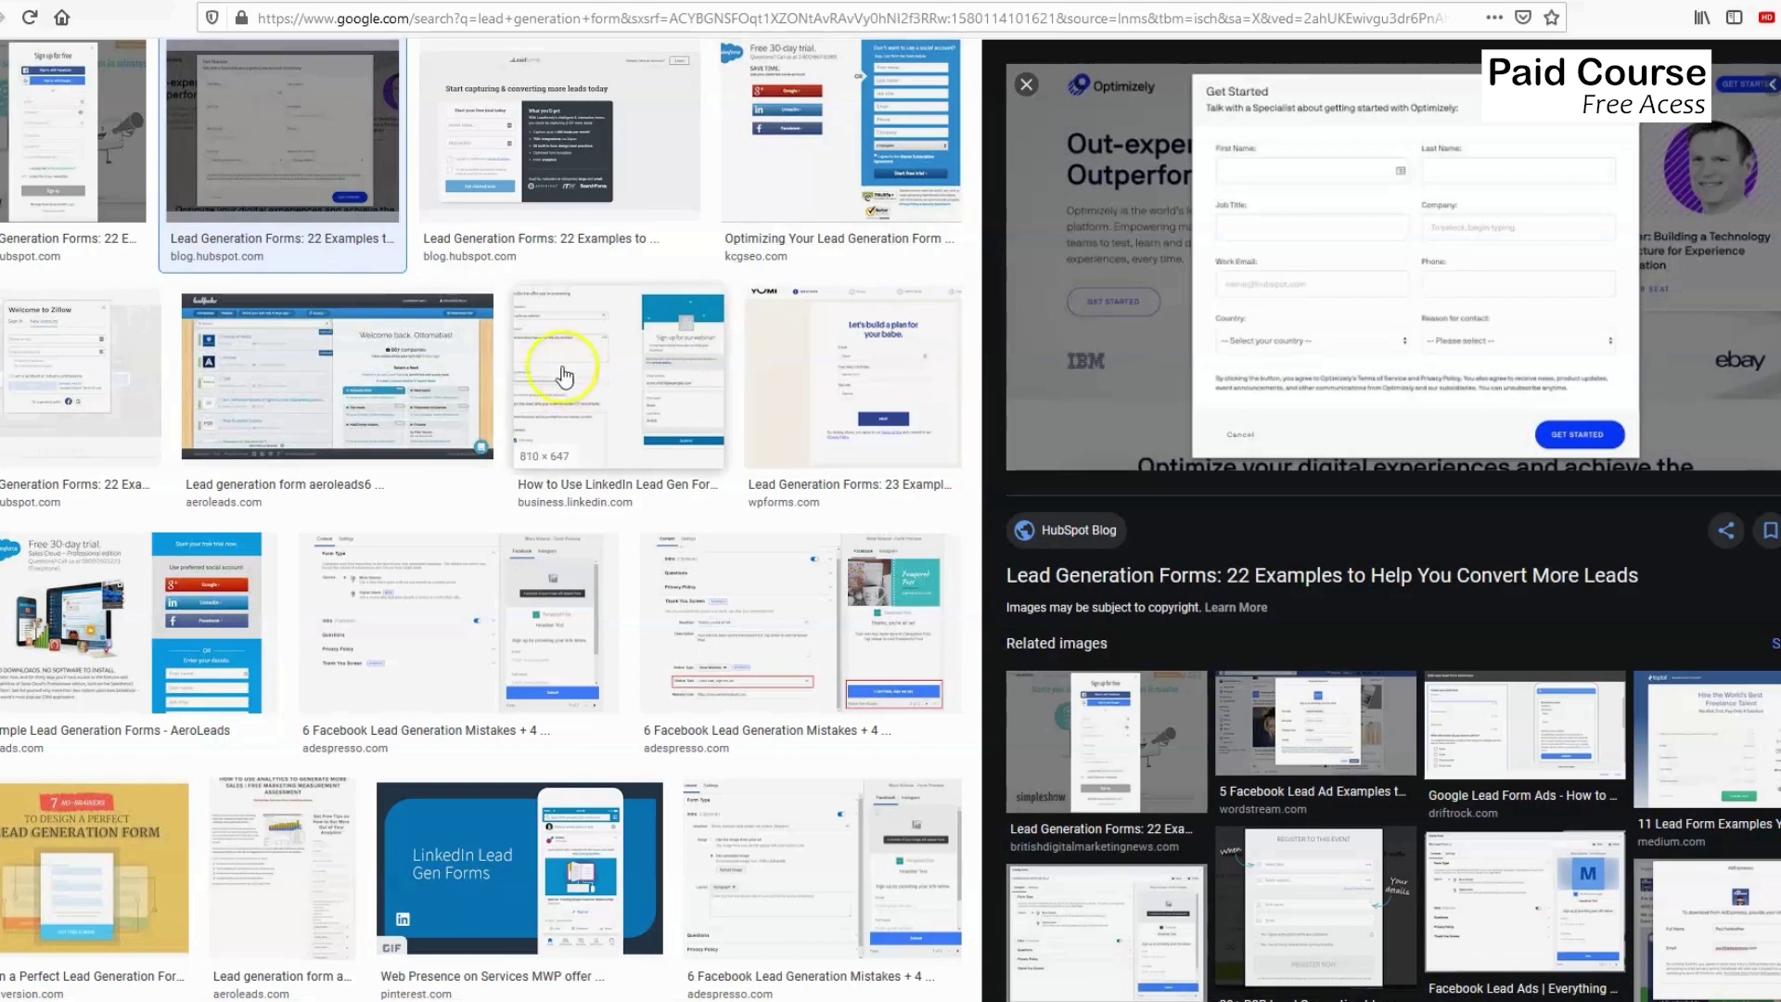
# Preview and scroll through the Leadformly form example, then go back to the Mailchimp dashboard.
pyautogui.click(504, 162)
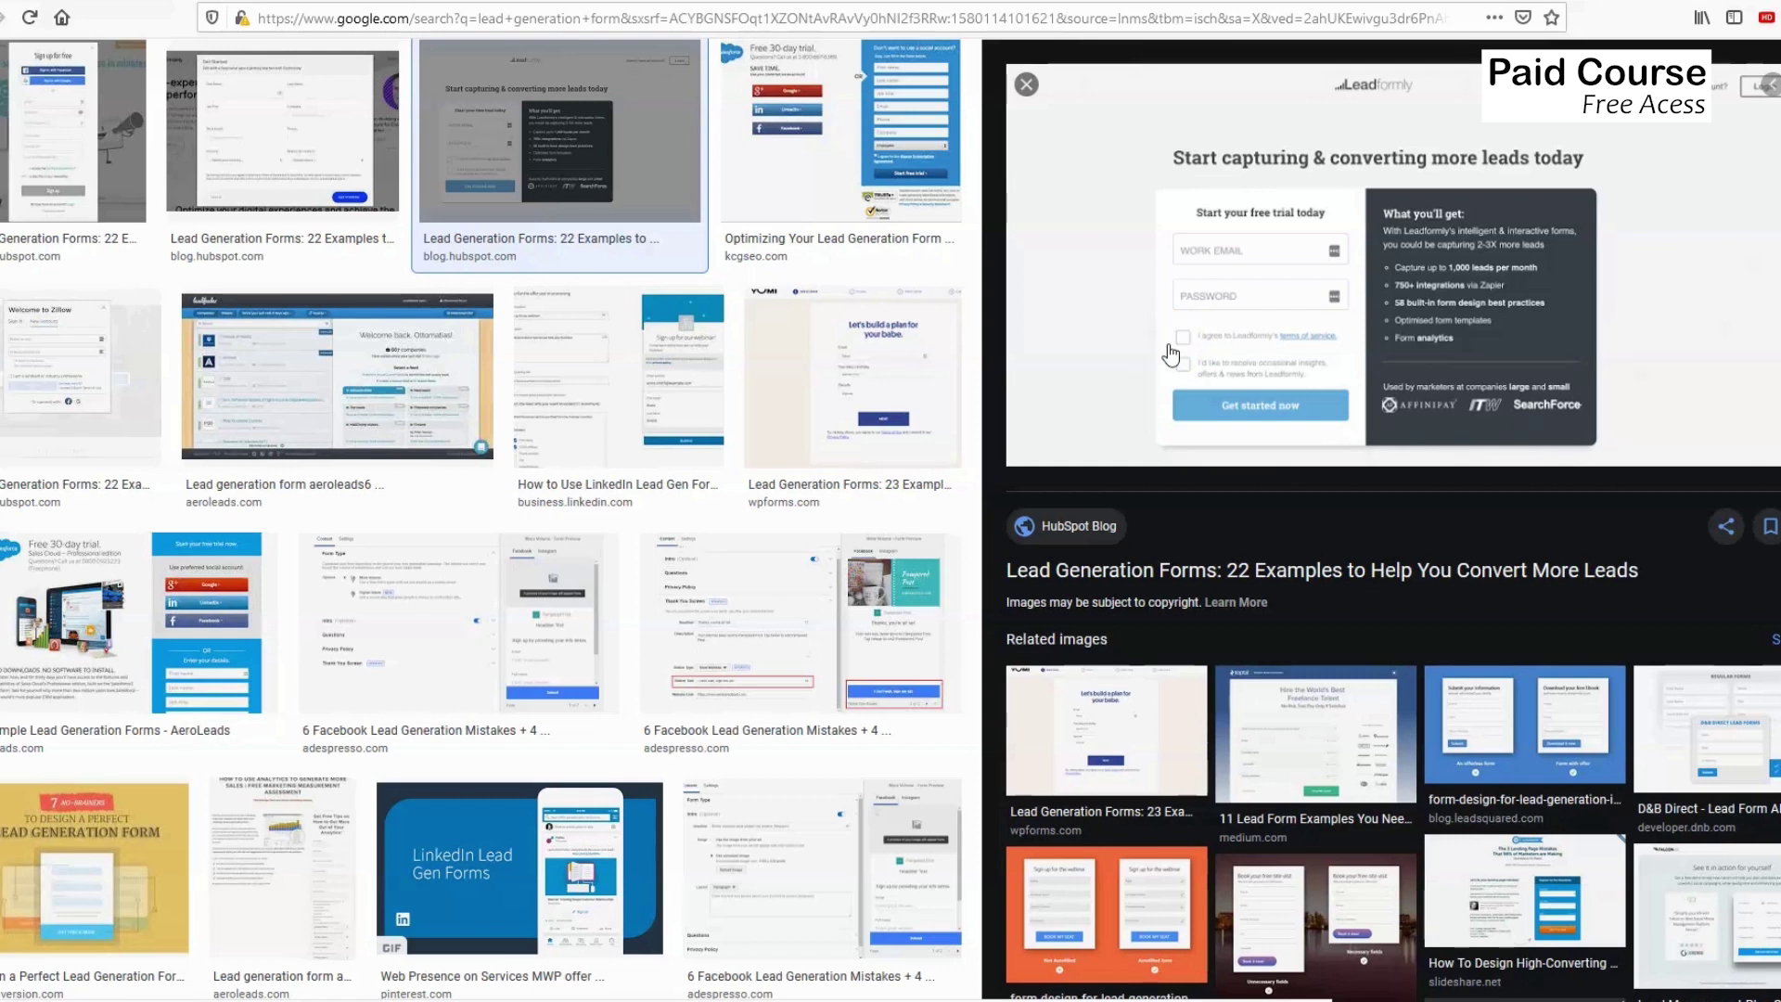
pyautogui.click(1210, 248)
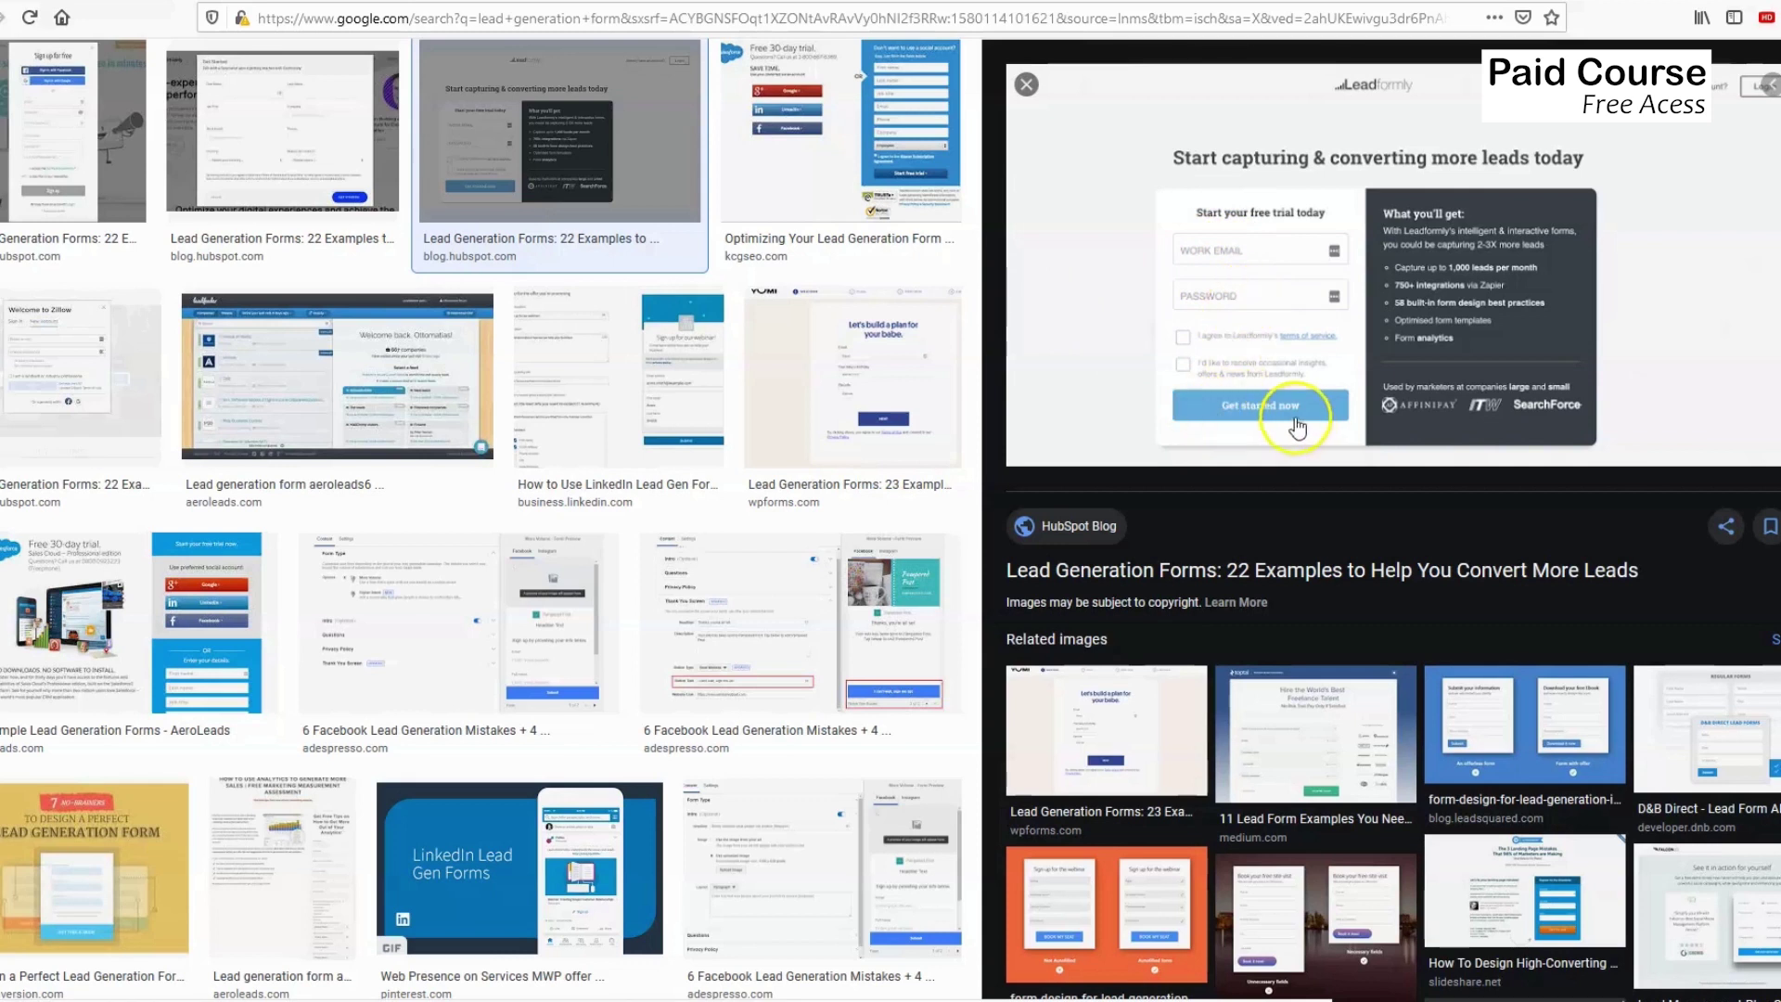
pyautogui.scroll(-3, 636, 505)
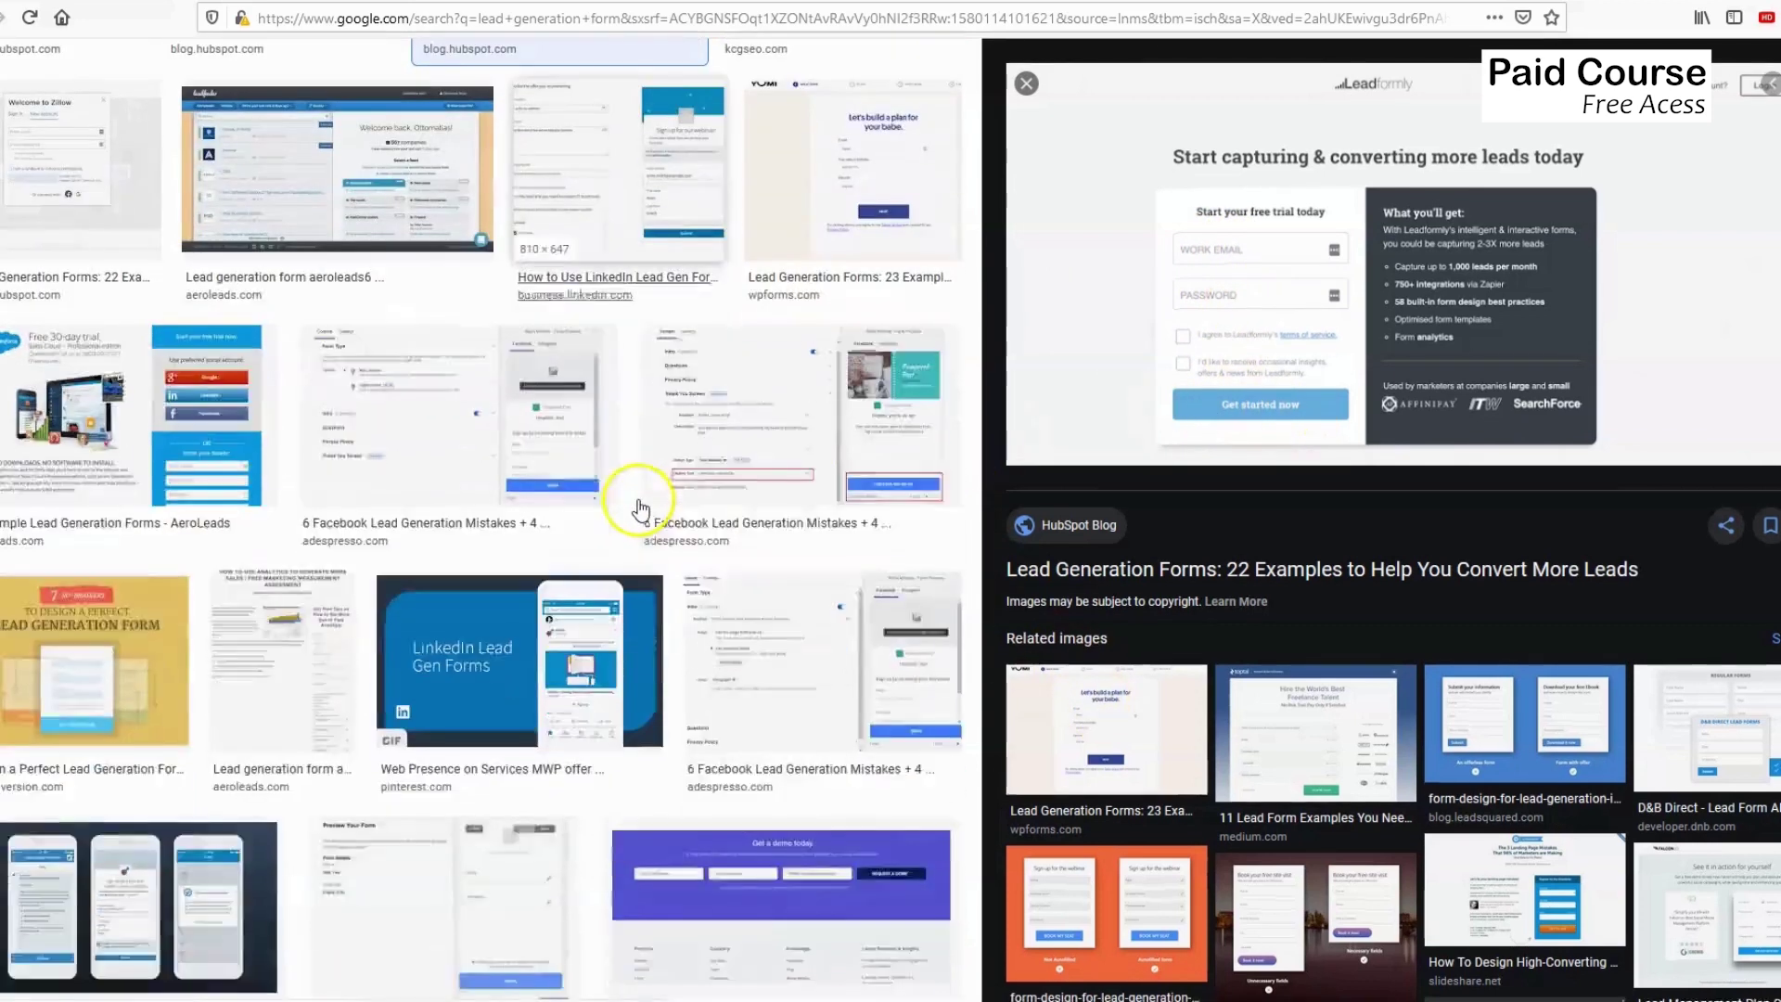
pyautogui.scroll(5, 640, 507)
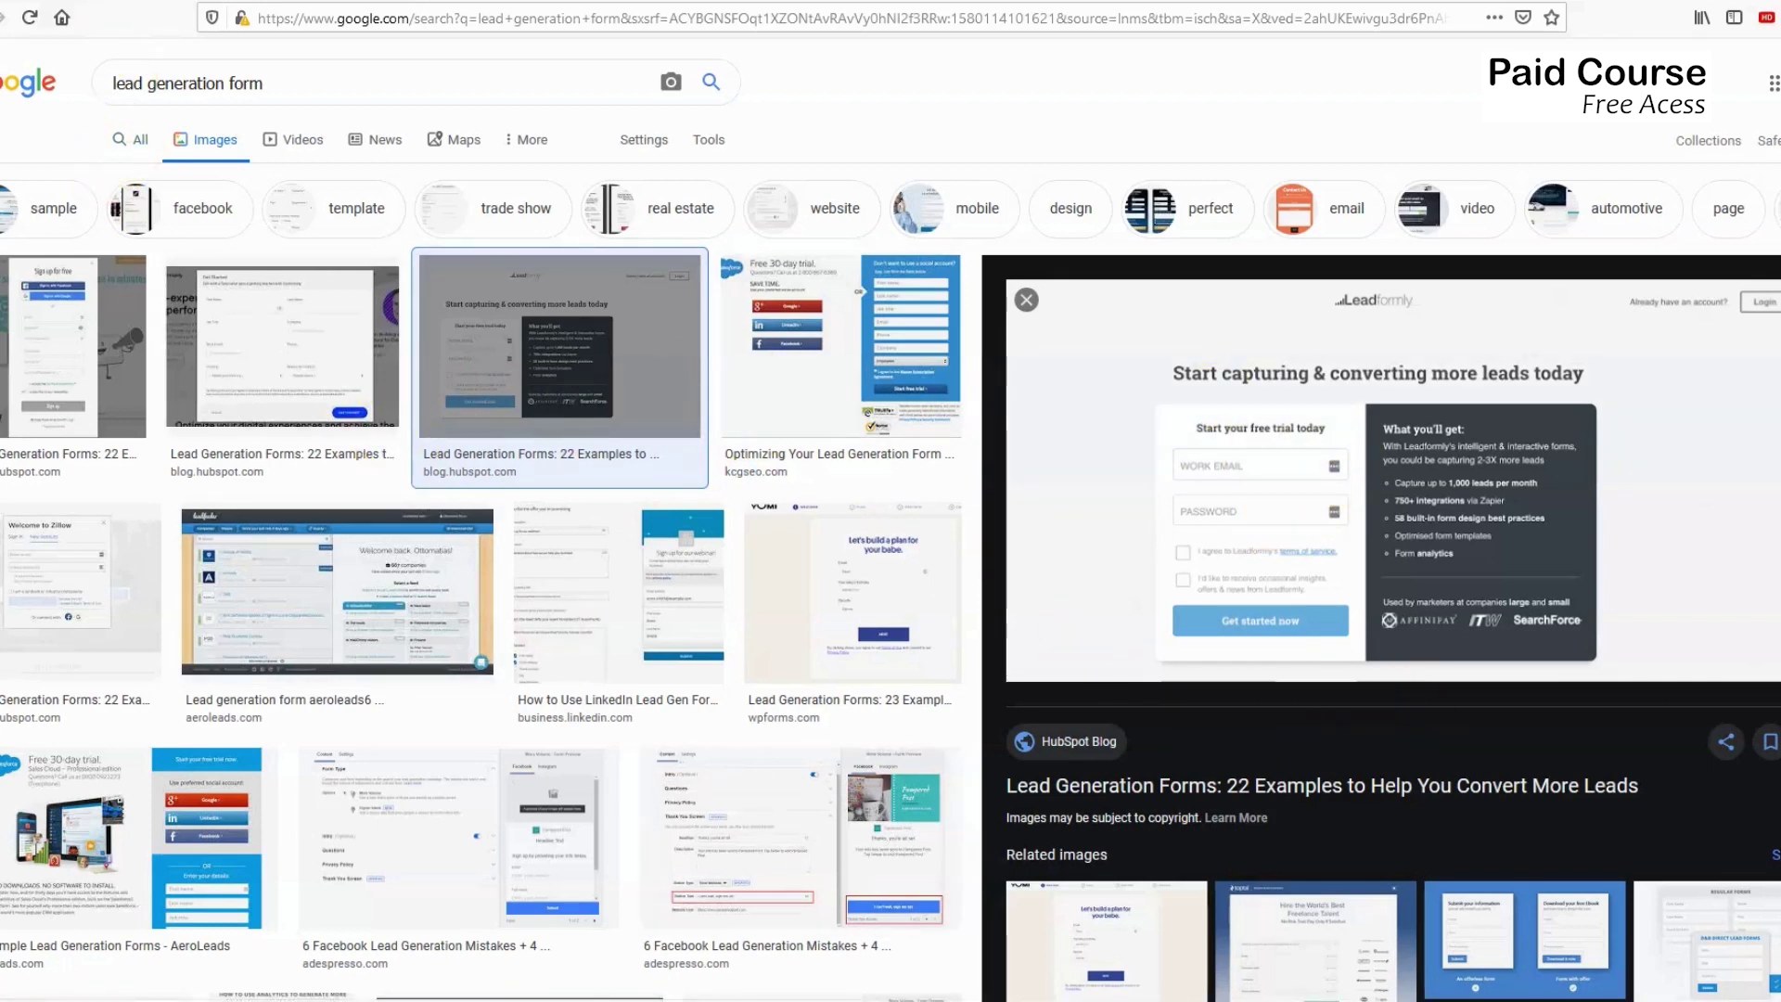
pyautogui.click(71, 3)
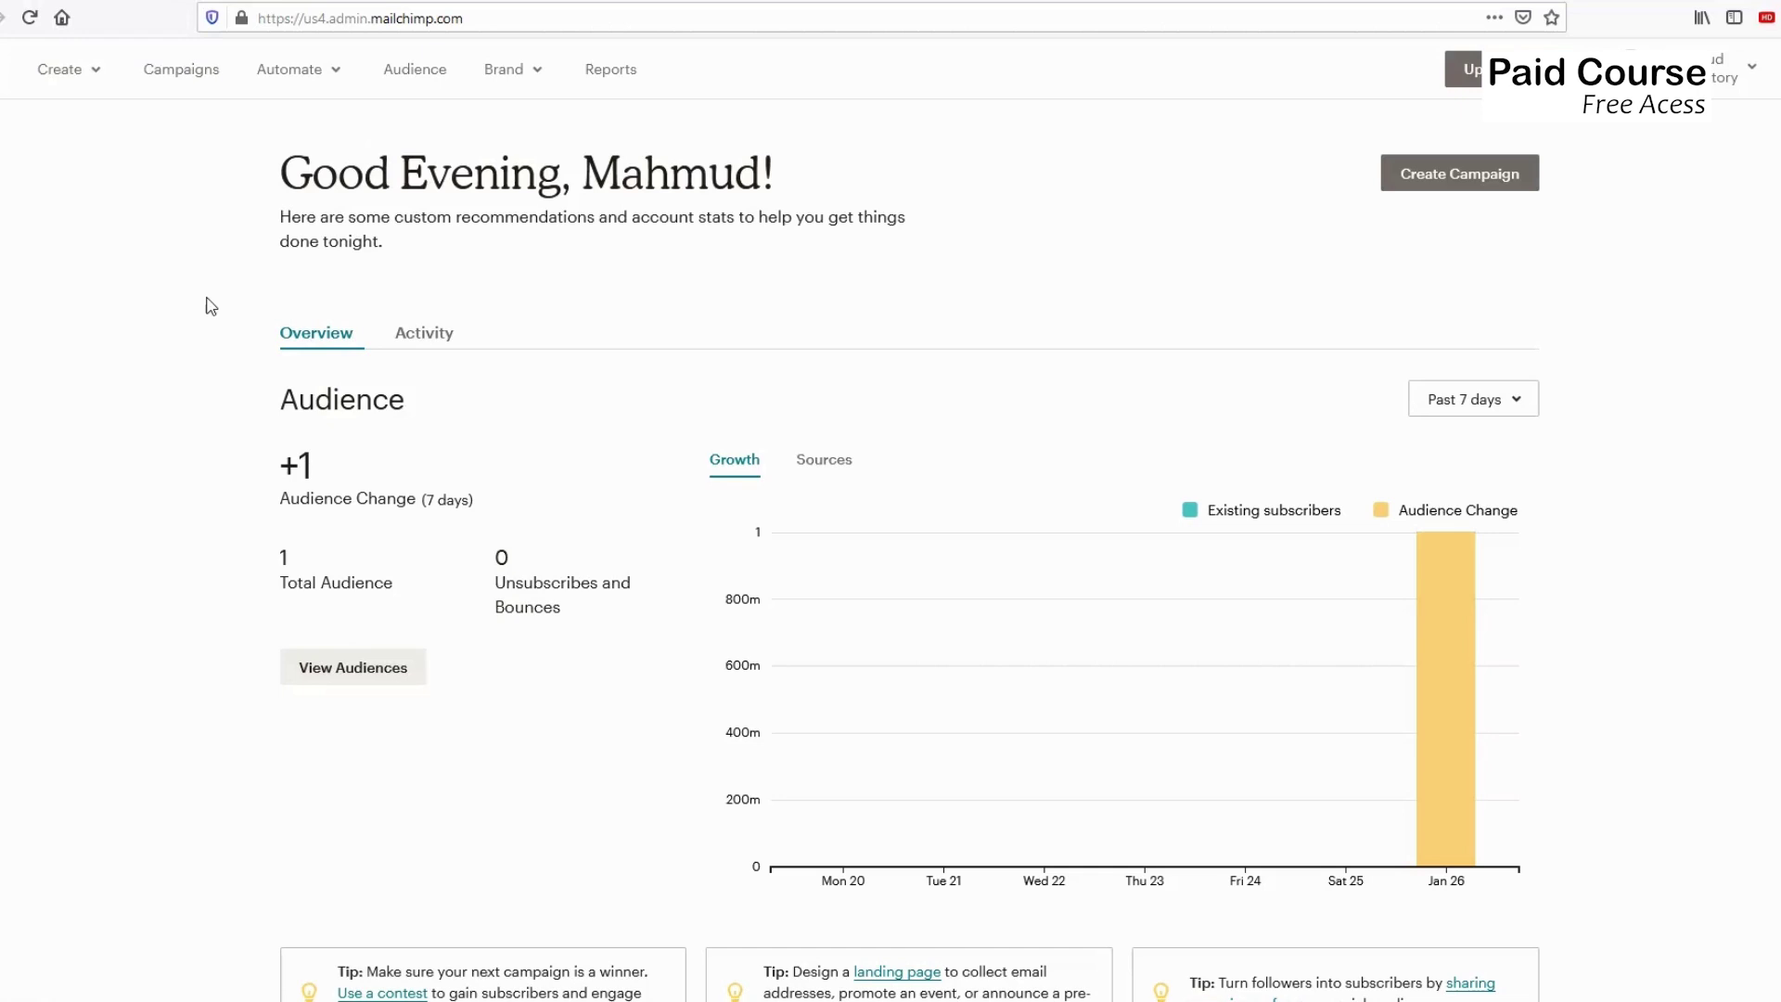
# Go to Audience, view the Instructory audience's contacts, and bring up its signup form options.
pyautogui.click(399, 82)
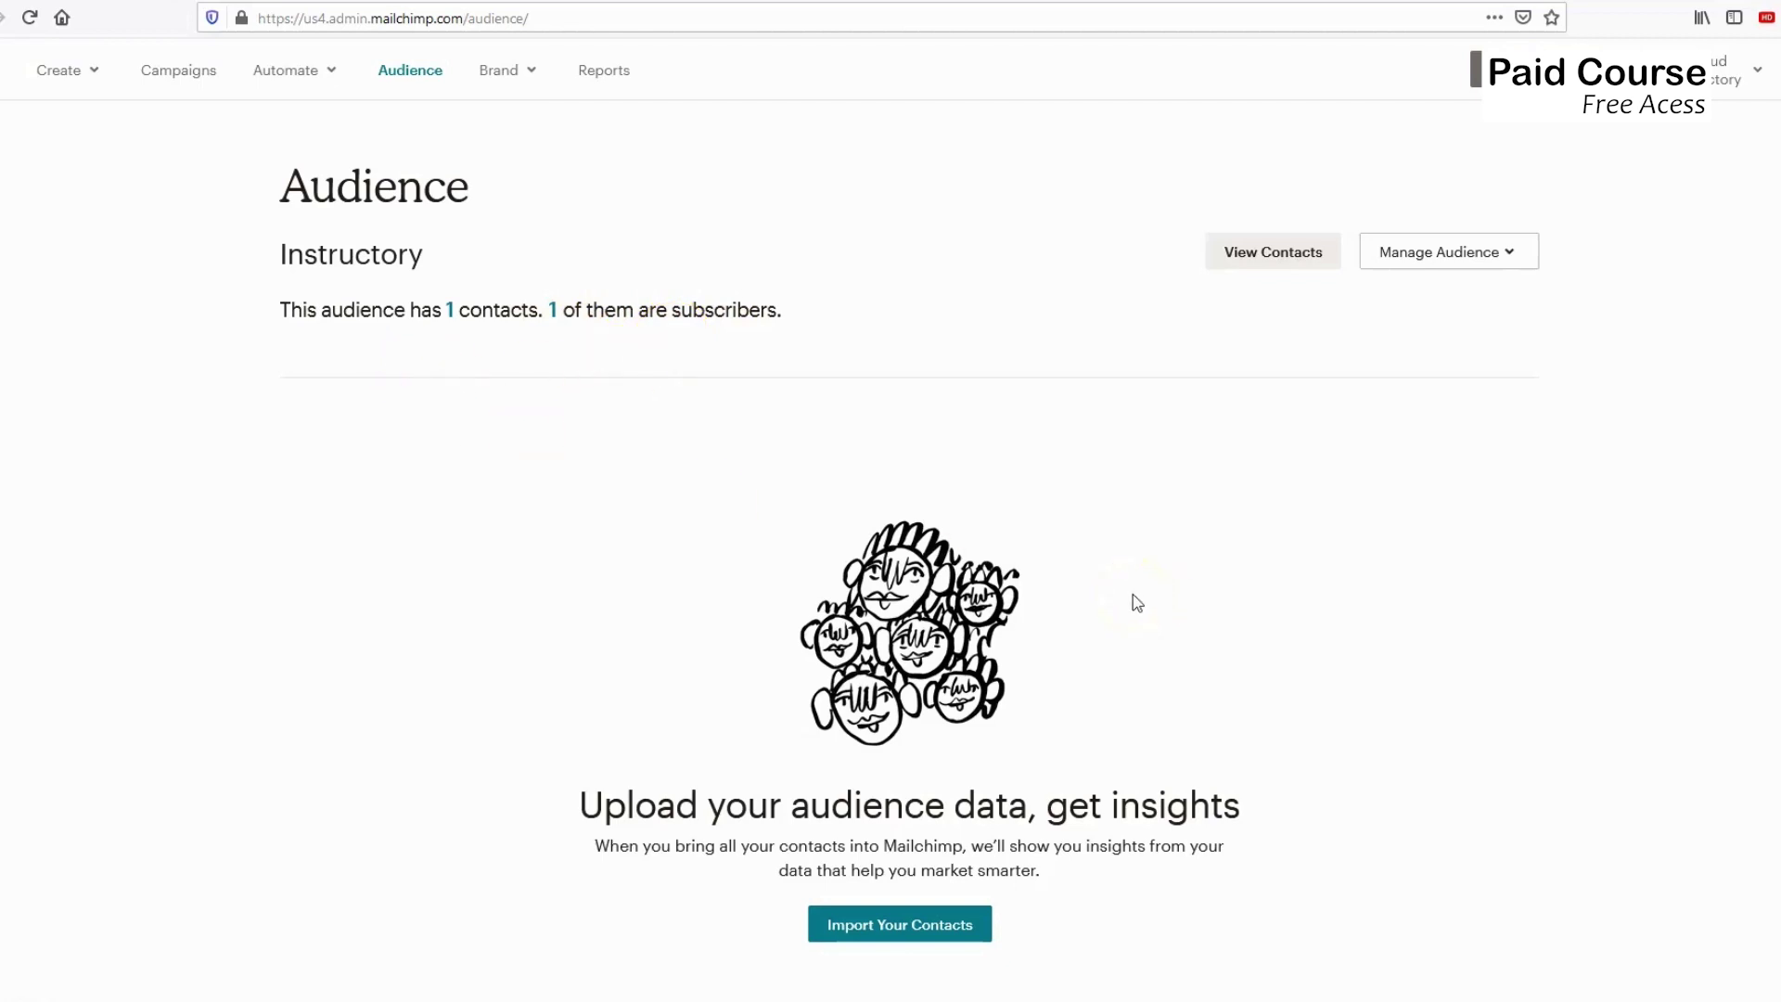
pyautogui.click(1266, 264)
pyautogui.click(1267, 264)
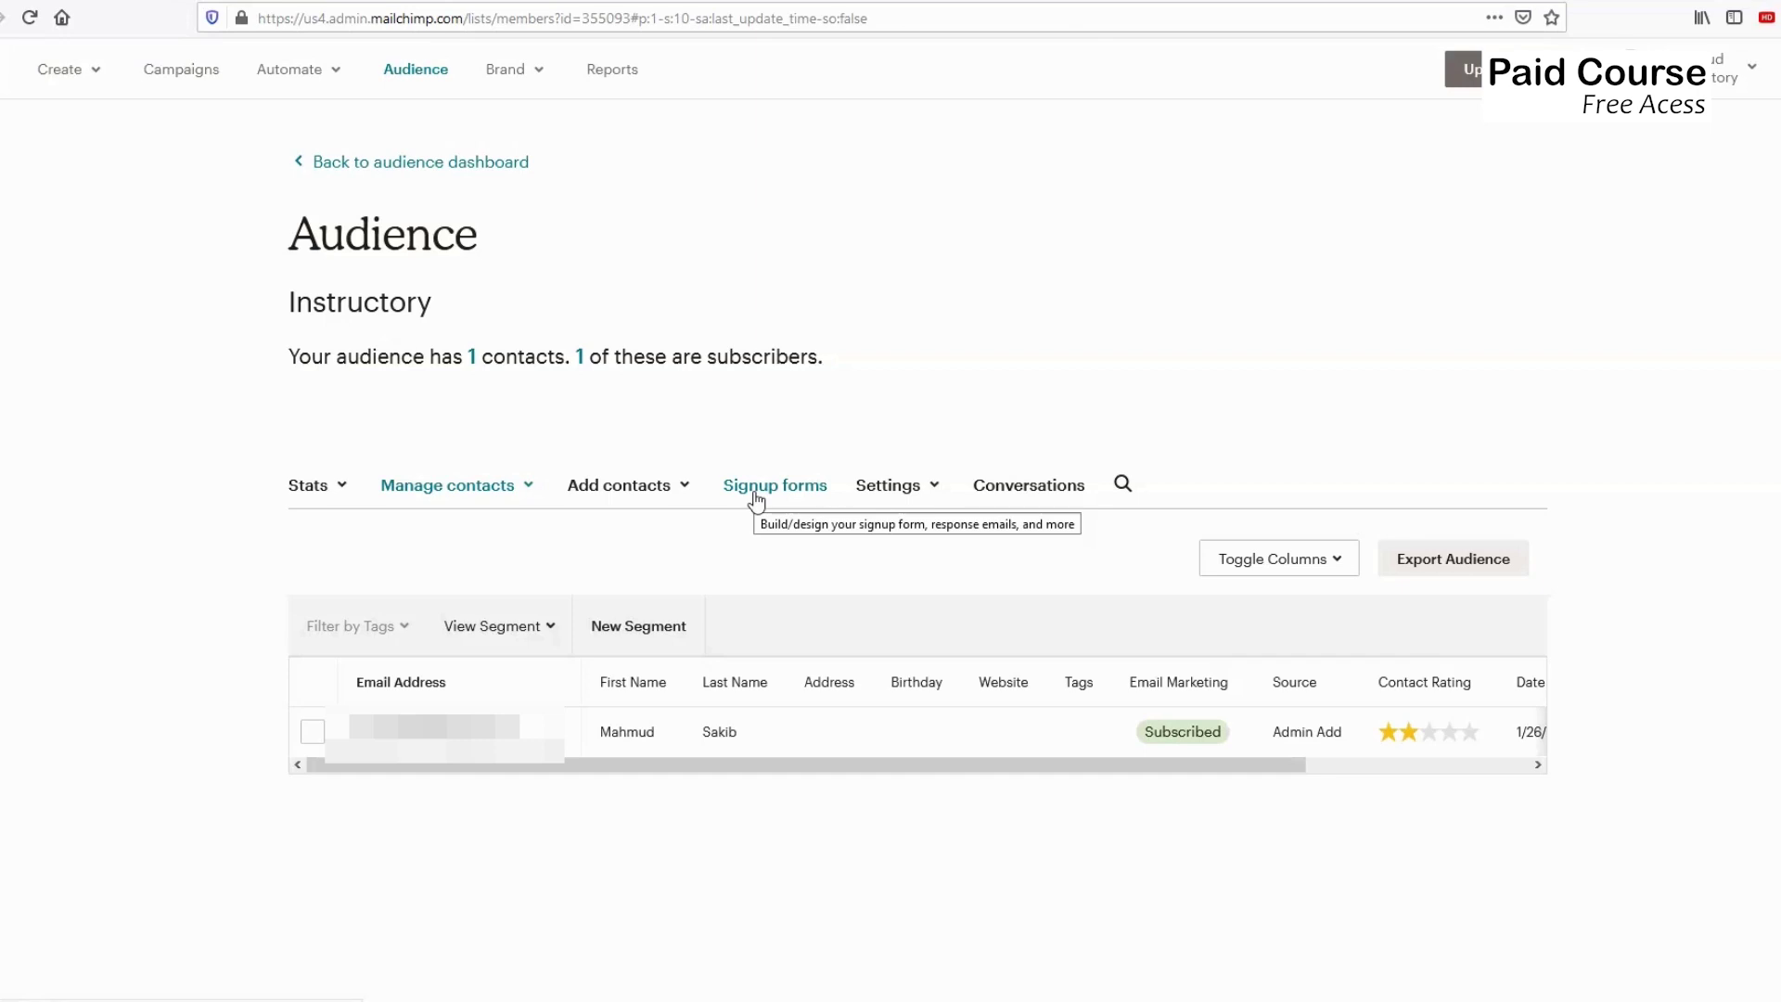
pyautogui.click(755, 498)
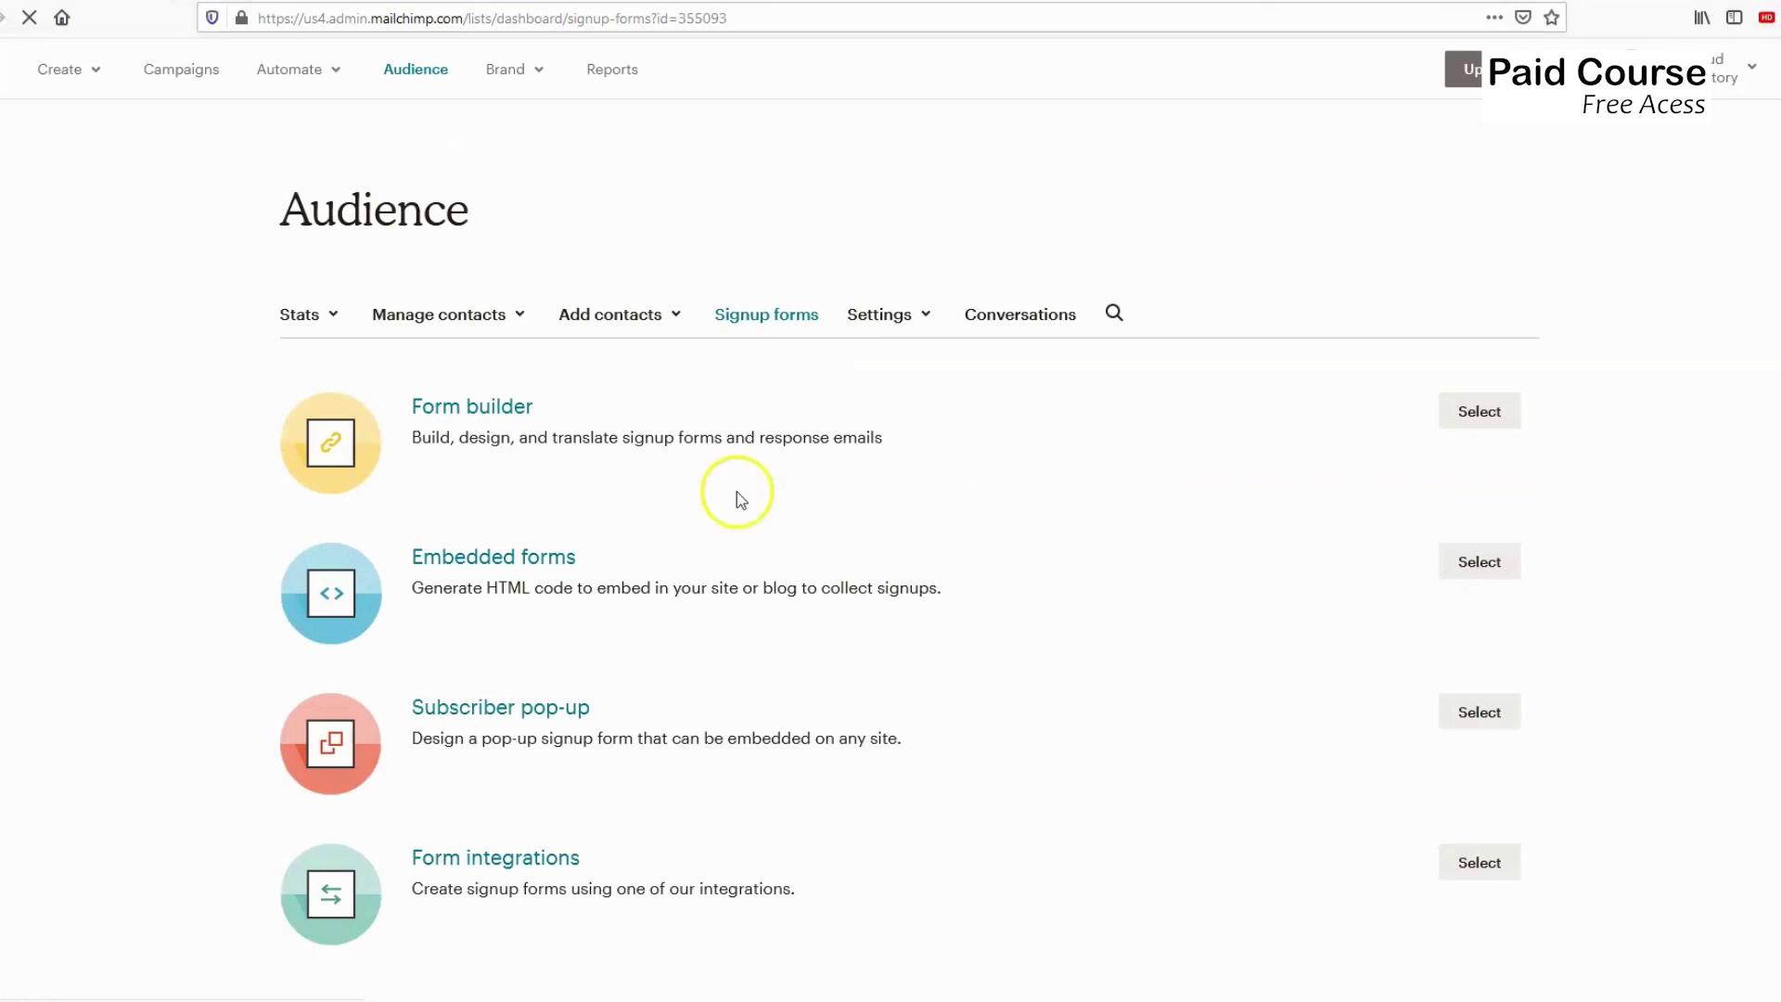
# Scroll the signup form options and choose Form builder for the Instractory form.
pyautogui.scroll(-1, 547, 425)
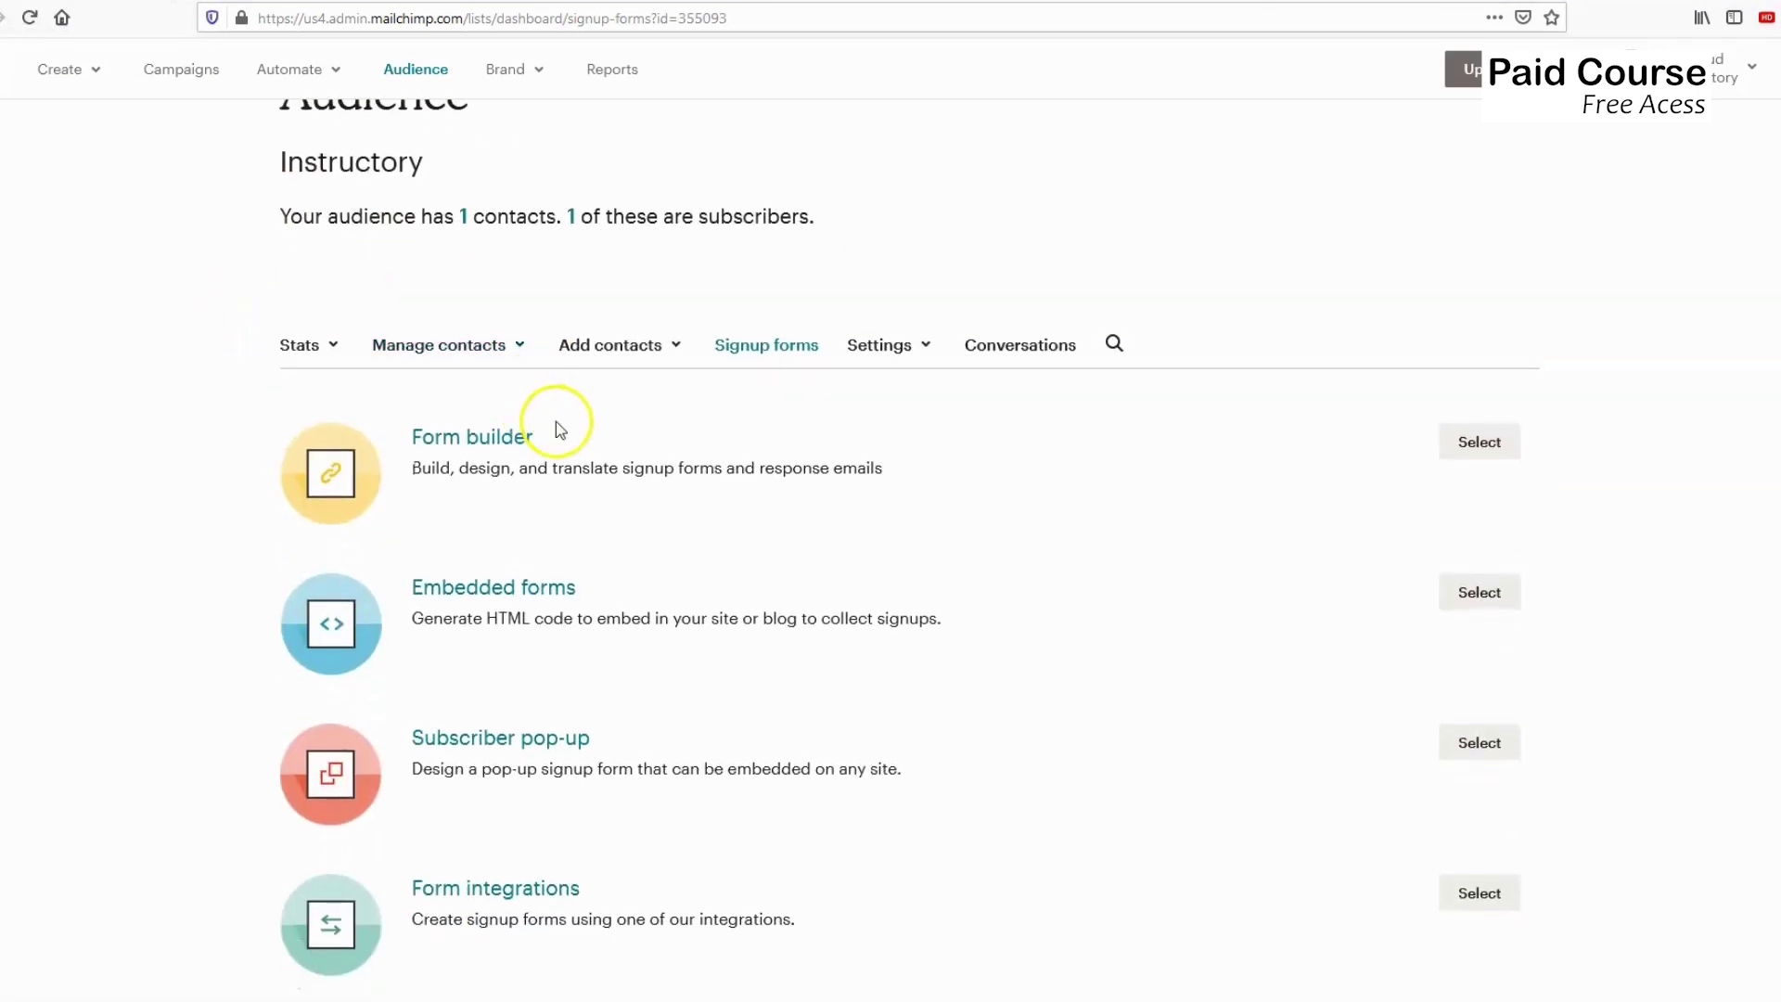
pyautogui.scroll(-1, 487, 441)
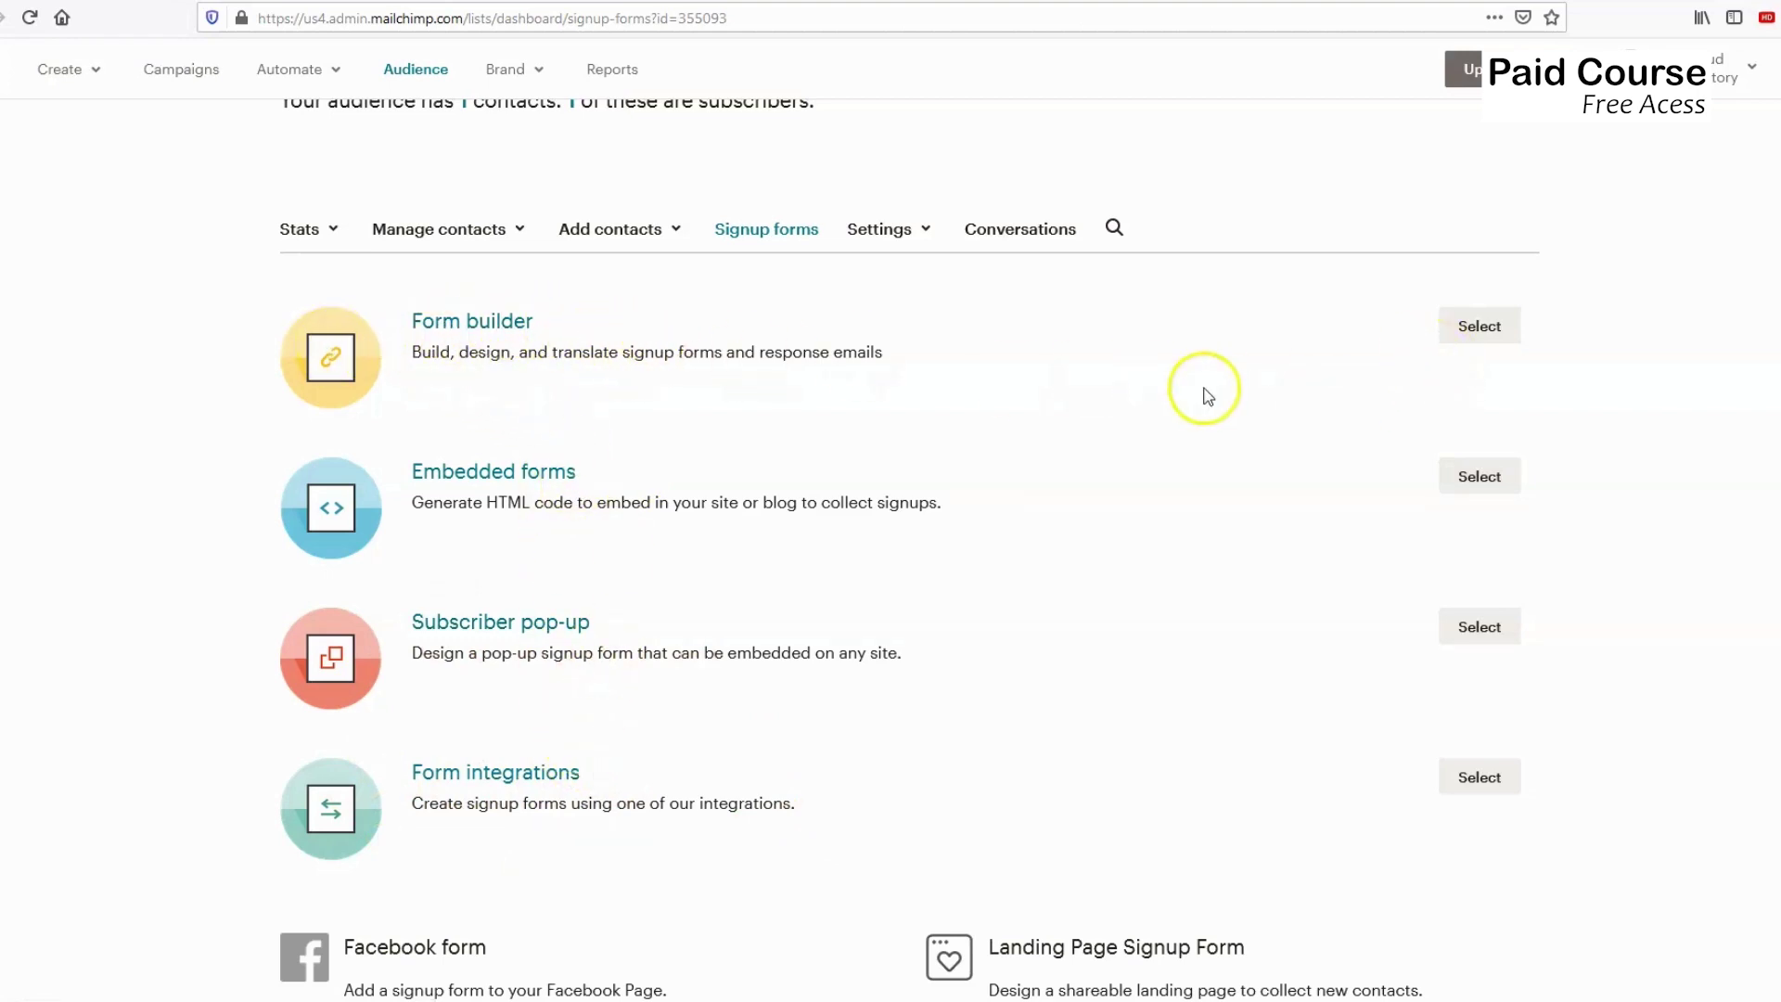
pyautogui.click(1479, 326)
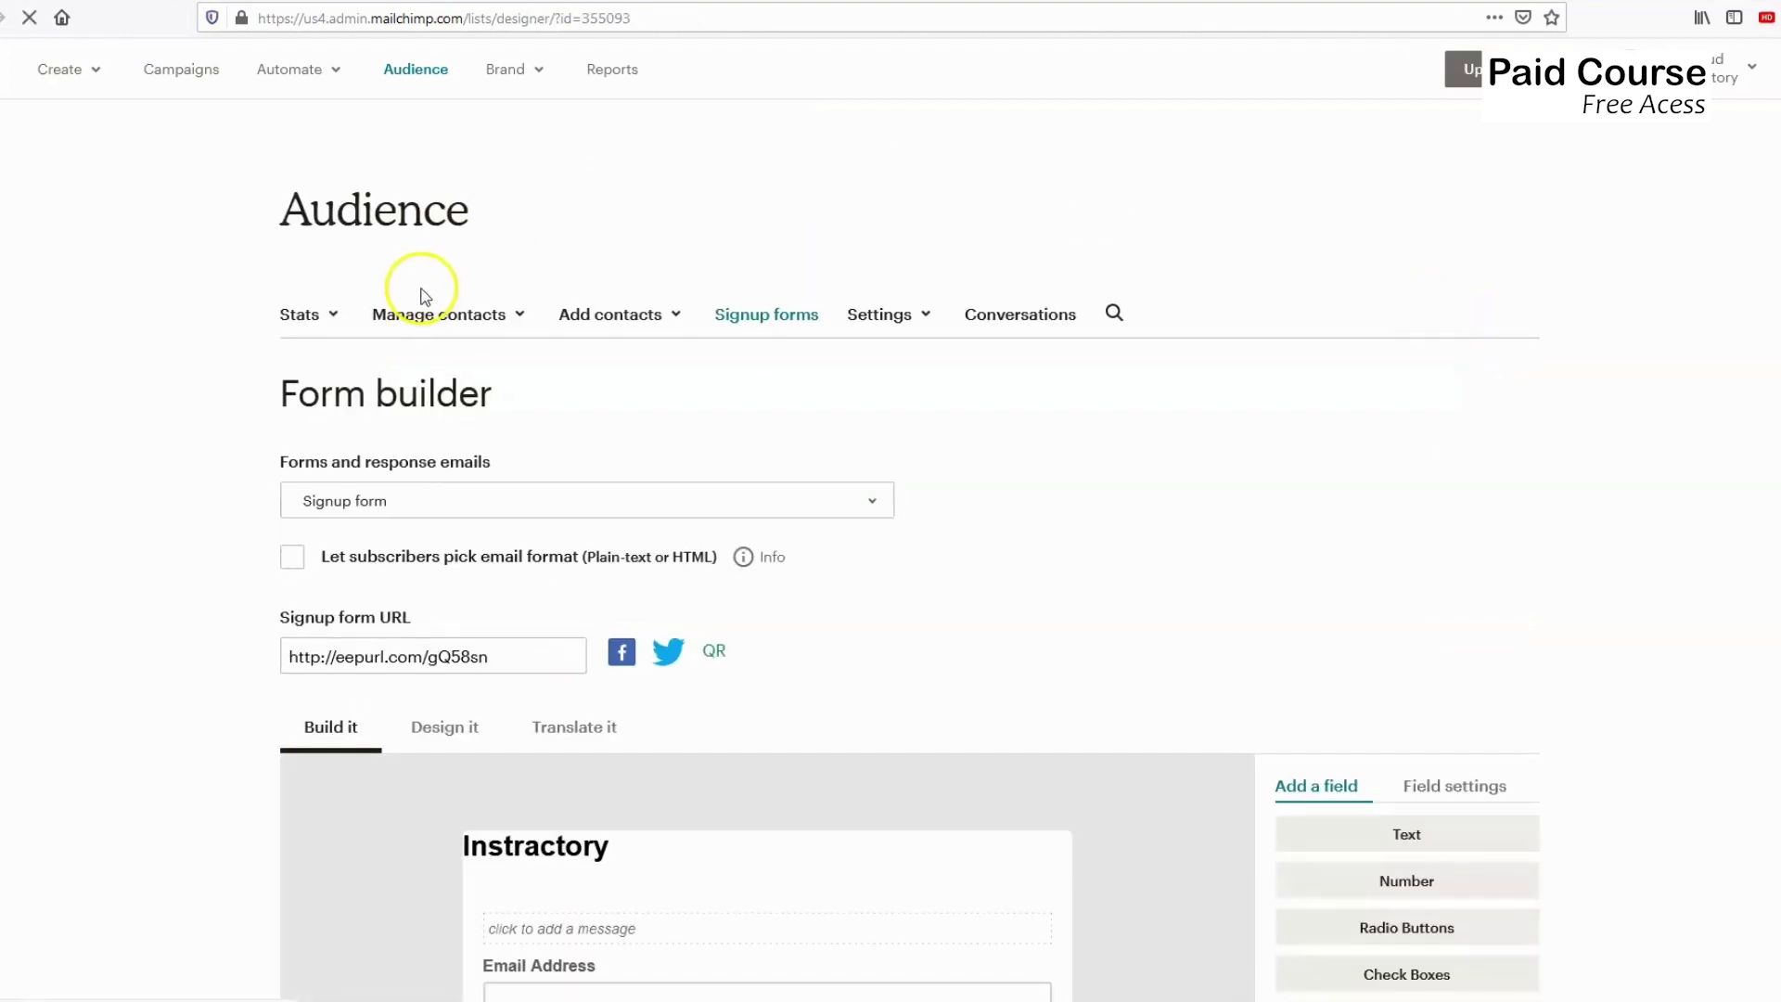
# Scroll through the Instractory form, then preview the simpleshow signup form example in Google Images.
pyautogui.scroll(-3, 370, 429)
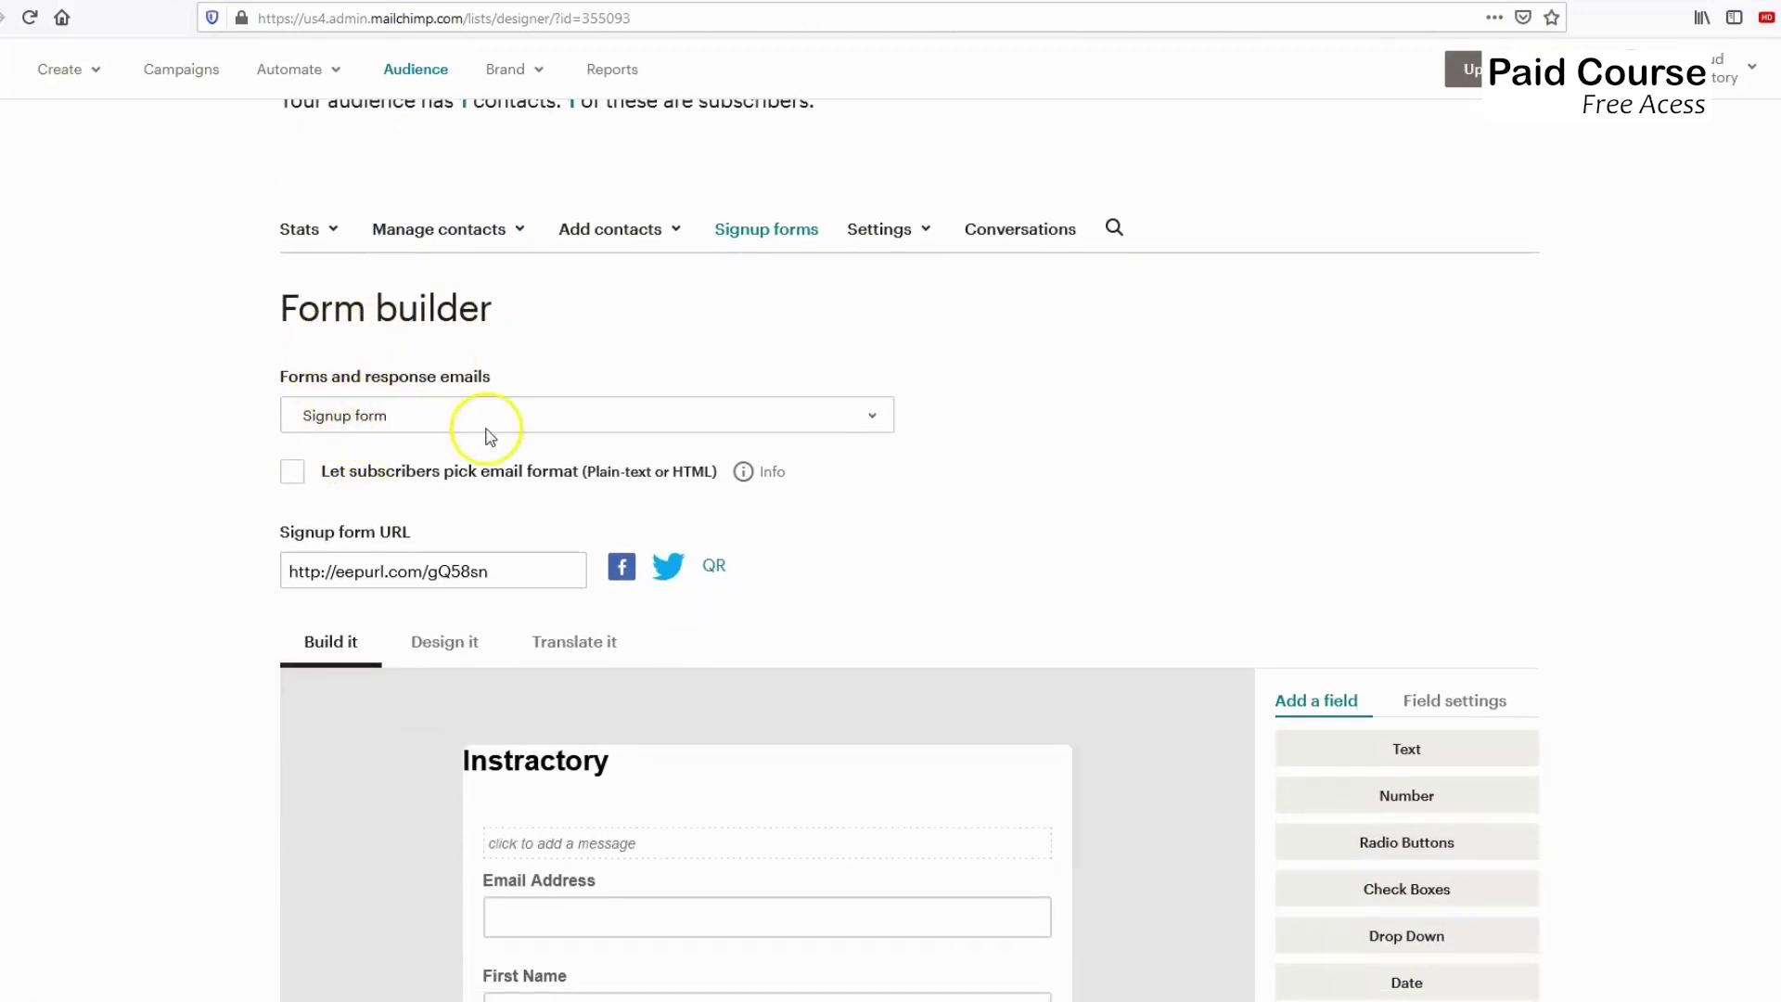
pyautogui.scroll(-4, 488, 422)
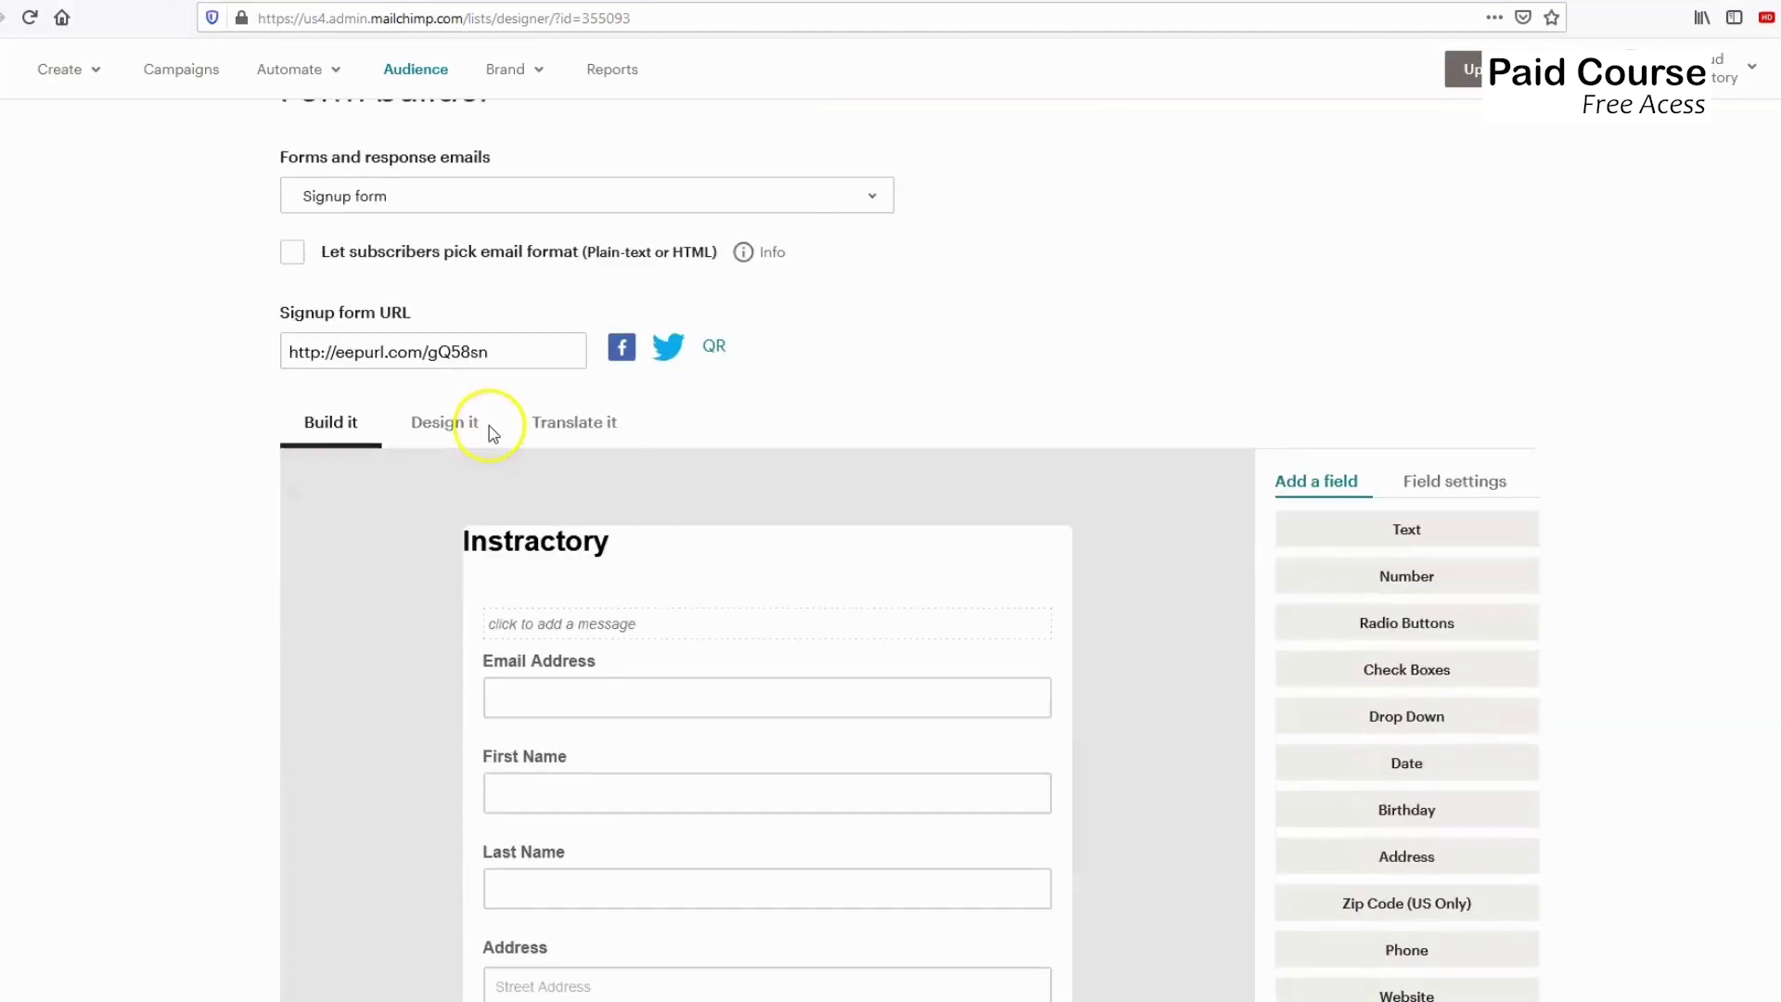
pyautogui.scroll(-3, 439, 556)
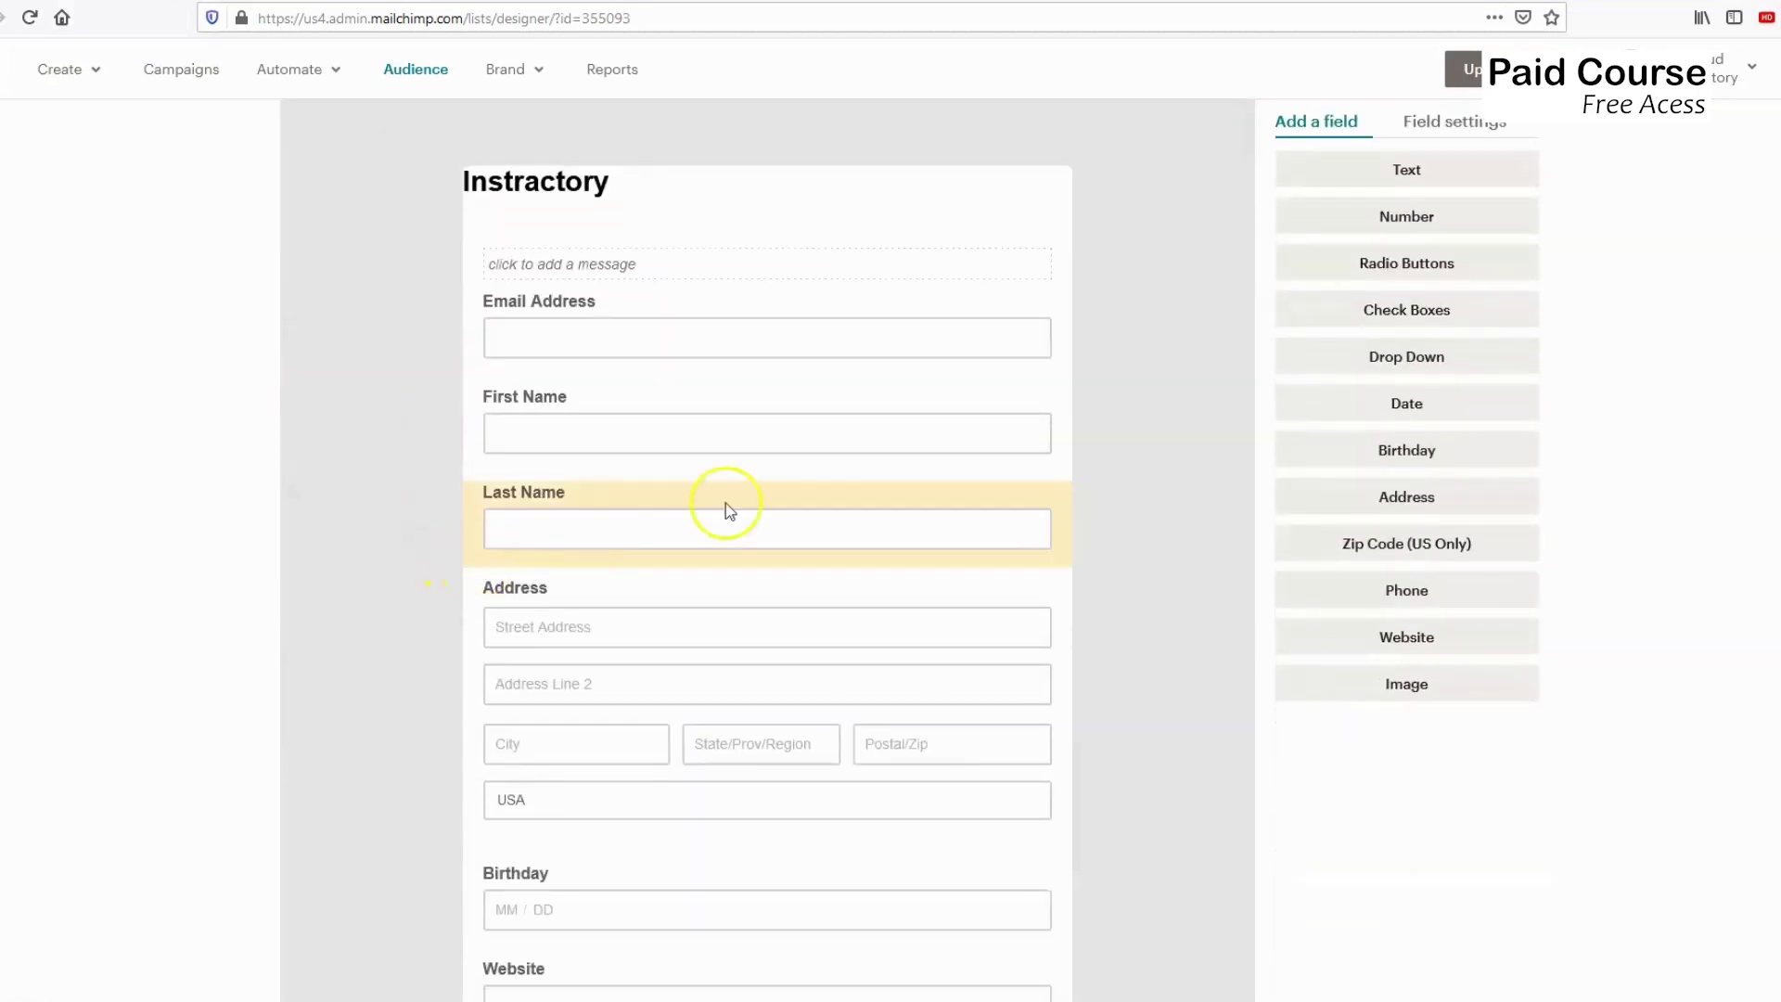
pyautogui.hotkey('ctrl', 'Tab')
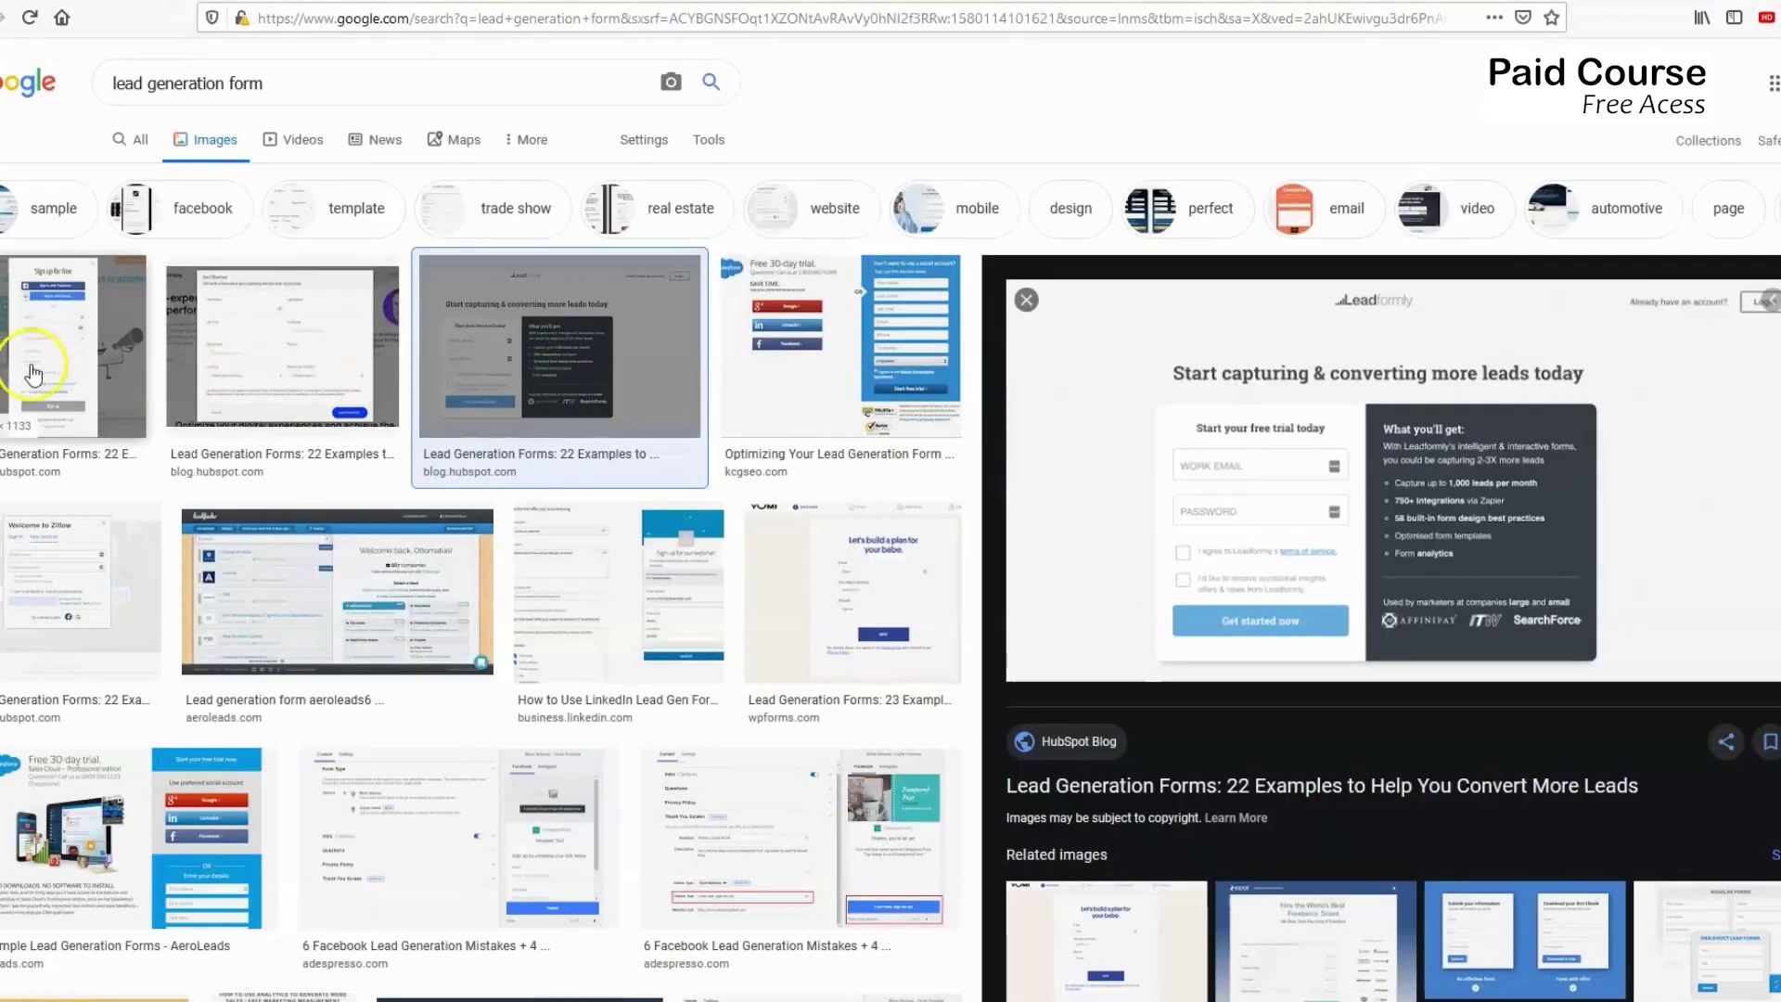
pyautogui.click(40, 358)
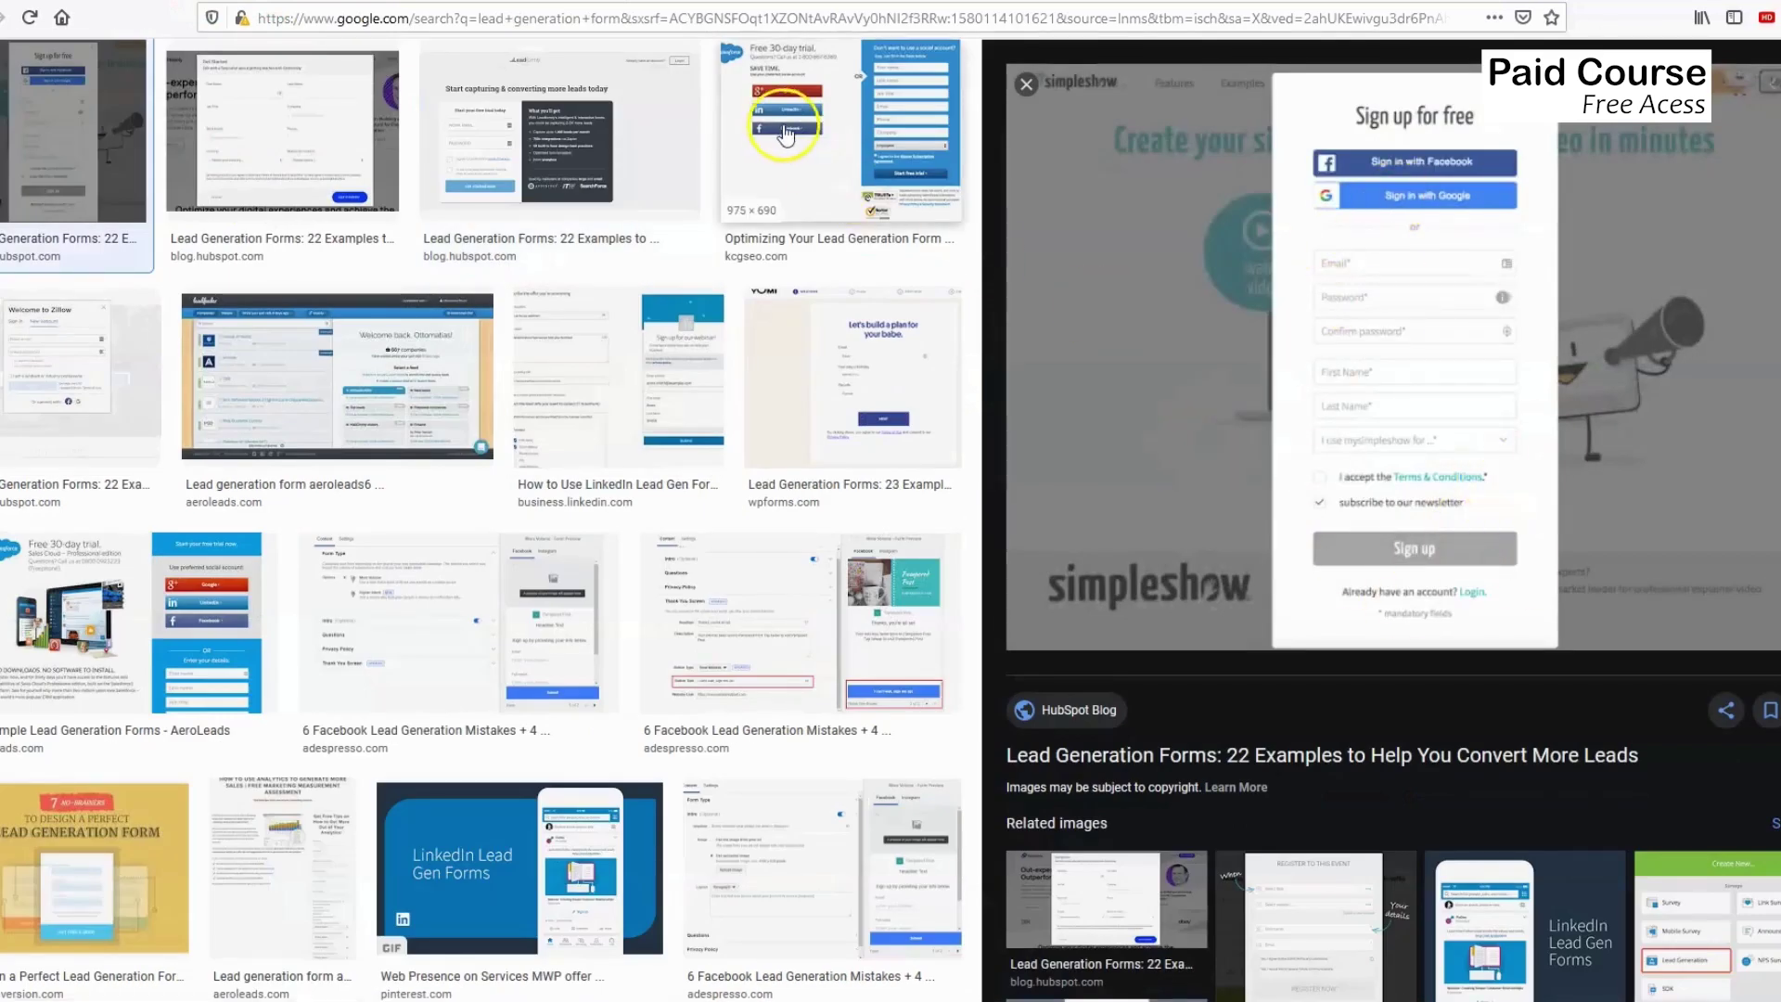
# Preview the Salesforce lead form example, then return to the Mailchimp form builder.
pyautogui.click(793, 139)
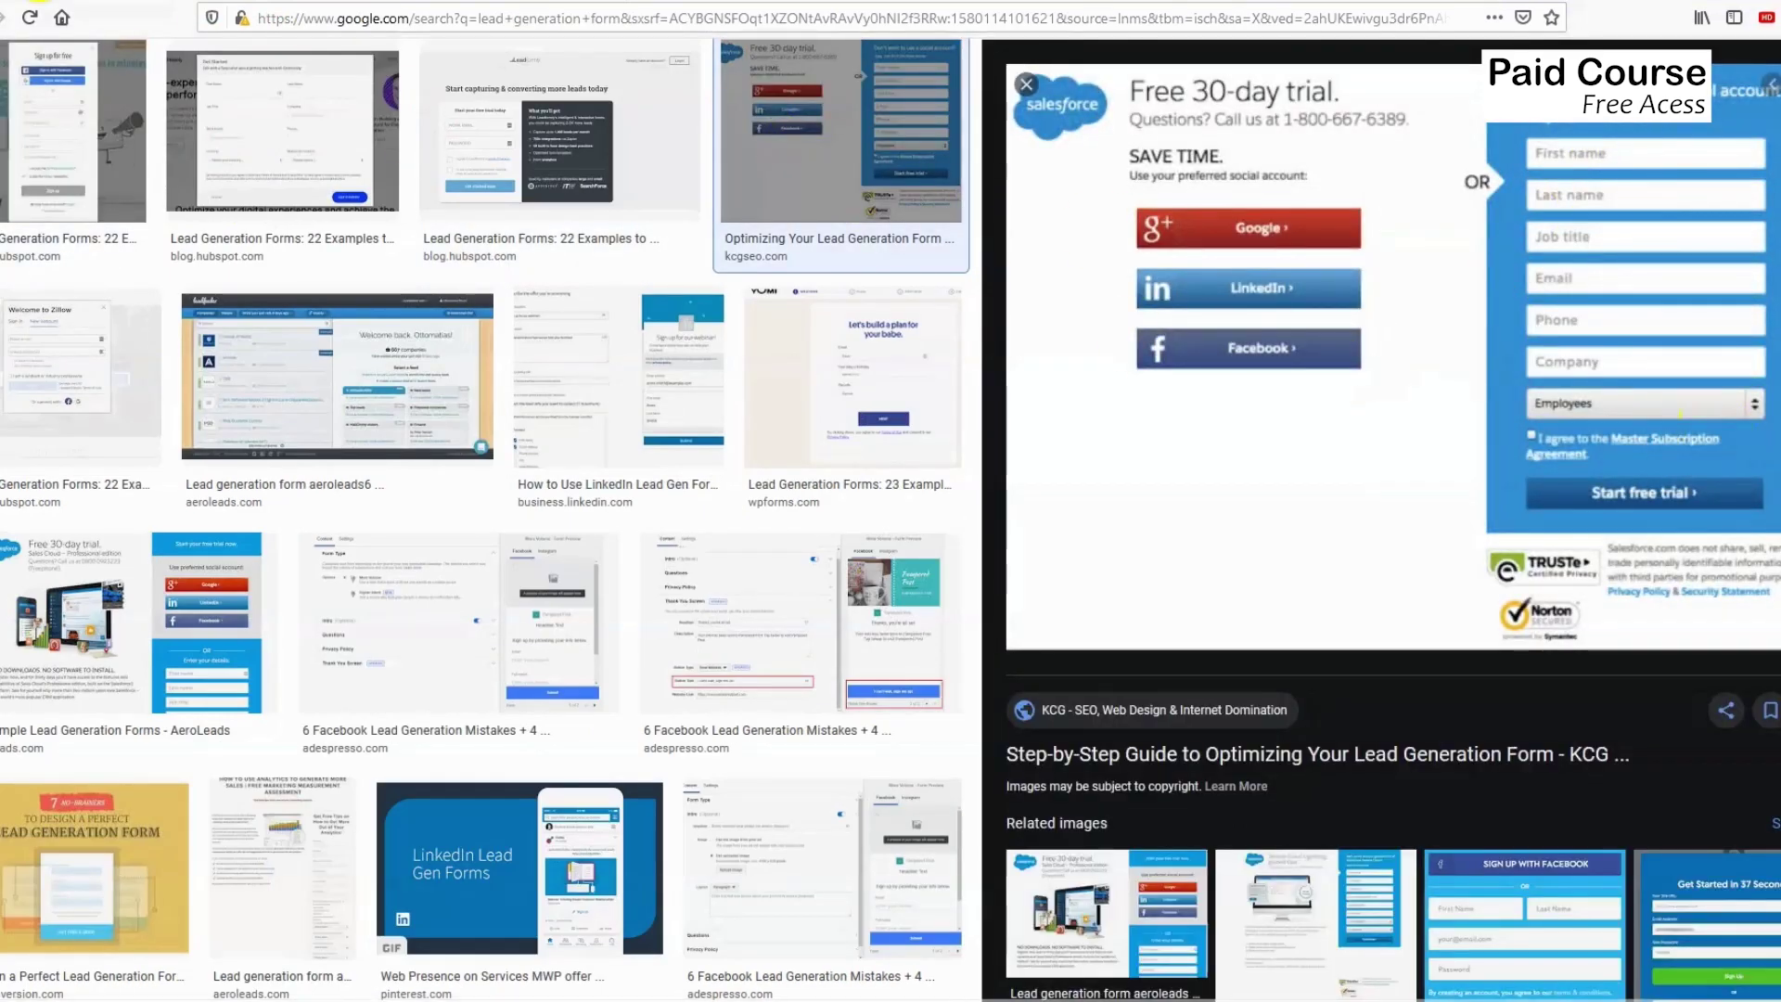
pyautogui.hotkey('ctrl', 'Tab')
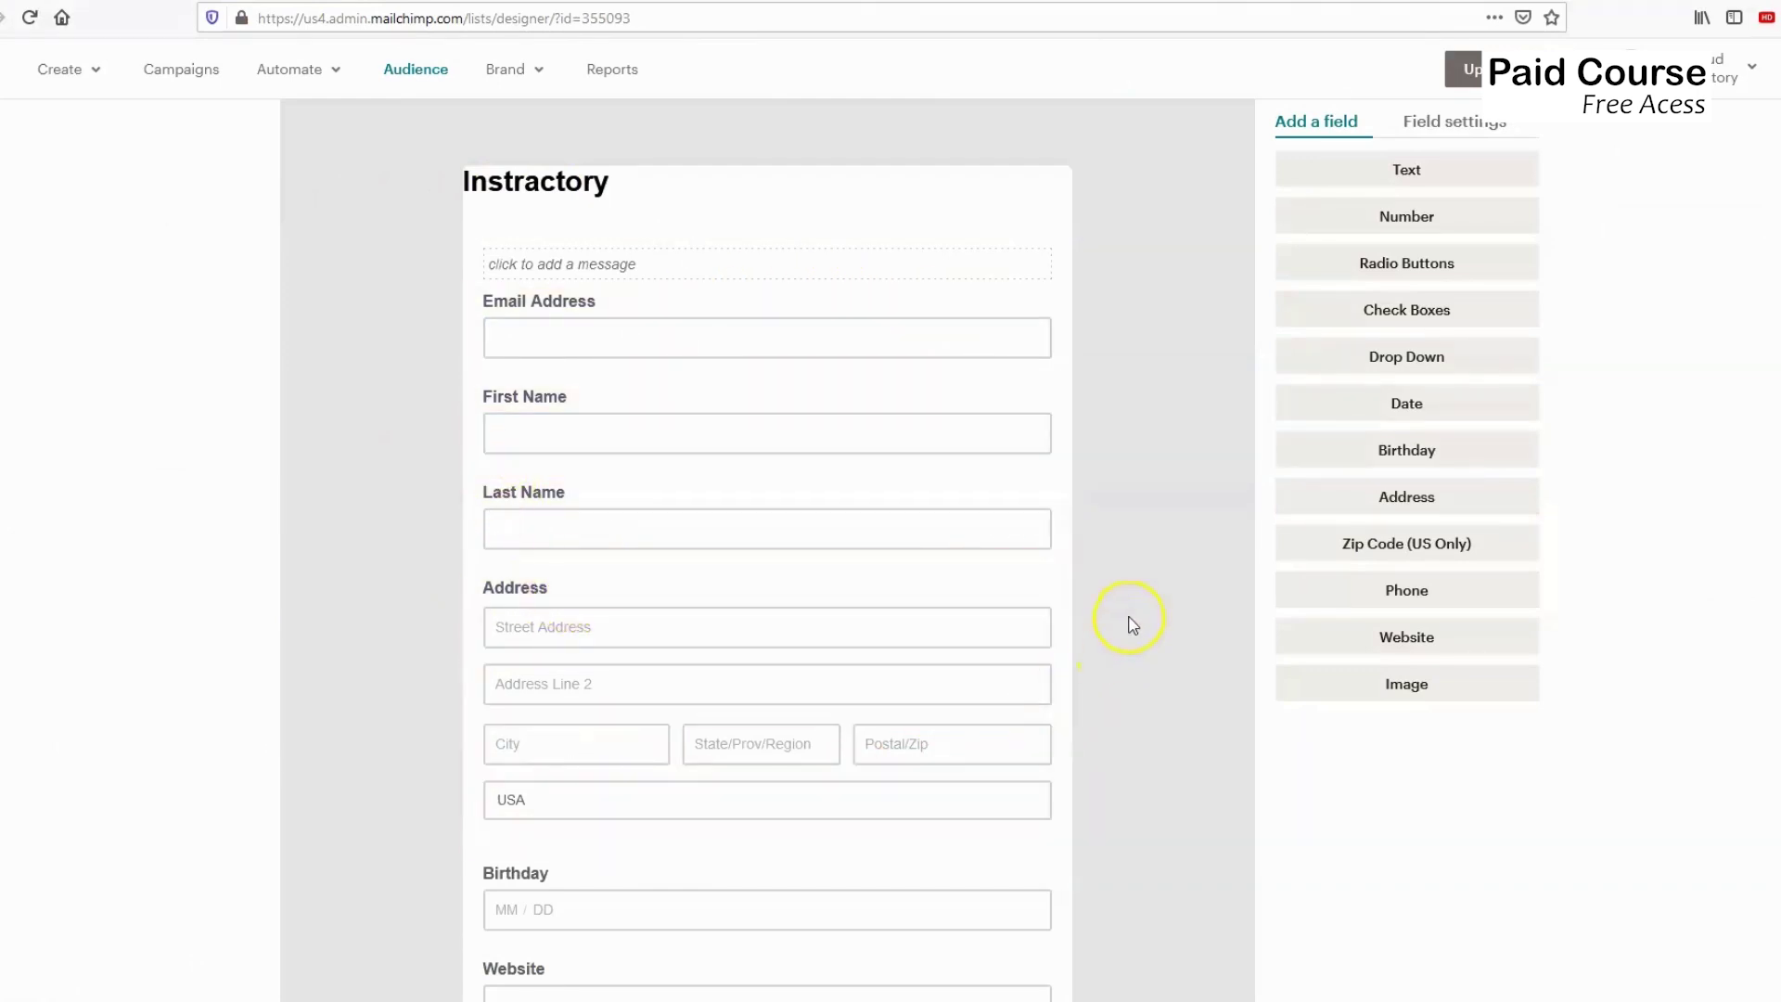
pyautogui.scroll(-2, 1017, 547)
pyautogui.scroll(-2, 712, 310)
pyautogui.scroll(3, 720, 402)
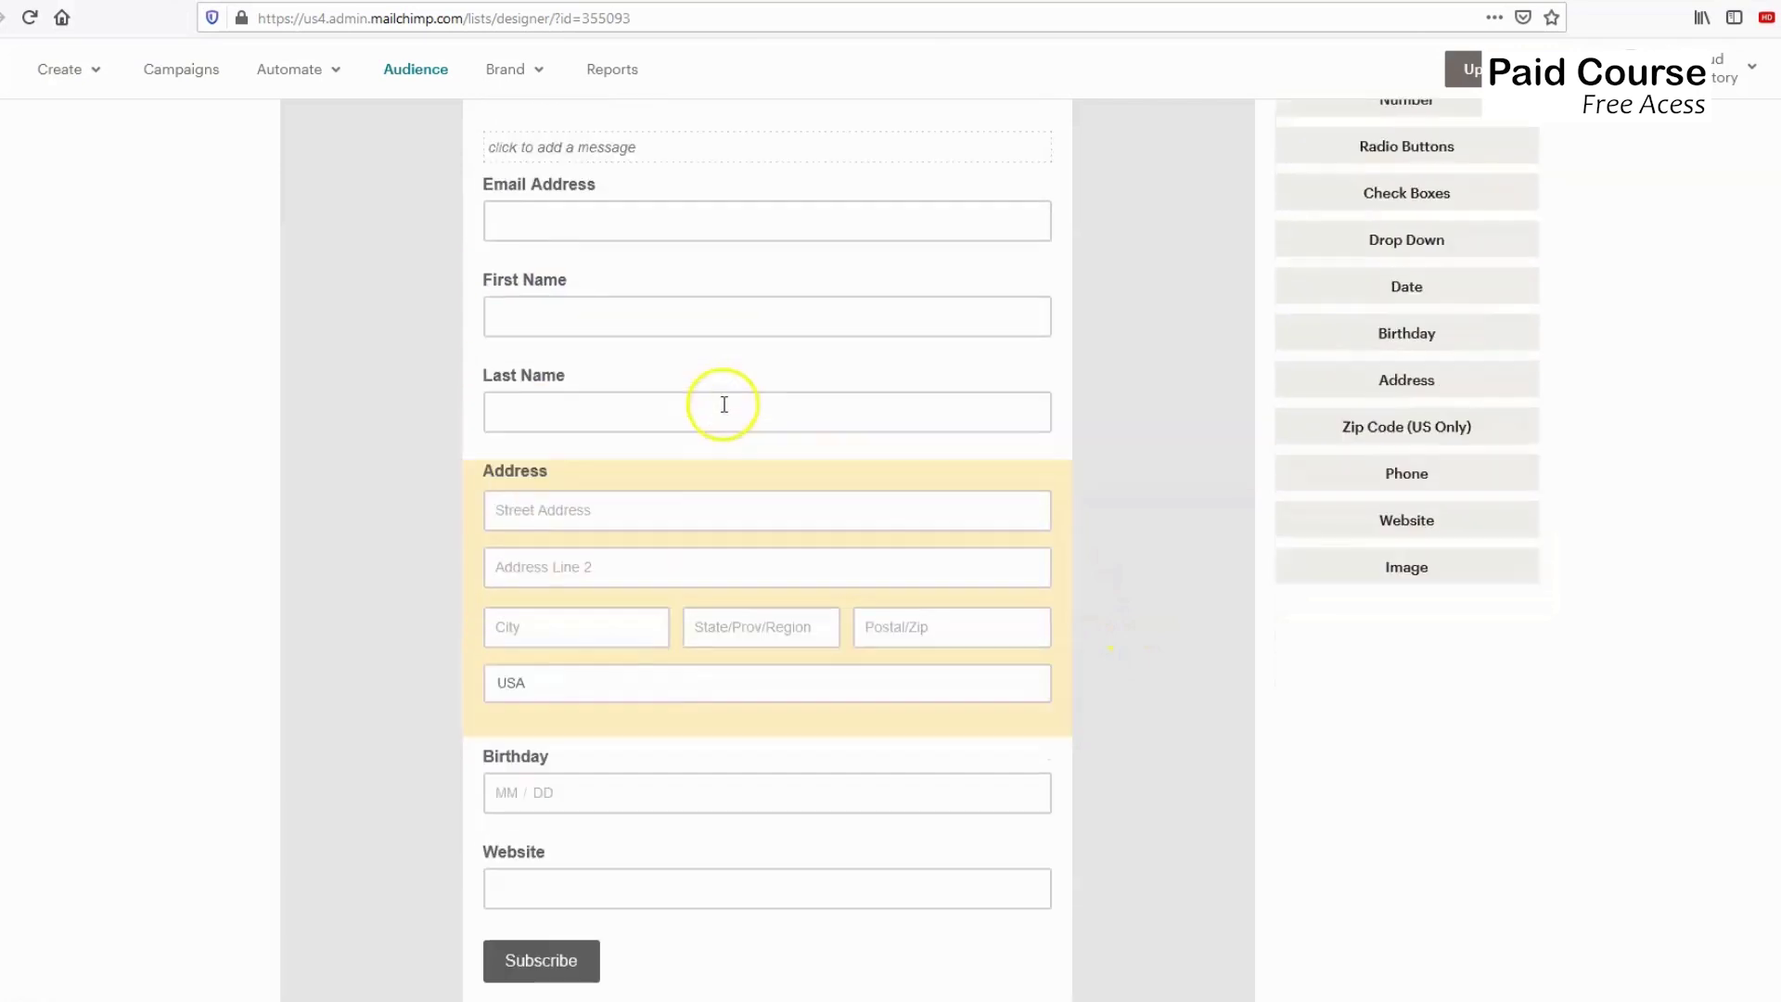
pyautogui.scroll(-2, 649, 654)
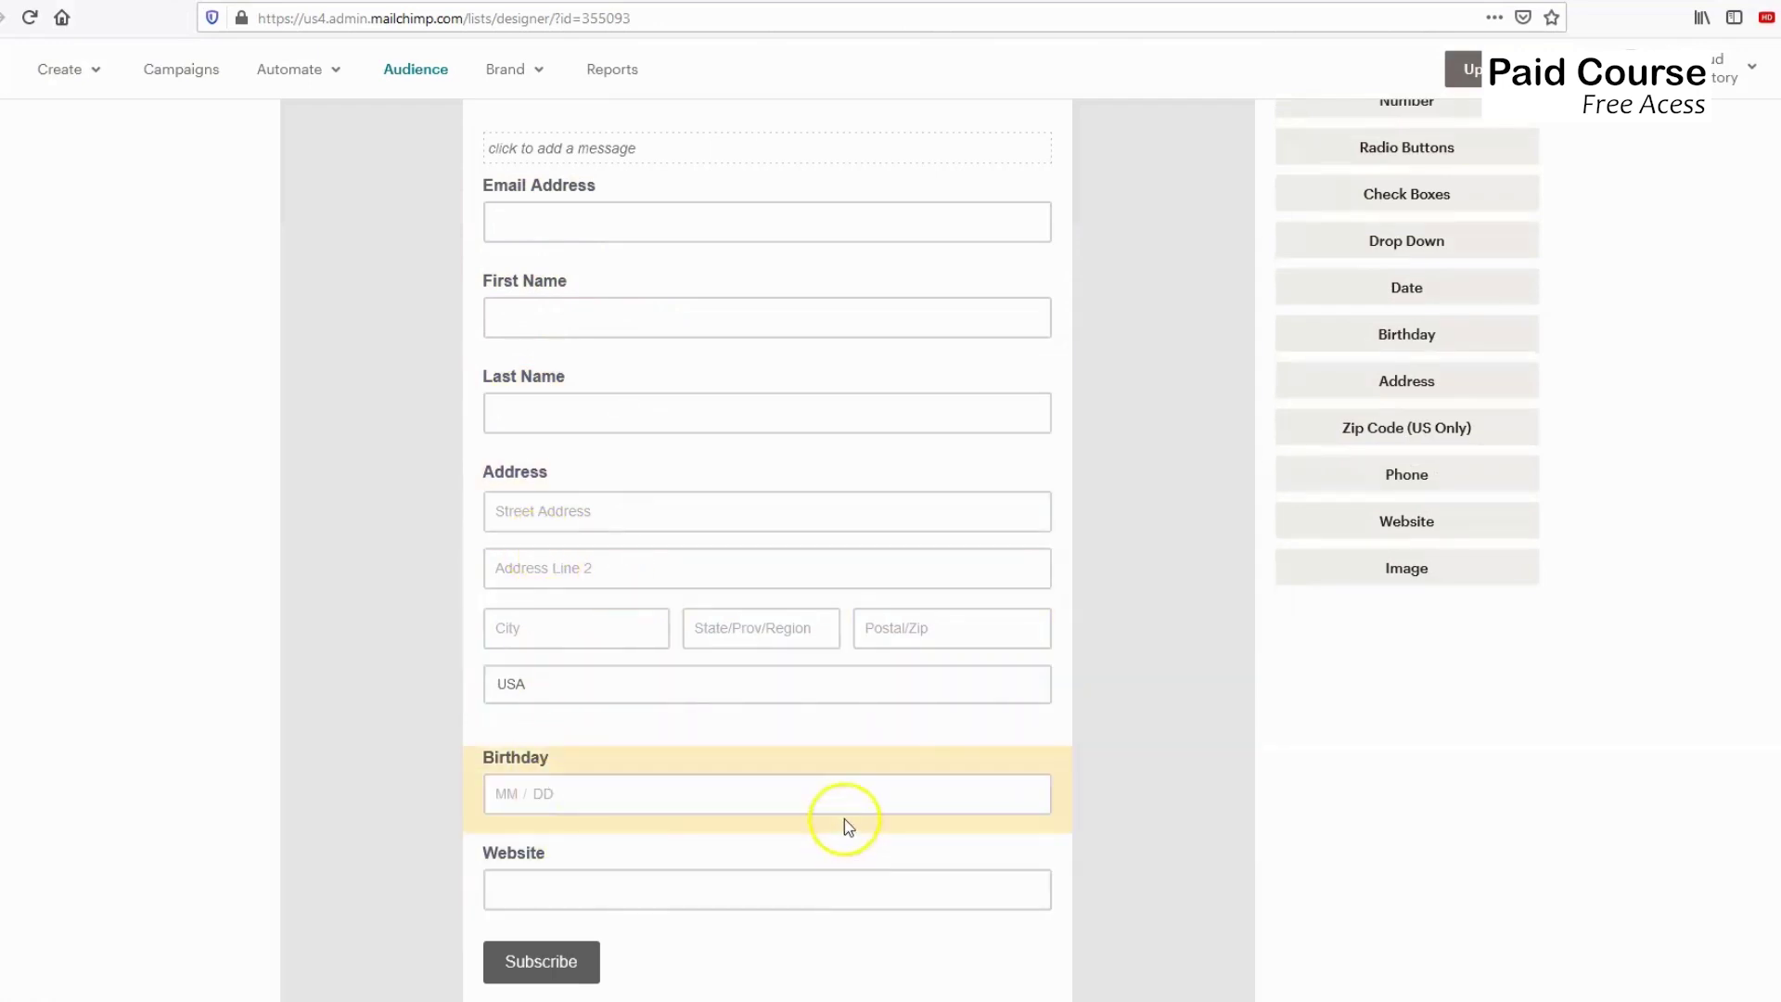
pyautogui.scroll(5, 1086, 772)
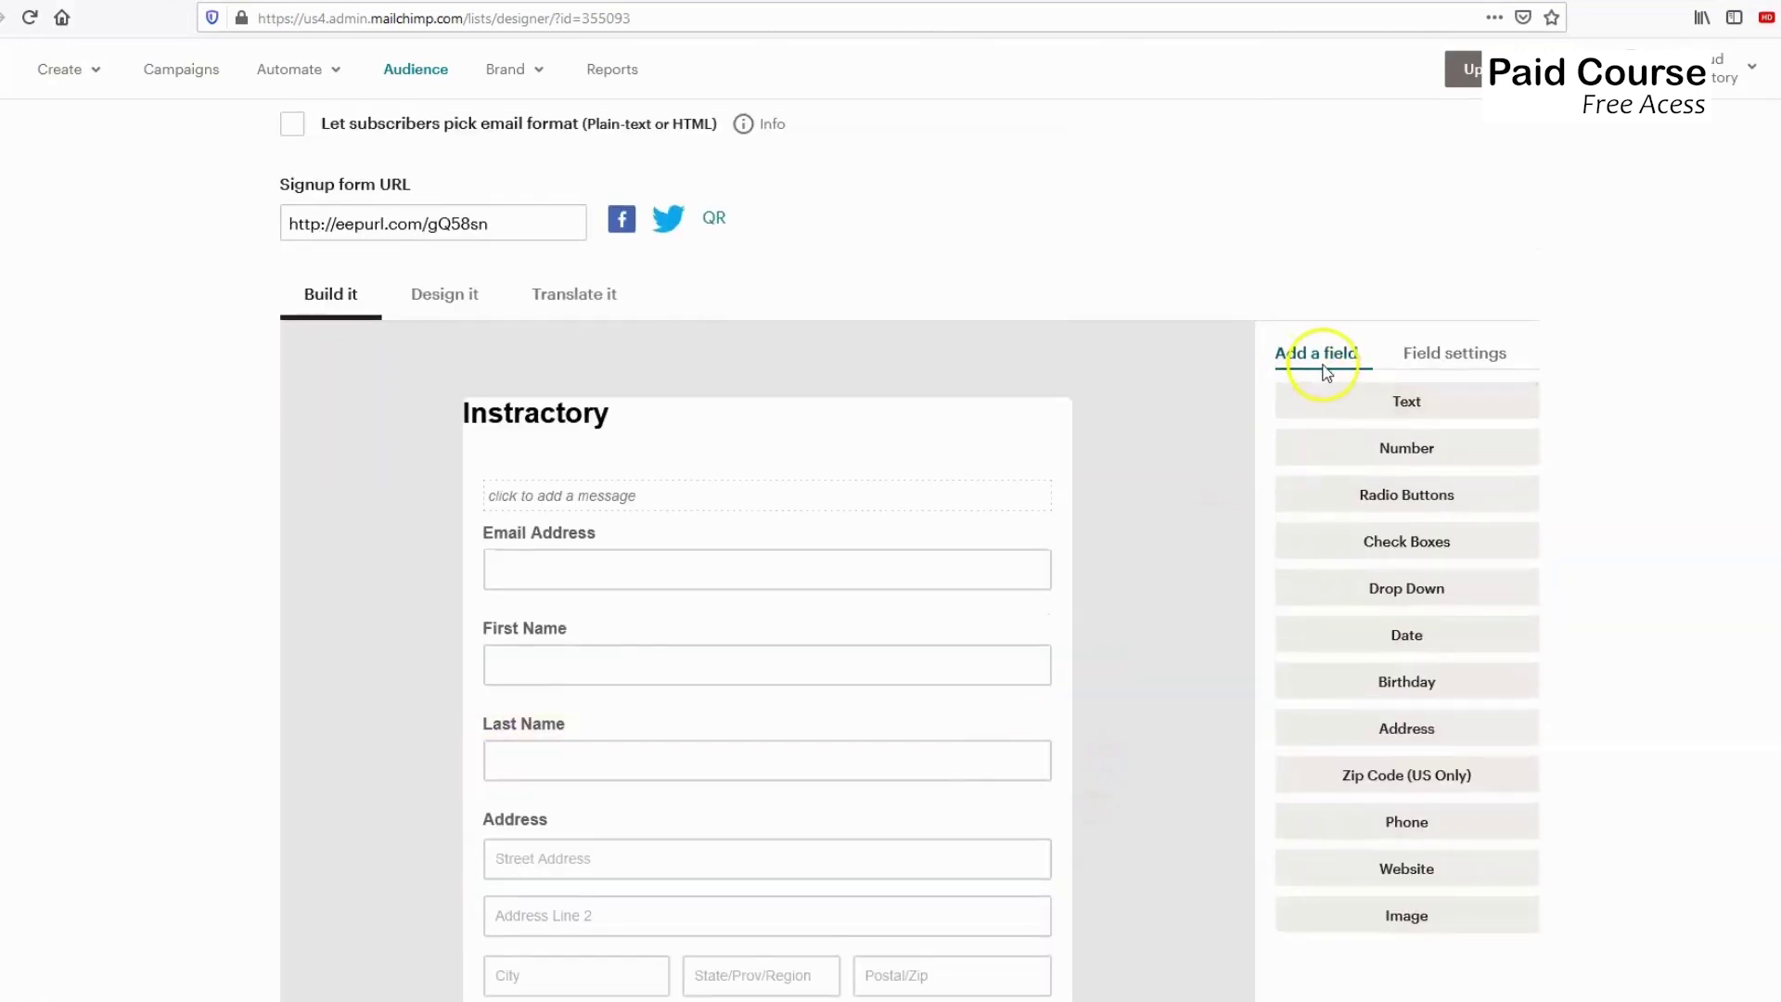
pyautogui.scroll(-2, 1101, 506)
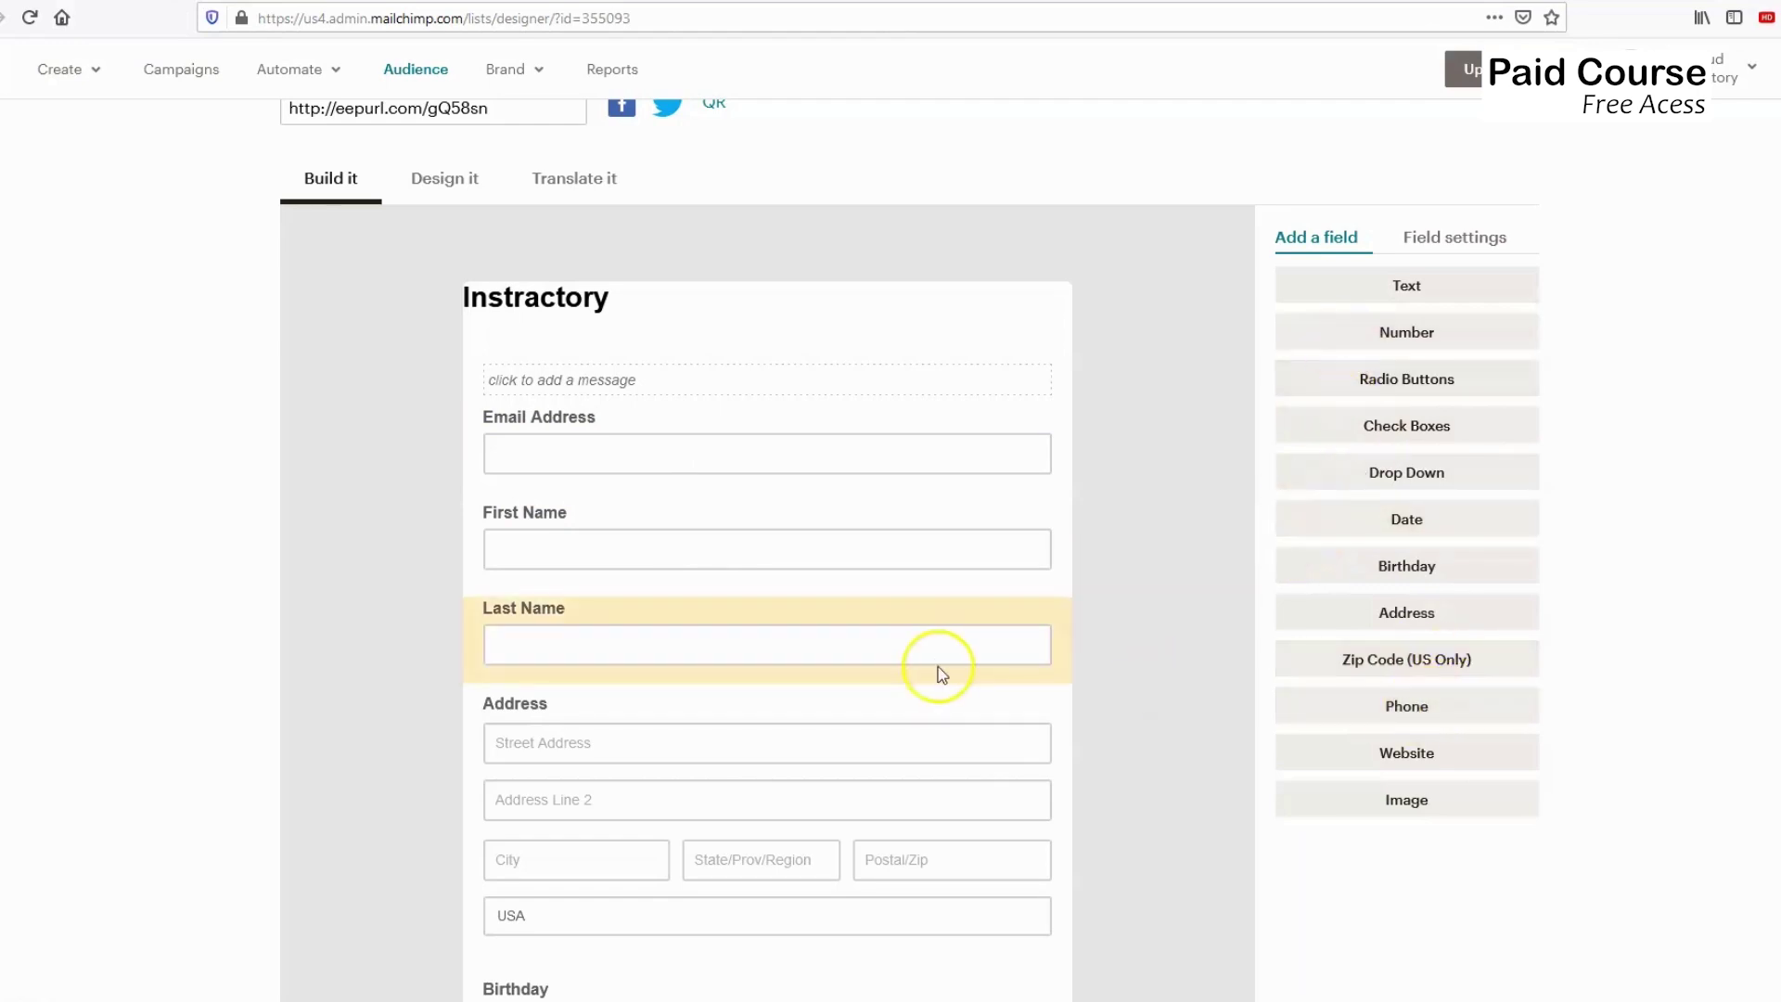
pyautogui.scroll(-4, 938, 668)
pyautogui.scroll(2, 1335, 583)
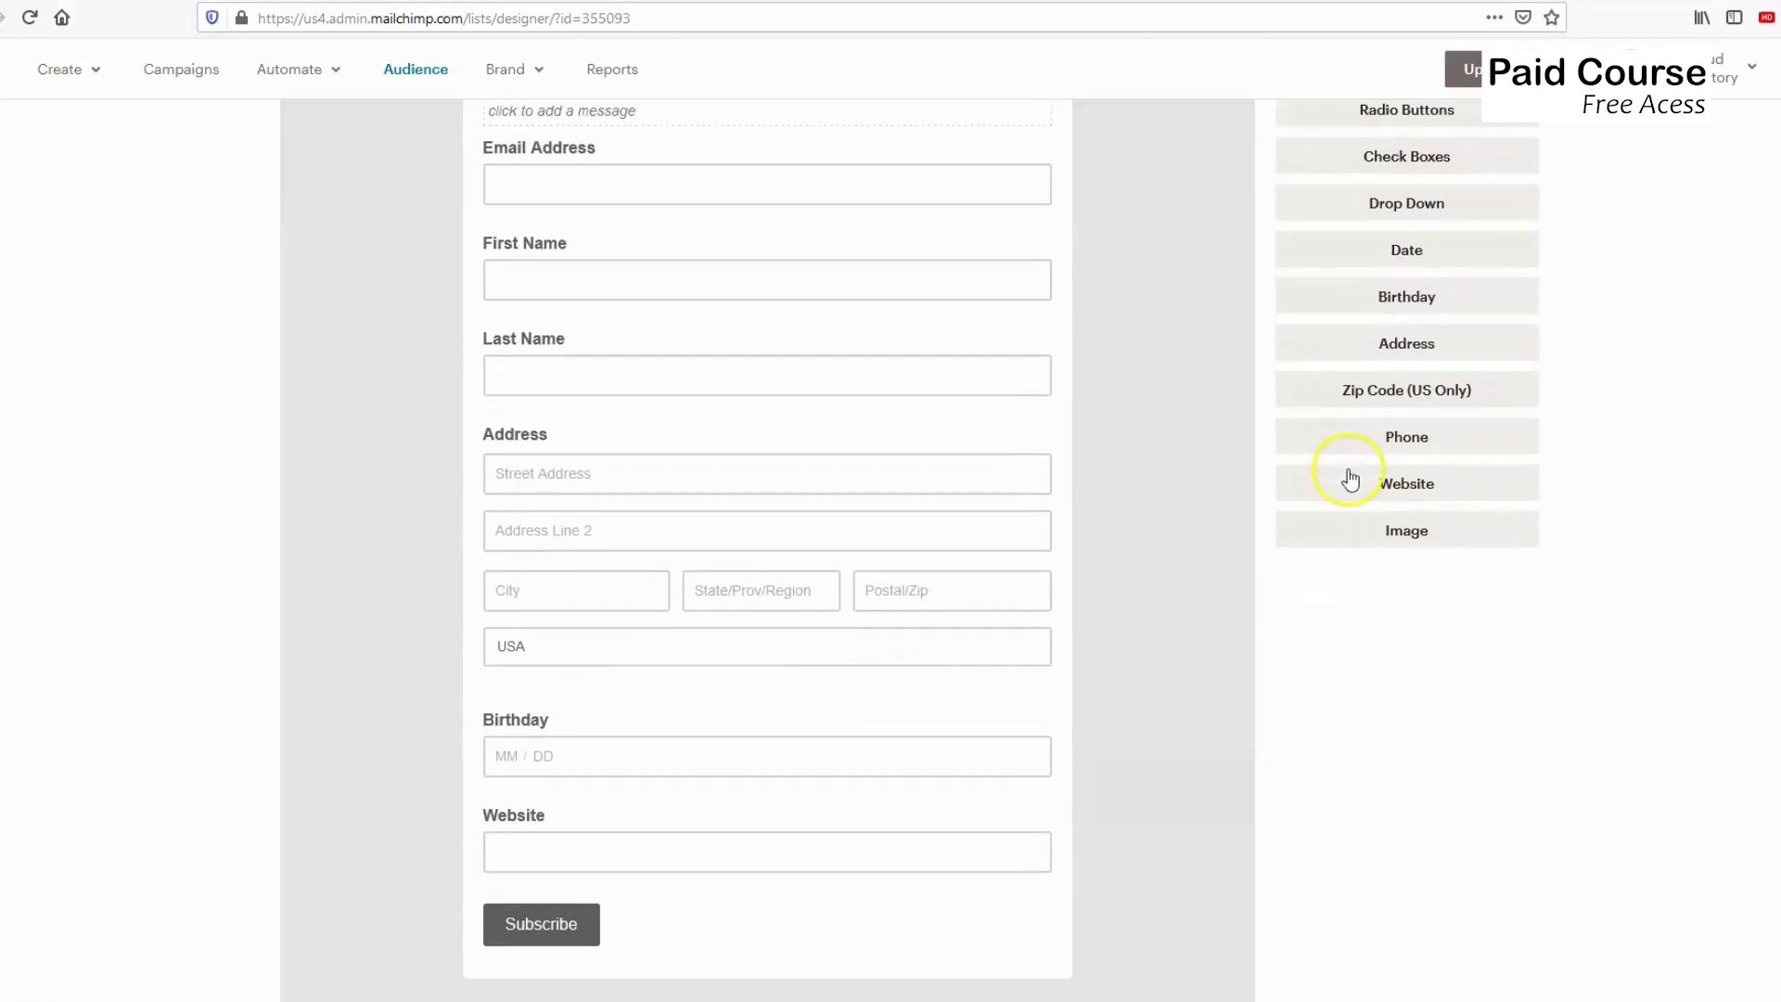
pyautogui.scroll(-3, 926, 509)
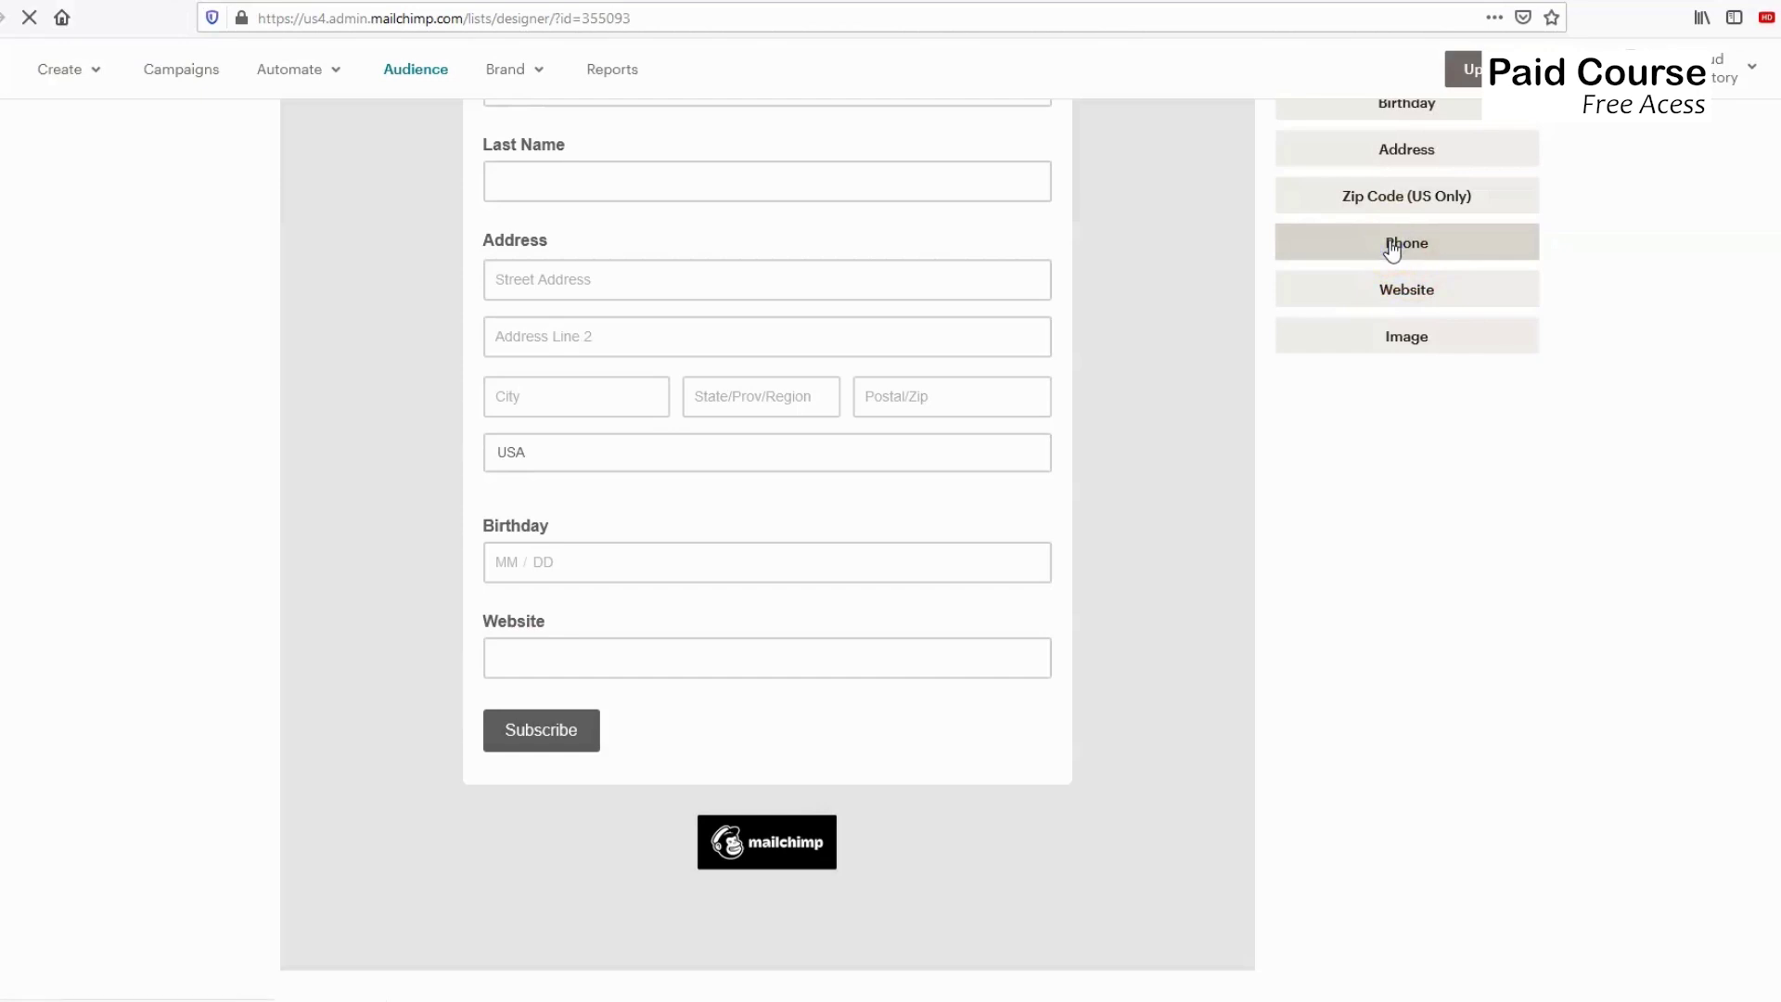
# Add a Phone Number field to the signup form and make it required.
pyautogui.click(1392, 246)
pyautogui.scroll(-3, 561, 704)
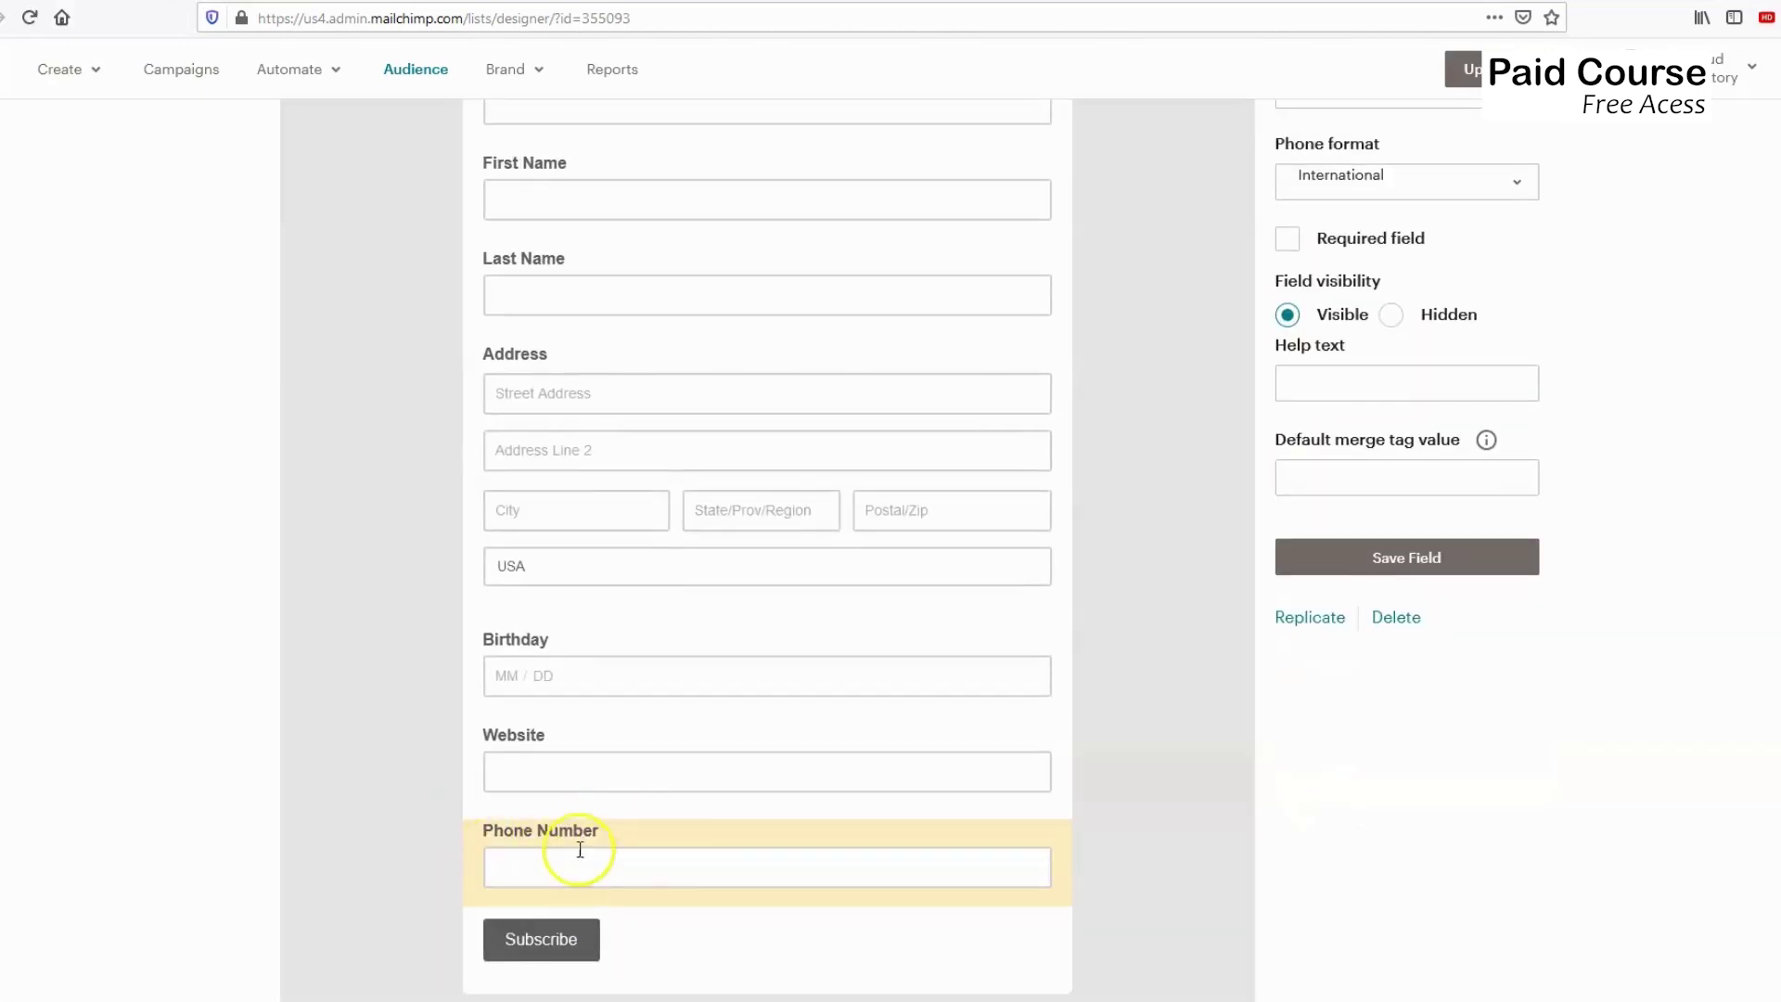
pyautogui.scroll(2, 1243, 454)
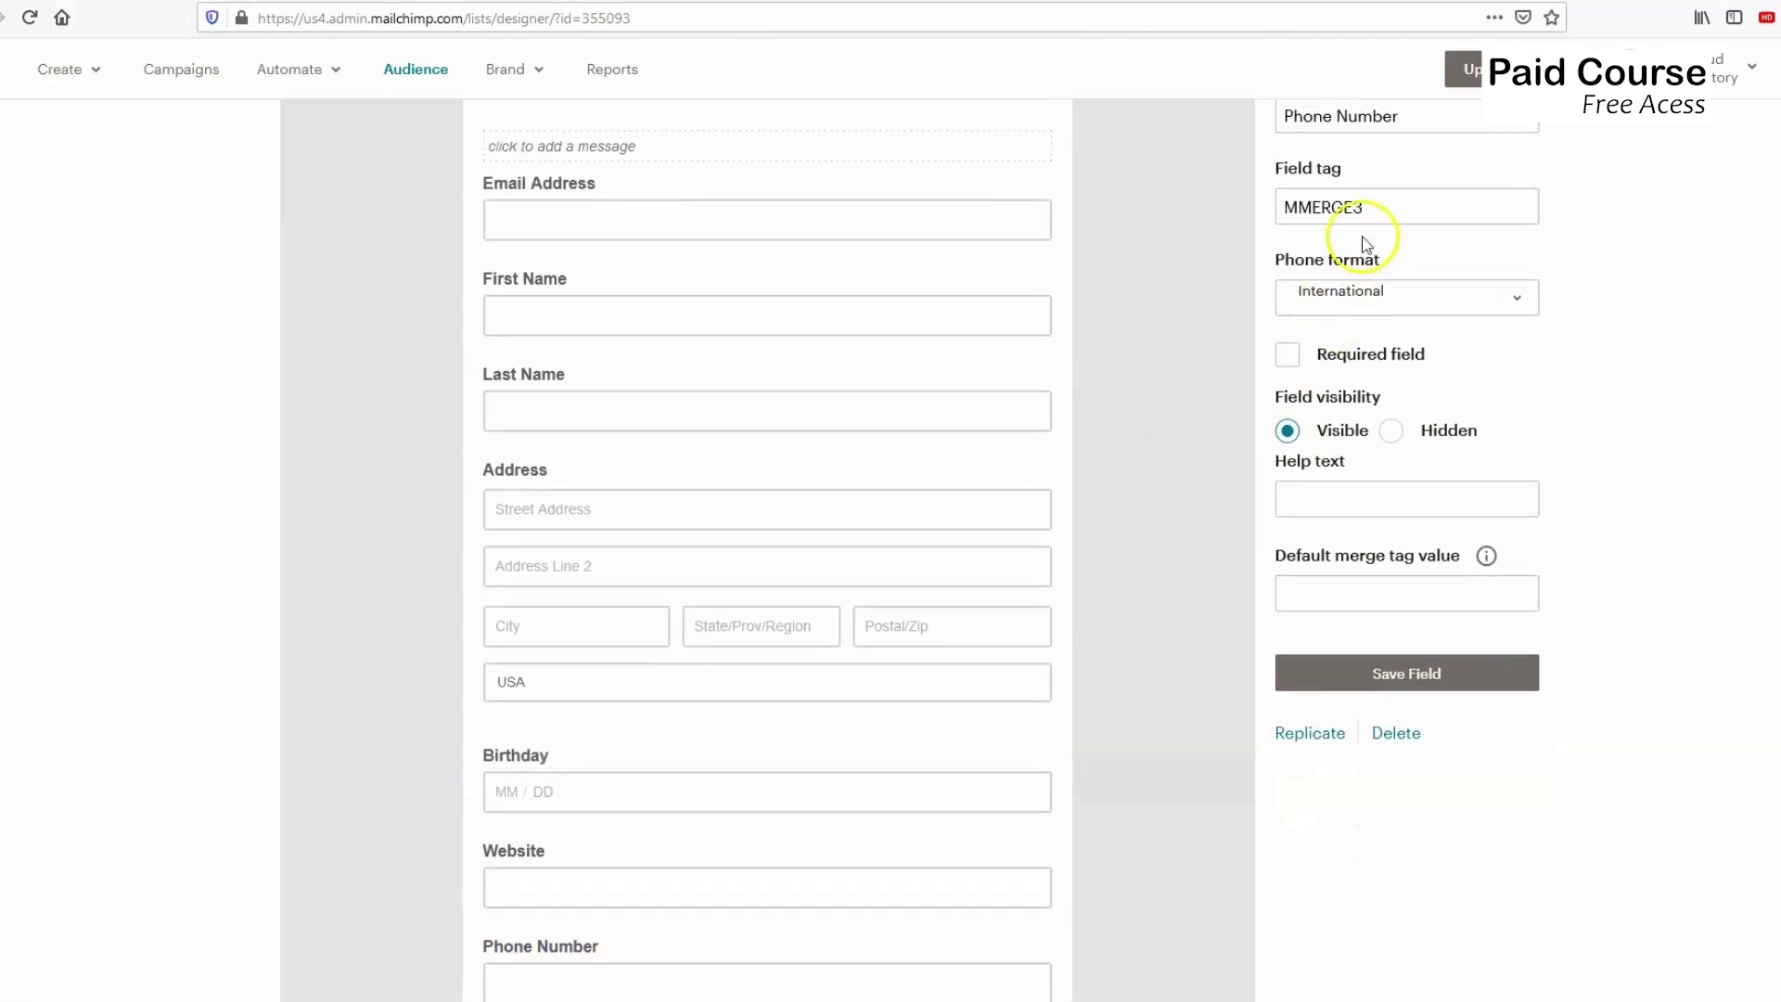
pyautogui.scroll(2, 1340, 185)
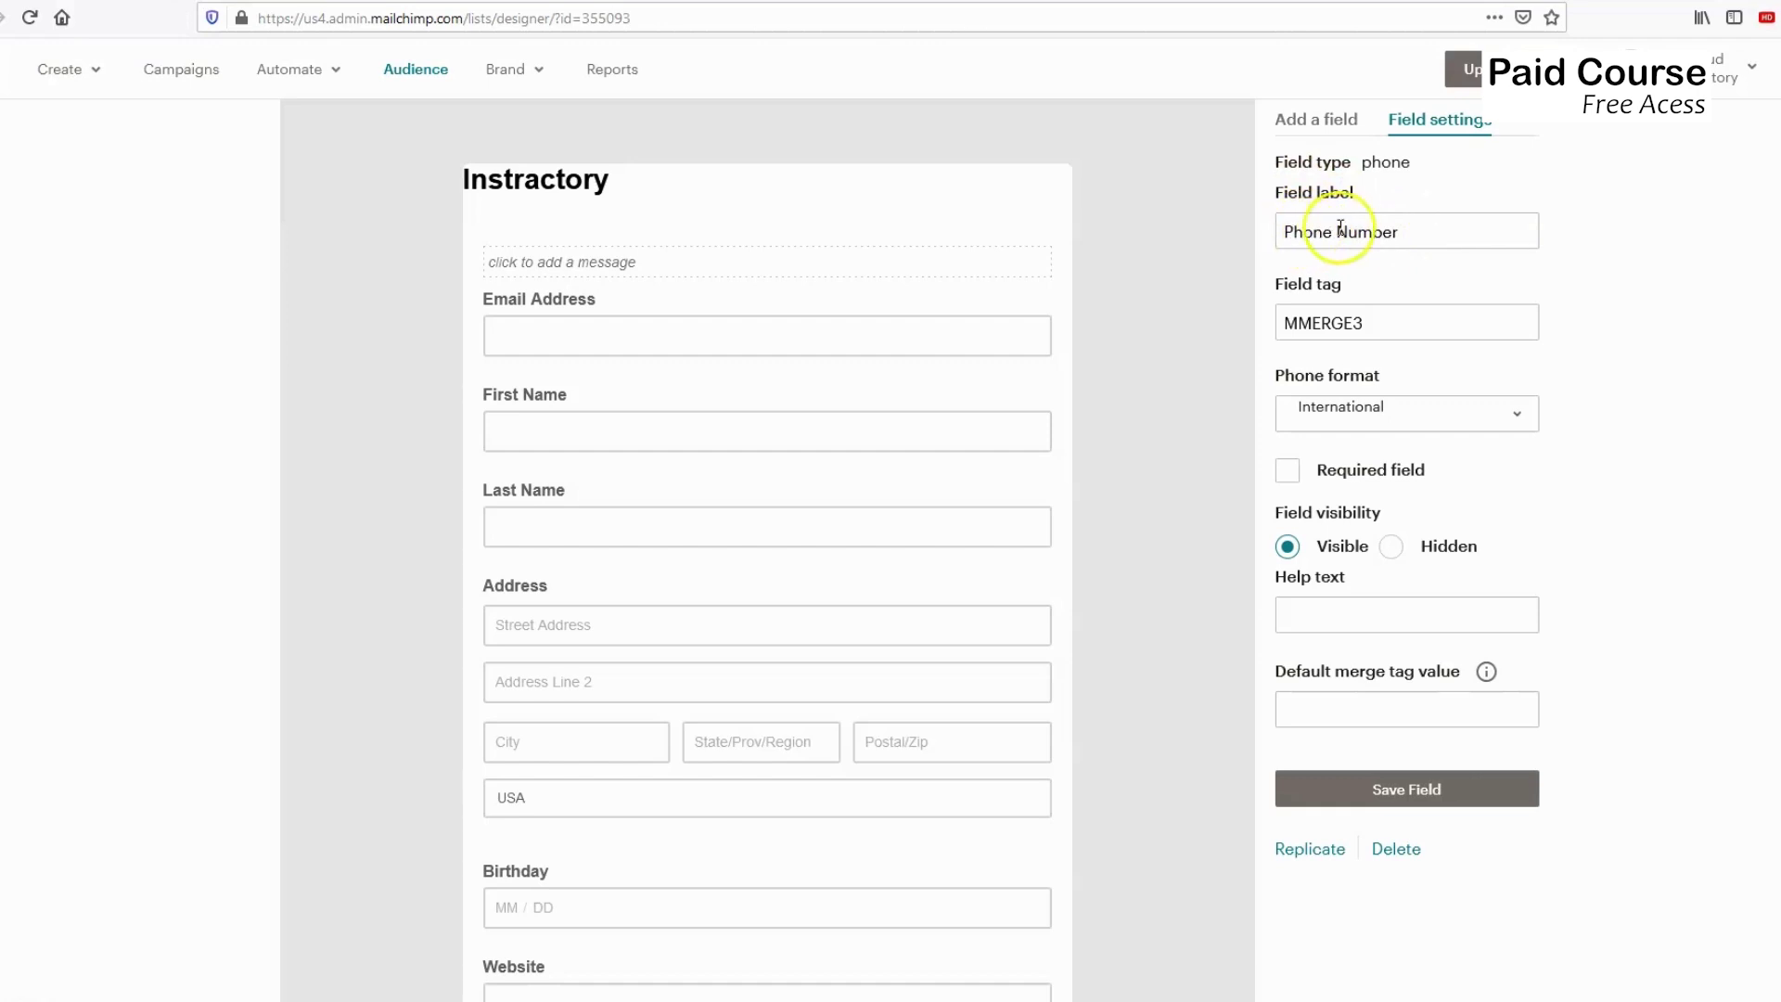
pyautogui.click(1313, 229)
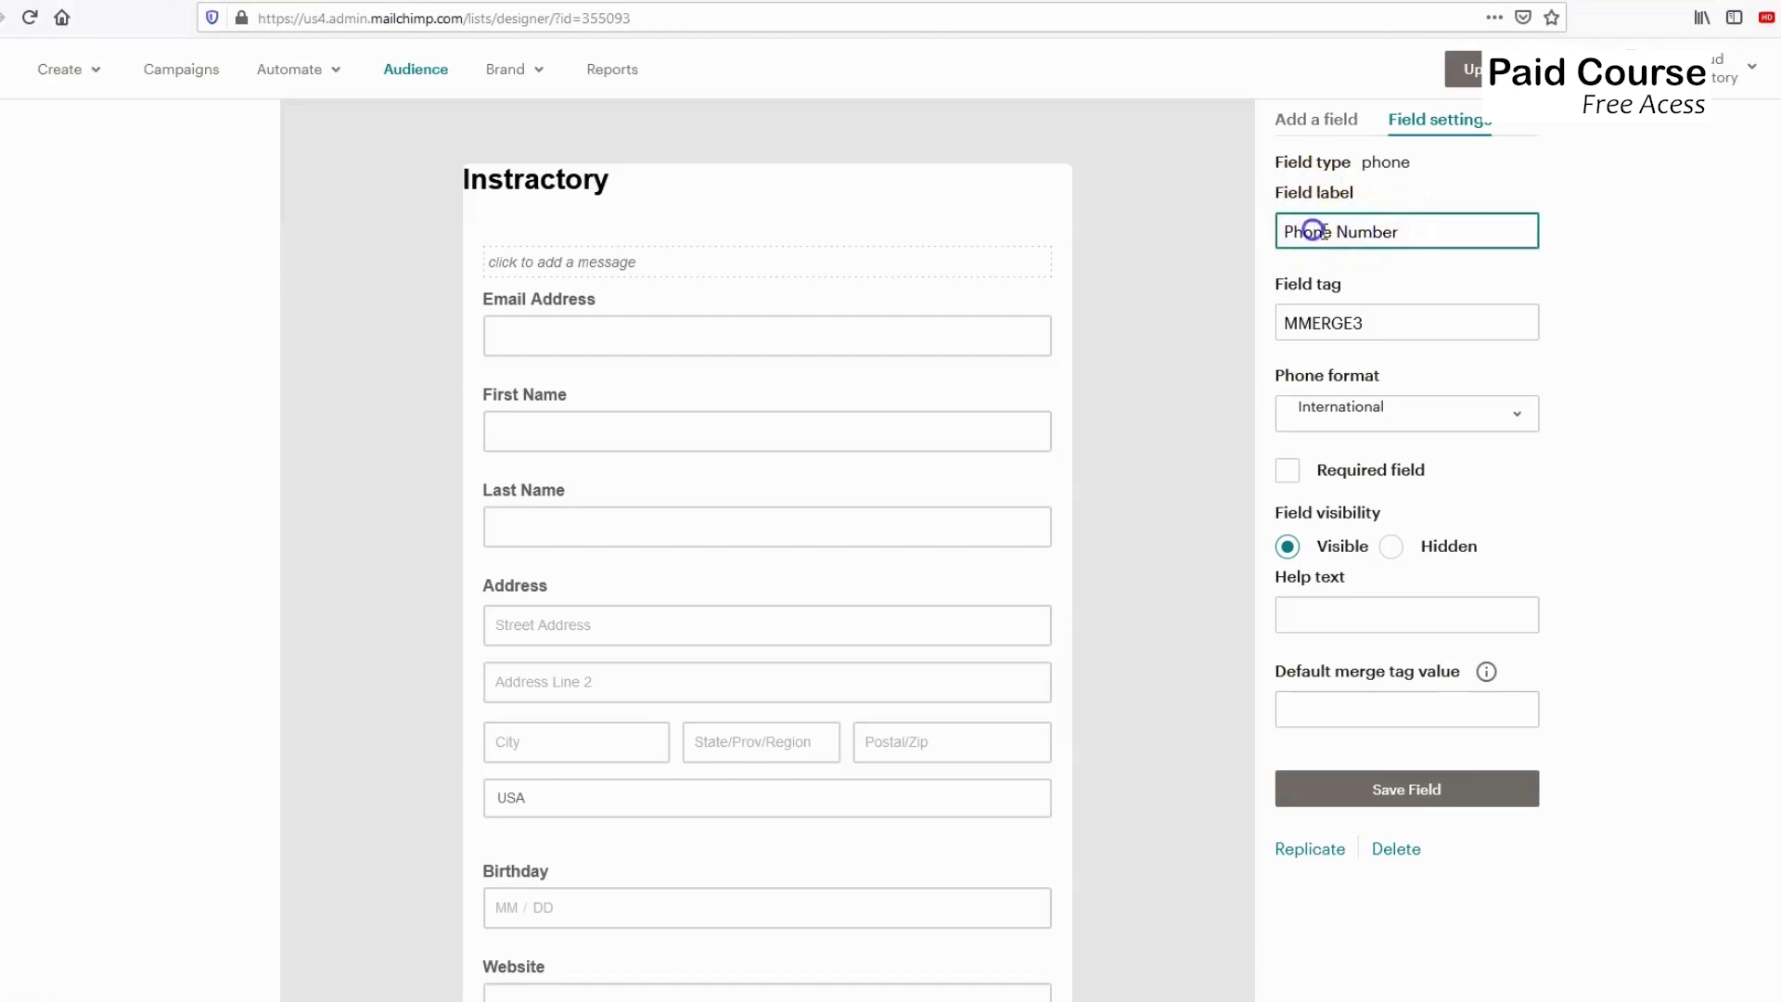
pyautogui.scroll(-1, 1326, 408)
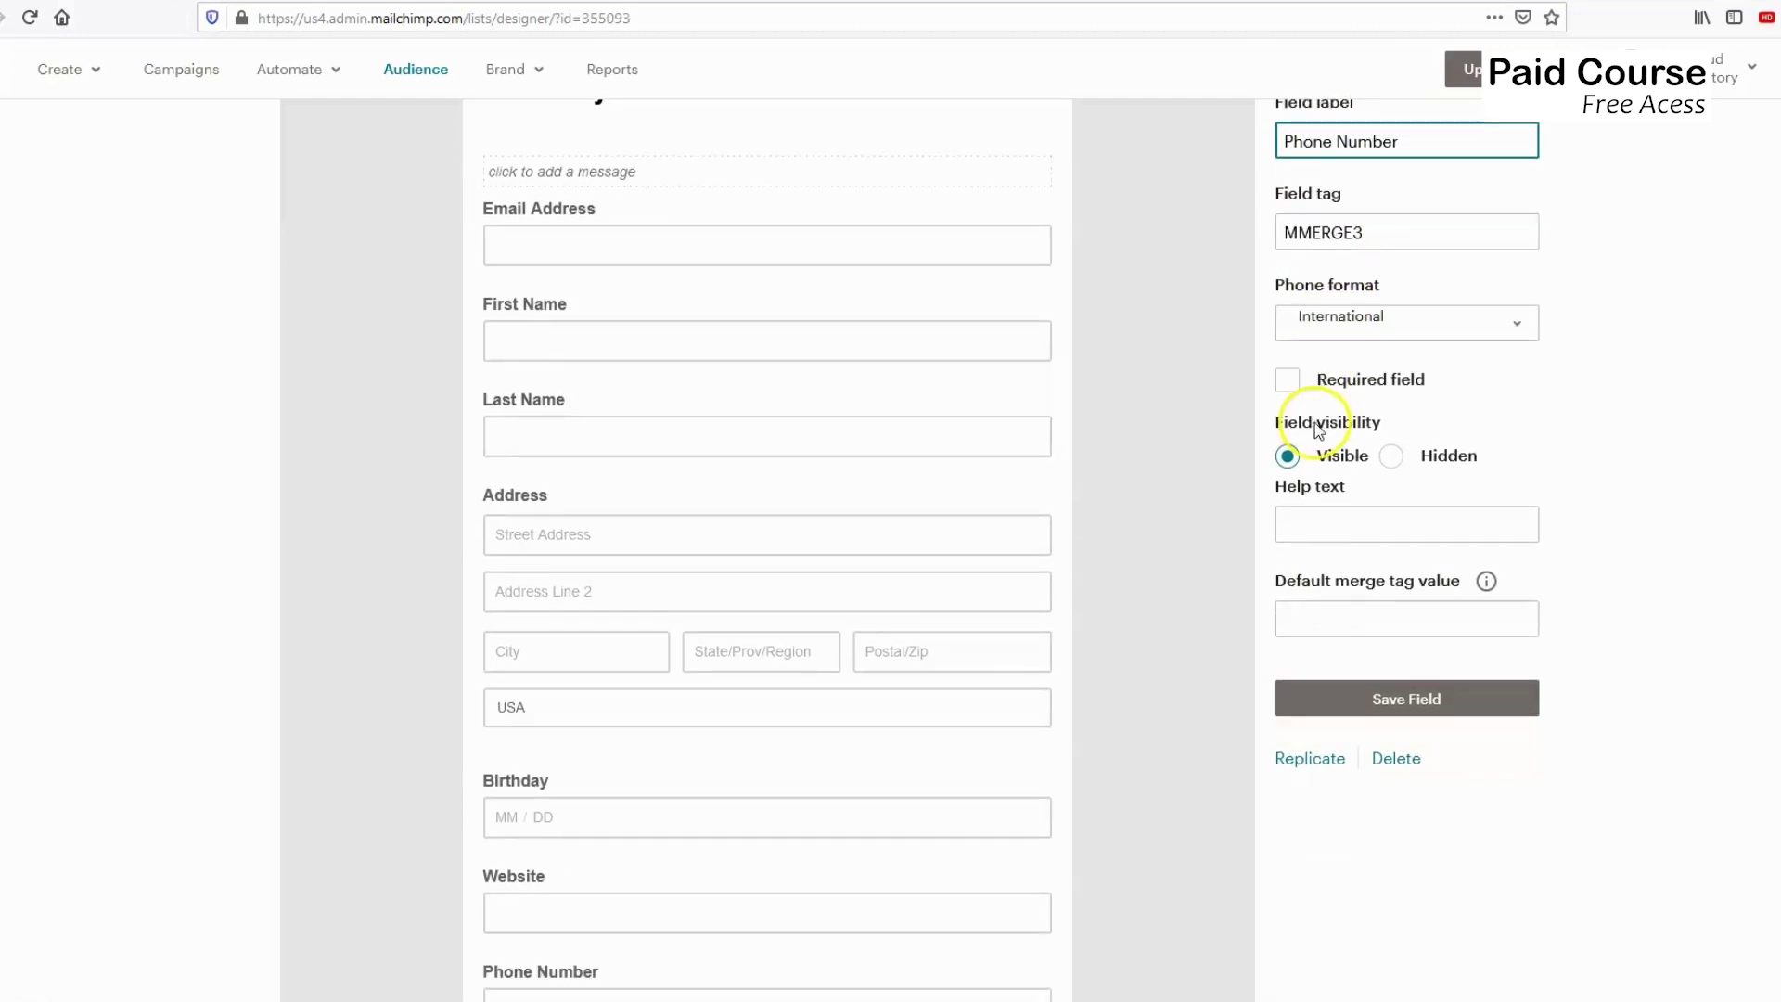
pyautogui.scroll(-1, 1318, 430)
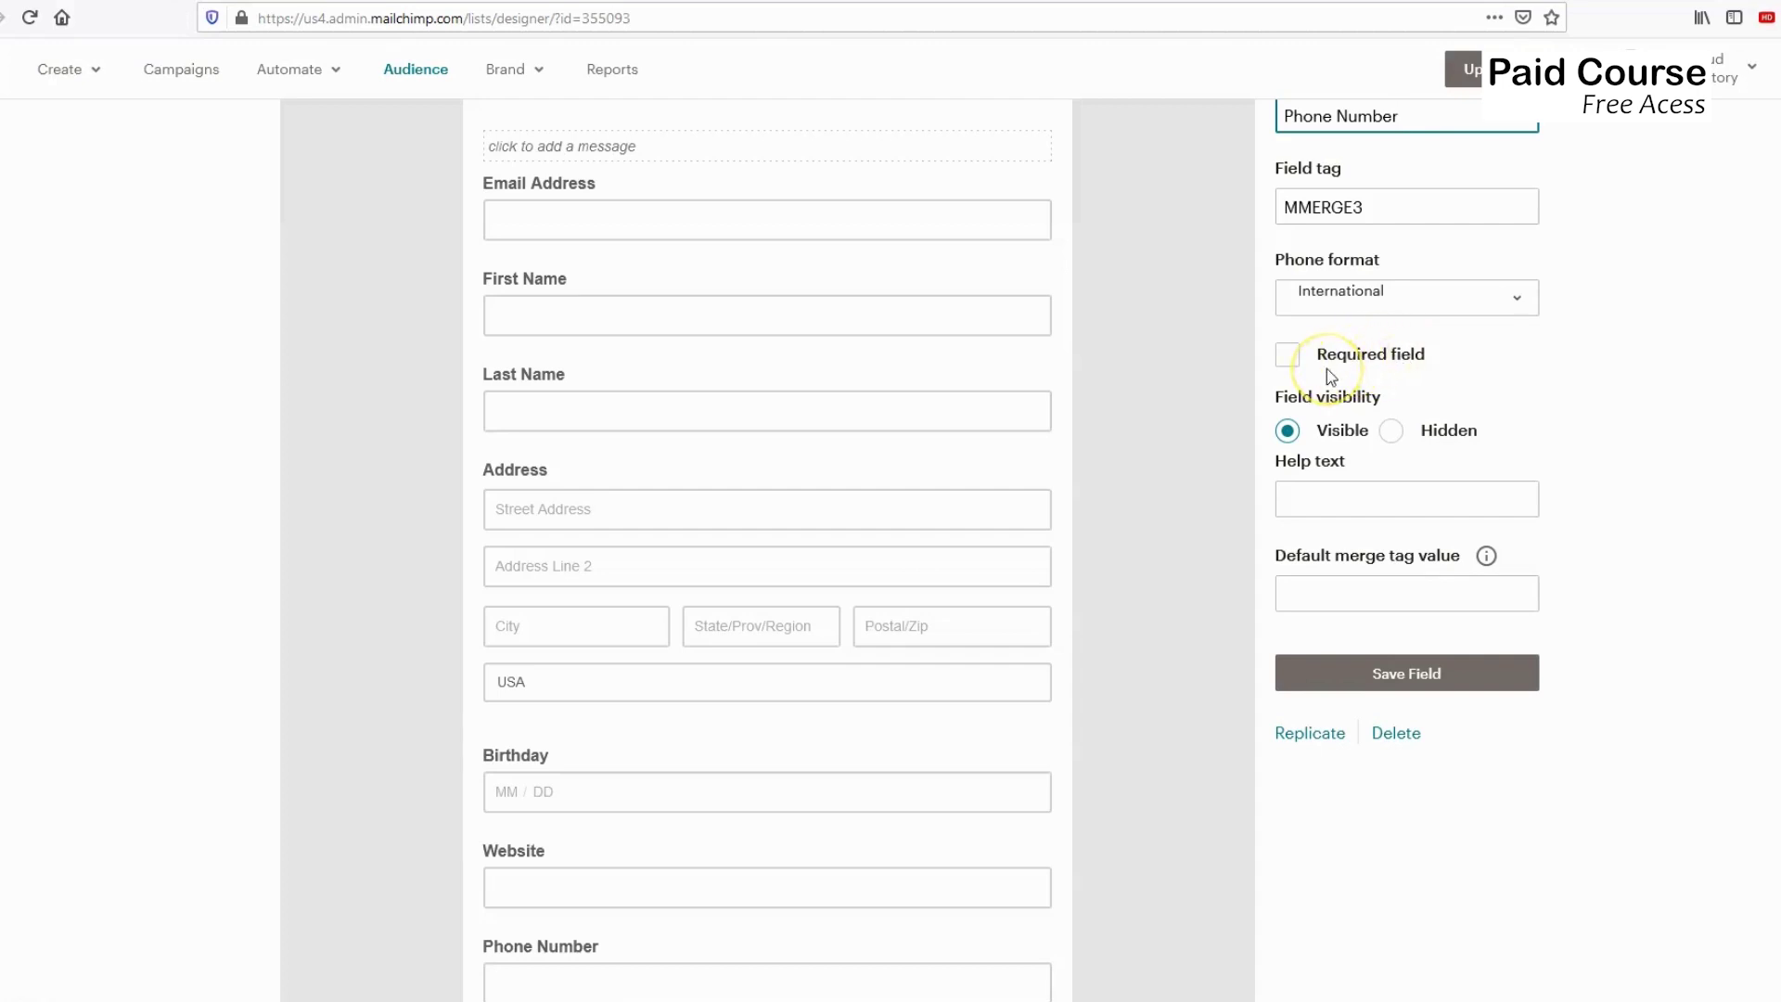
pyautogui.click(1287, 356)
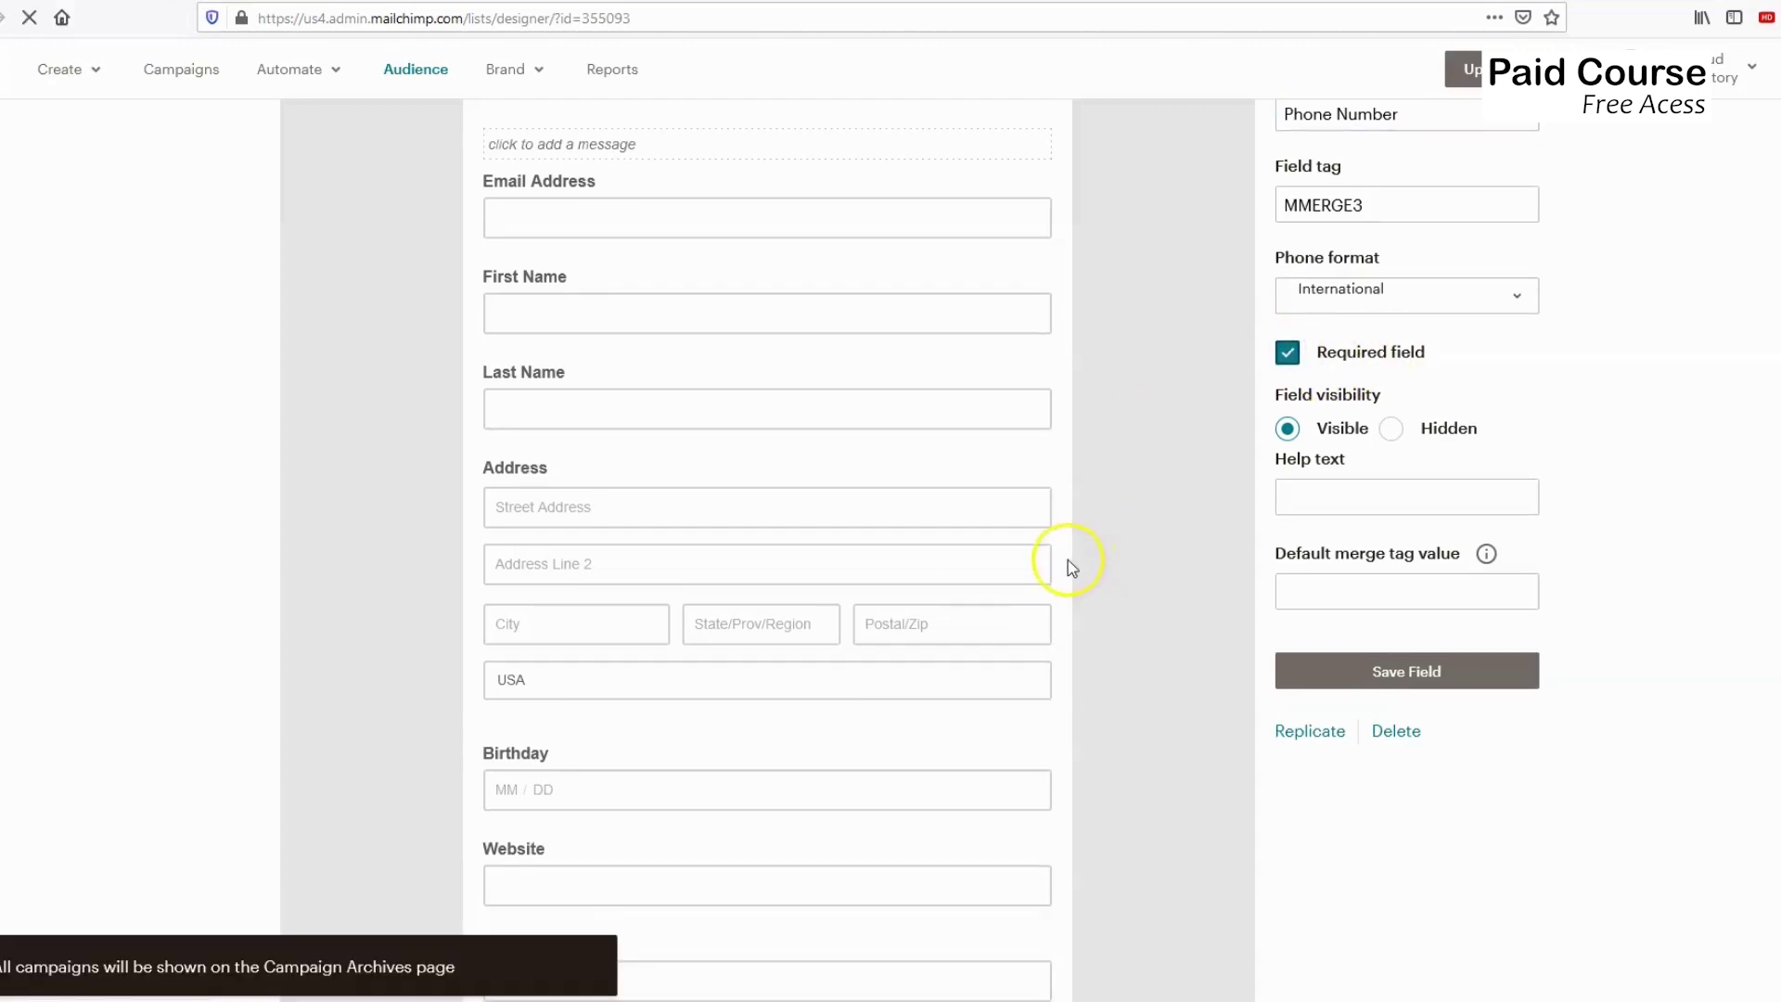
pyautogui.scroll(-2, 1067, 559)
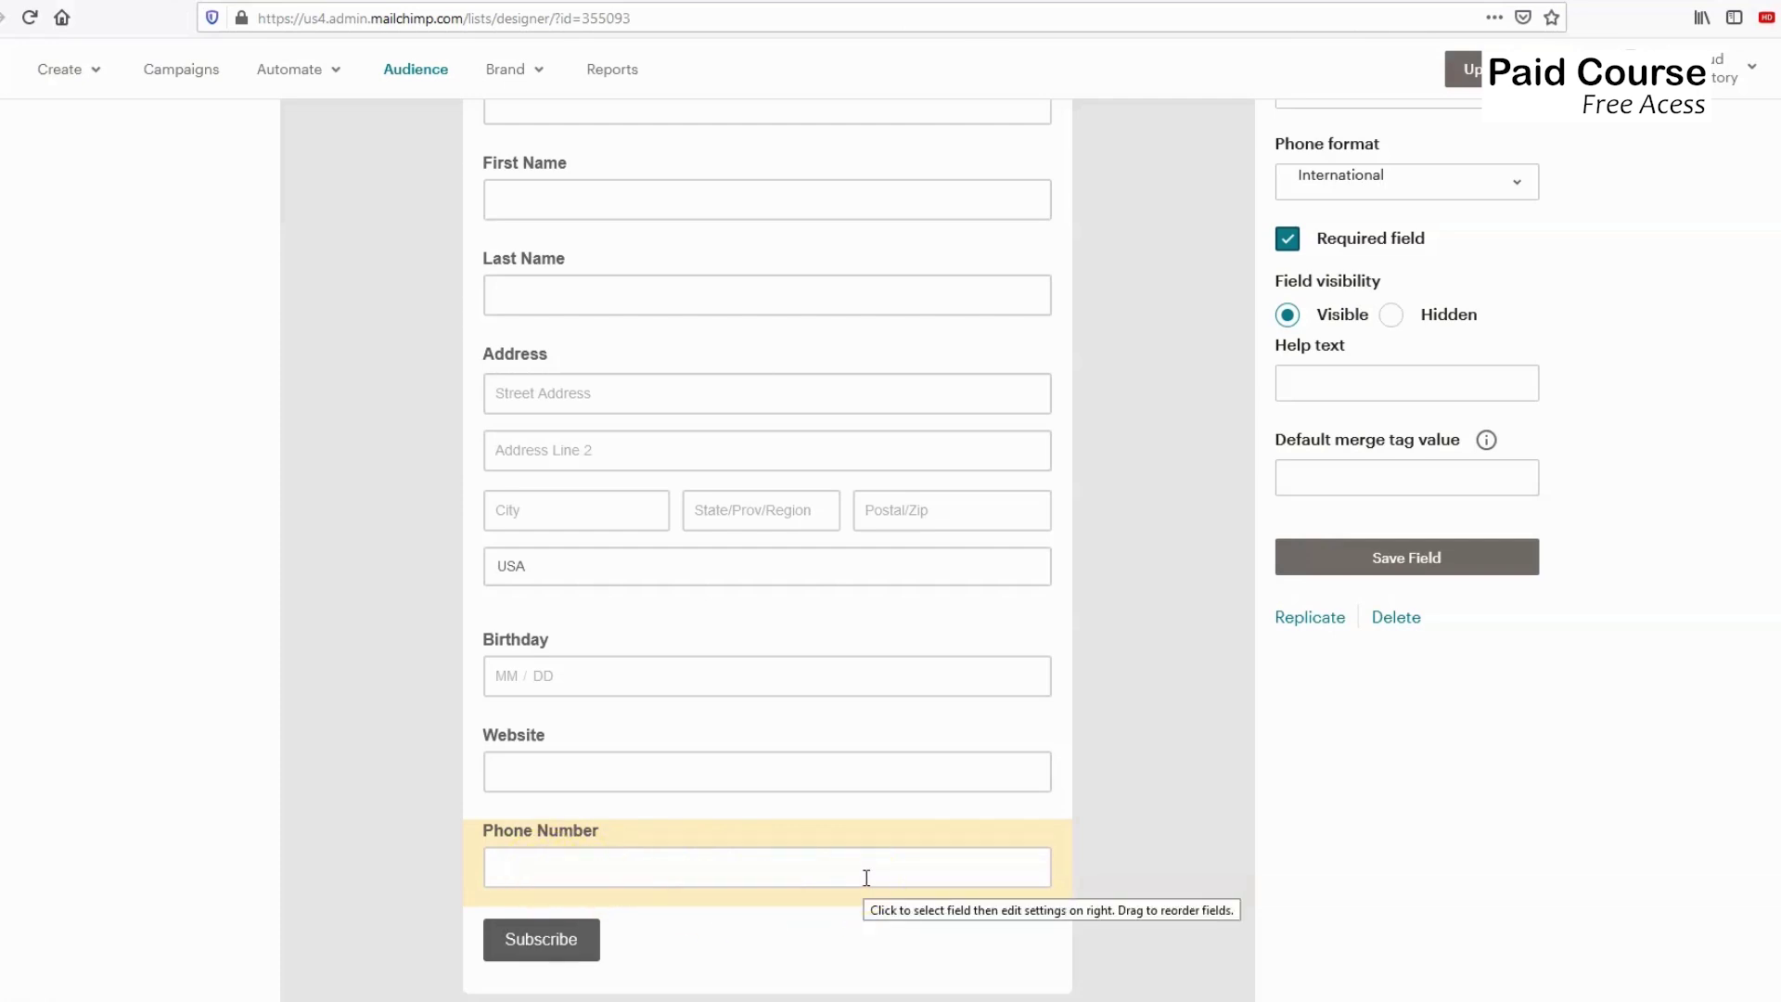
# Review the Phone Number field on the form, then bring up the Address field's settings.
pyautogui.click(590, 862)
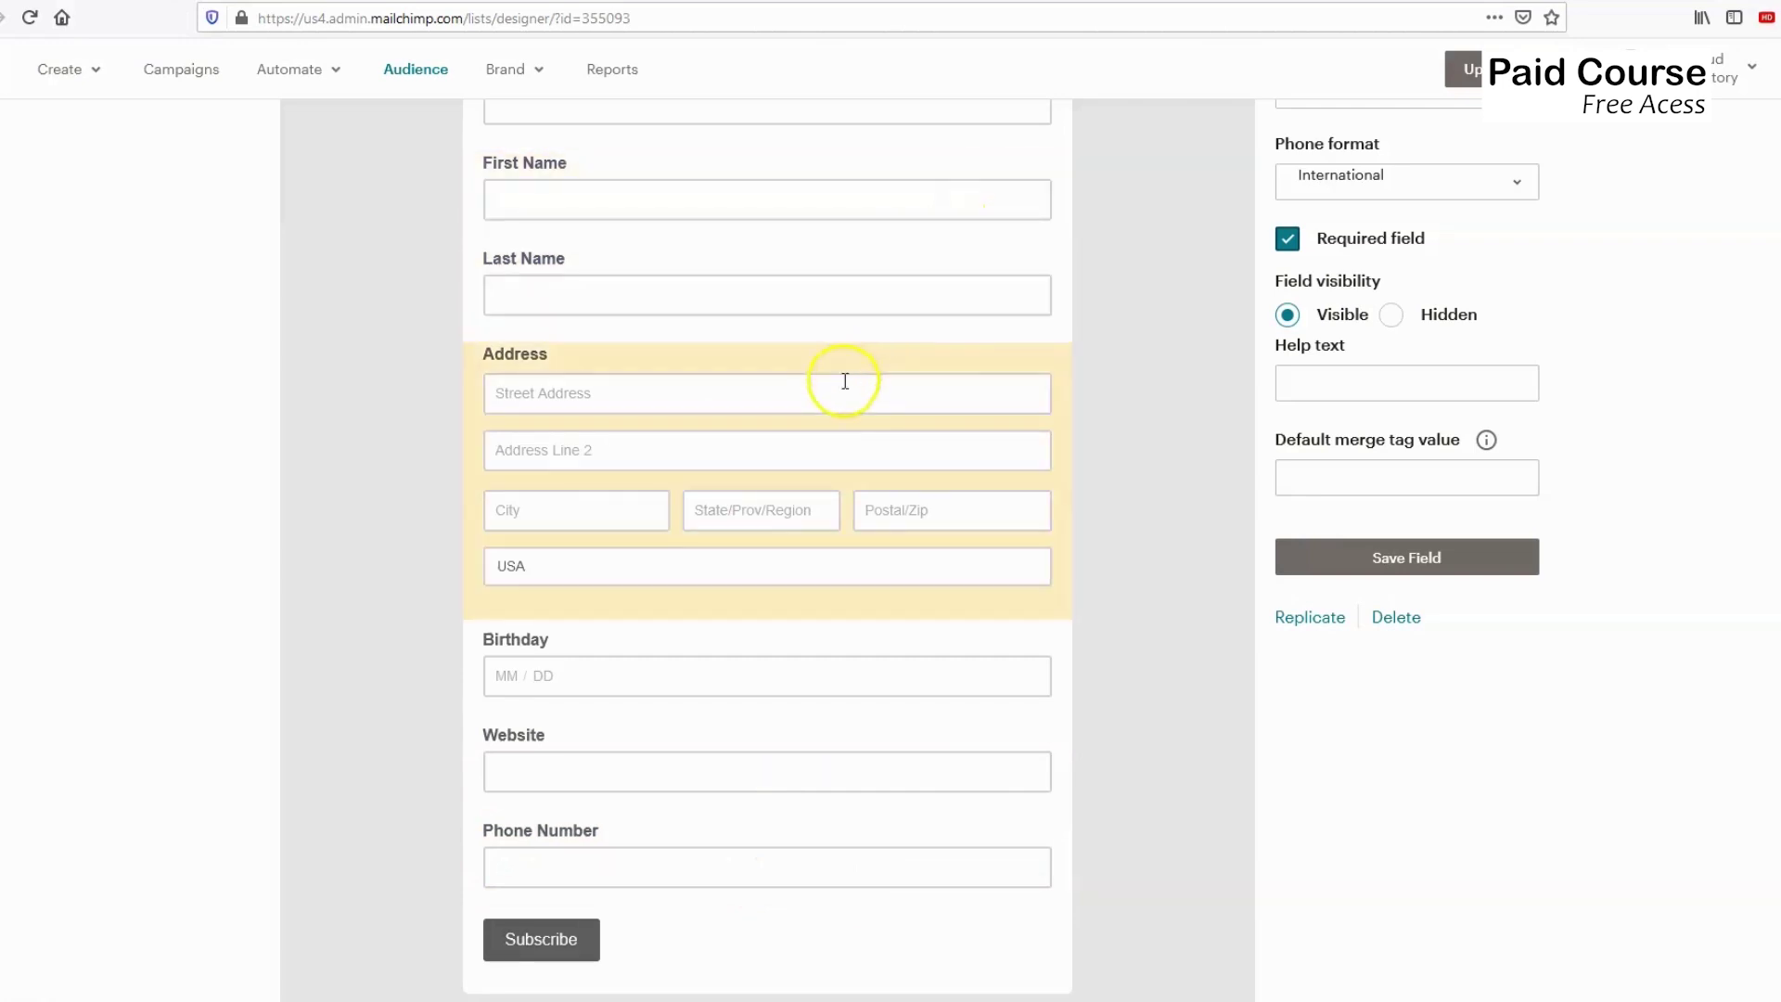
pyautogui.scroll(2, 668, 301)
pyautogui.scroll(-4, 644, 648)
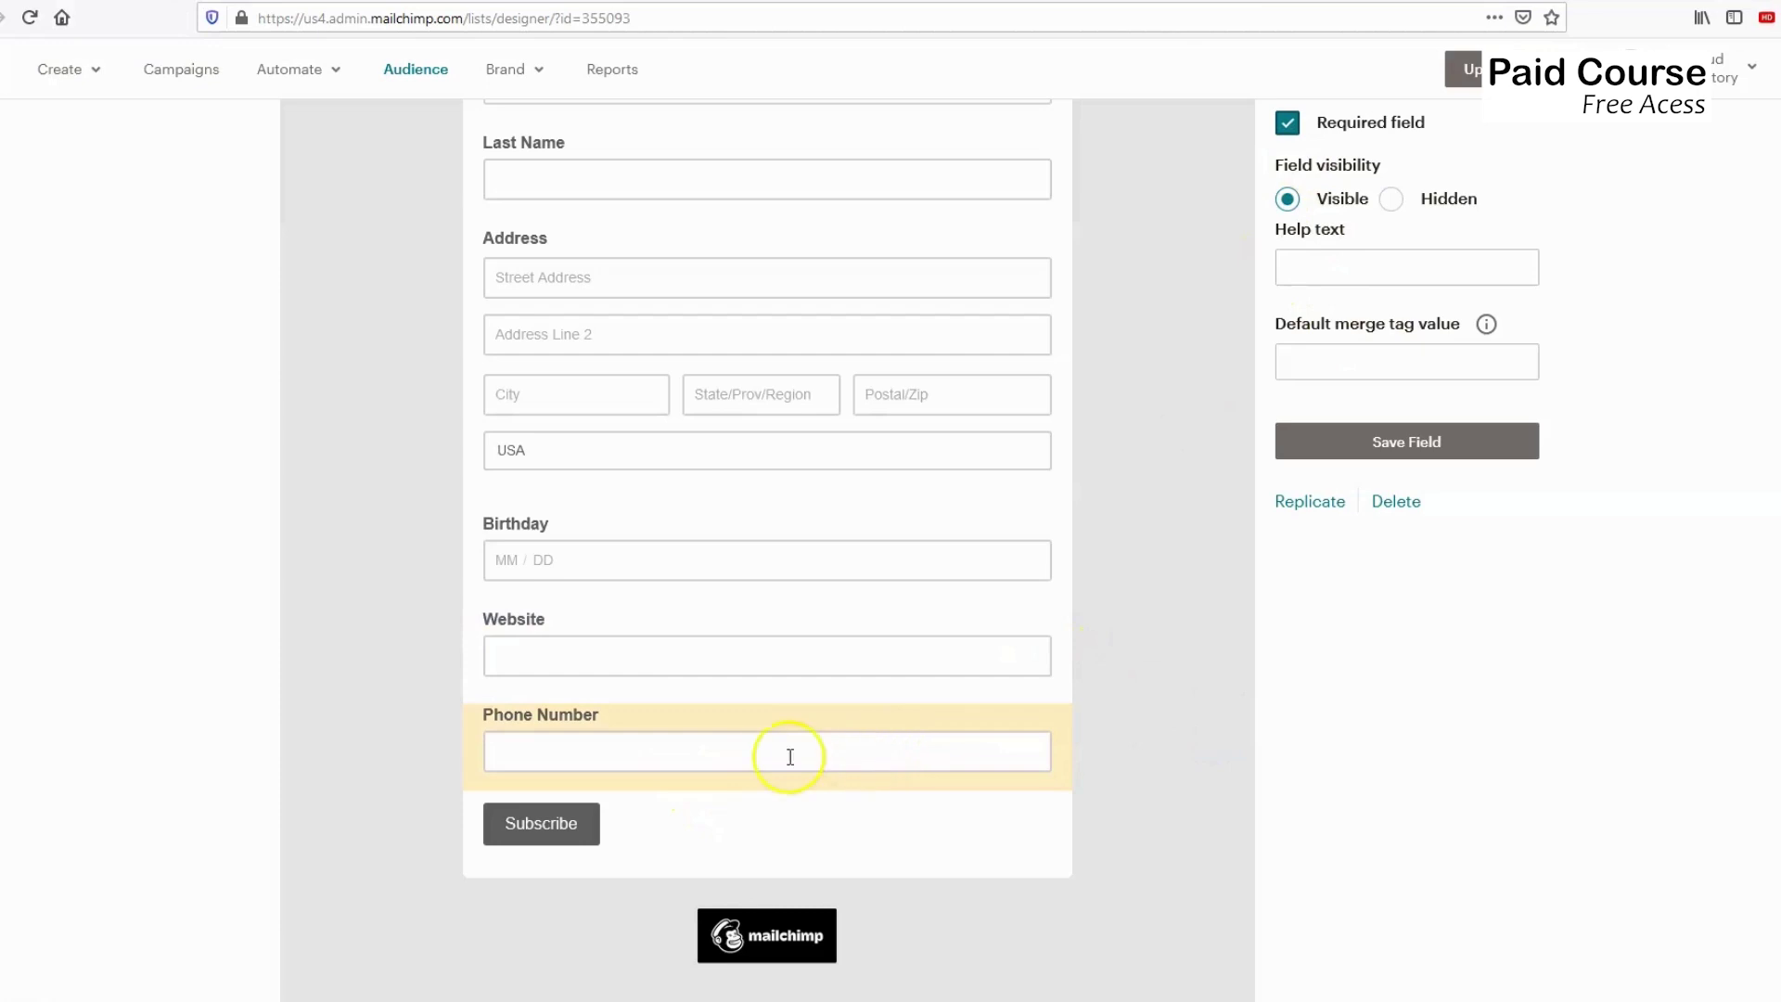
pyautogui.scroll(3, 1153, 588)
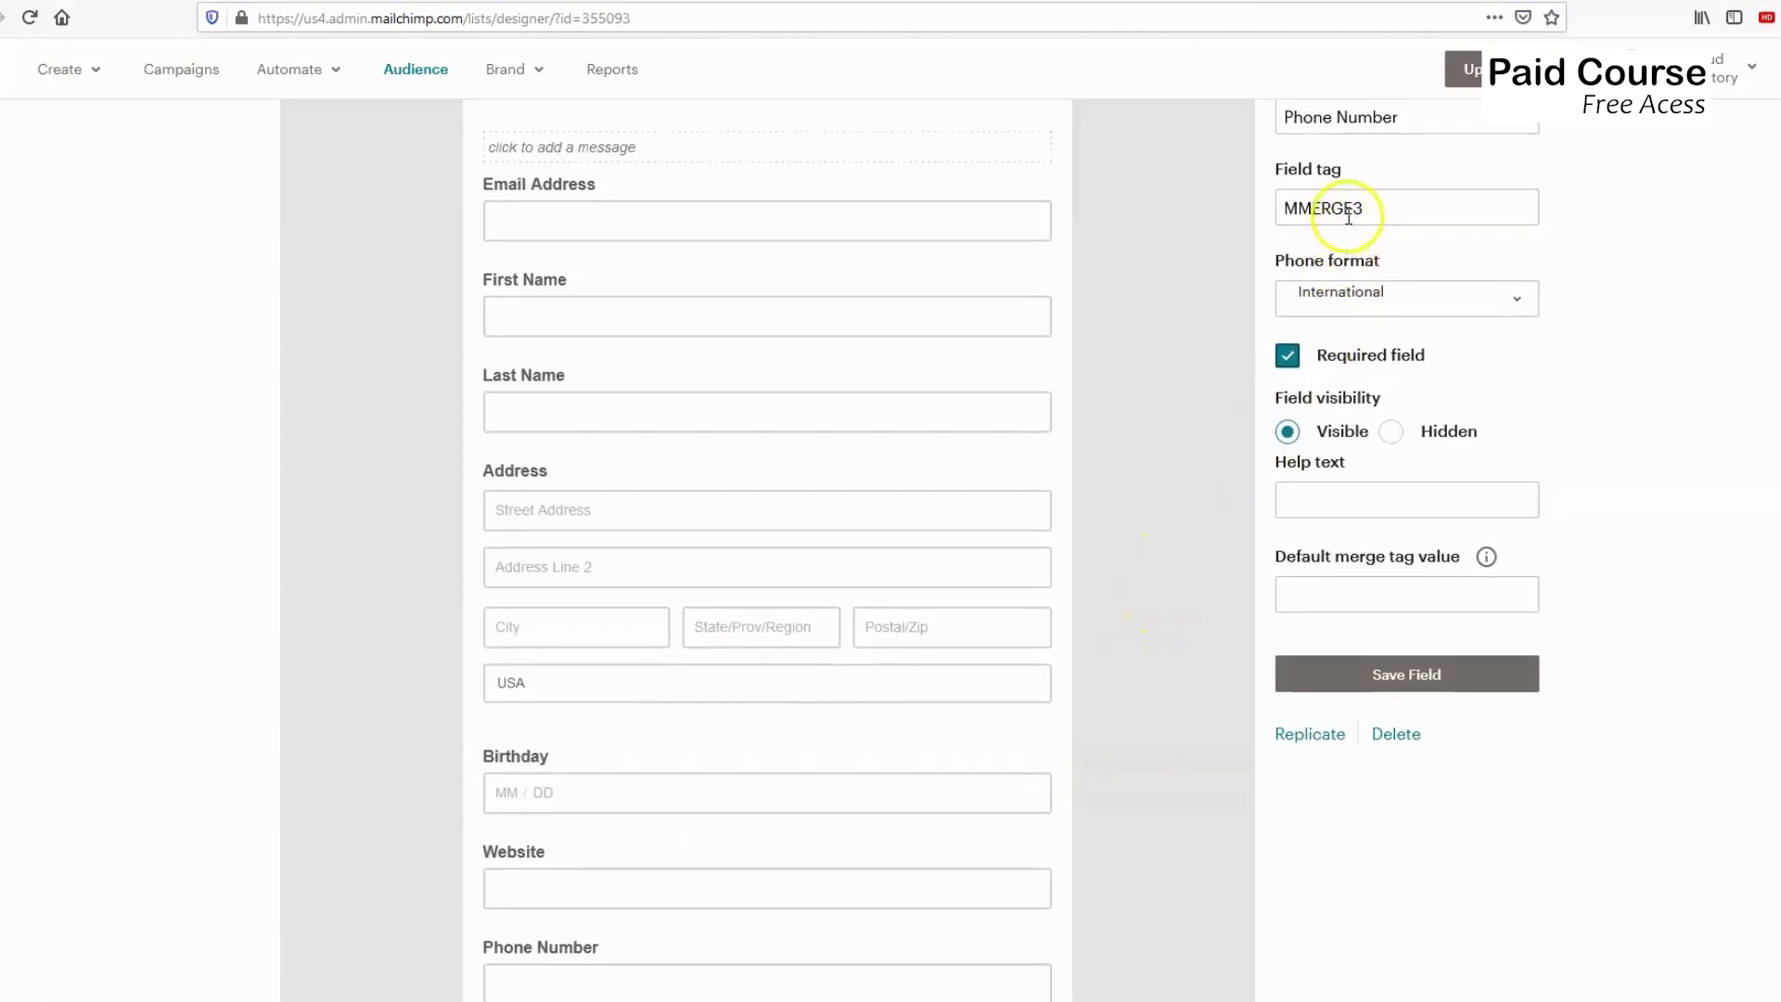
pyautogui.scroll(1, 1324, 201)
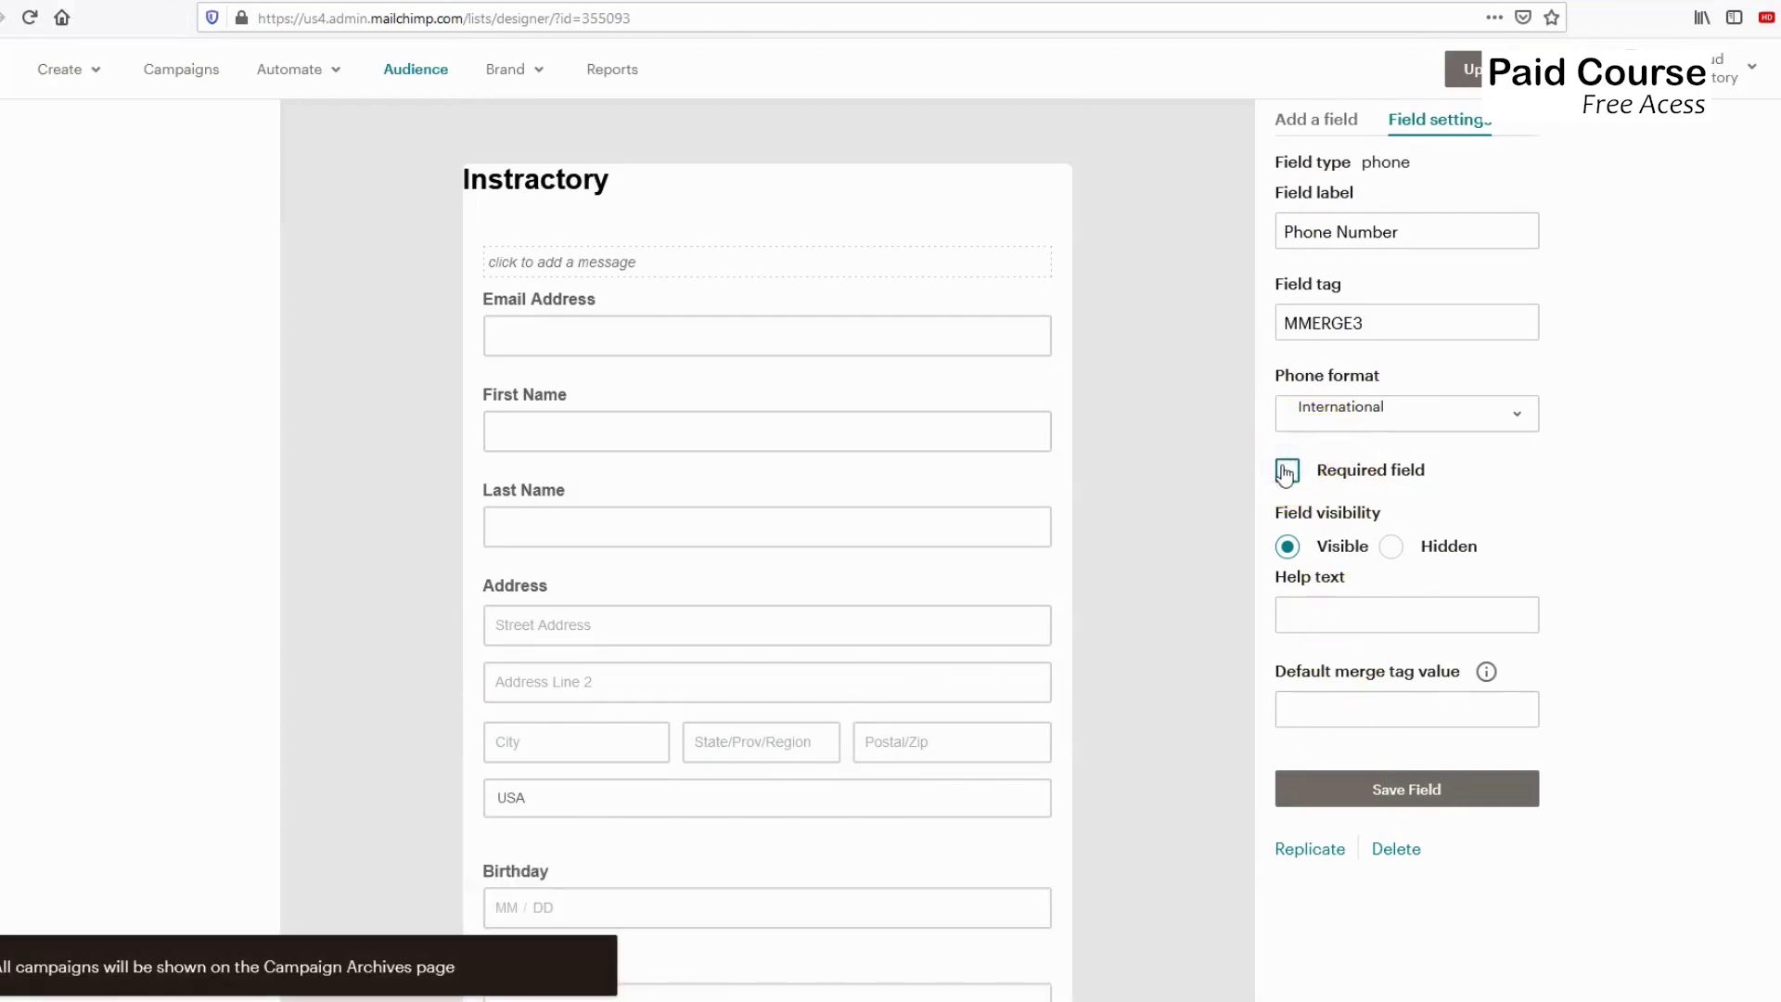
pyautogui.scroll(-4, 1033, 528)
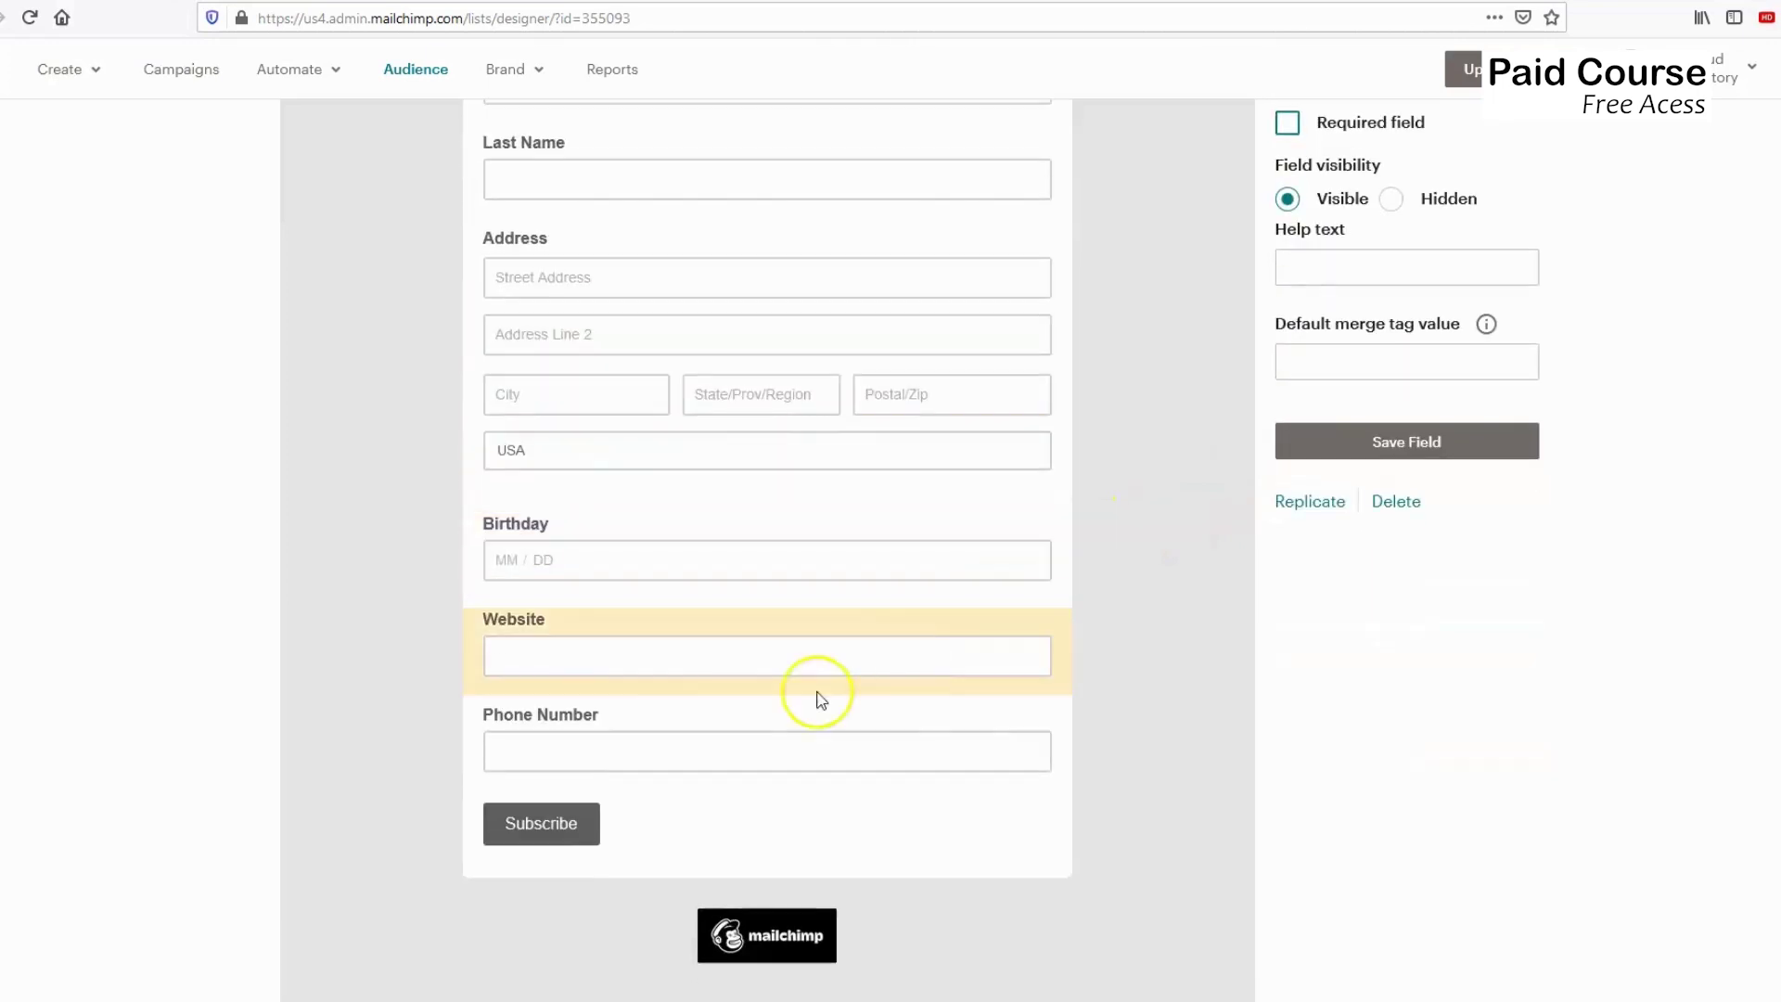
pyautogui.scroll(3, 655, 684)
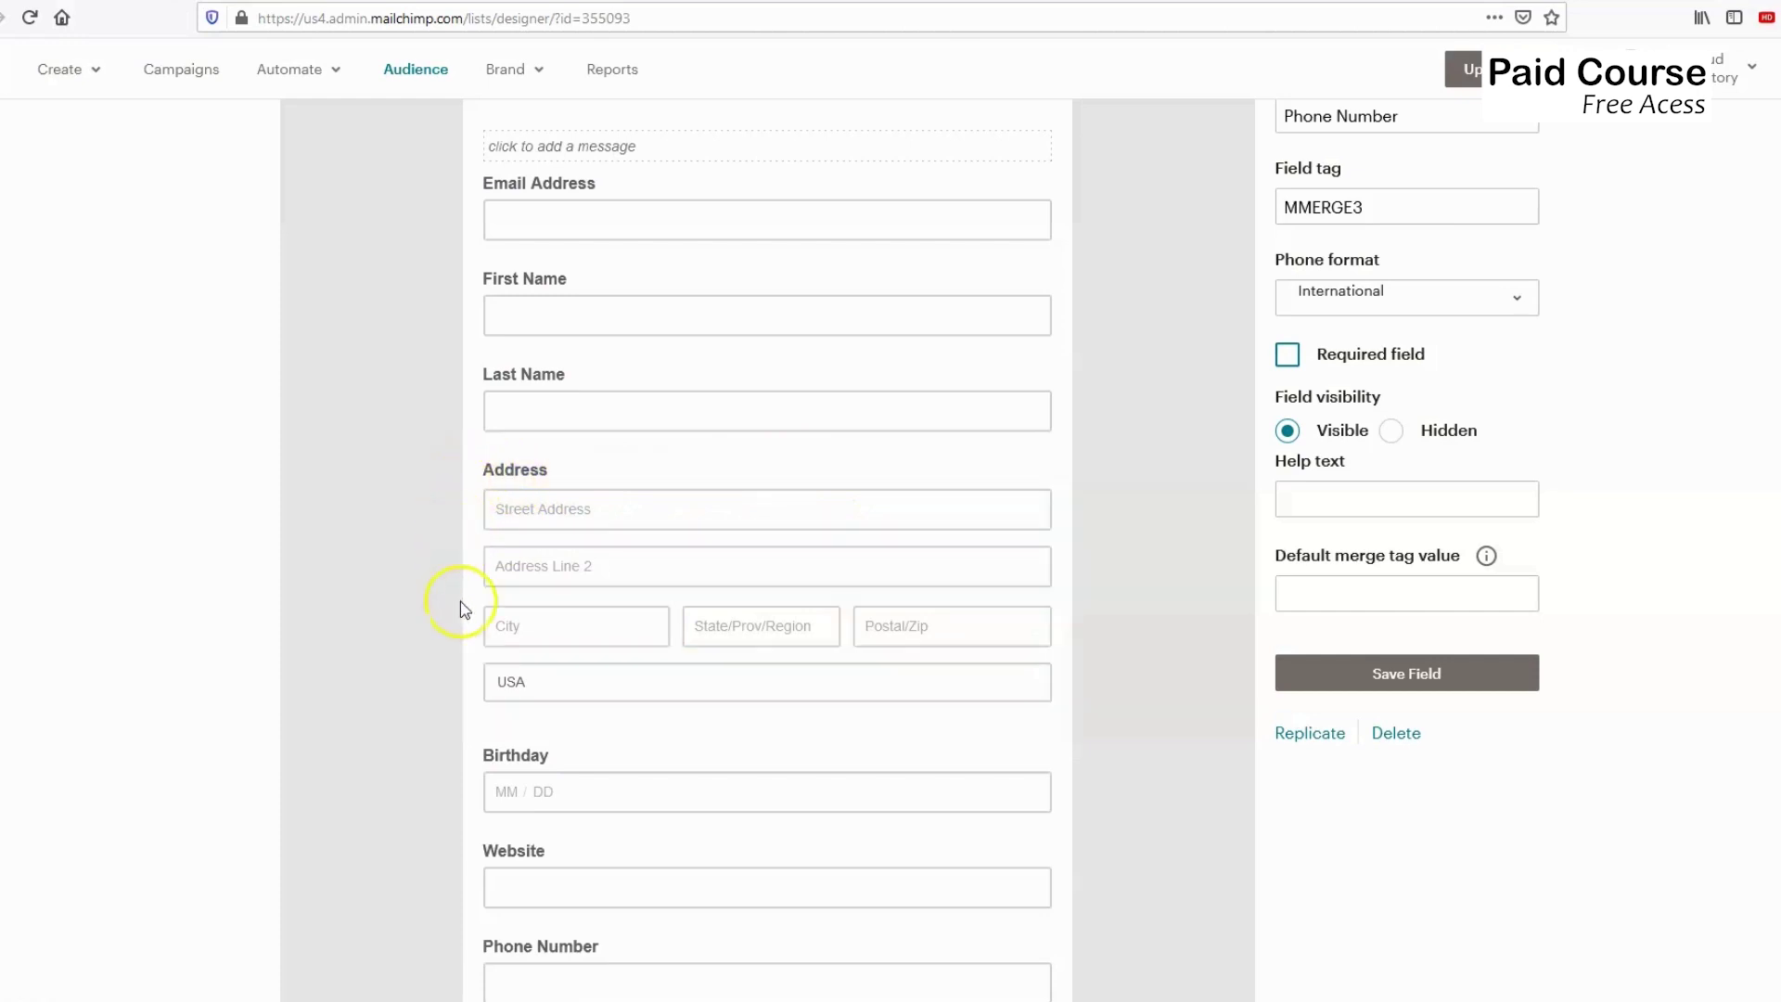
pyautogui.click(593, 721)
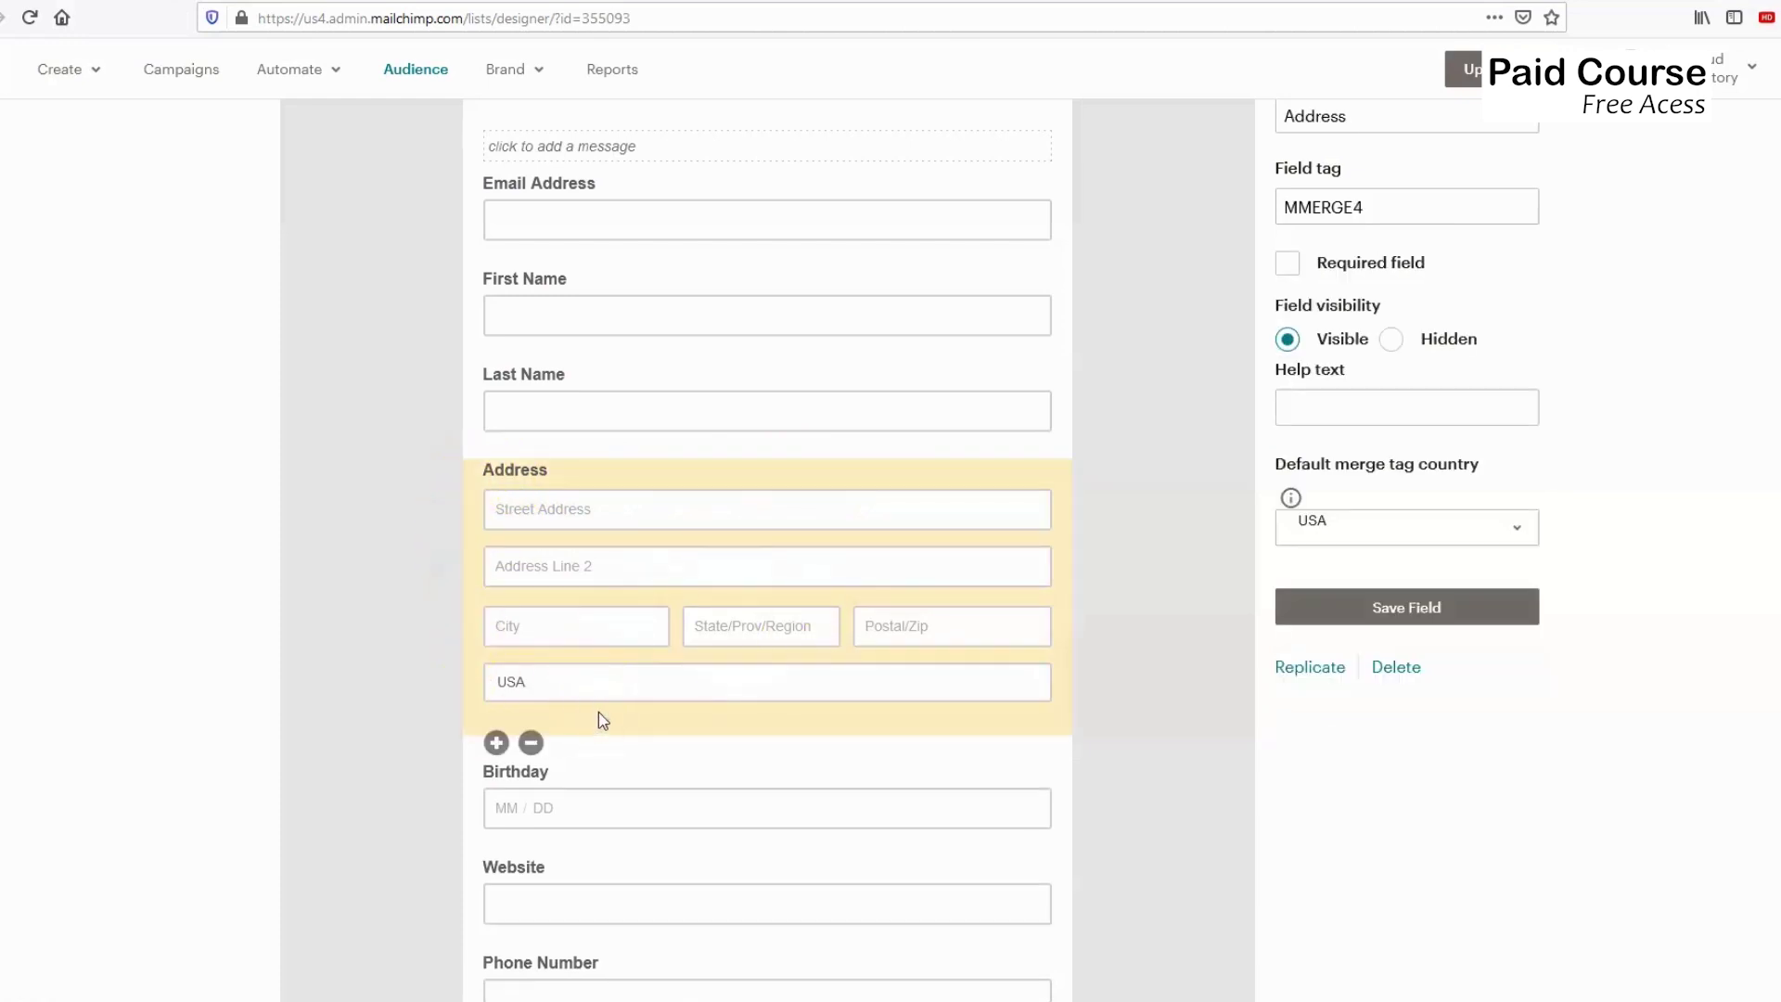
# Delete the Address field, confirming the removal with DELETE.
pyautogui.click(533, 744)
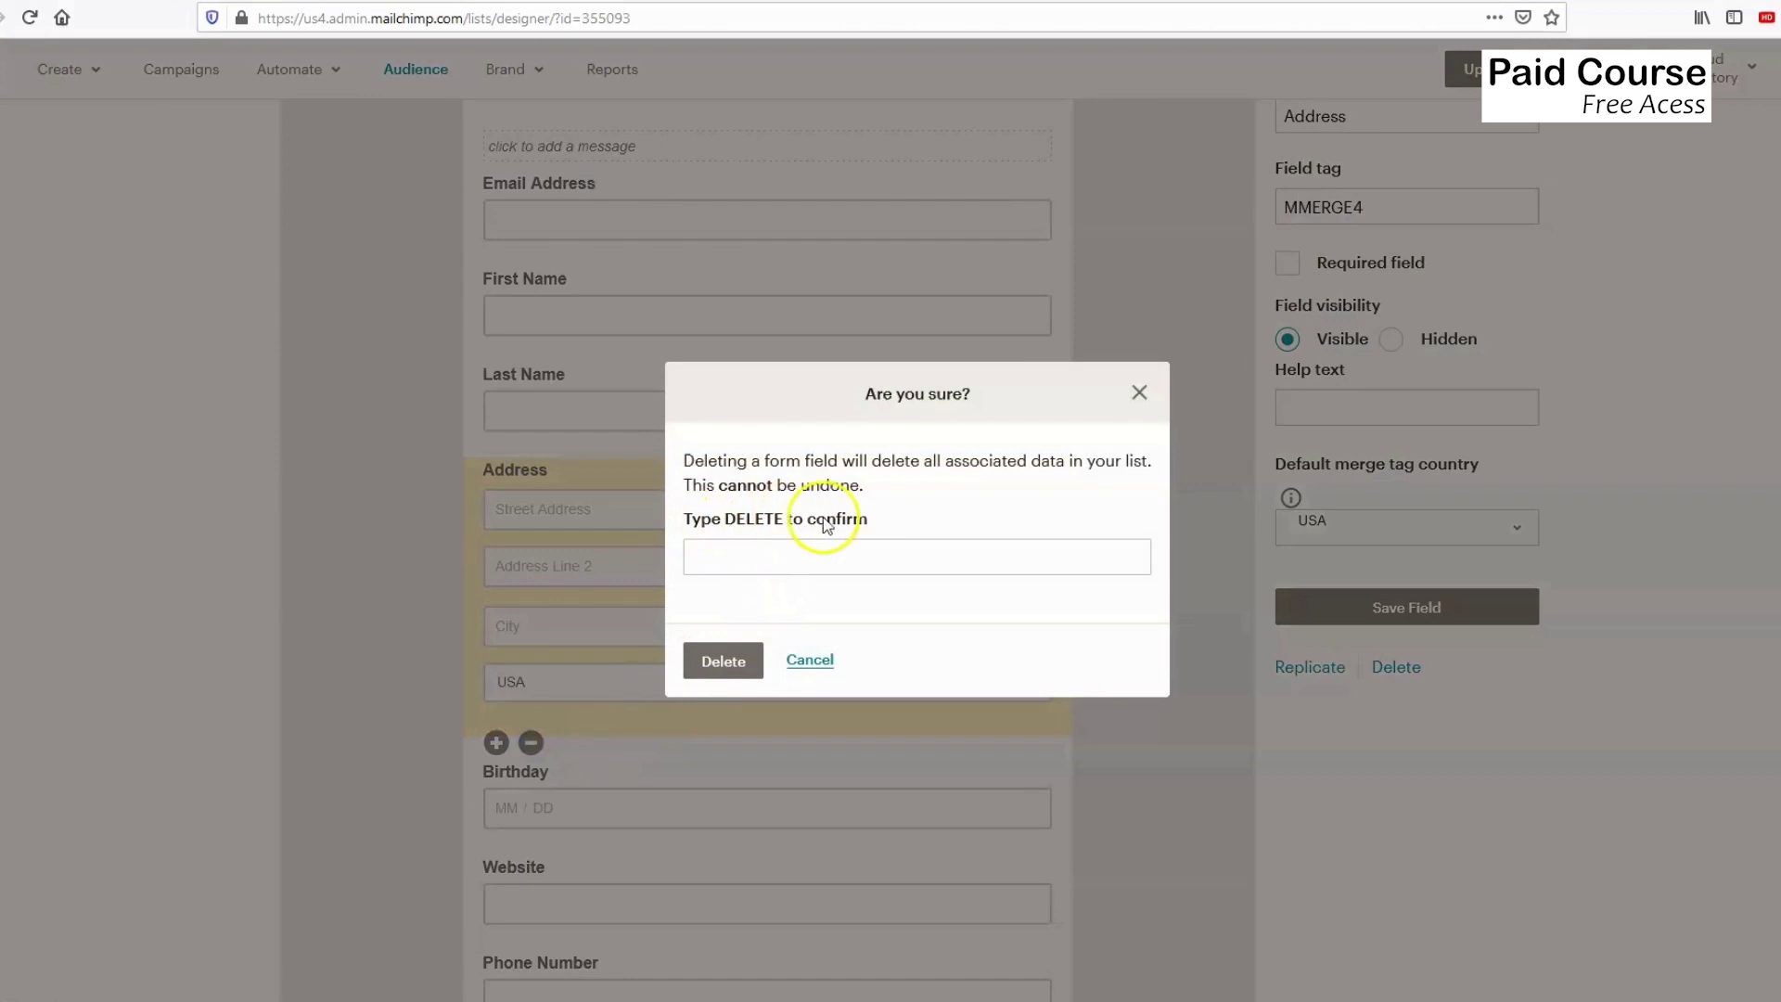
pyautogui.click(758, 559)
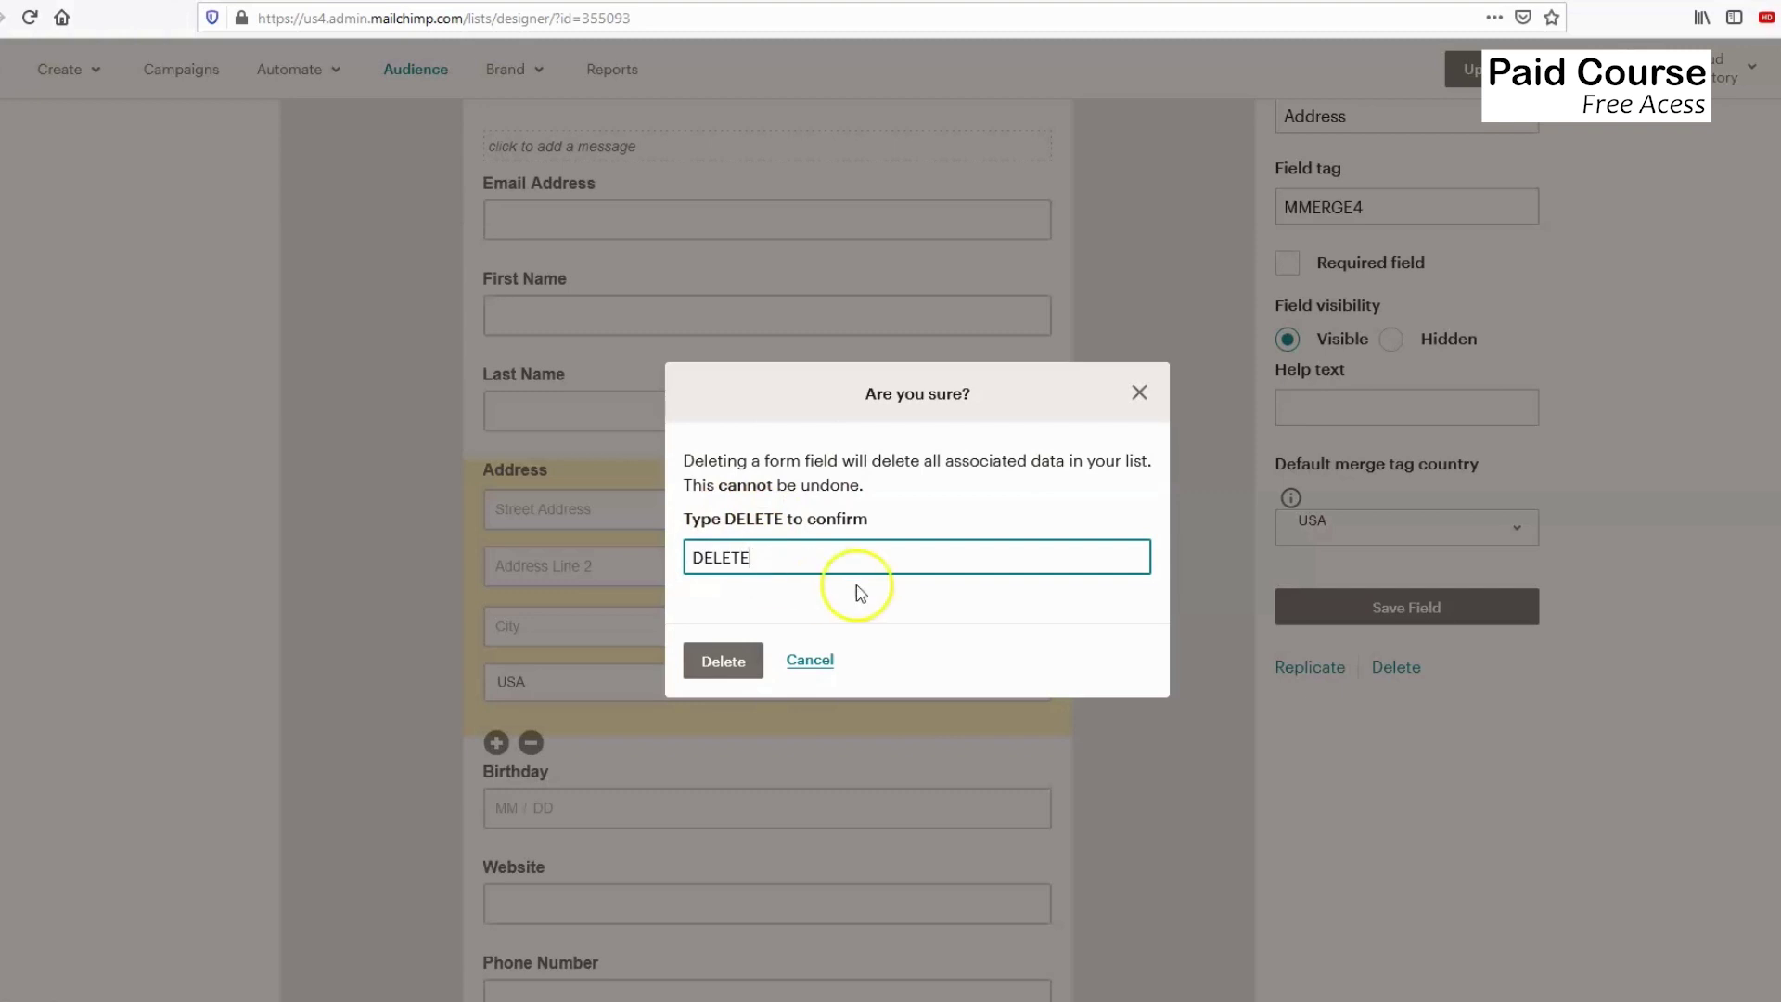
pyautogui.click(733, 659)
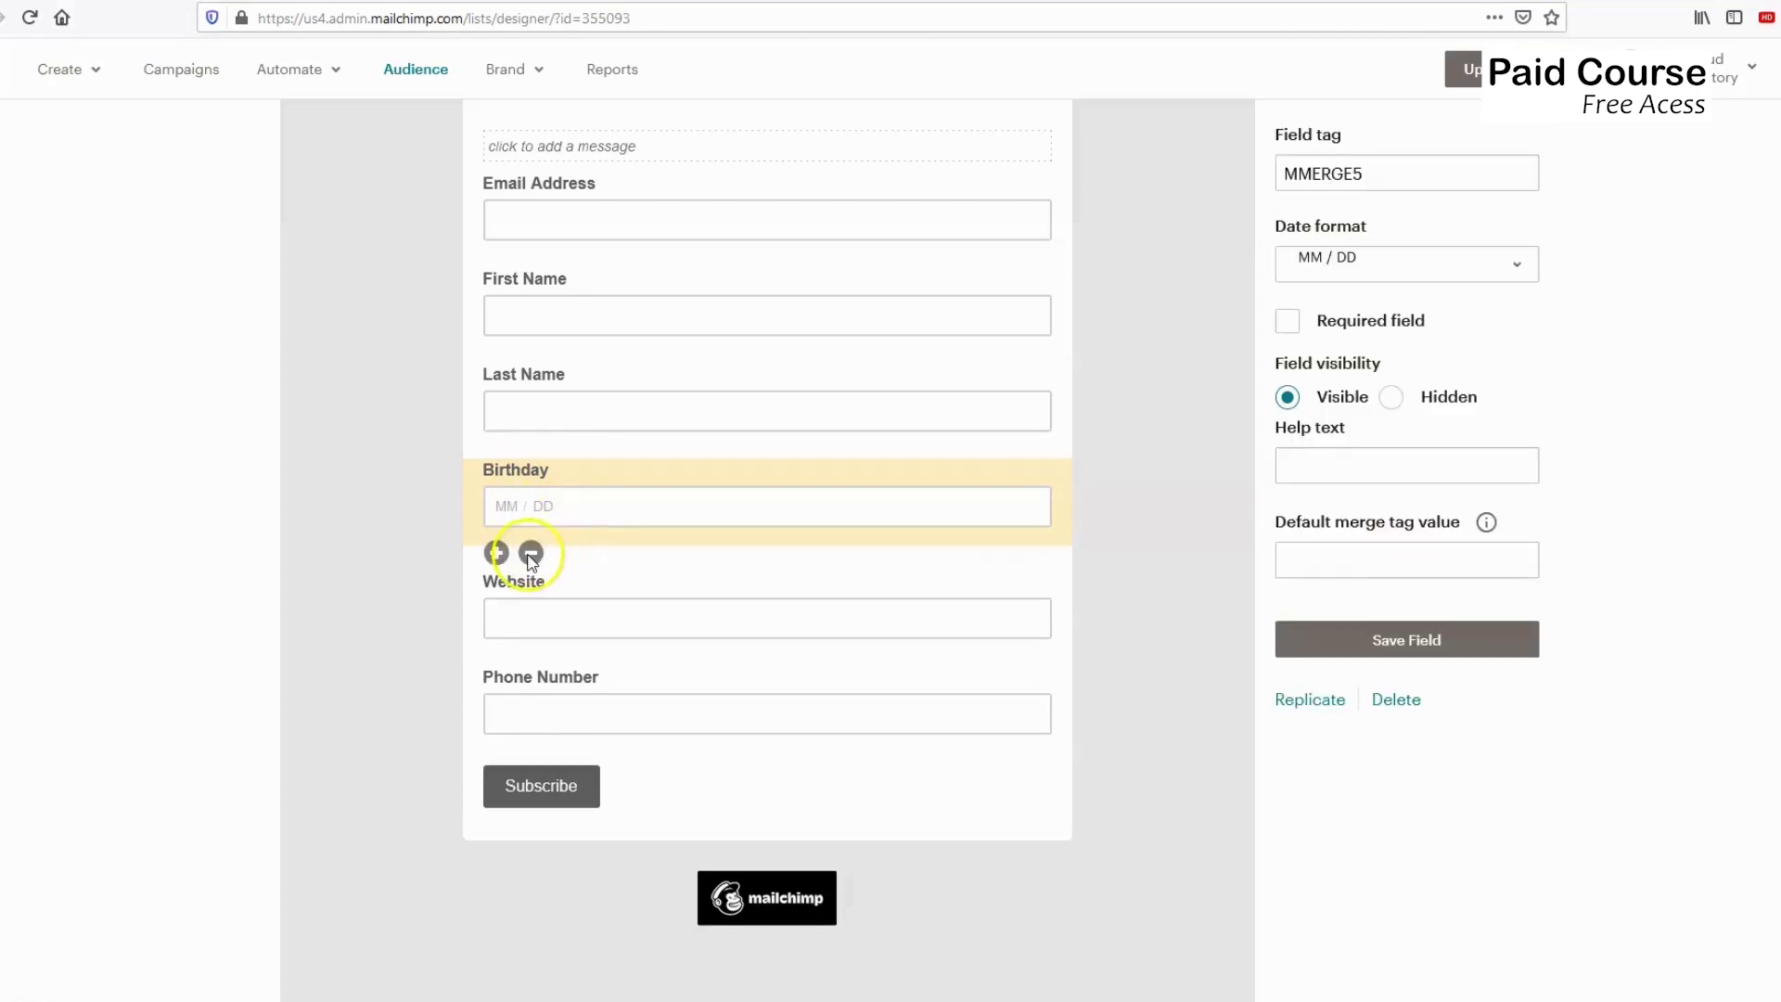
# Delete the Birthday field, confirming with DELETE.
pyautogui.click(530, 553)
pyautogui.click(735, 553)
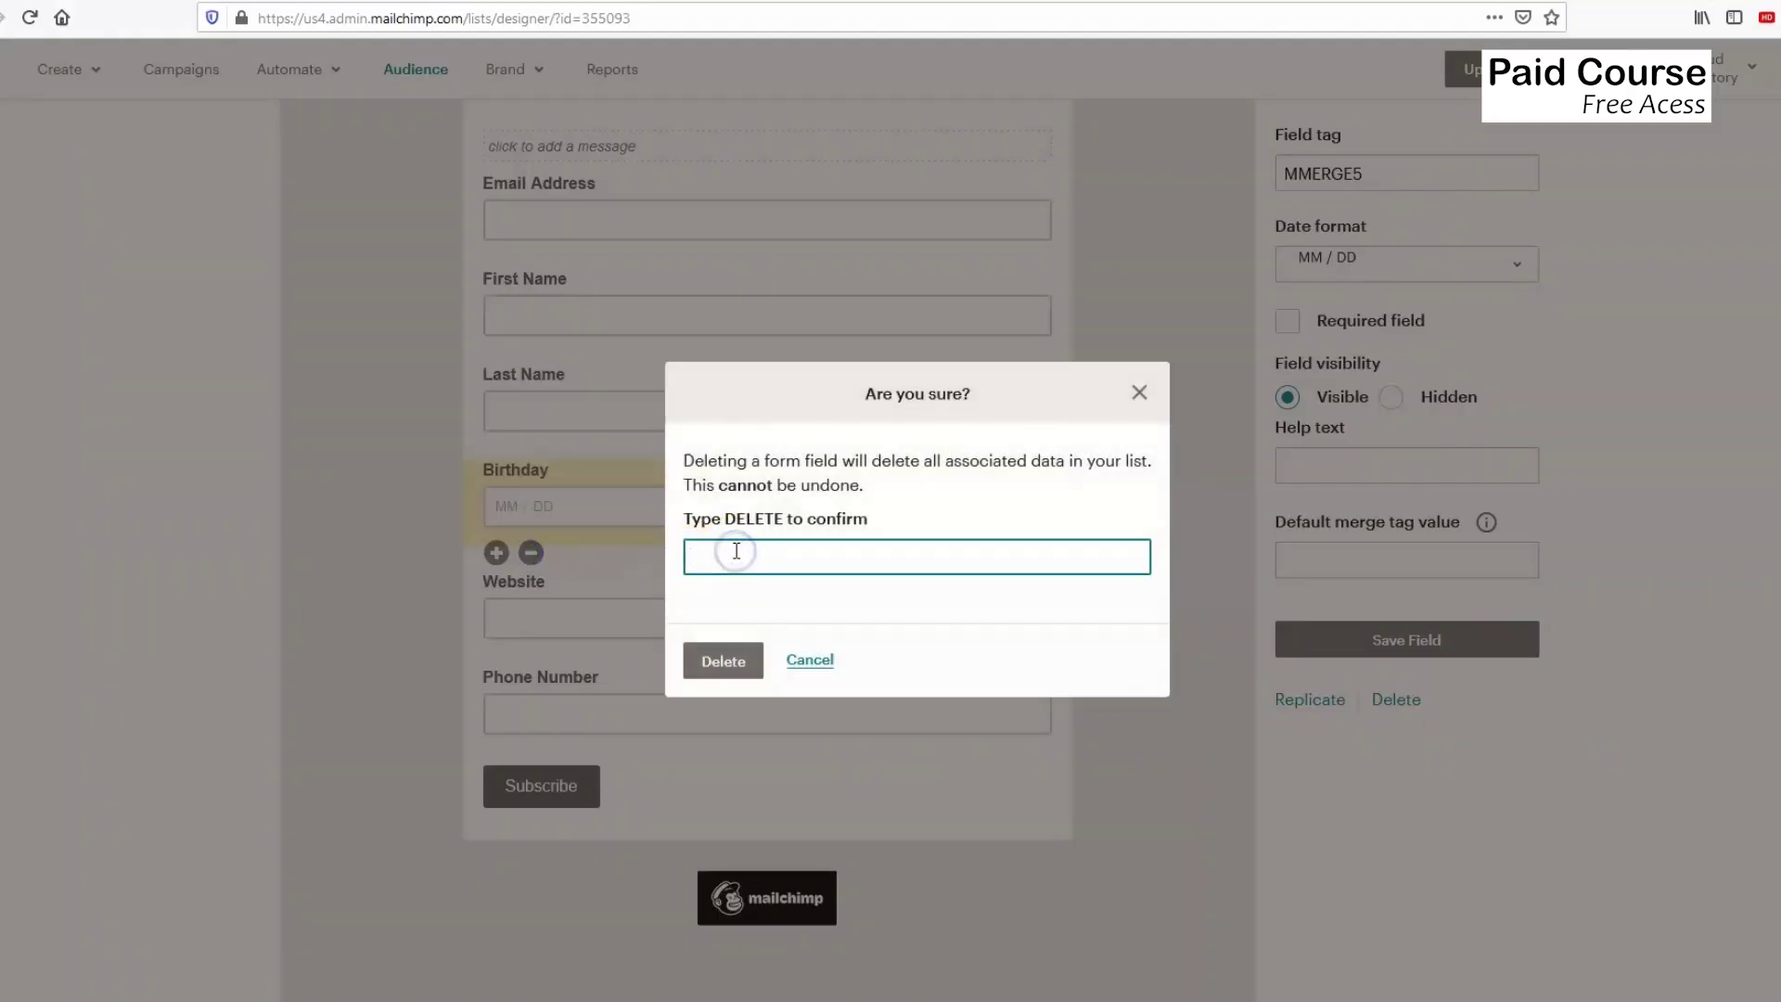
pyautogui.write('DELETE')
pyautogui.click(749, 659)
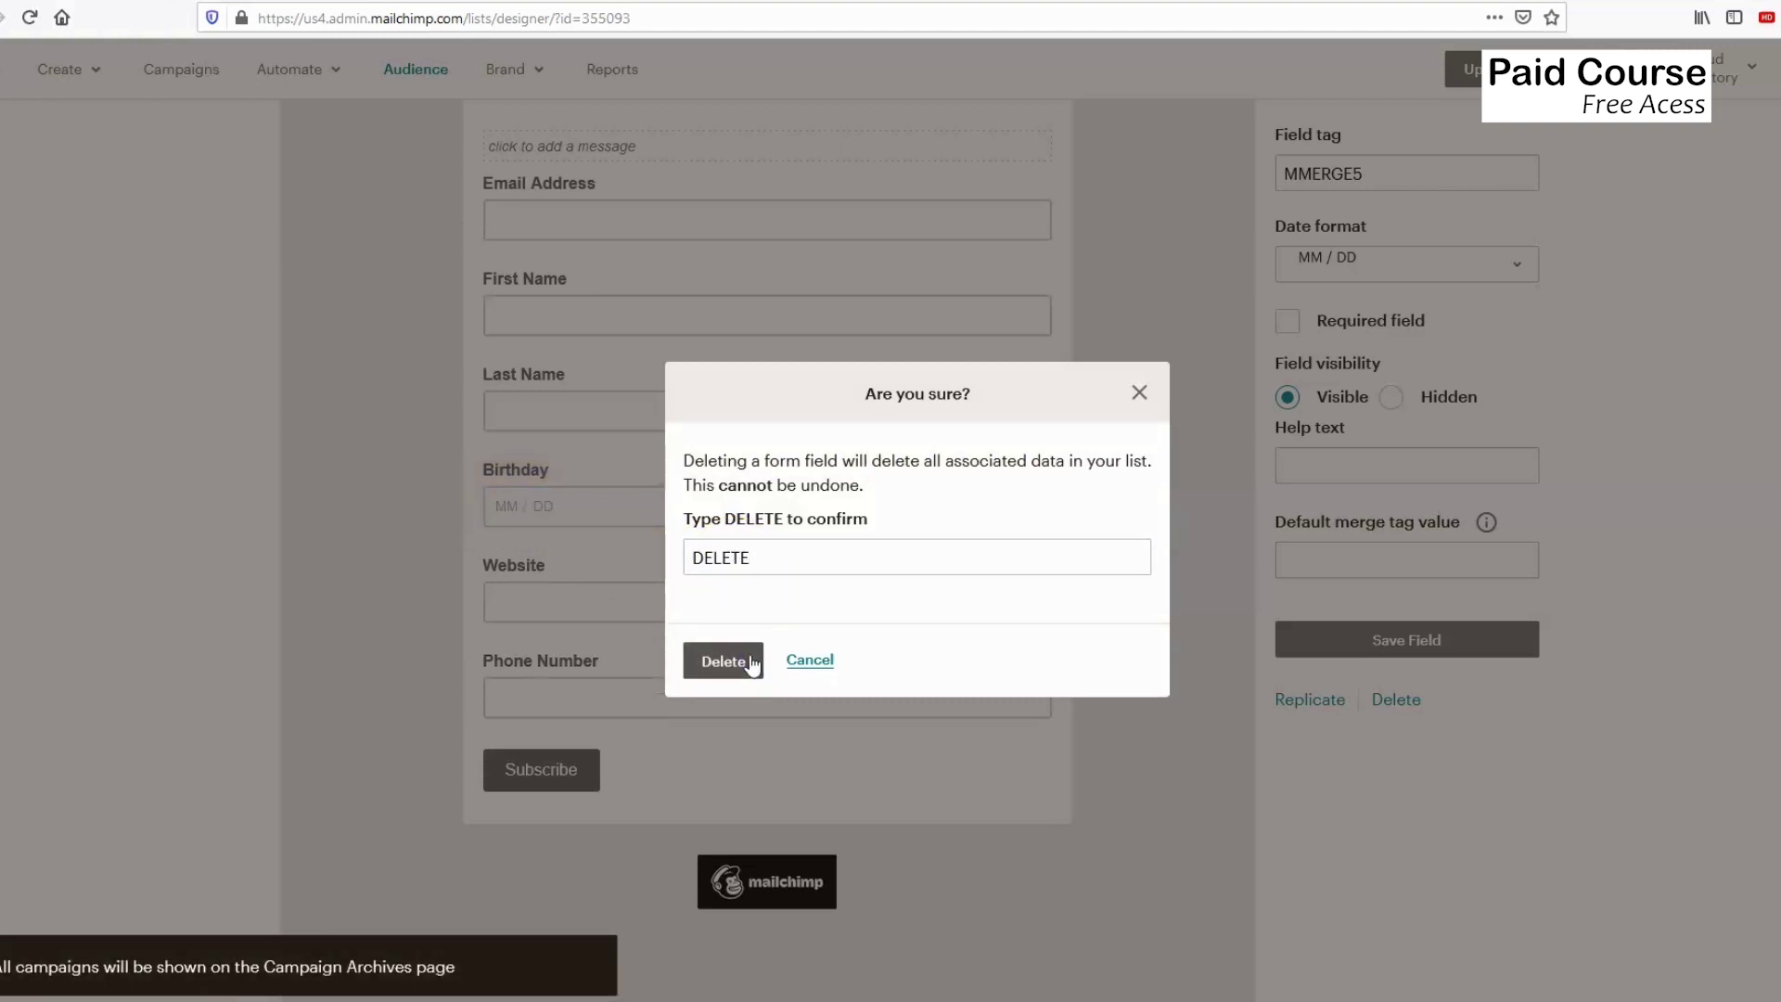
pyautogui.click(726, 664)
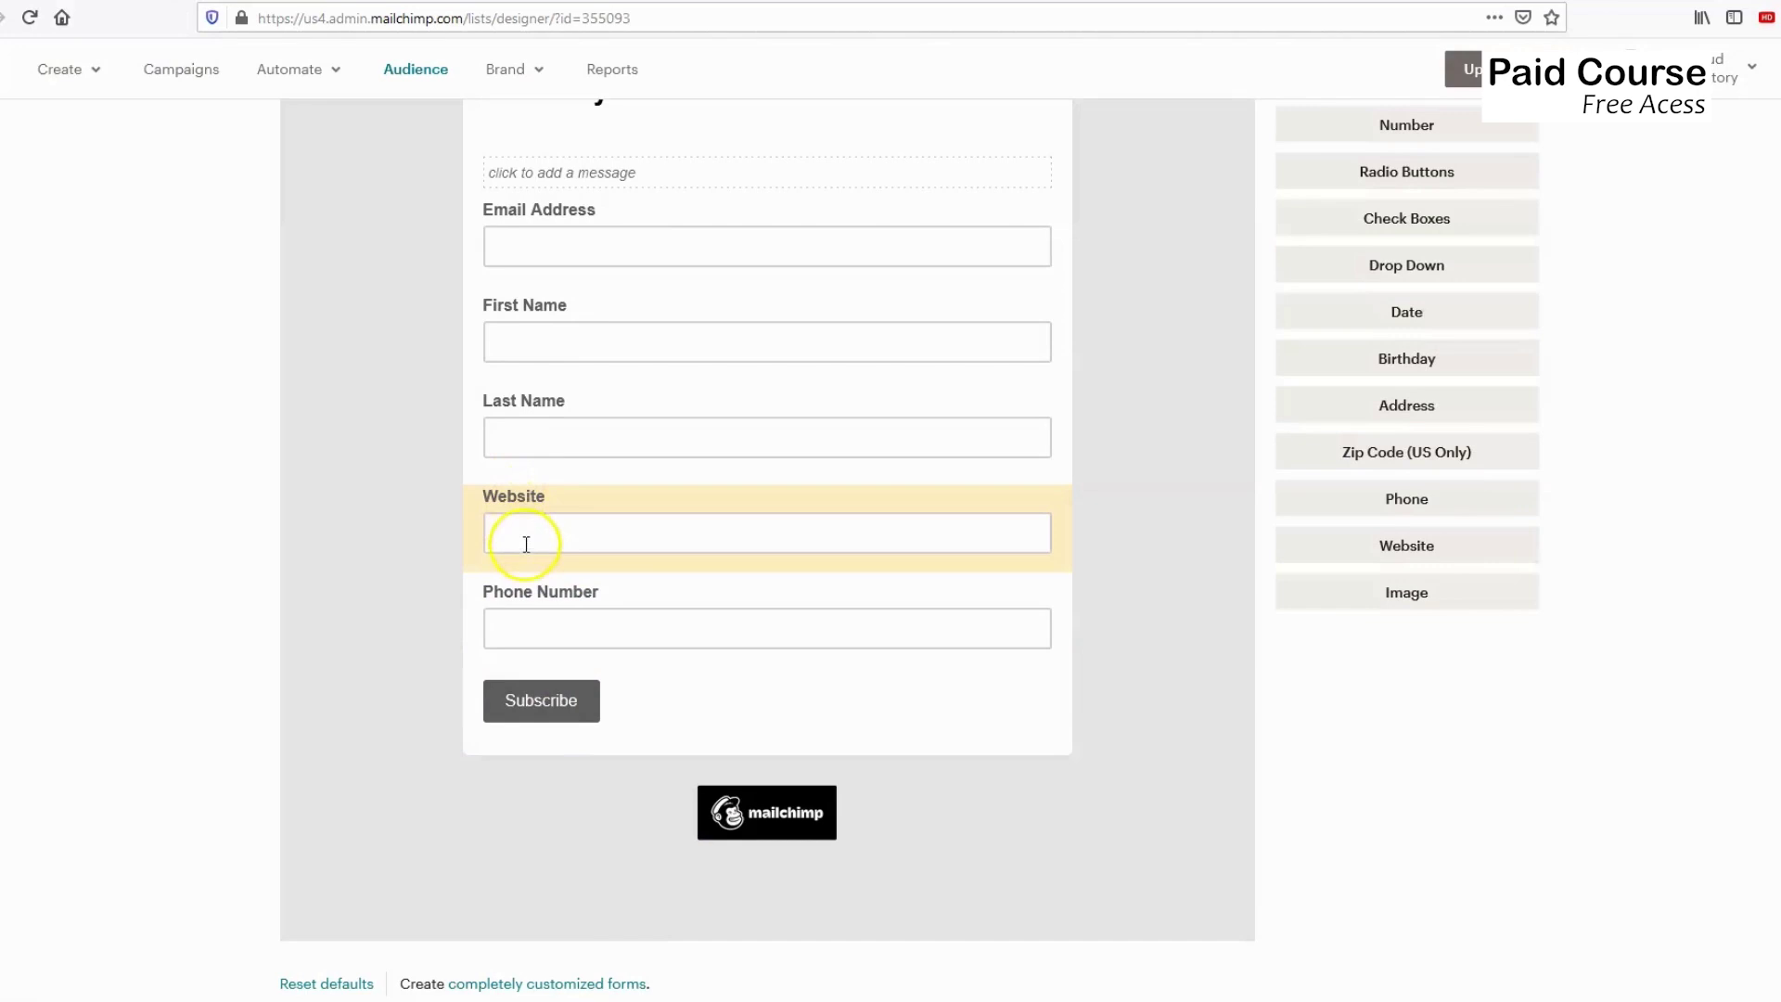
# Delete the Website field, confirming the removal.
pyautogui.click(539, 559)
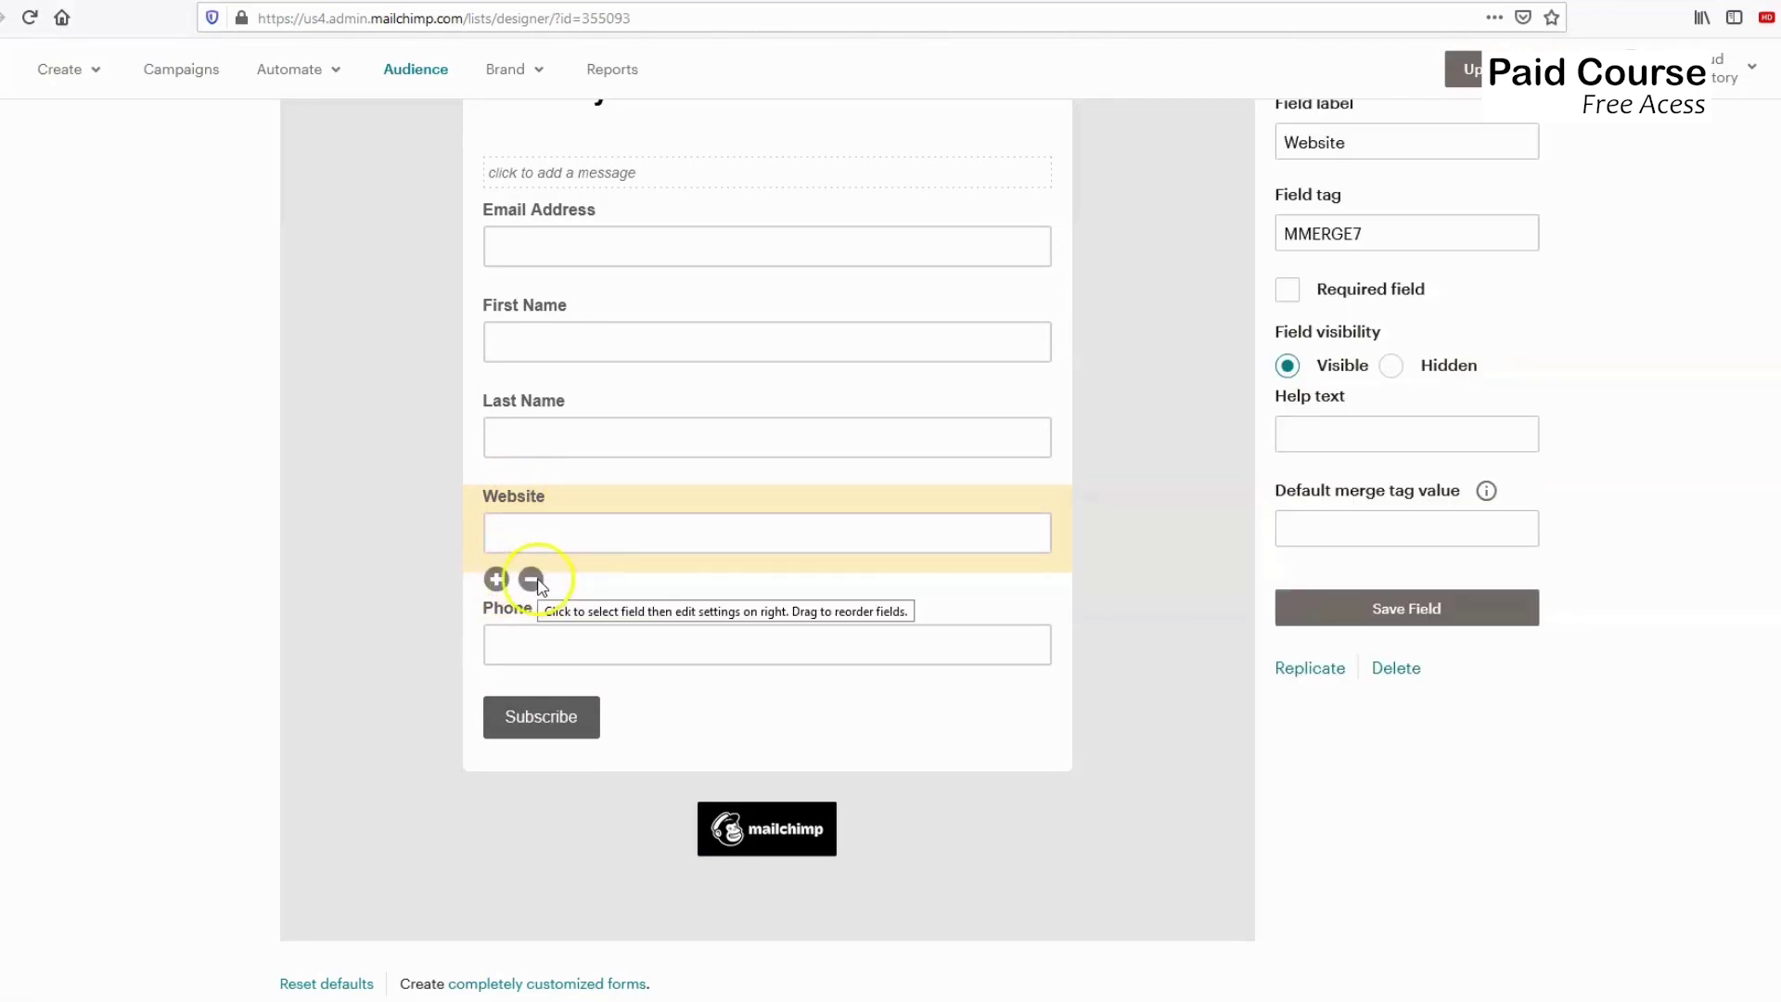
pyautogui.click(531, 579)
pyautogui.click(705, 556)
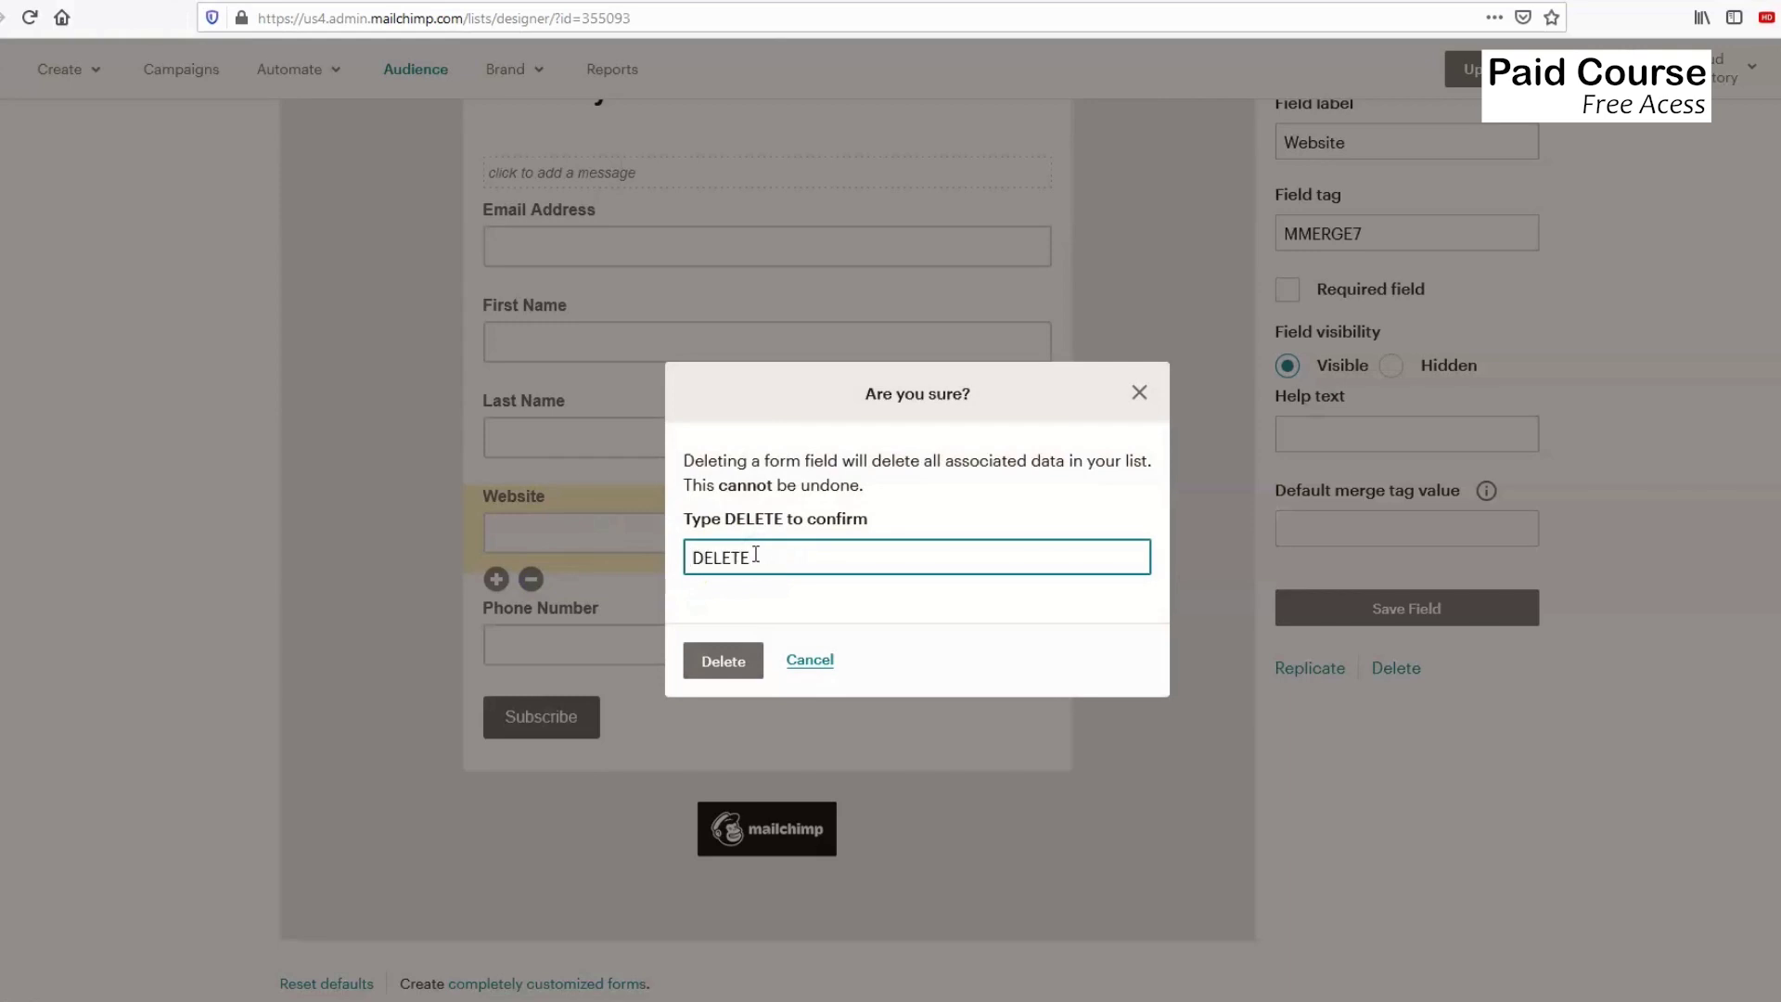
pyautogui.click(723, 661)
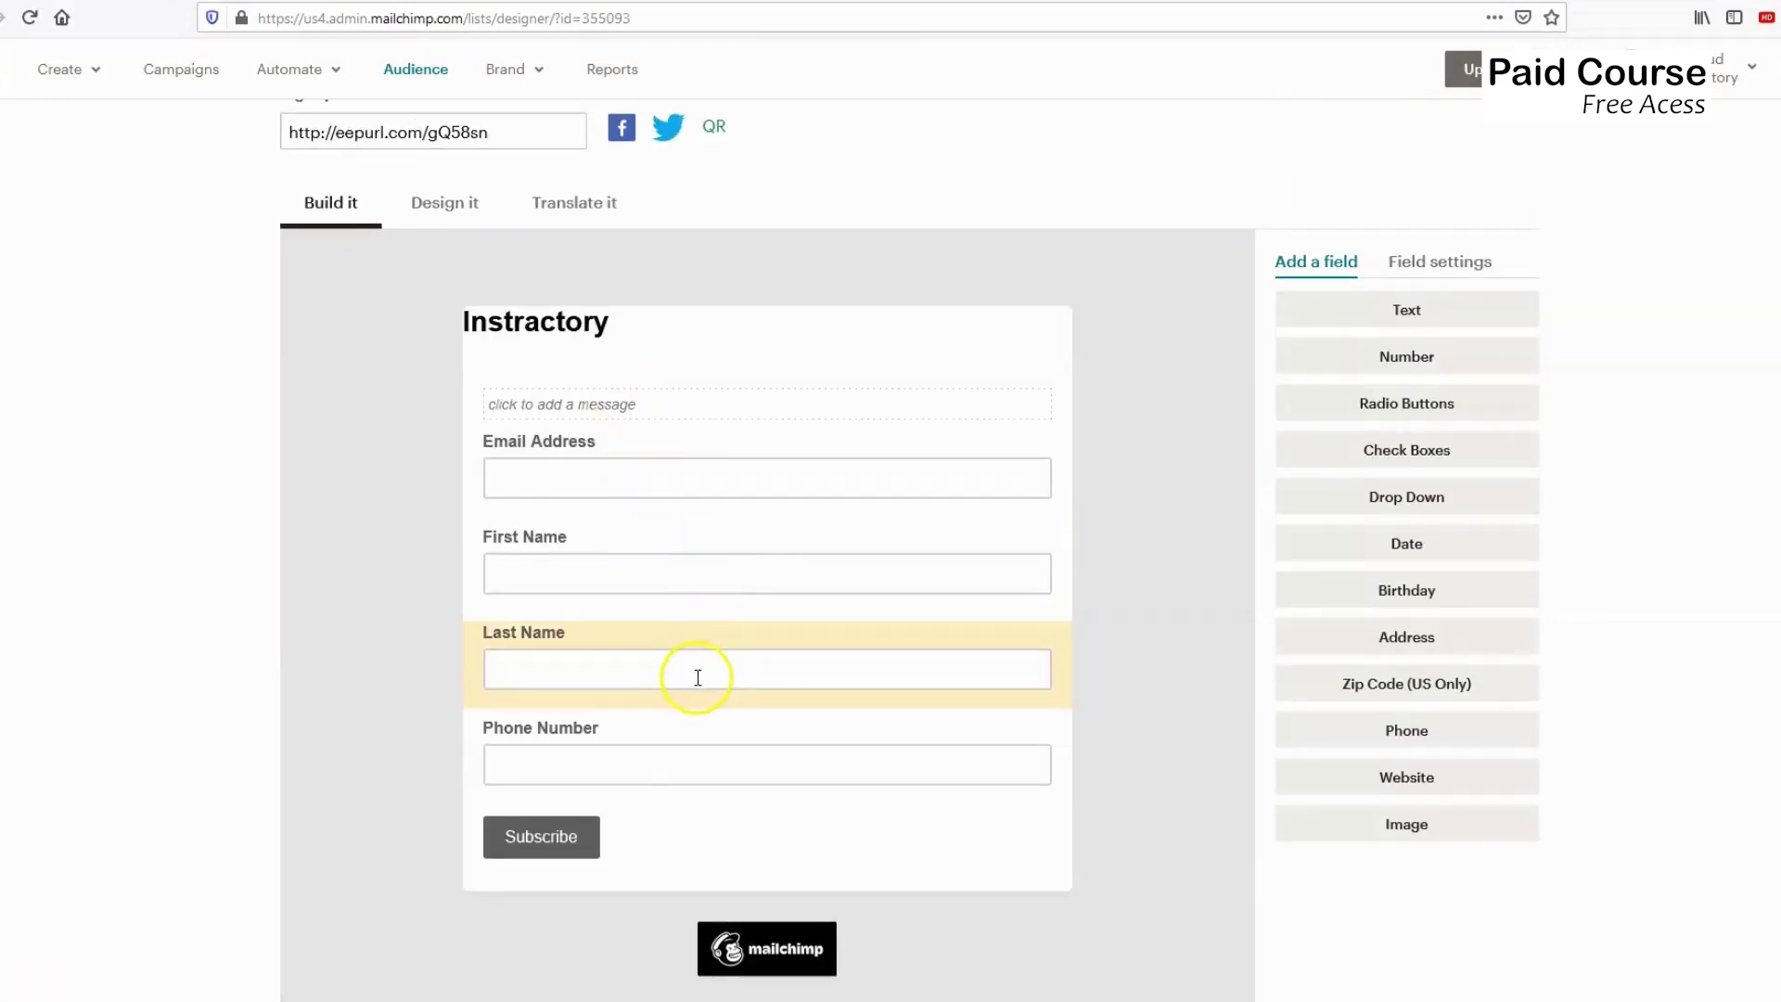
# Save the Email Address field's settings, then select the Instractory header.
pyautogui.scroll(3, 649, 779)
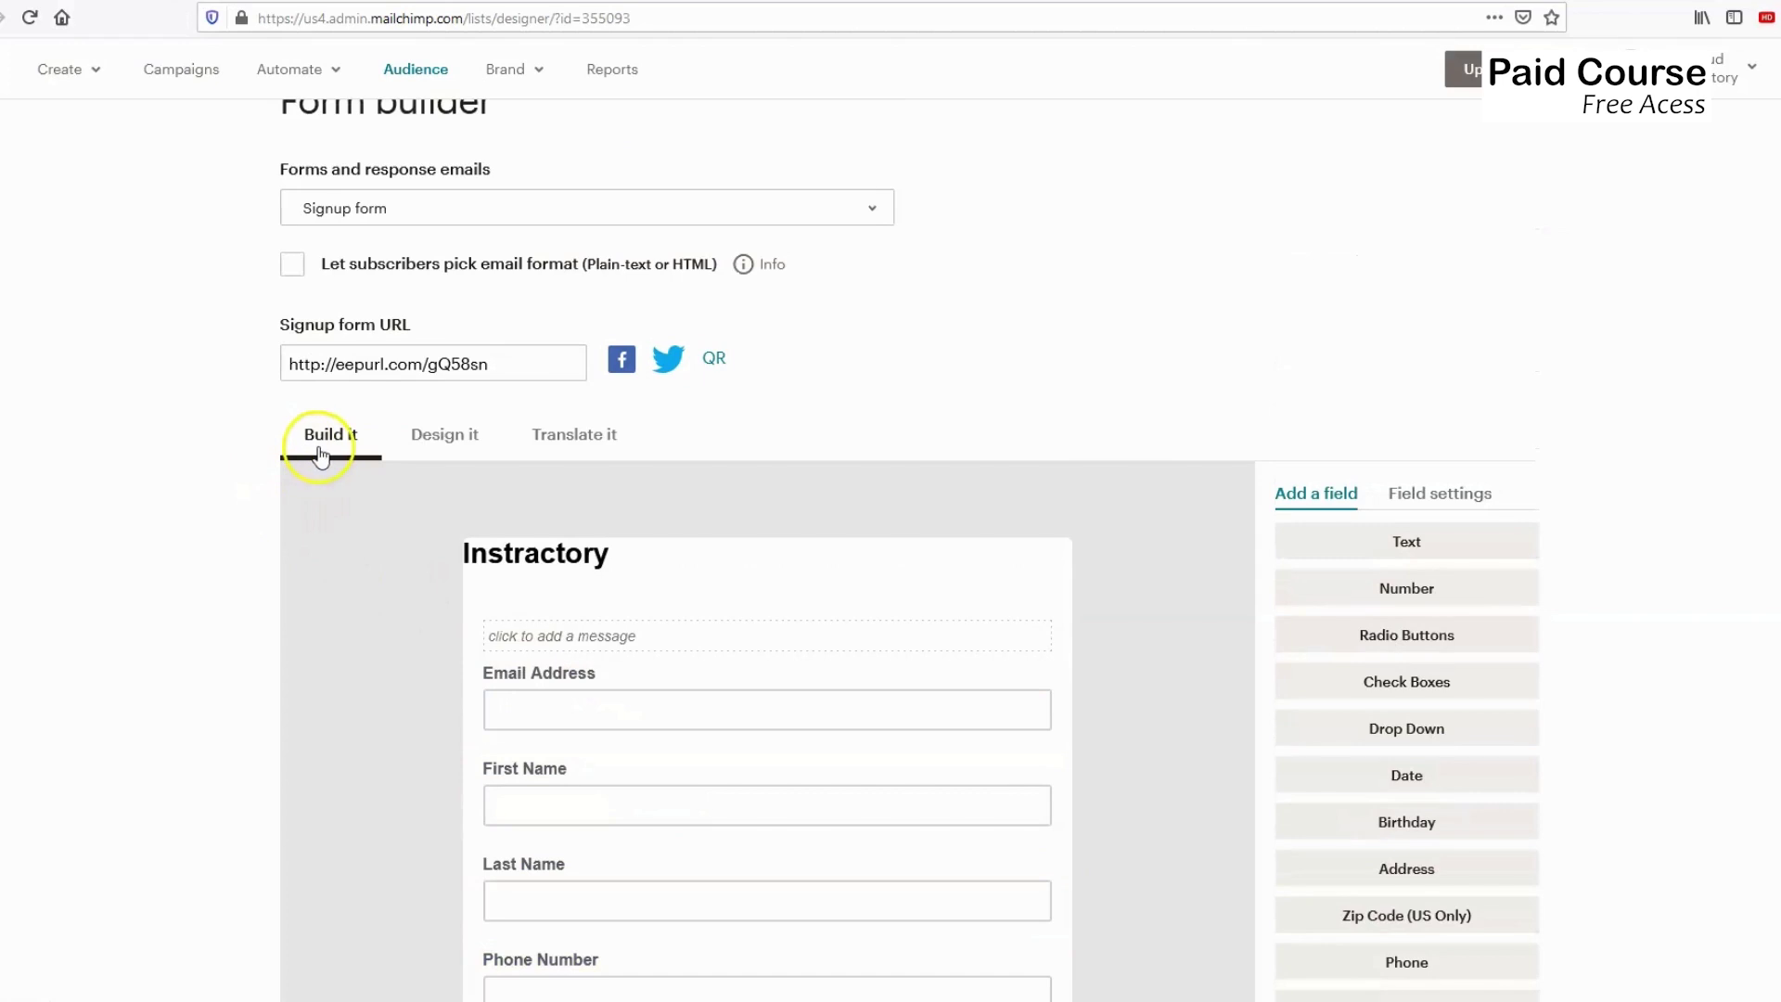
pyautogui.scroll(-3, 983, 505)
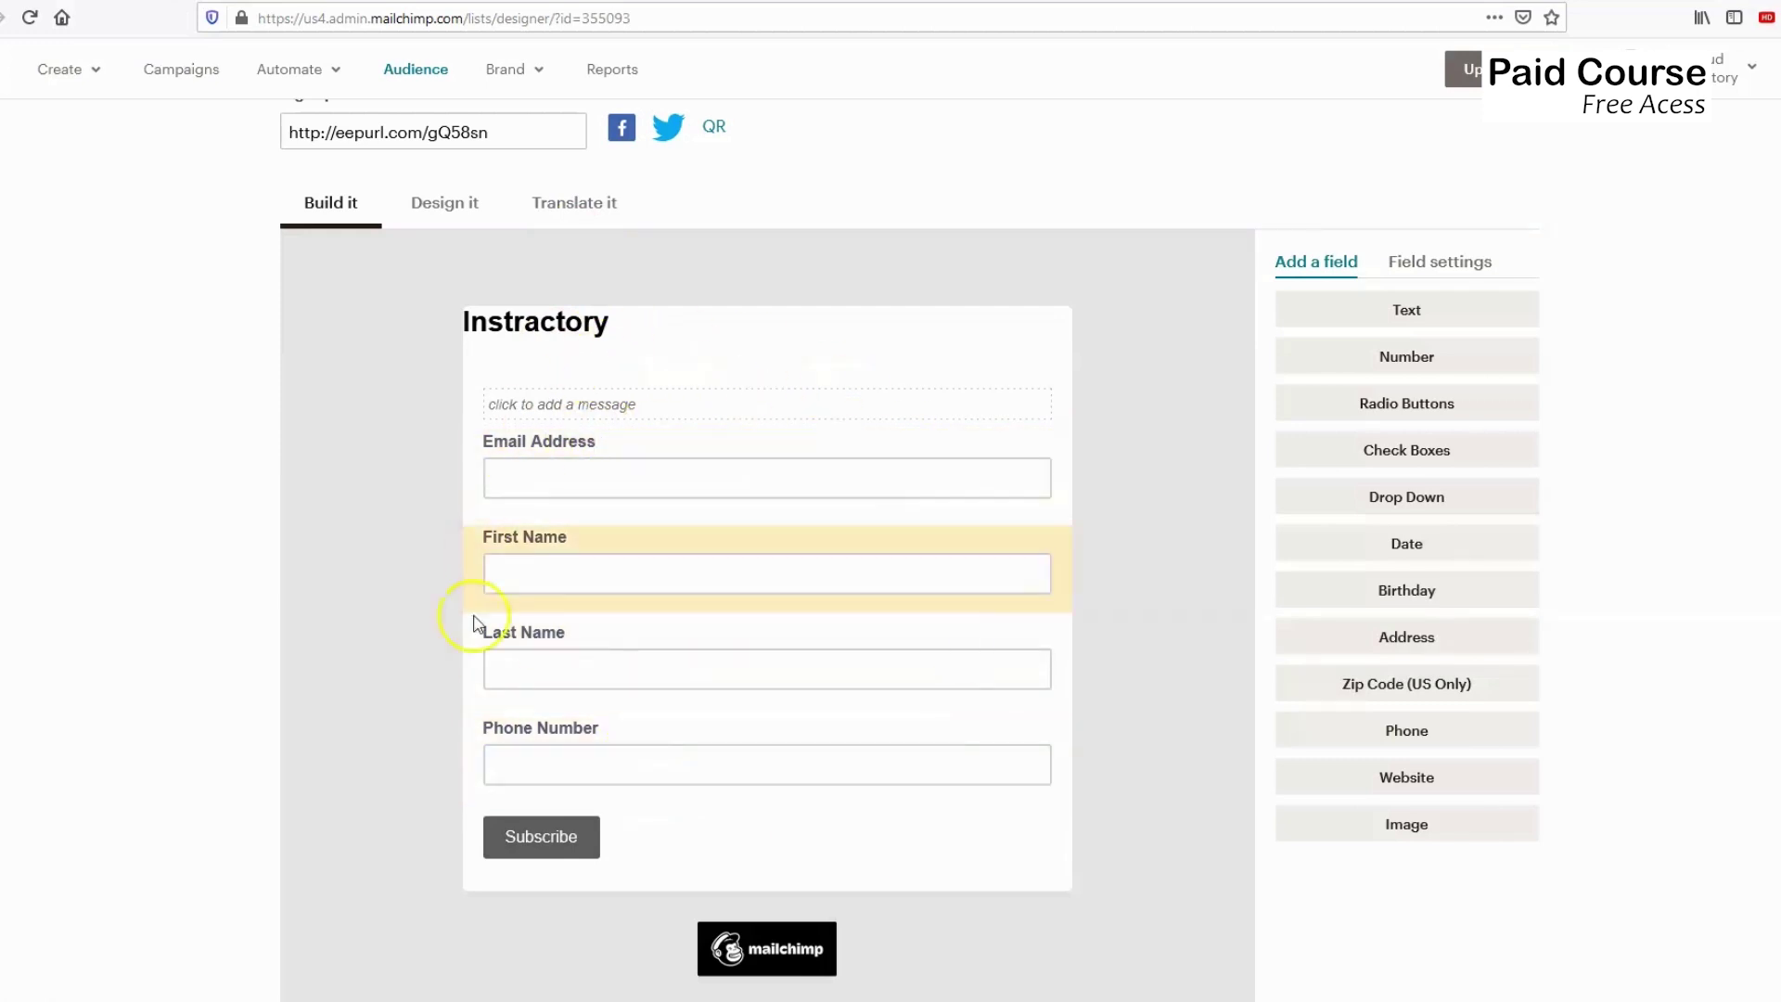
pyautogui.click(1447, 263)
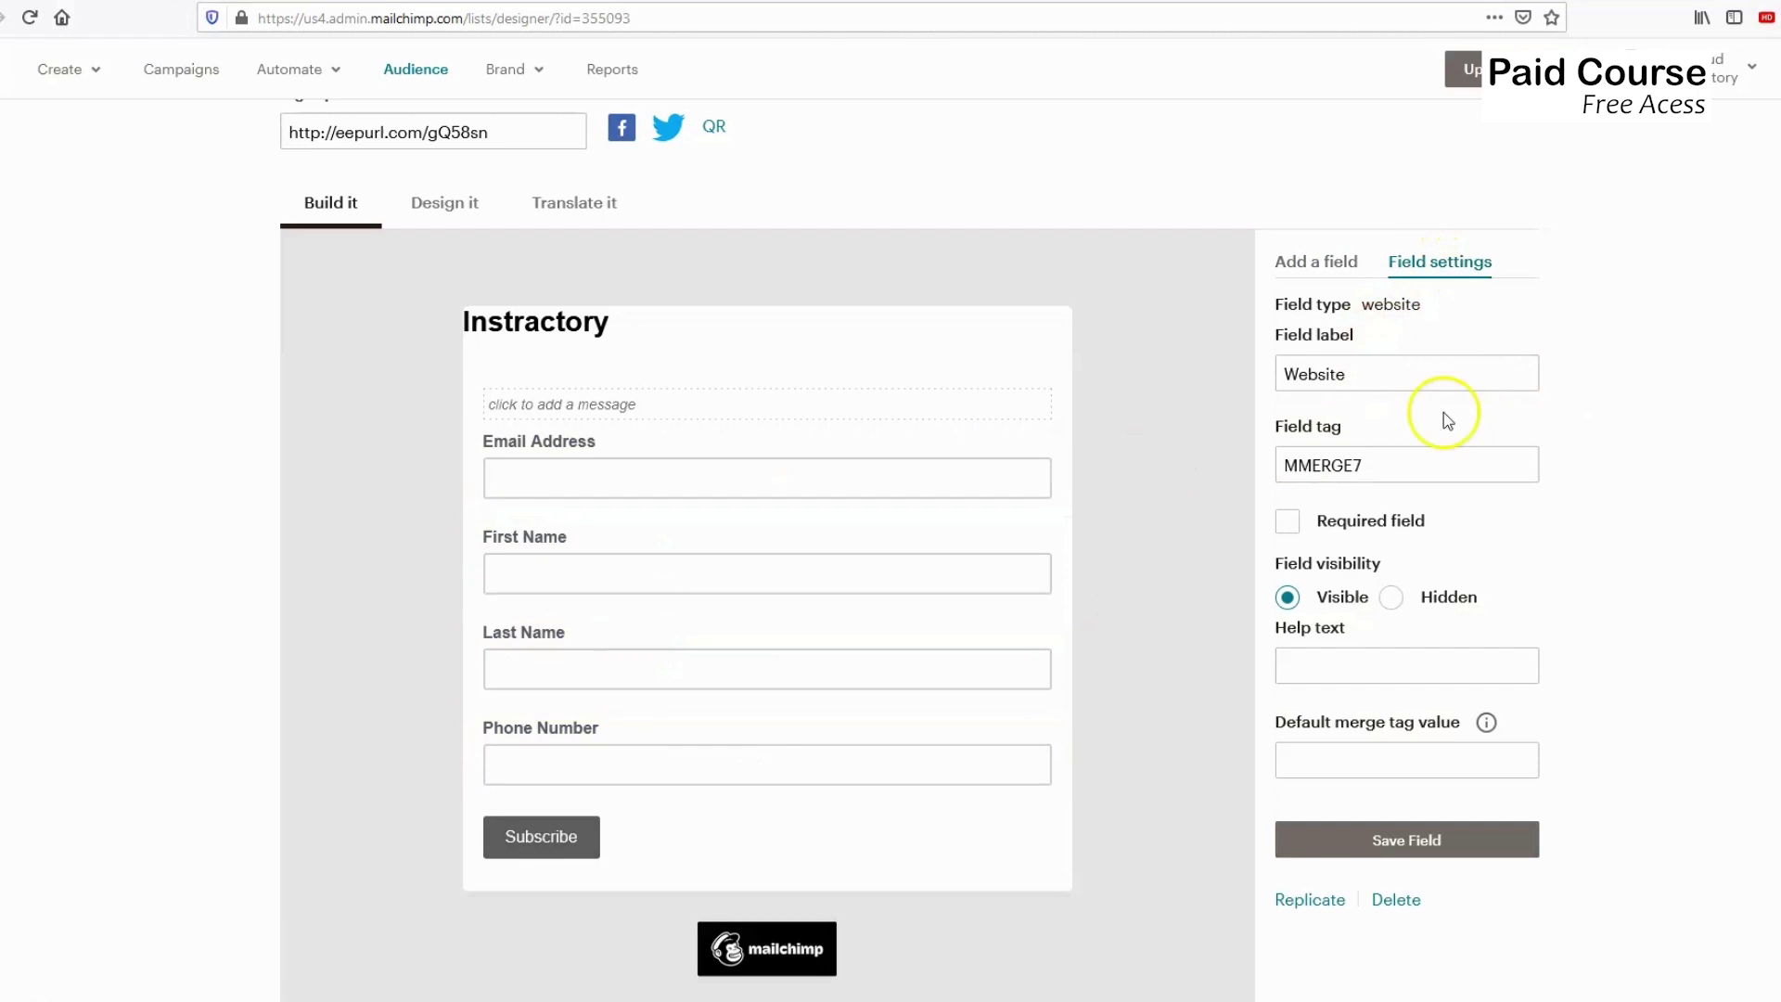
pyautogui.click(642, 465)
pyautogui.click(550, 464)
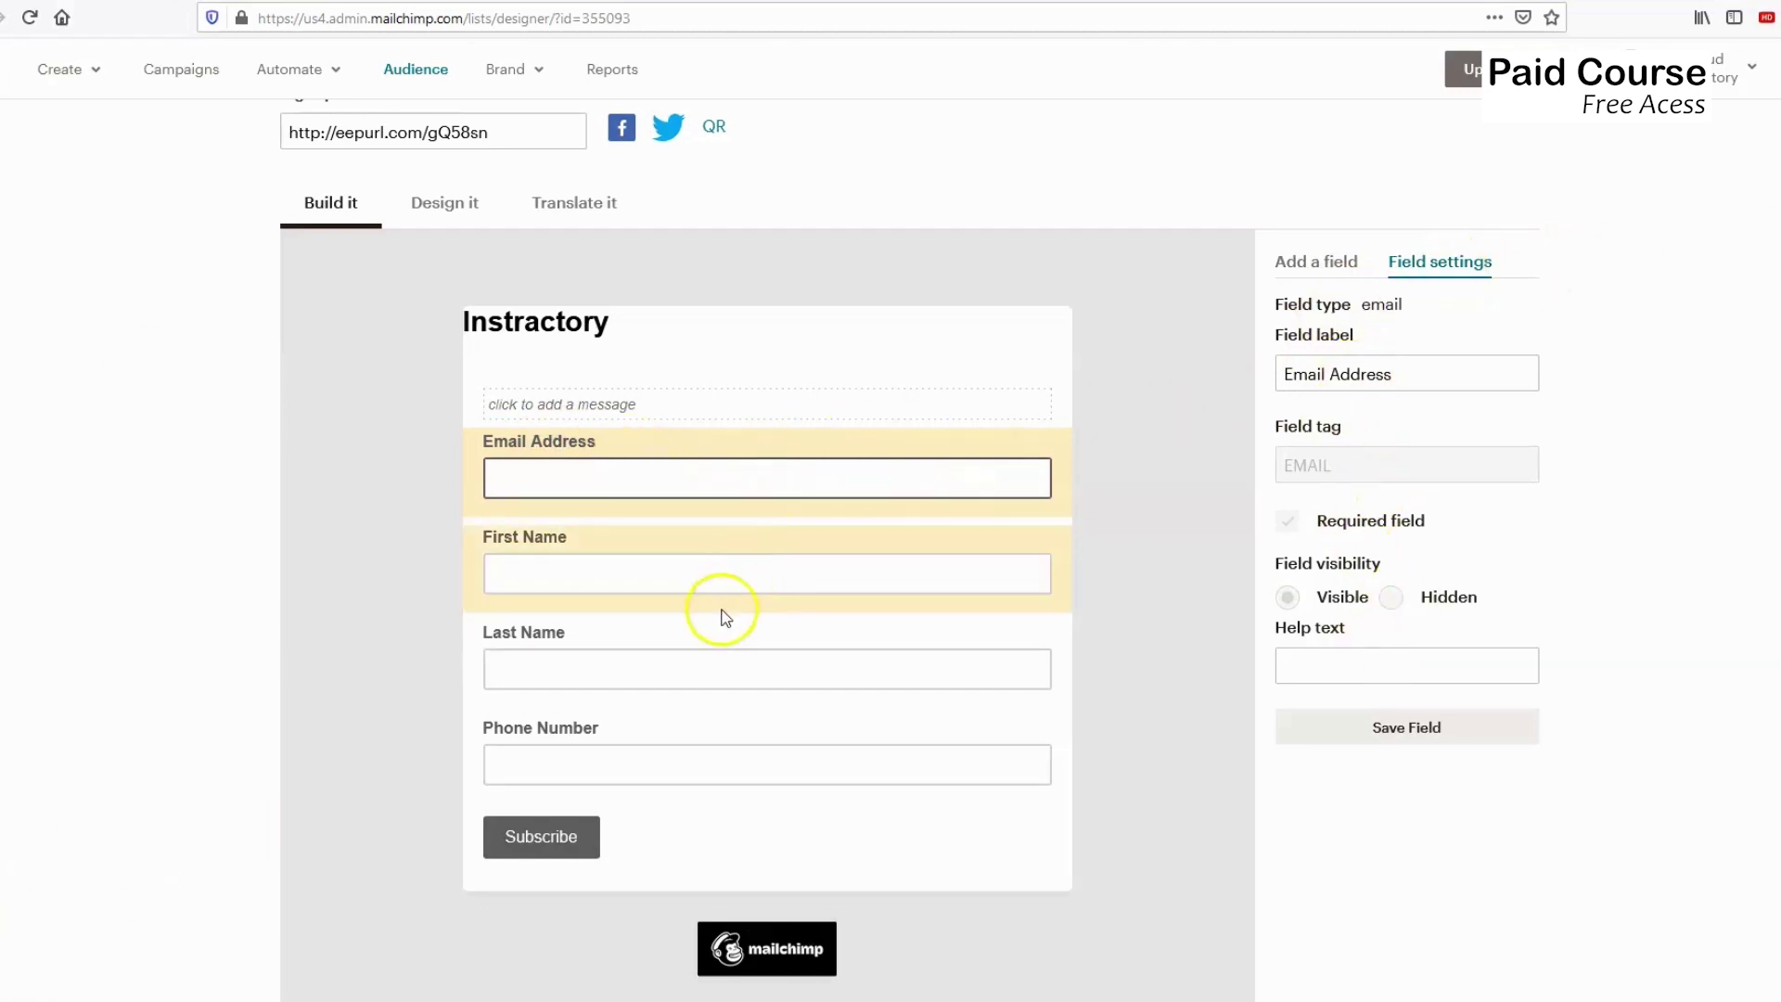
pyautogui.click(1407, 738)
pyautogui.click(571, 479)
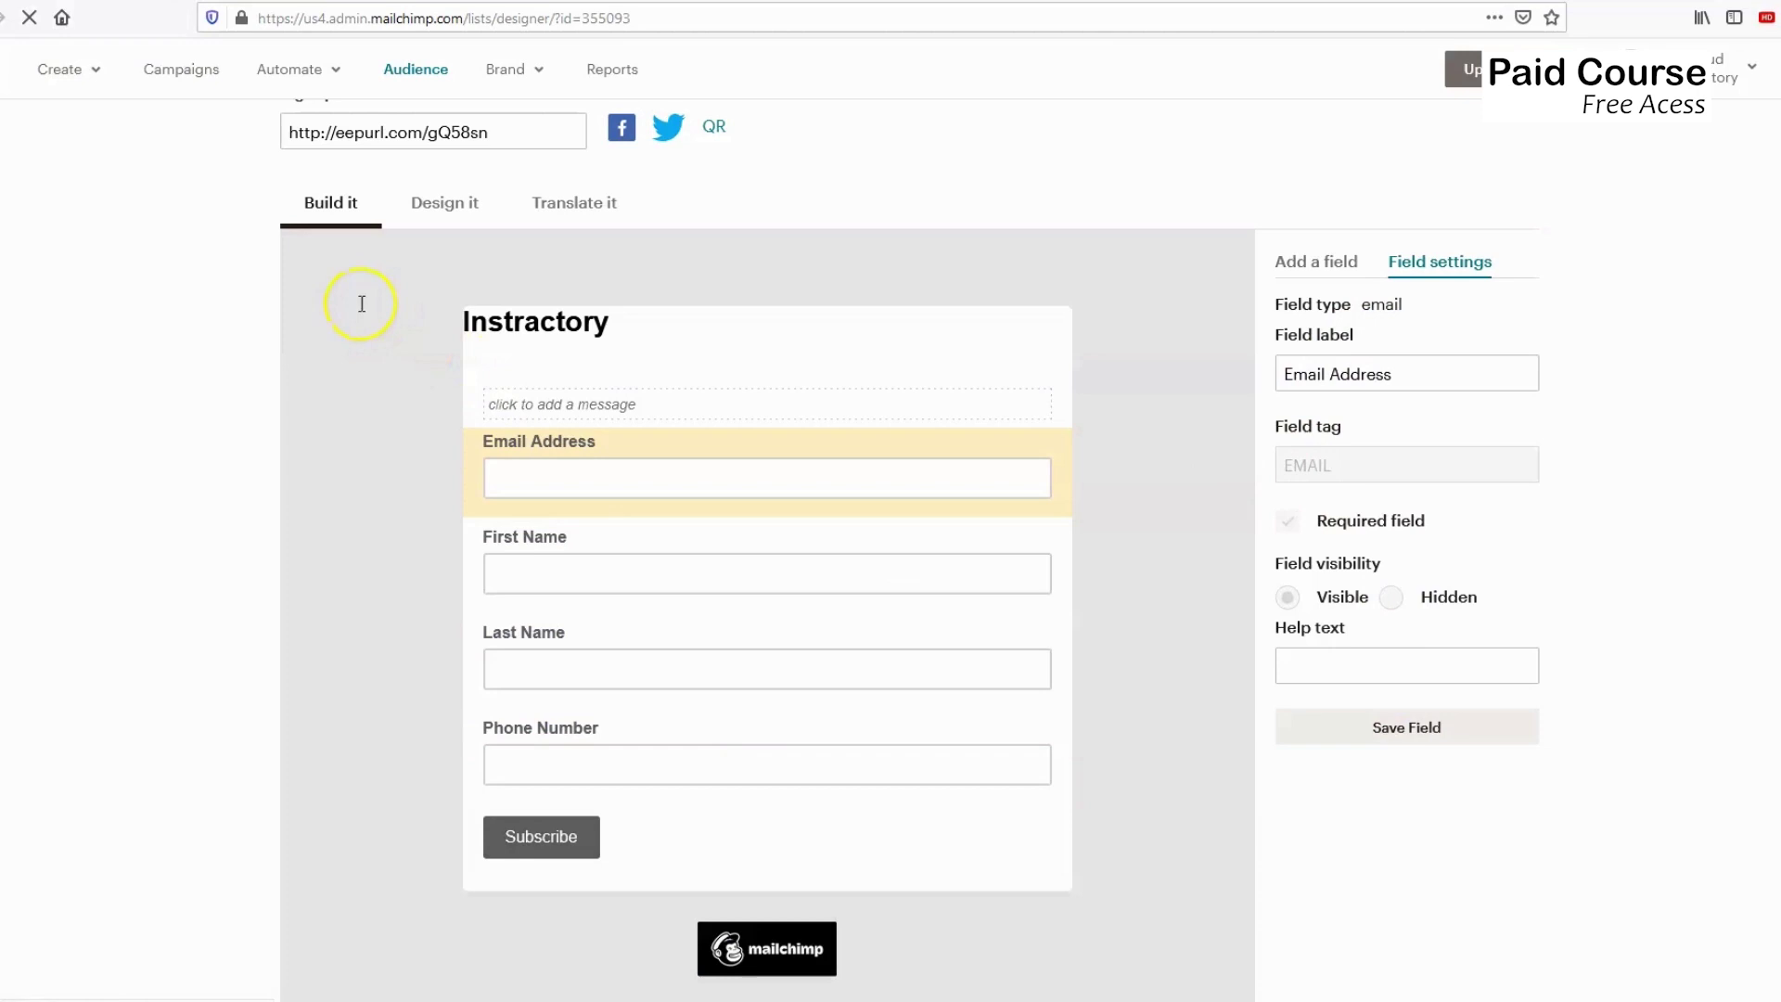
pyautogui.moveTo(496, 313)
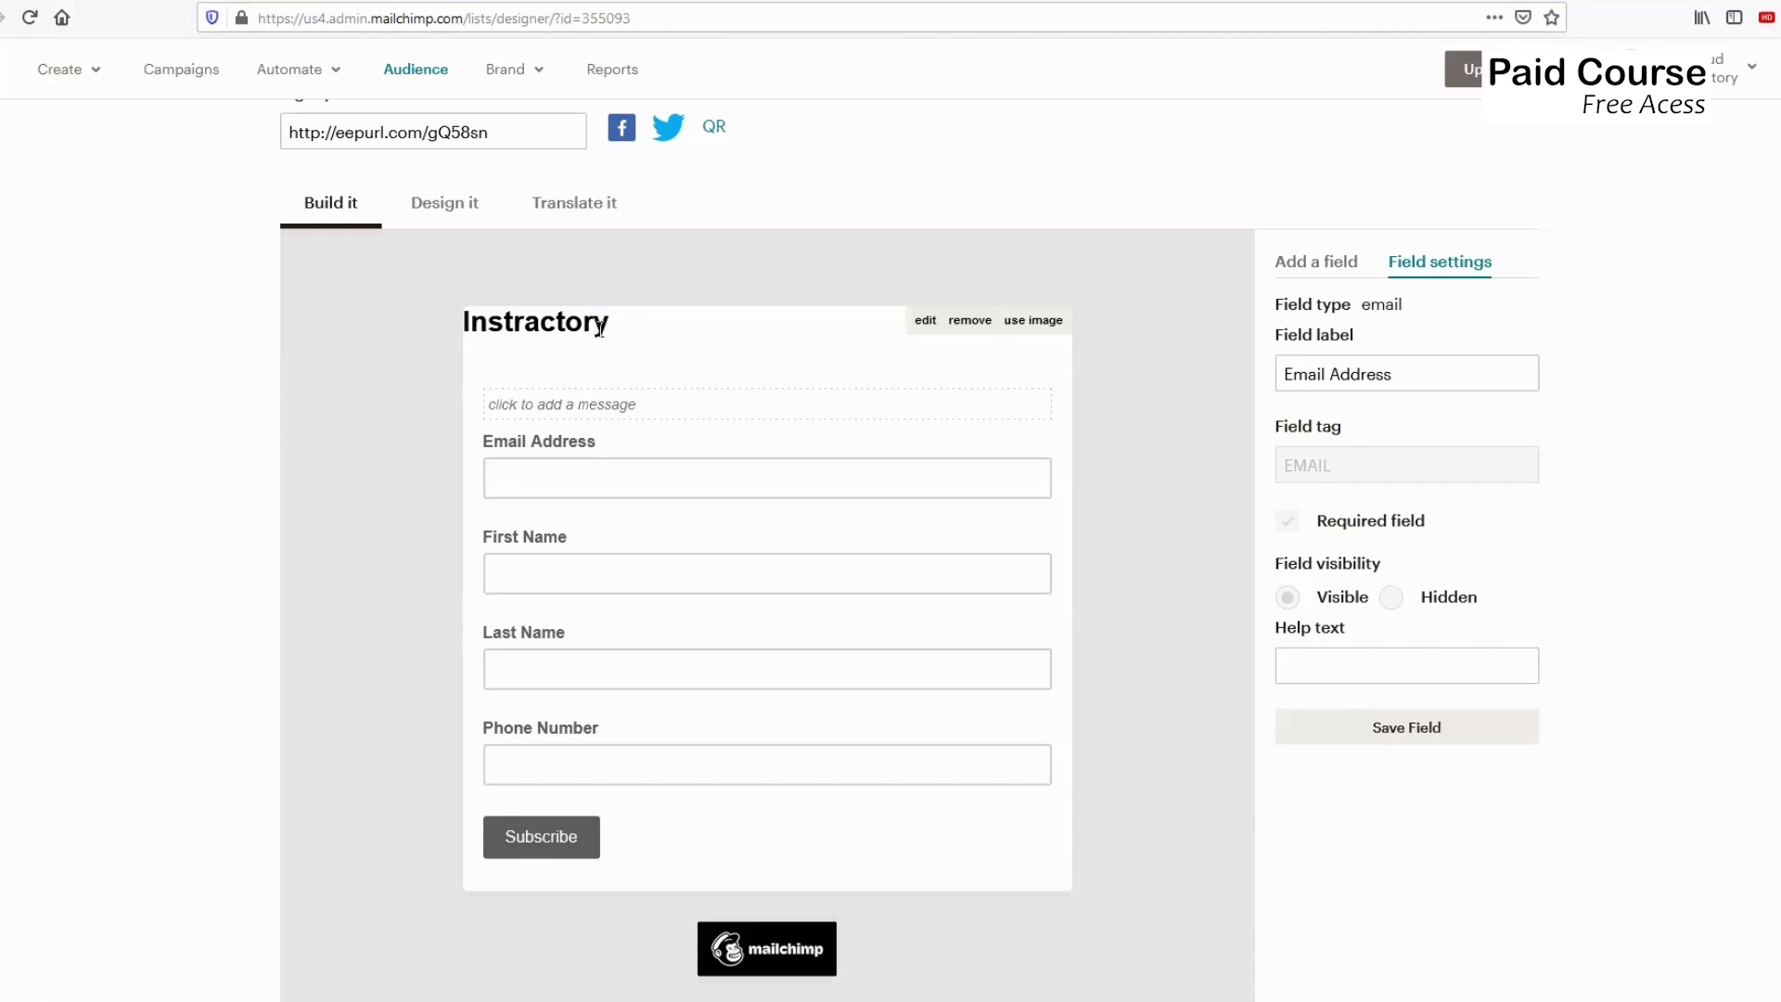
pyautogui.click(491, 325)
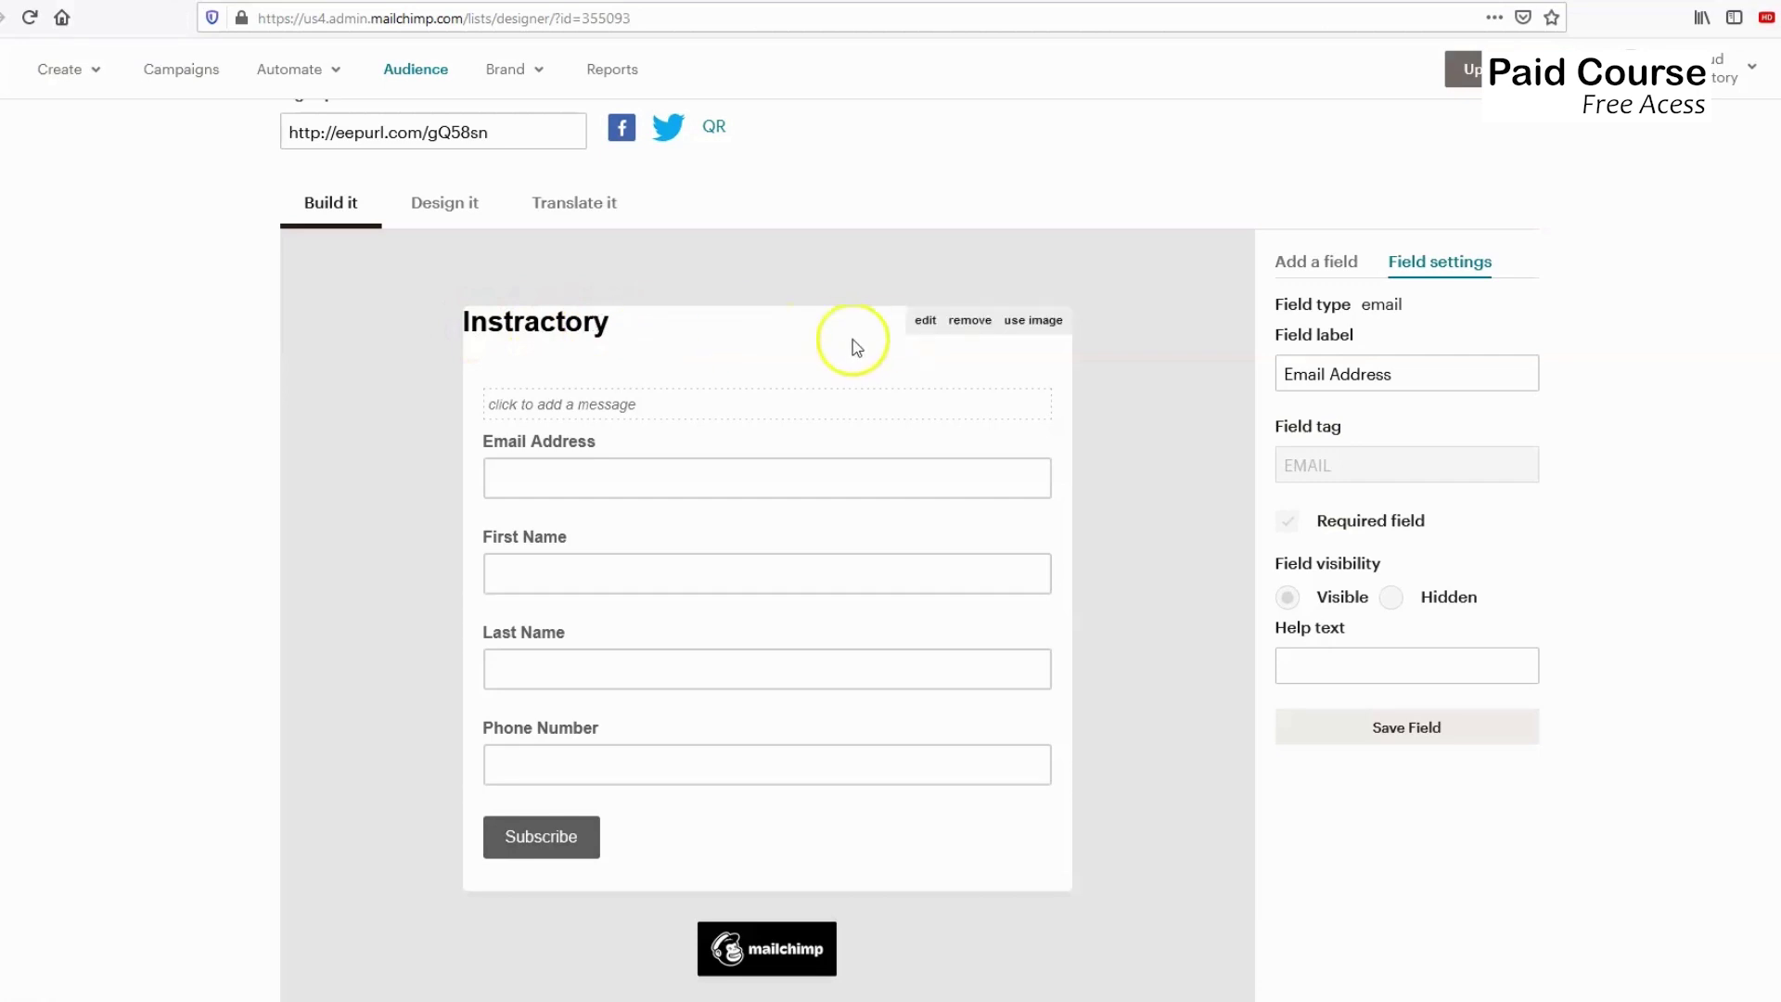
# Replace the form header with logo-blue_beta.png from Lesson-06, resized from 75 to 35 height.
pyautogui.click(1027, 323)
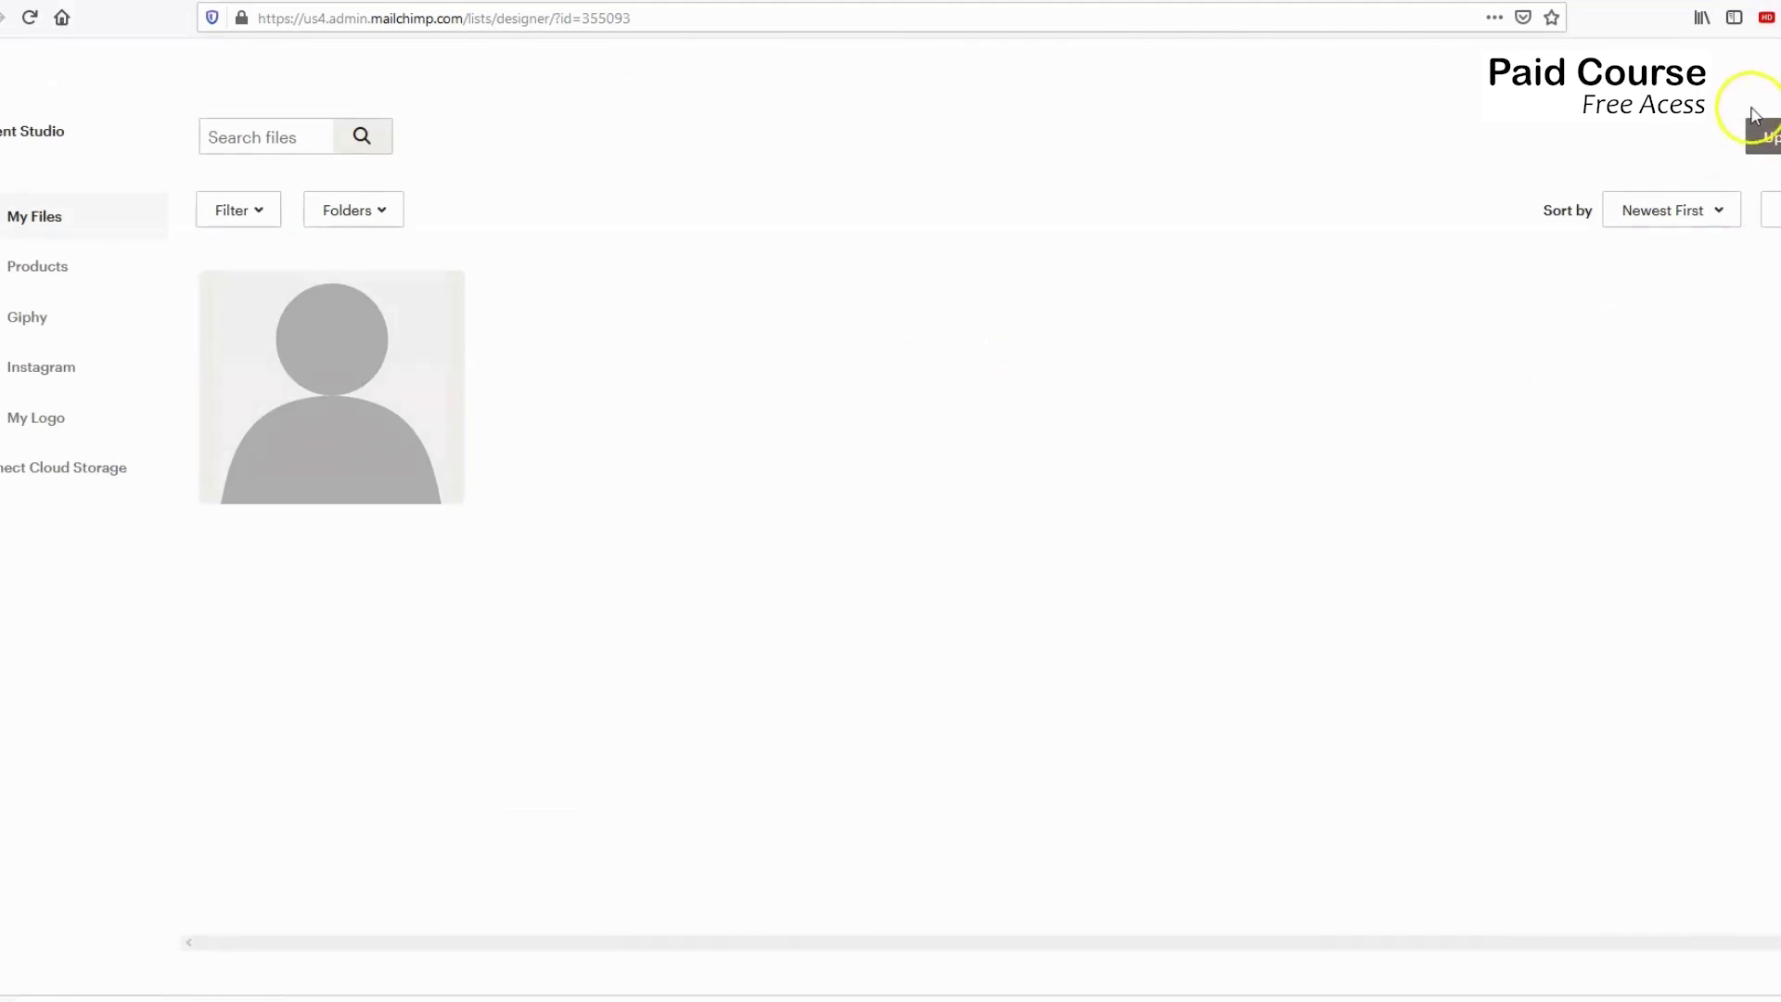
pyautogui.click(1762, 136)
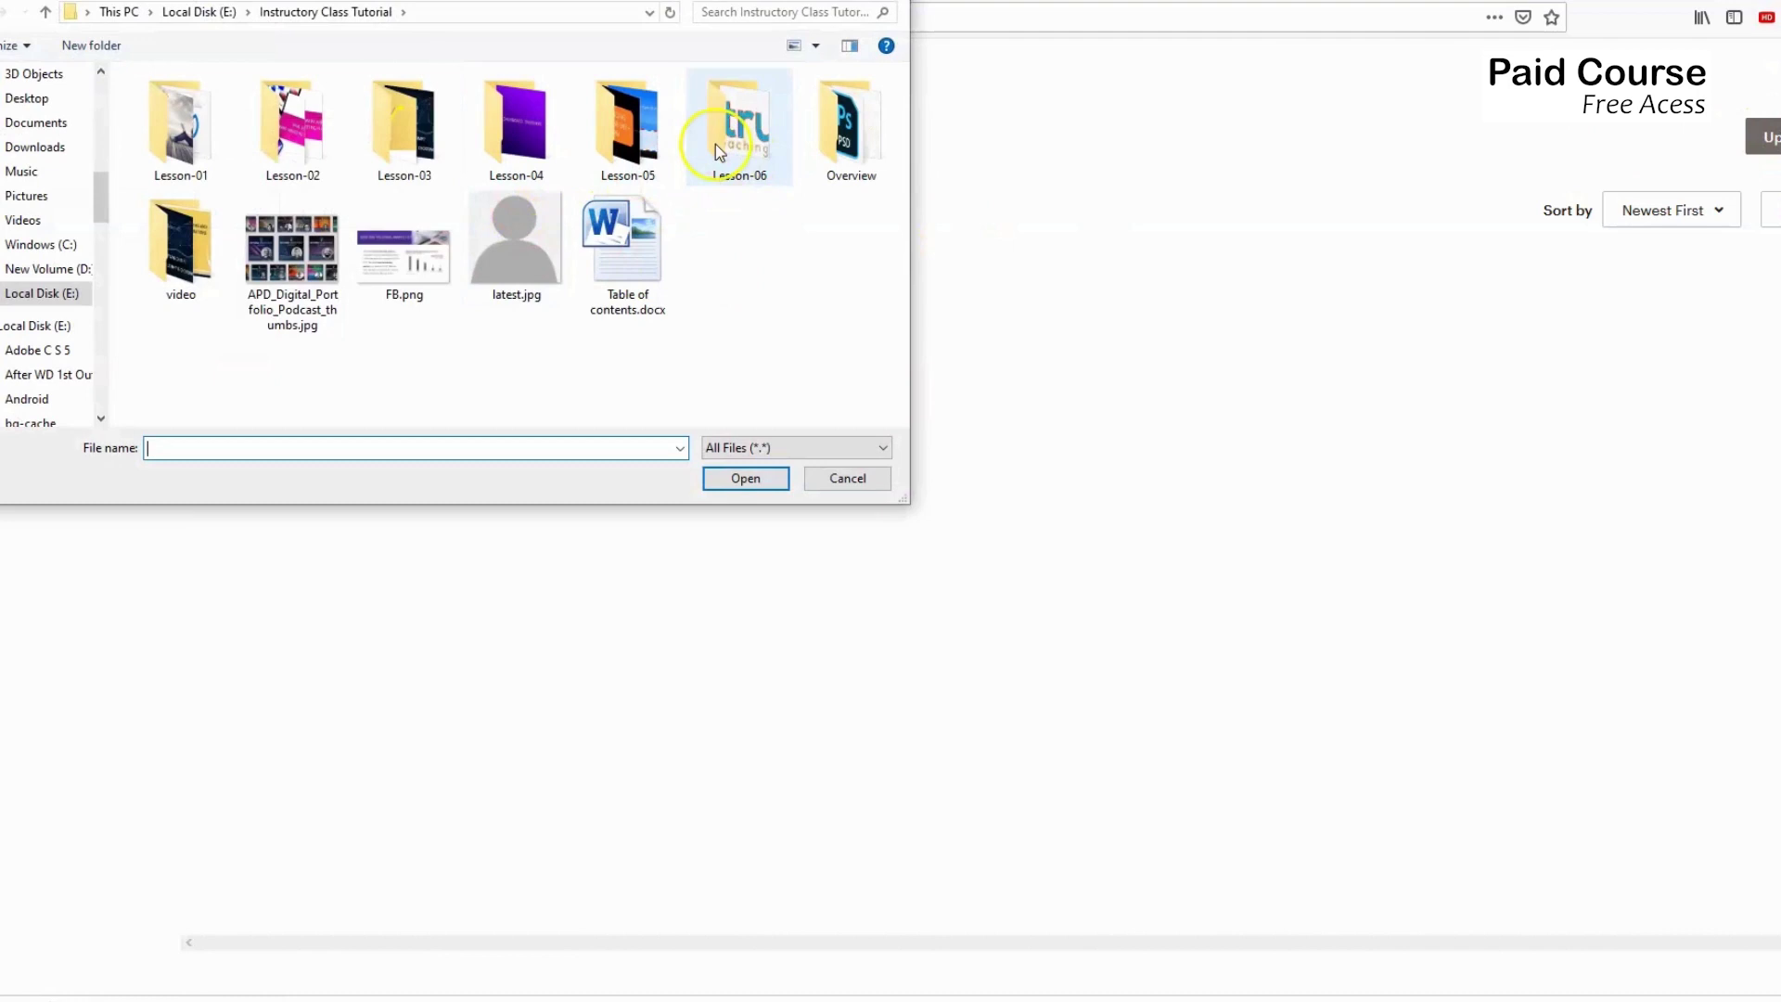
pyautogui.doubleClick(748, 139)
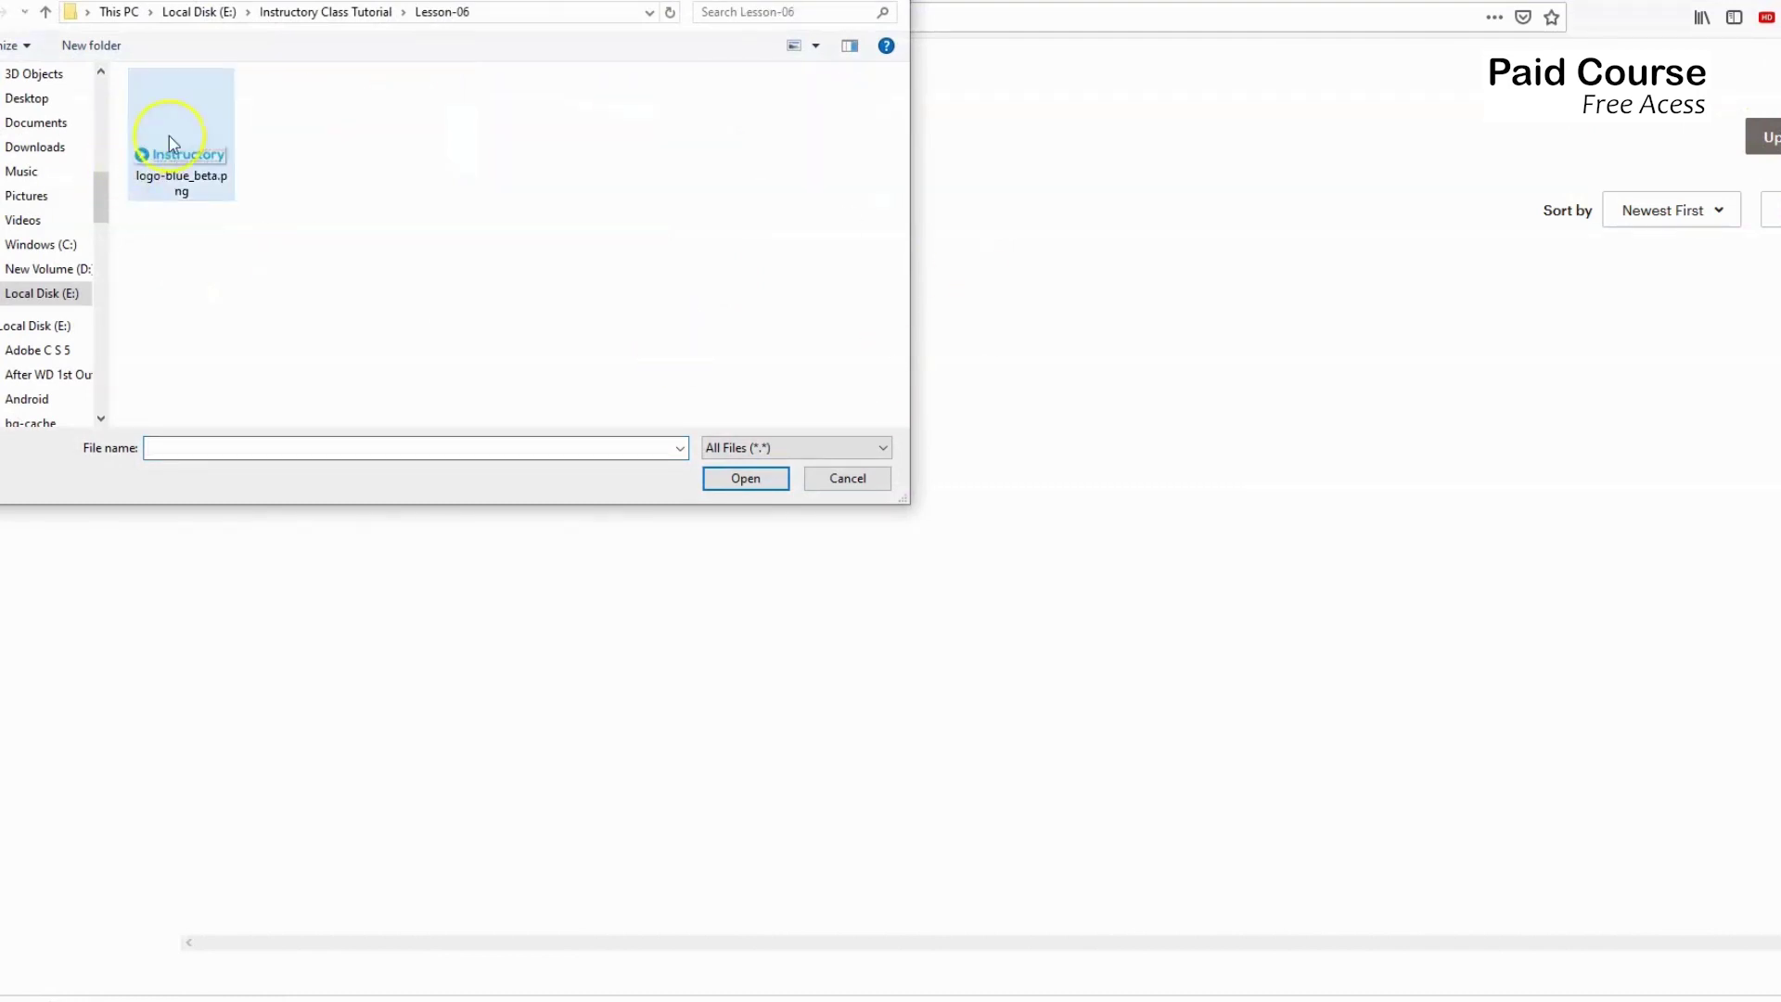
pyautogui.doubleClick(191, 156)
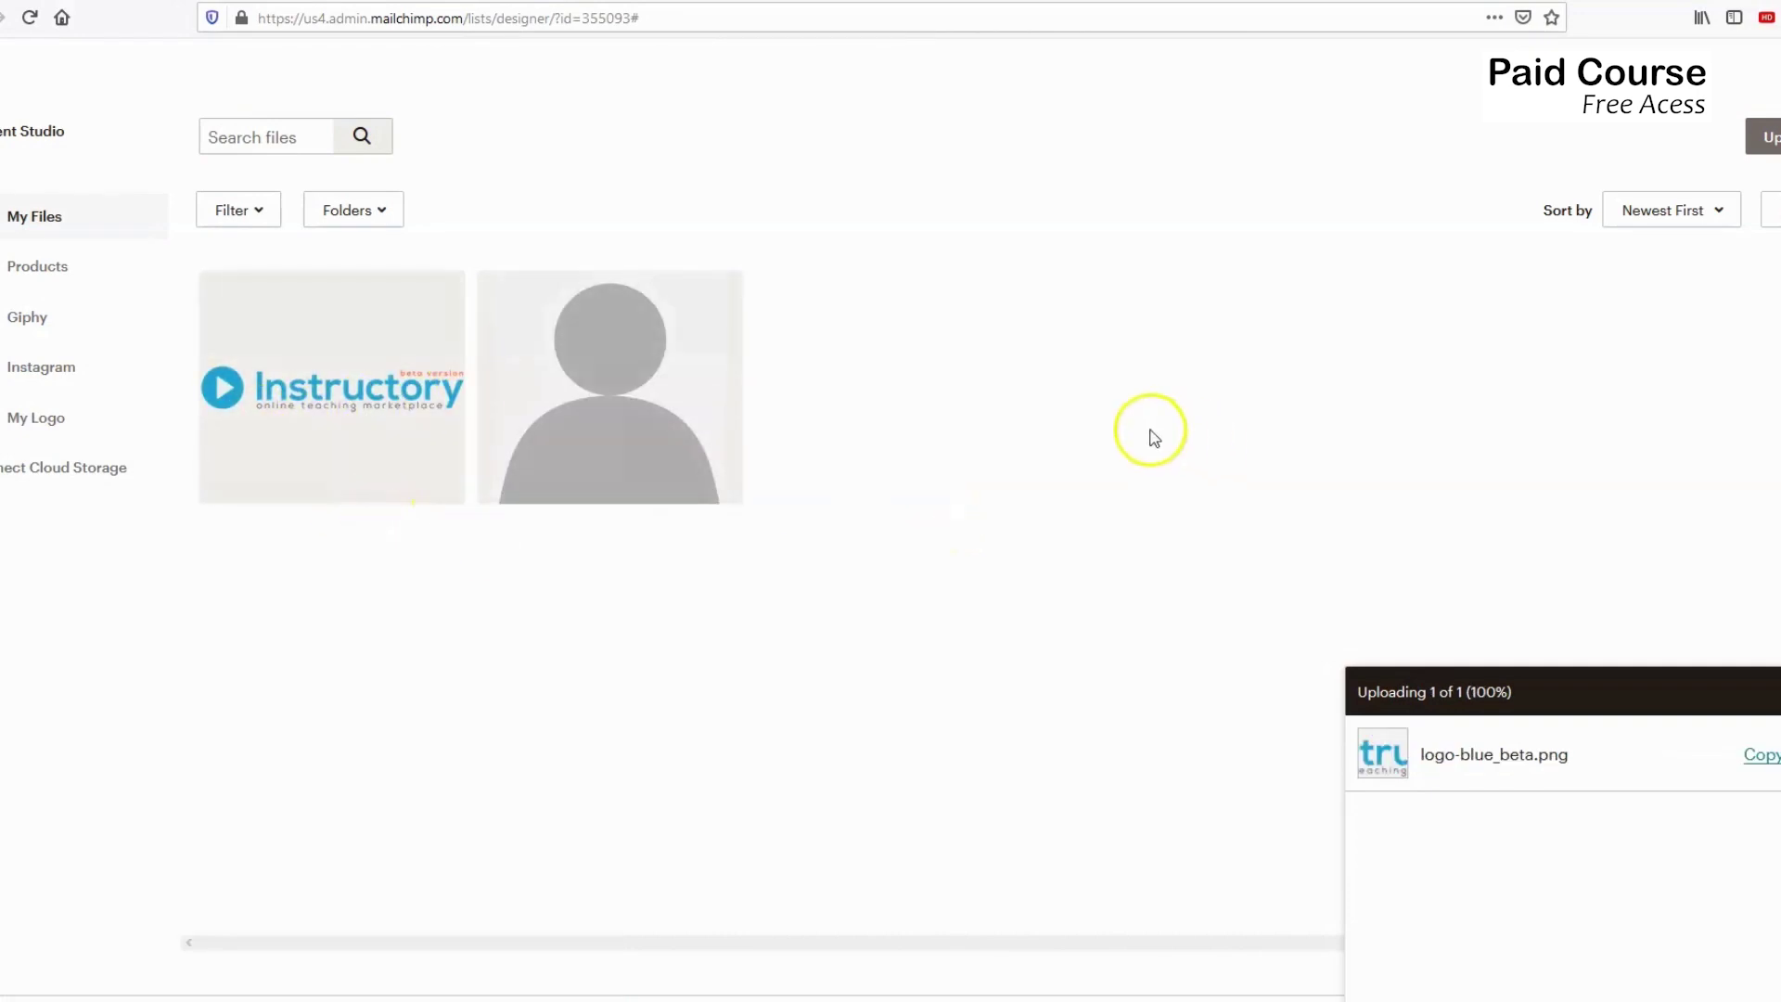
pyautogui.click(332, 394)
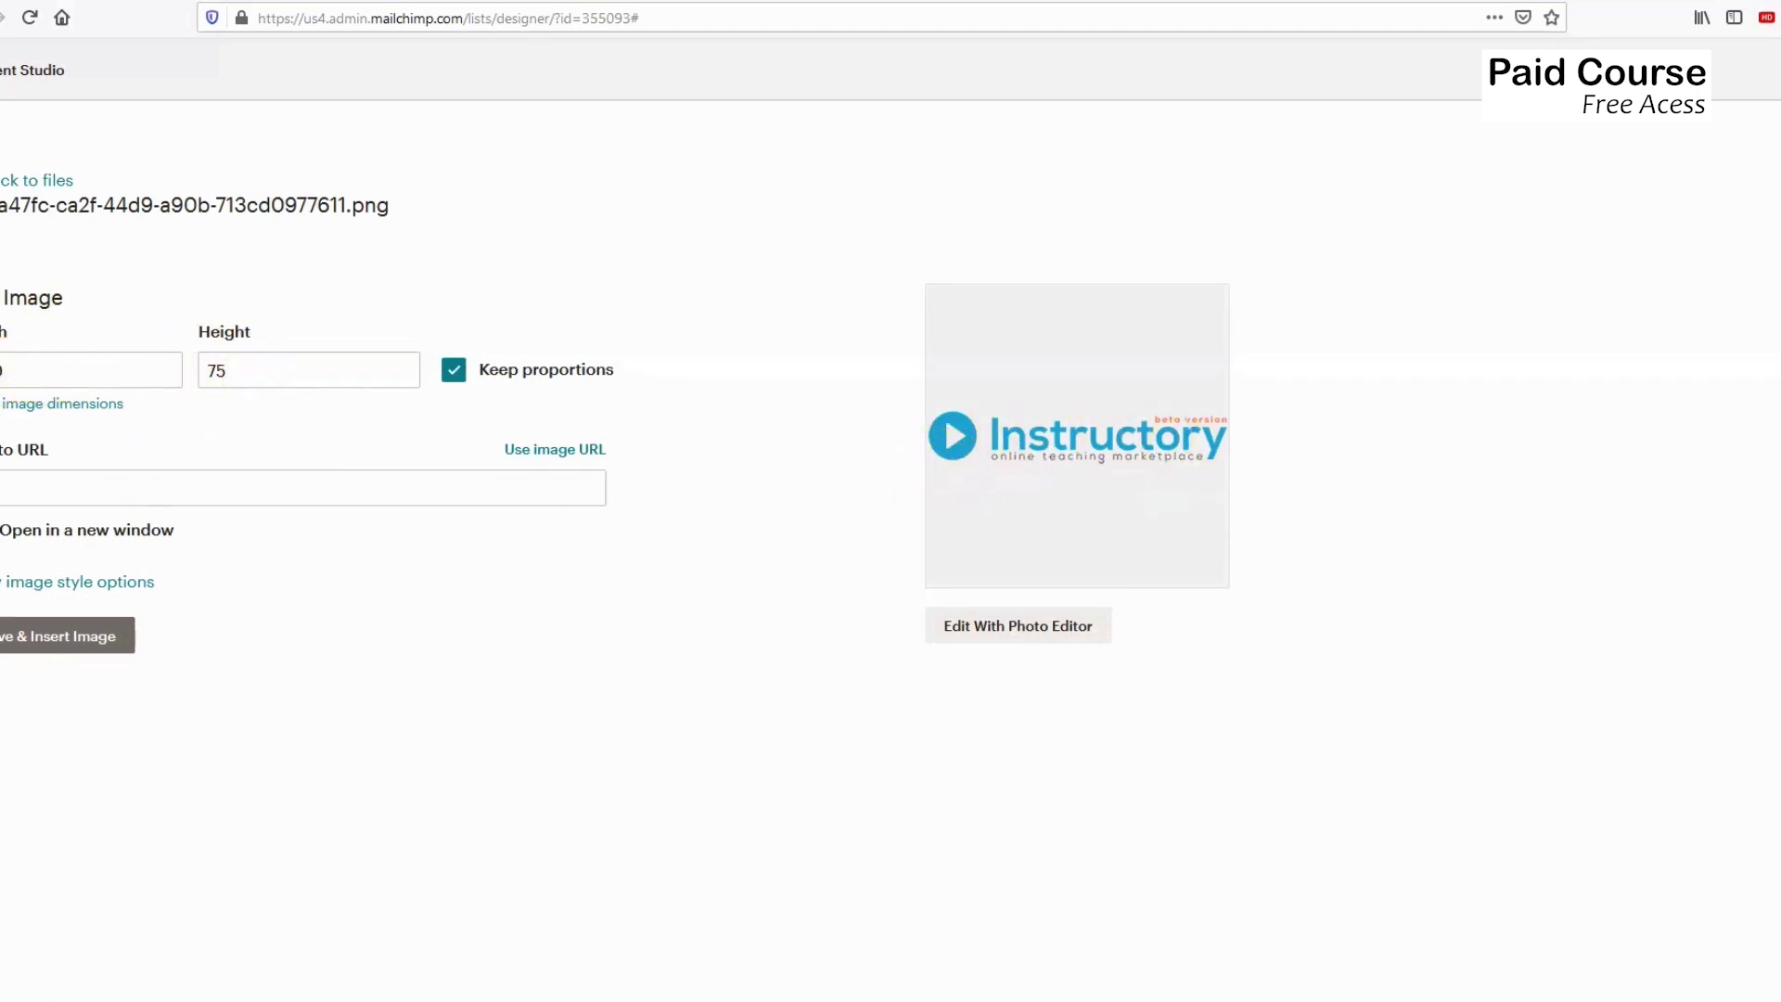
pyautogui.click(227, 375)
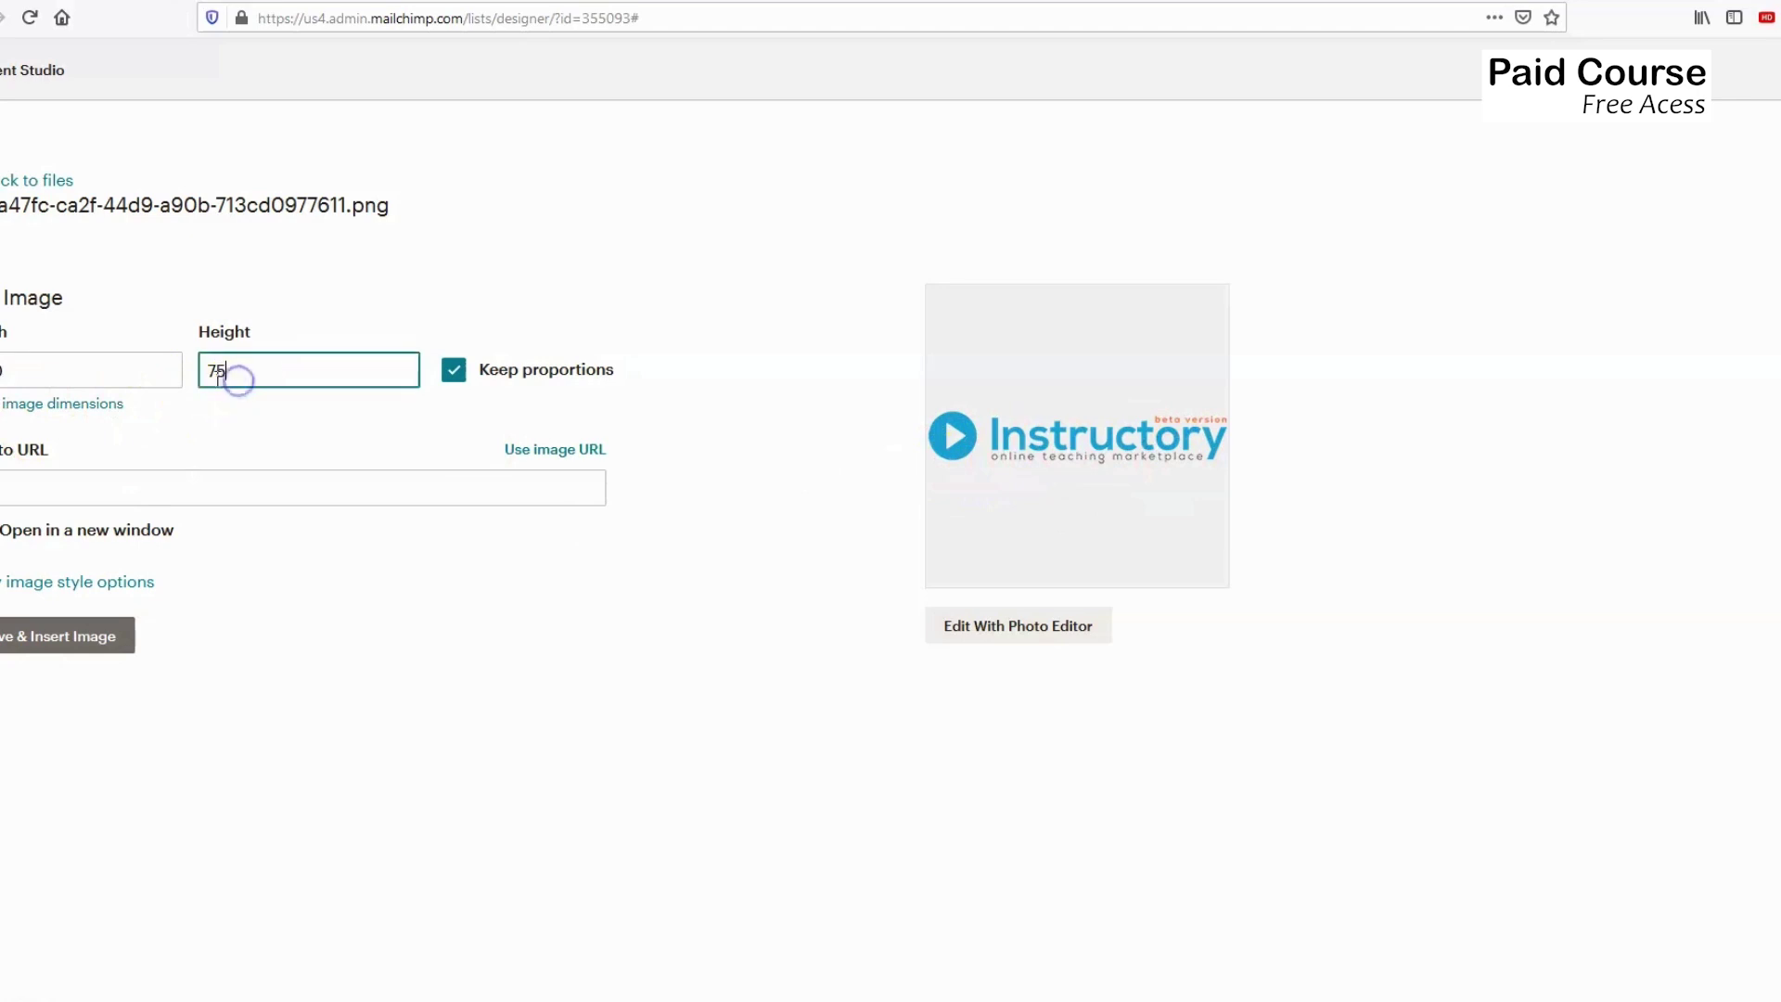
pyautogui.doubleClick(218, 370)
pyautogui.write('35')
pyautogui.click(20, 373)
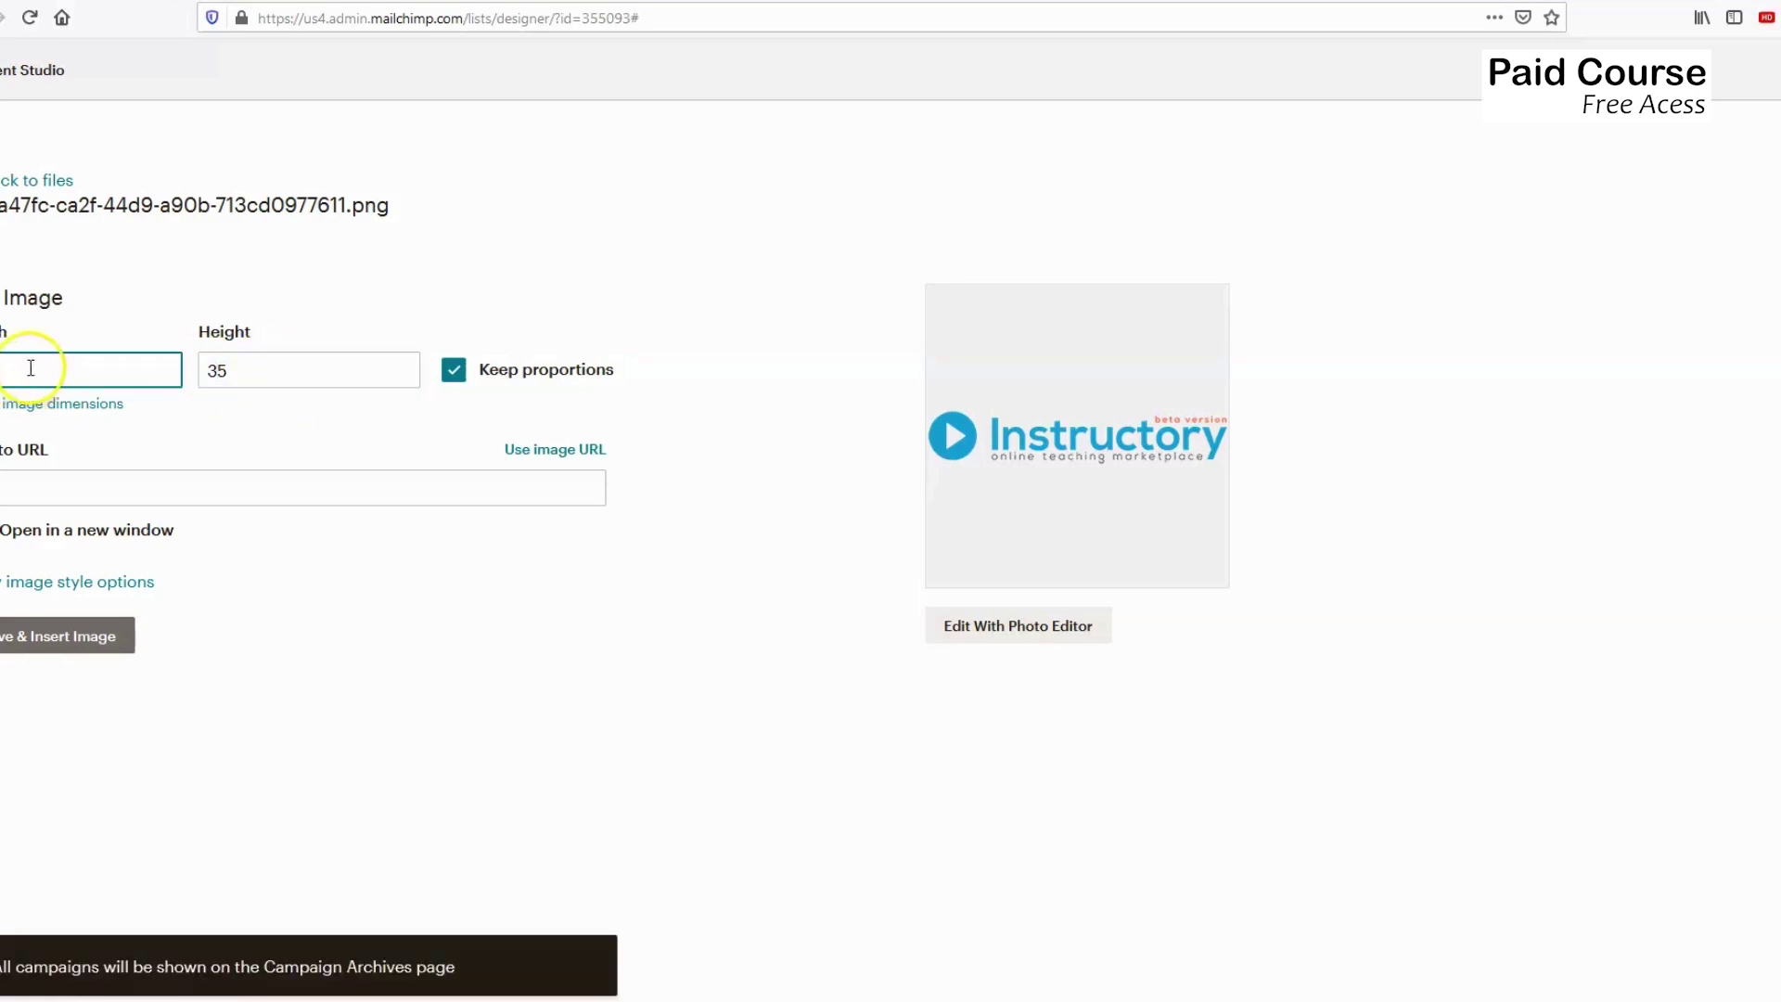
pyautogui.click(33, 642)
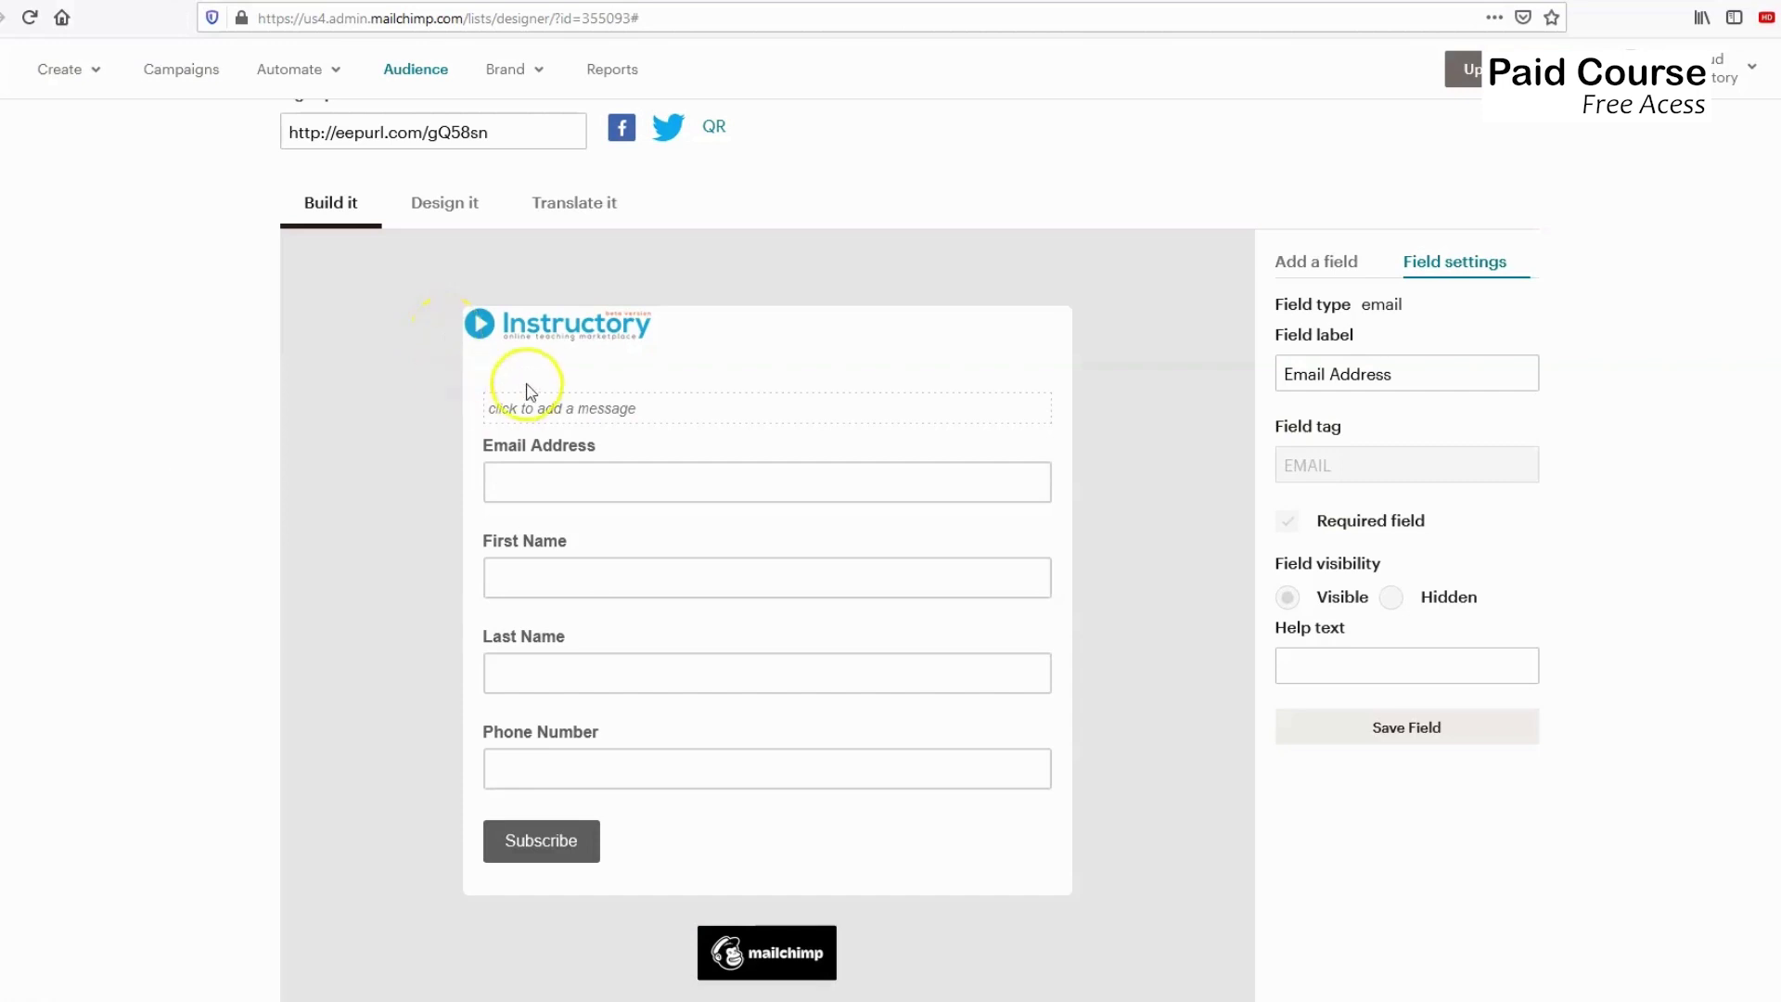
pyautogui.moveTo(931, 334)
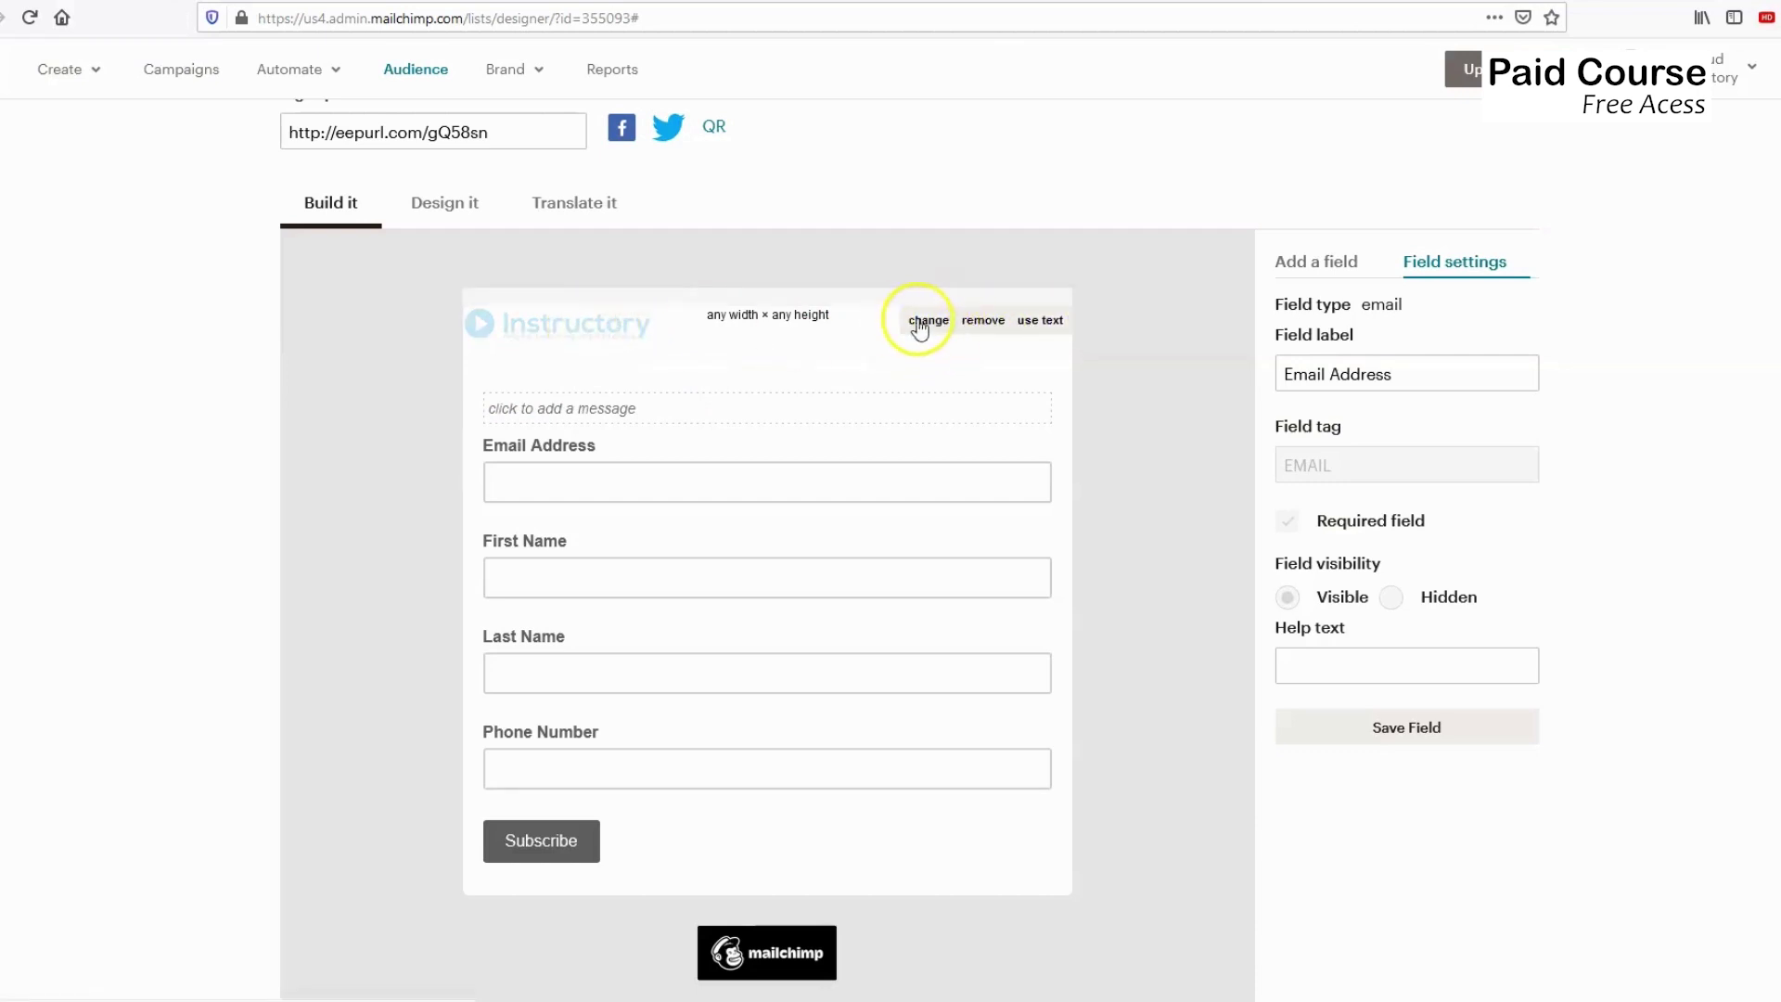
pyautogui.scroll(2, 437, 477)
pyautogui.scroll(-2, 437, 473)
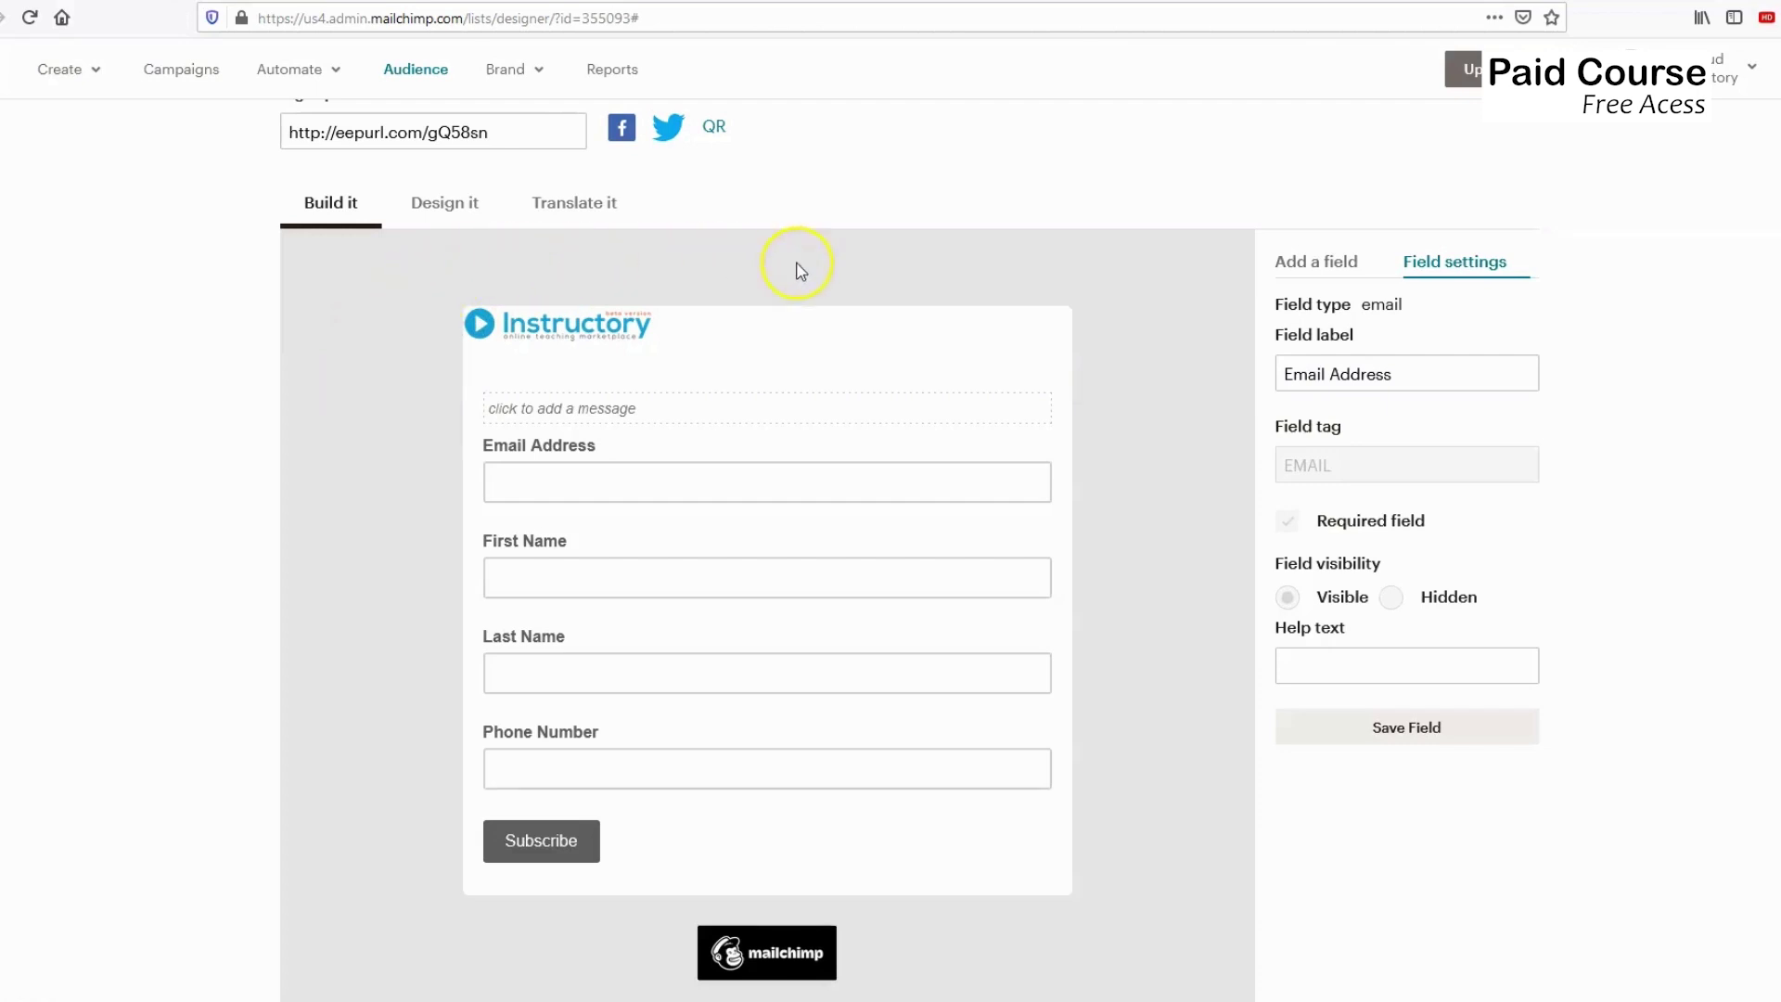
pyautogui.click(449, 206)
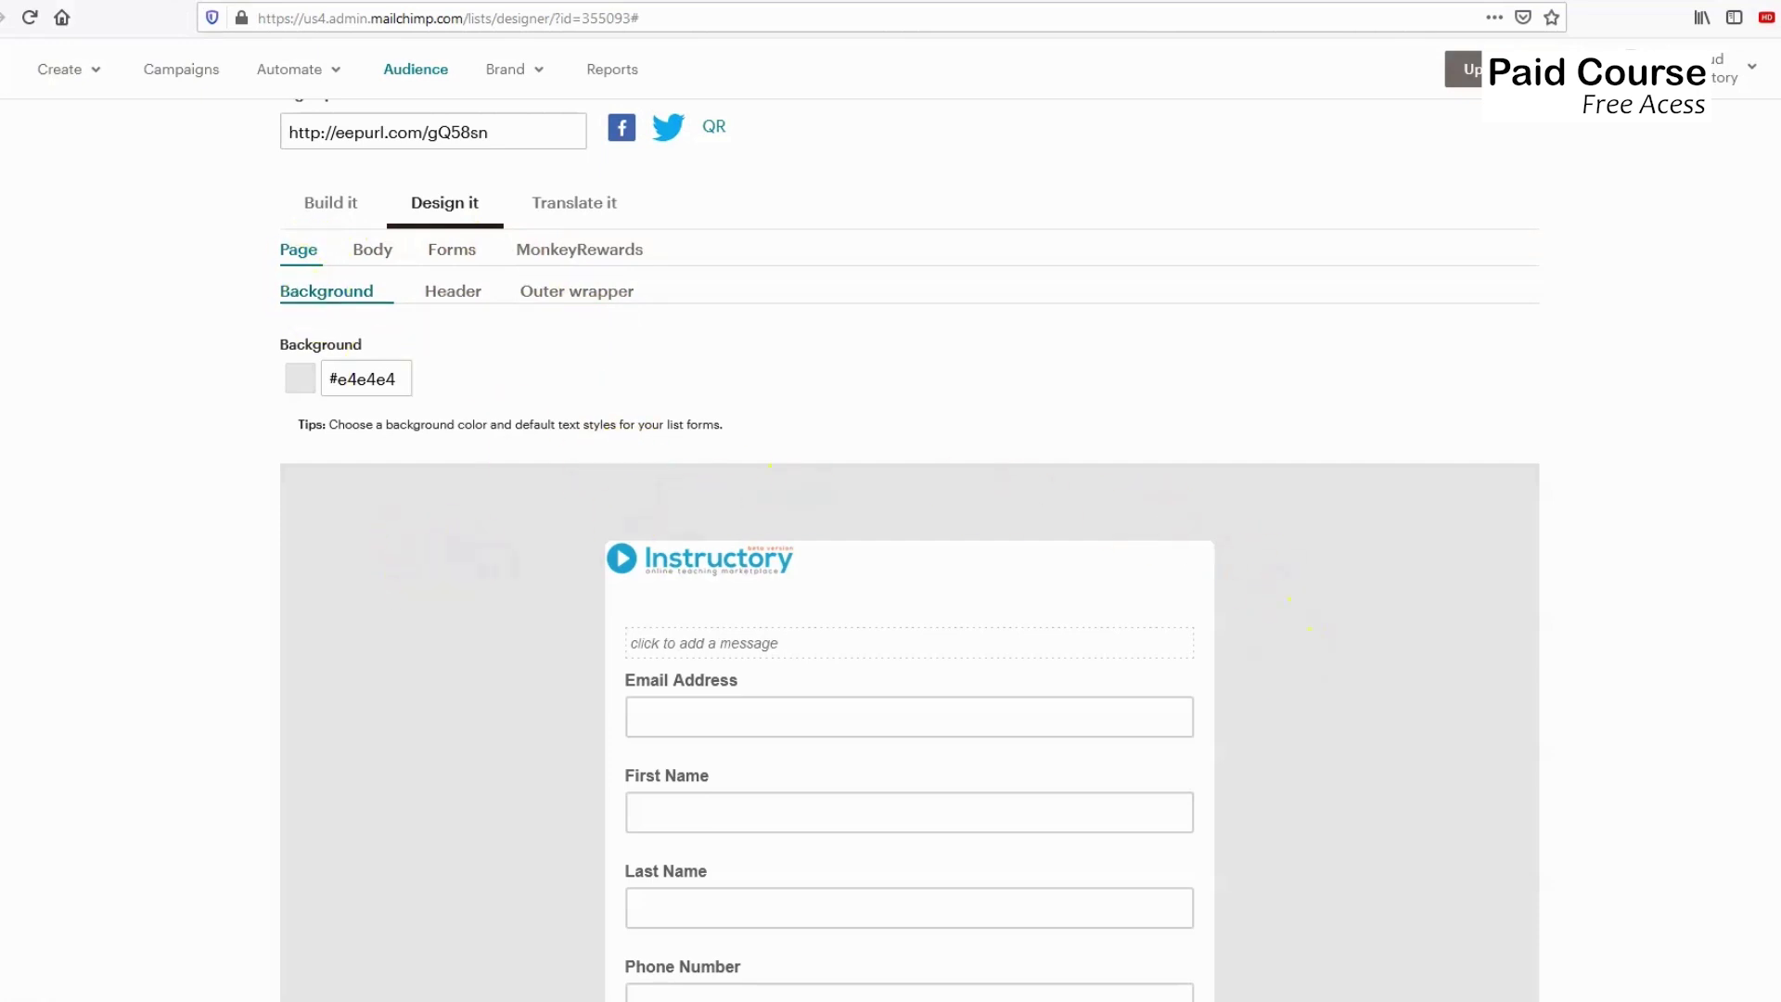
# Open the Page background colour picker and try teal and light-blue shades.
pyautogui.moveTo(715, 546)
pyautogui.scroll(-2, 599, 556)
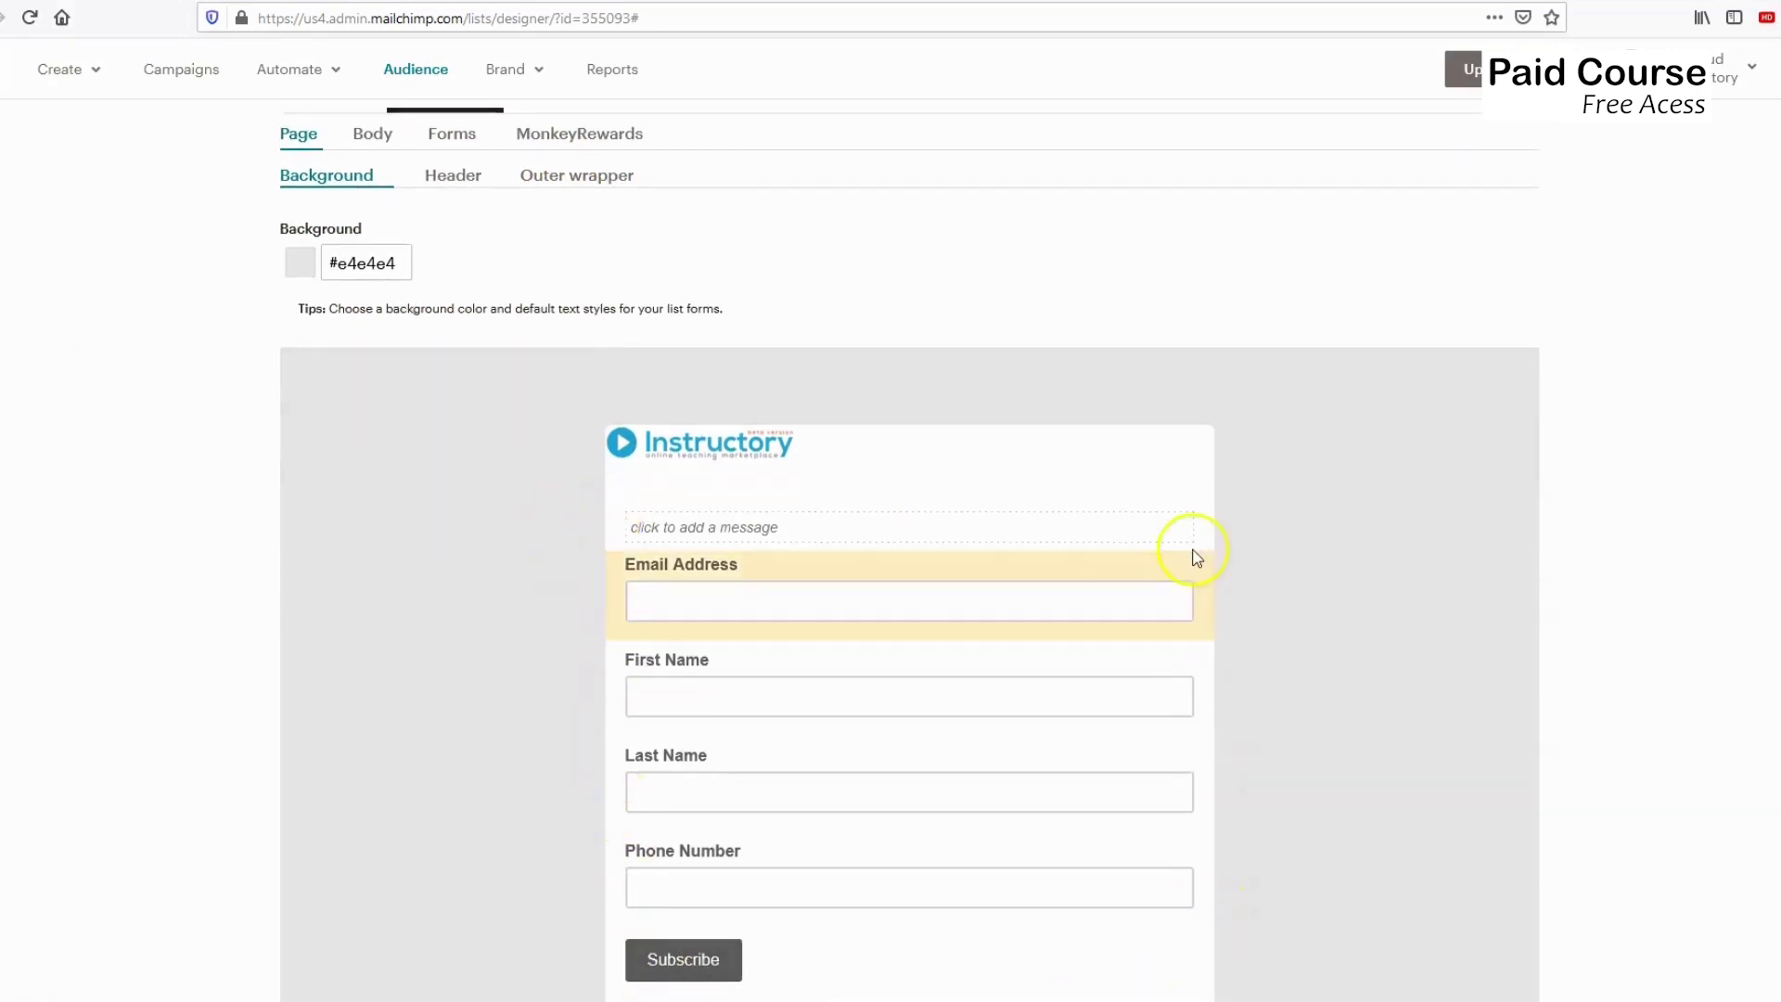
pyautogui.scroll(2, 358, 506)
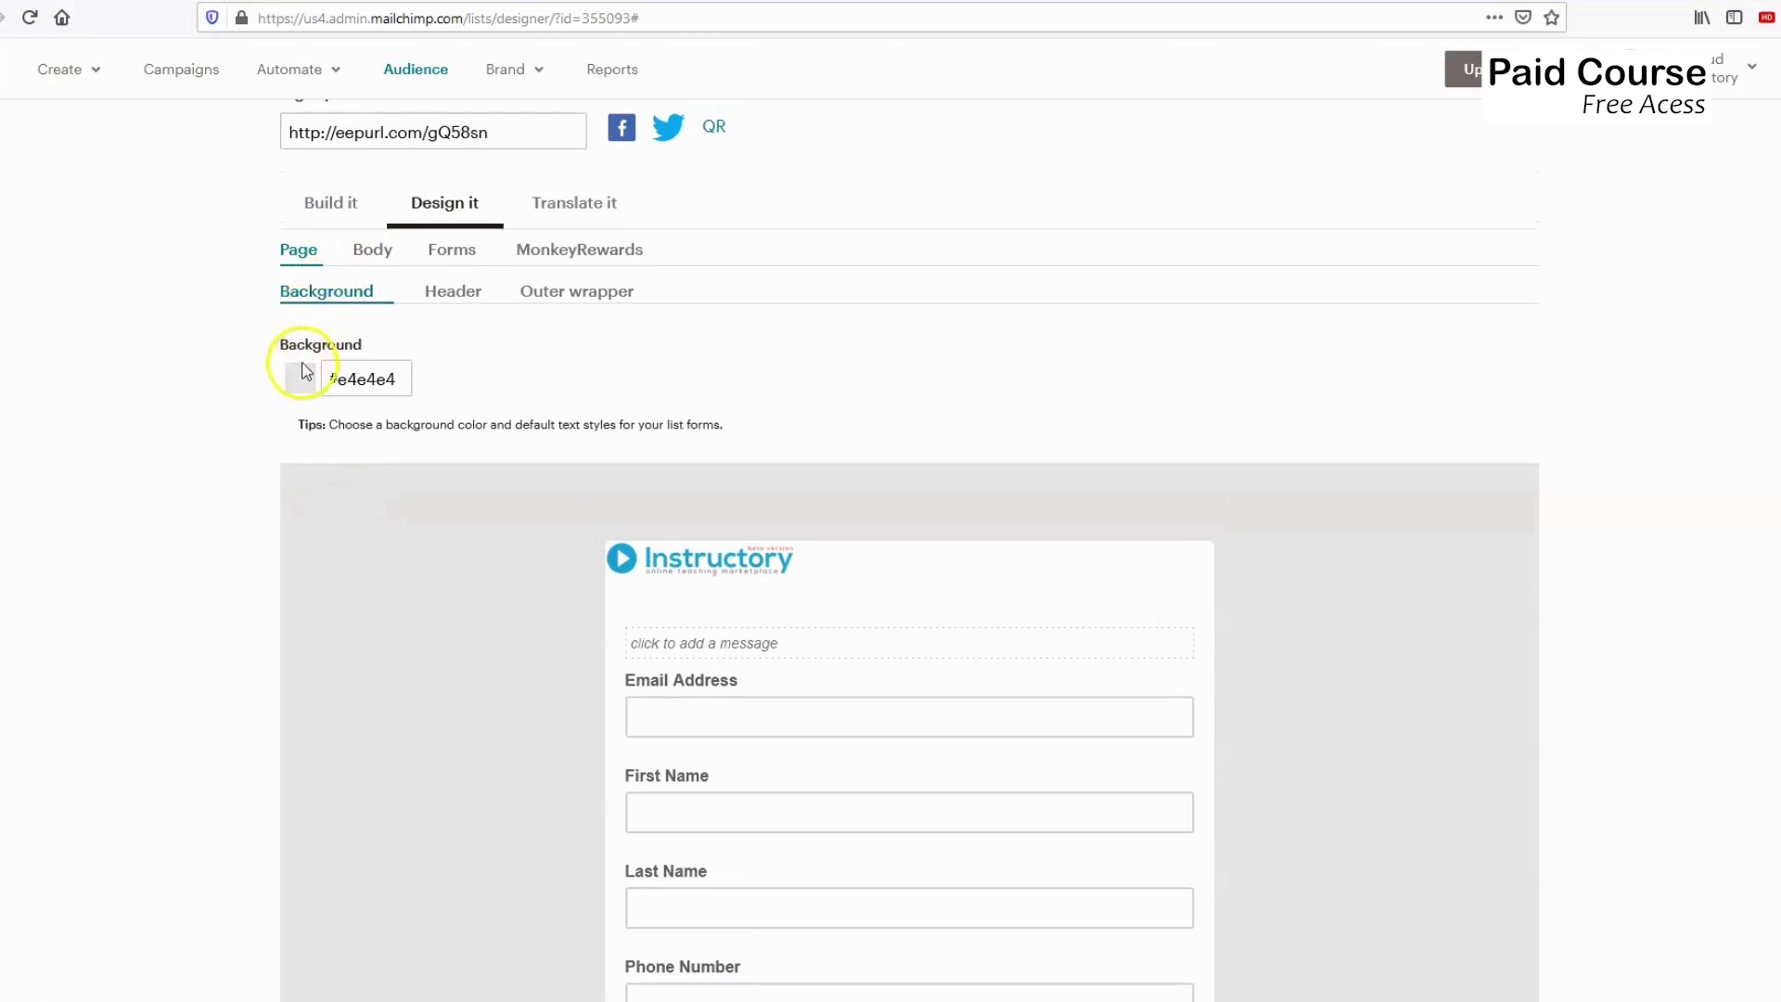
pyautogui.click(312, 379)
pyautogui.click(353, 378)
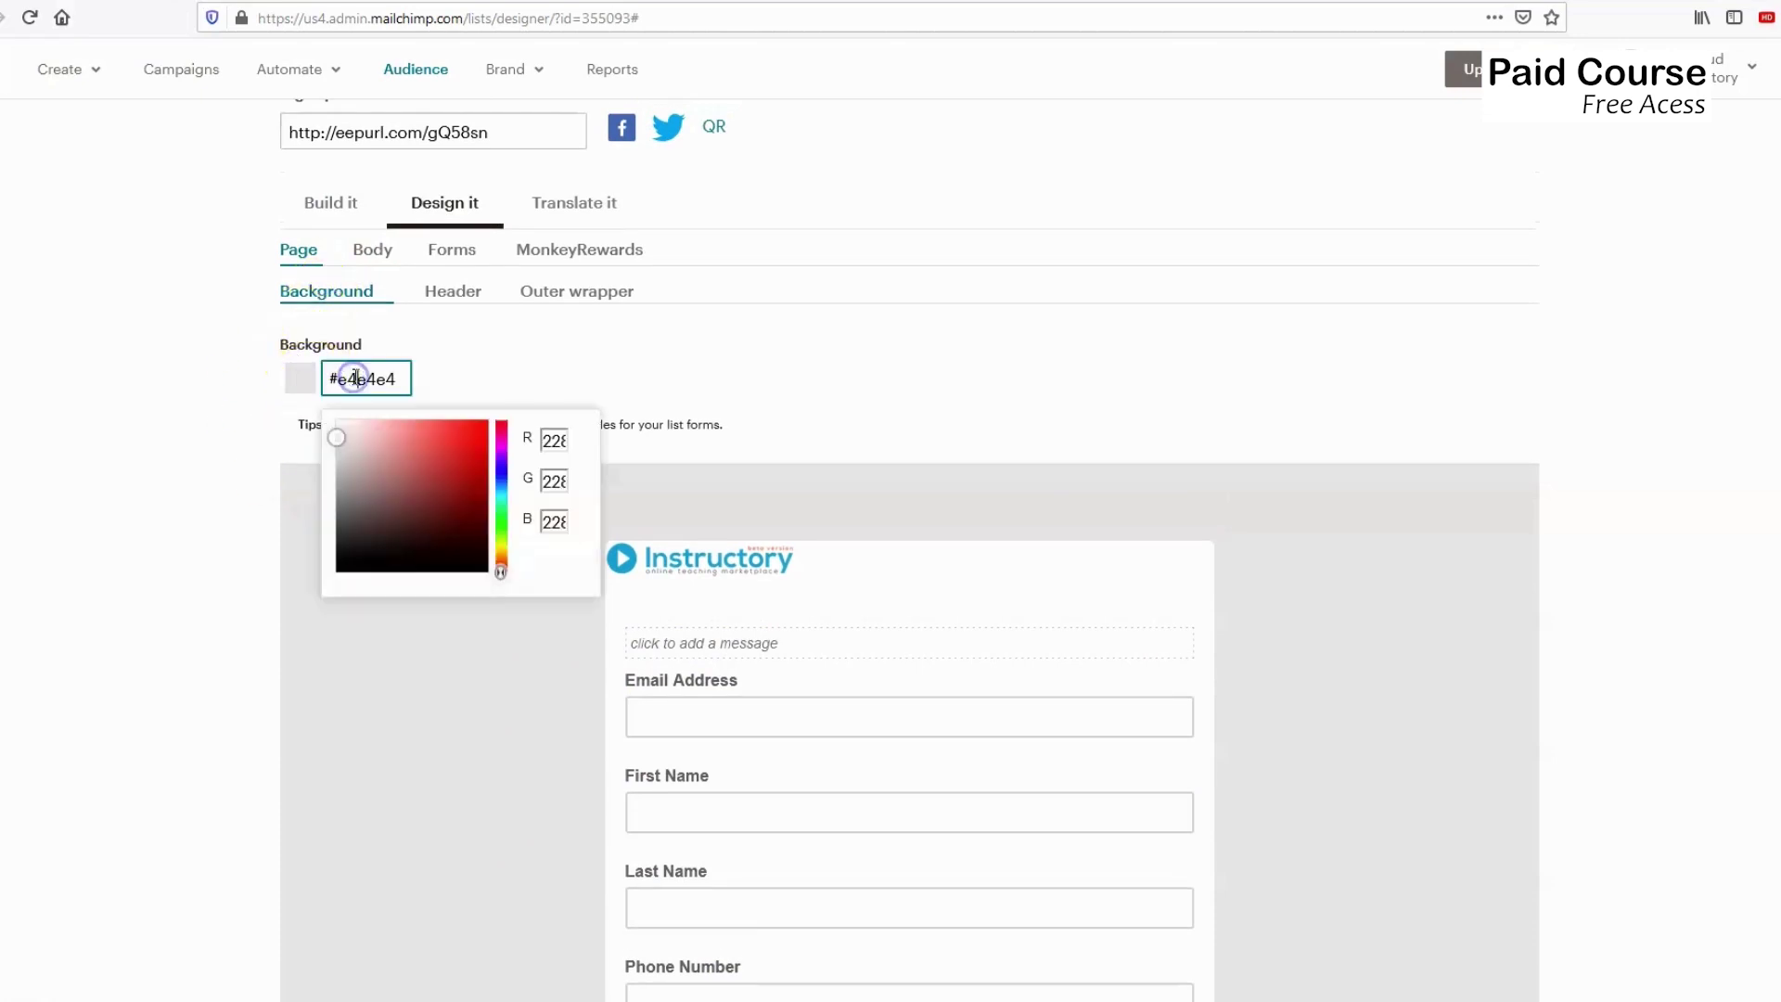
pyautogui.moveTo(501, 565); pyautogui.dragTo(506, 496)
pyautogui.click(424, 419)
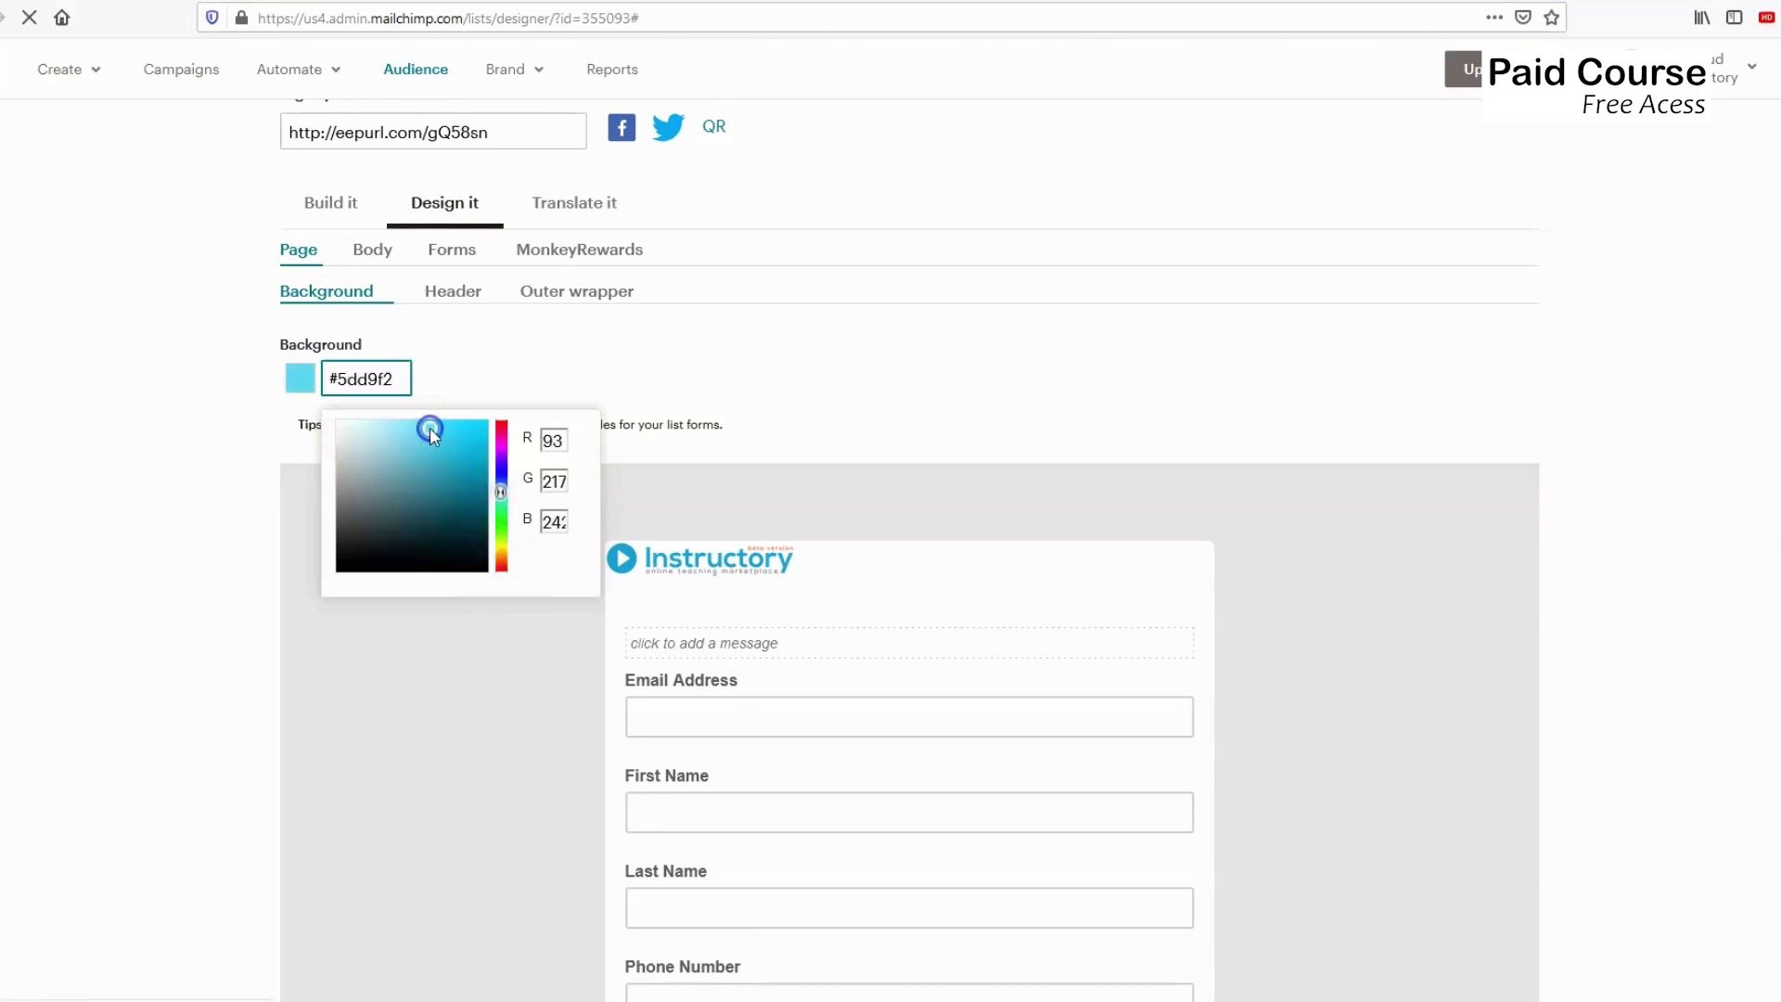
pyautogui.click(431, 423)
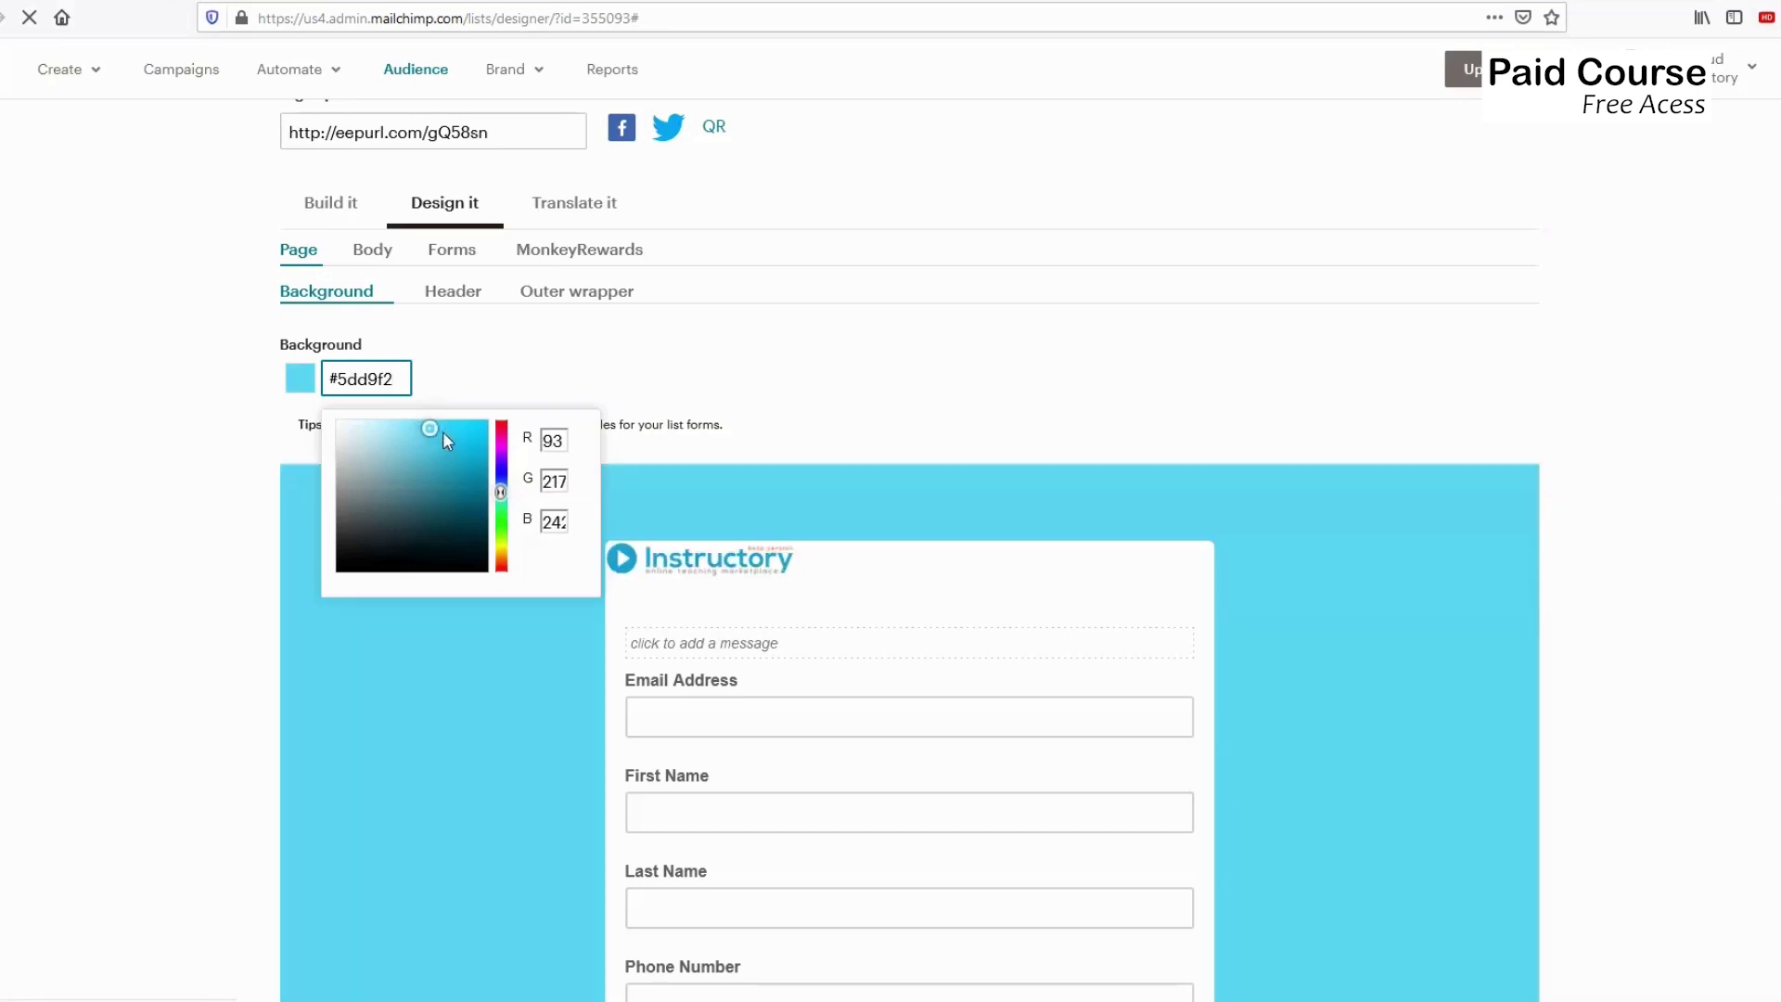
pyautogui.click(470, 478)
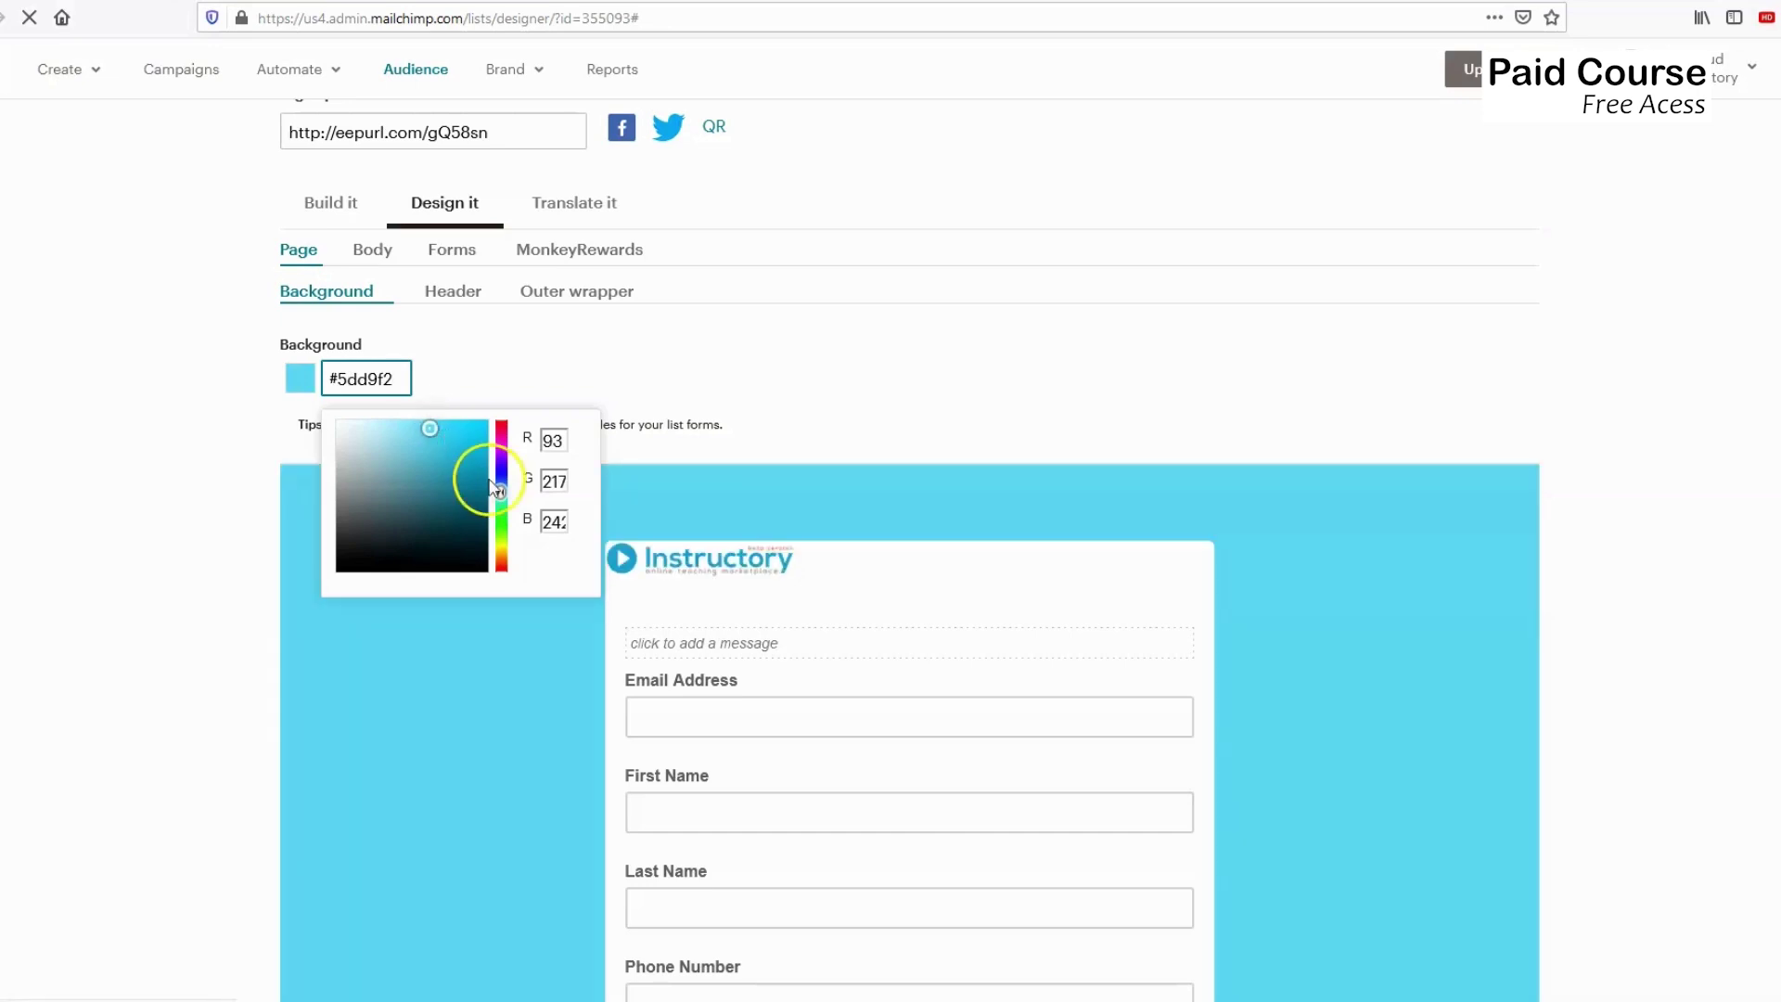
pyautogui.click(438, 467)
# Set the page background hex value to #2bb3ce and commit it.
pyautogui.click(358, 381)
pyautogui.click(431, 476)
pyautogui.click(358, 379)
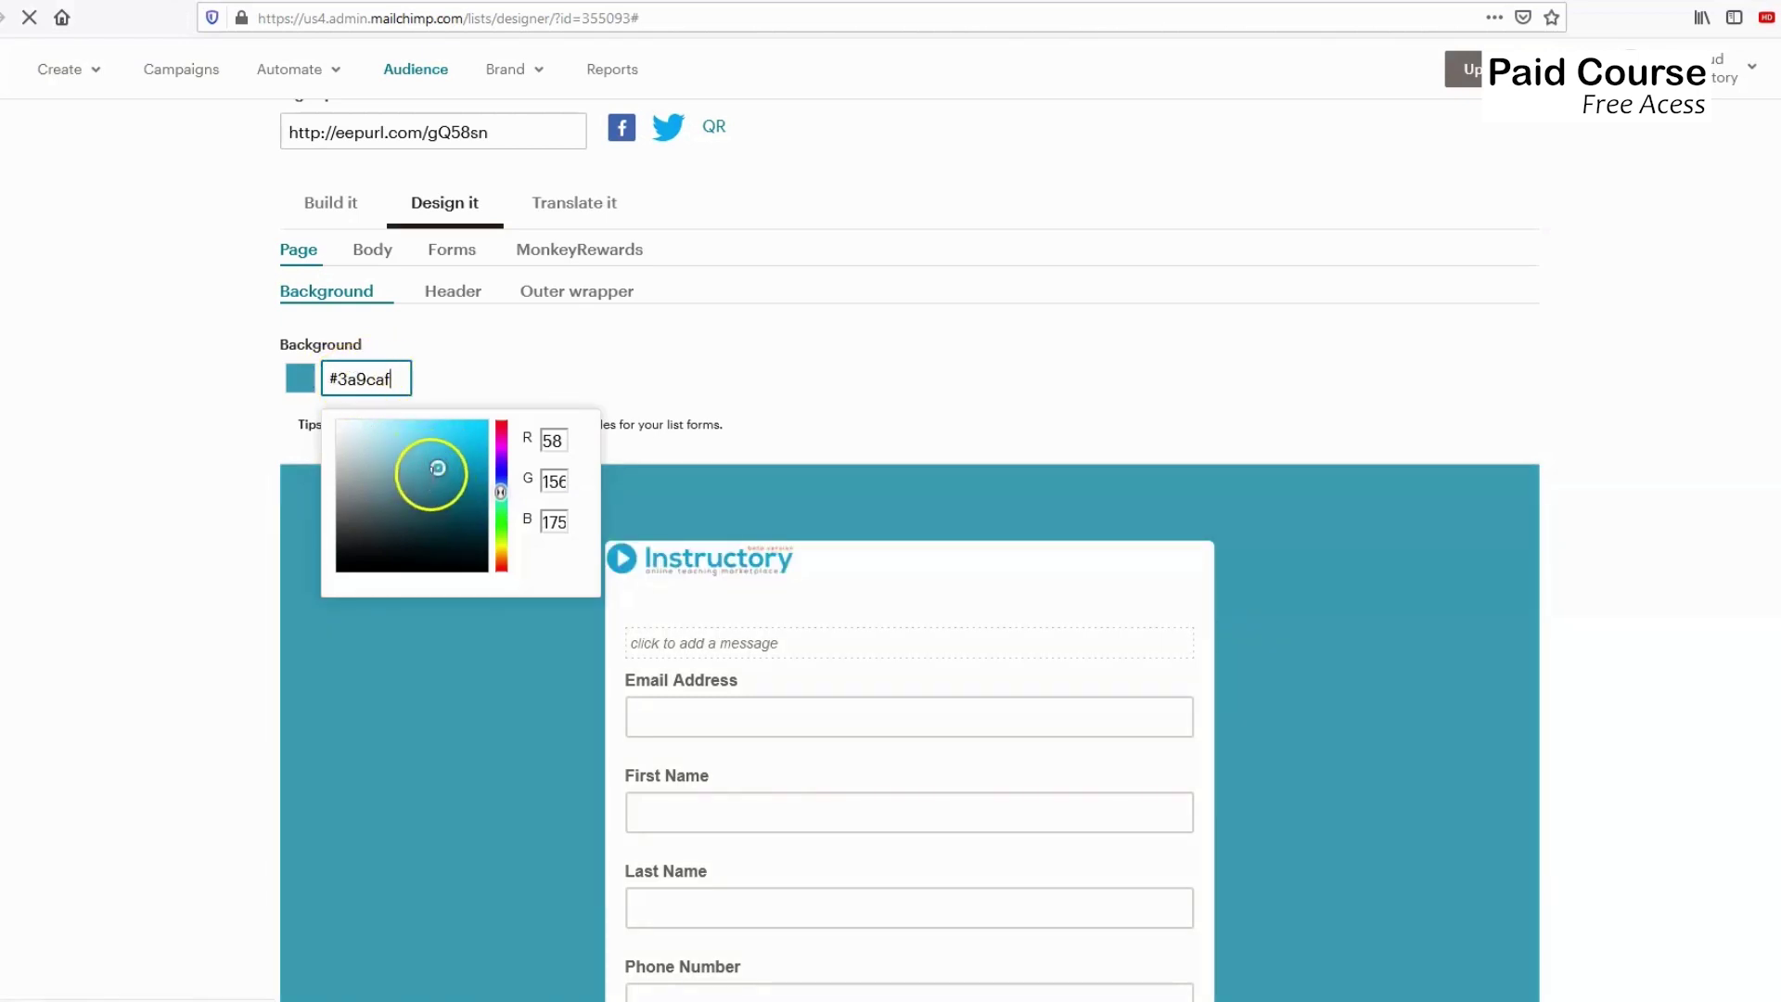
pyautogui.click(359, 383)
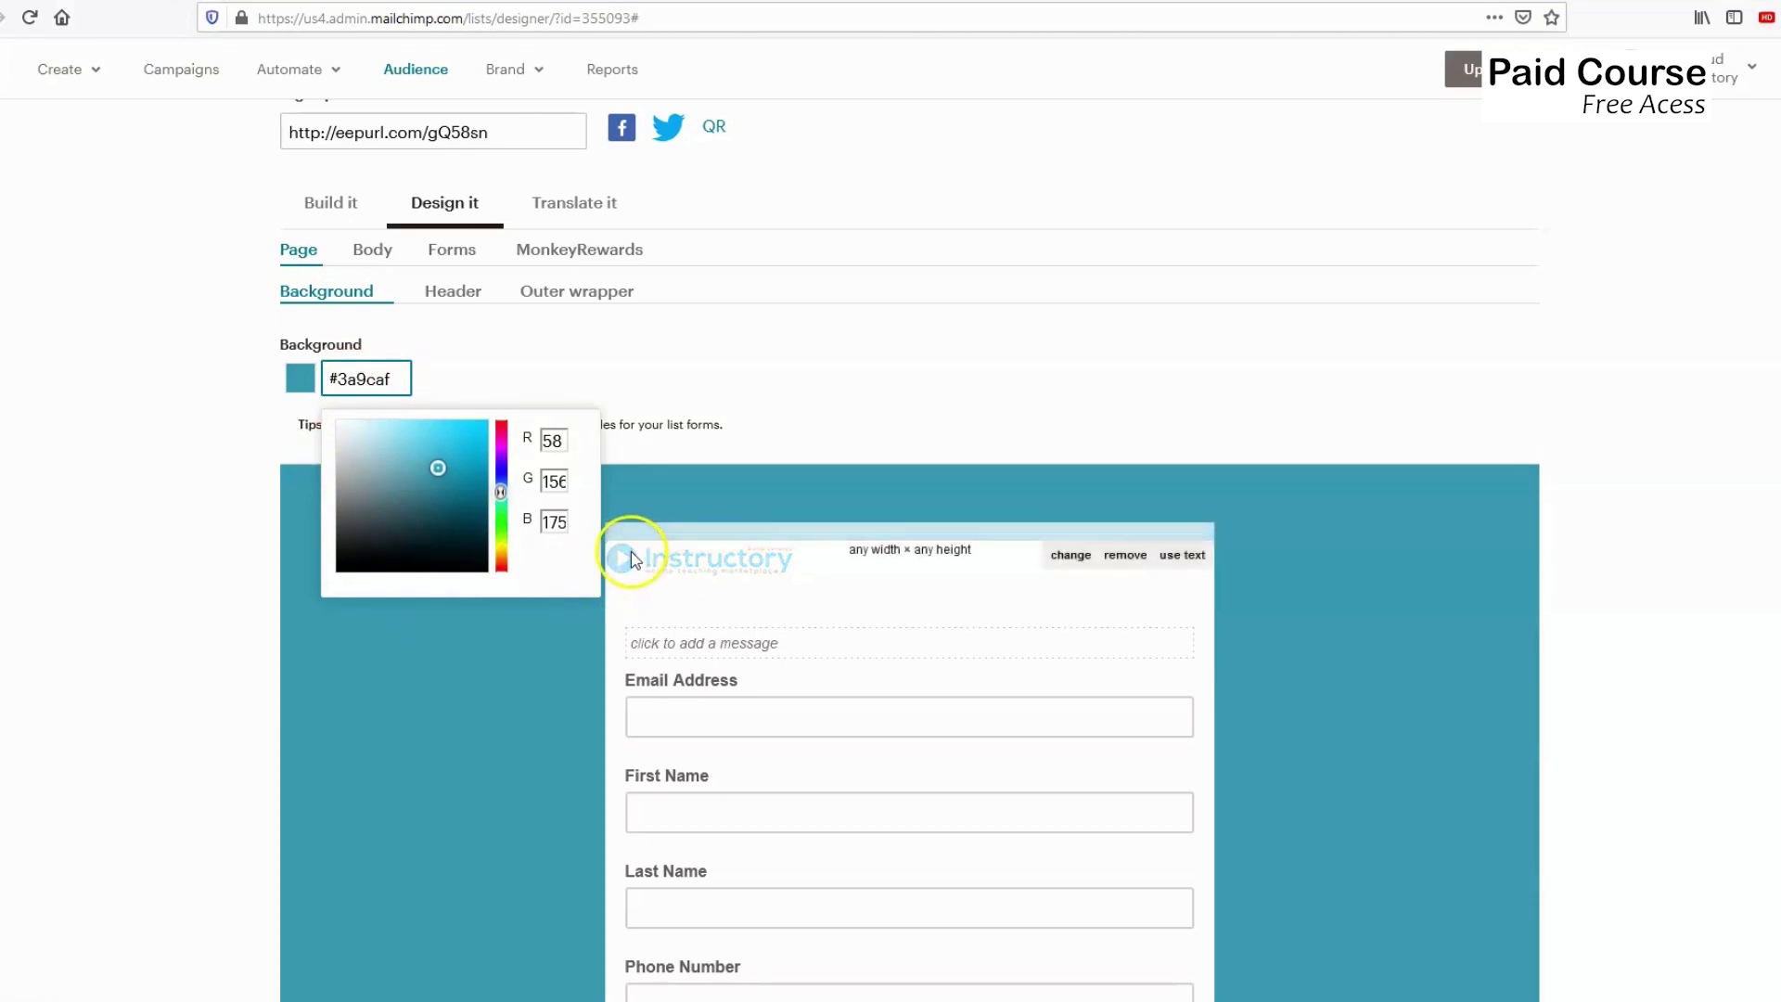
pyautogui.click(456, 449)
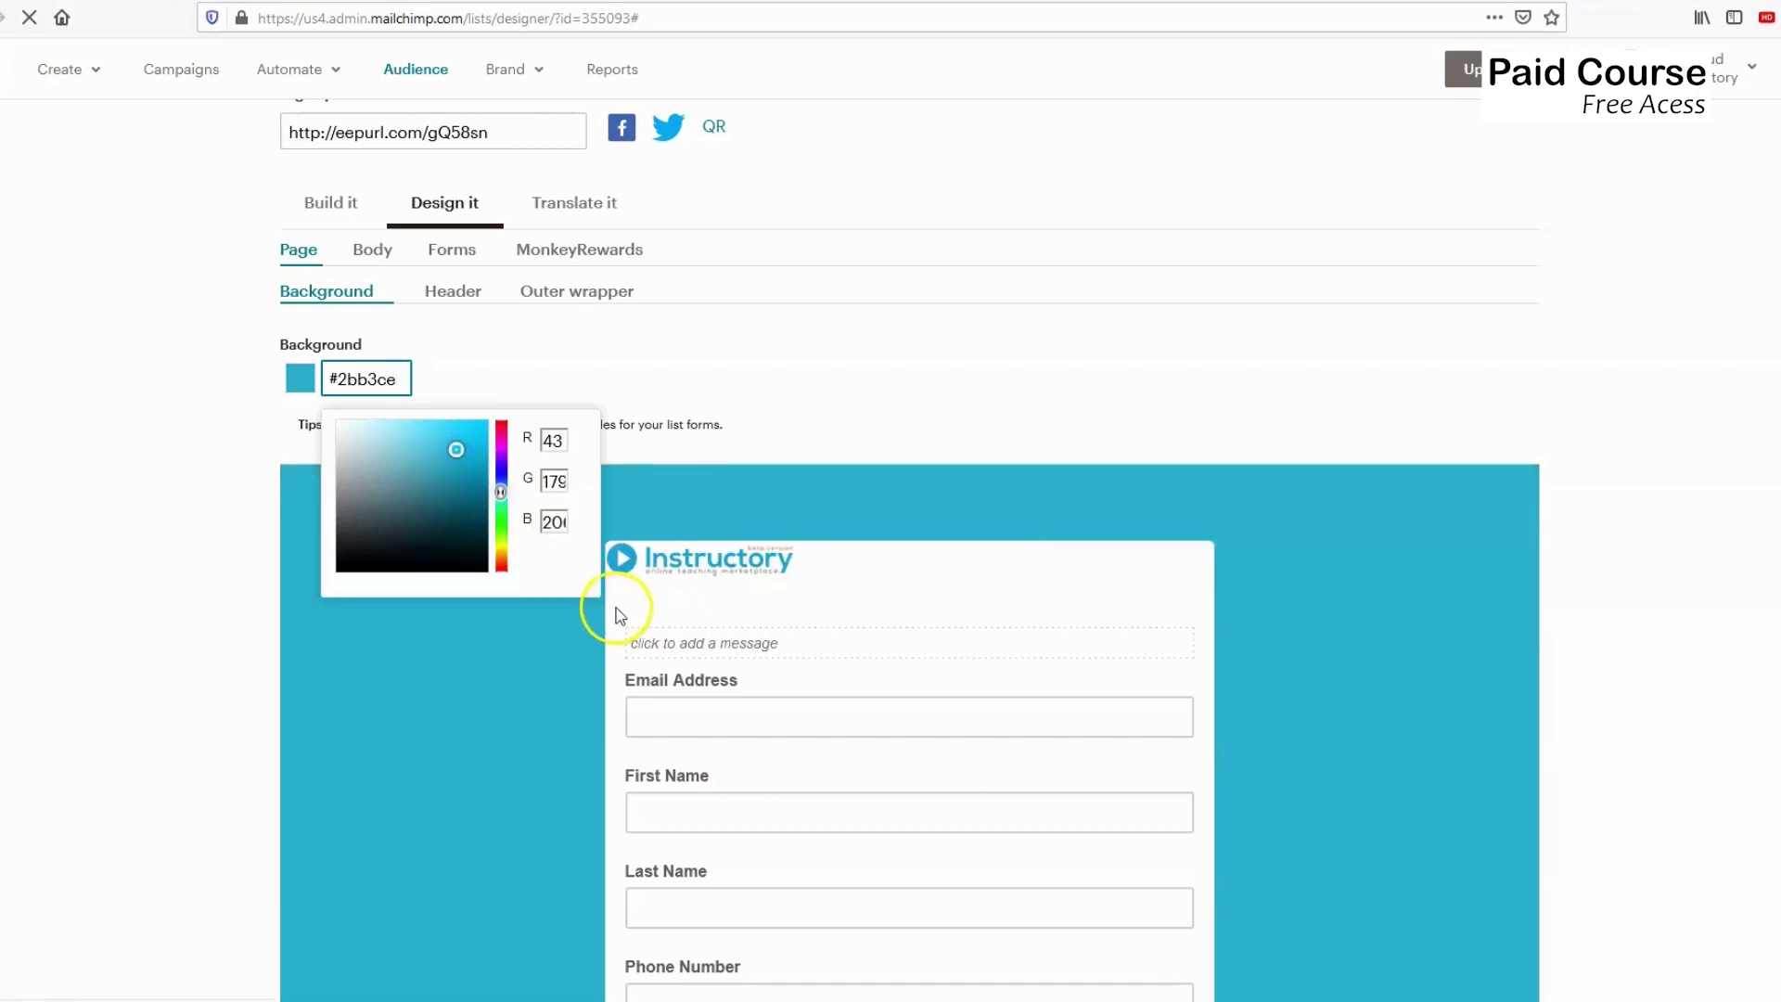
pyautogui.moveTo(630, 568)
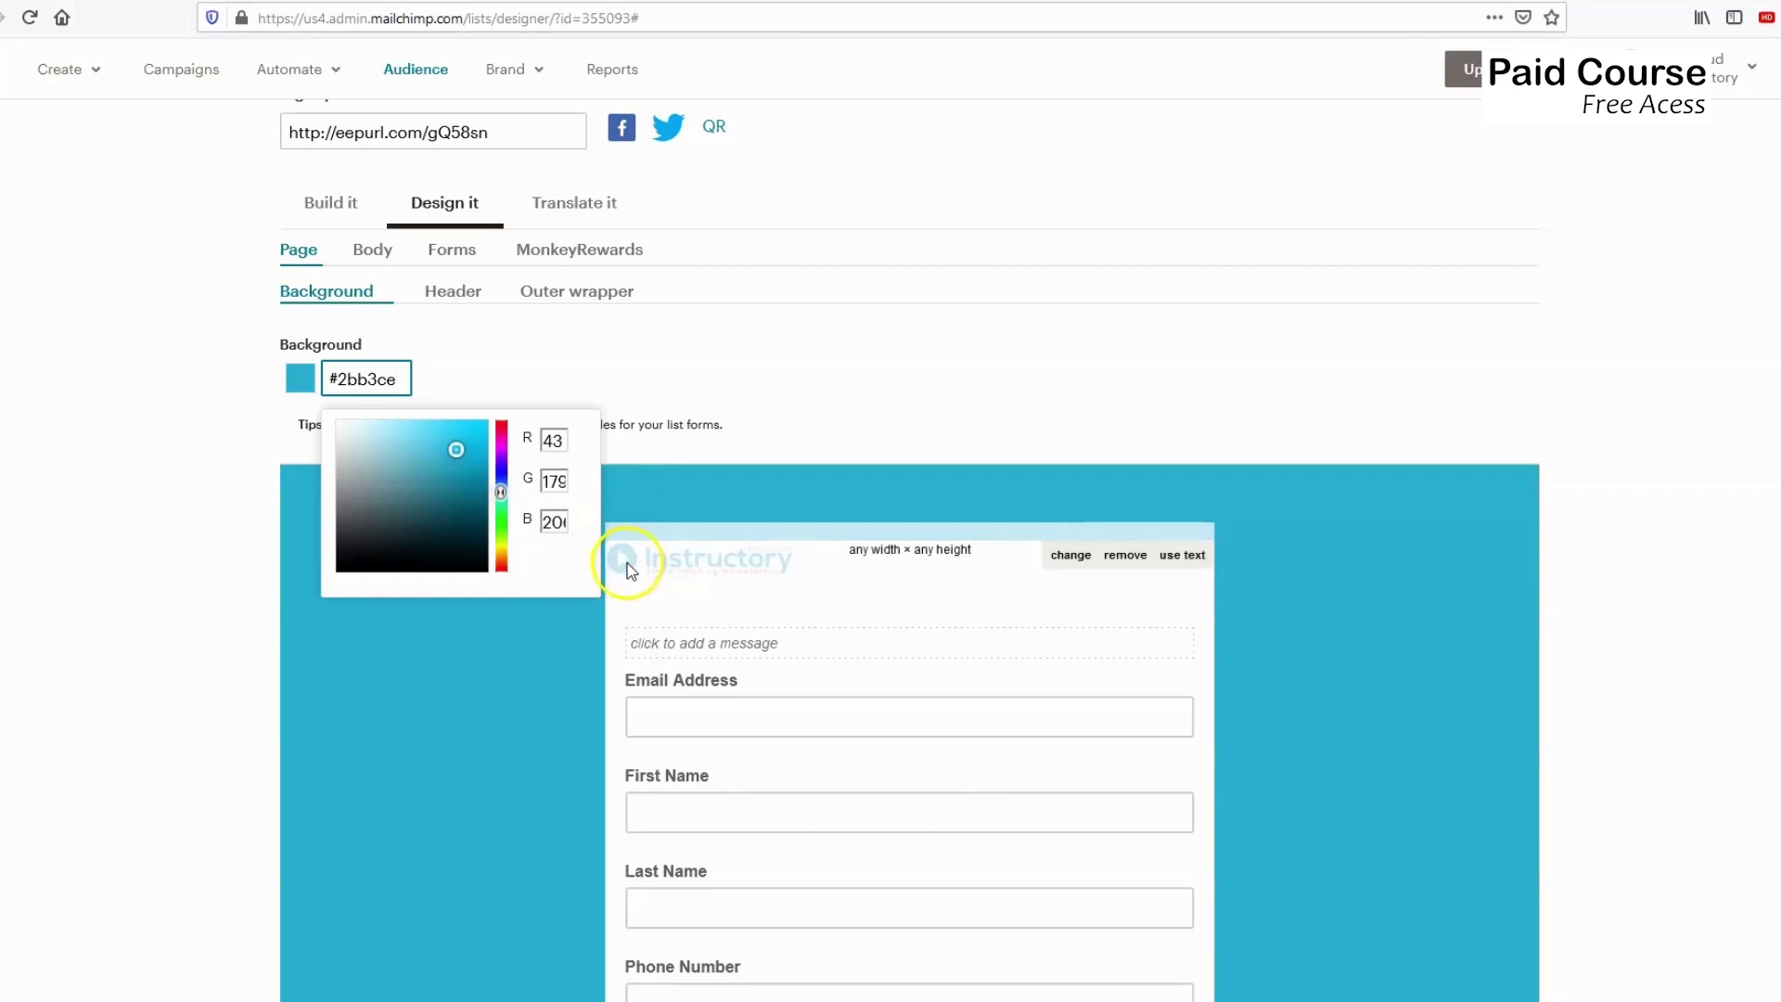
pyautogui.click(573, 635)
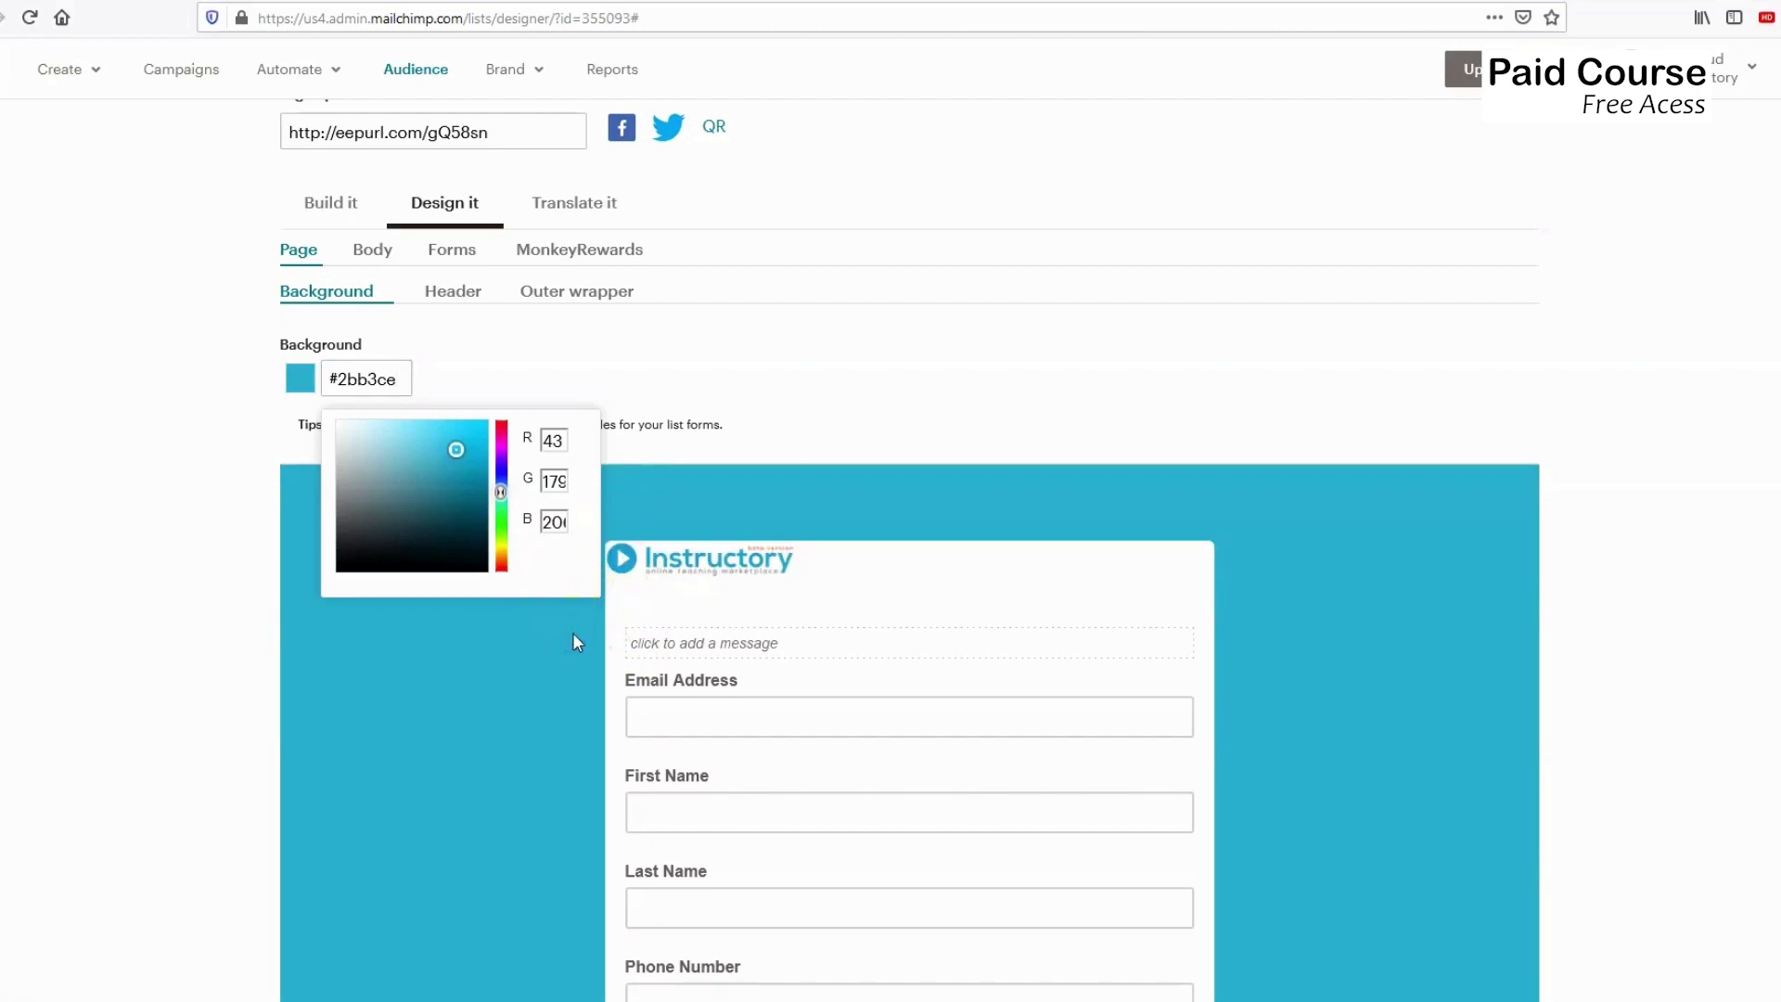
pyautogui.click(573, 634)
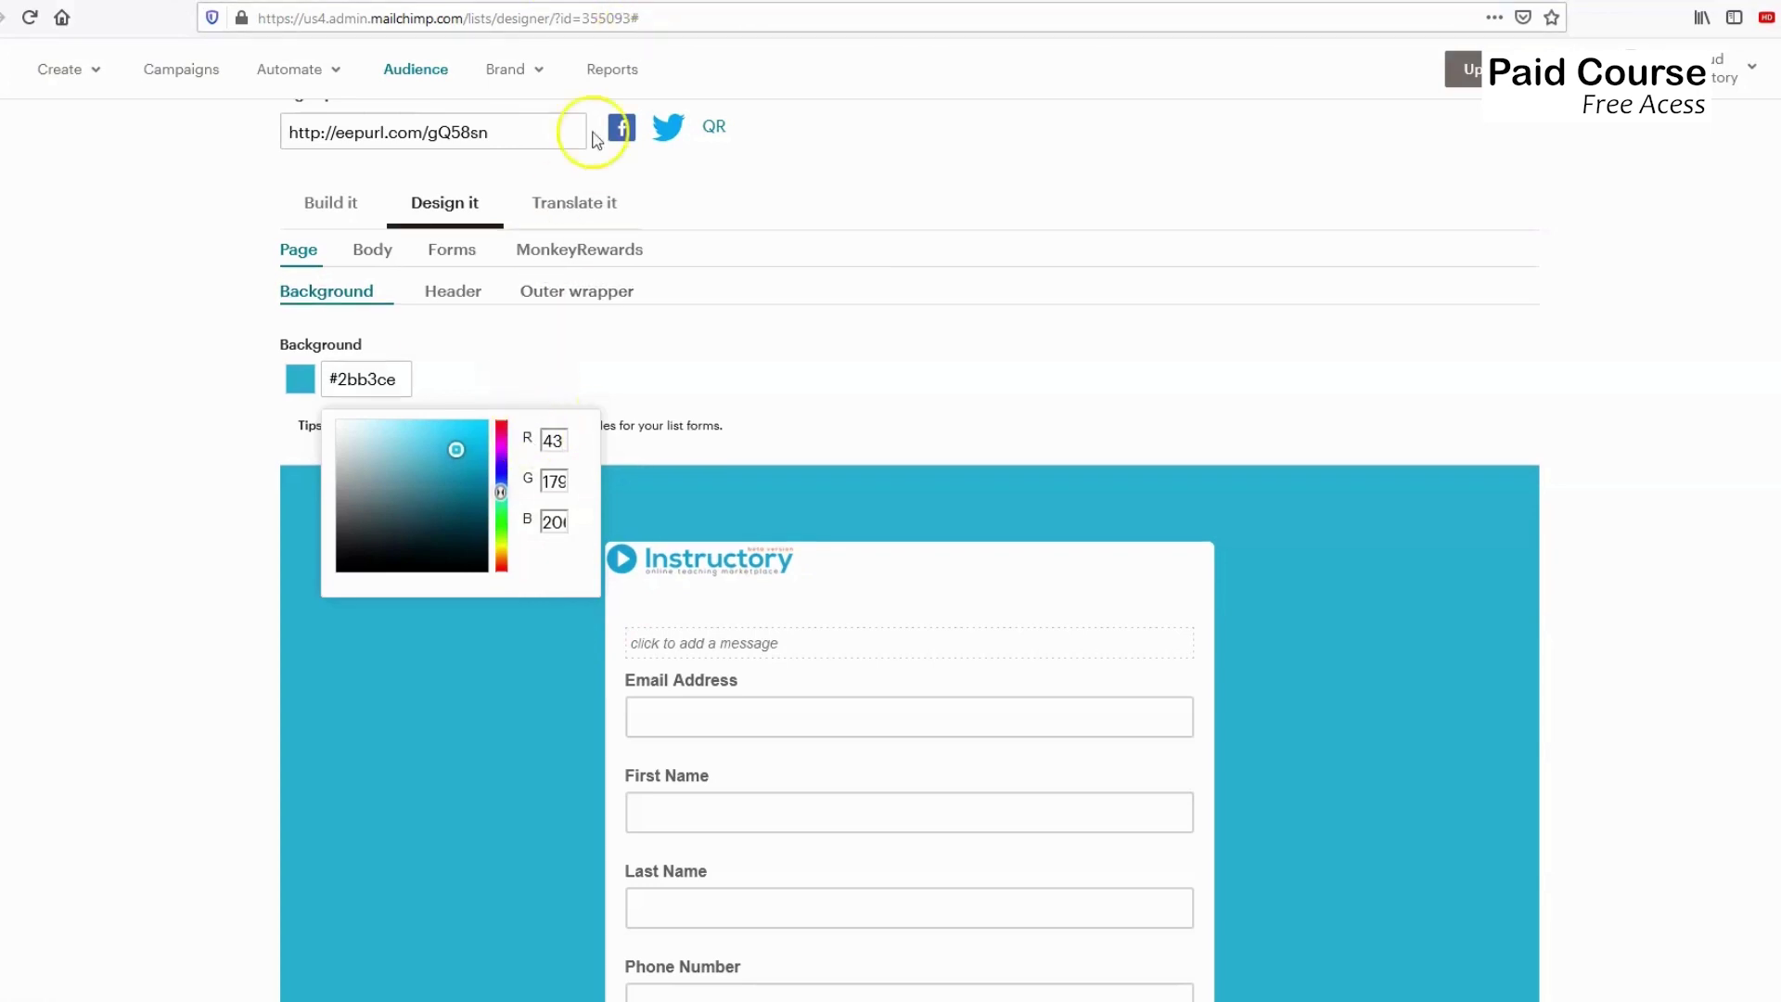
# In a new browser tab, search Google for 'pixie color picker'.
pyautogui.click(649, 2)
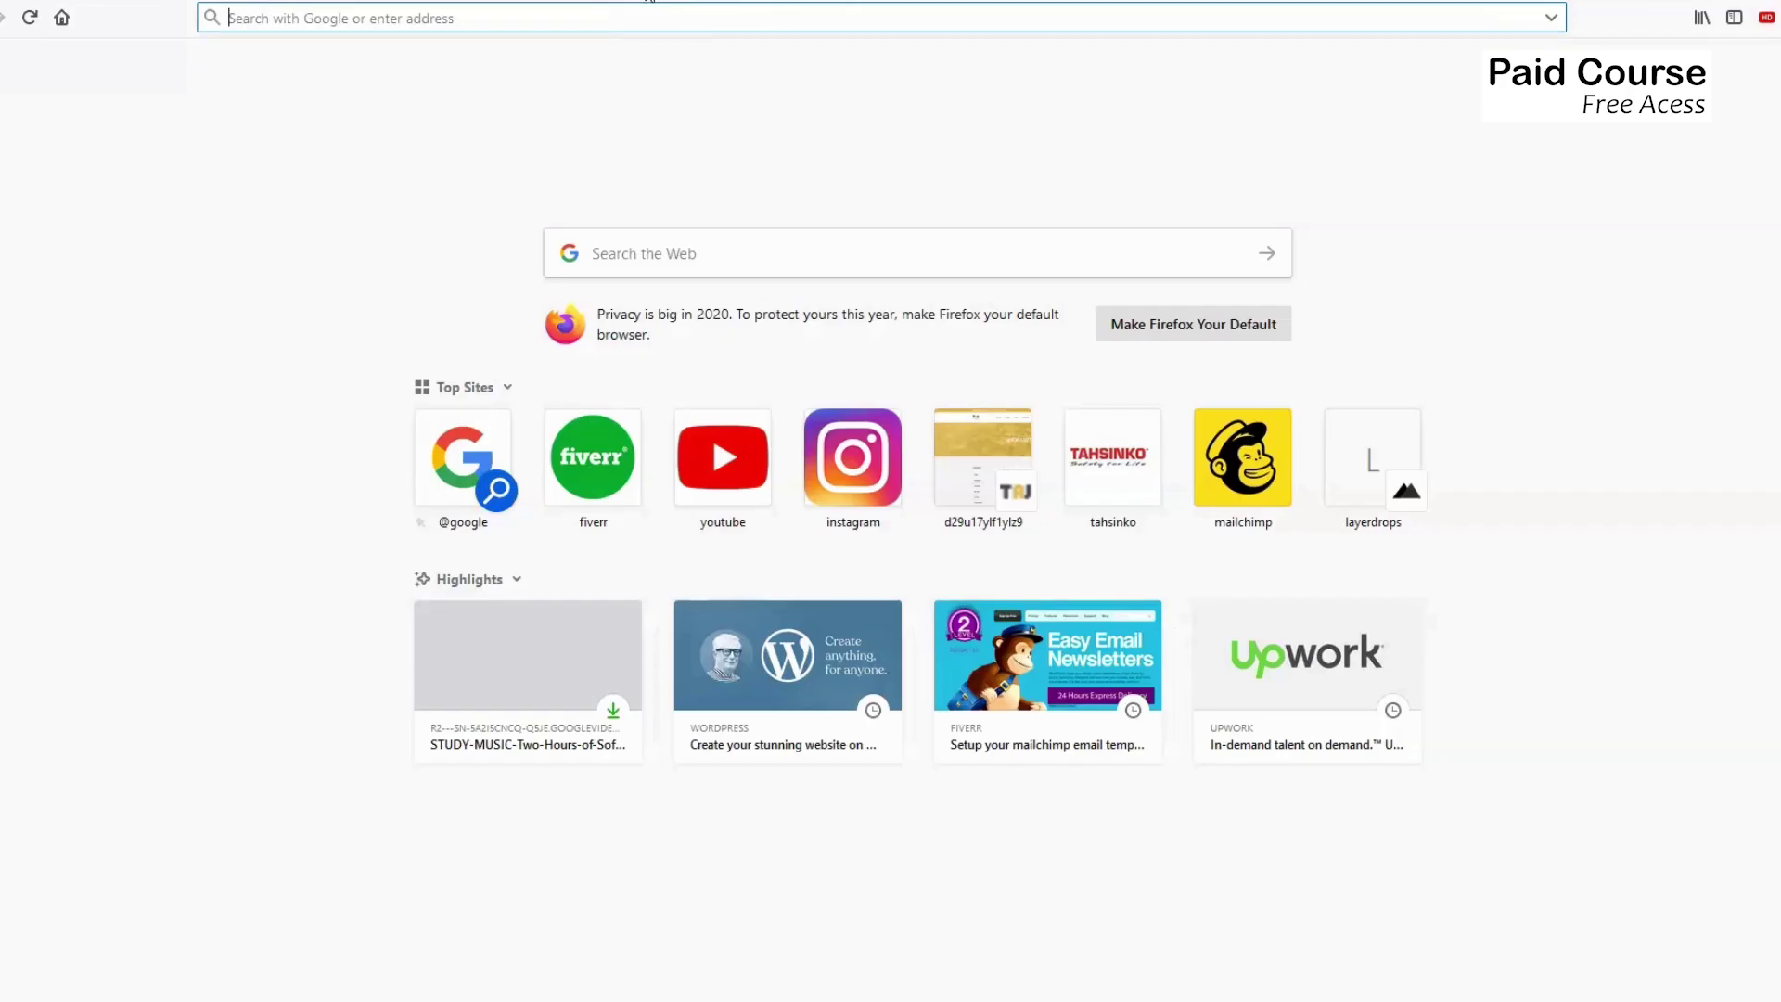
pyautogui.click(640, 14)
pyautogui.write('pixie')
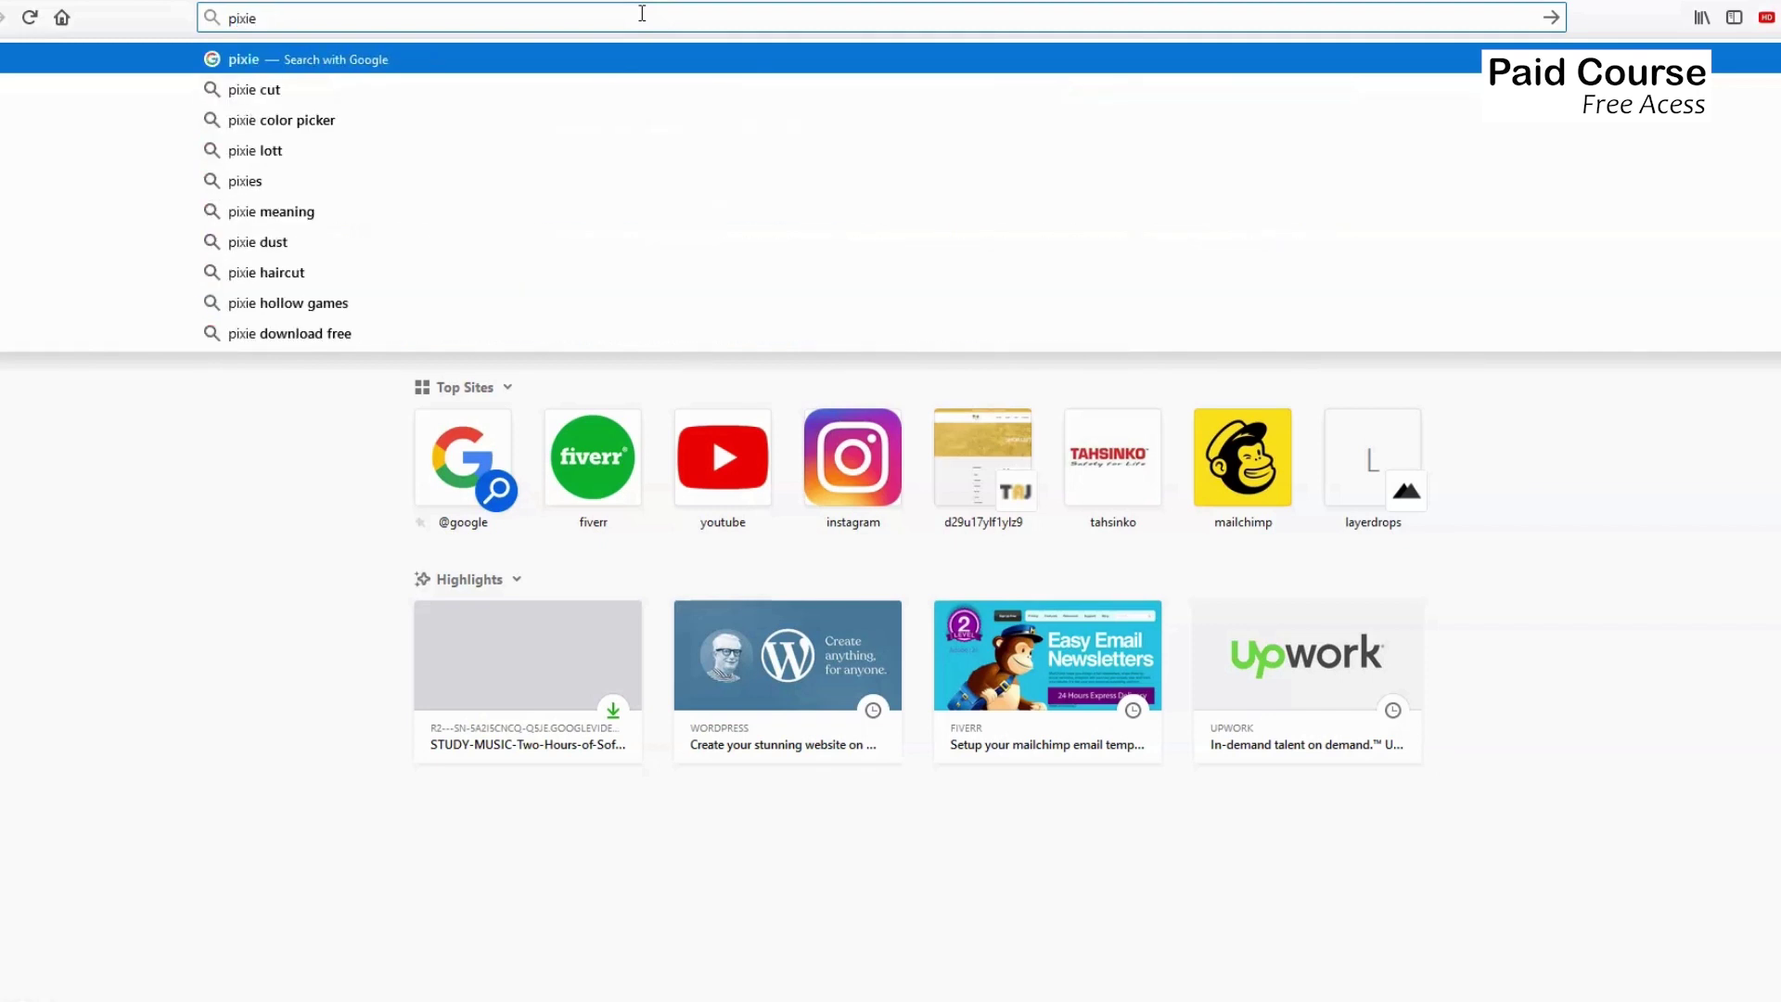
pyautogui.click(266, 124)
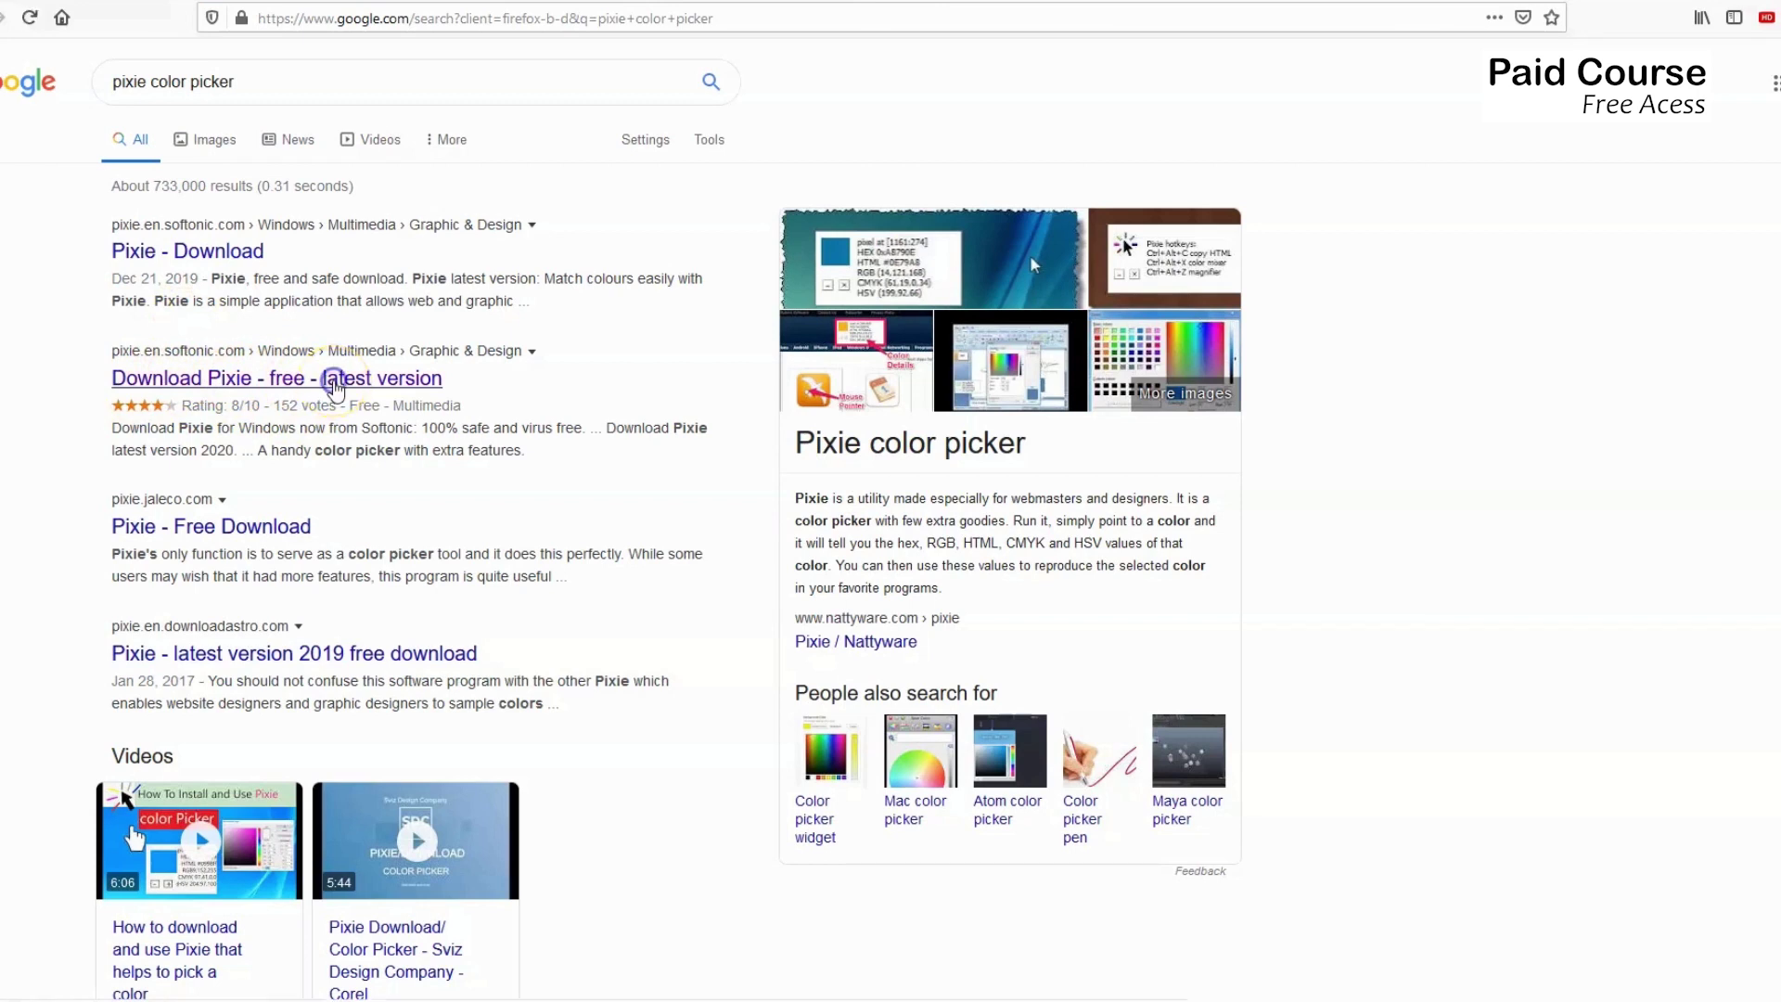
# Open Pixie's Softonic download page and dismiss the download reminder popup.
pyautogui.click(336, 390)
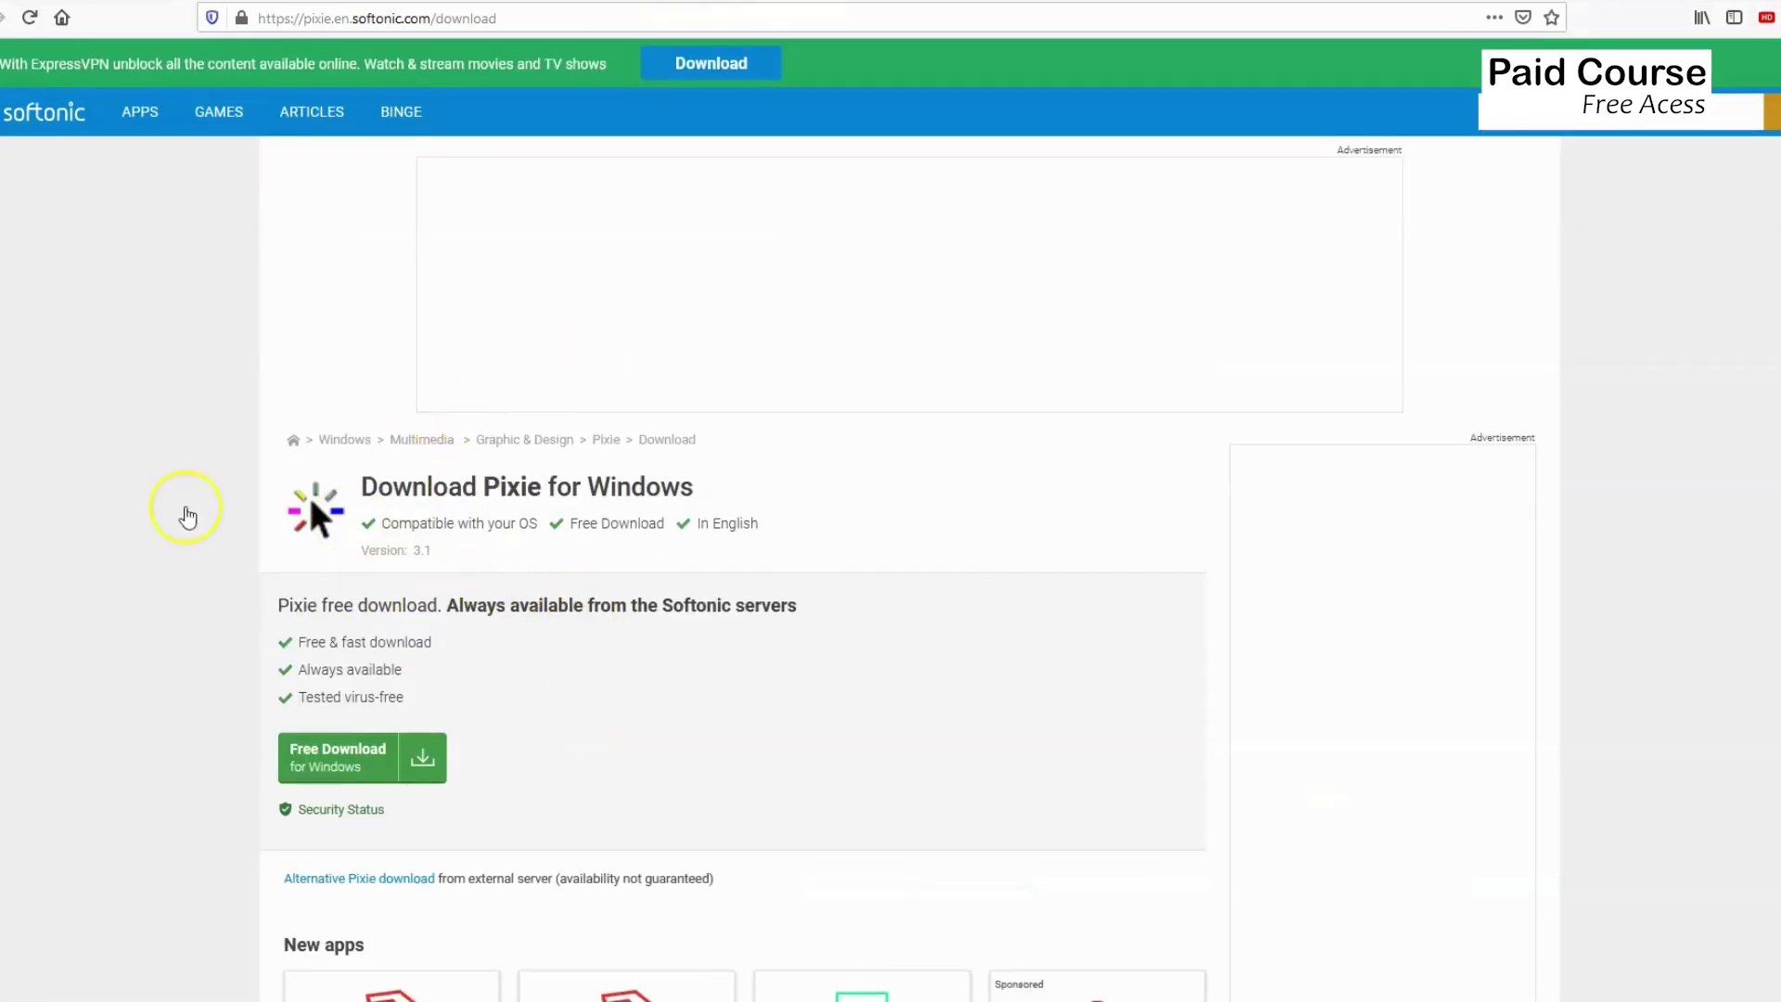
pyautogui.moveTo(581, 8)
pyautogui.click(1151, 363)
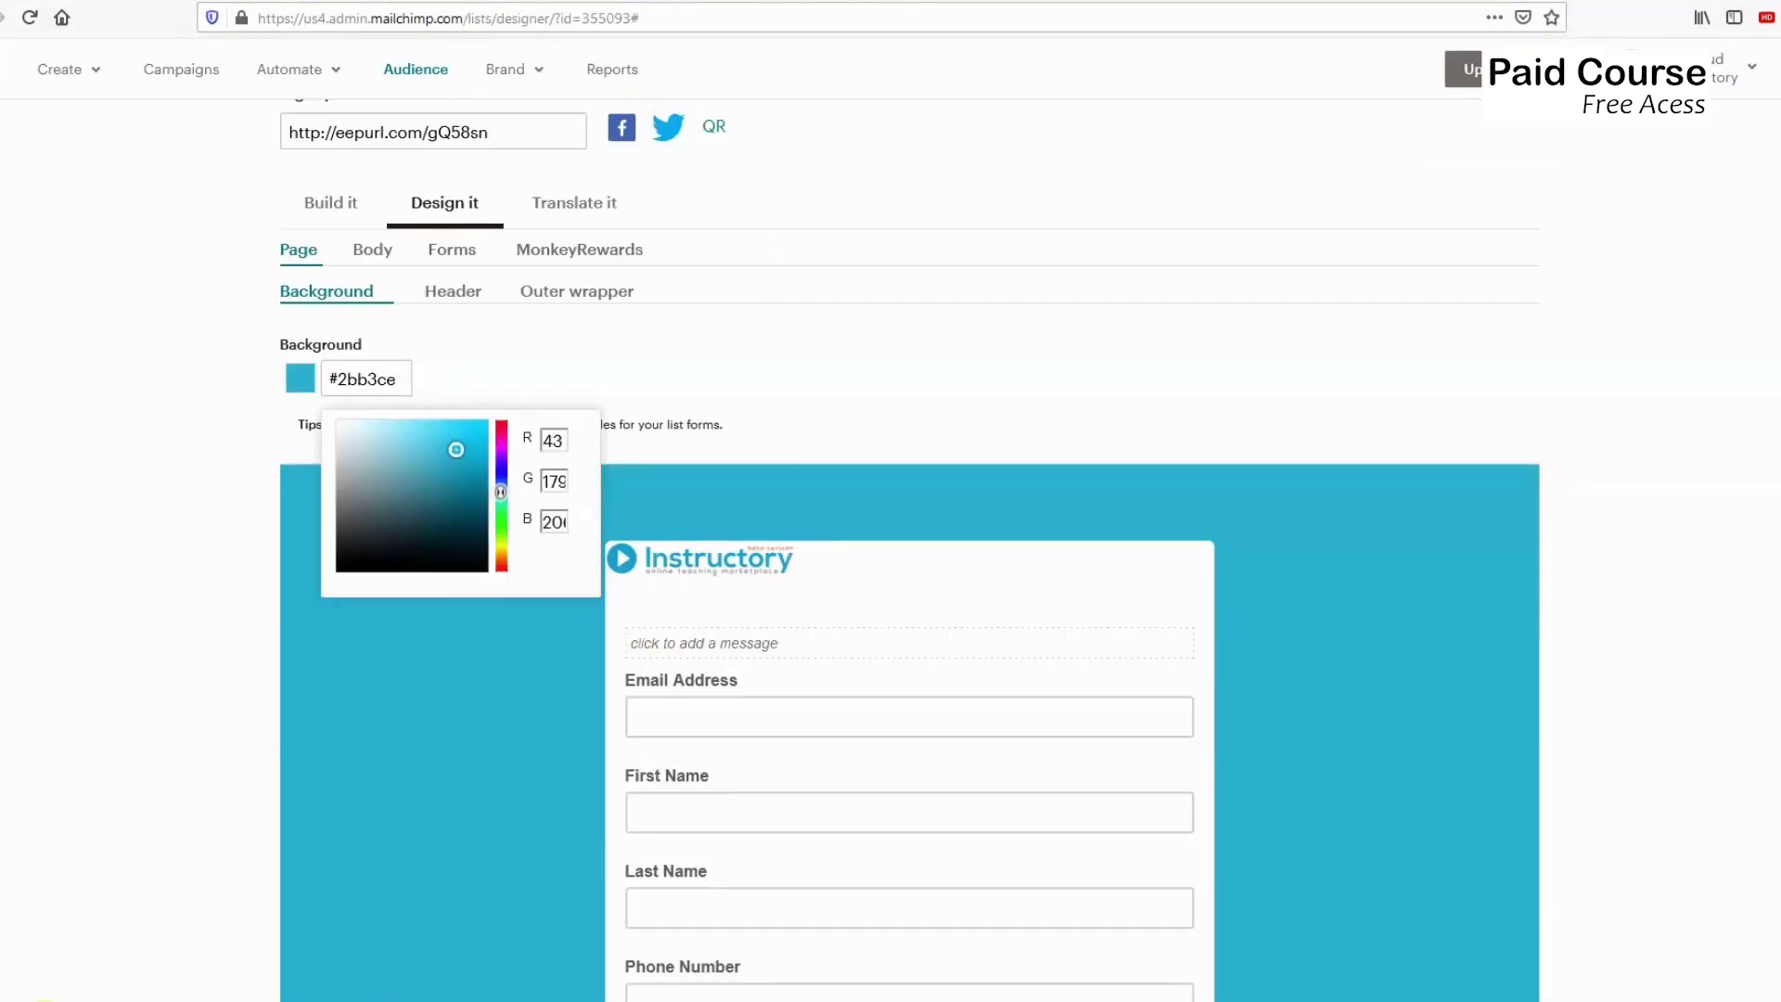
# Find pixie.exe through the taskbar search and run it over the form designer.
pyautogui.click(102, 990)
pyautogui.write('paint')
pyautogui.write('i')
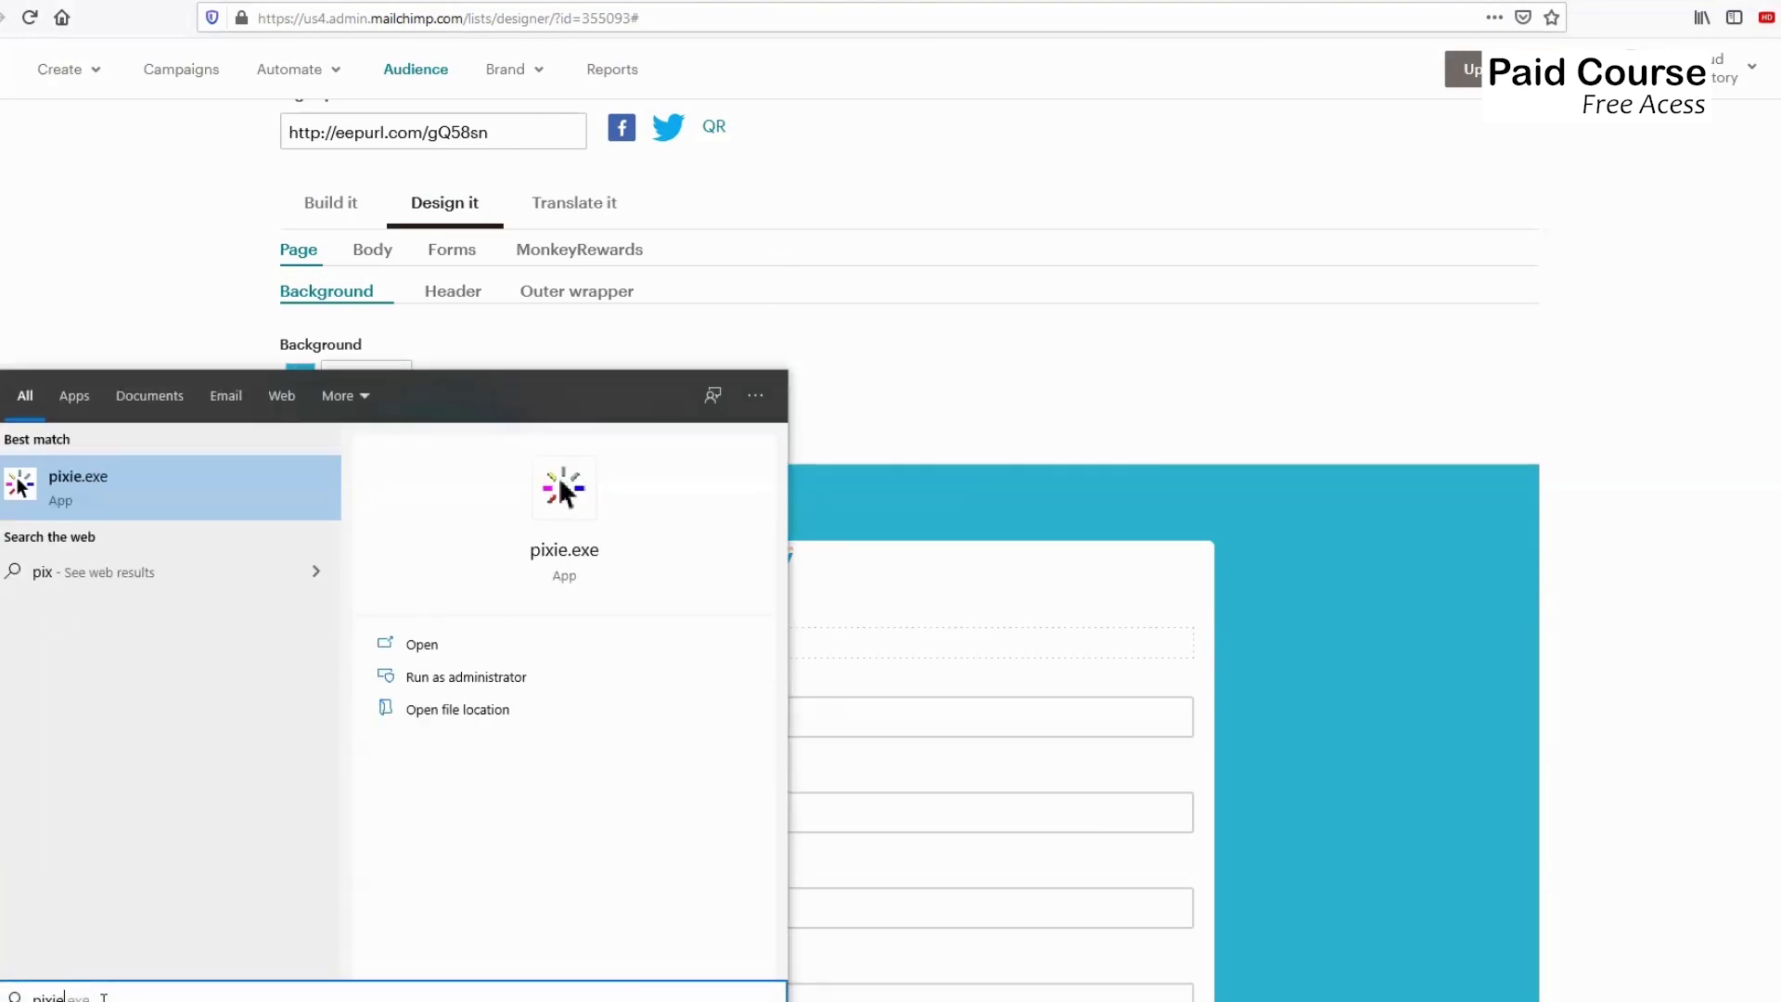
pyautogui.click(107, 475)
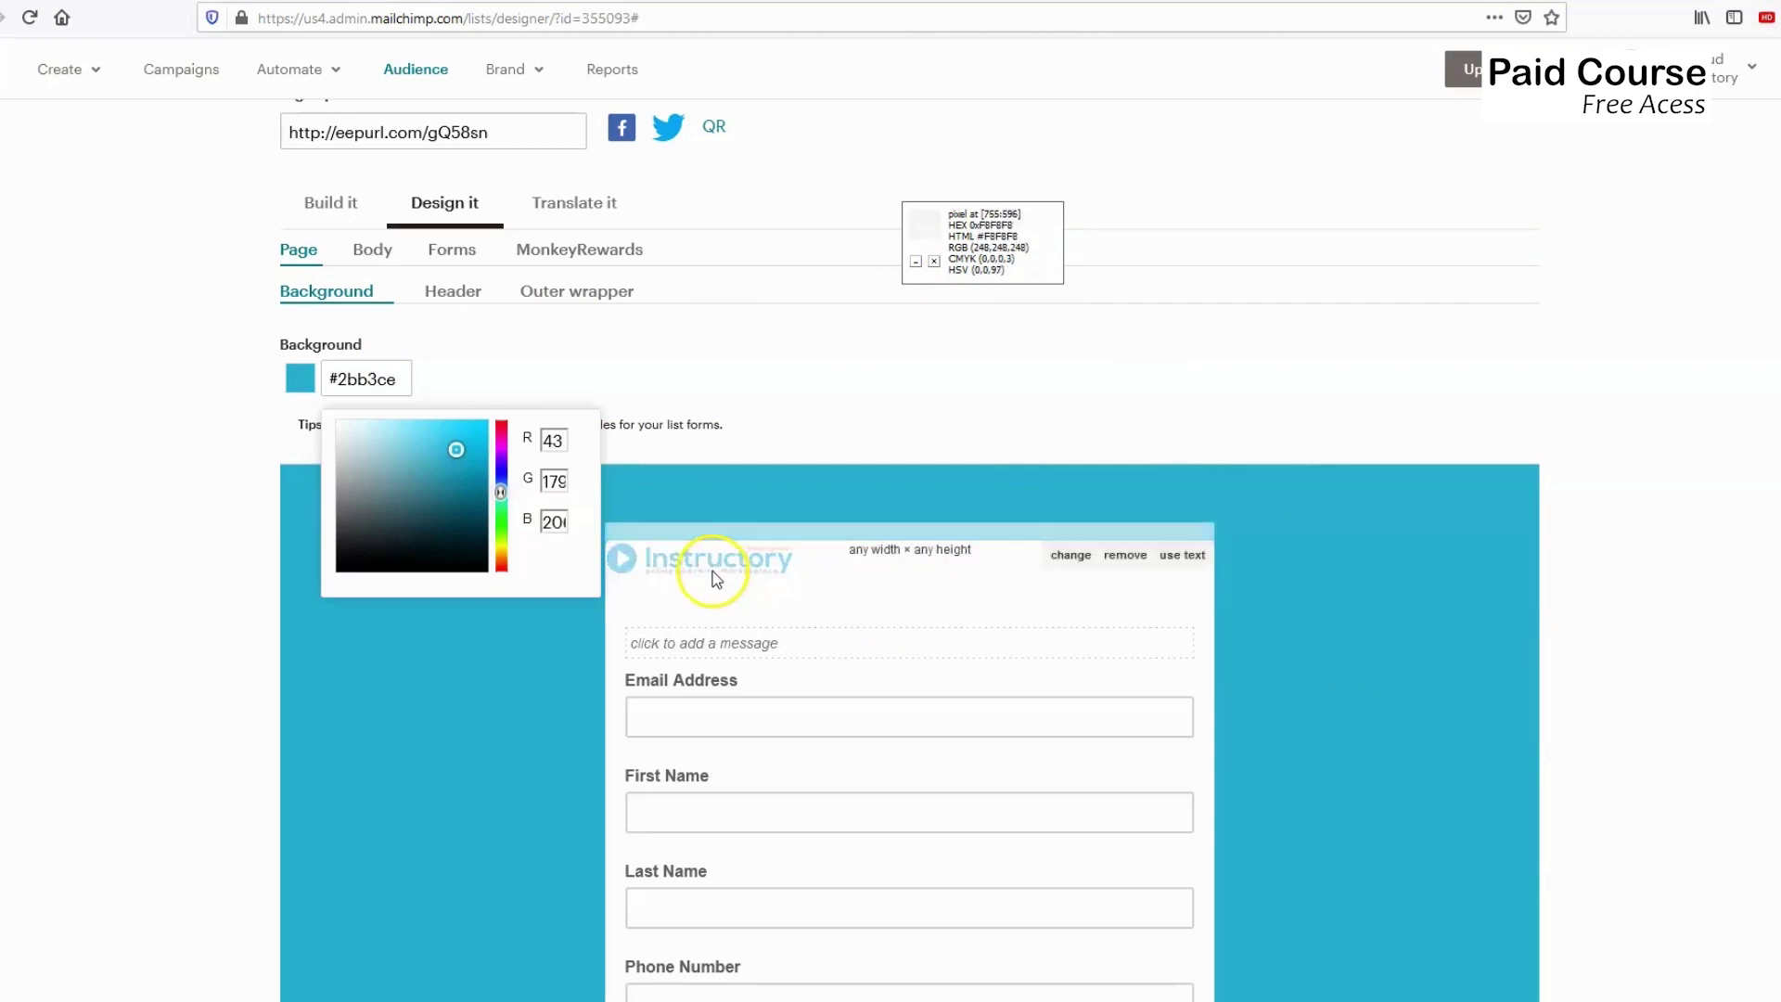
# Set the page background to muted blue-grey #6095a0 and start replacing the header logo.
pyautogui.moveTo(387, 514); pyautogui.dragTo(397, 477)
pyautogui.click(442, 653)
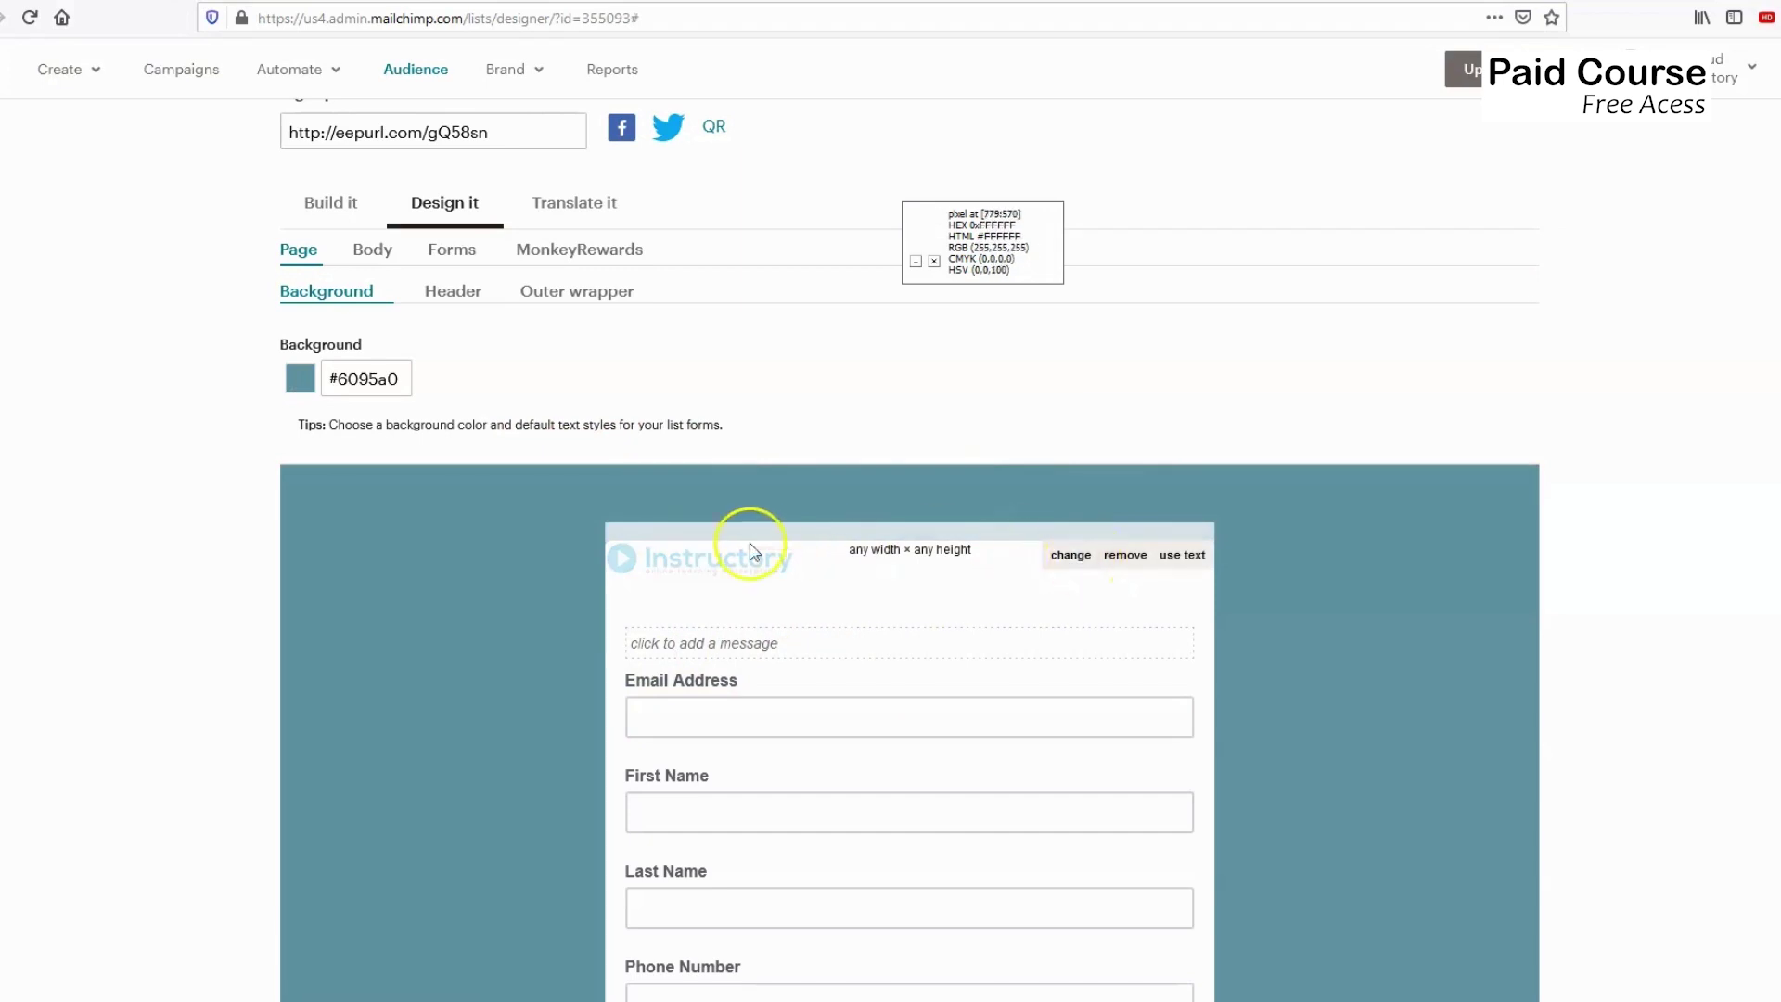
pyautogui.click(1070, 556)
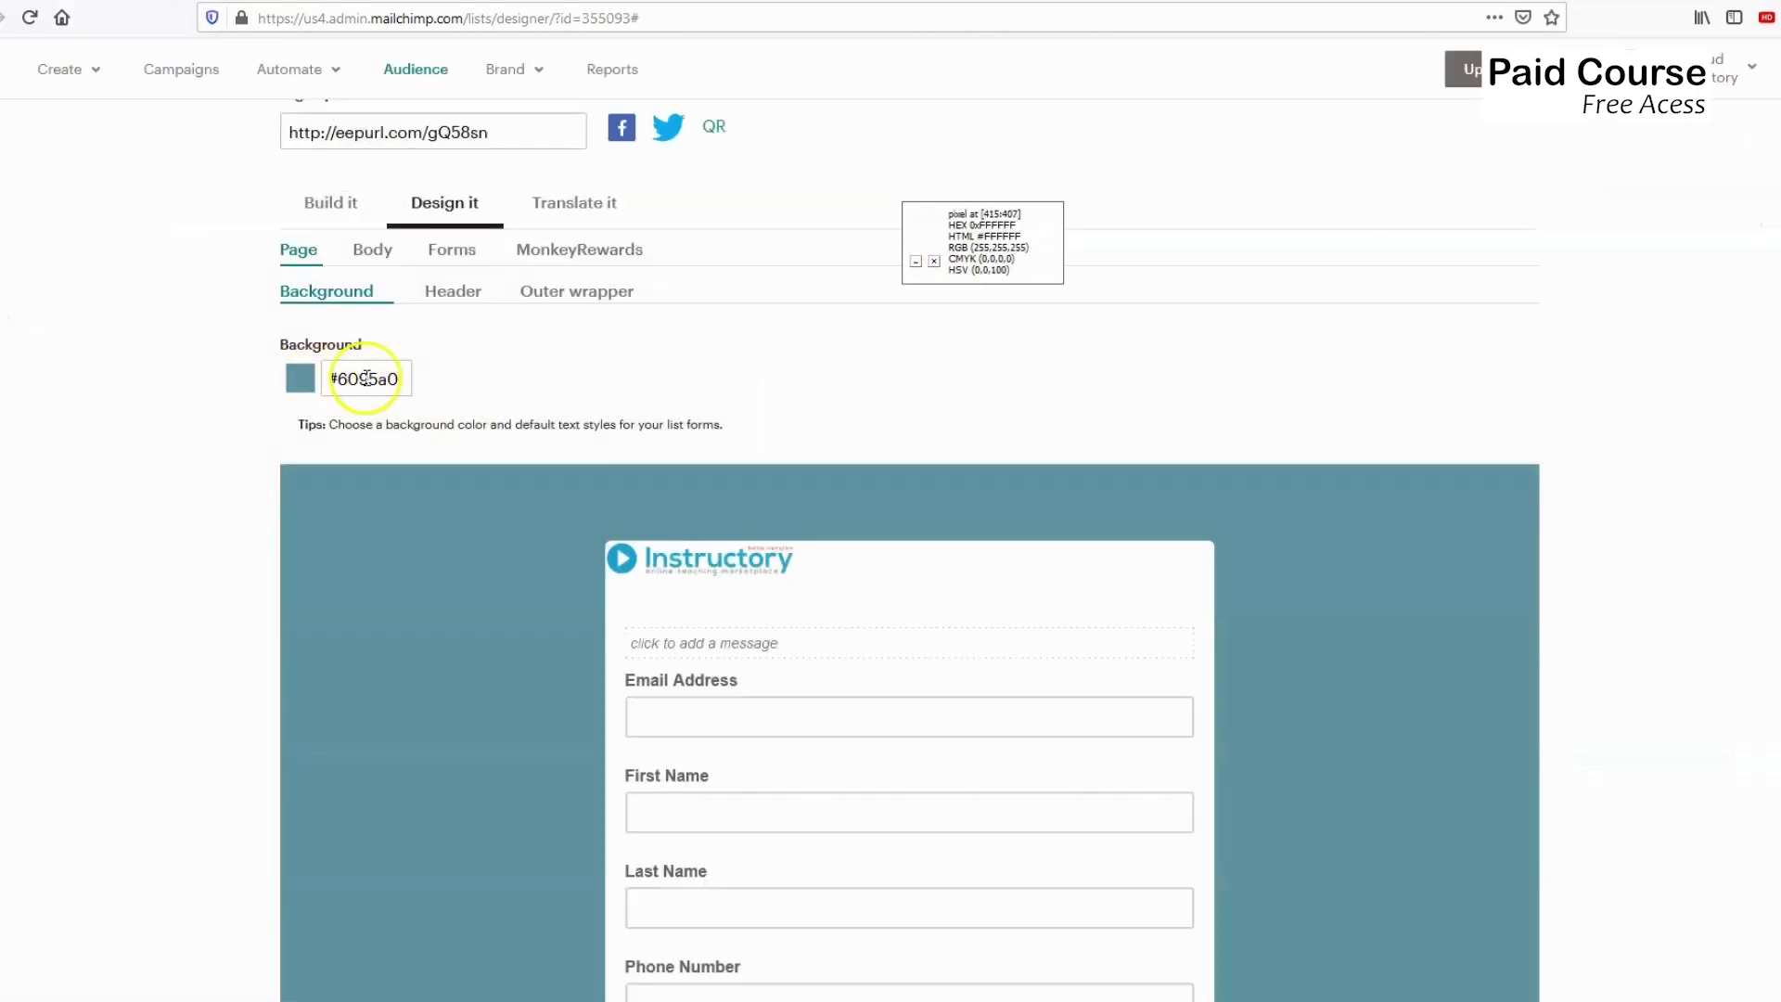
# Paste #53BADC as the page background colour and apply it.
pyautogui.click(367, 379)
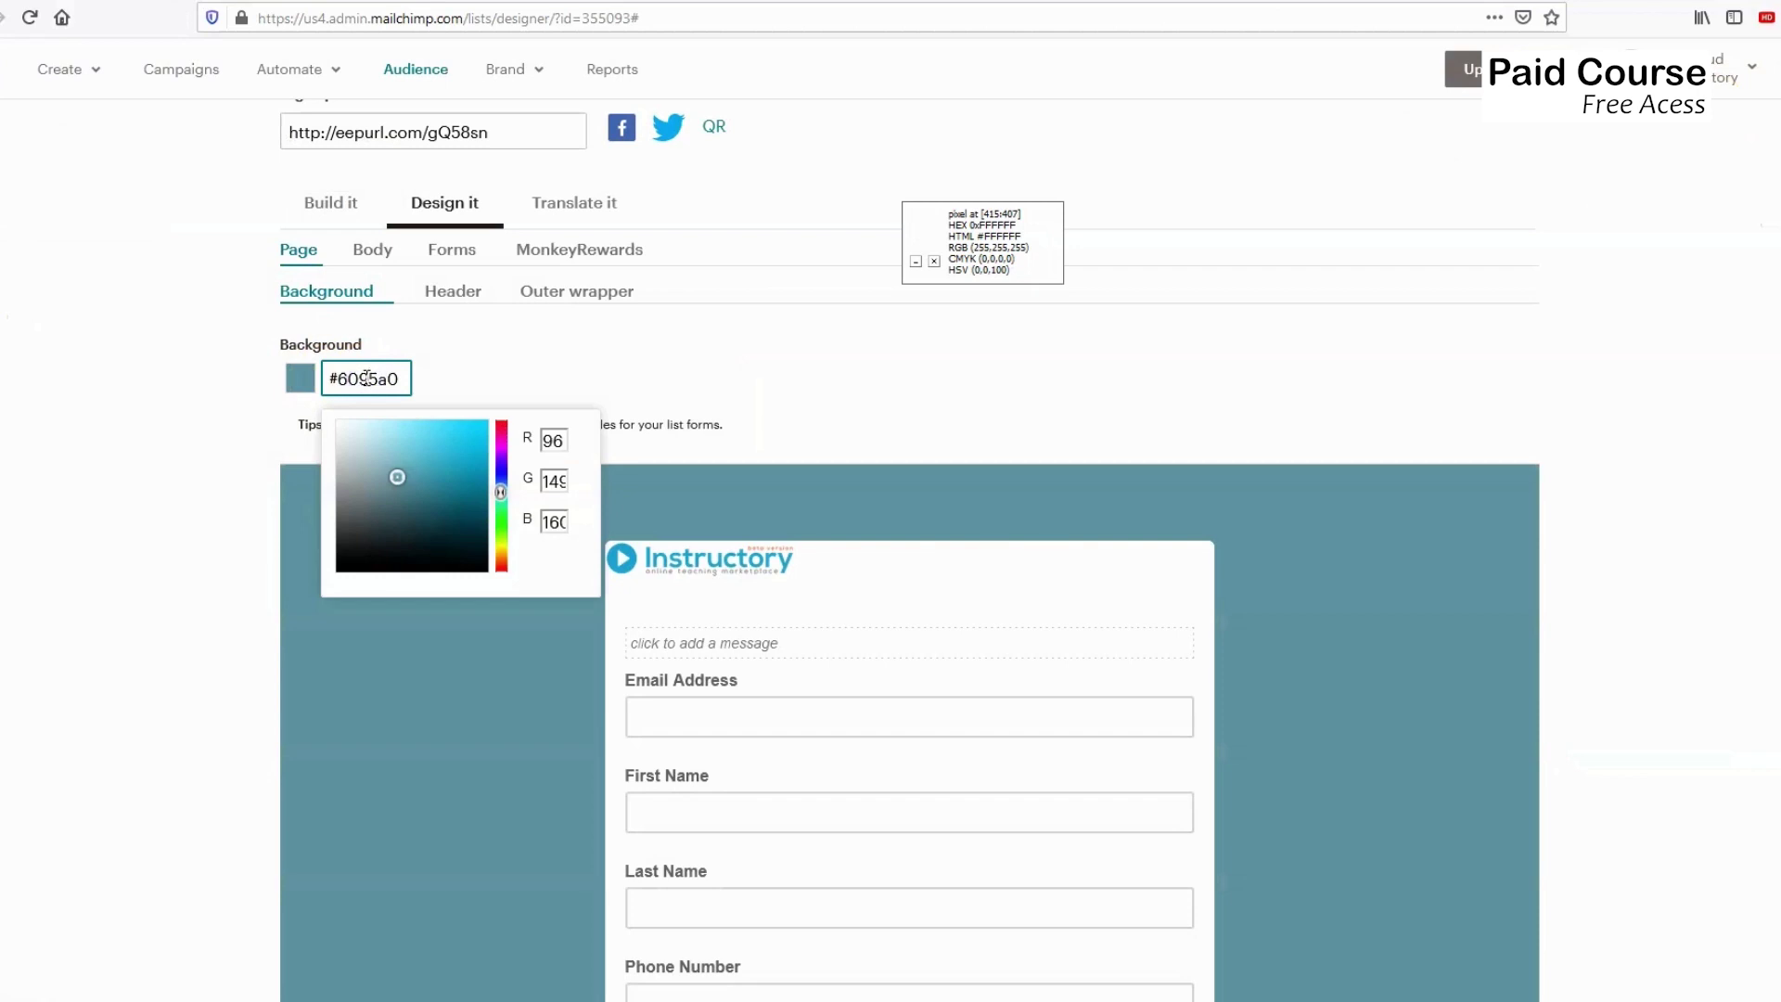
pyautogui.write('#533ADC')
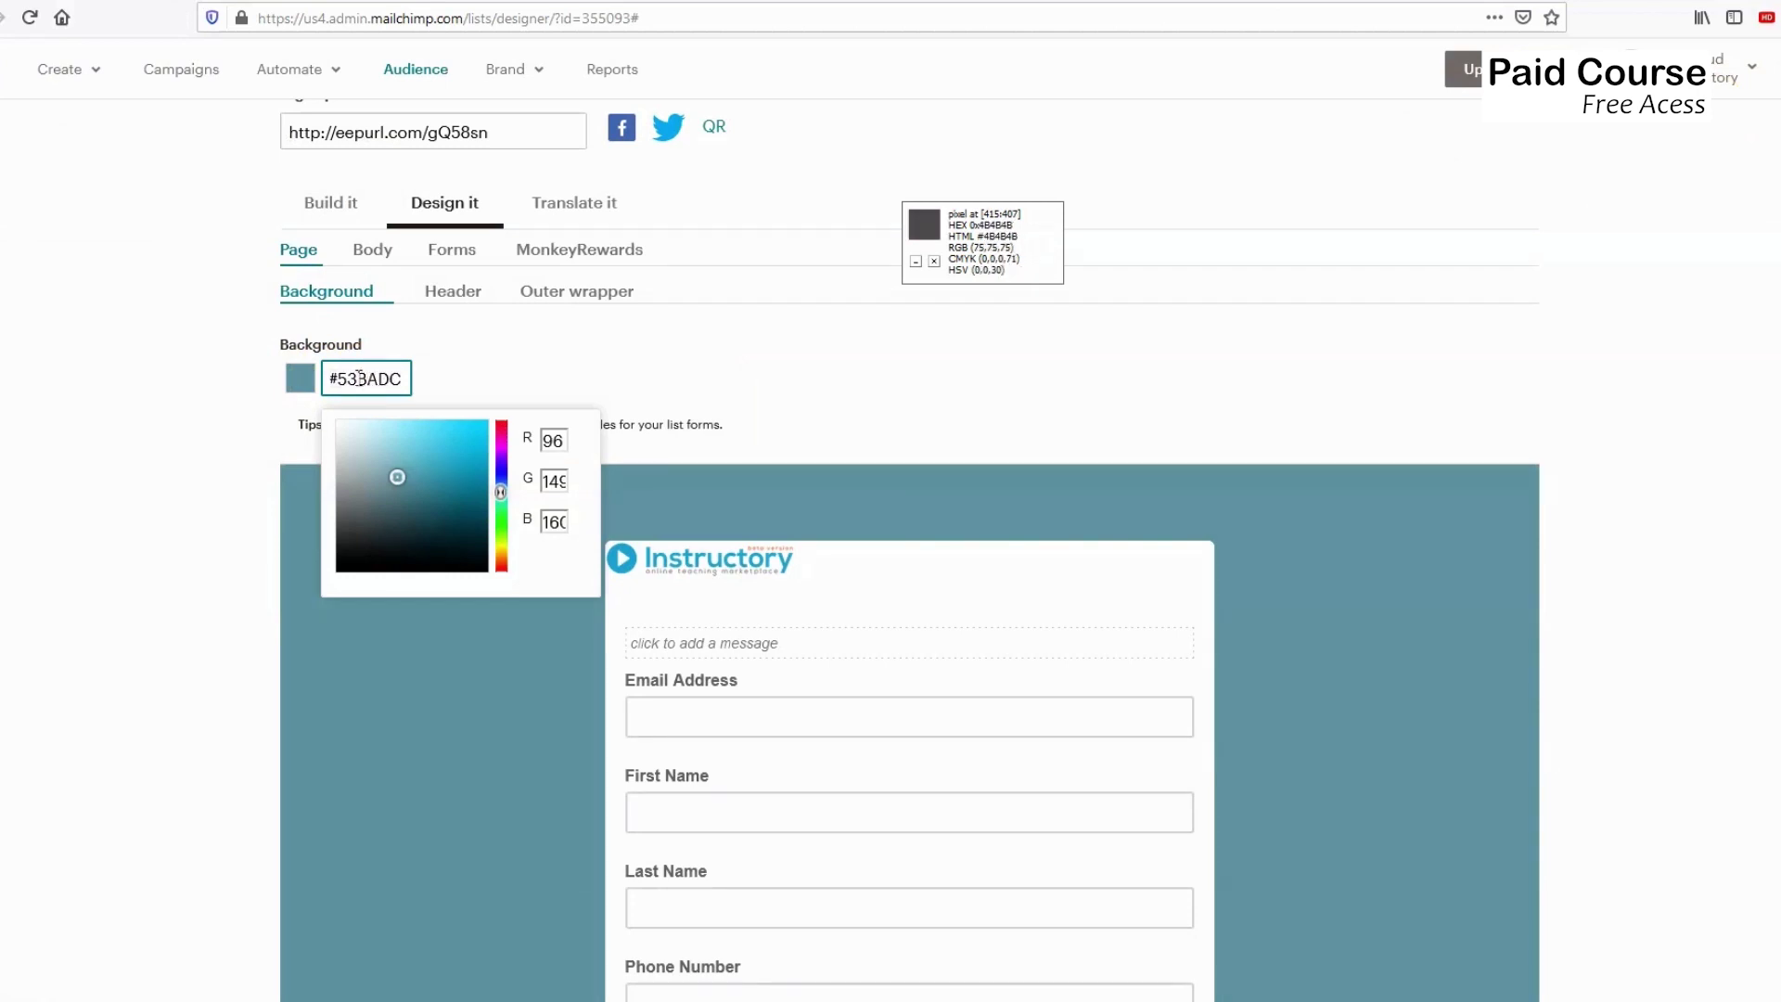
pyautogui.click(534, 368)
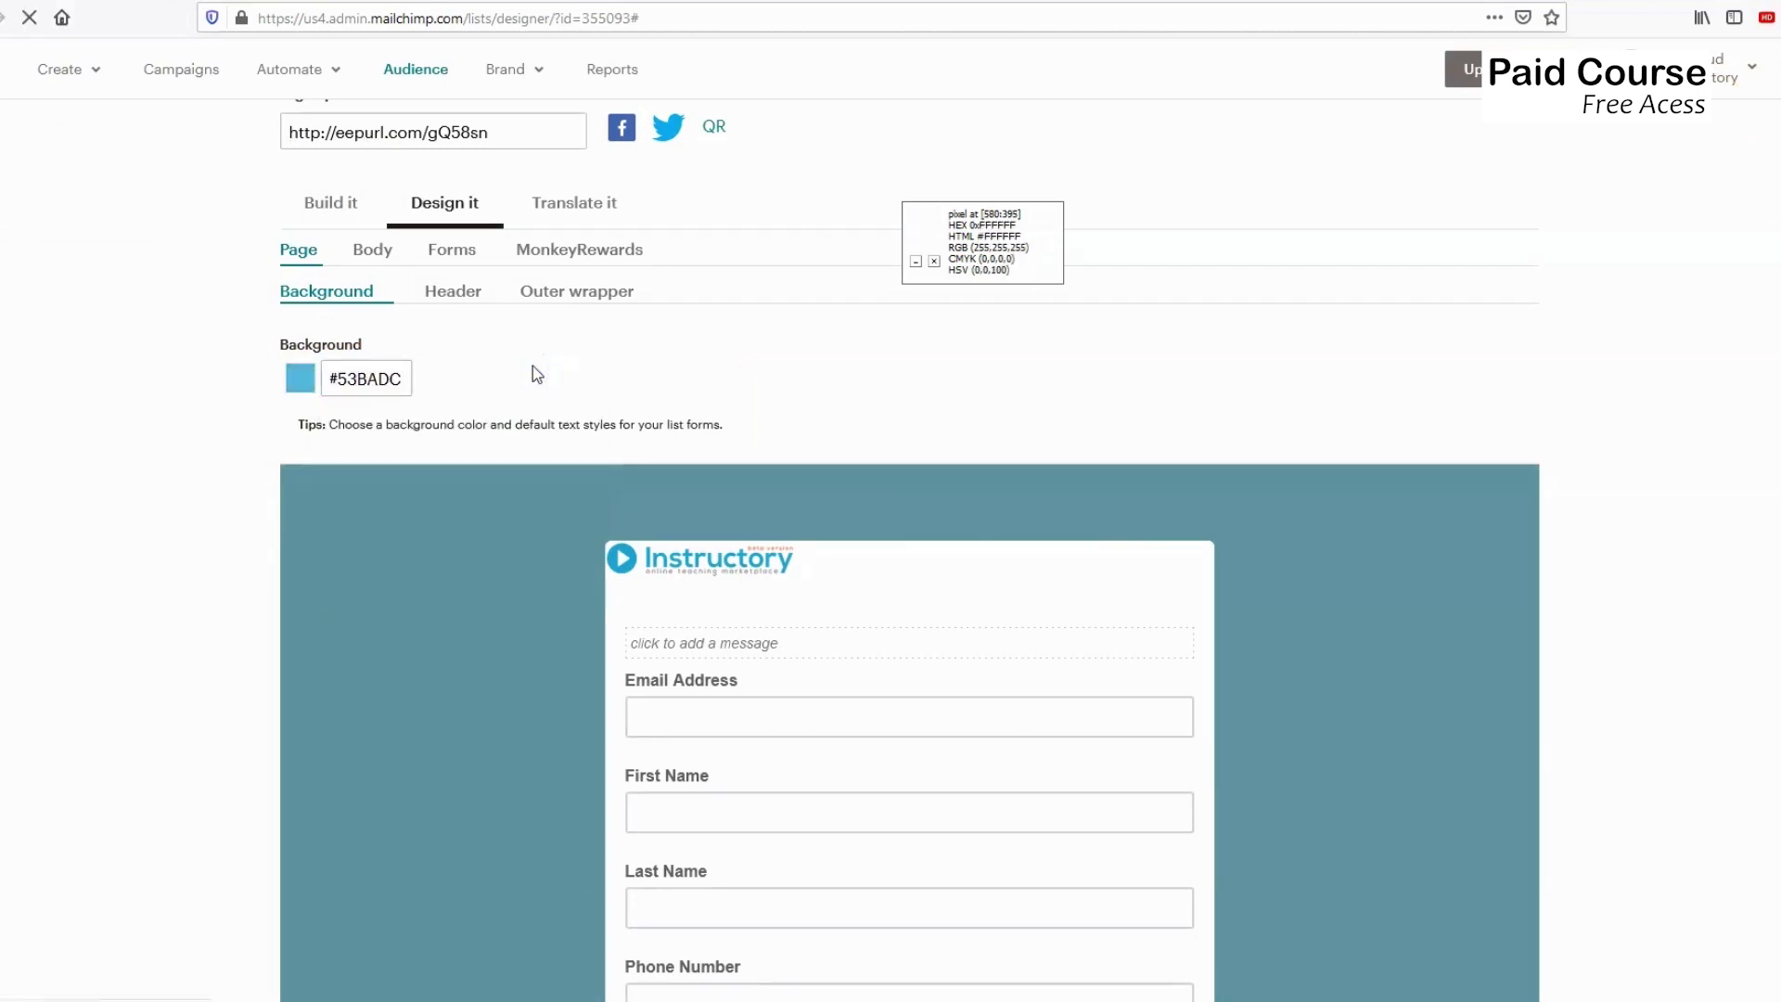
pyautogui.click(703, 654)
pyautogui.moveTo(619, 582)
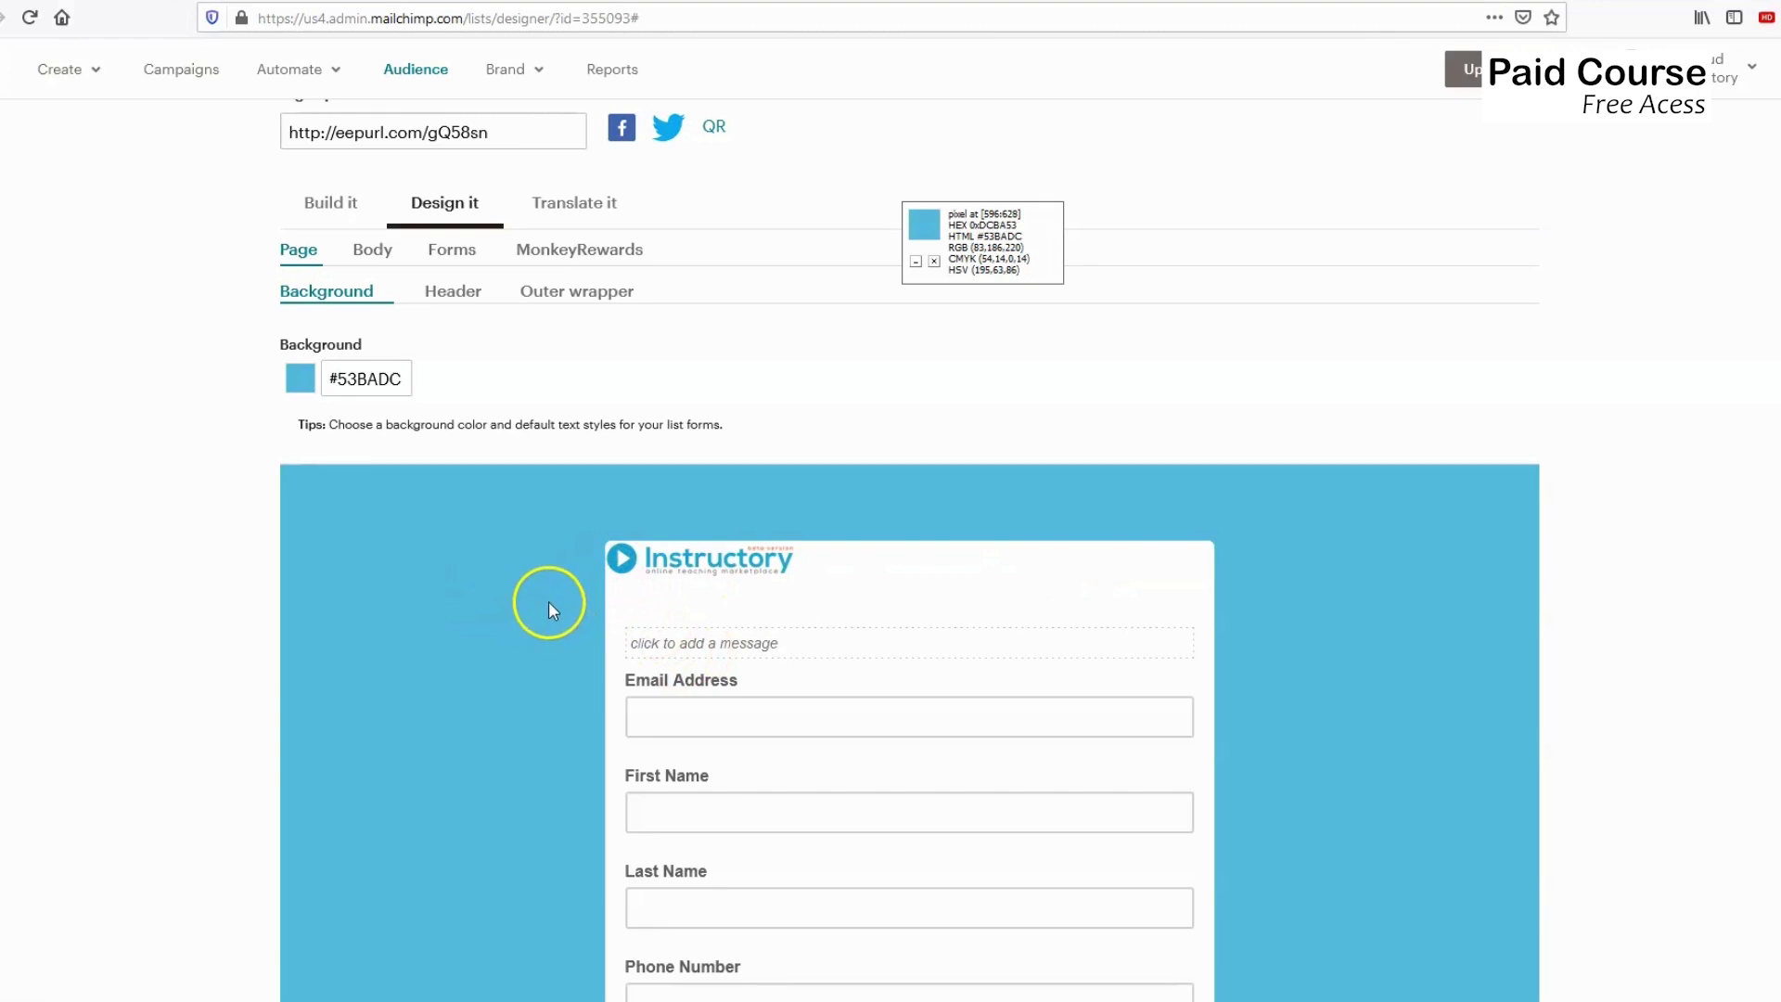
pyautogui.scroll(-3, 548, 601)
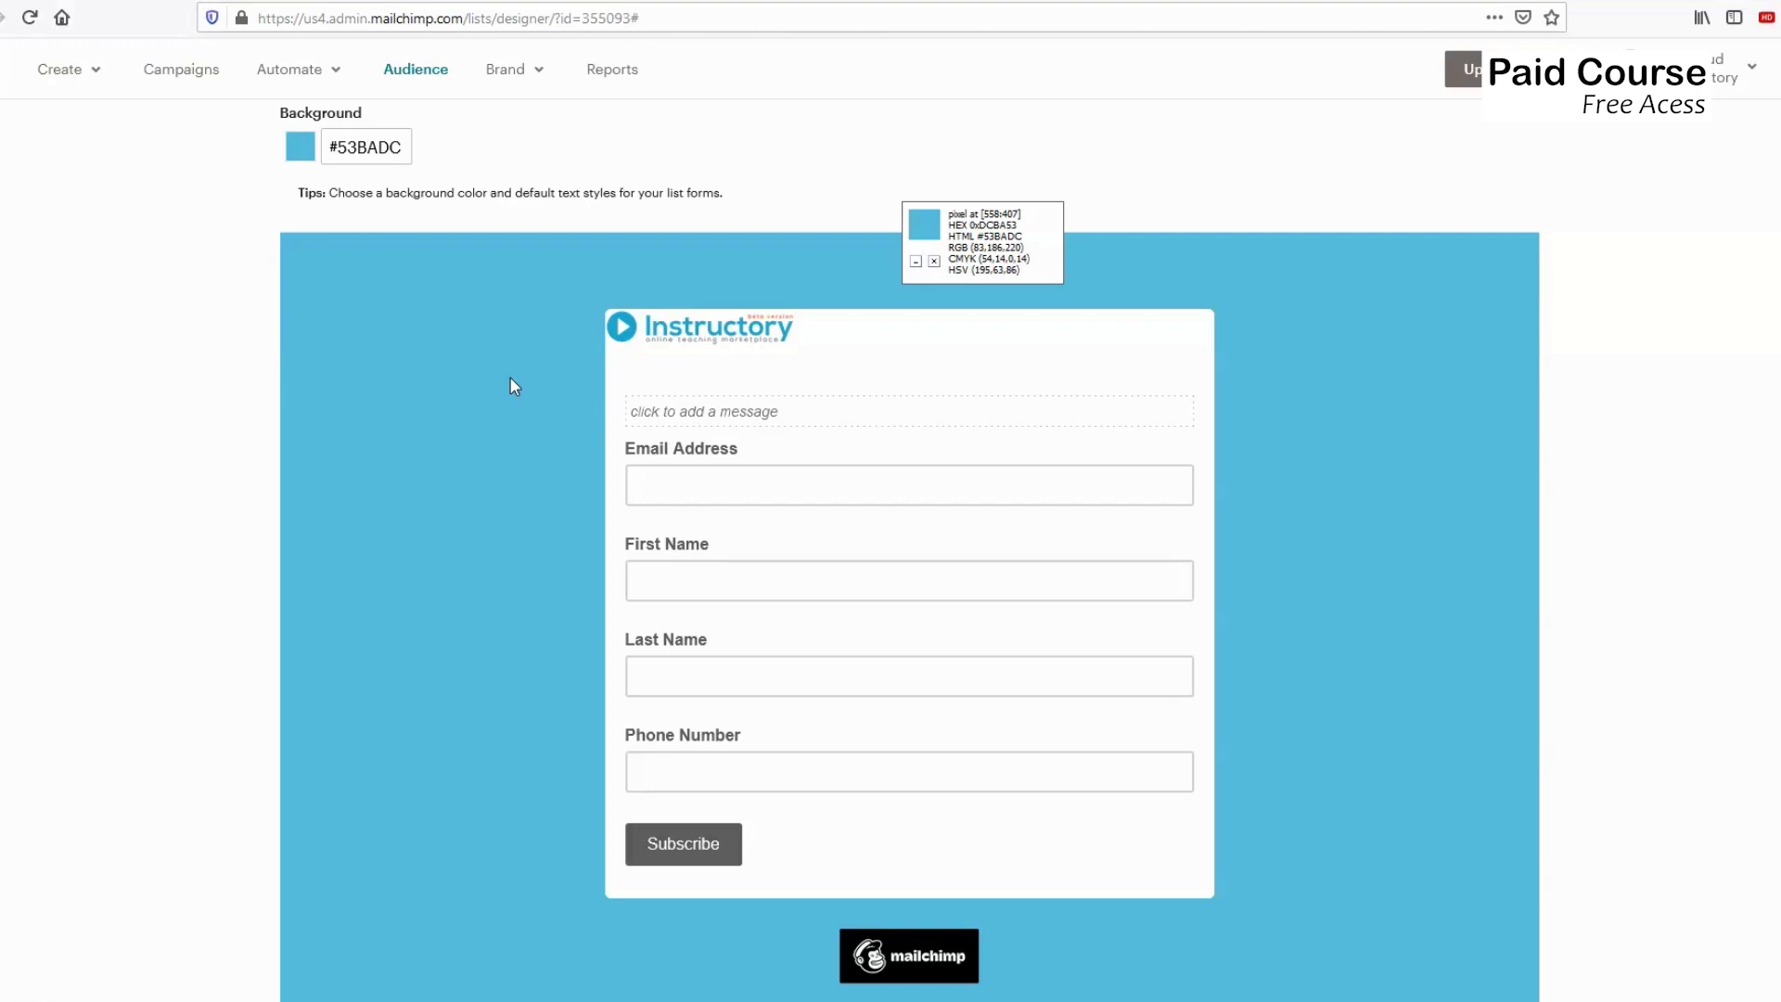
pyautogui.moveTo(922, 230); pyautogui.dragTo(910, 146)
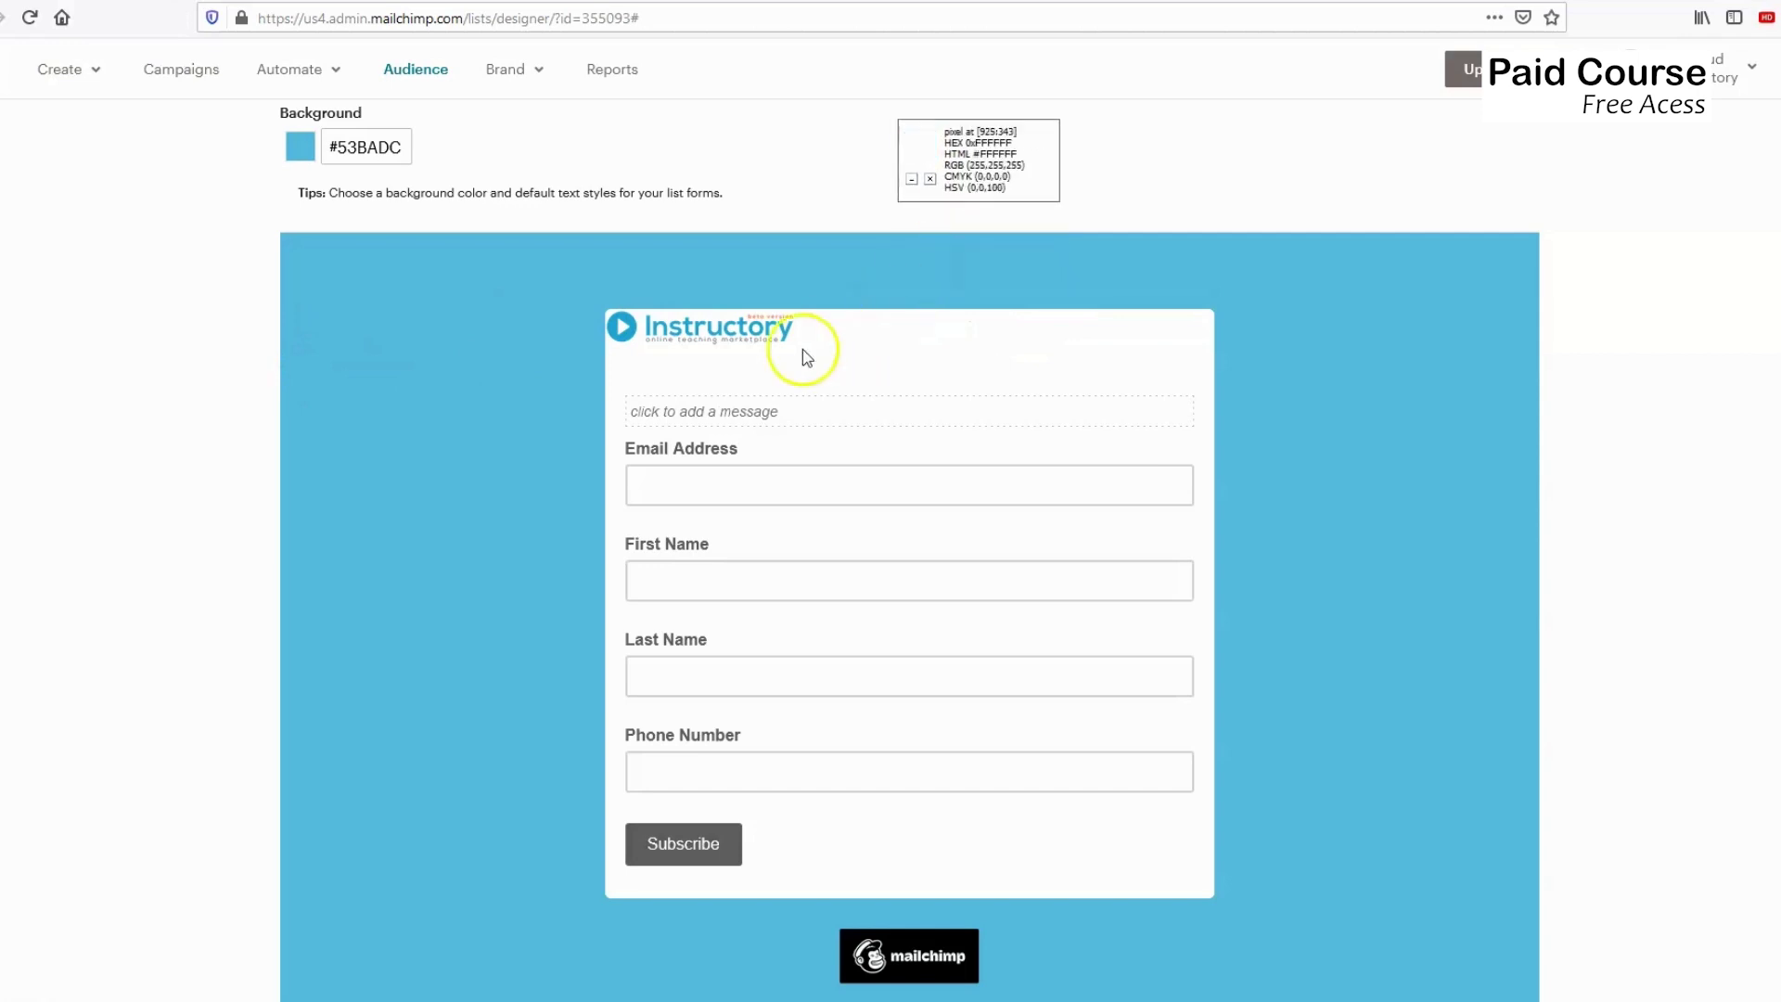
pyautogui.scroll(1, 508, 410)
pyautogui.scroll(4, 509, 410)
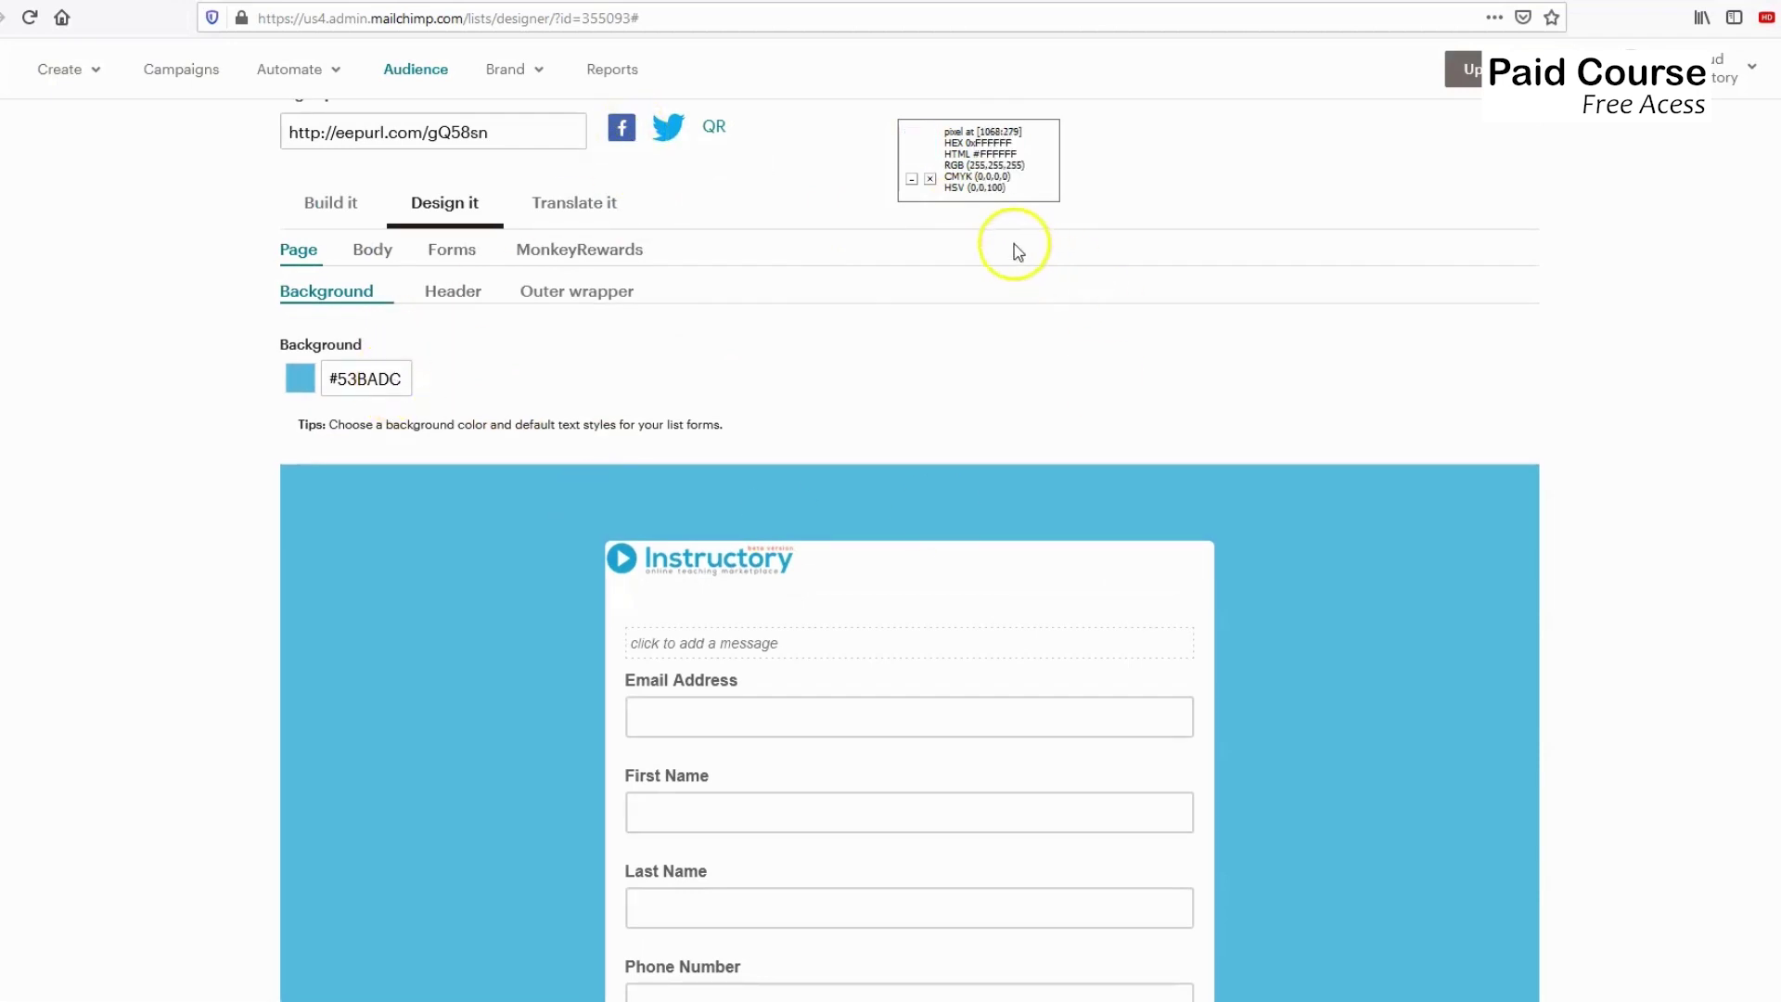
pyautogui.scroll(-1, 1015, 243)
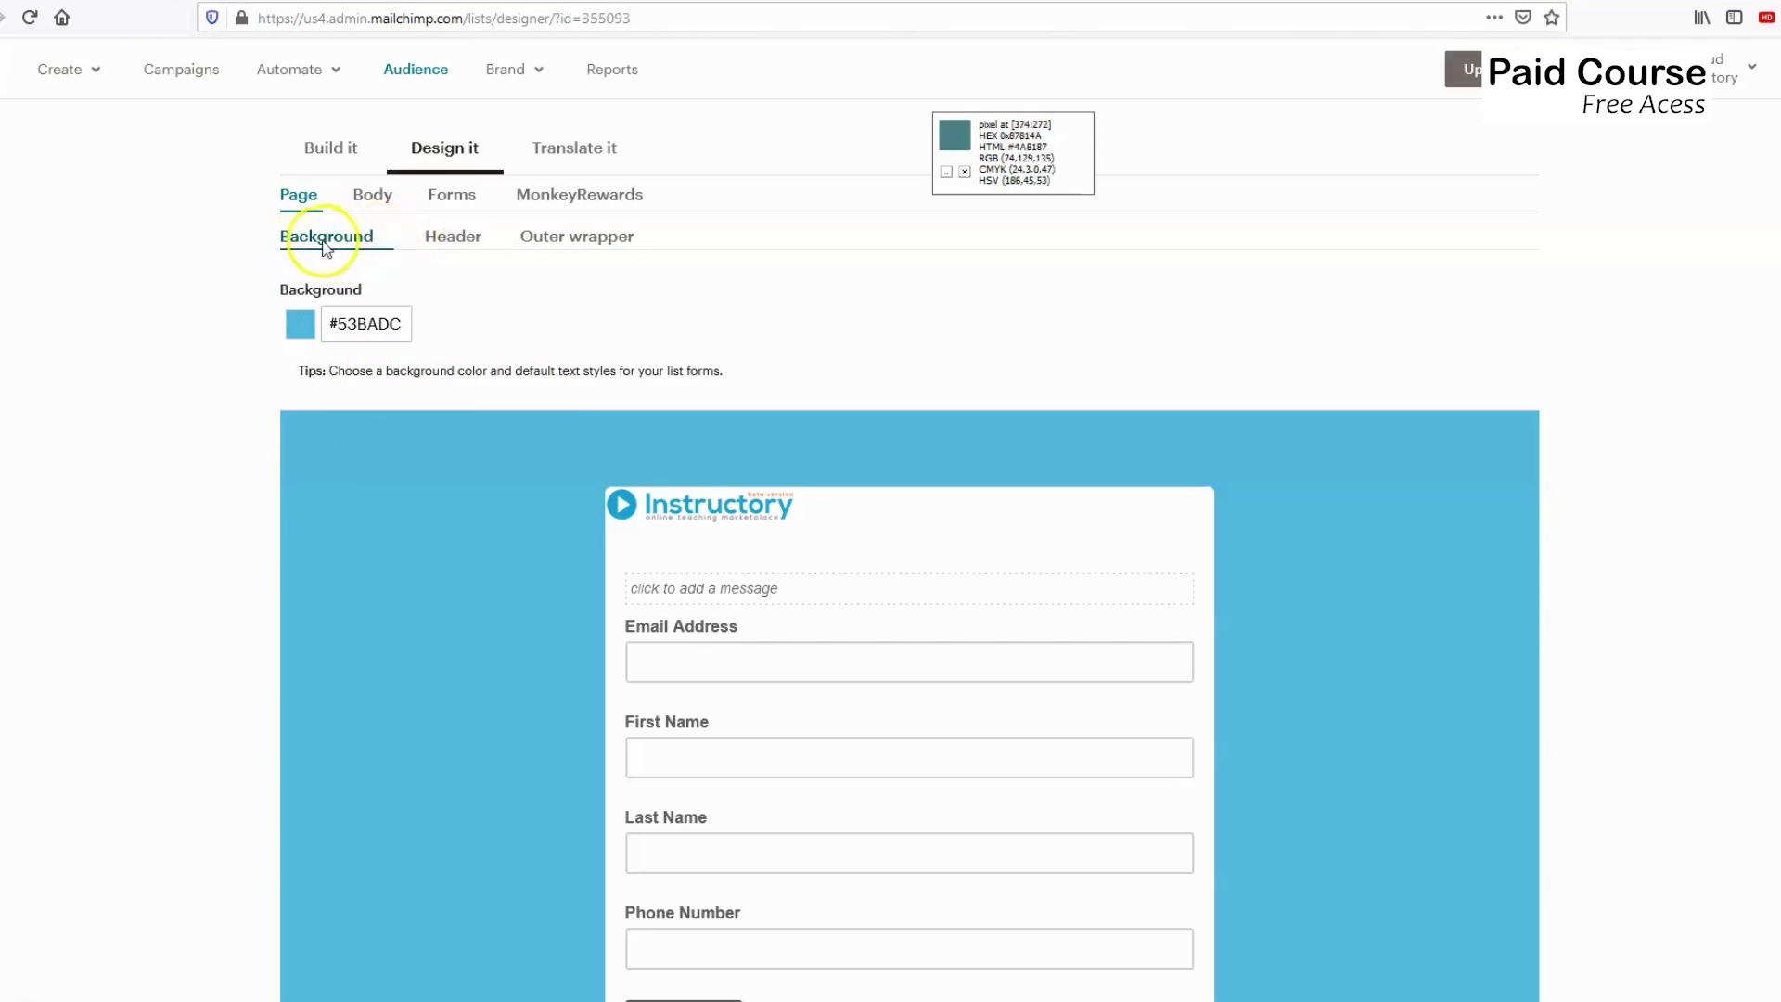
# In the Header settings, set Margin Top to 30px and apply it.
pyautogui.click(453, 236)
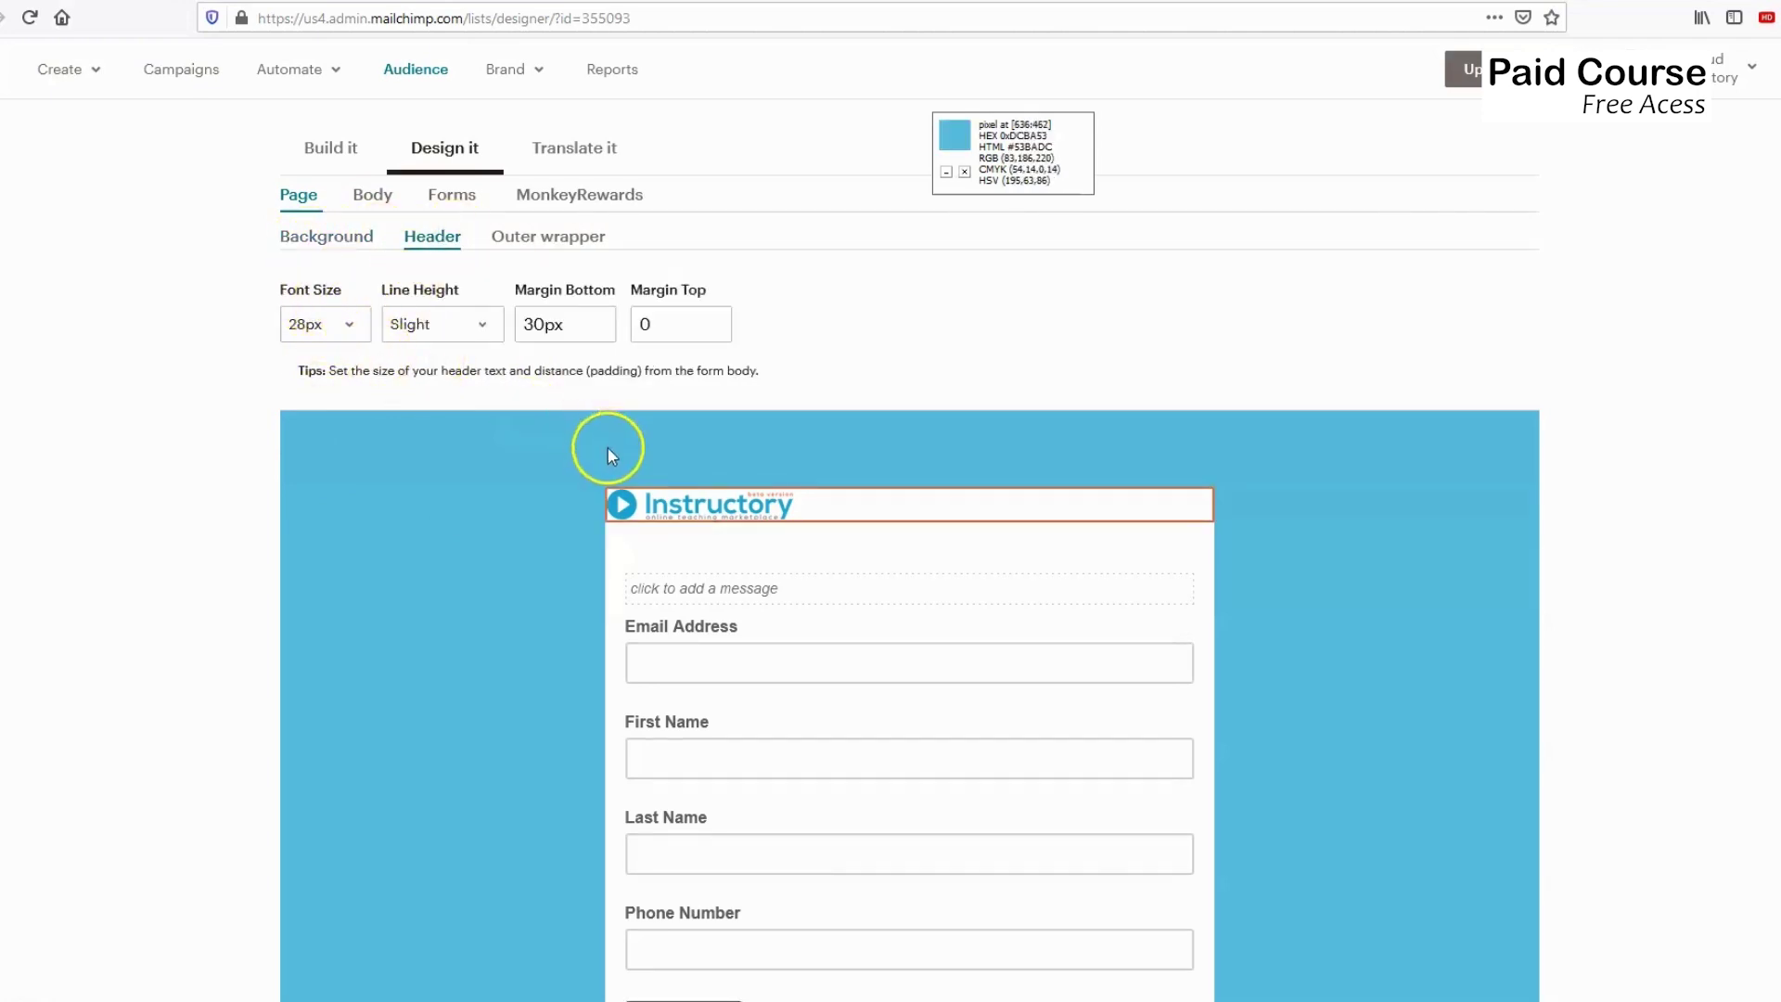
pyautogui.moveTo(734, 516)
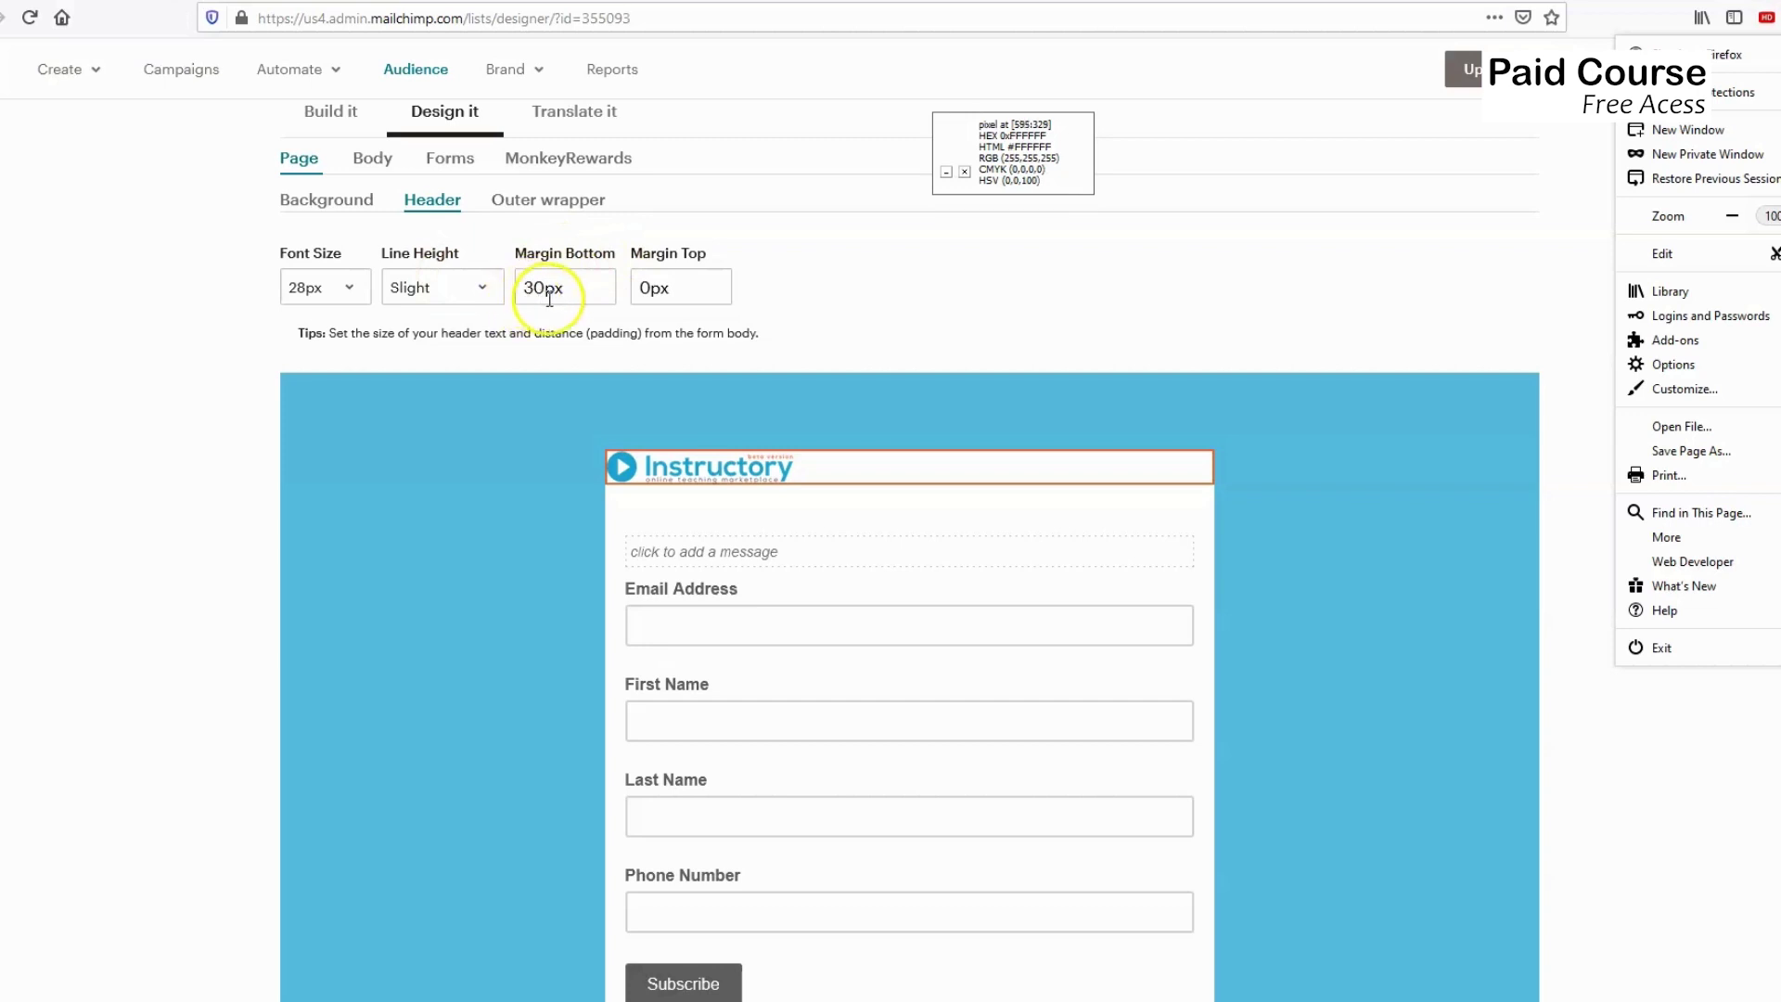
pyautogui.moveTo(631, 454)
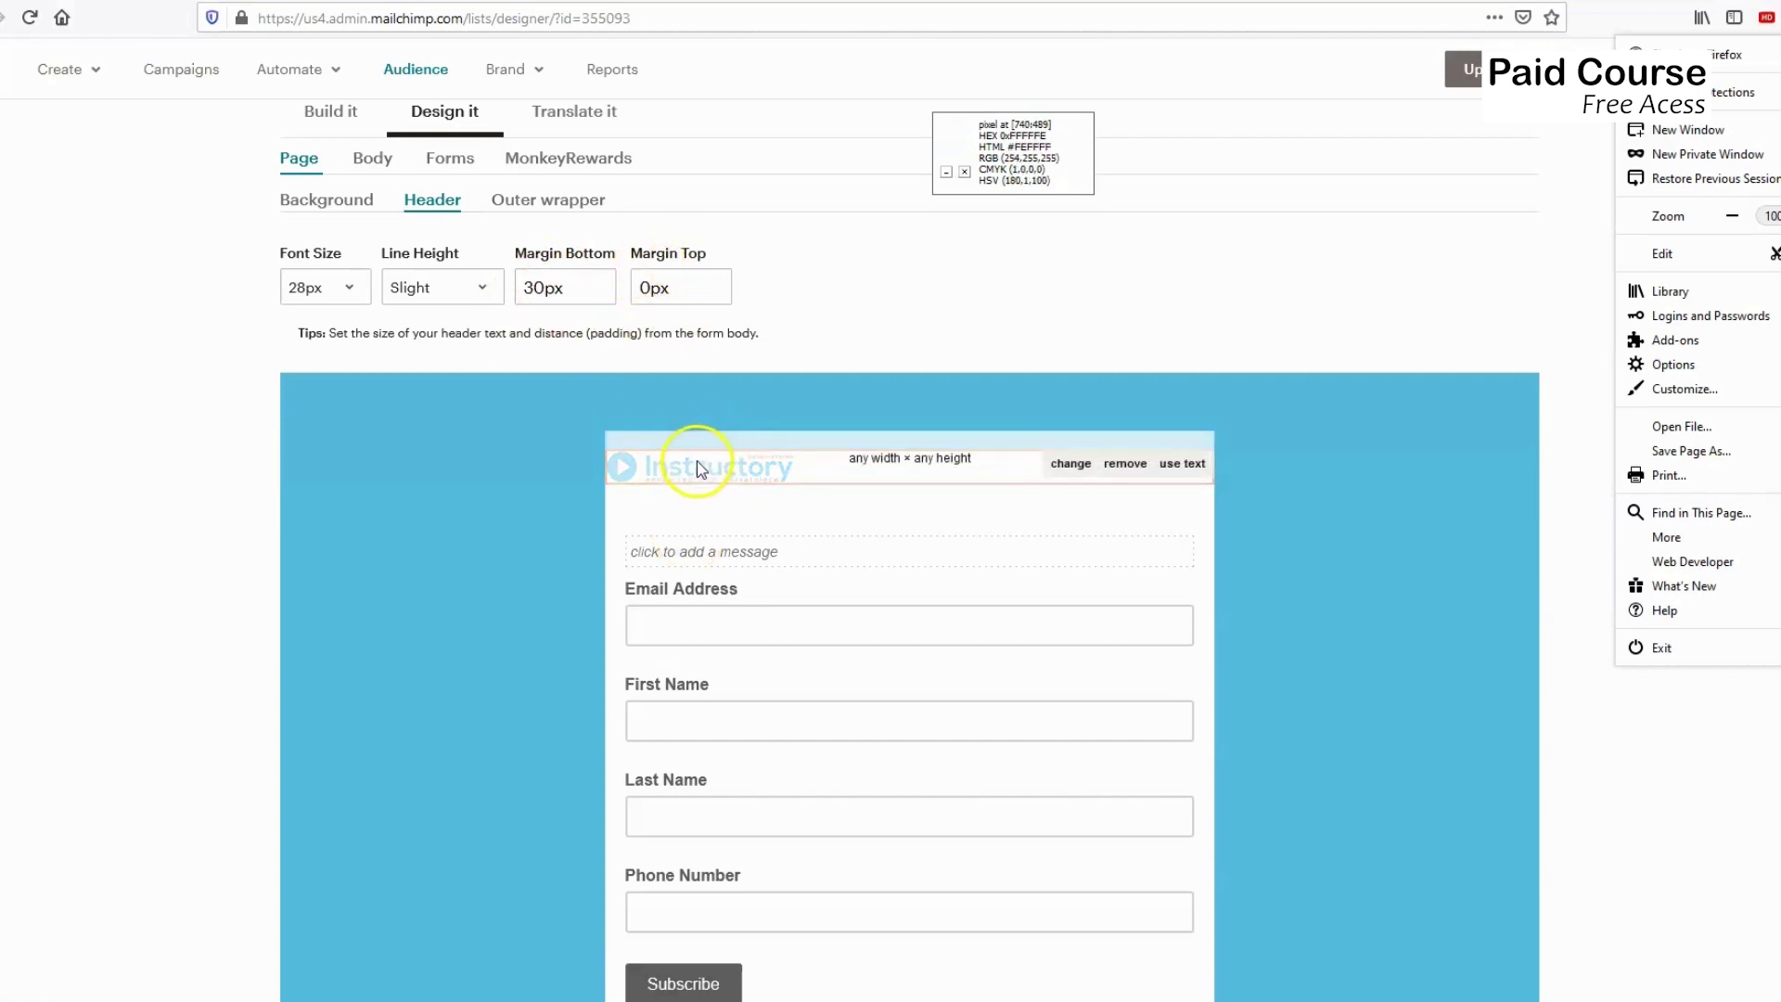
pyautogui.click(645, 289)
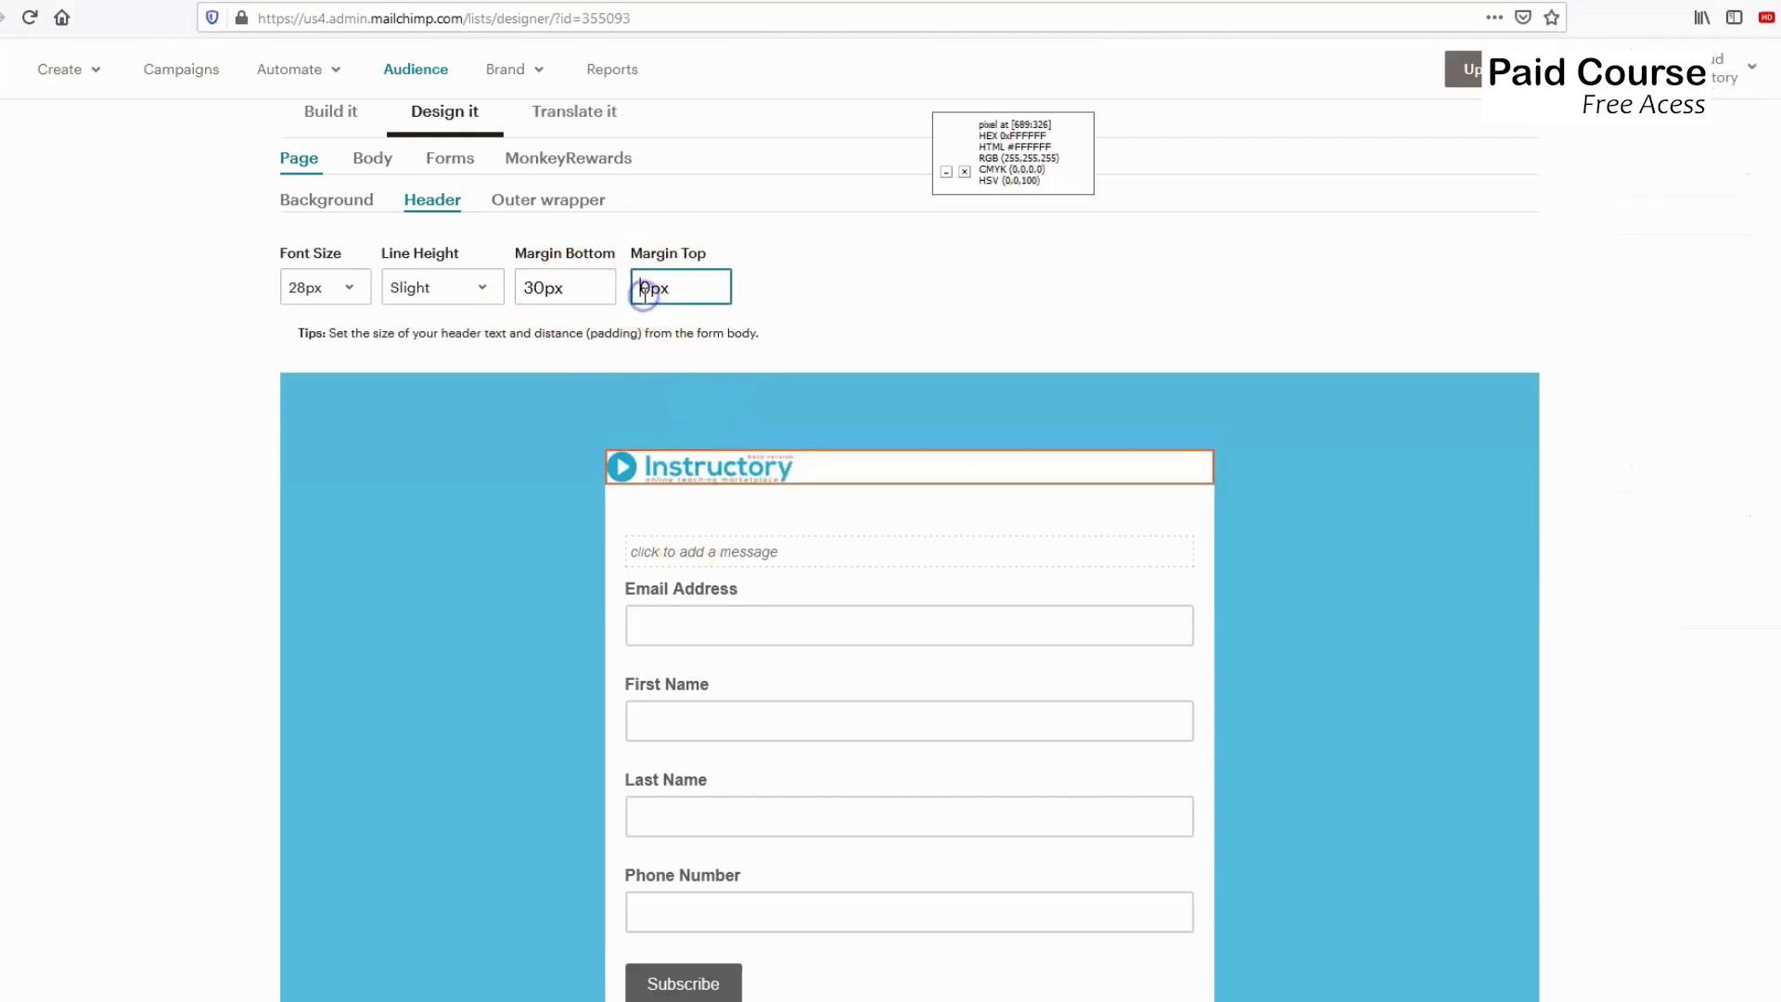
pyautogui.click(723, 289)
pyautogui.click(752, 289)
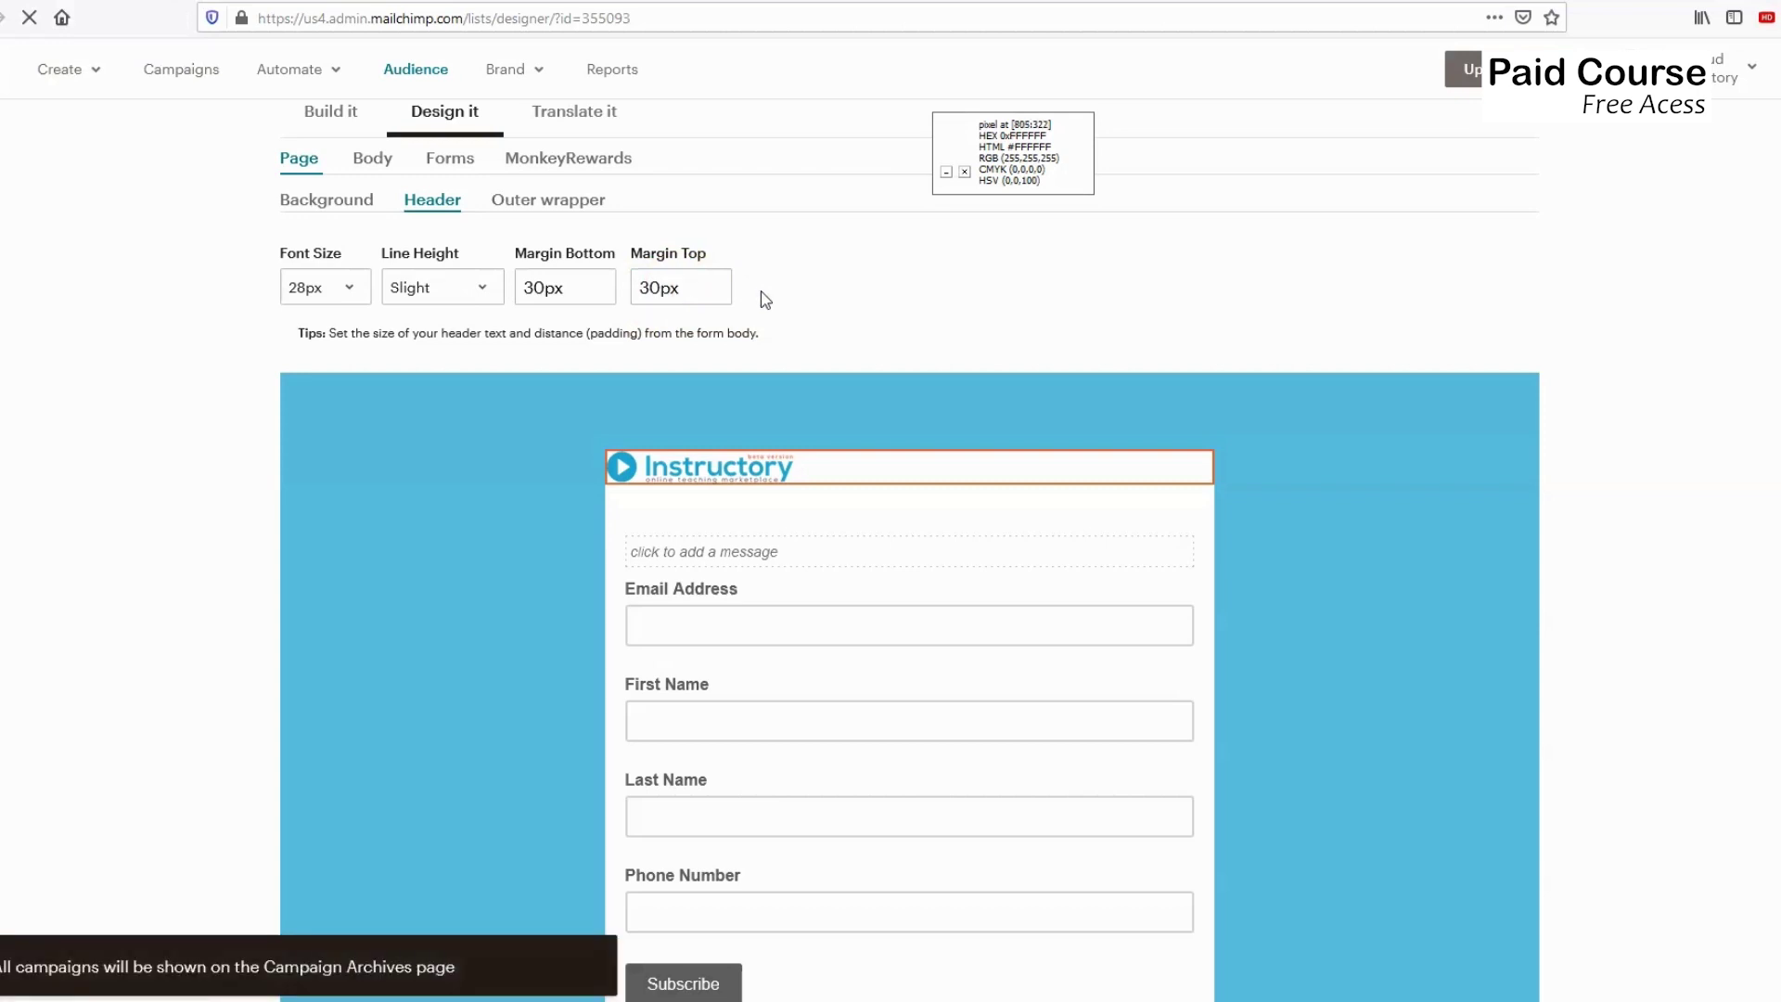
pyautogui.click(770, 399)
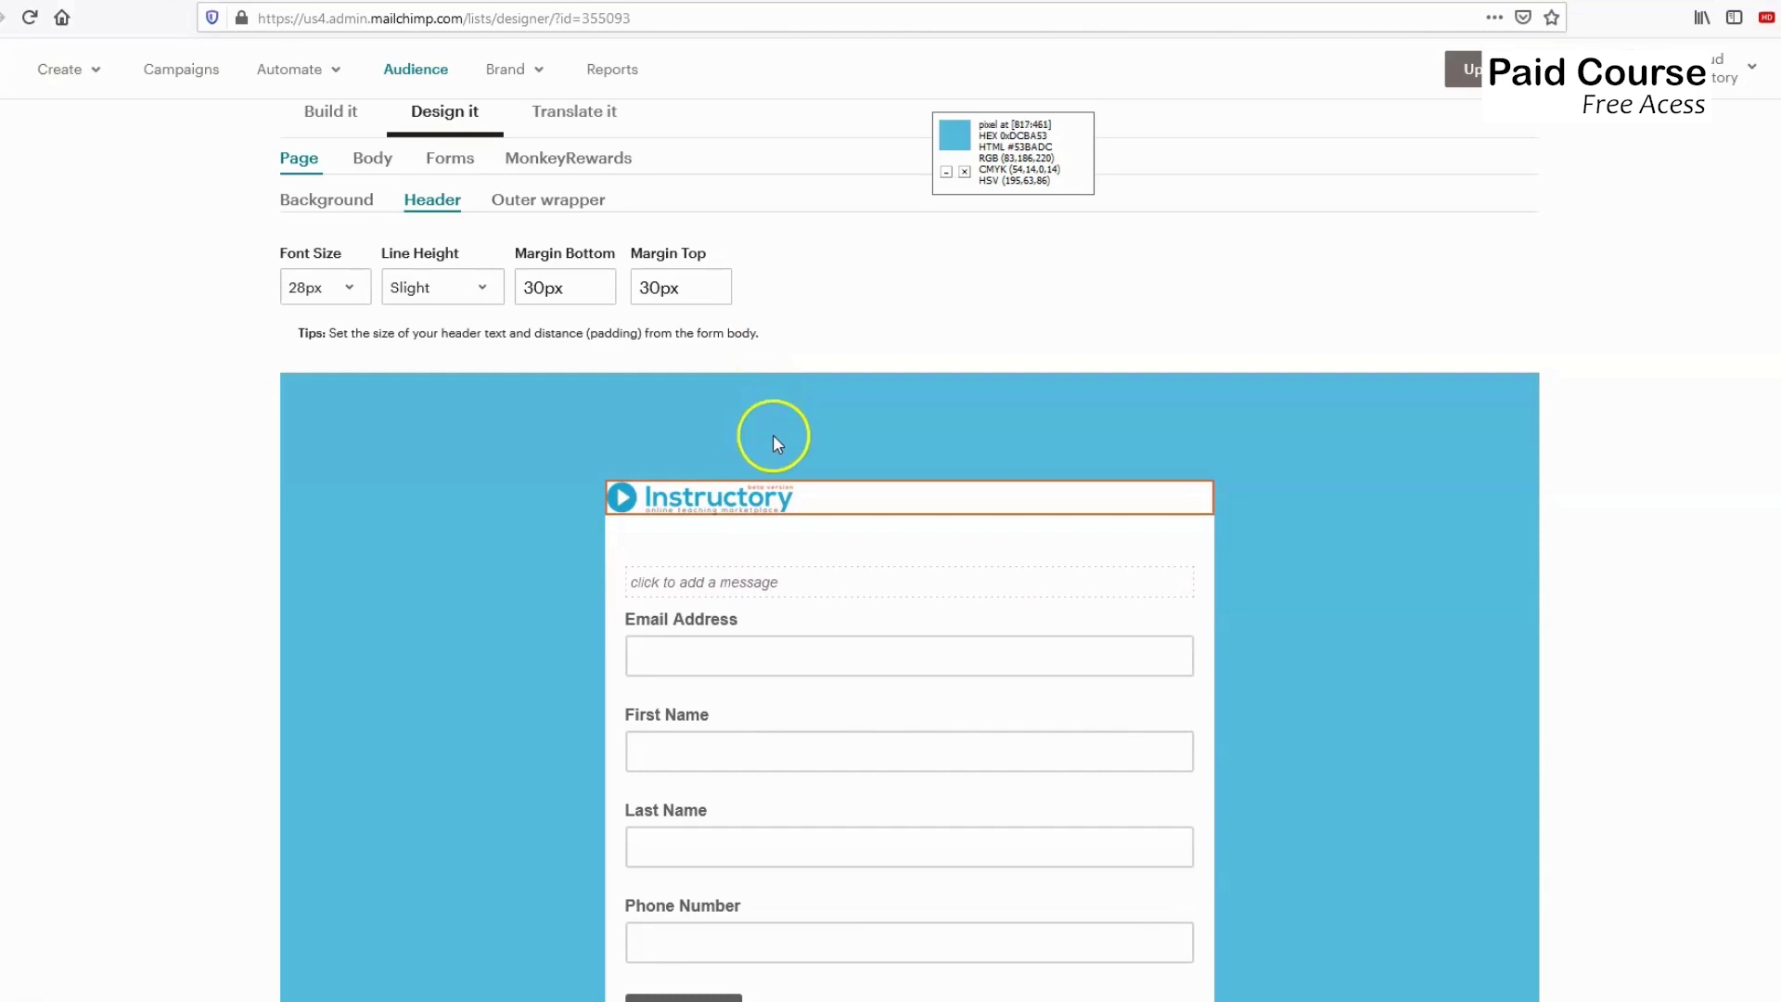
pyautogui.scroll(-2, 757, 426)
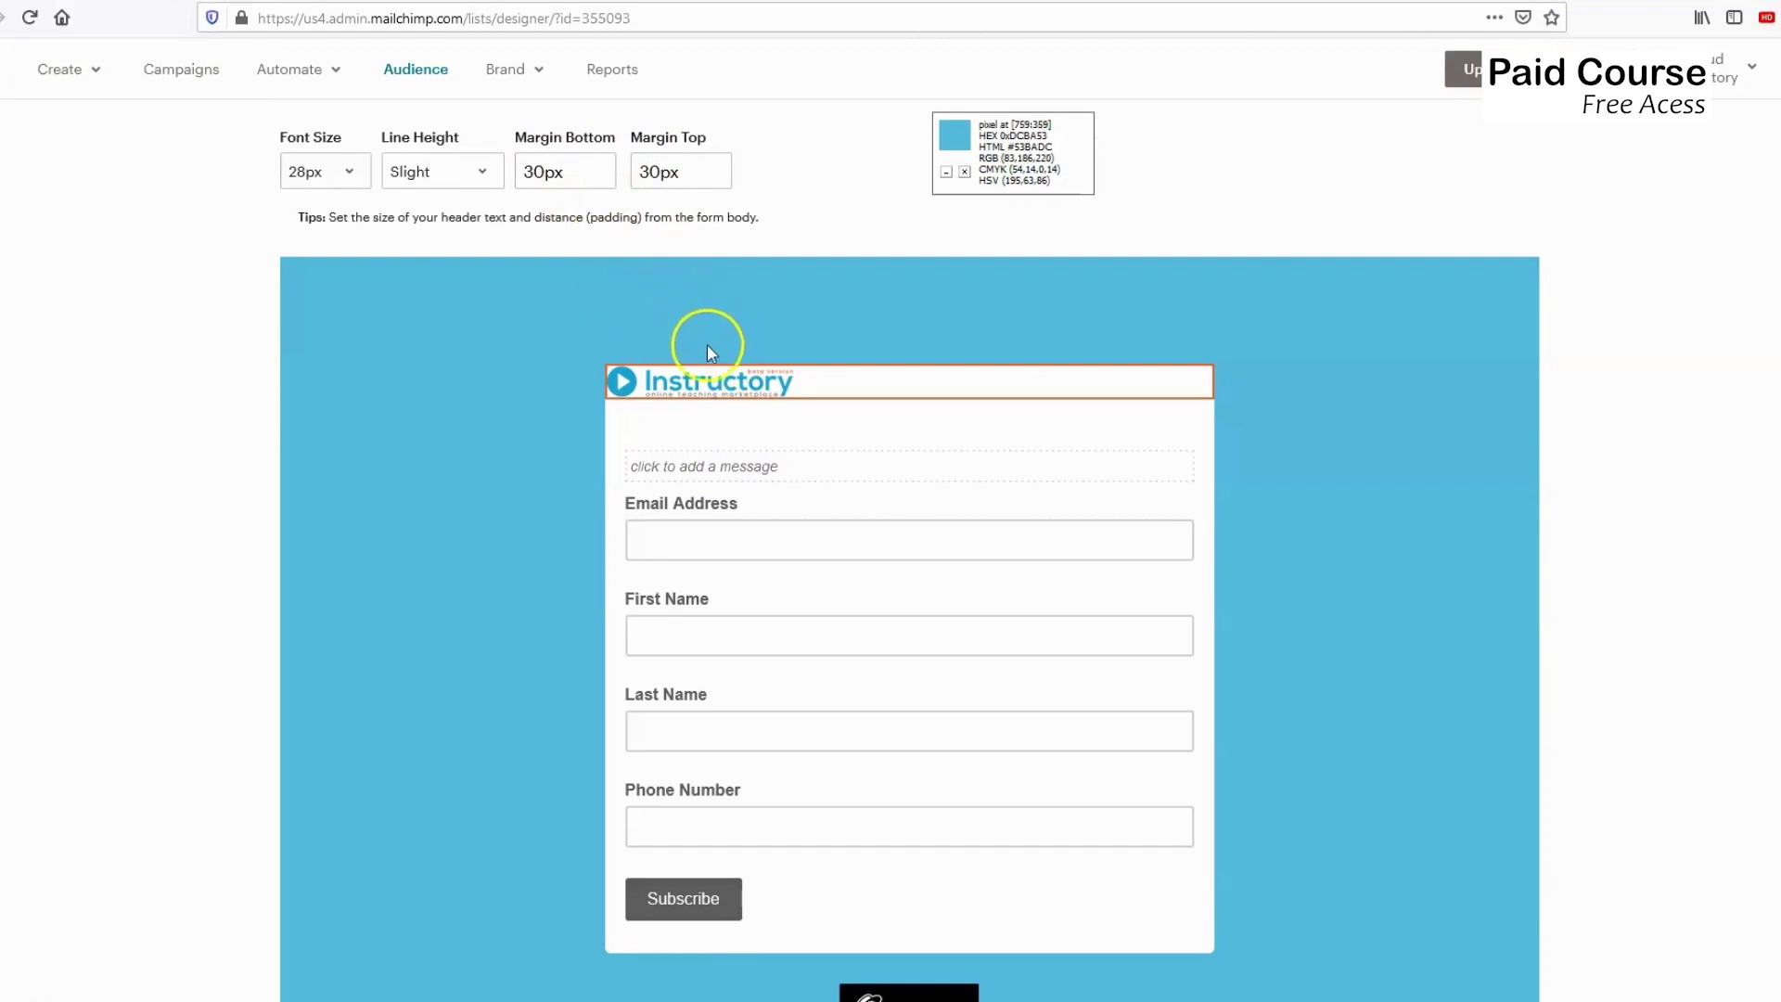
pyautogui.scroll(2, 616, 445)
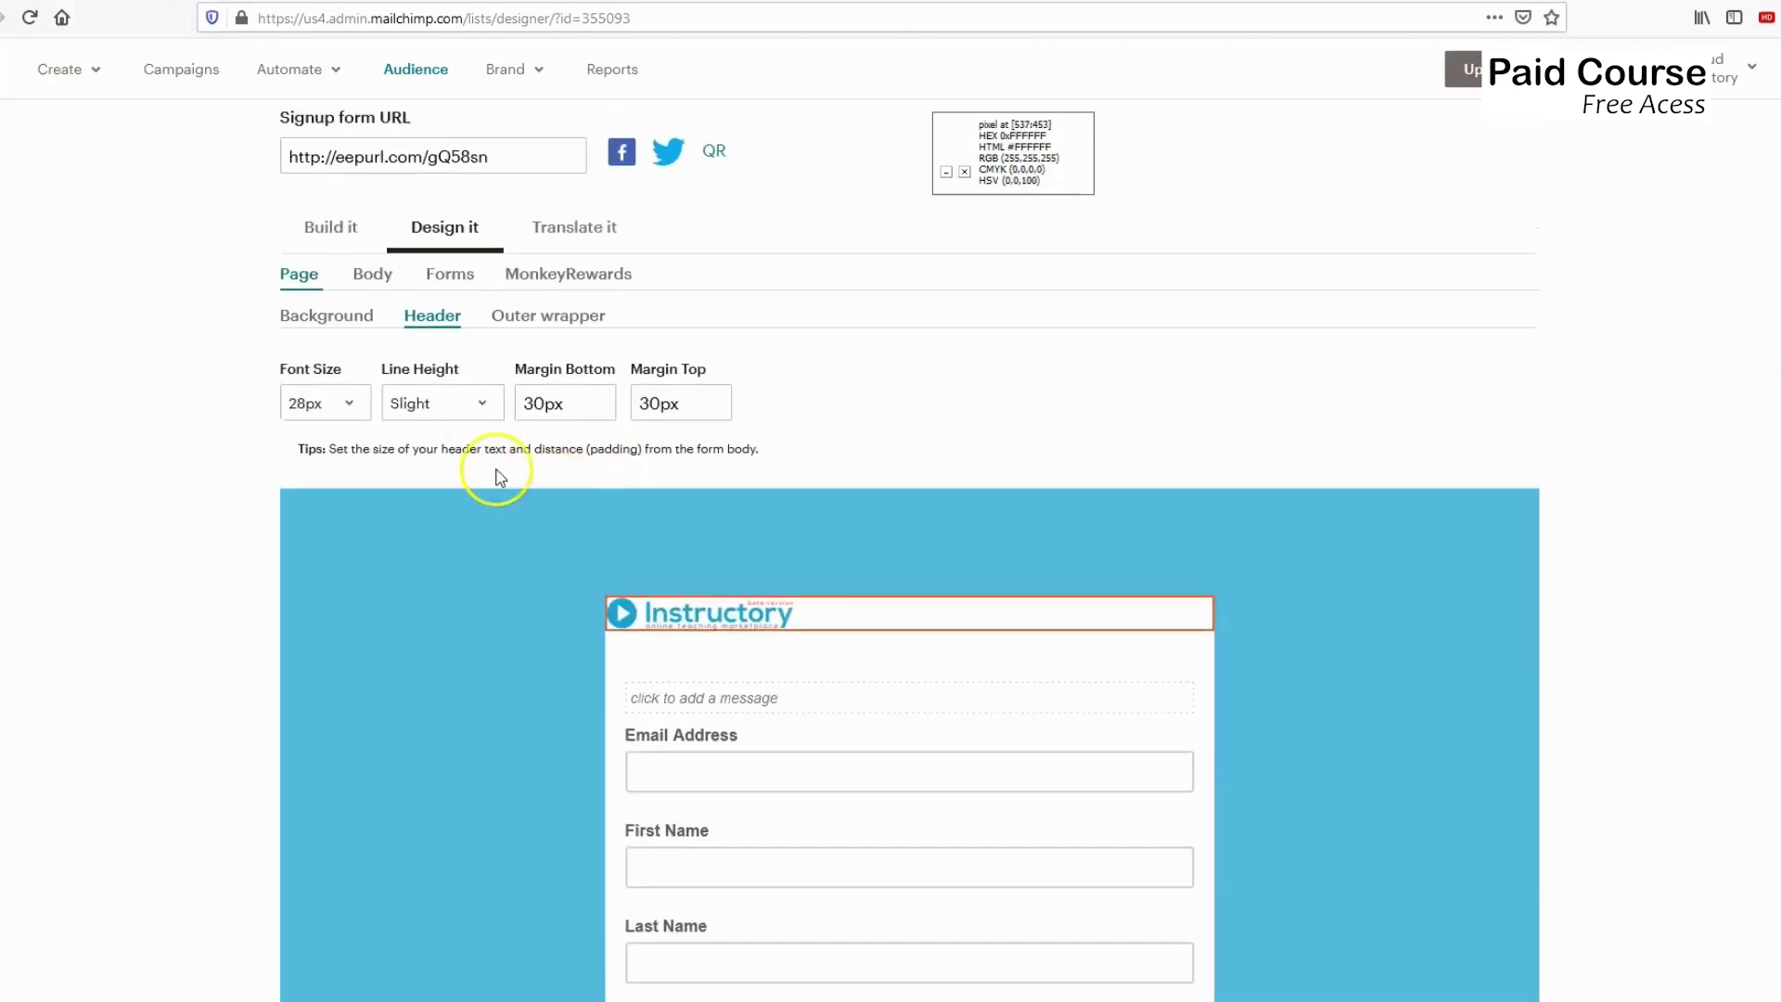
# Change the Outer wrapper background from #ffffff to #53BADC.
pyautogui.click(541, 320)
pyautogui.scroll(-1, 483, 464)
pyautogui.scroll(-2, 482, 464)
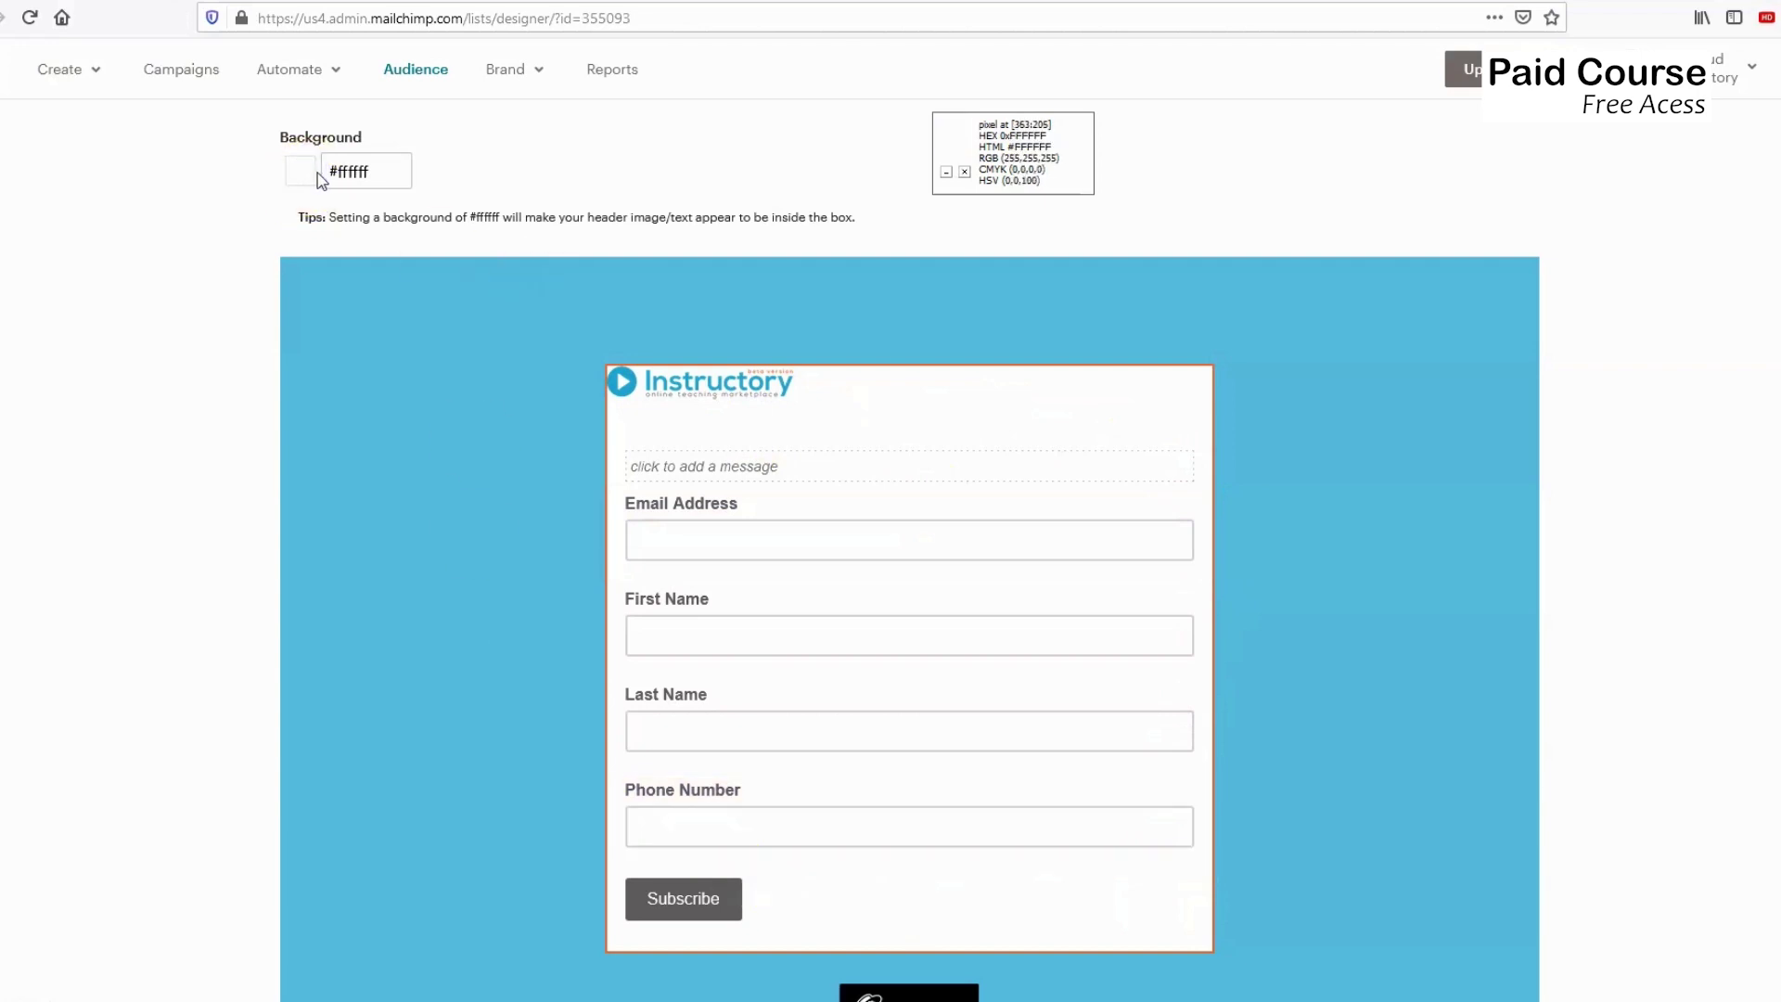
pyautogui.click(383, 170)
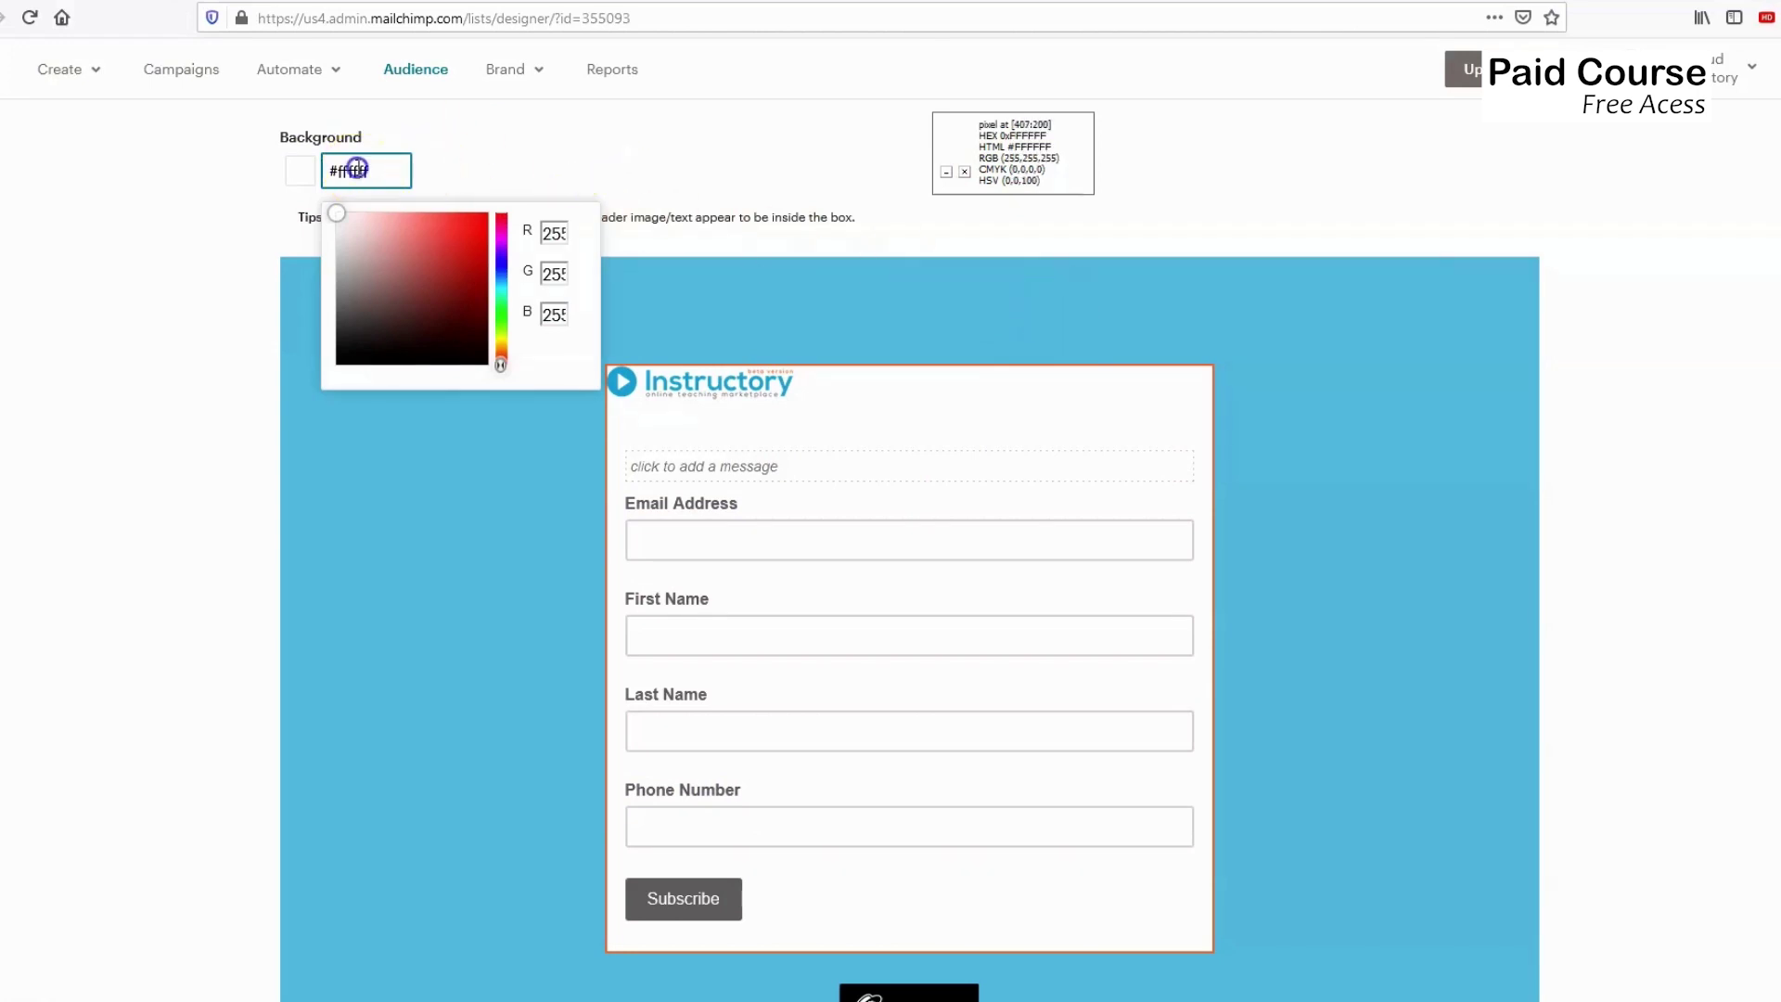
pyautogui.click(497, 174)
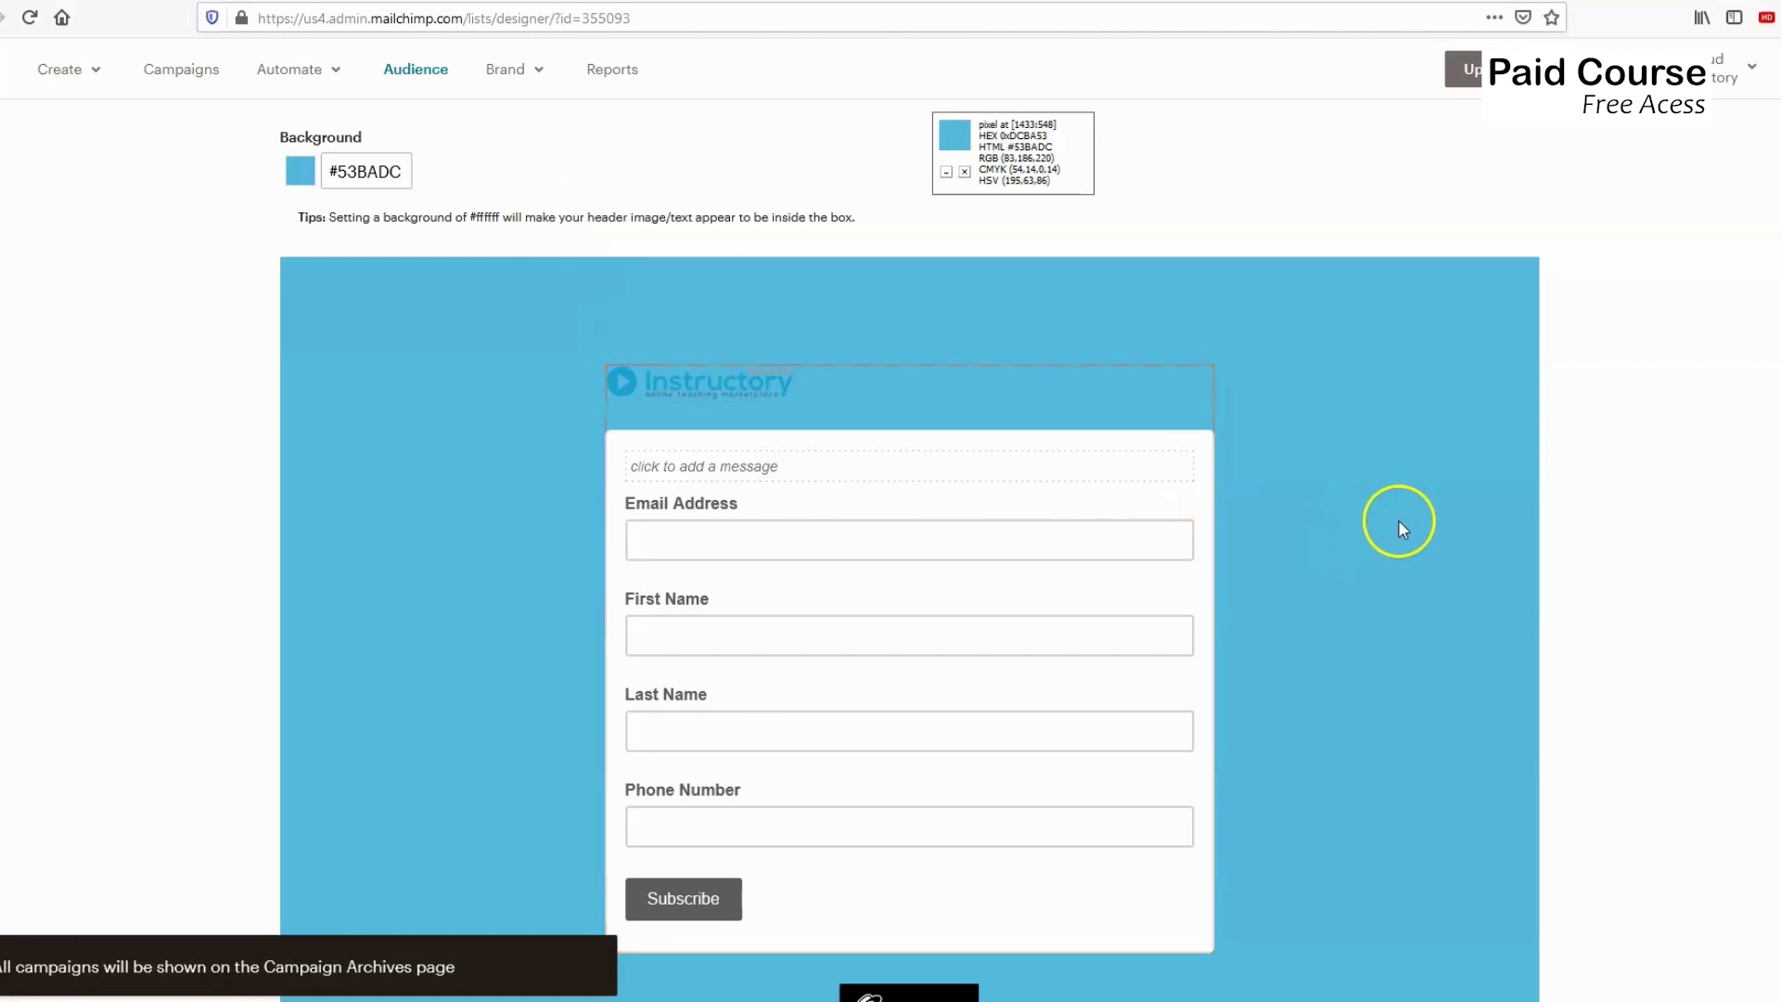
pyautogui.scroll(3, 1362, 504)
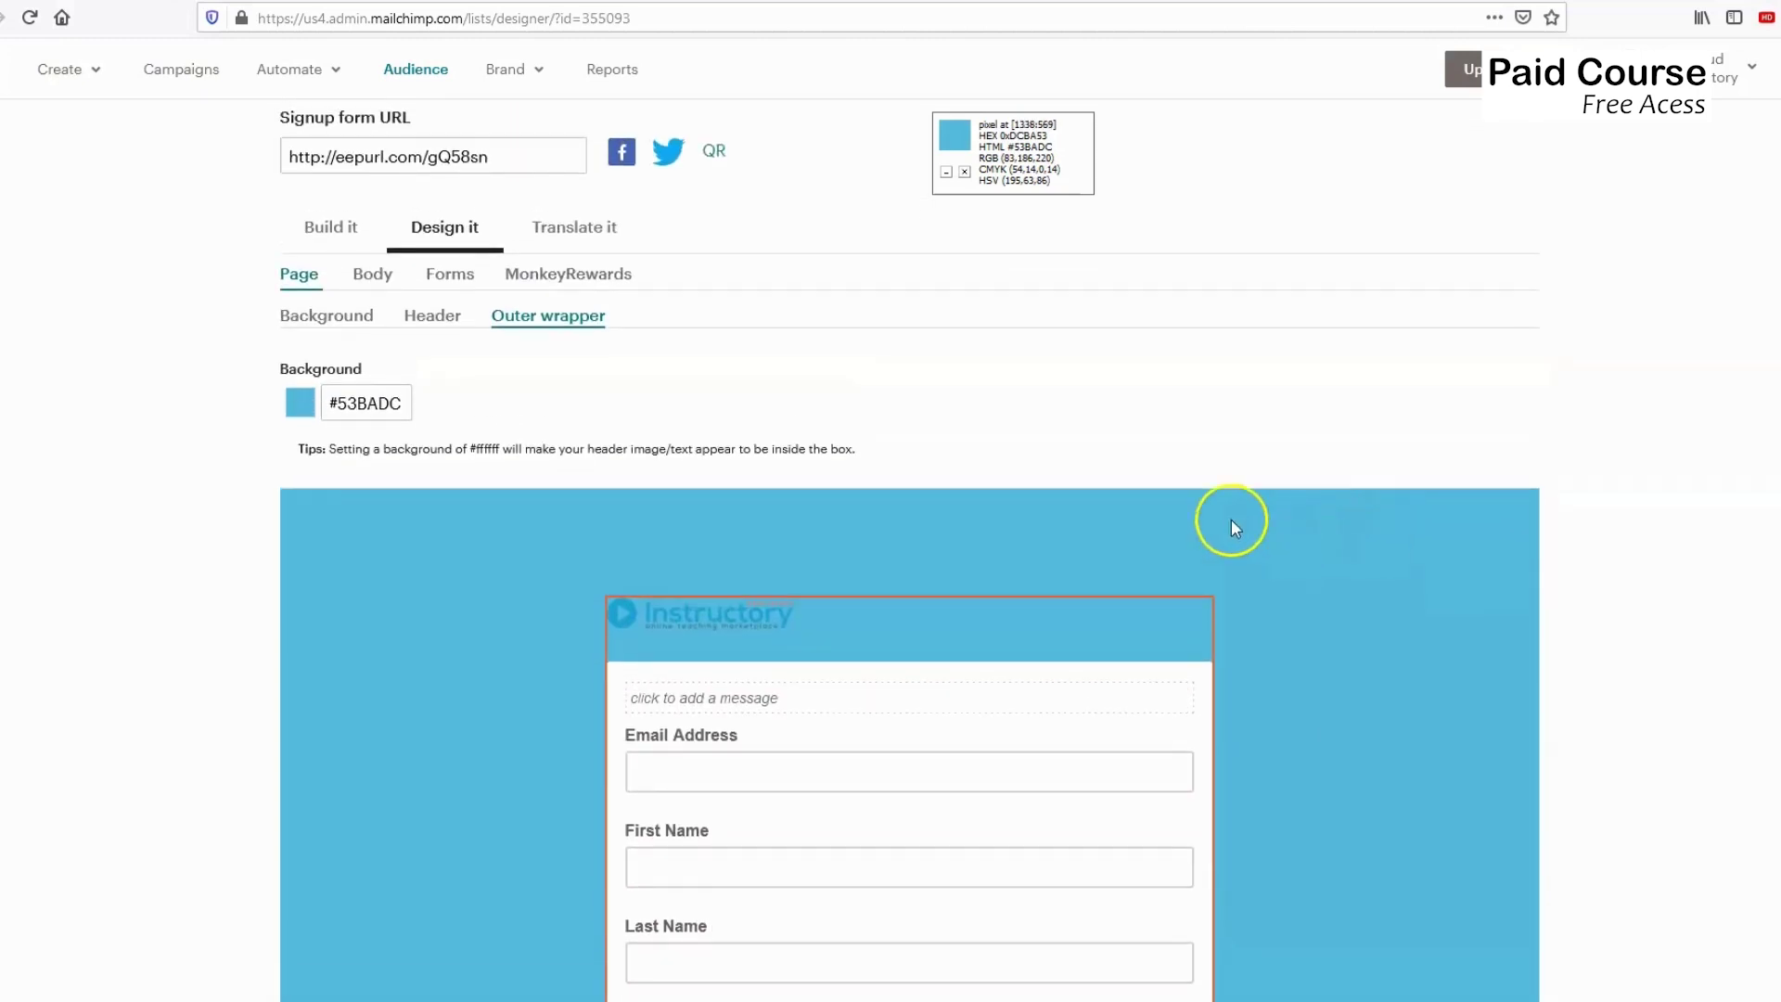
pyautogui.moveTo(716, 601)
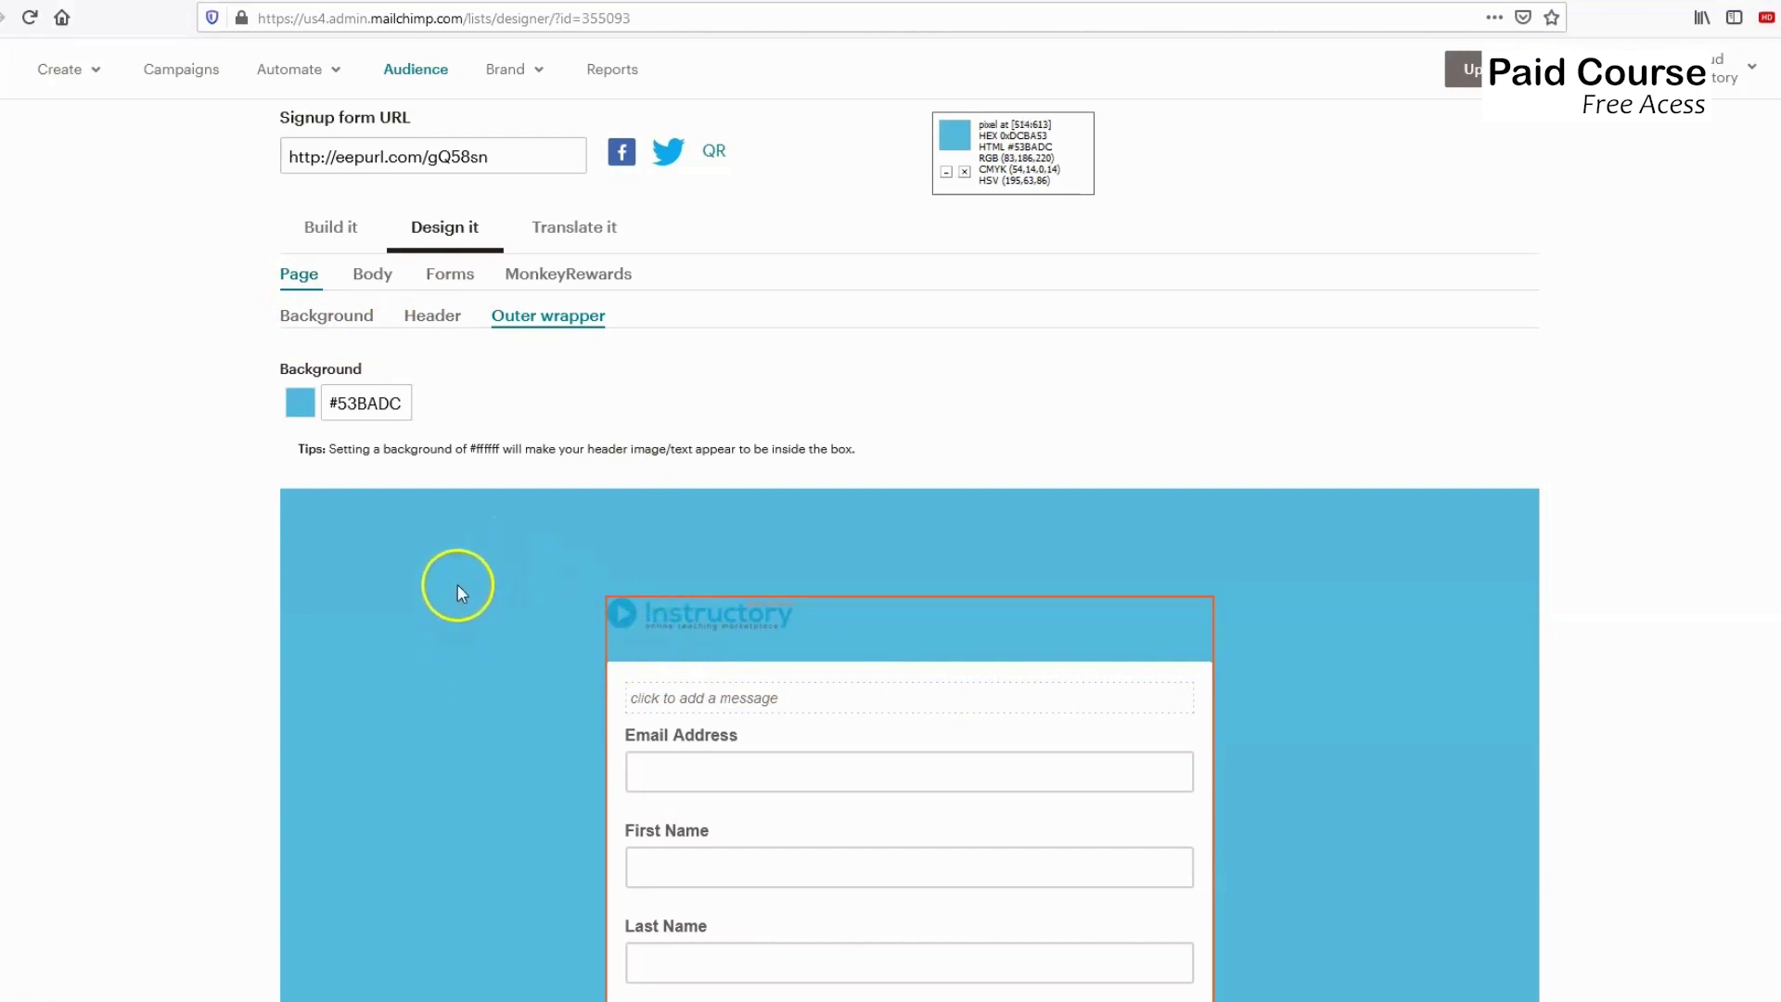
pyautogui.scroll(-3, 454, 571)
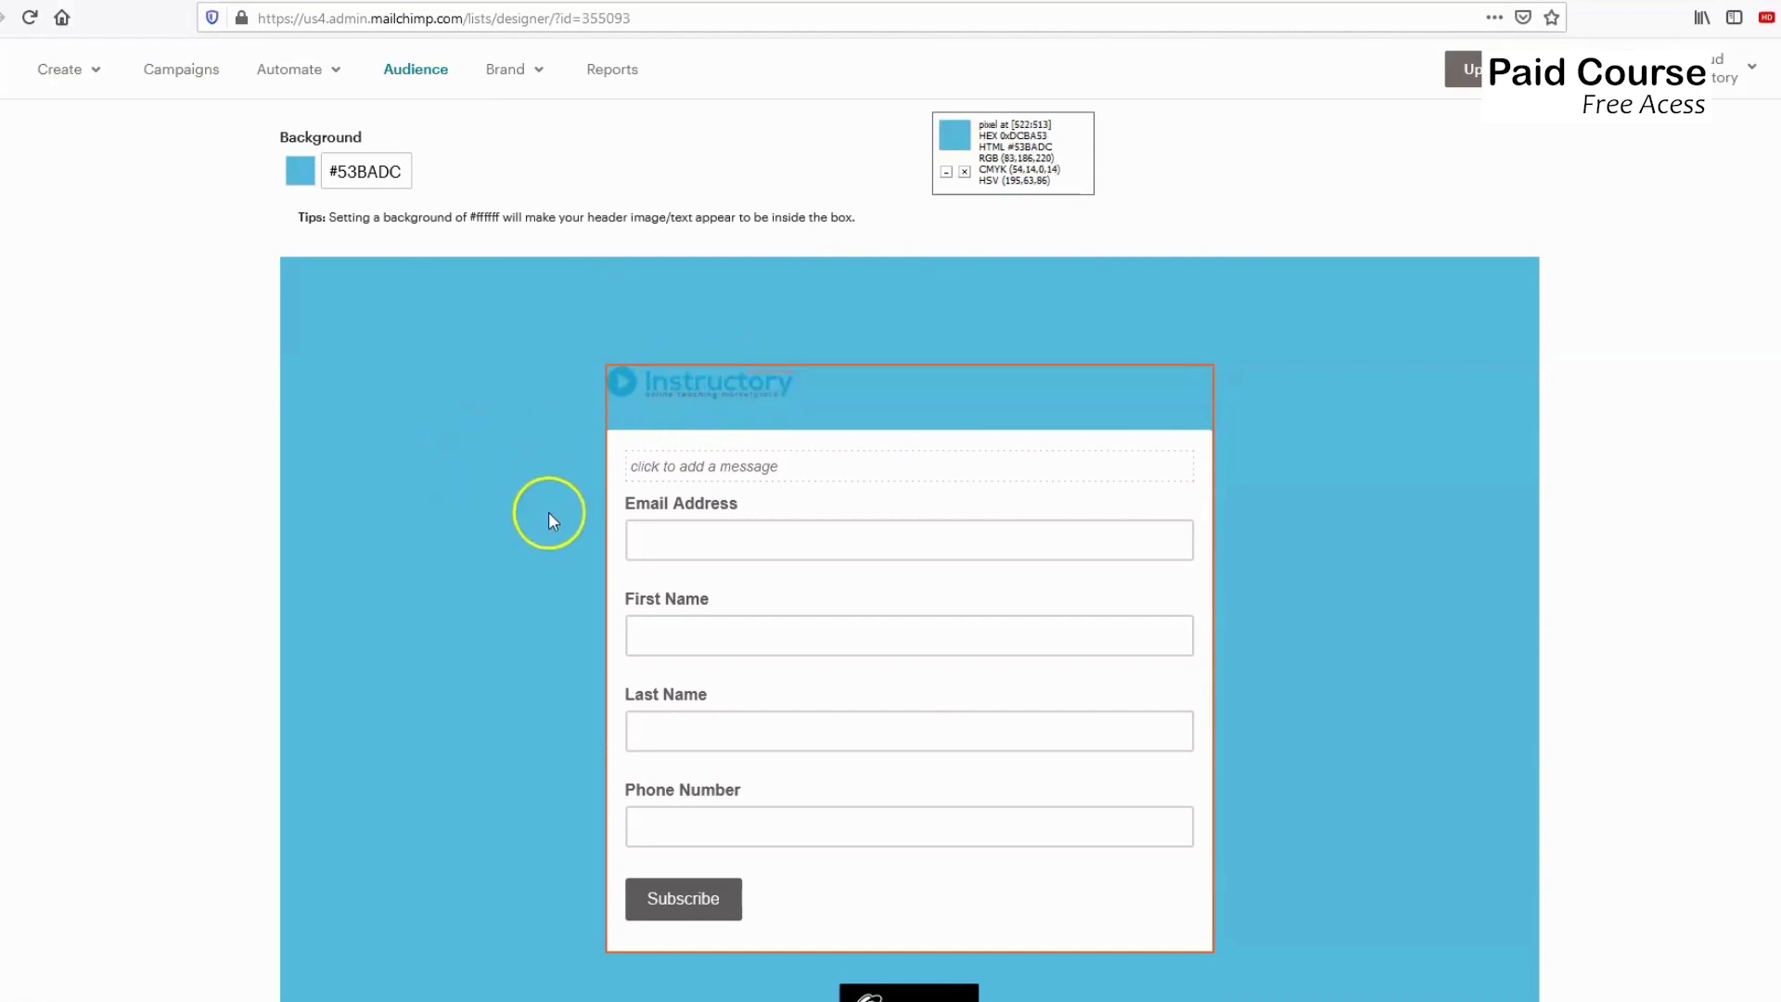
pyautogui.scroll(3, 504, 474)
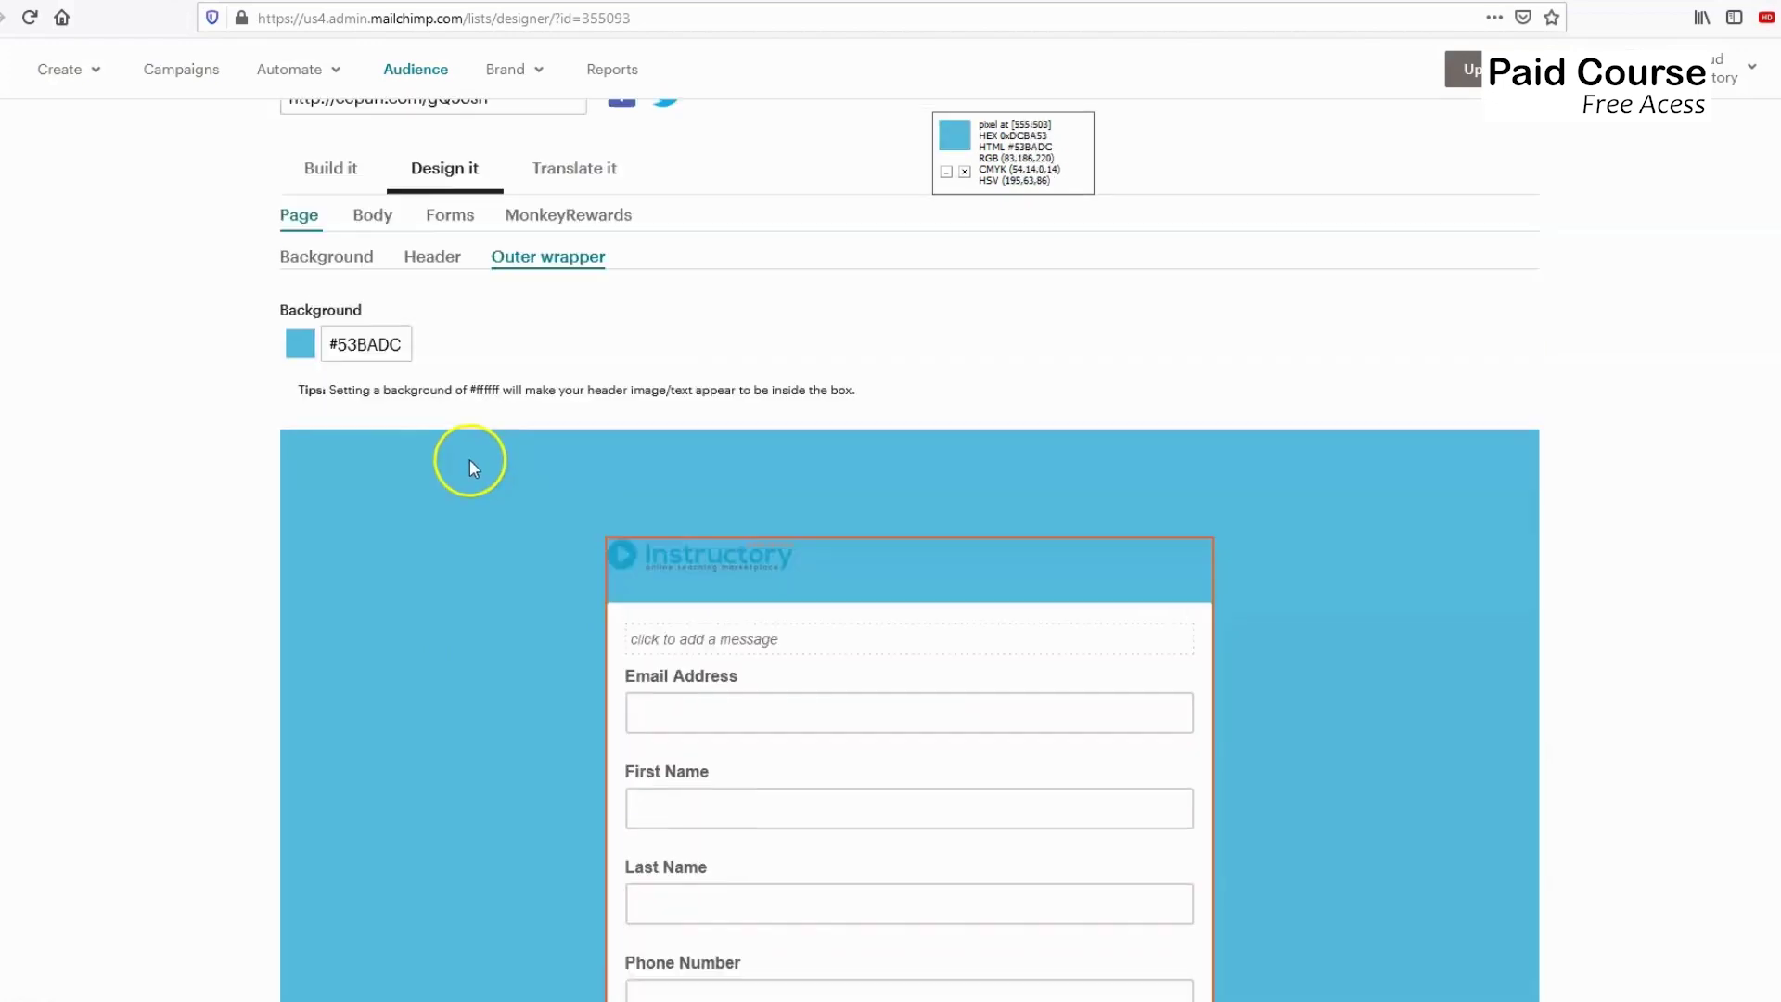
# Return to the Header settings and review them.
pyautogui.click(434, 316)
pyautogui.scroll(-2, 445, 538)
pyautogui.scroll(-2, 476, 565)
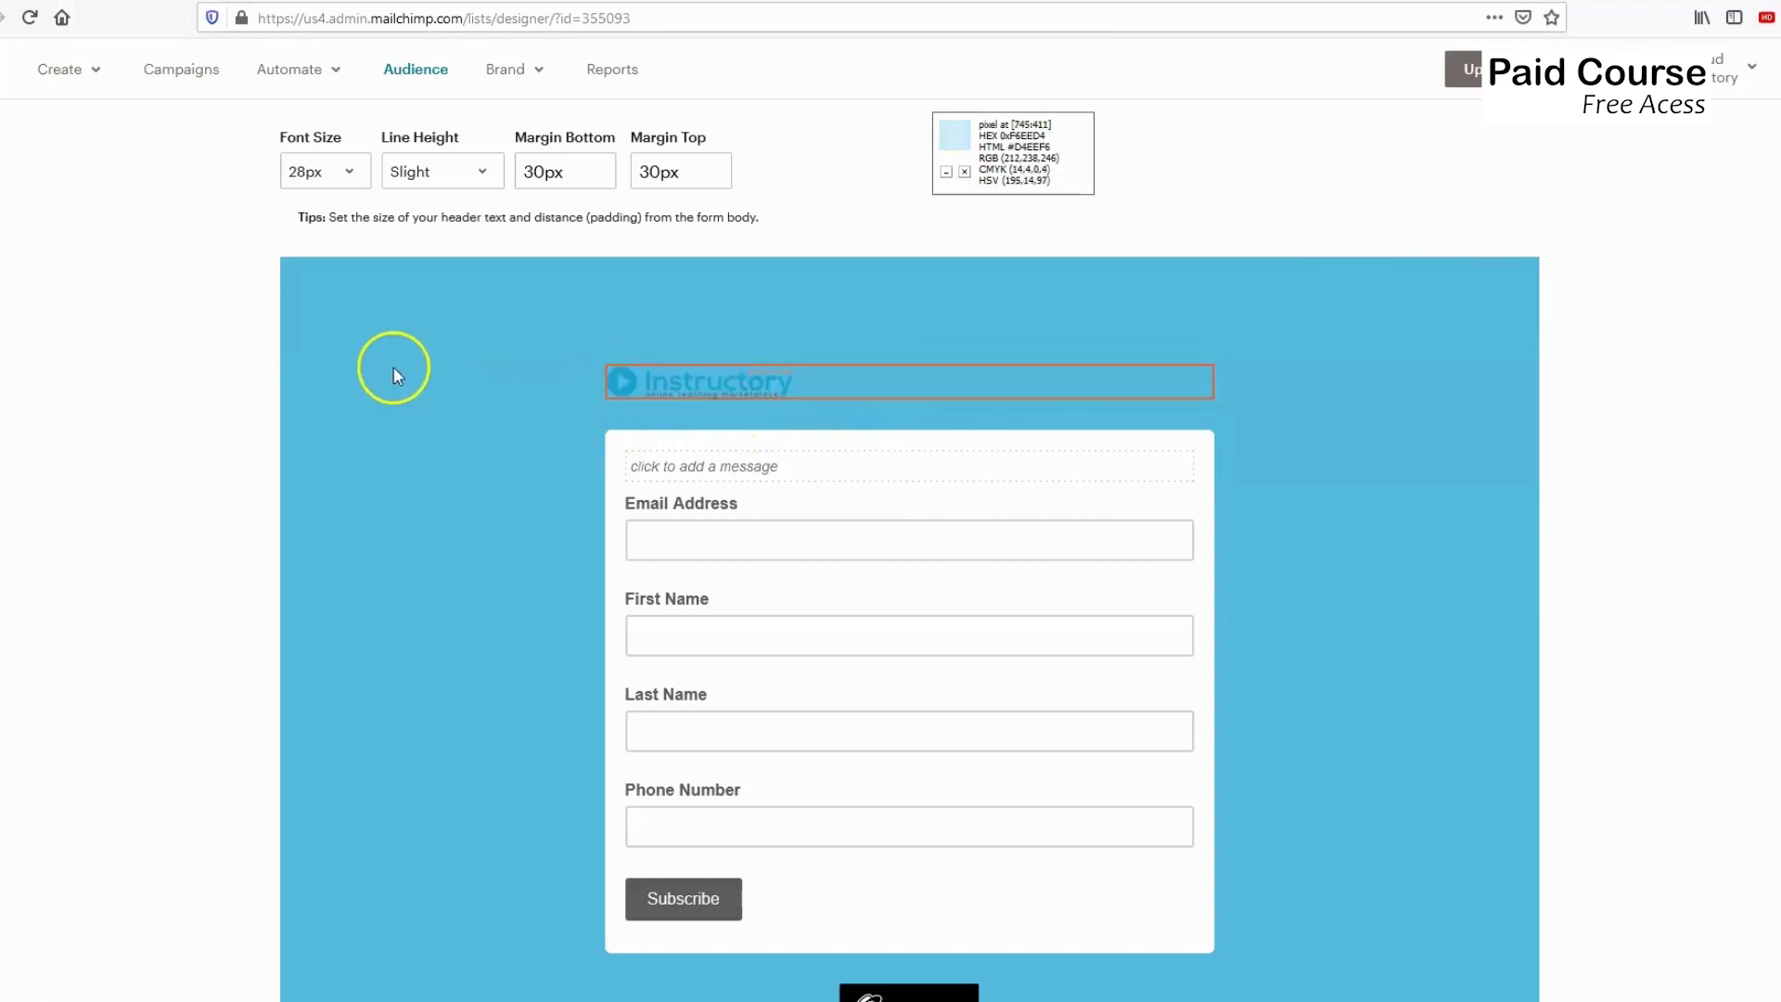
pyautogui.scroll(3, 393, 368)
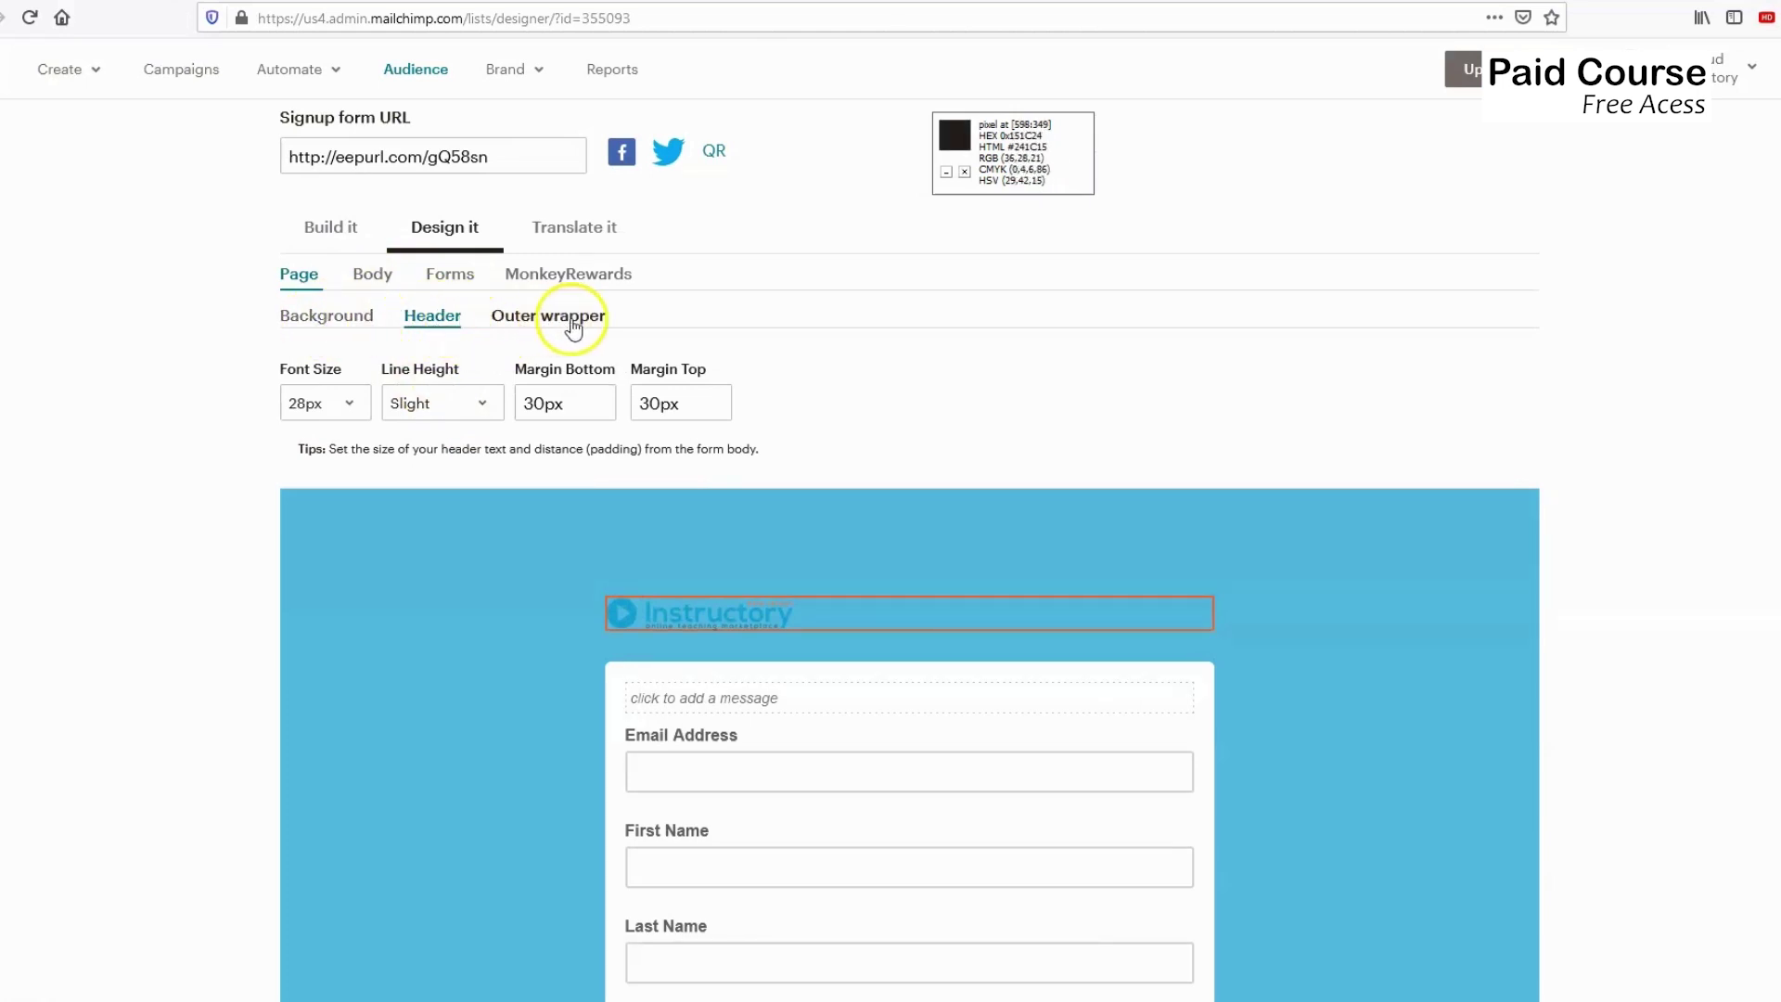
# Switch to Body styling and show its Default text settings (Arial 14px, 20px padding).
pyautogui.click(371, 277)
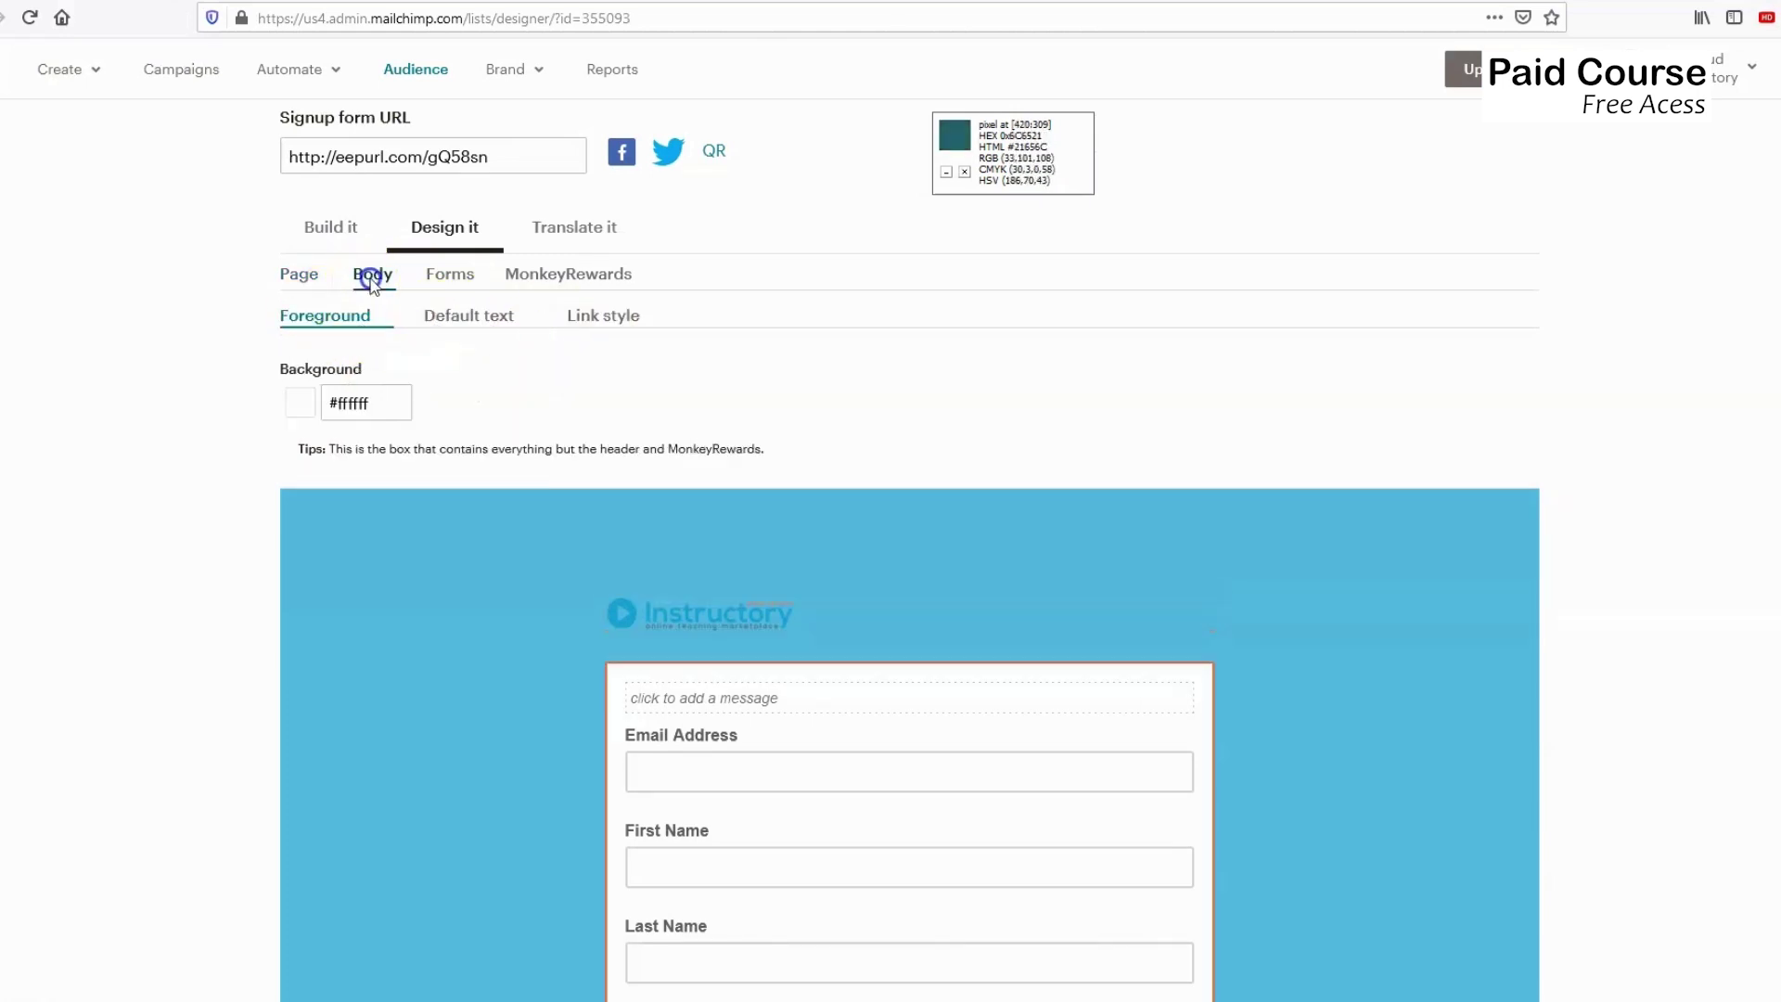
pyautogui.scroll(-3, 425, 366)
pyautogui.scroll(-1, 399, 334)
pyautogui.scroll(2, 351, 259)
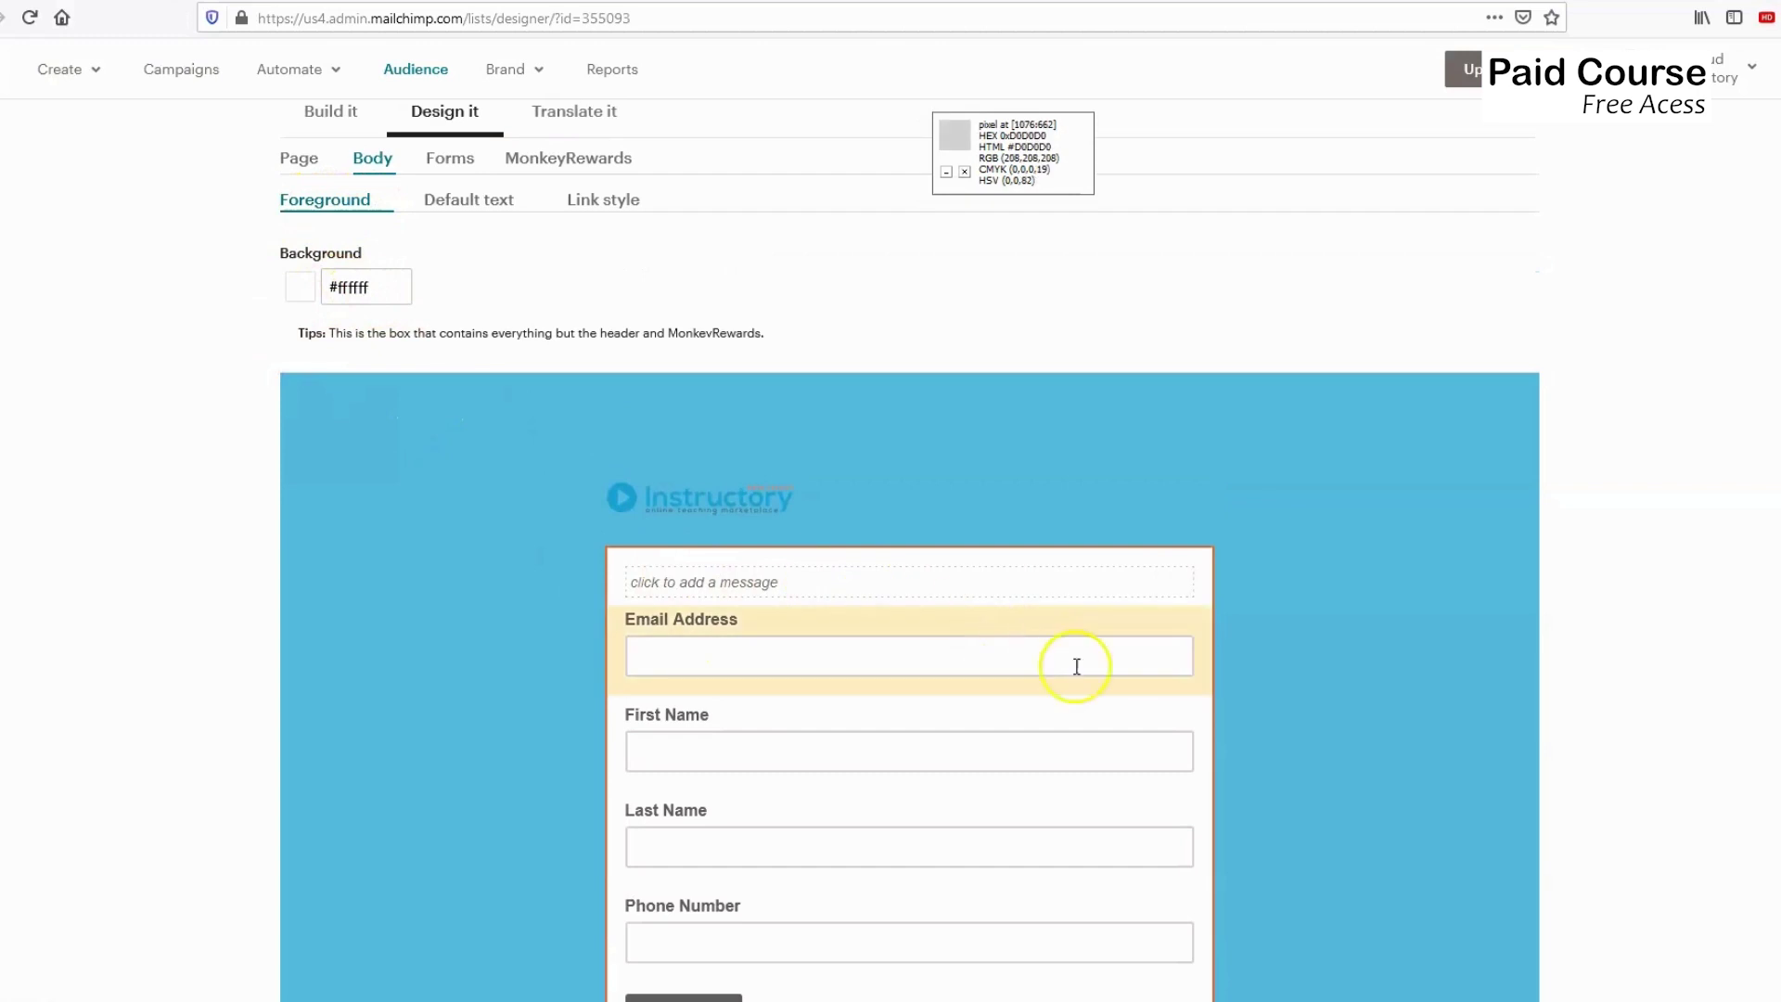
pyautogui.scroll(-2, 915, 727)
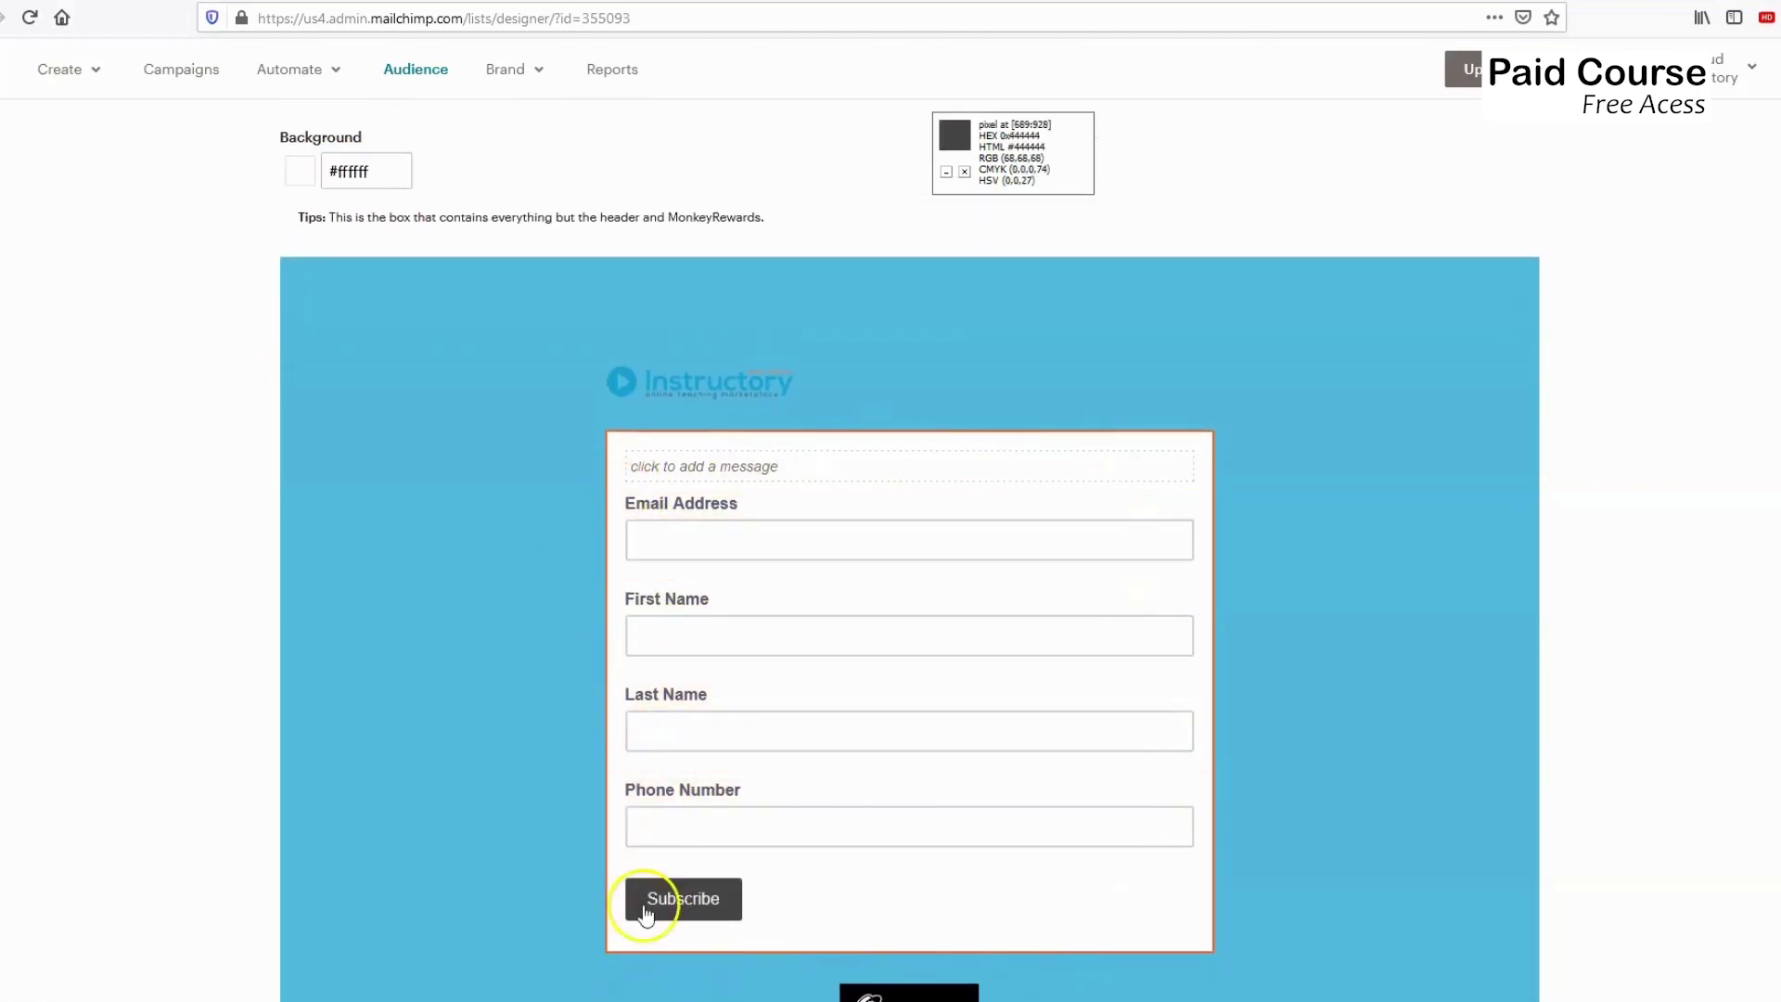
pyautogui.scroll(2, 425, 413)
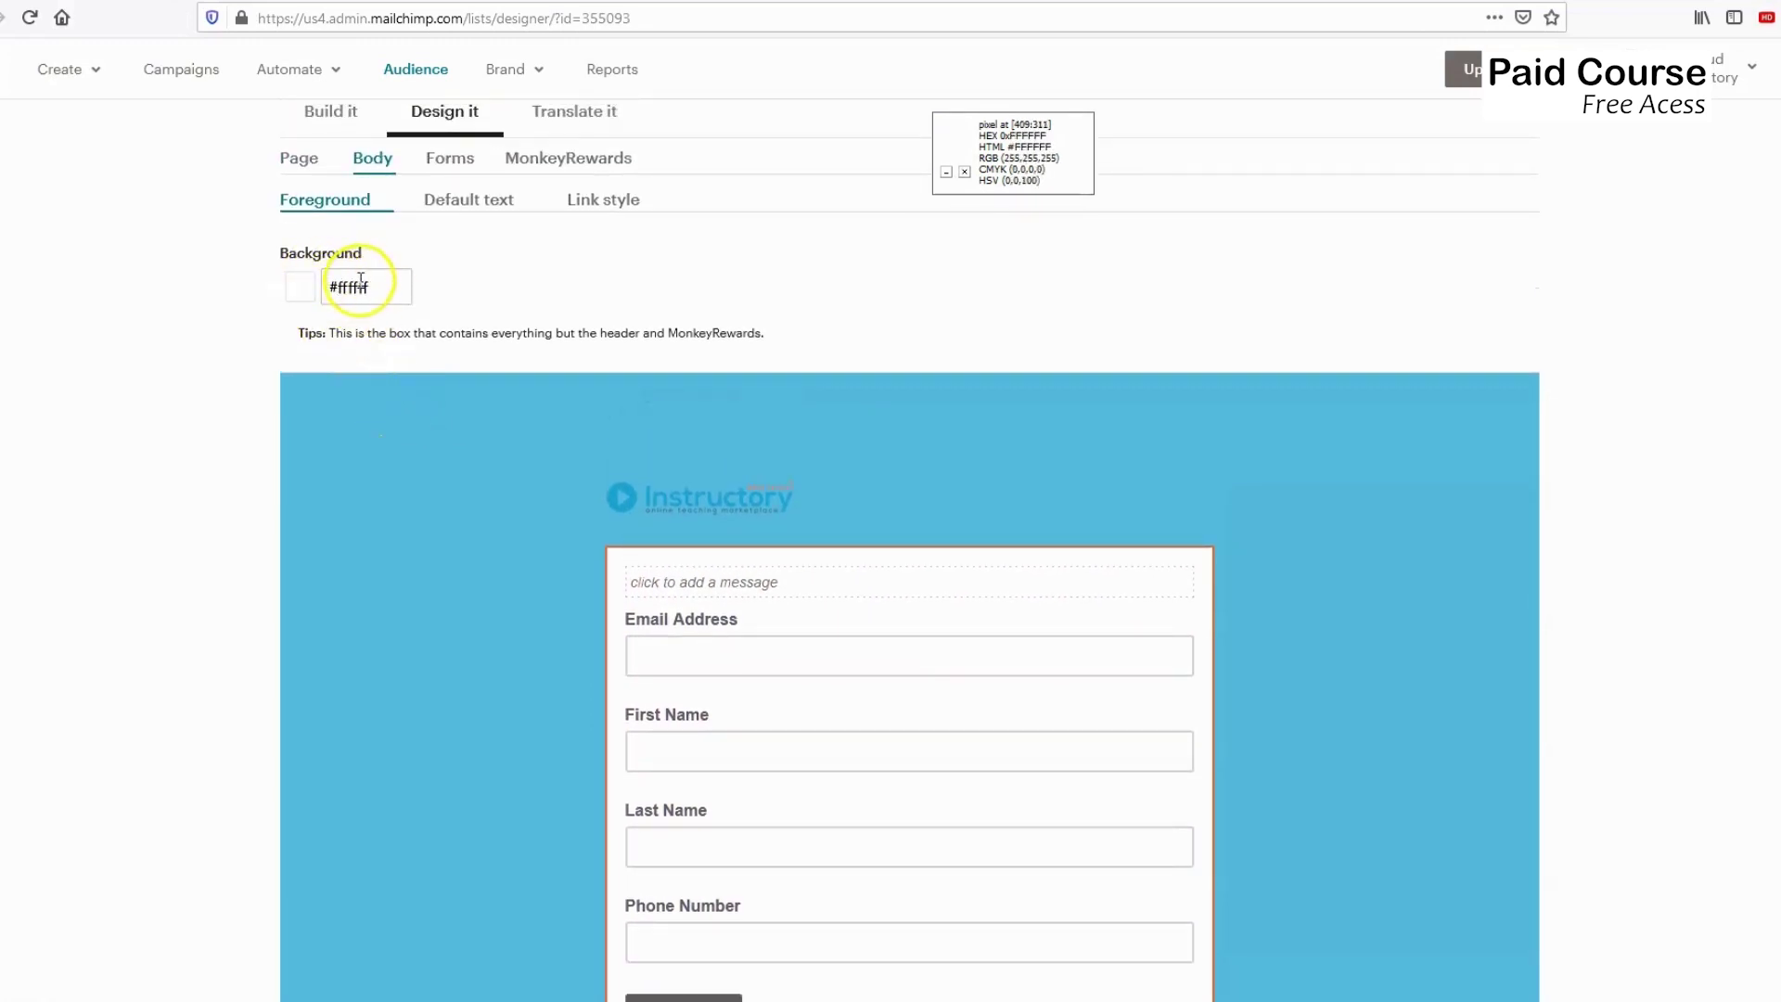
pyautogui.click(478, 206)
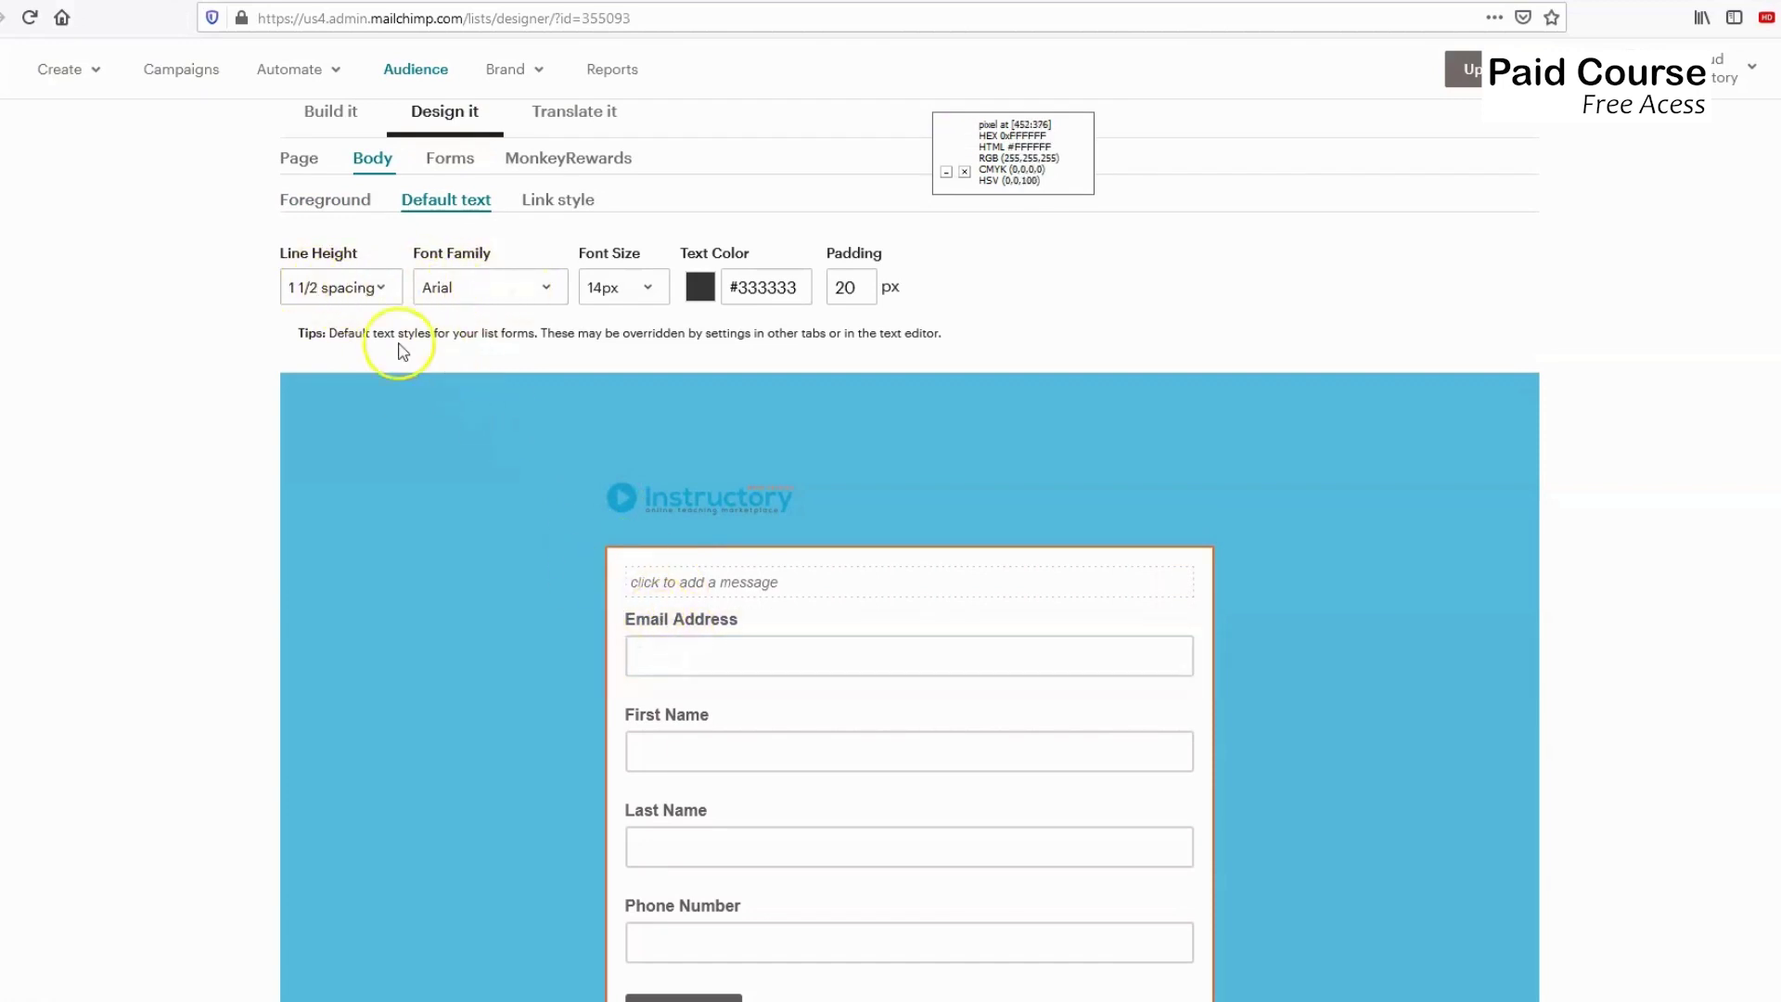
# Keep line height at 1 1/2 spacing and raise body padding from 30 to 70 px.
pyautogui.click(388, 299)
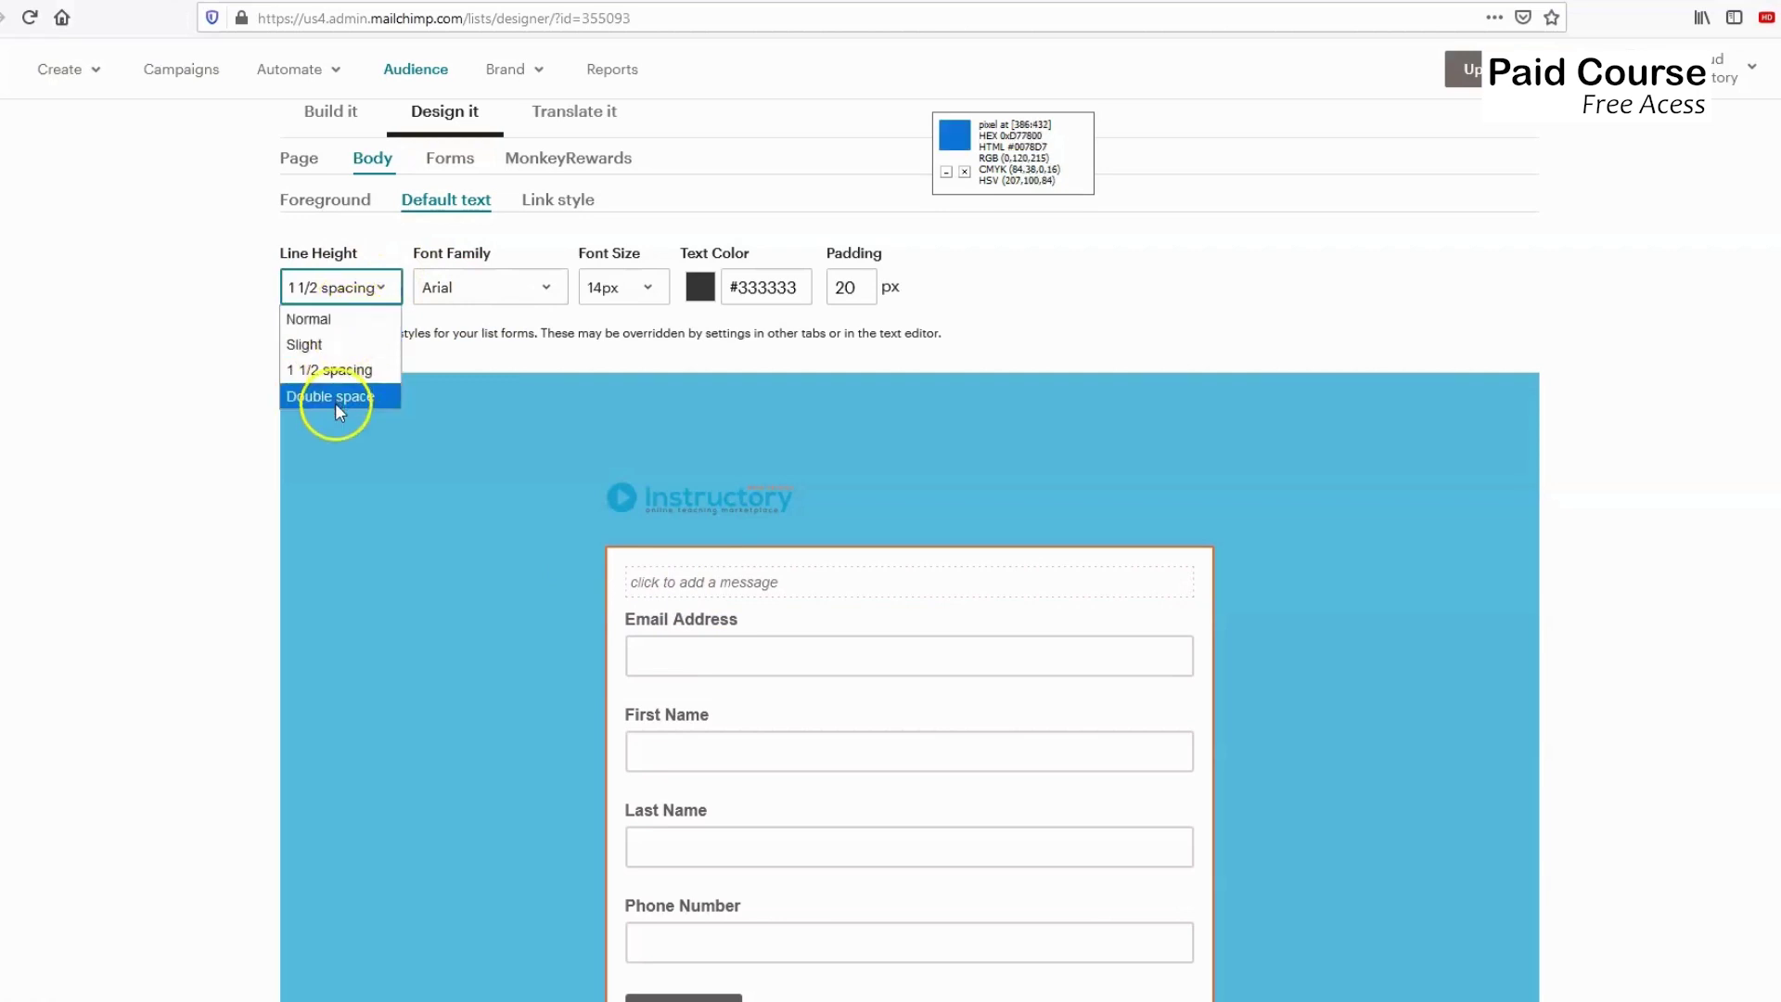
pyautogui.click(508, 400)
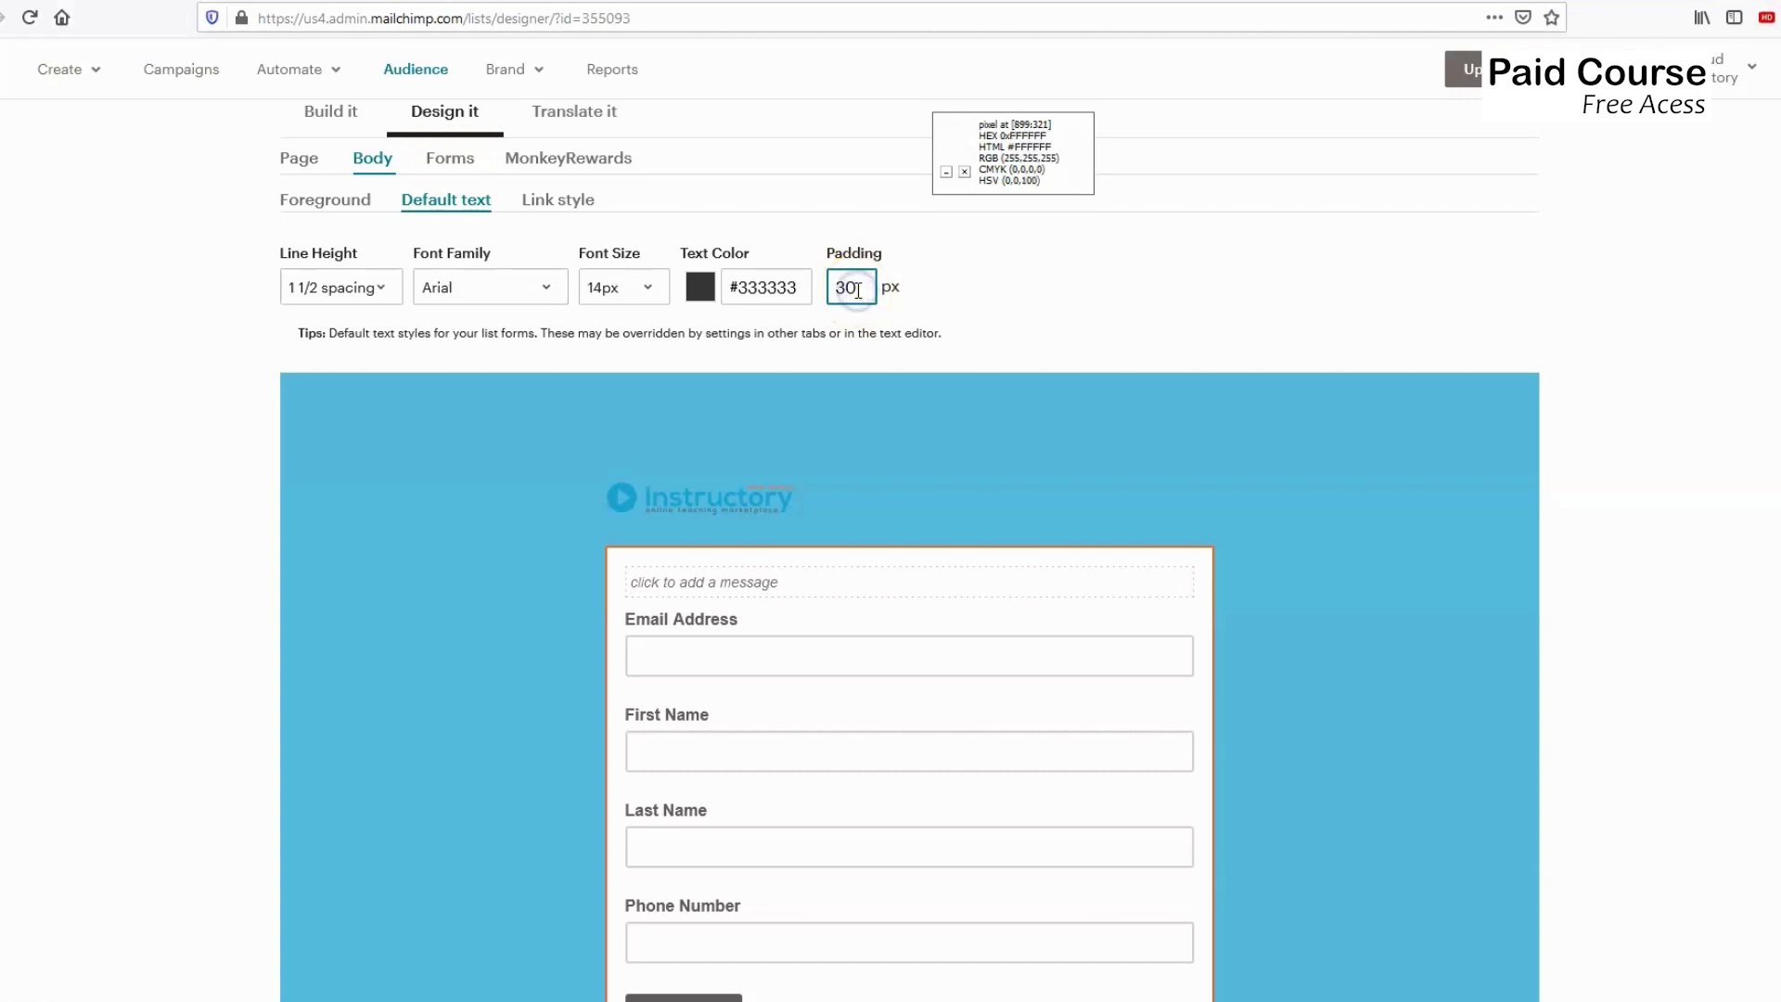
pyautogui.click(1038, 492)
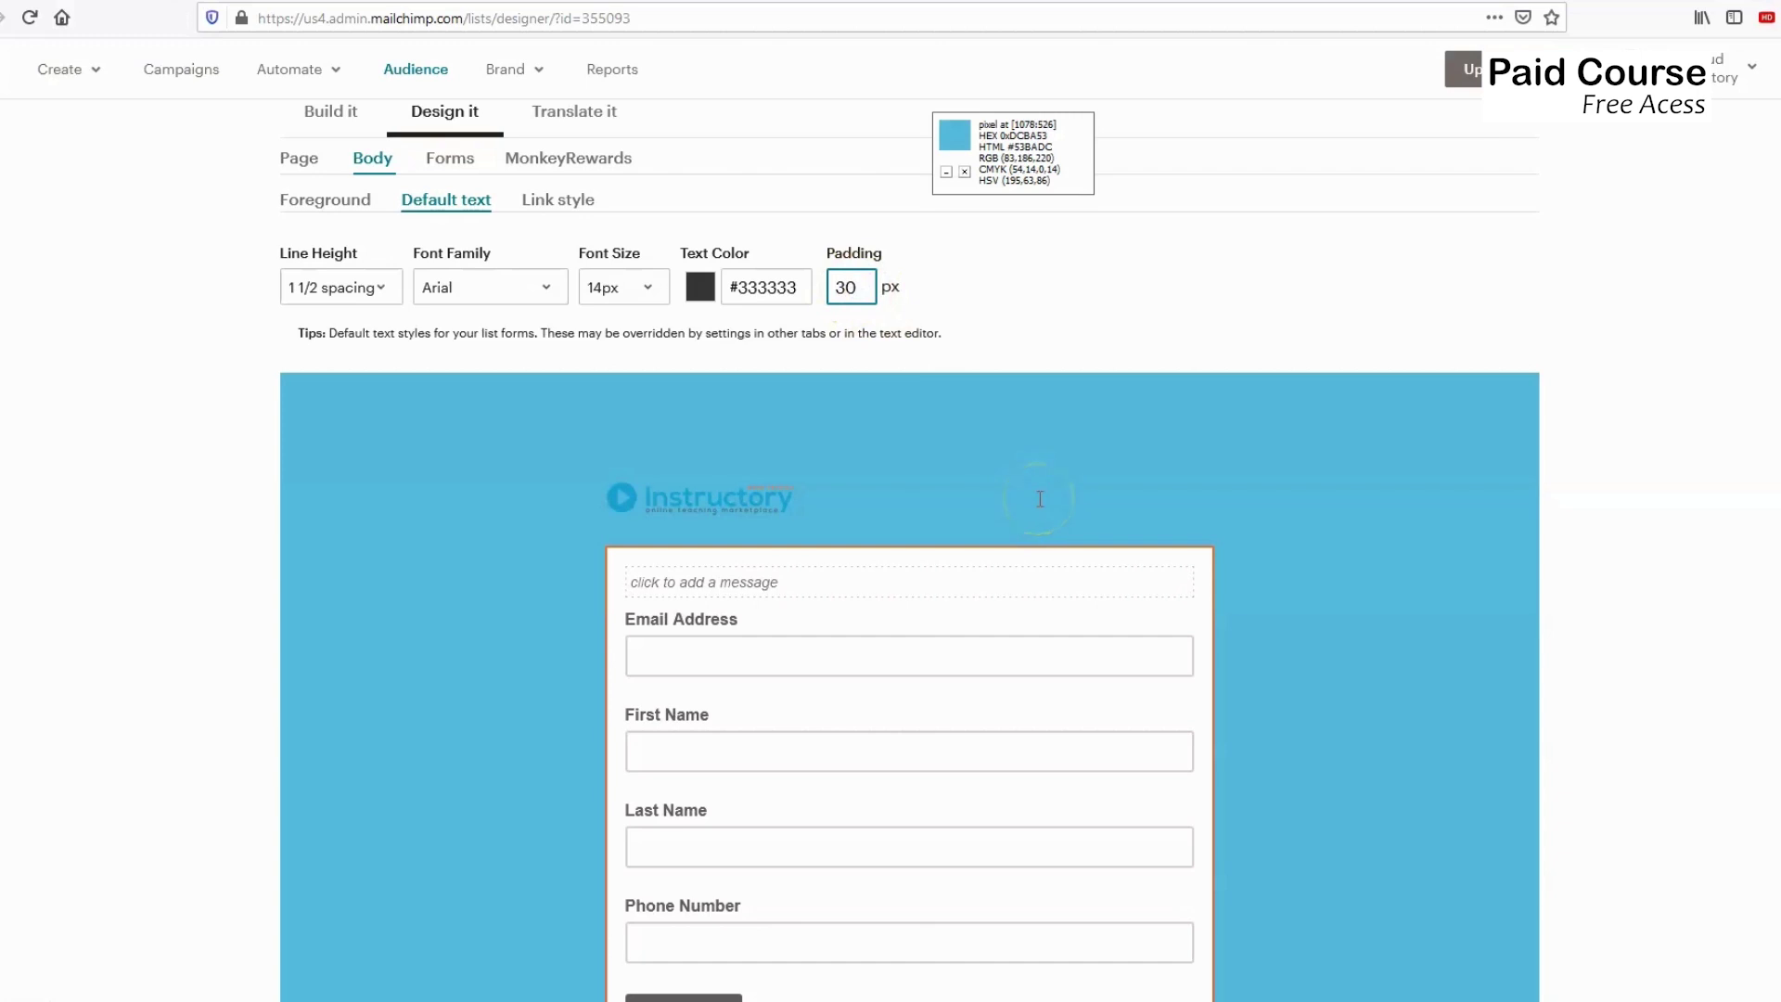
pyautogui.moveTo(1038, 498); pyautogui.dragTo(1269, 509)
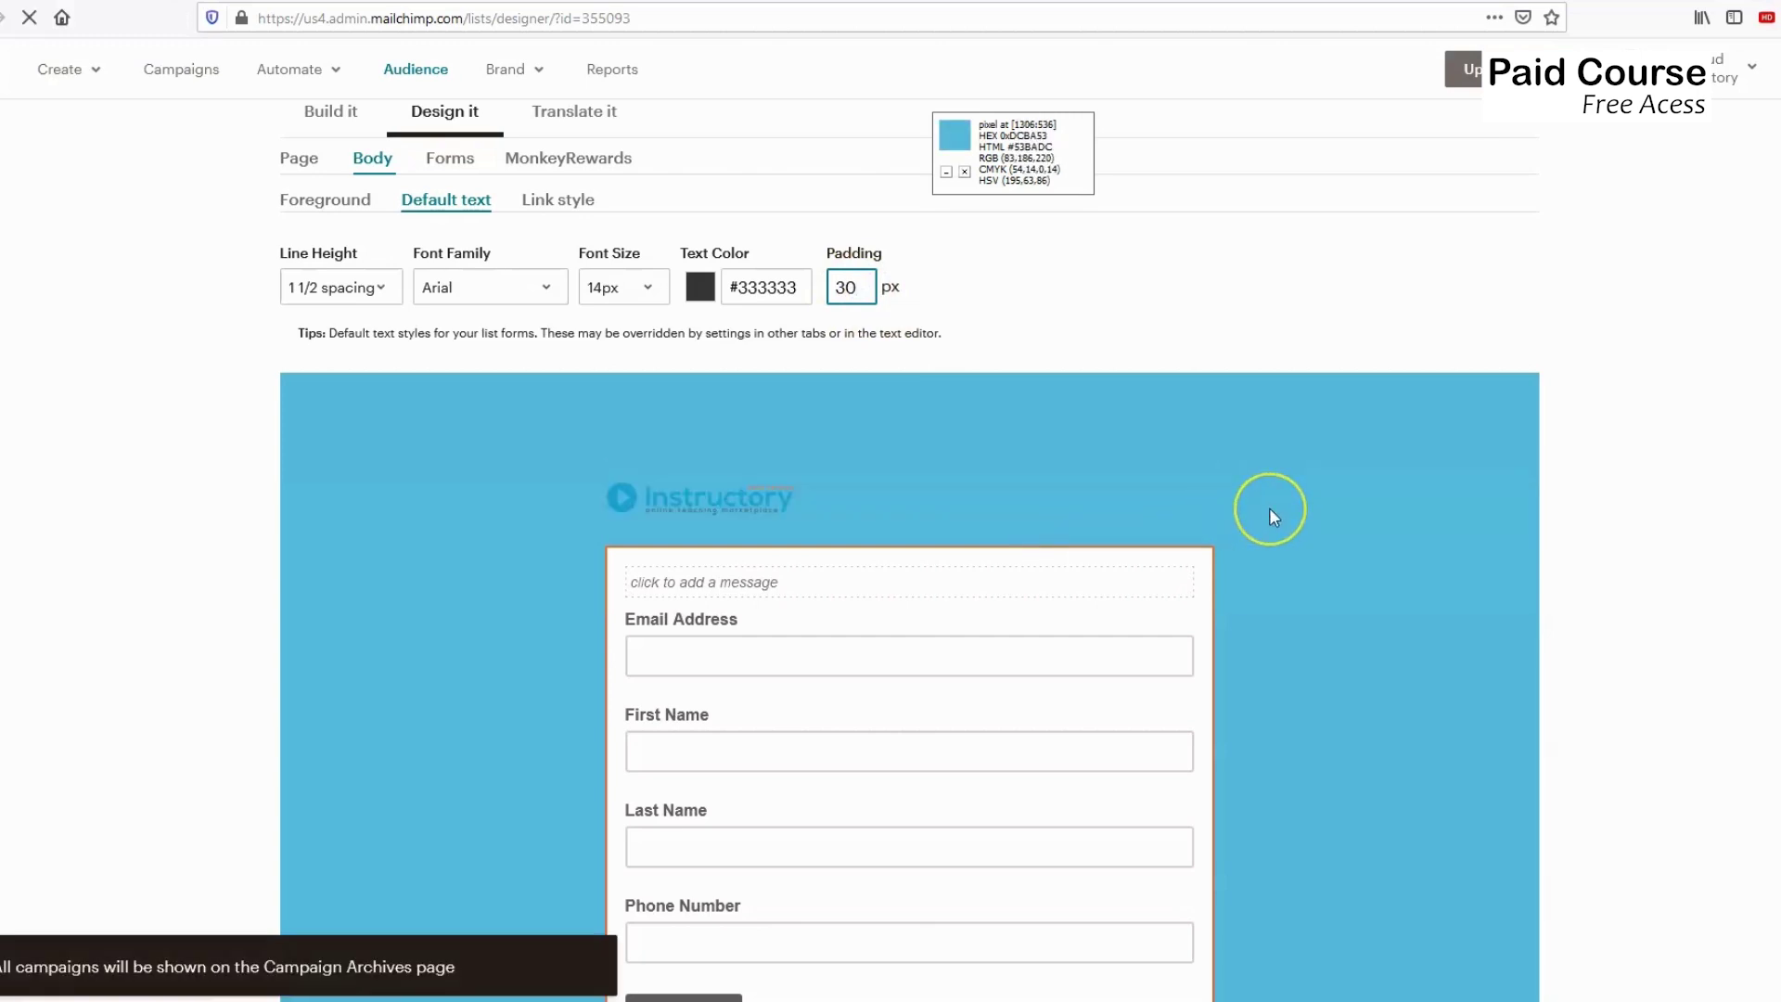
pyautogui.moveTo(1269, 513)
pyautogui.mouseDown()
pyautogui.moveTo(1062, 588)
pyautogui.moveTo(1026, 453)
pyautogui.mouseUp()
pyautogui.scroll(-1, 1025, 453)
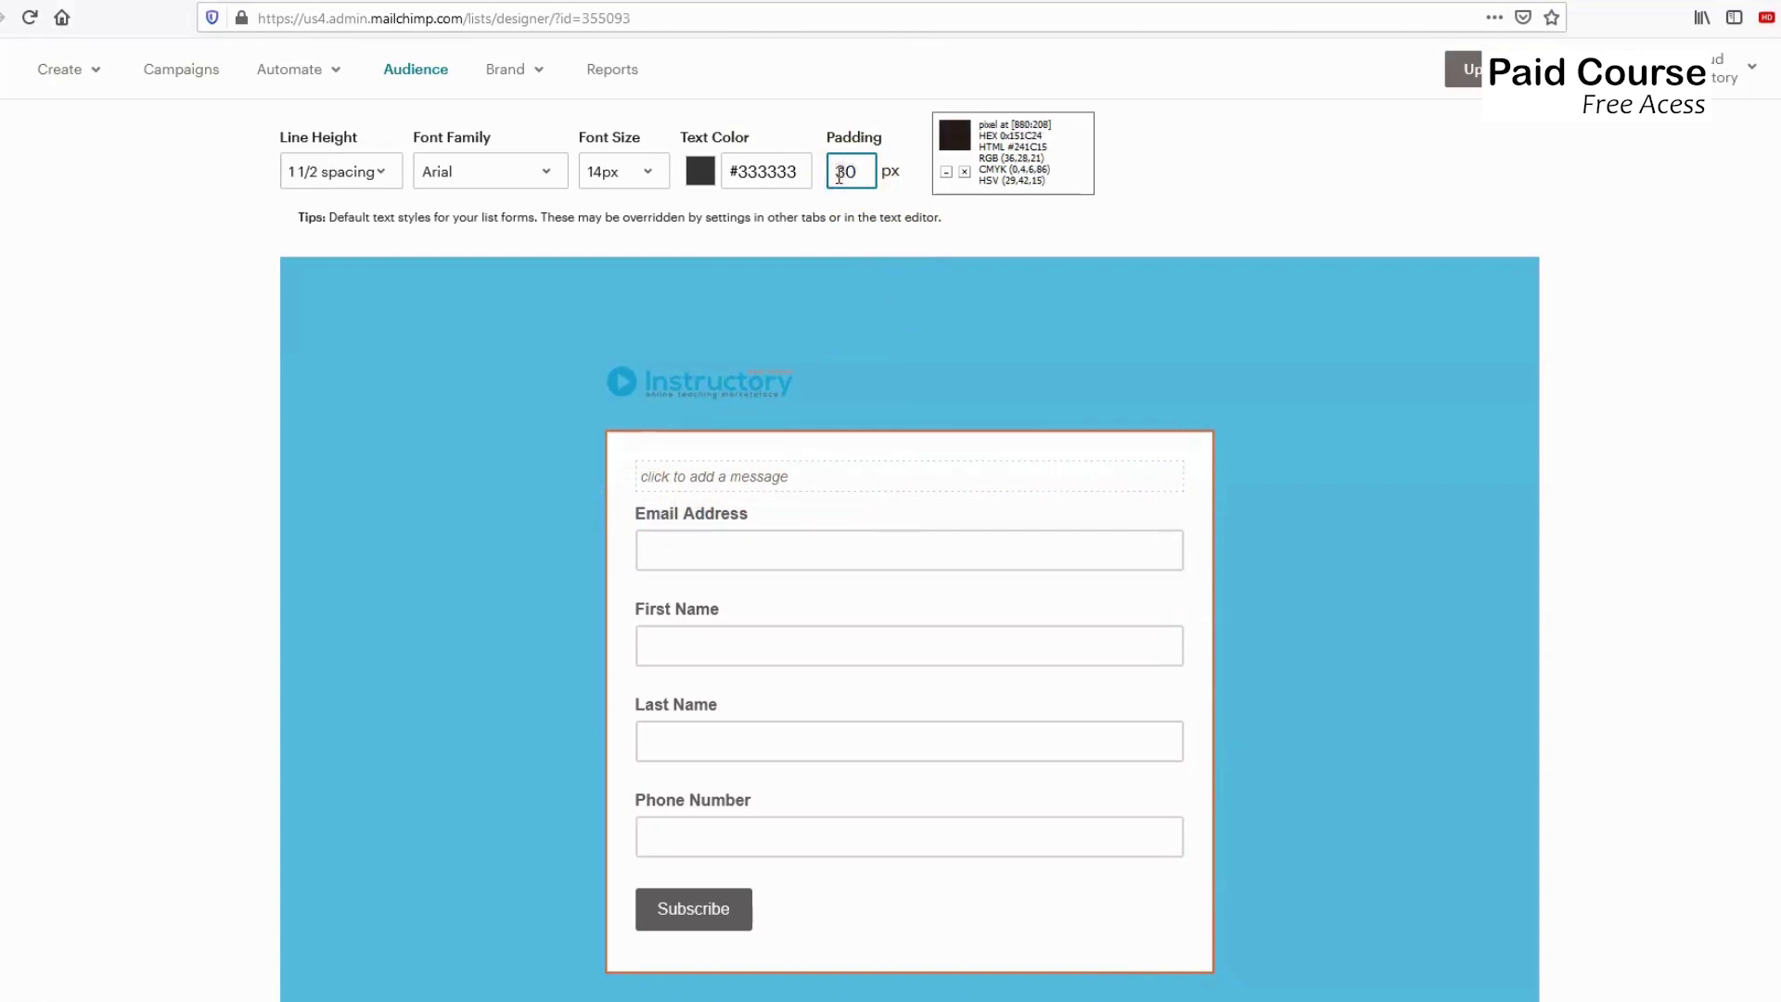
pyautogui.press('BackSpace')
pyautogui.write('7')
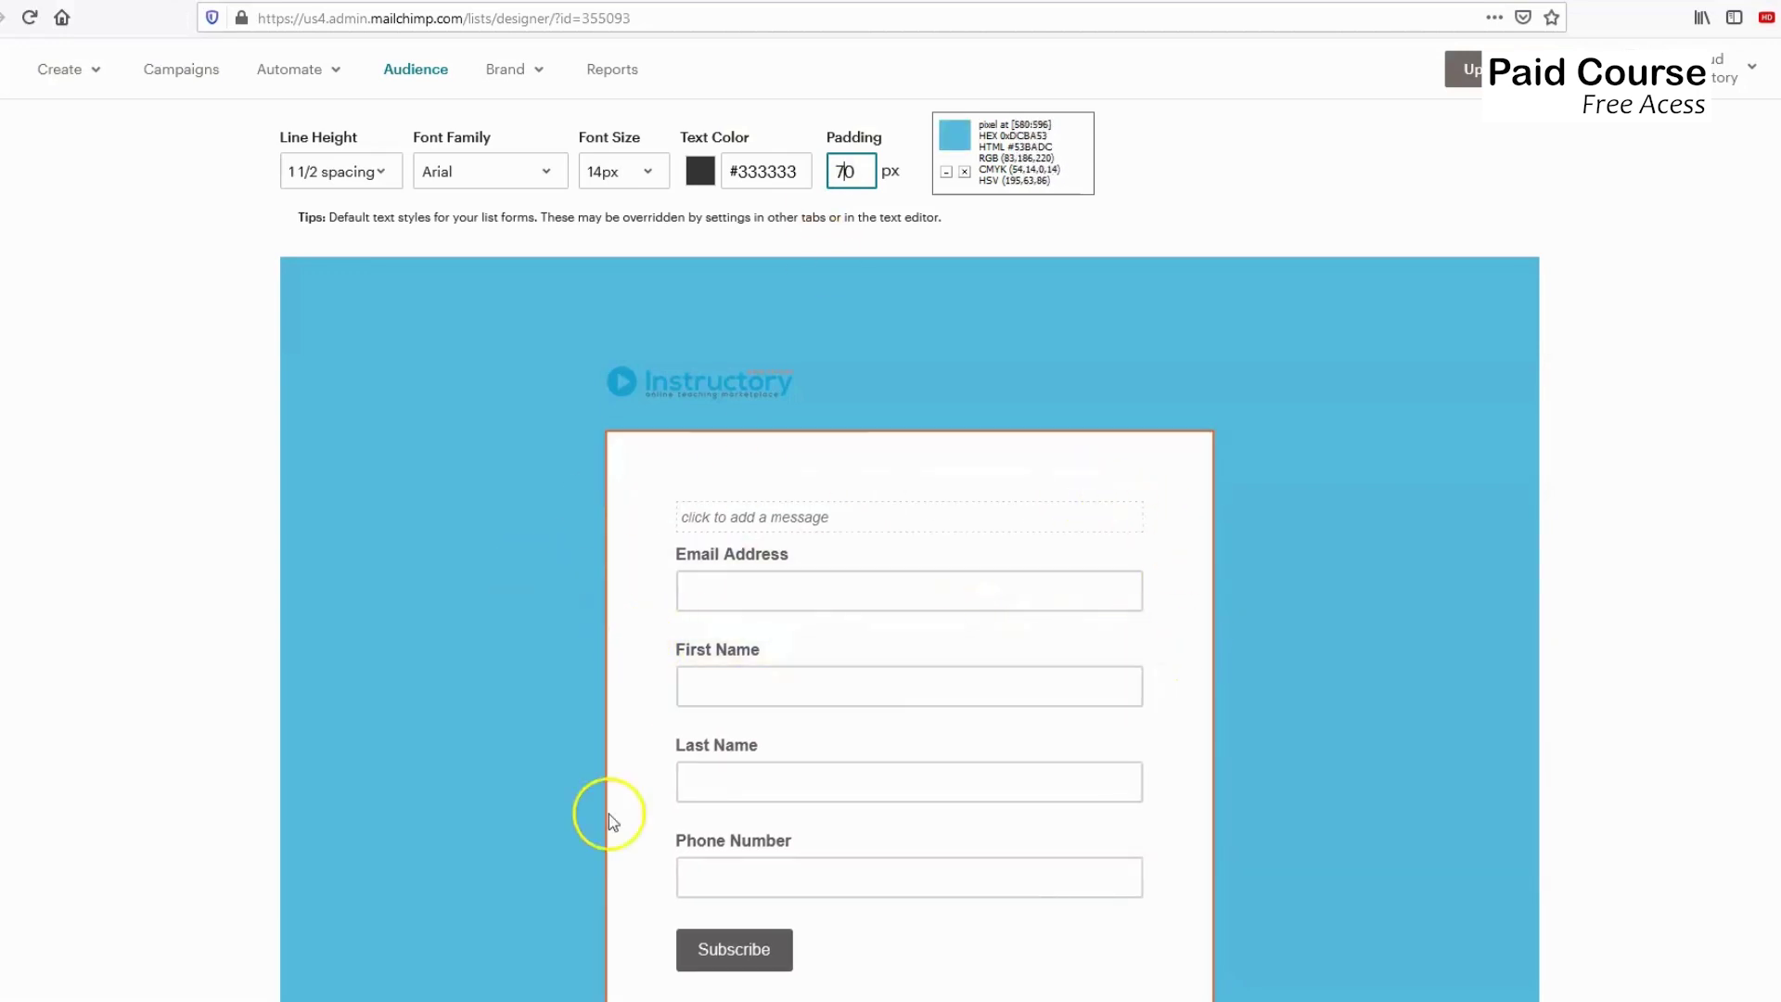
pyautogui.scroll(-3, 954, 736)
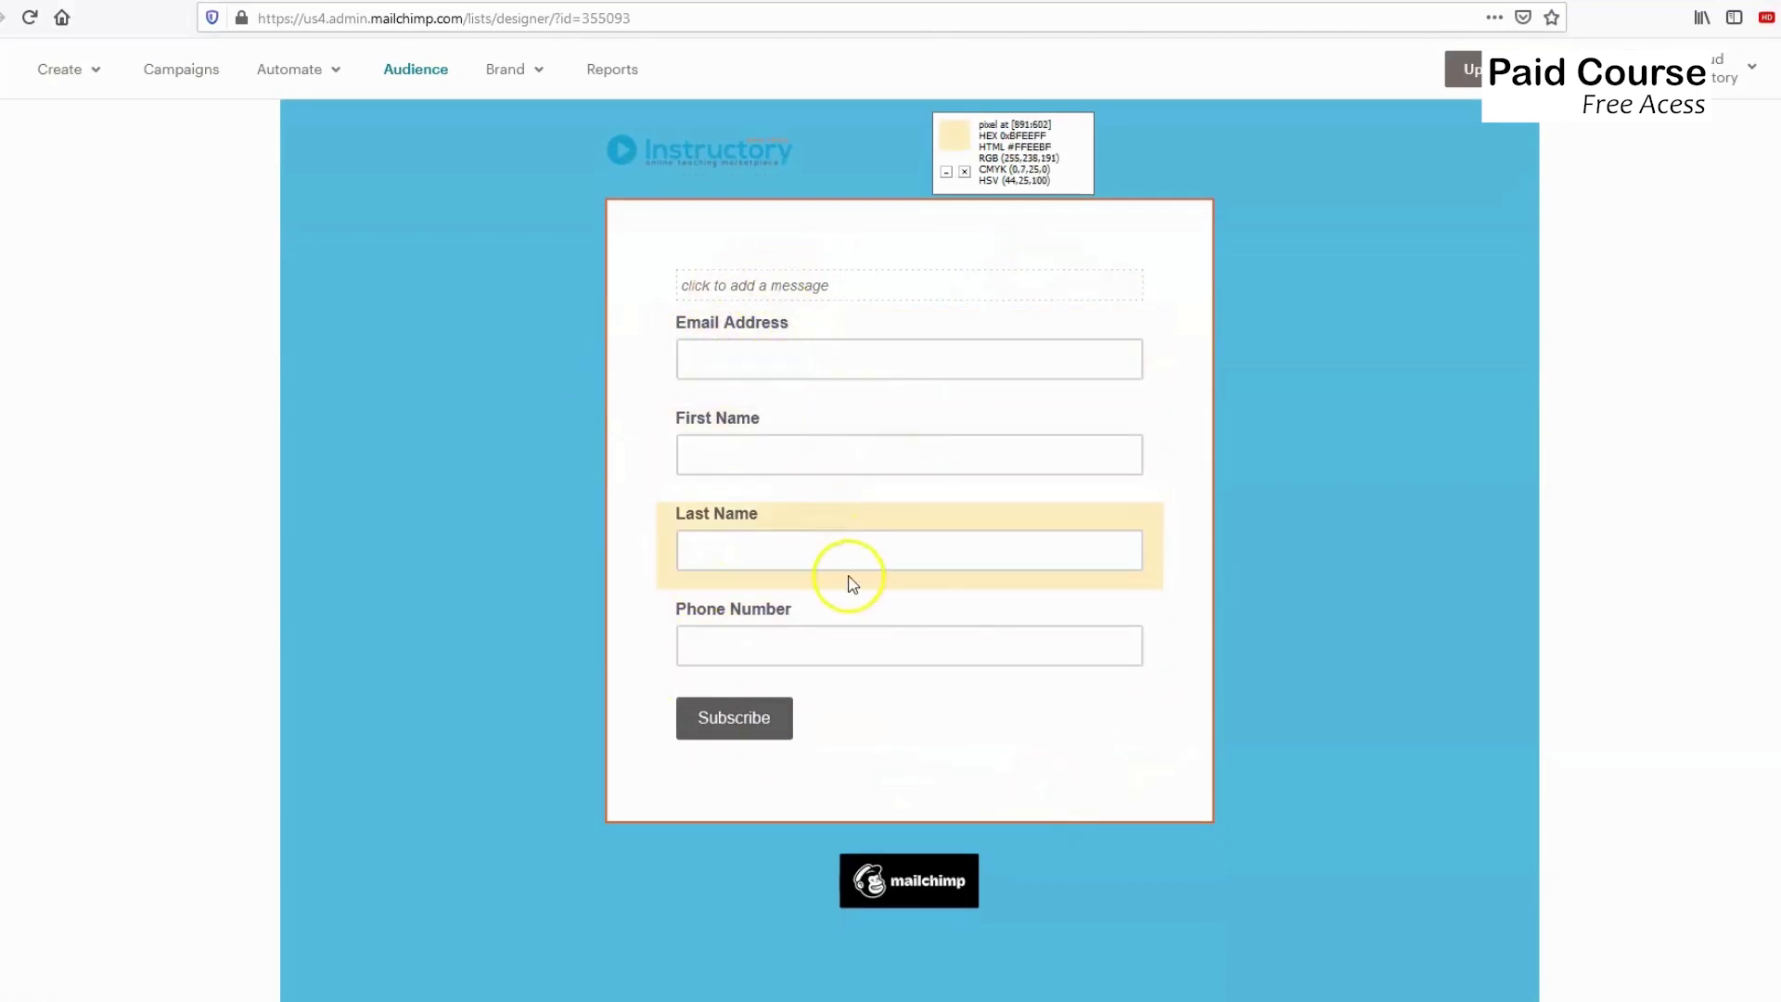
pyautogui.scroll(2, 733, 492)
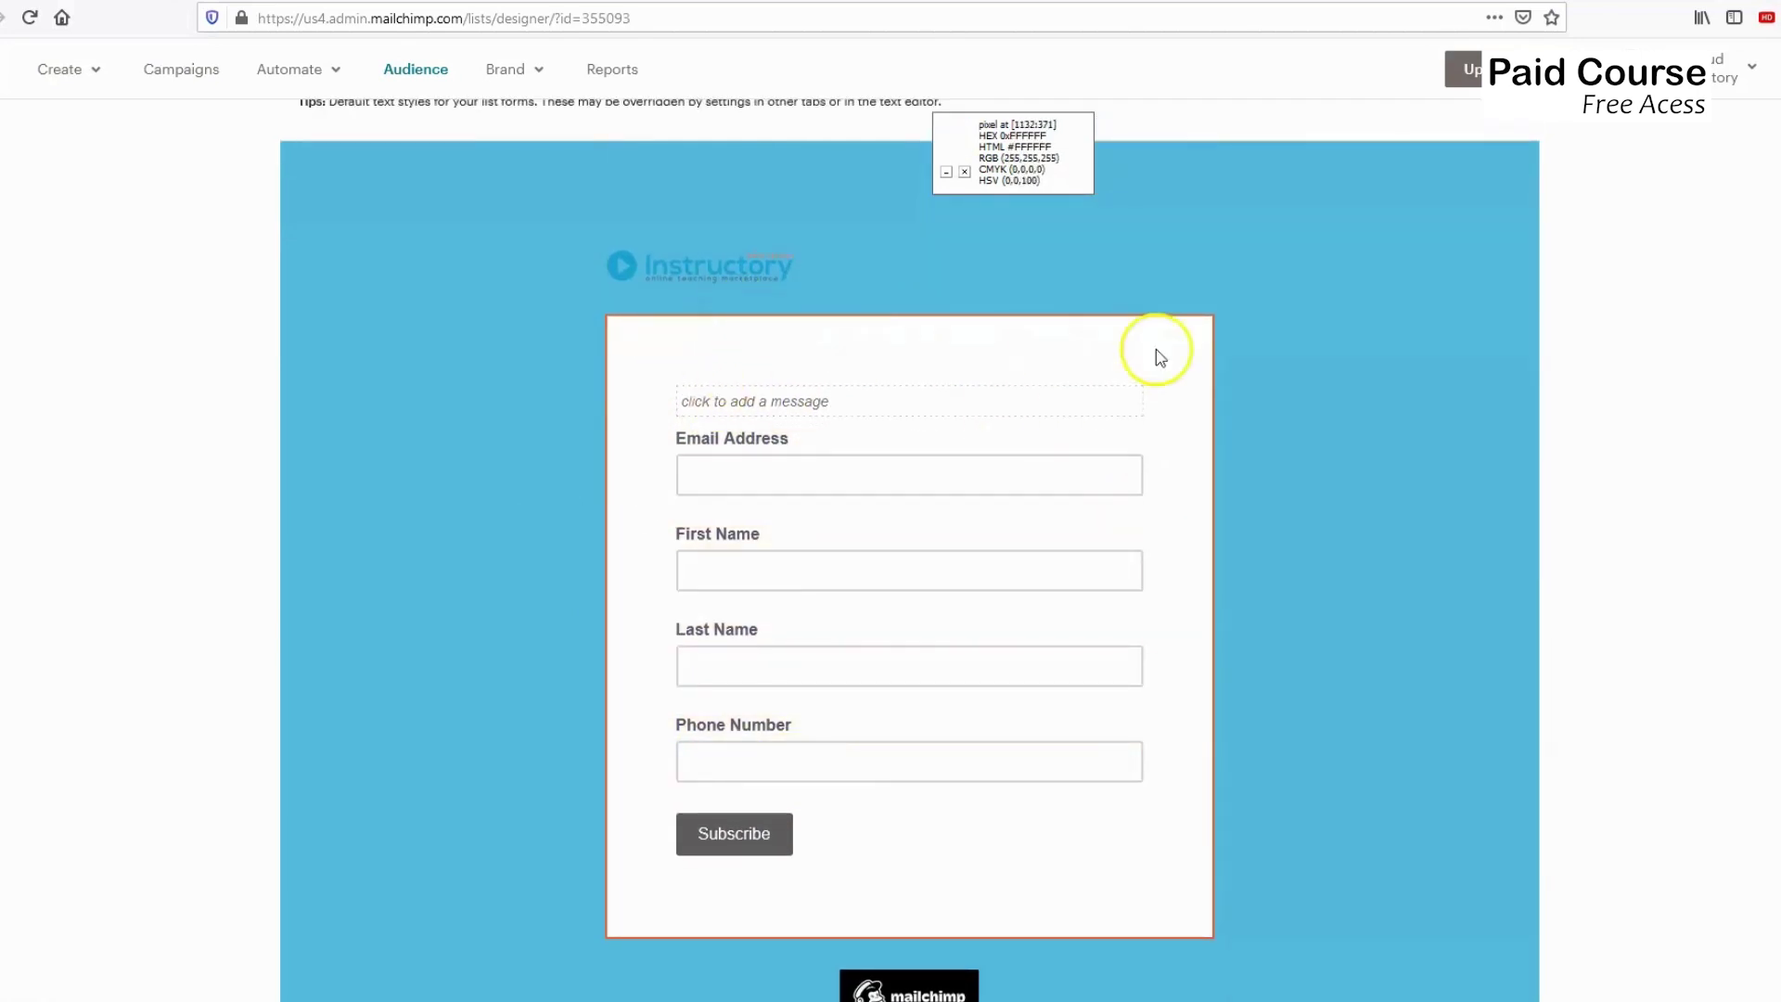
pyautogui.scroll(3, 655, 510)
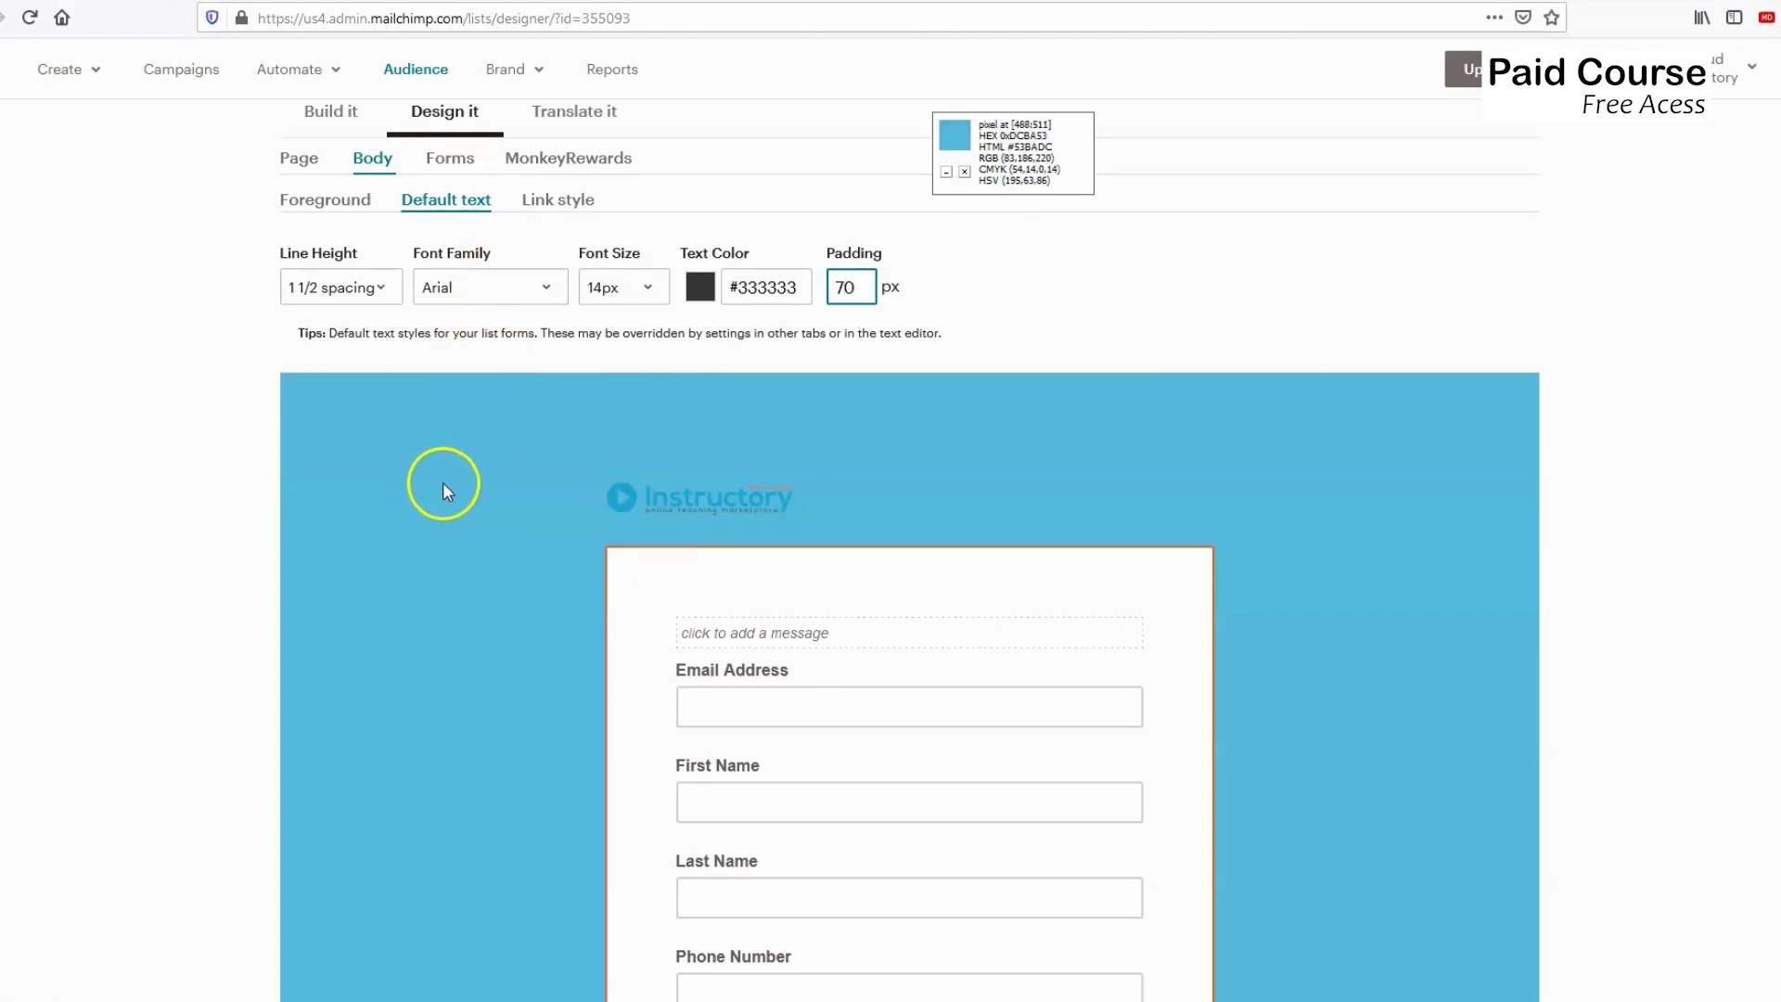
pyautogui.click(637, 557)
# Choose Comic Sans MS as the body default font family.
pyautogui.click(480, 512)
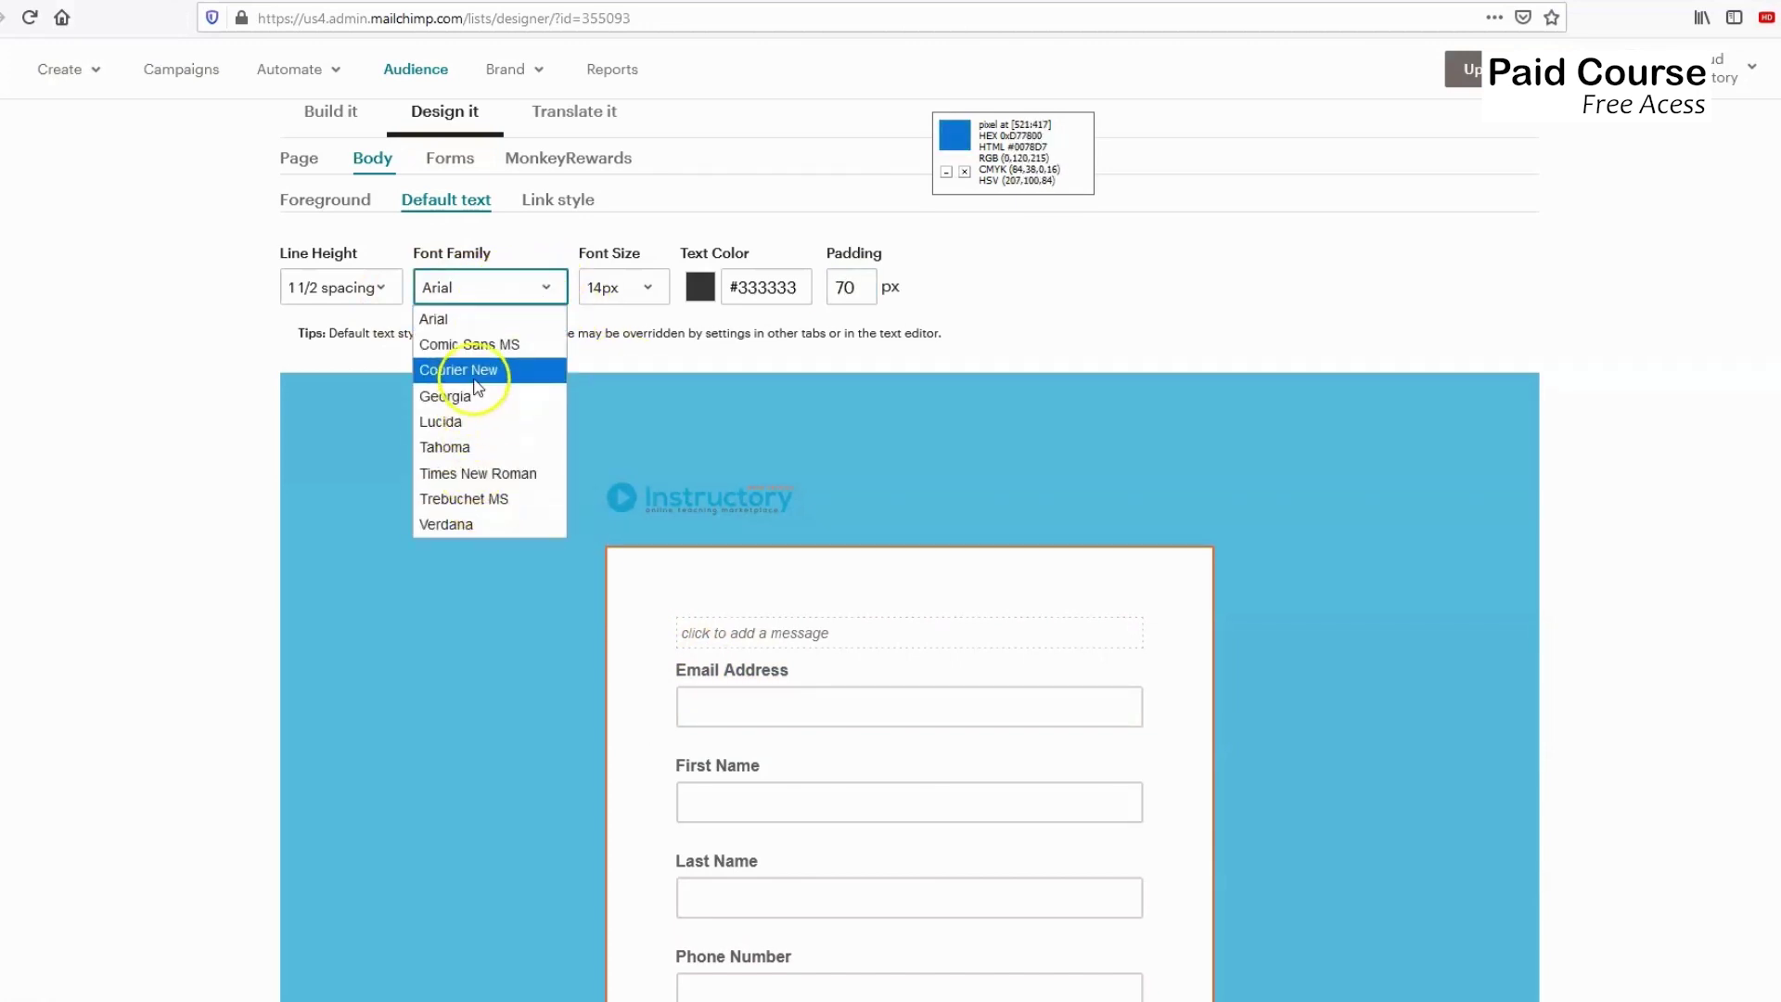
pyautogui.click(482, 348)
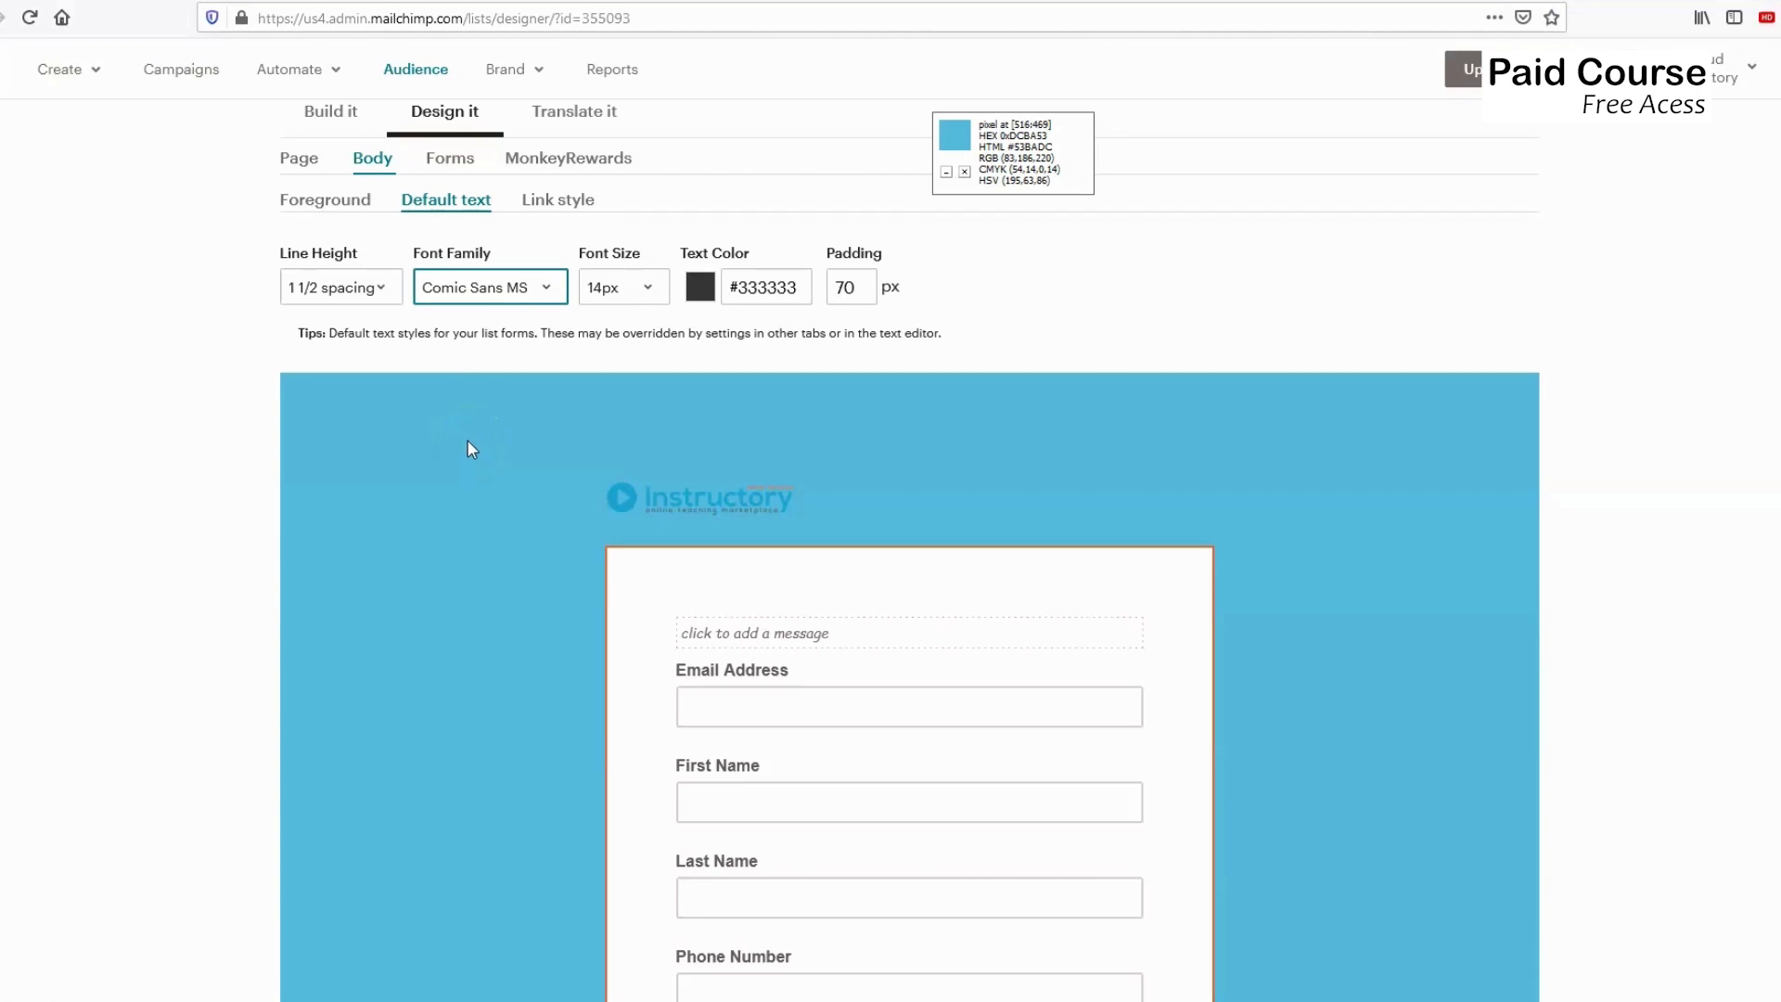
pyautogui.scroll(-3, 467, 441)
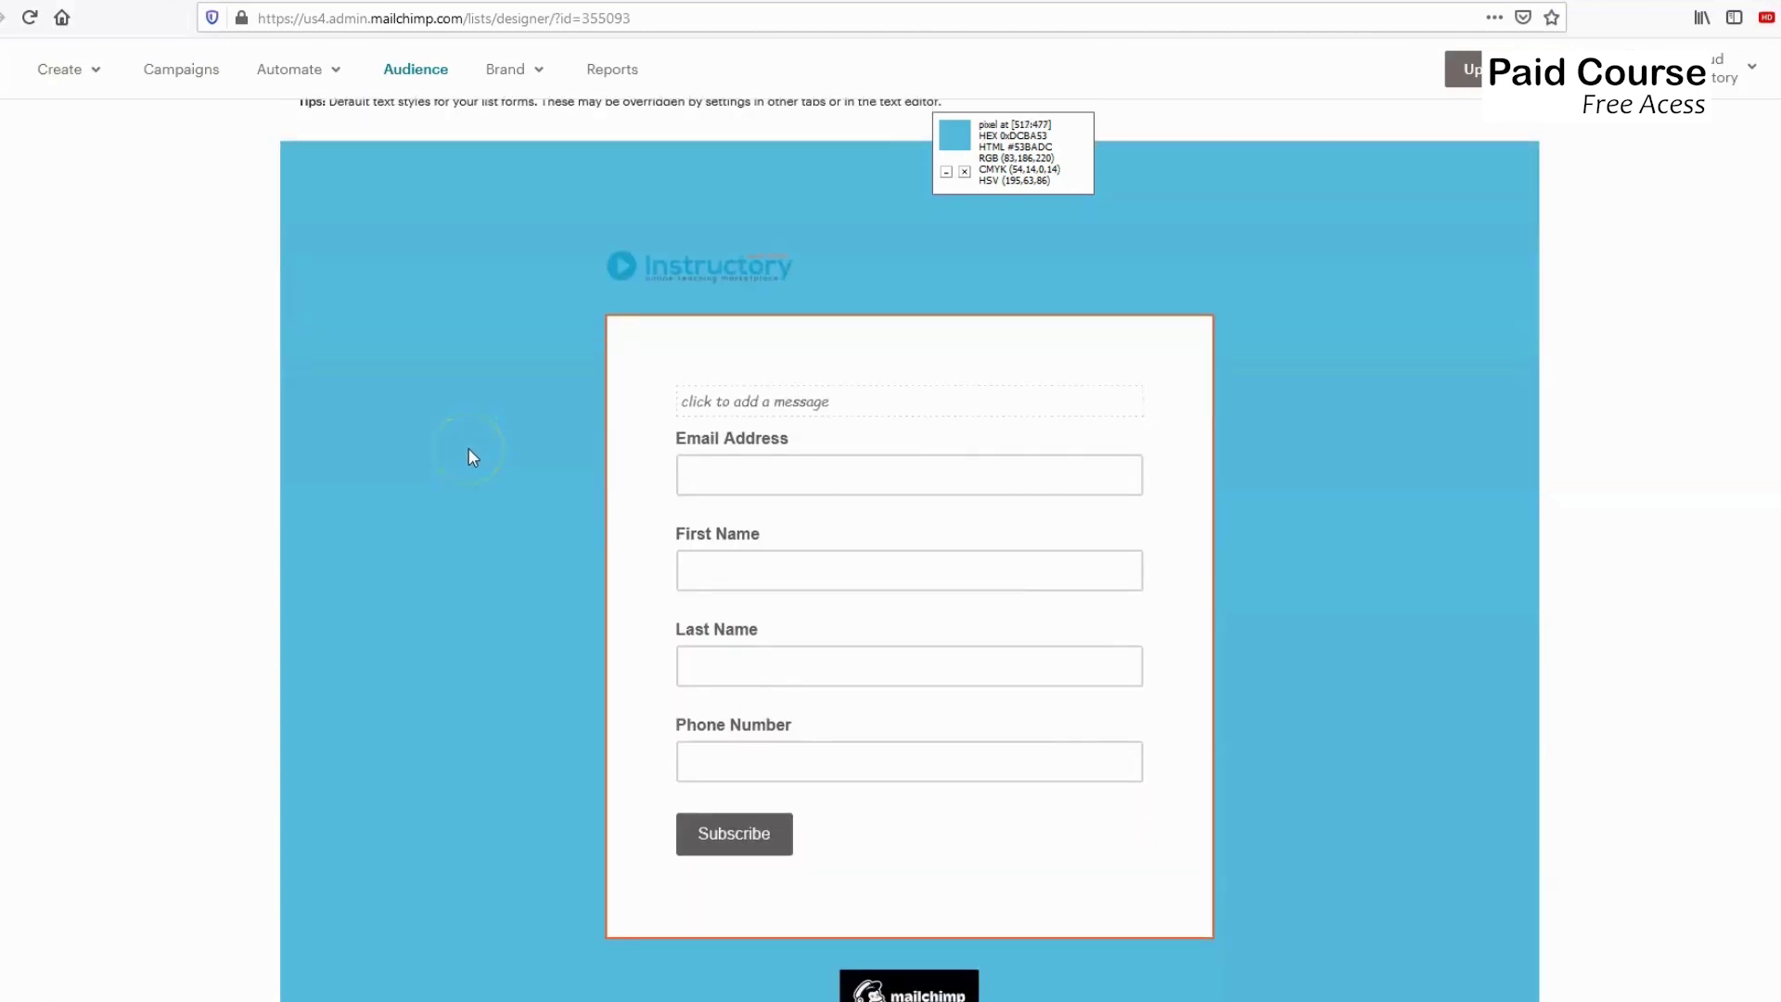
pyautogui.scroll(5, 470, 455)
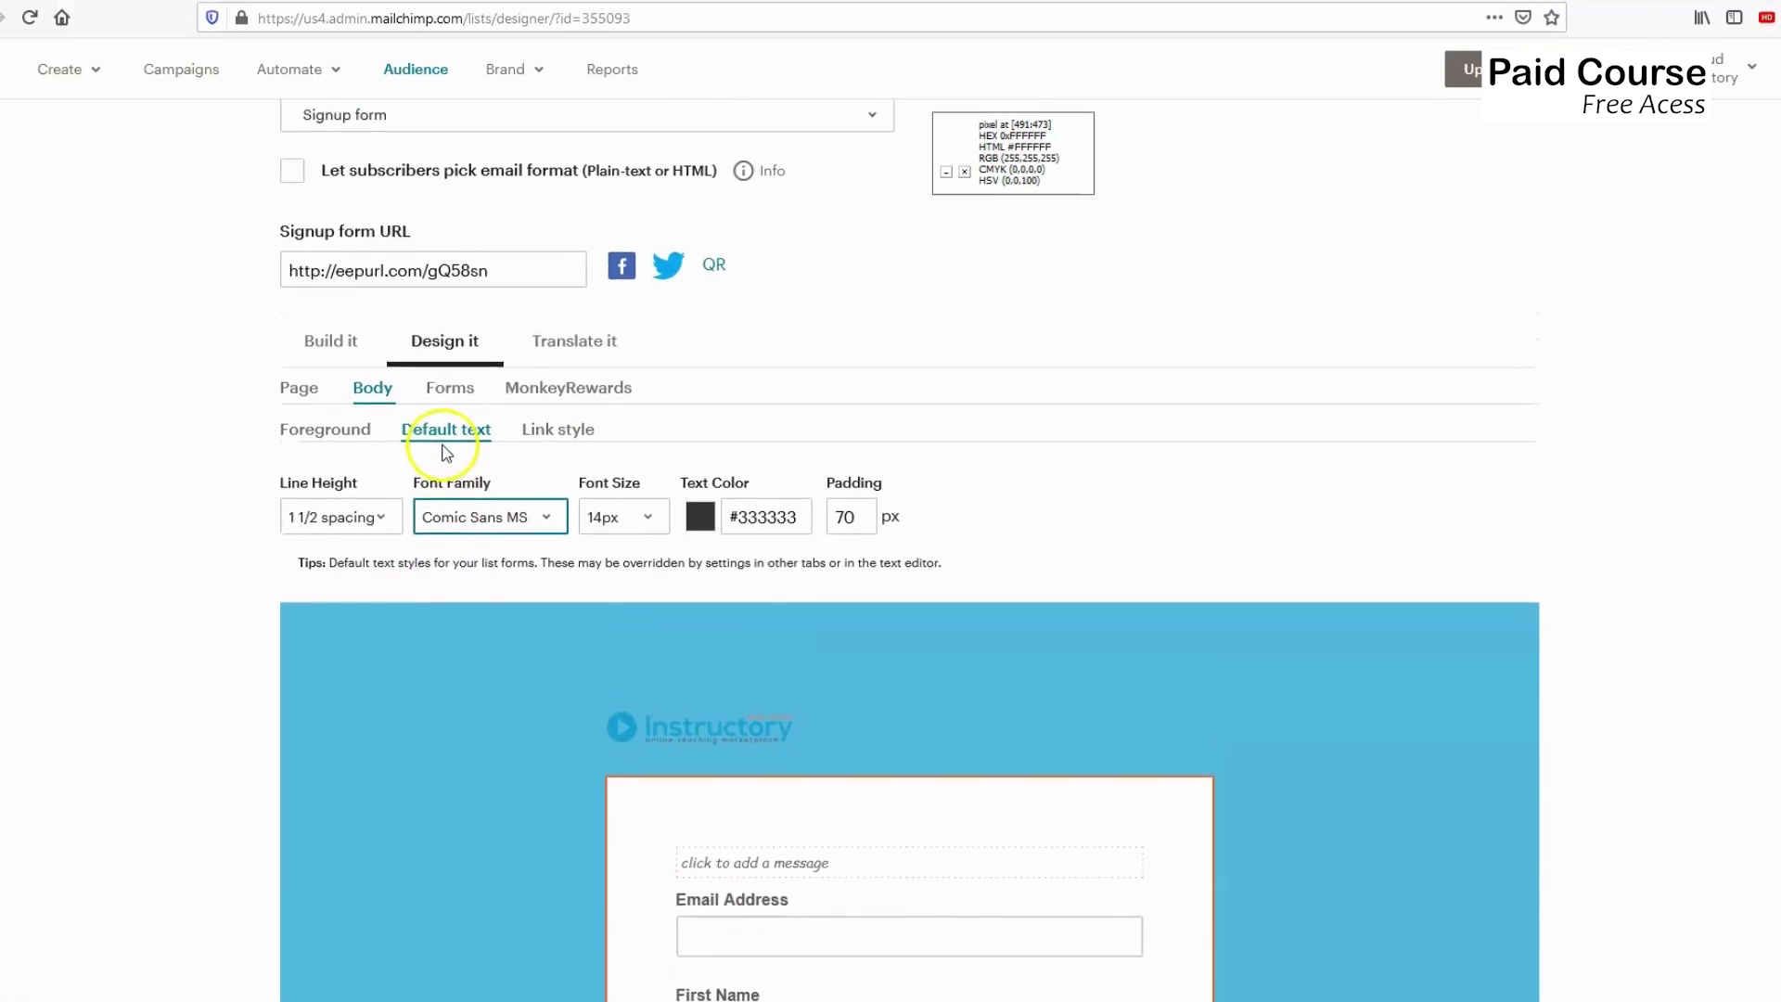
pyautogui.scroll(-1, 443, 455)
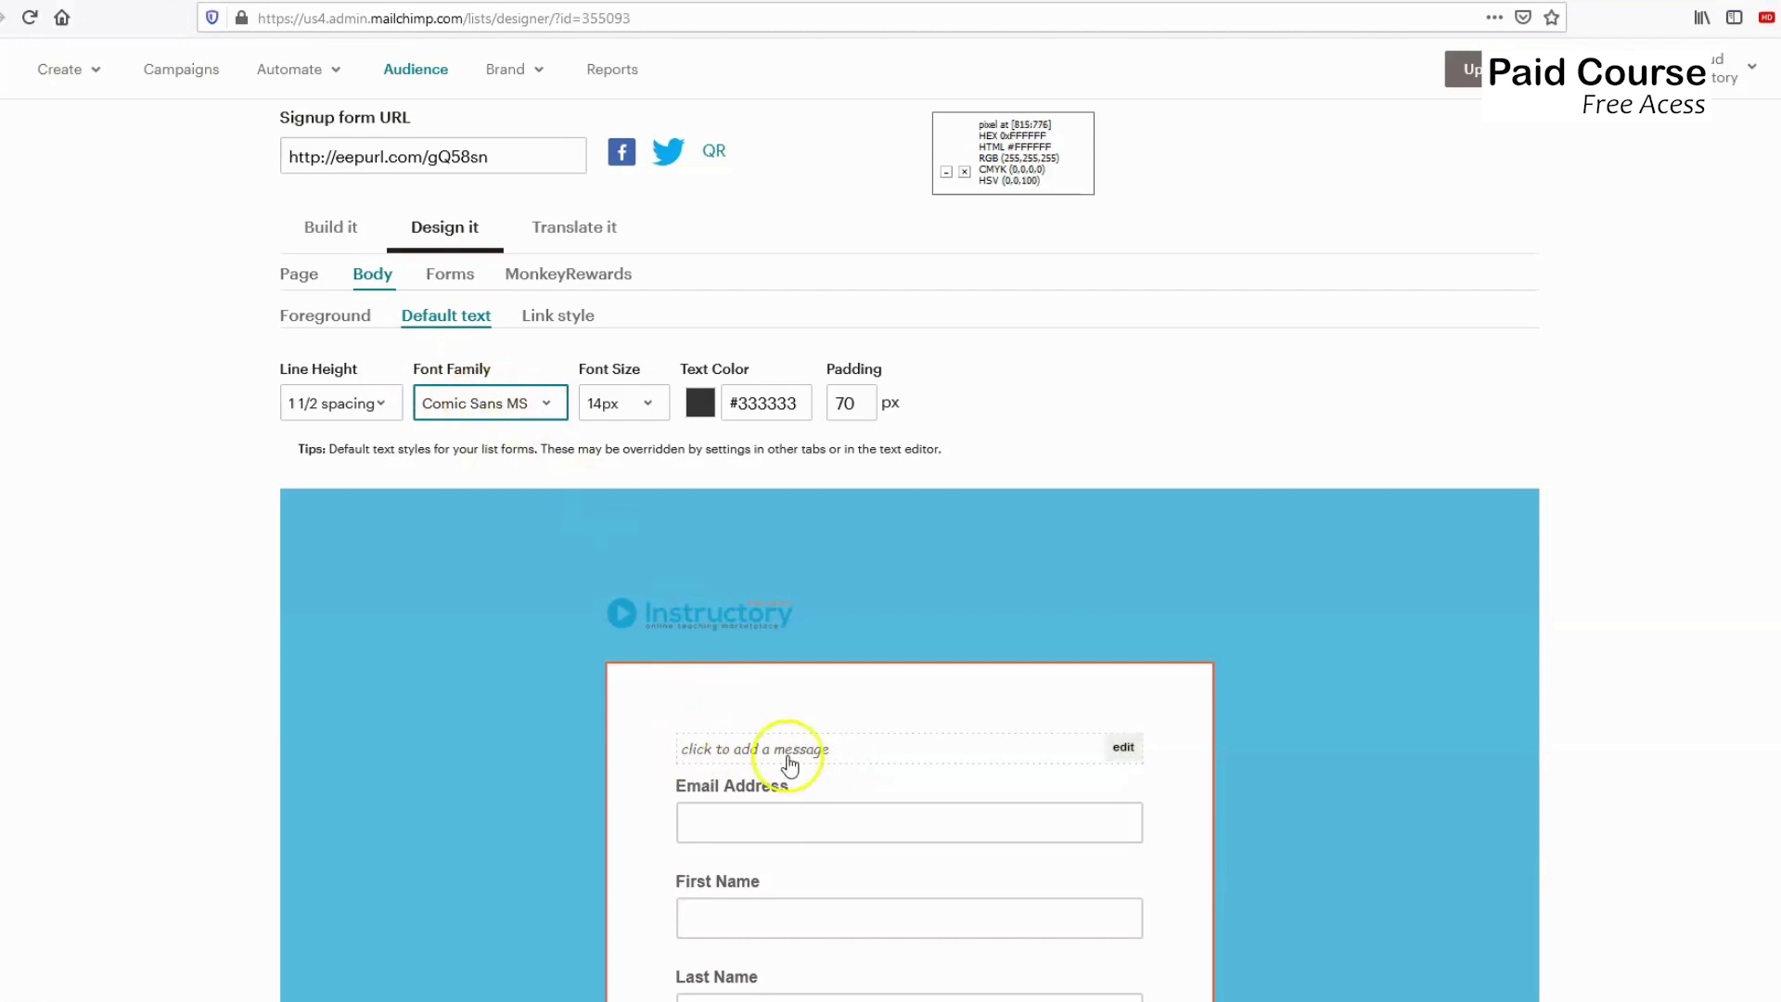
# Paste #53BADC as the body default text colour and apply it.
pyautogui.click(707, 406)
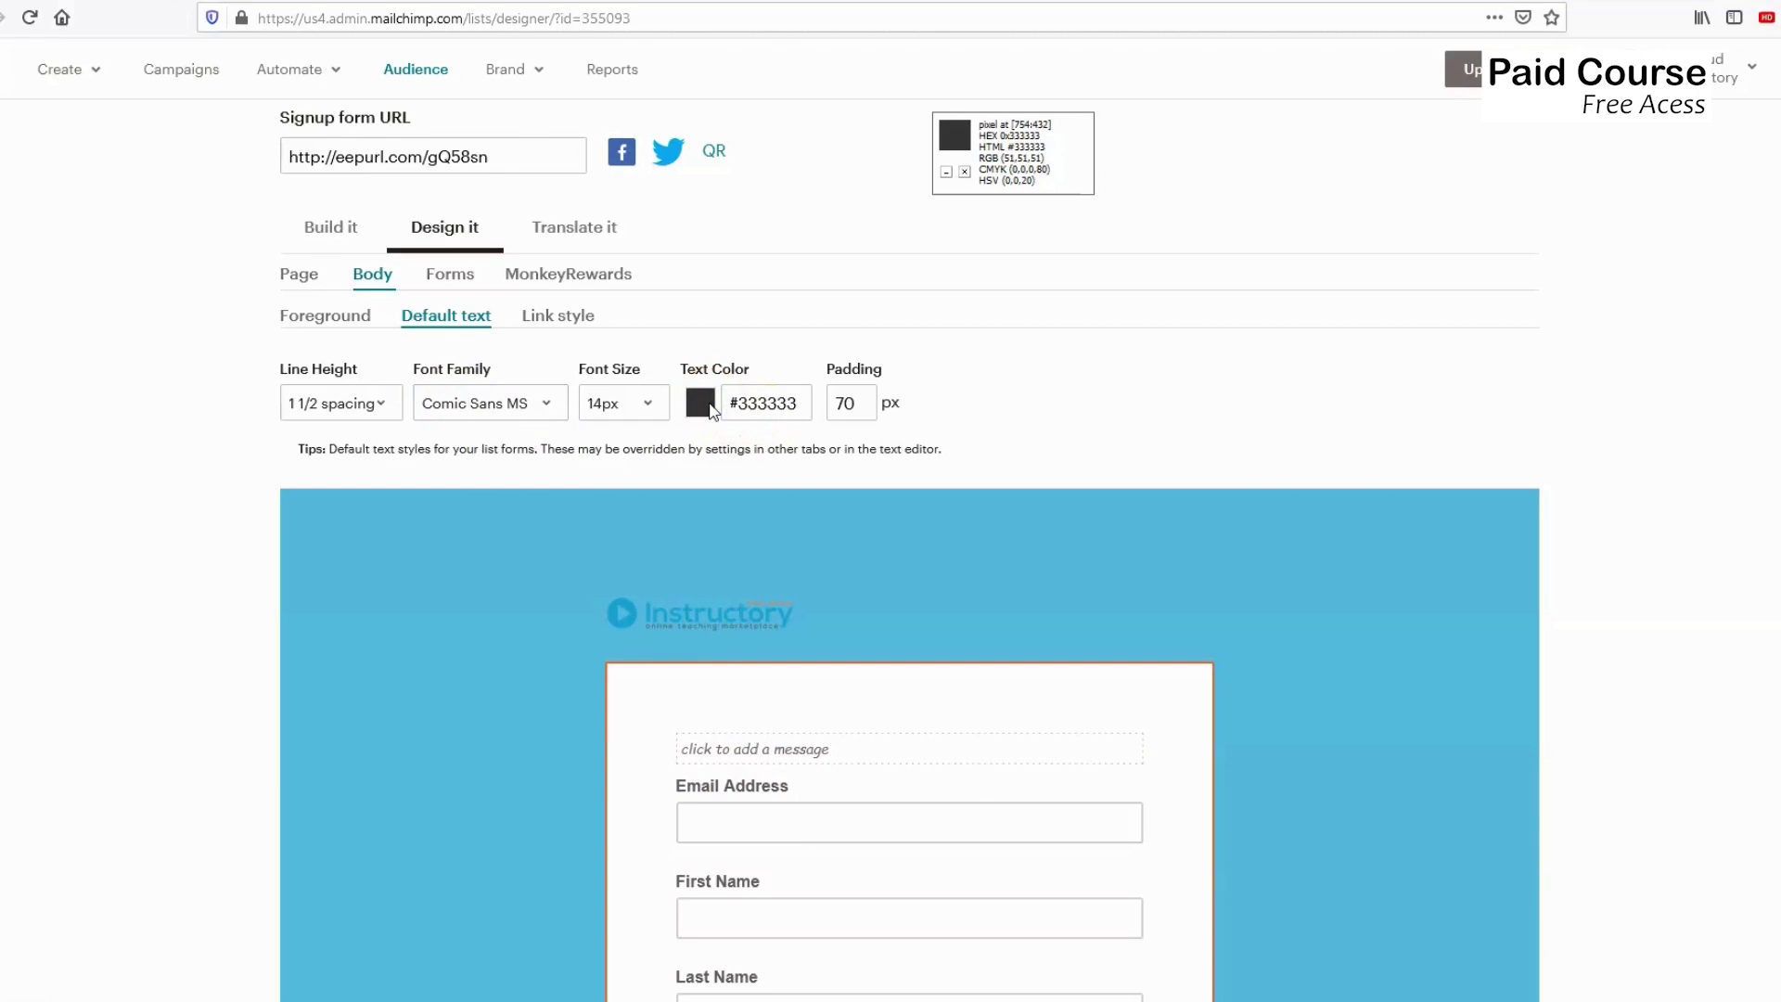
pyautogui.scroll(-3, 710, 409)
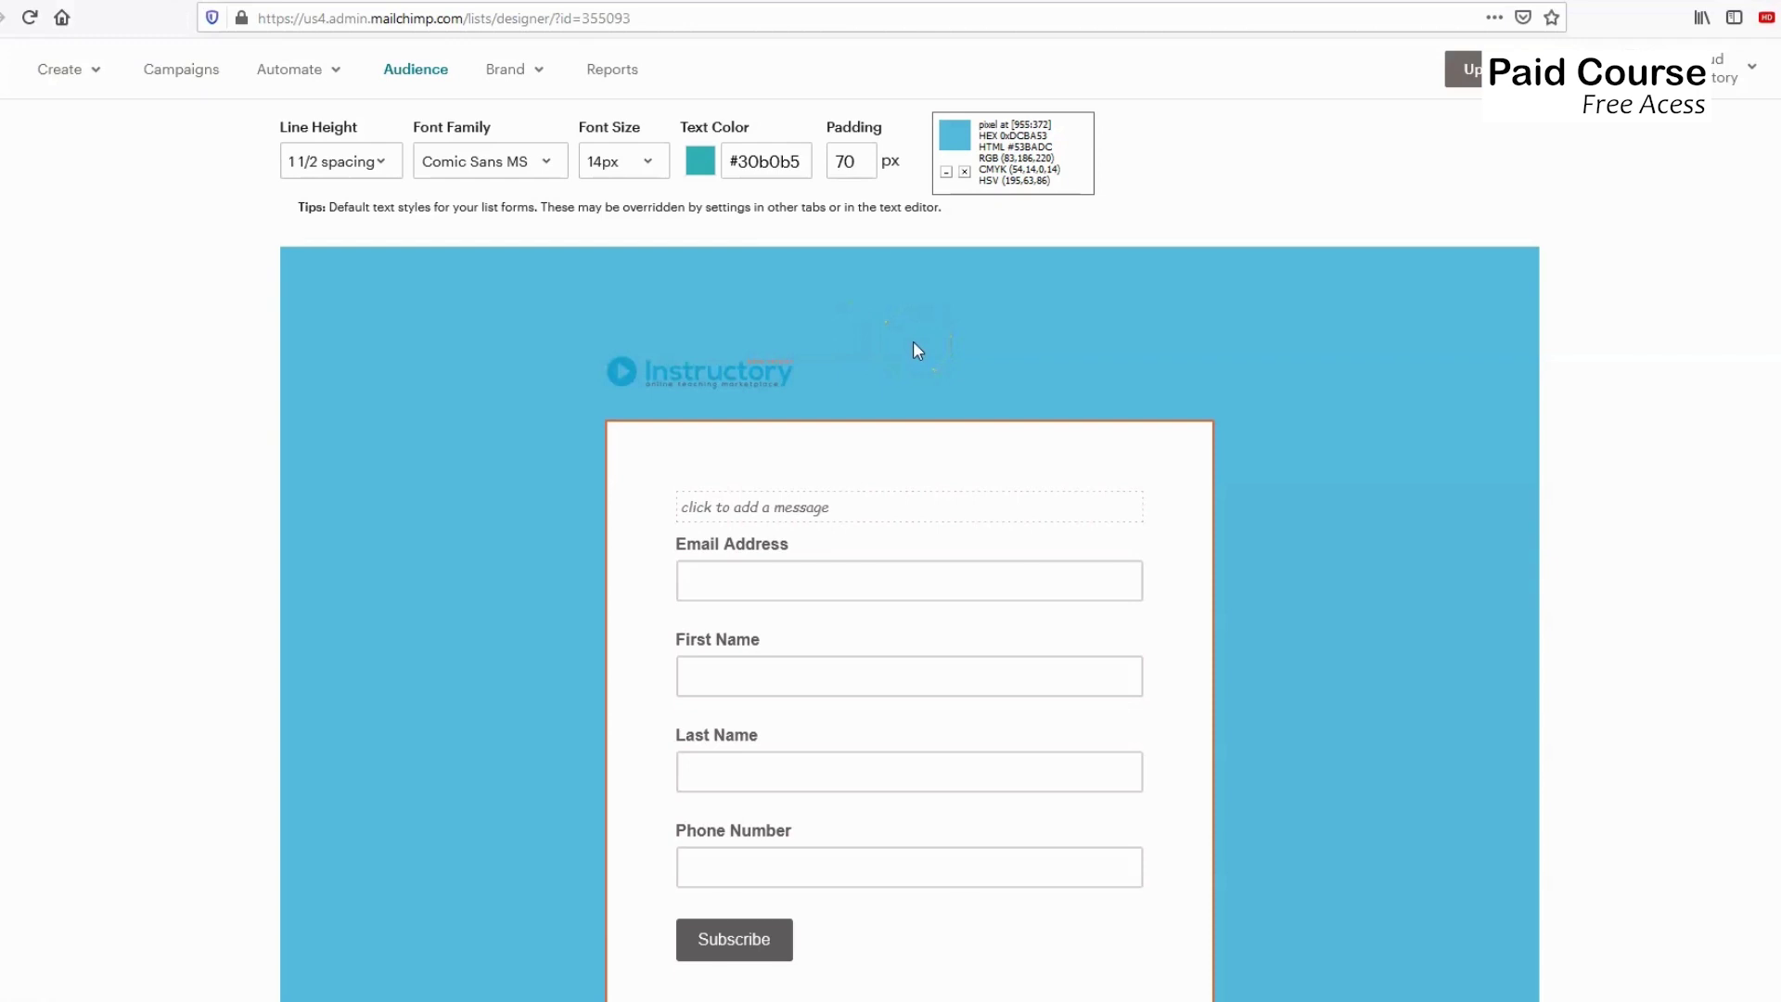
pyautogui.click(766, 162)
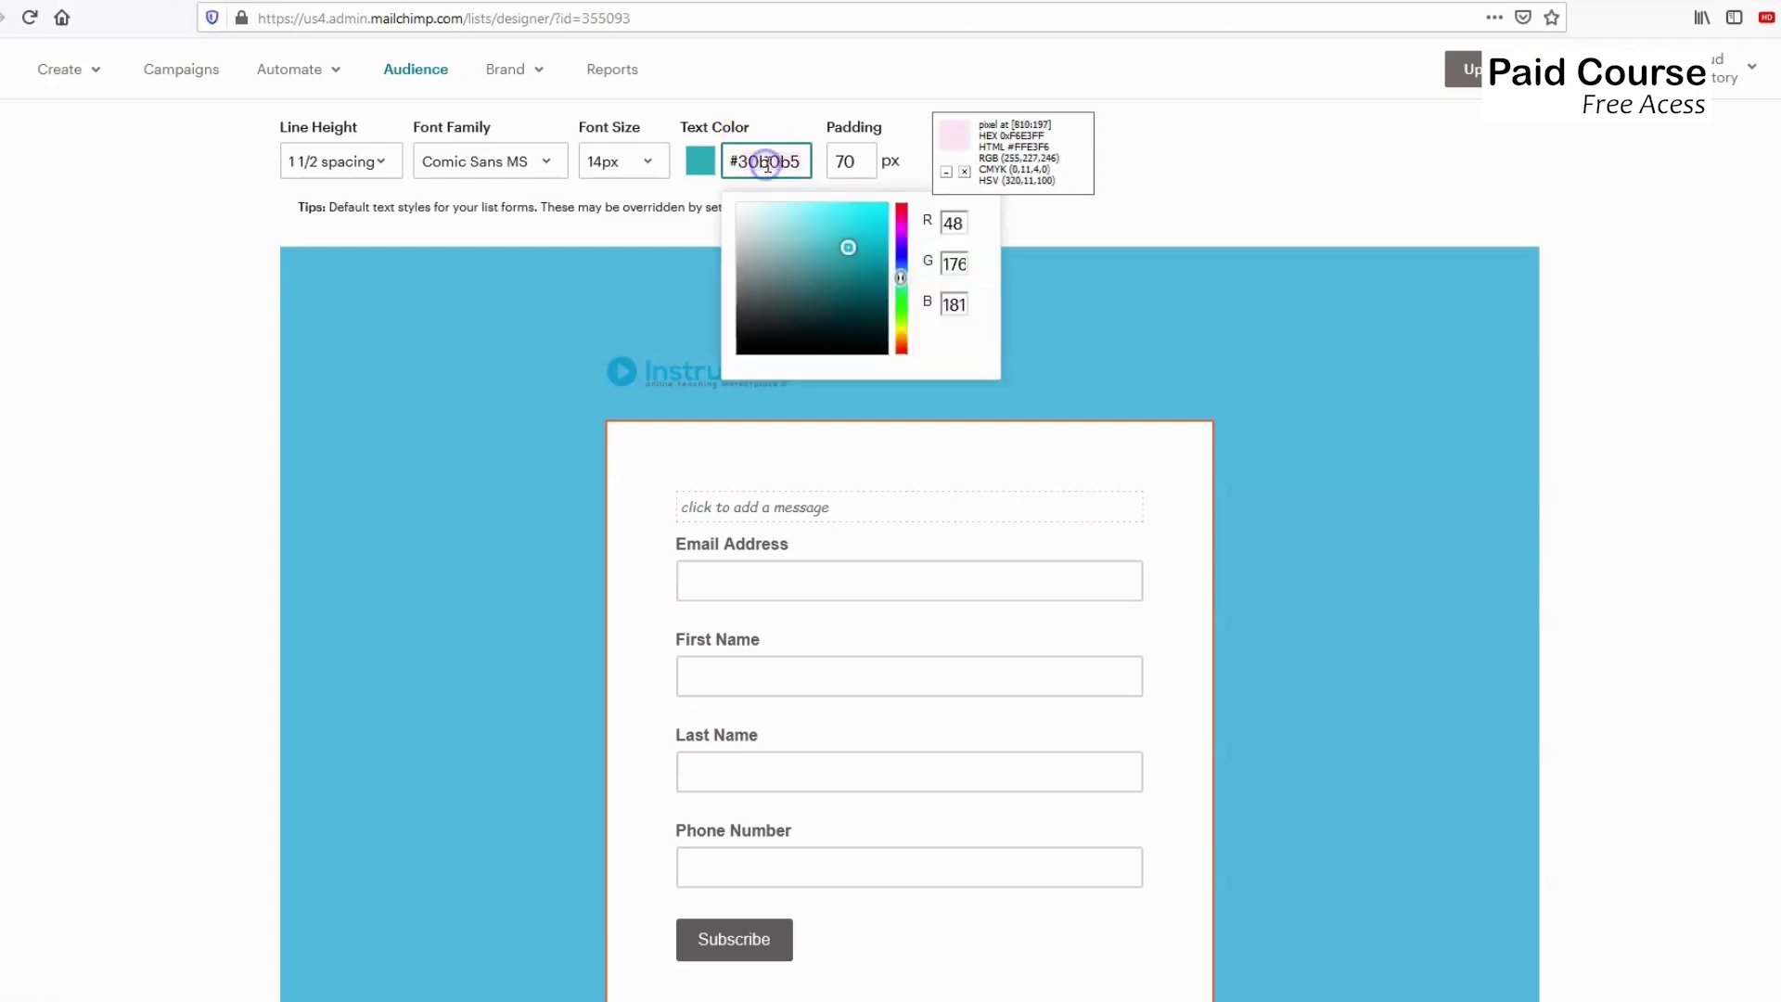
pyautogui.write('#53BADC')
pyautogui.click(1215, 227)
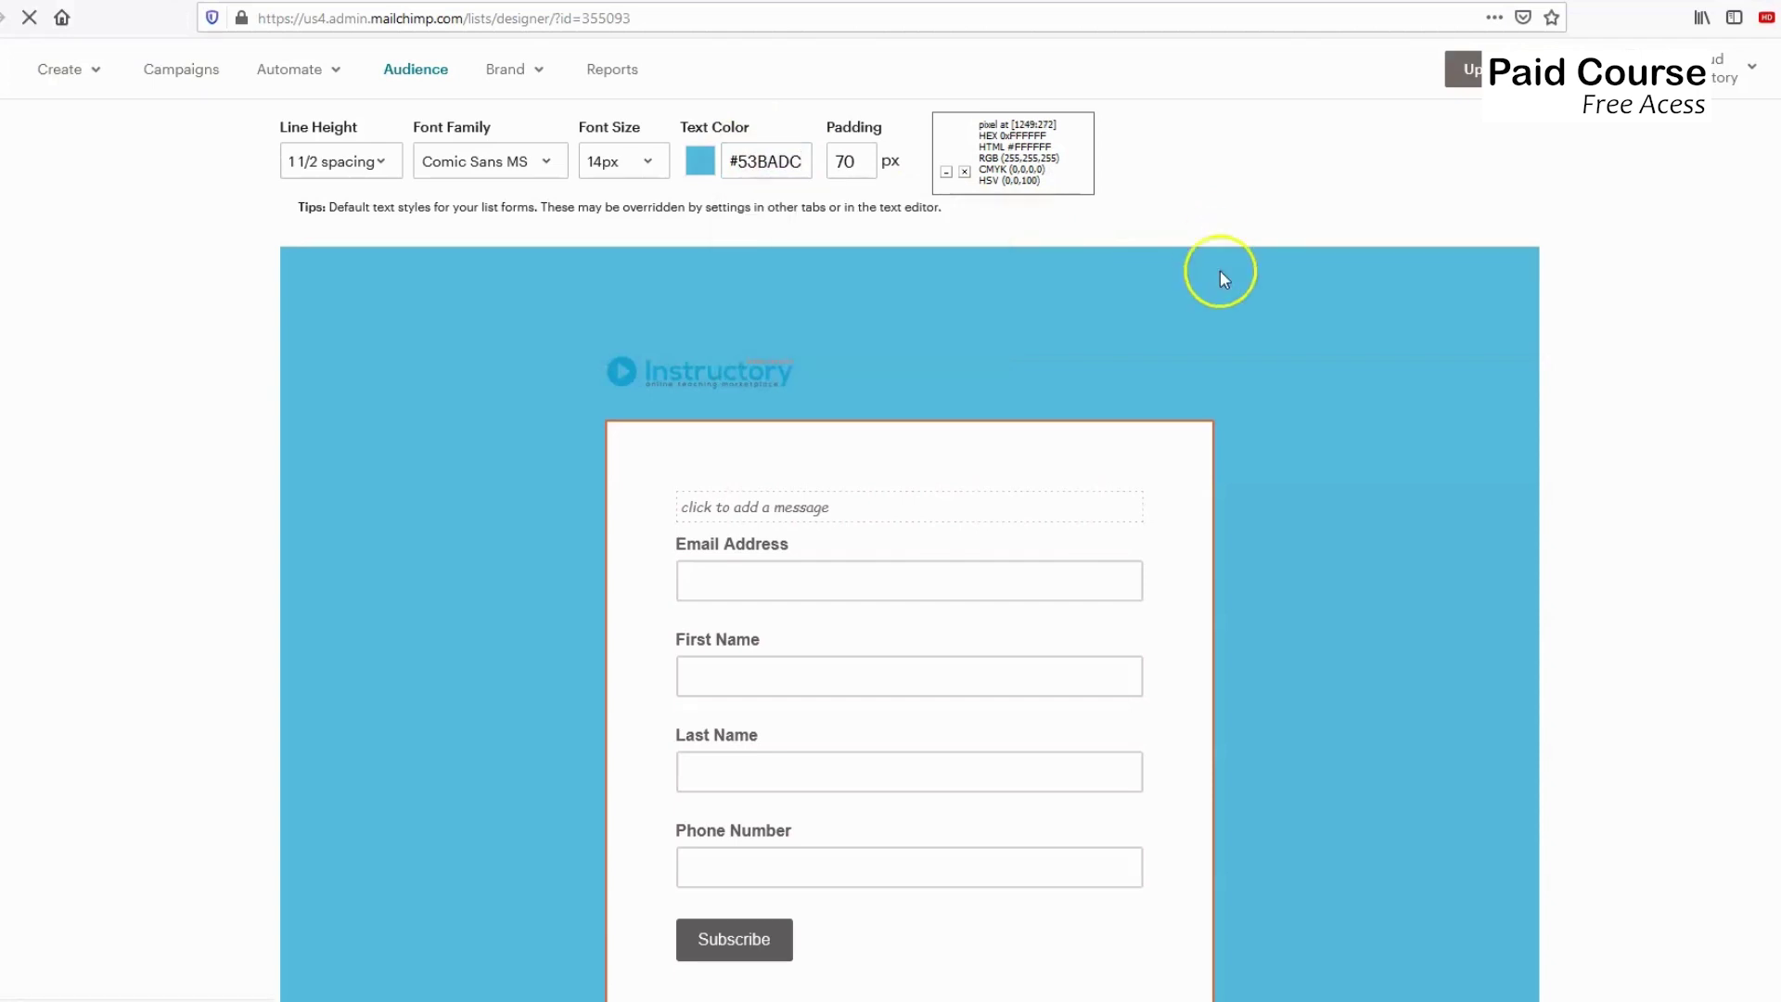
pyautogui.moveTo(795, 501)
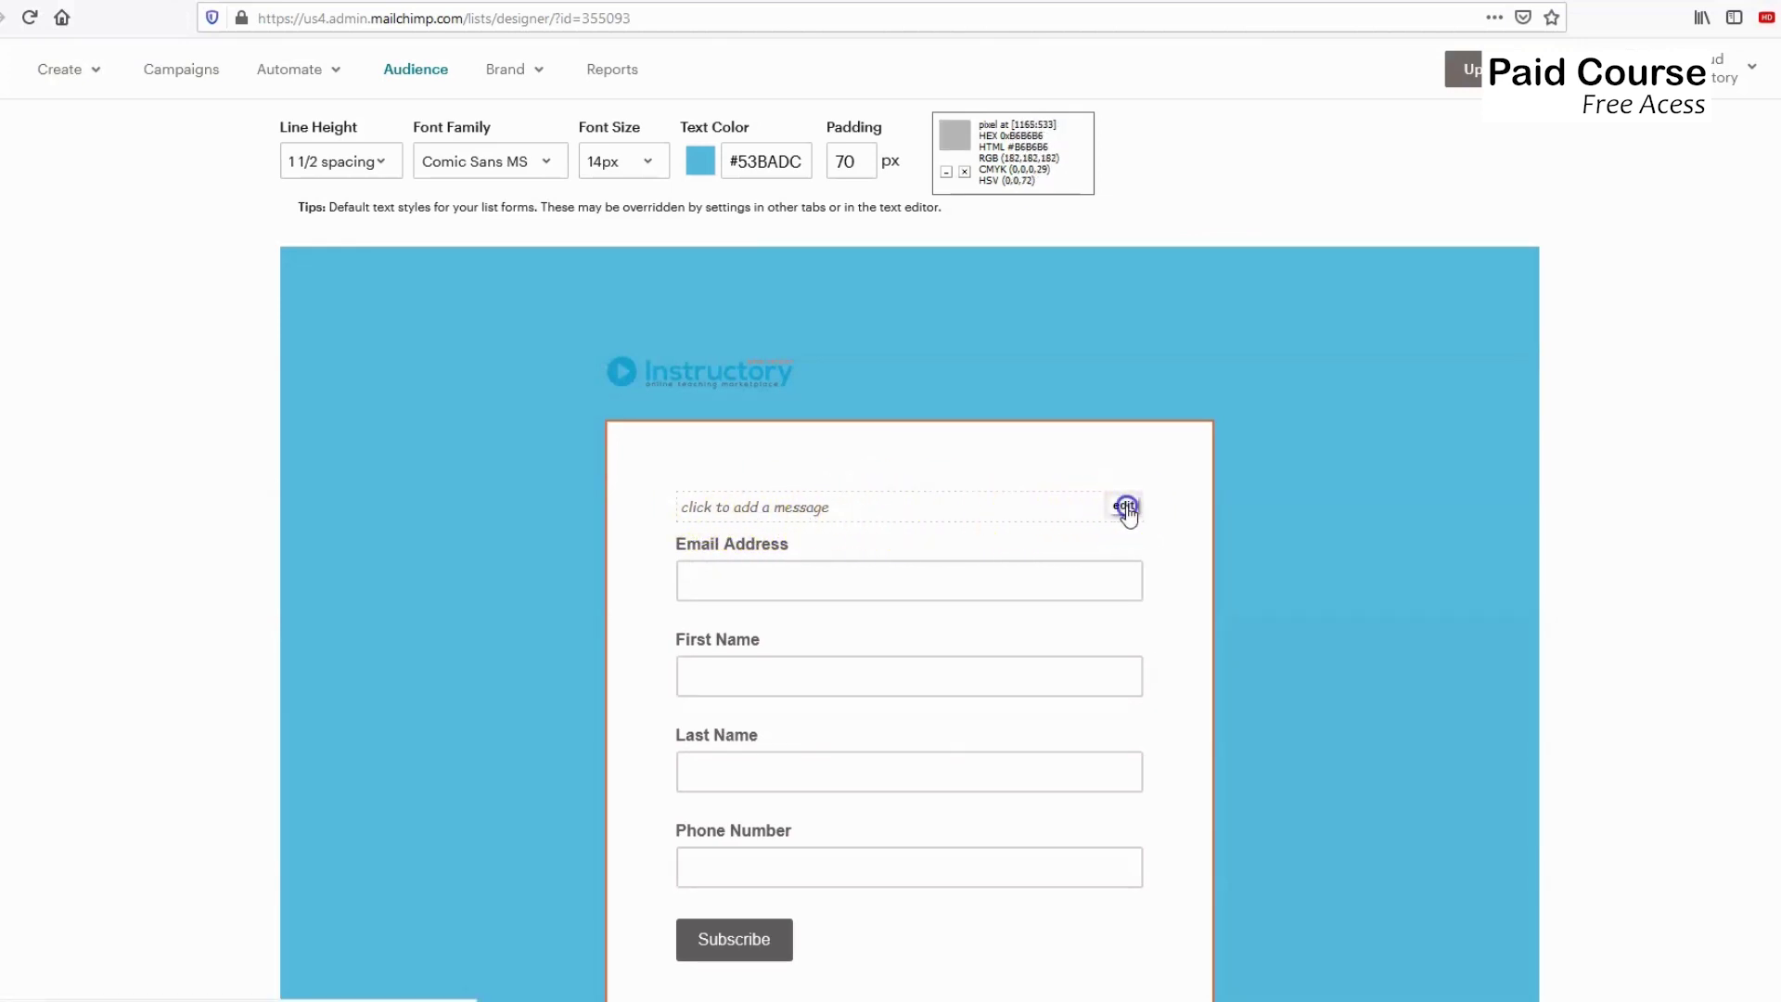
pyautogui.click(1125, 508)
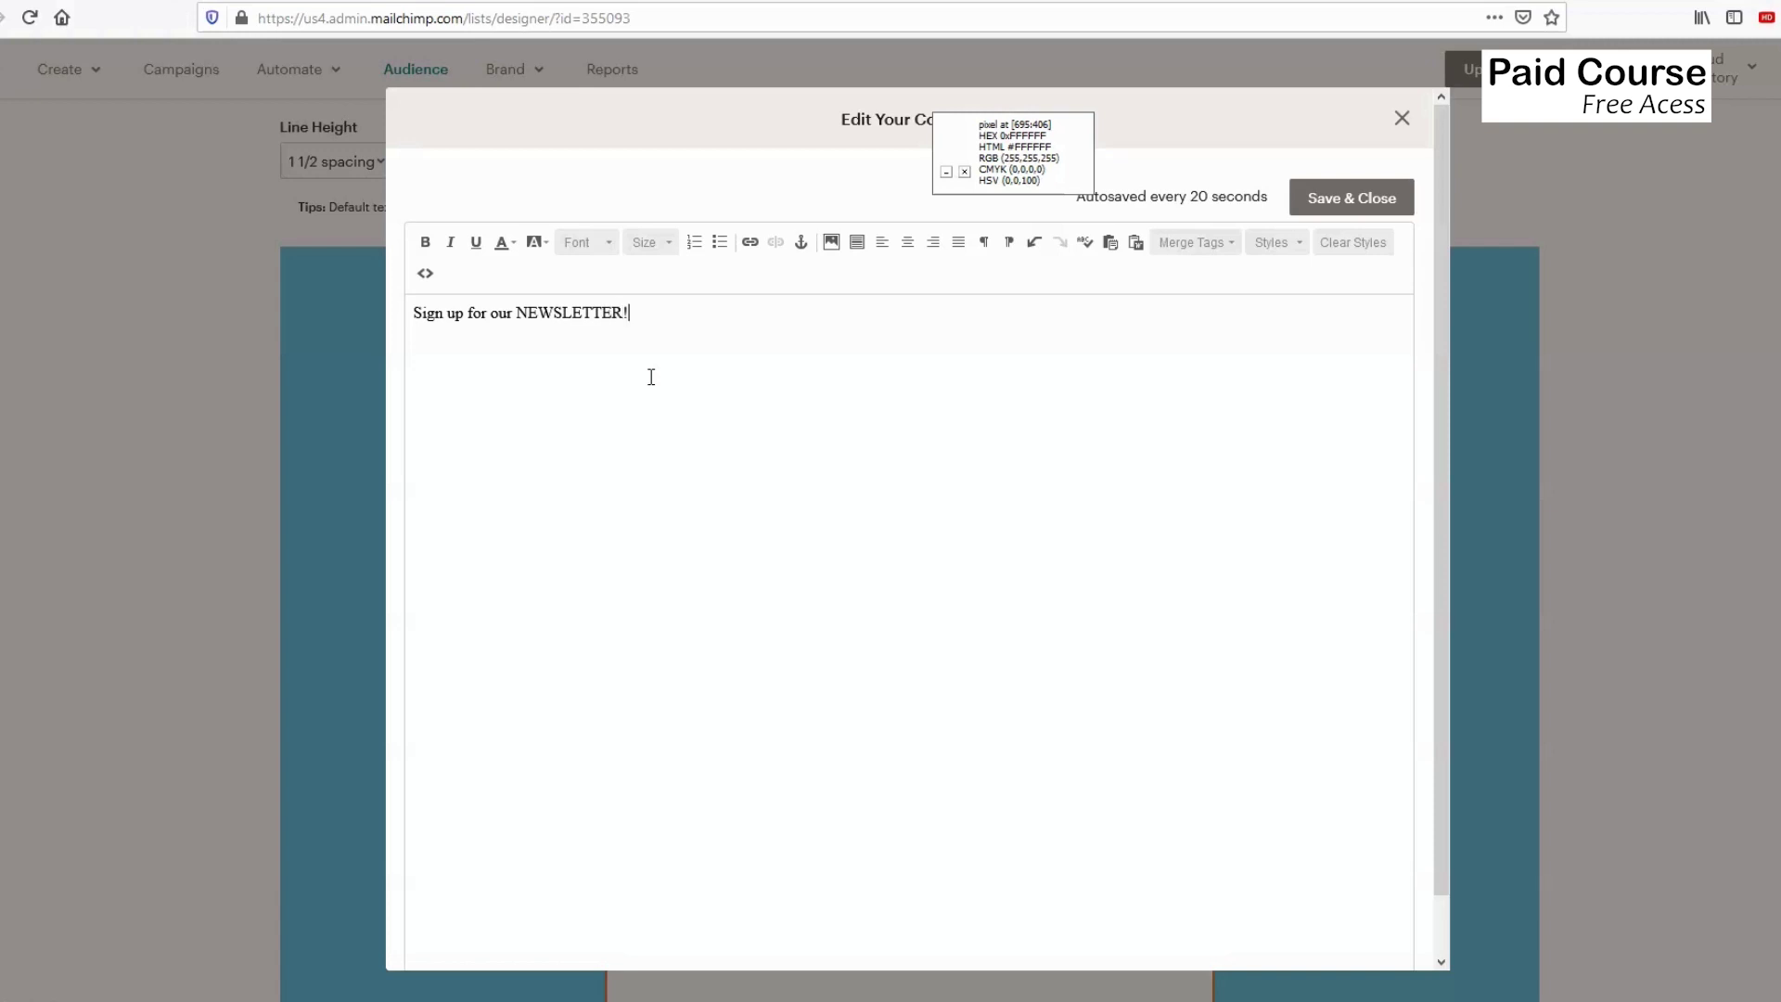
# Save the 'Sign up for our NEWSLETTER!' message and close the content editor.
pyautogui.click(1350, 199)
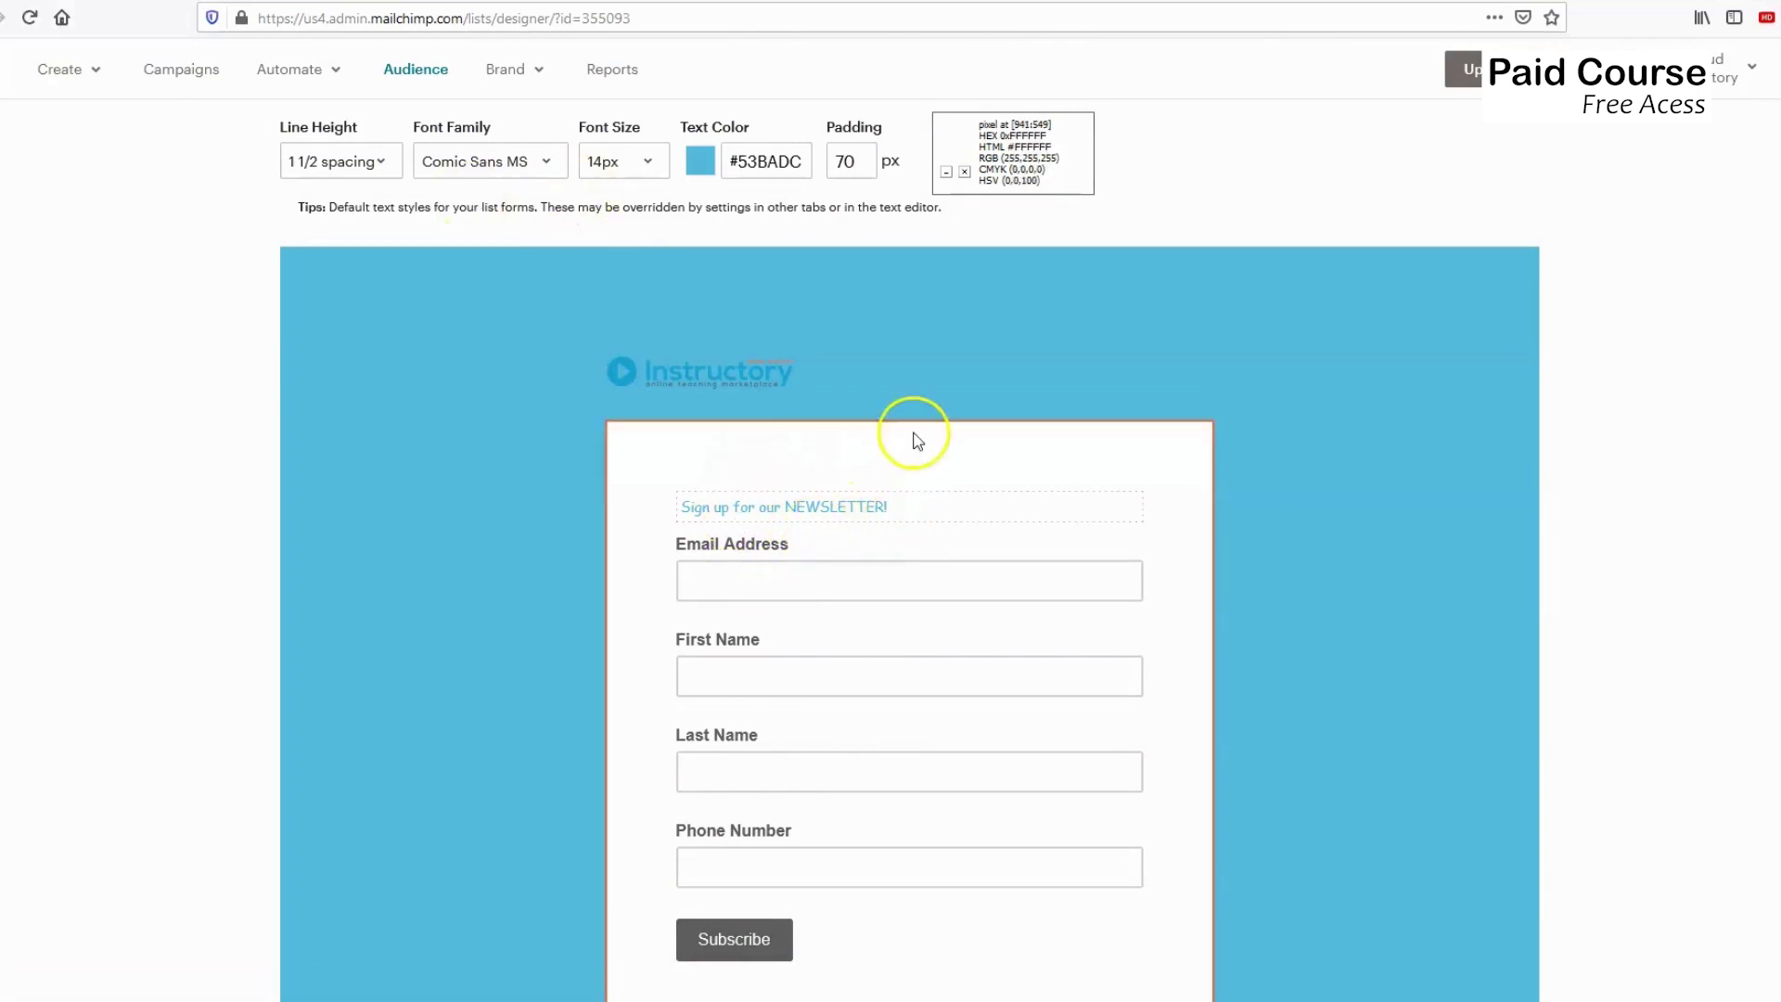
# Set the form body default text size to 24px.
pyautogui.click(647, 164)
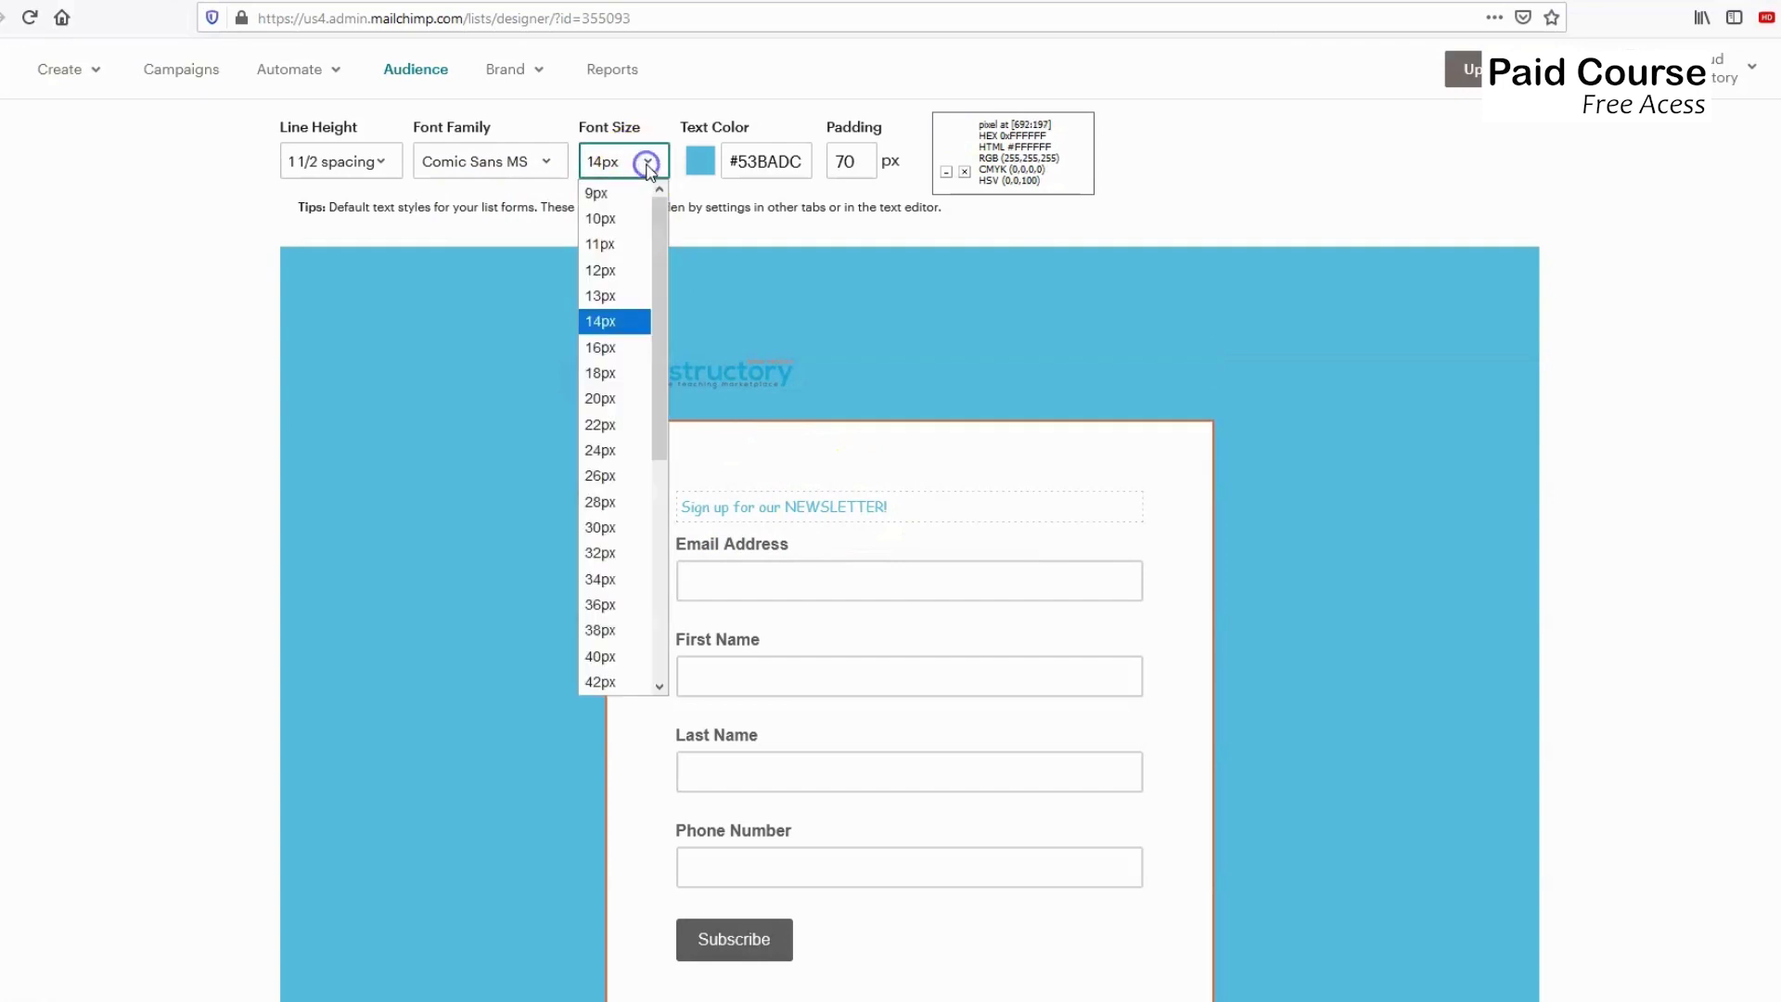
pyautogui.click(607, 451)
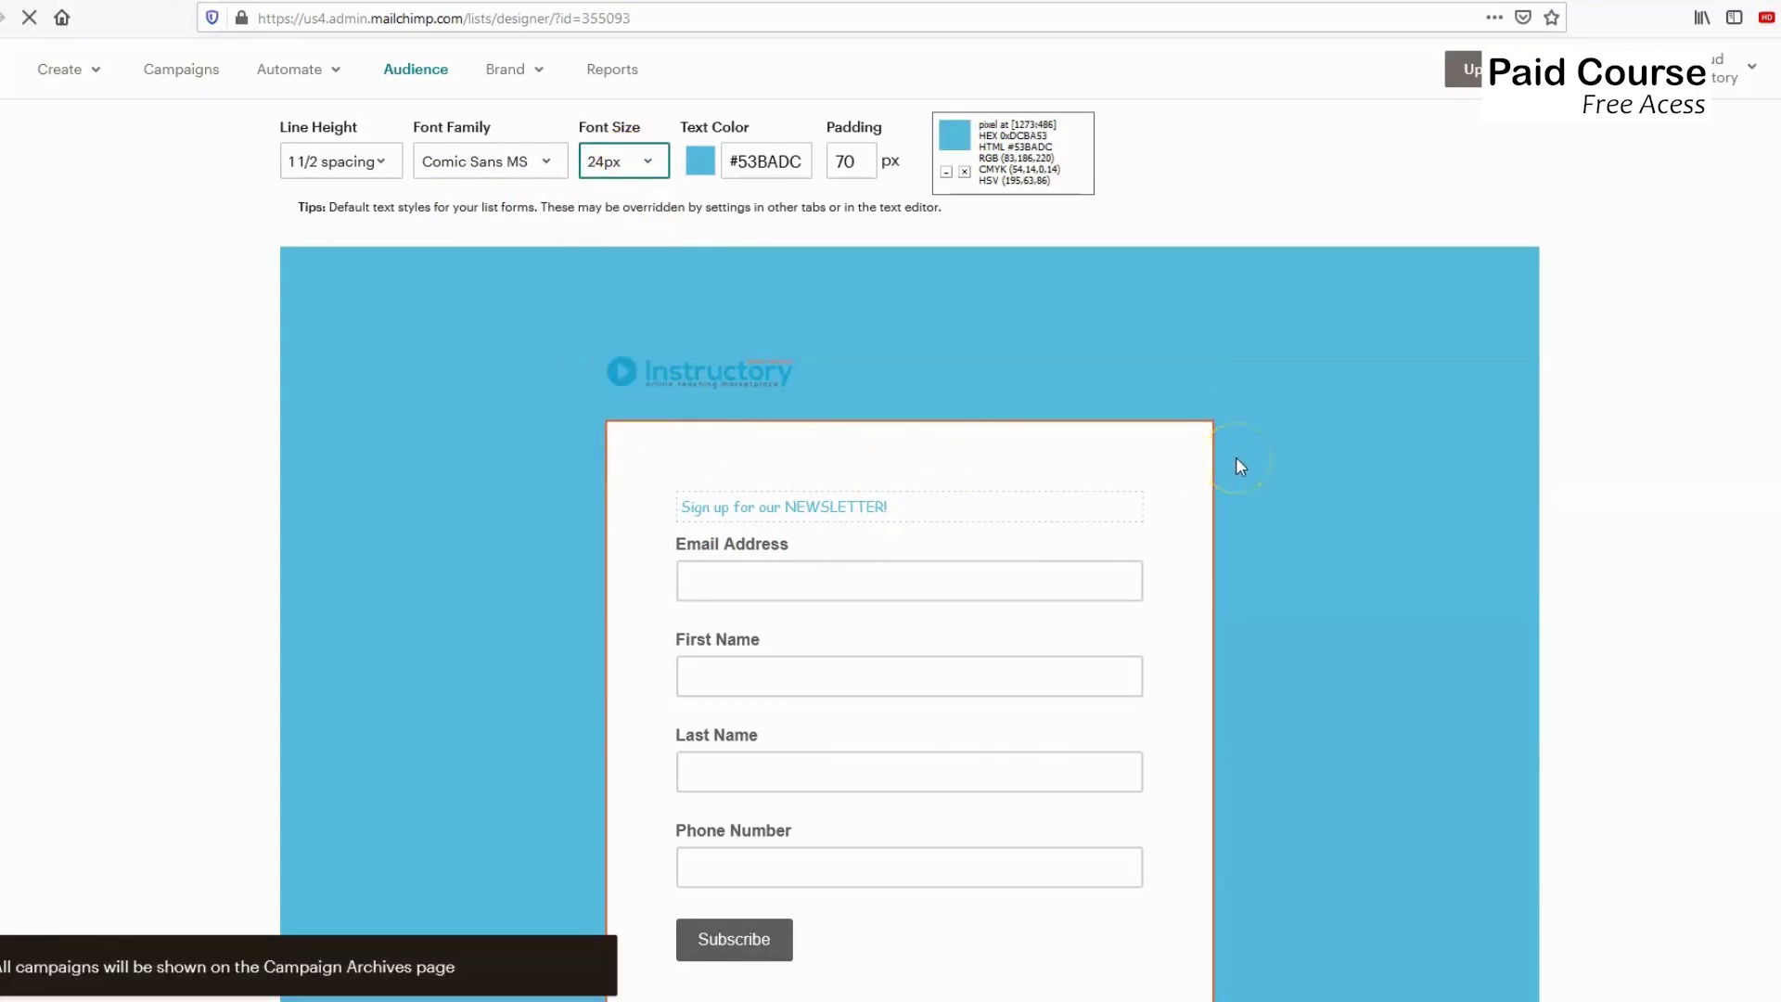
pyautogui.click(1204, 454)
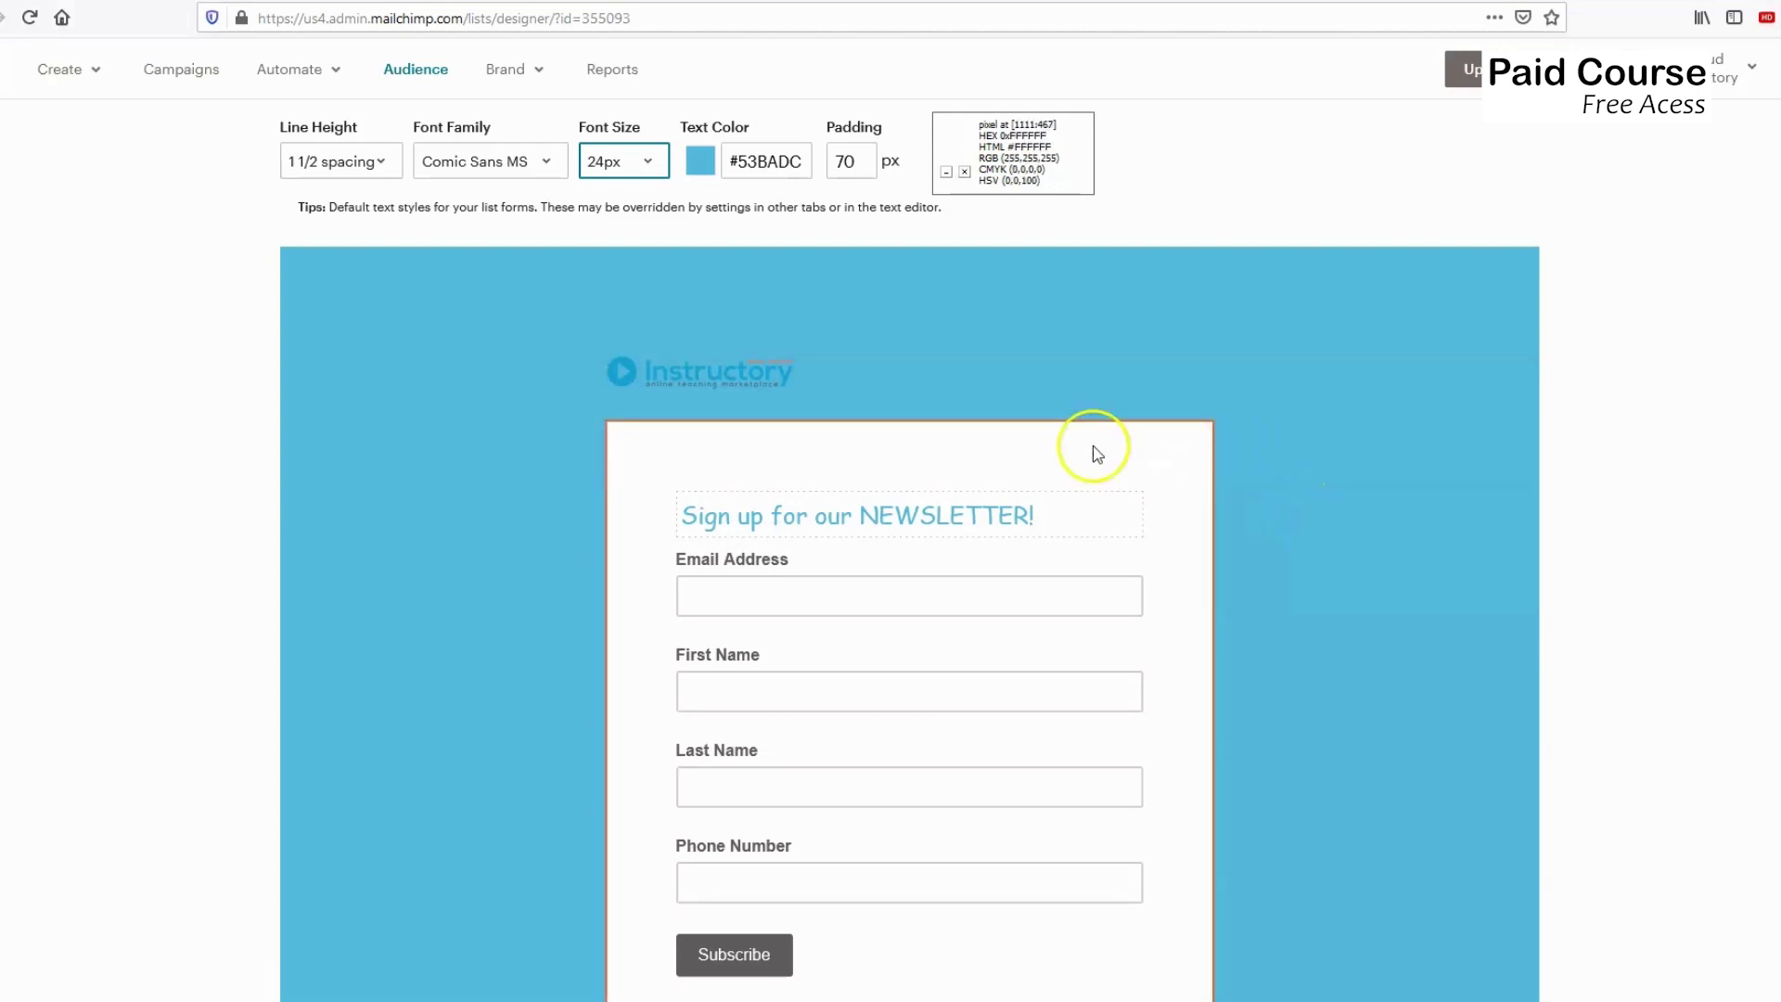
# Check the Link style settings showing the #336699 hyperlink colour.
pyautogui.scroll(2, 1088, 444)
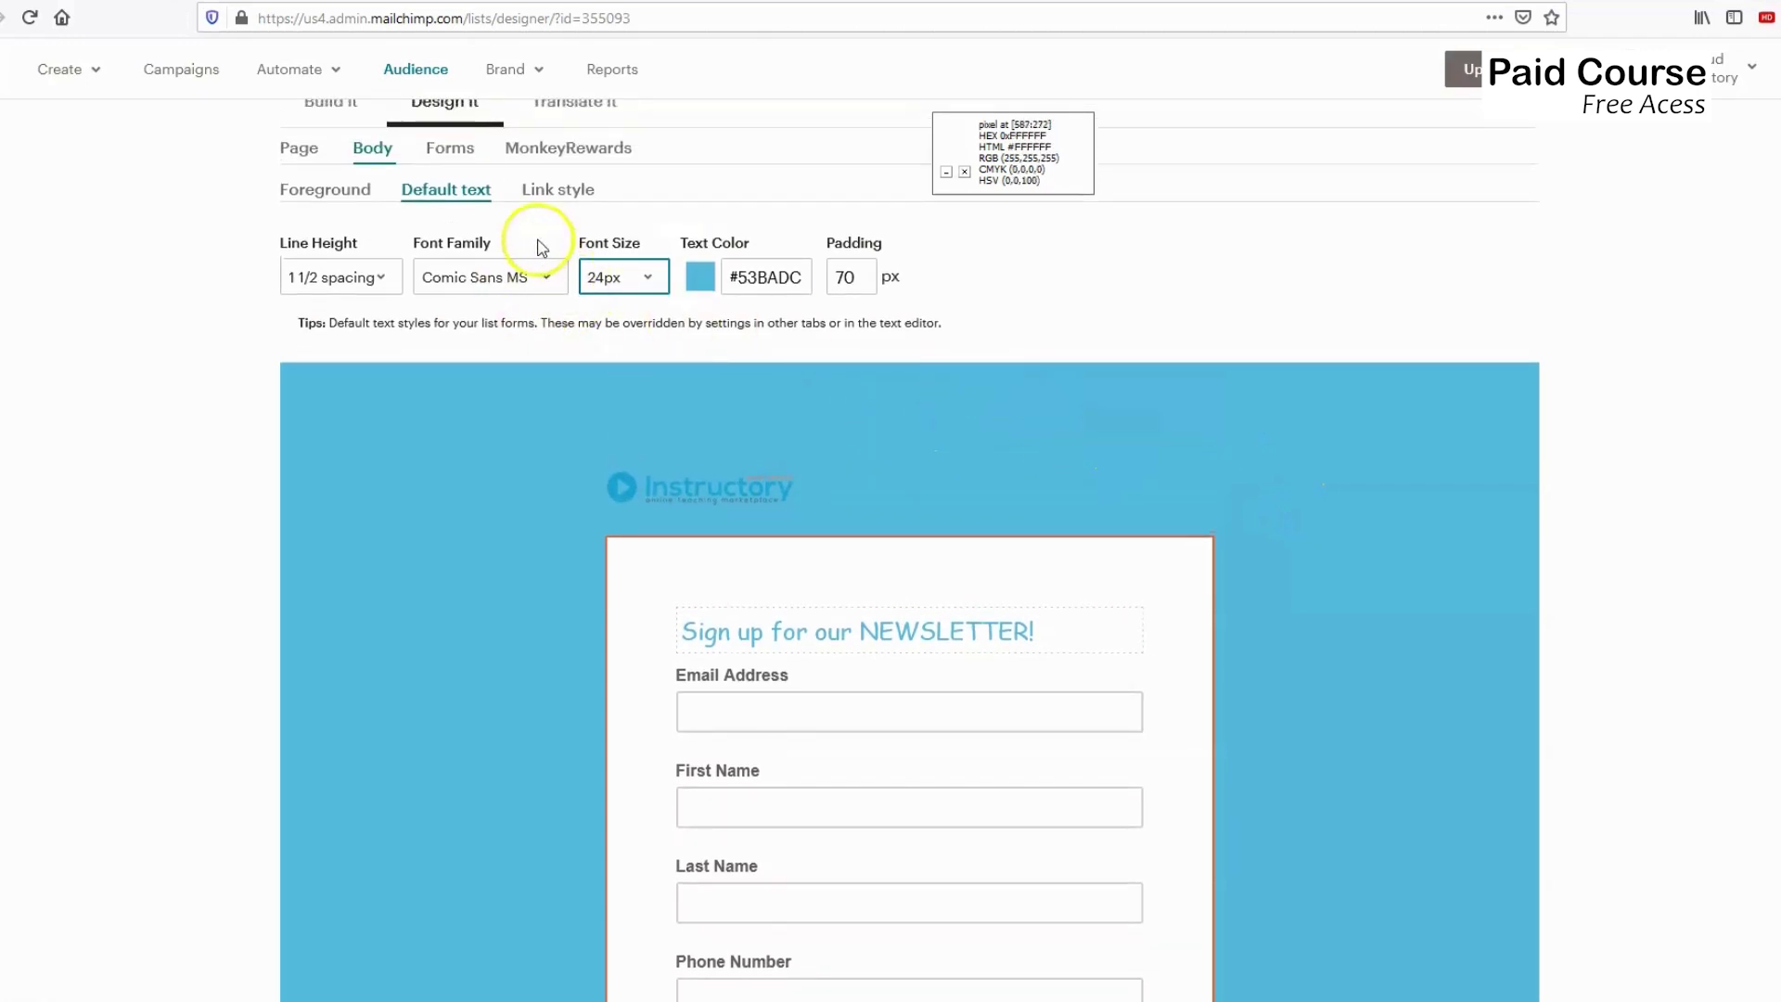
pyautogui.click(568, 202)
pyautogui.scroll(-4, 637, 334)
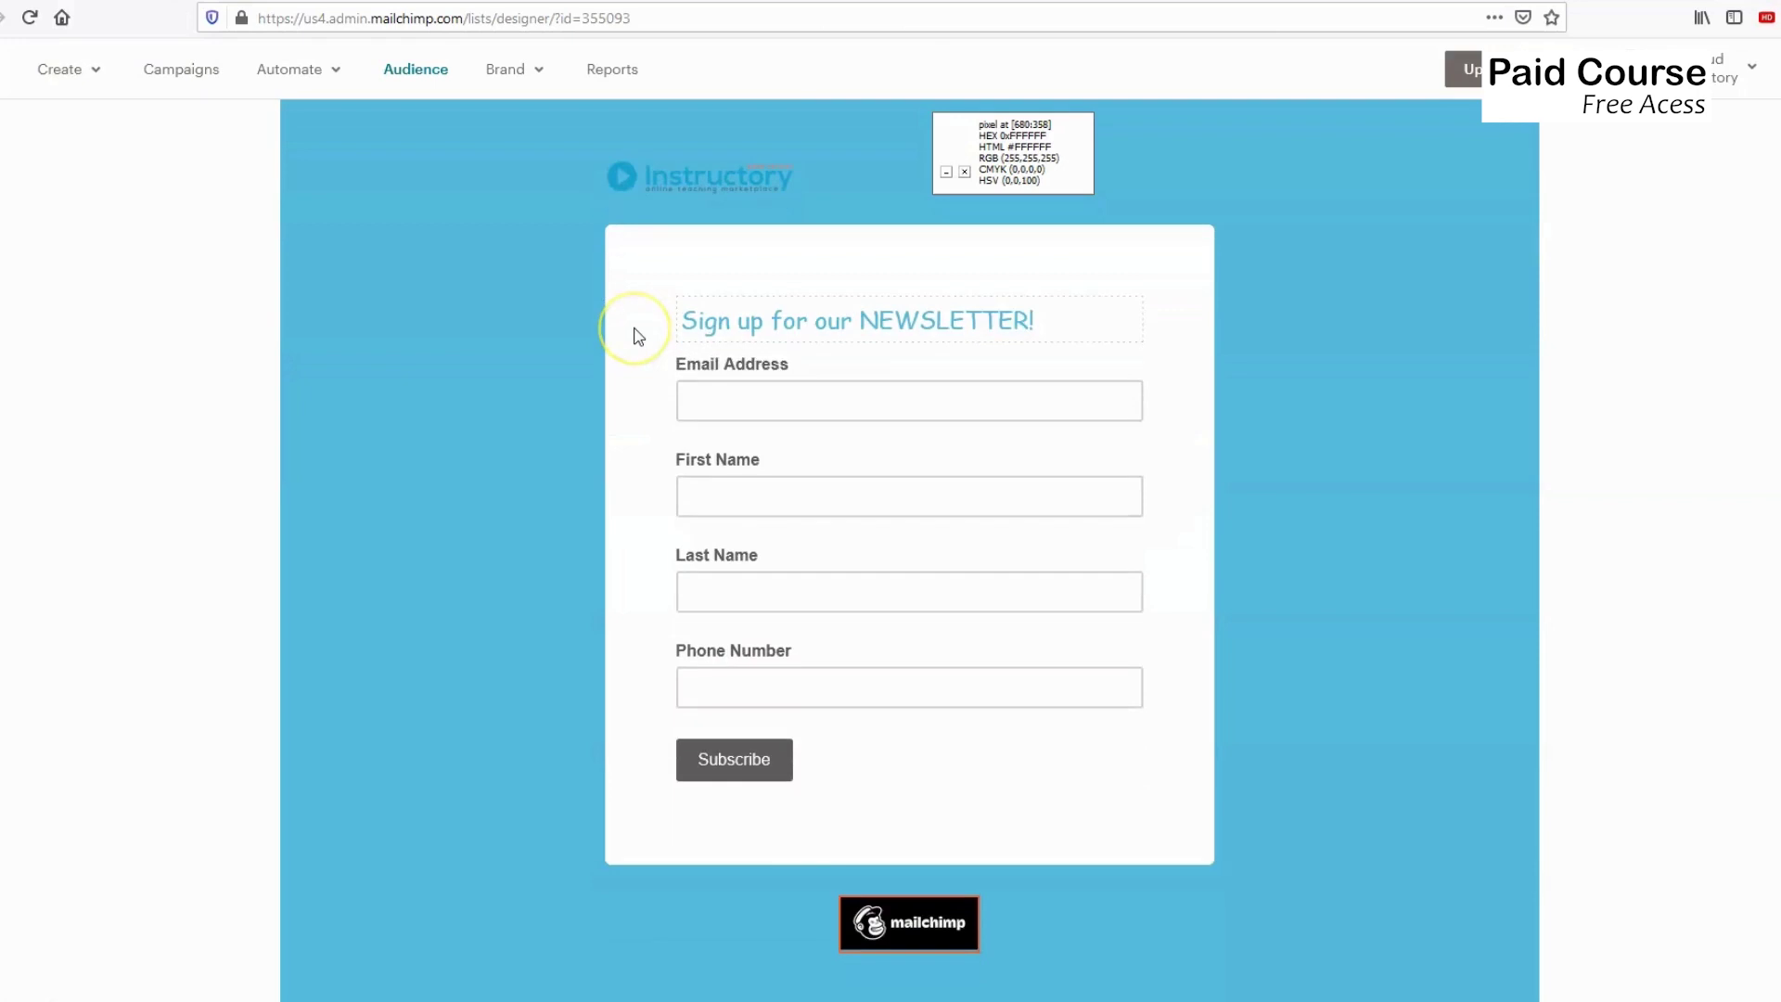
pyautogui.scroll(1, 636, 333)
pyautogui.scroll(1, 626, 325)
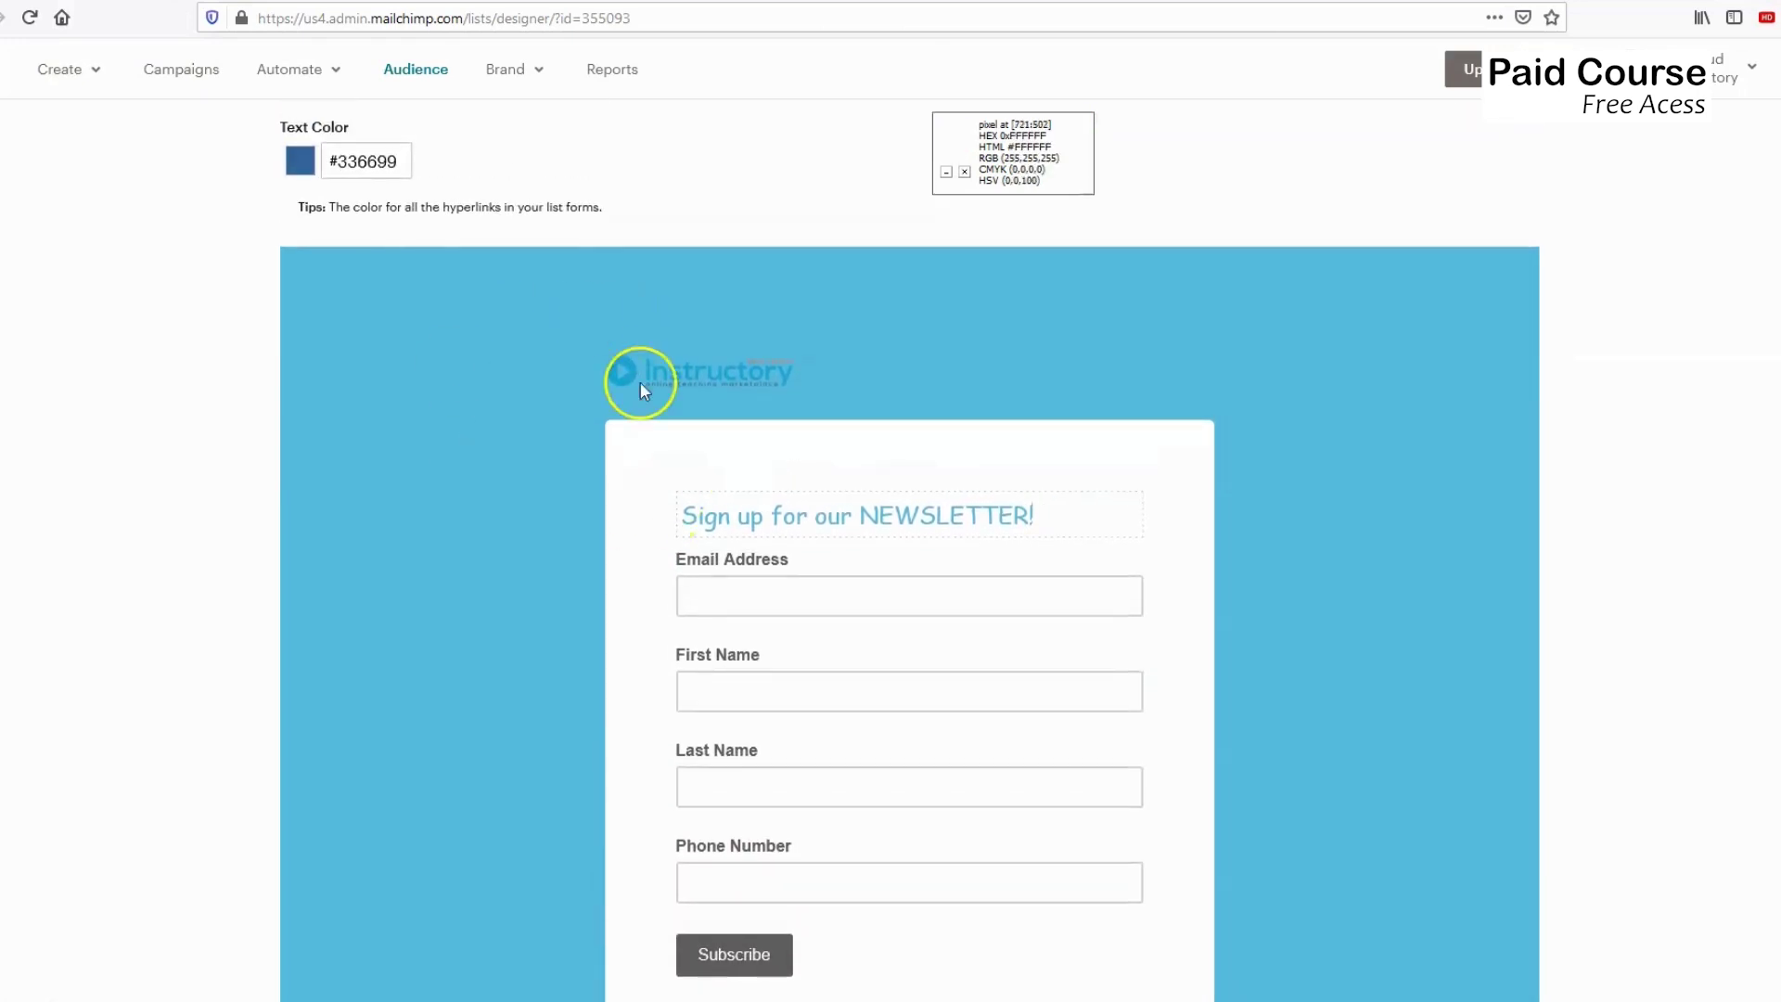
pyautogui.scroll(1, 501, 371)
pyautogui.moveTo(890, 638)
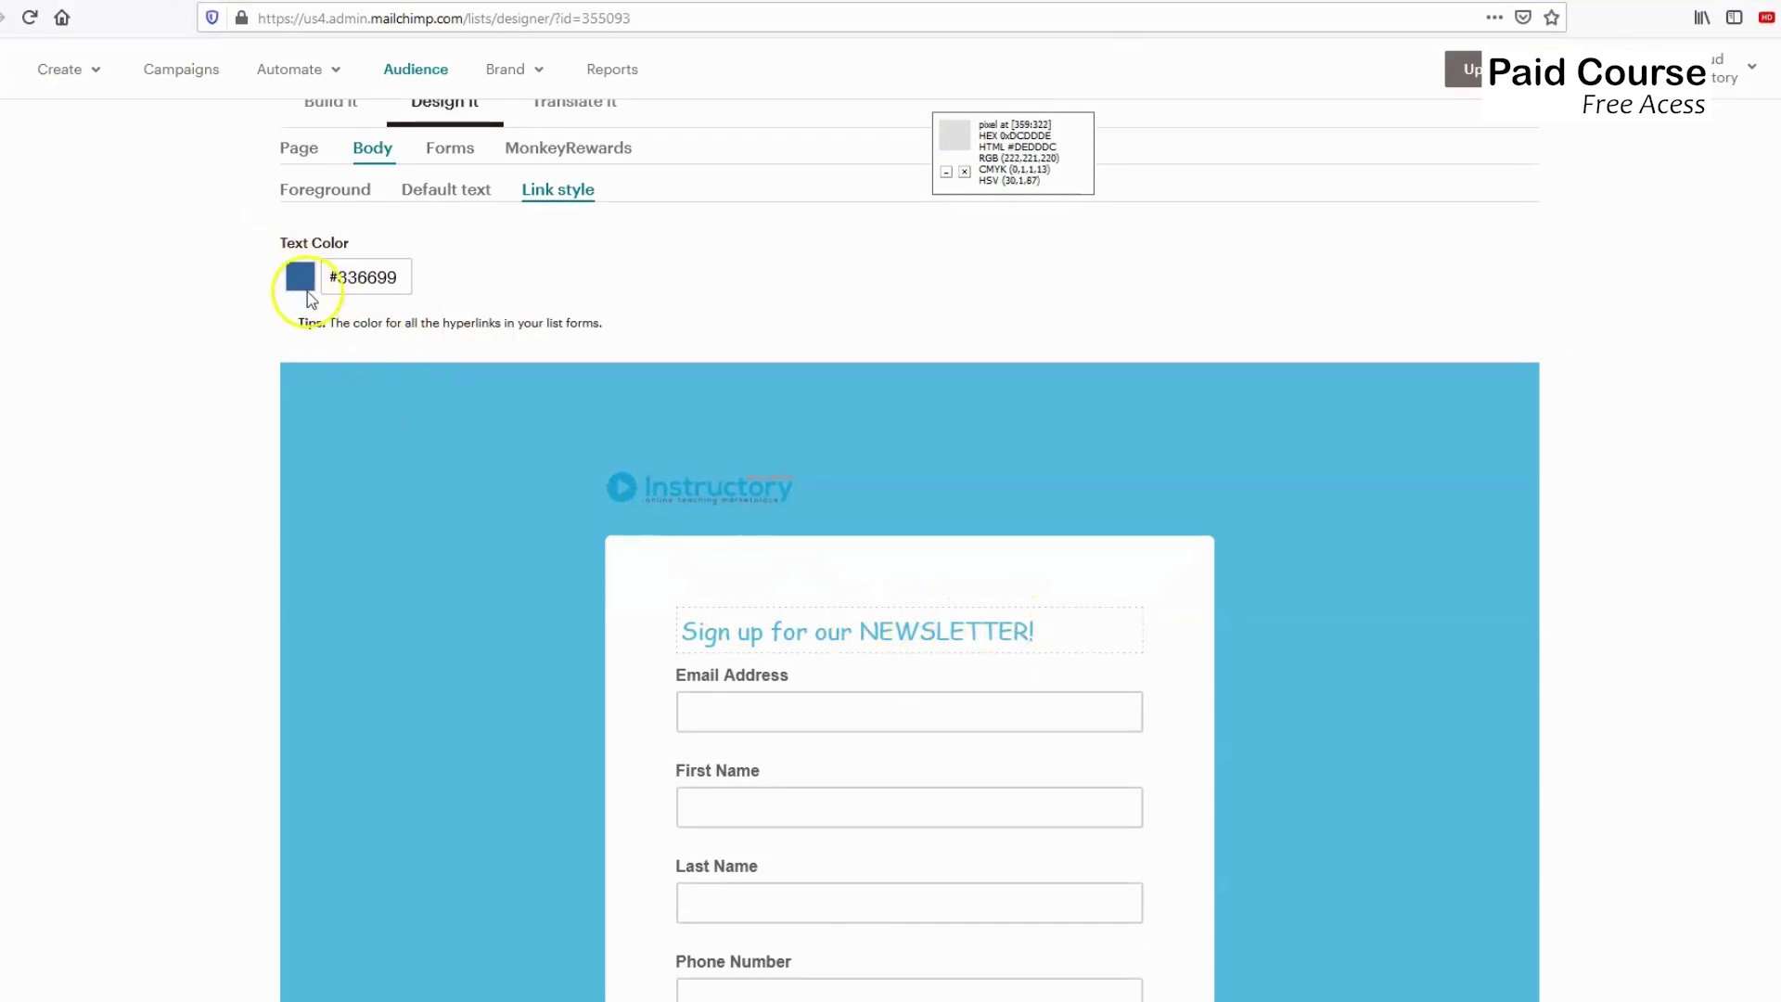
pyautogui.scroll(1, 461, 349)
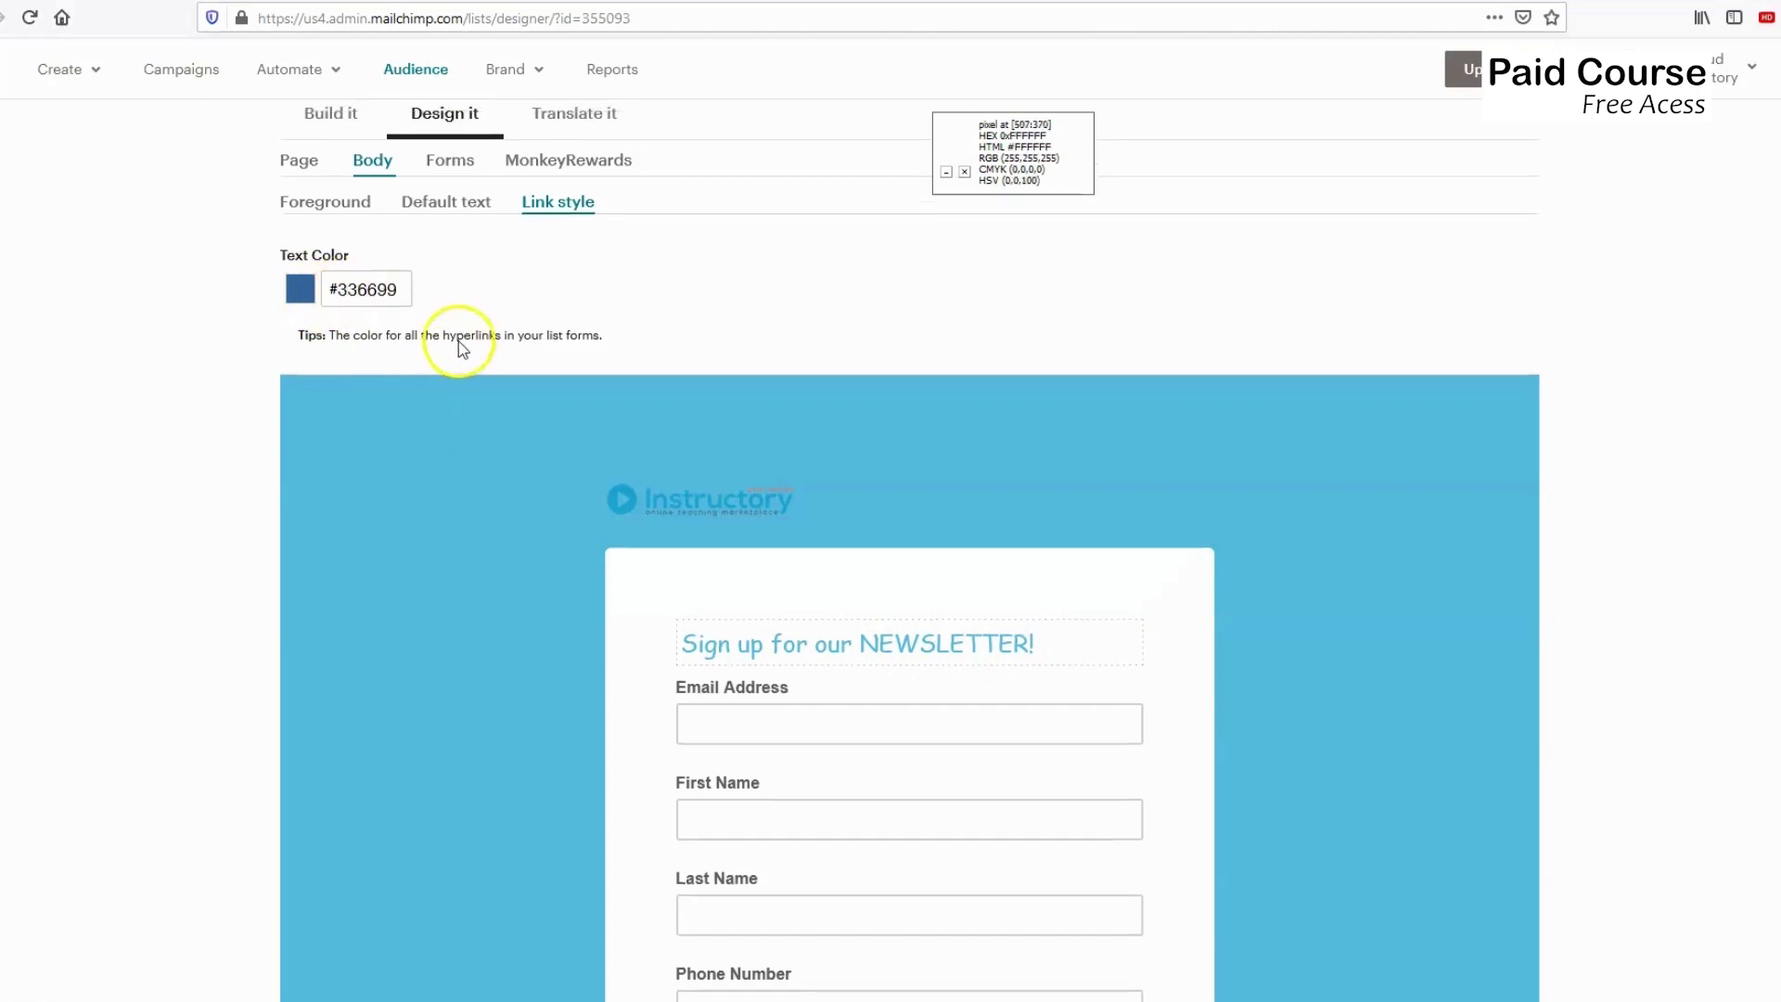
pyautogui.scroll(2, 461, 349)
# Set the Buttons background colour to #53BADC.
pyautogui.click(455, 271)
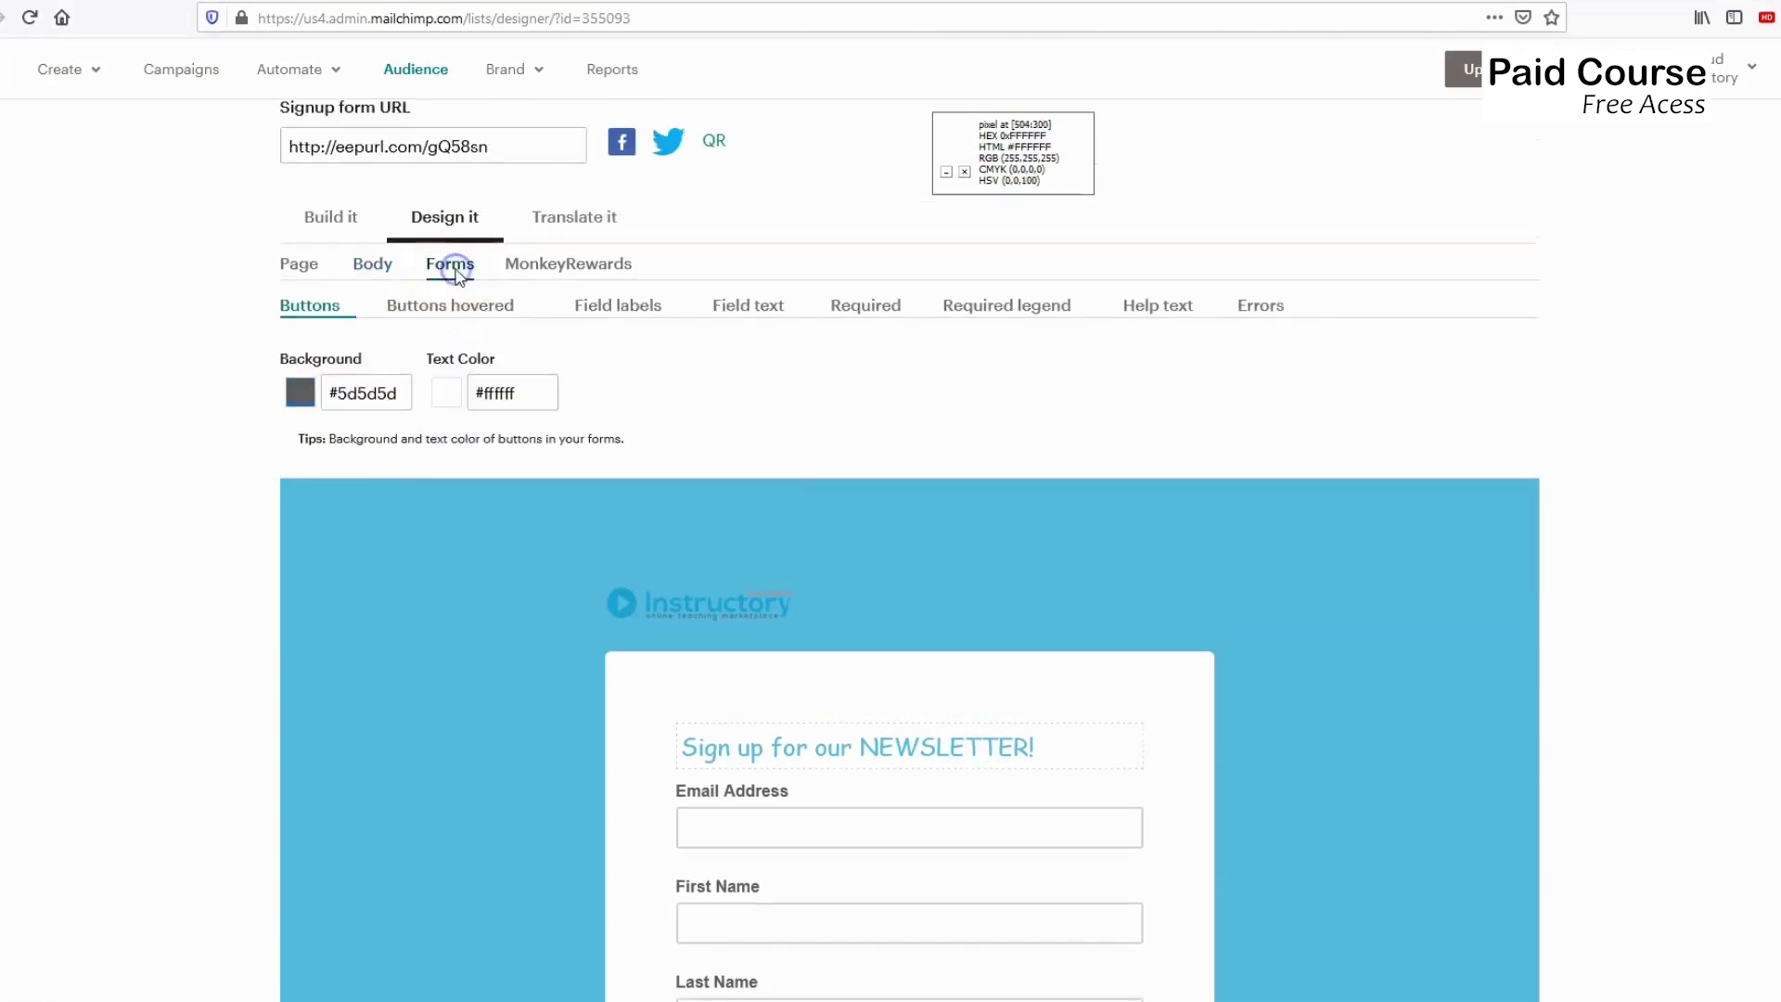
pyautogui.scroll(-1, 538, 334)
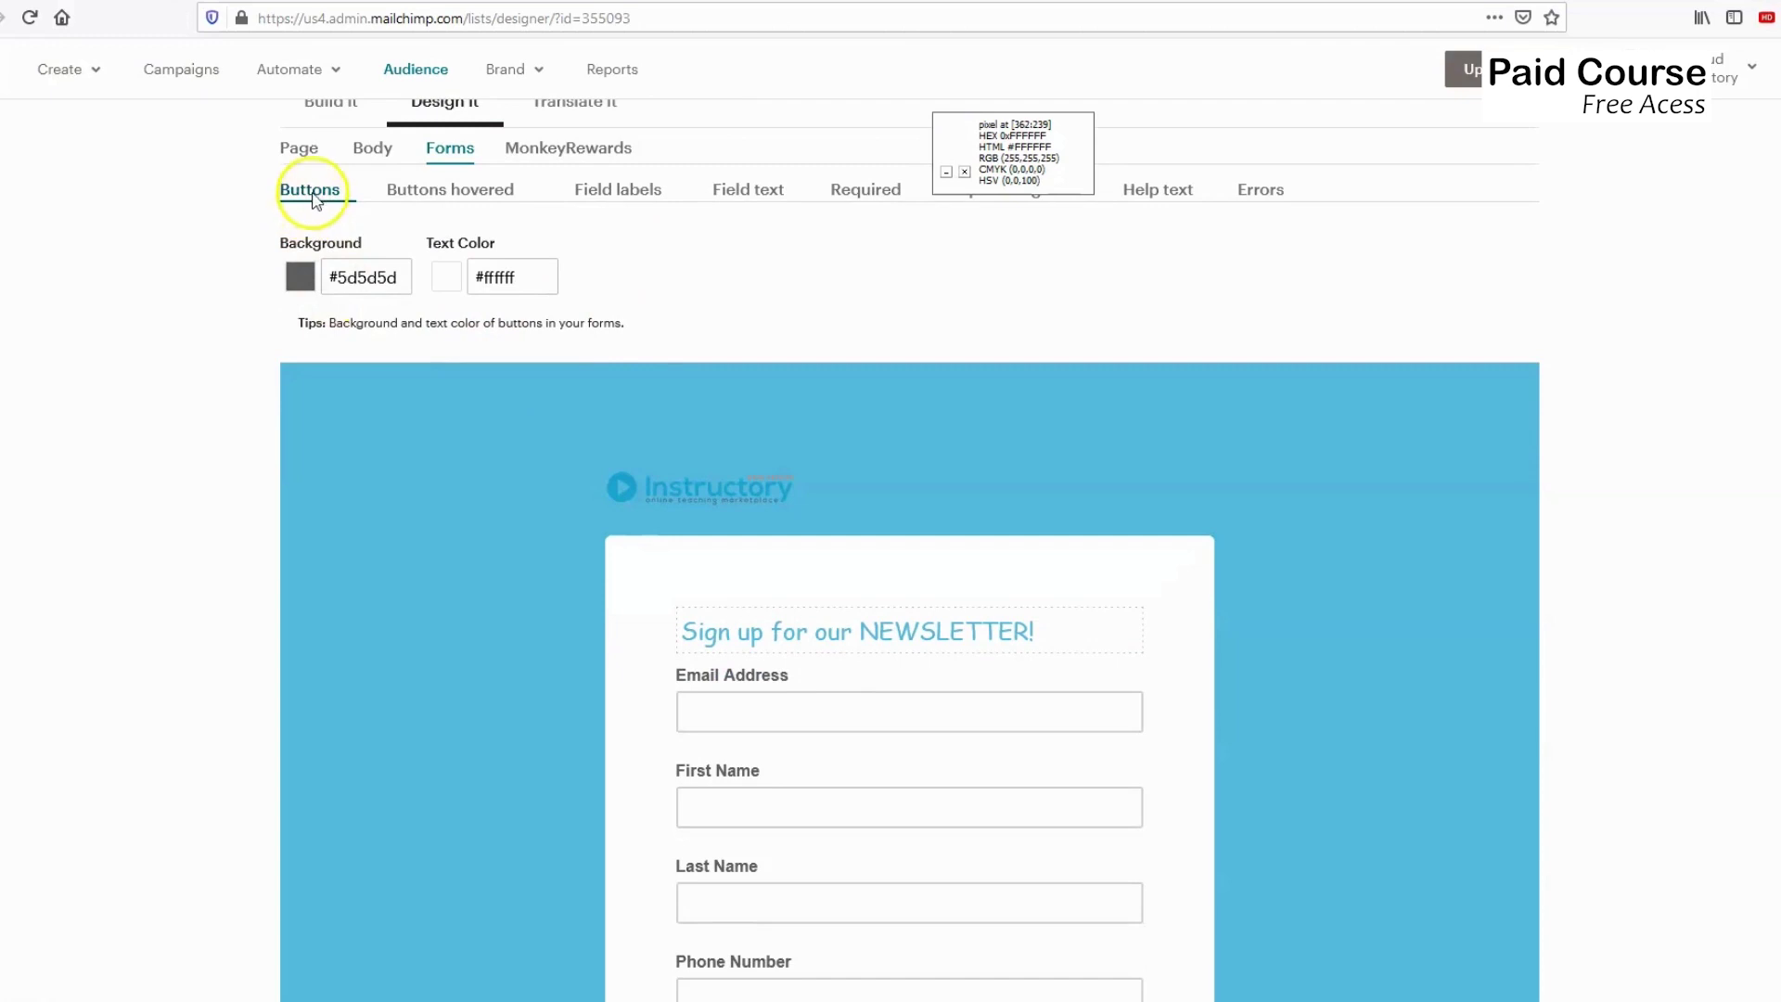
pyautogui.scroll(-2, 750, 658)
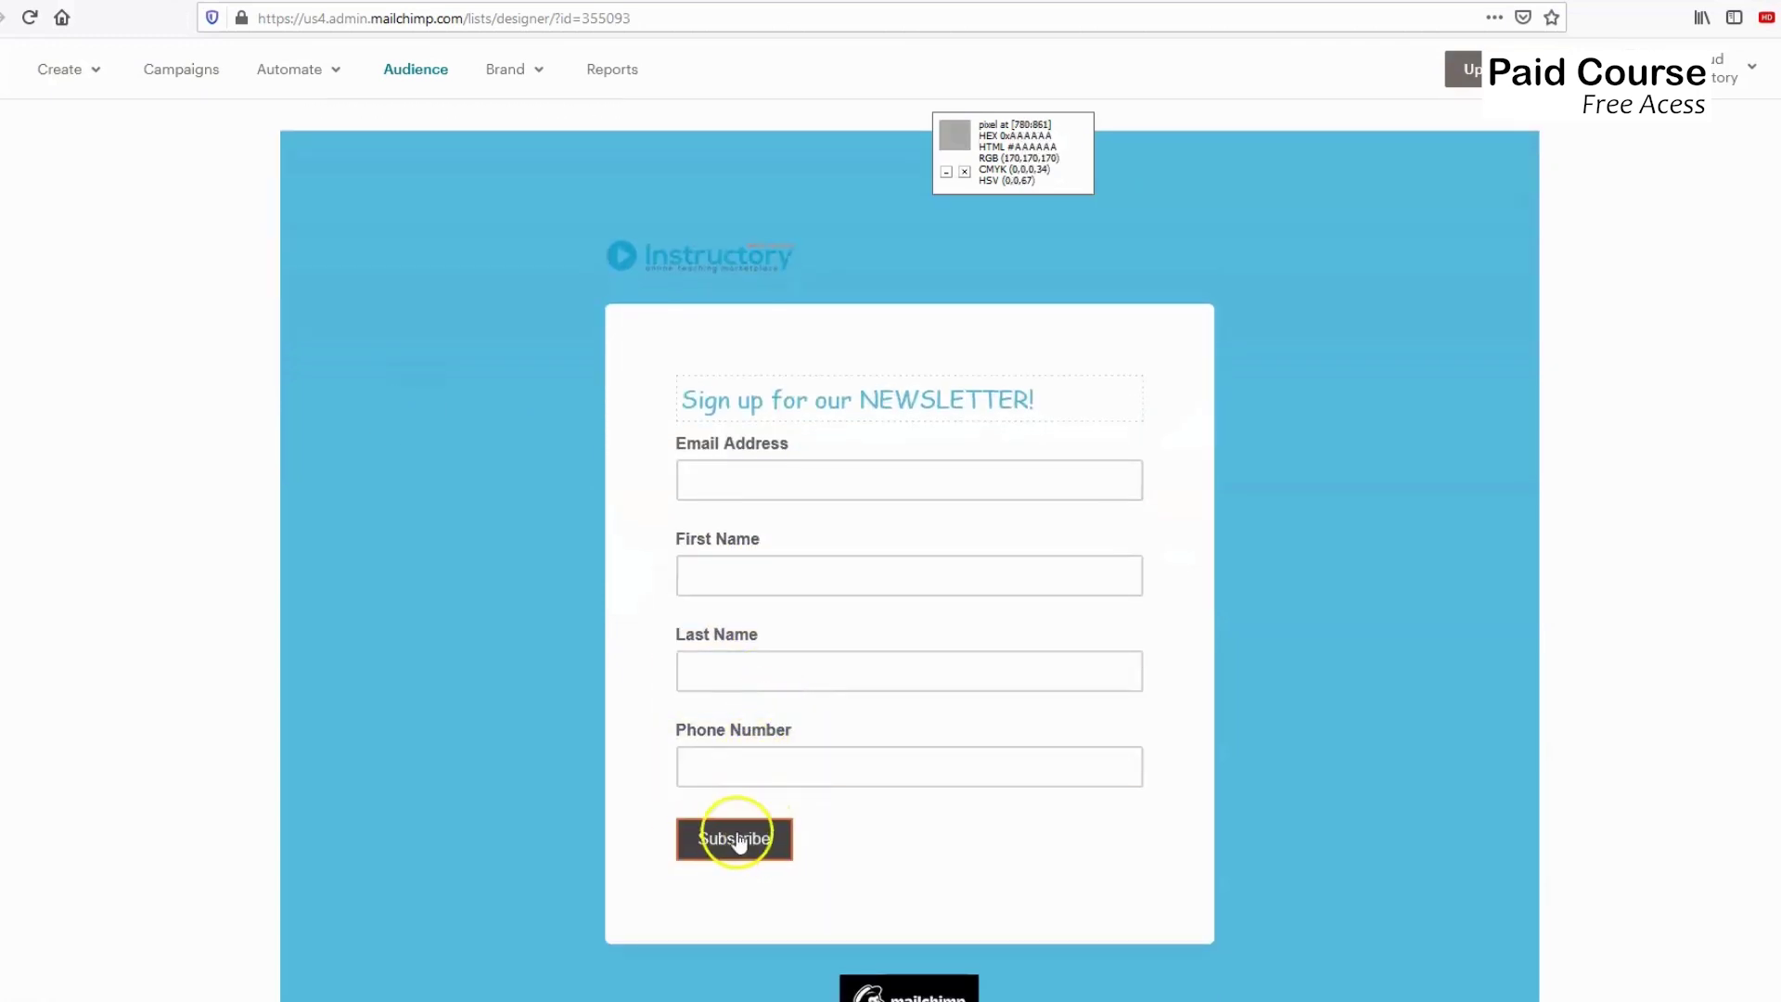
pyautogui.scroll(1, 410, 315)
pyautogui.scroll(1, 412, 325)
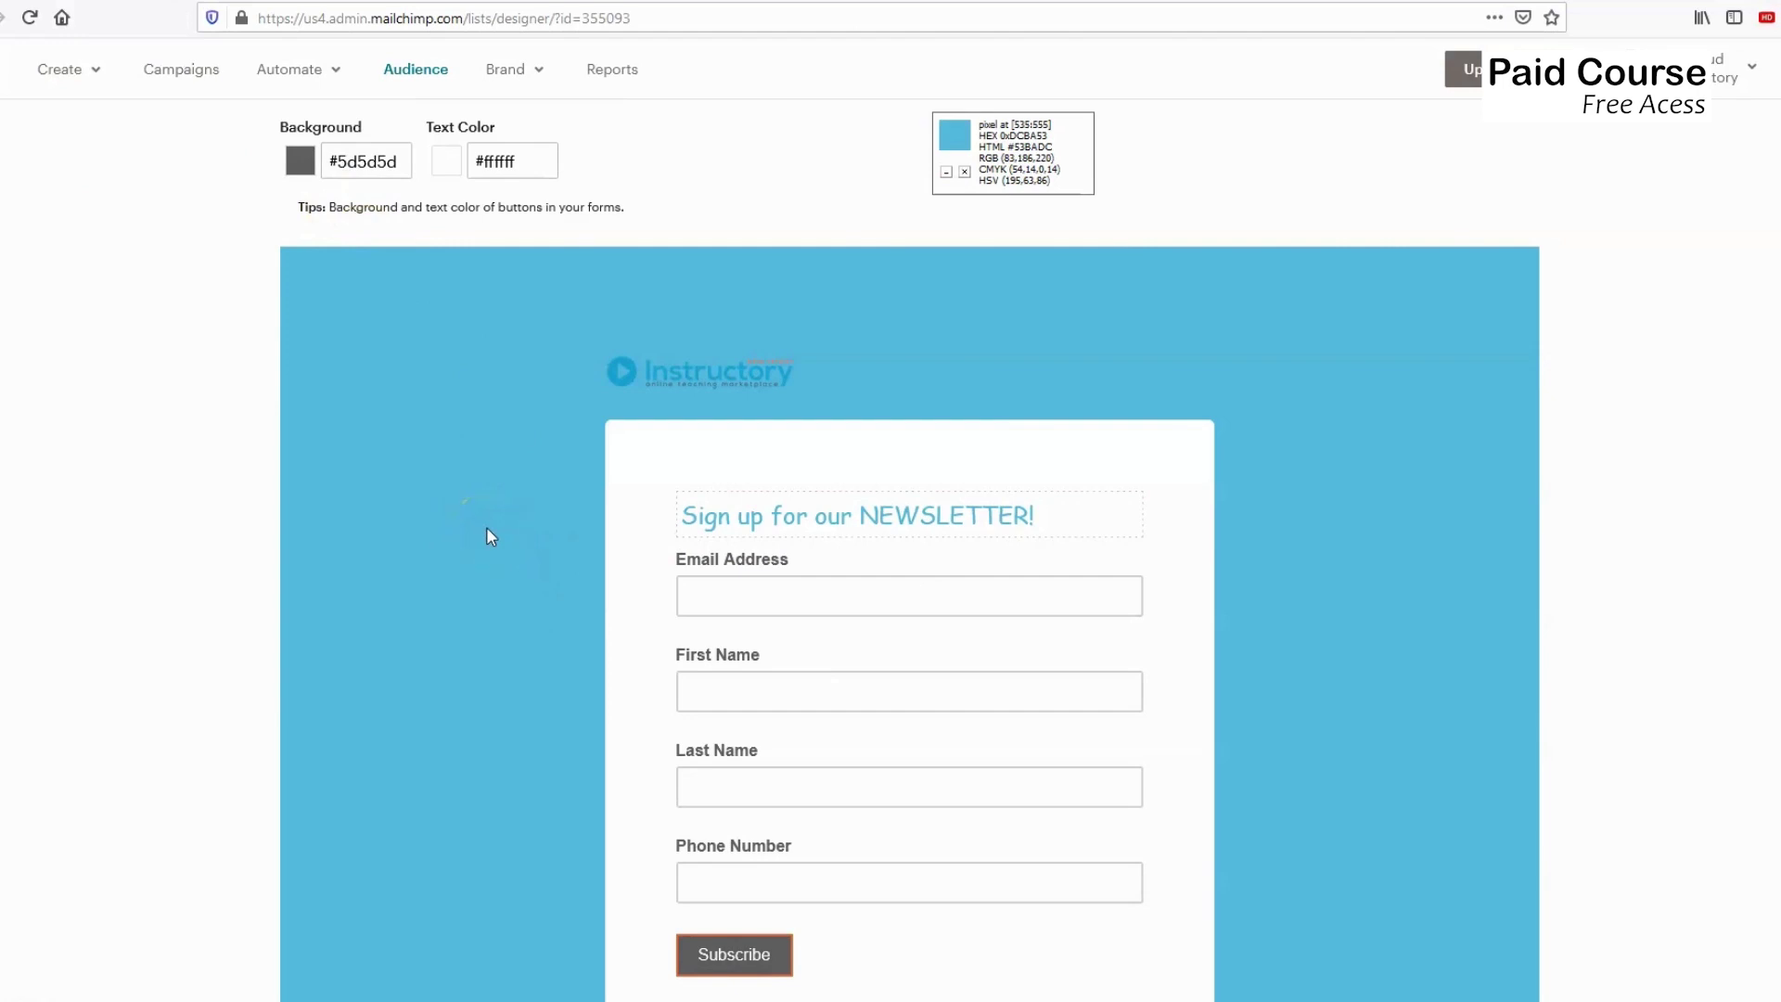
pyautogui.click(364, 161)
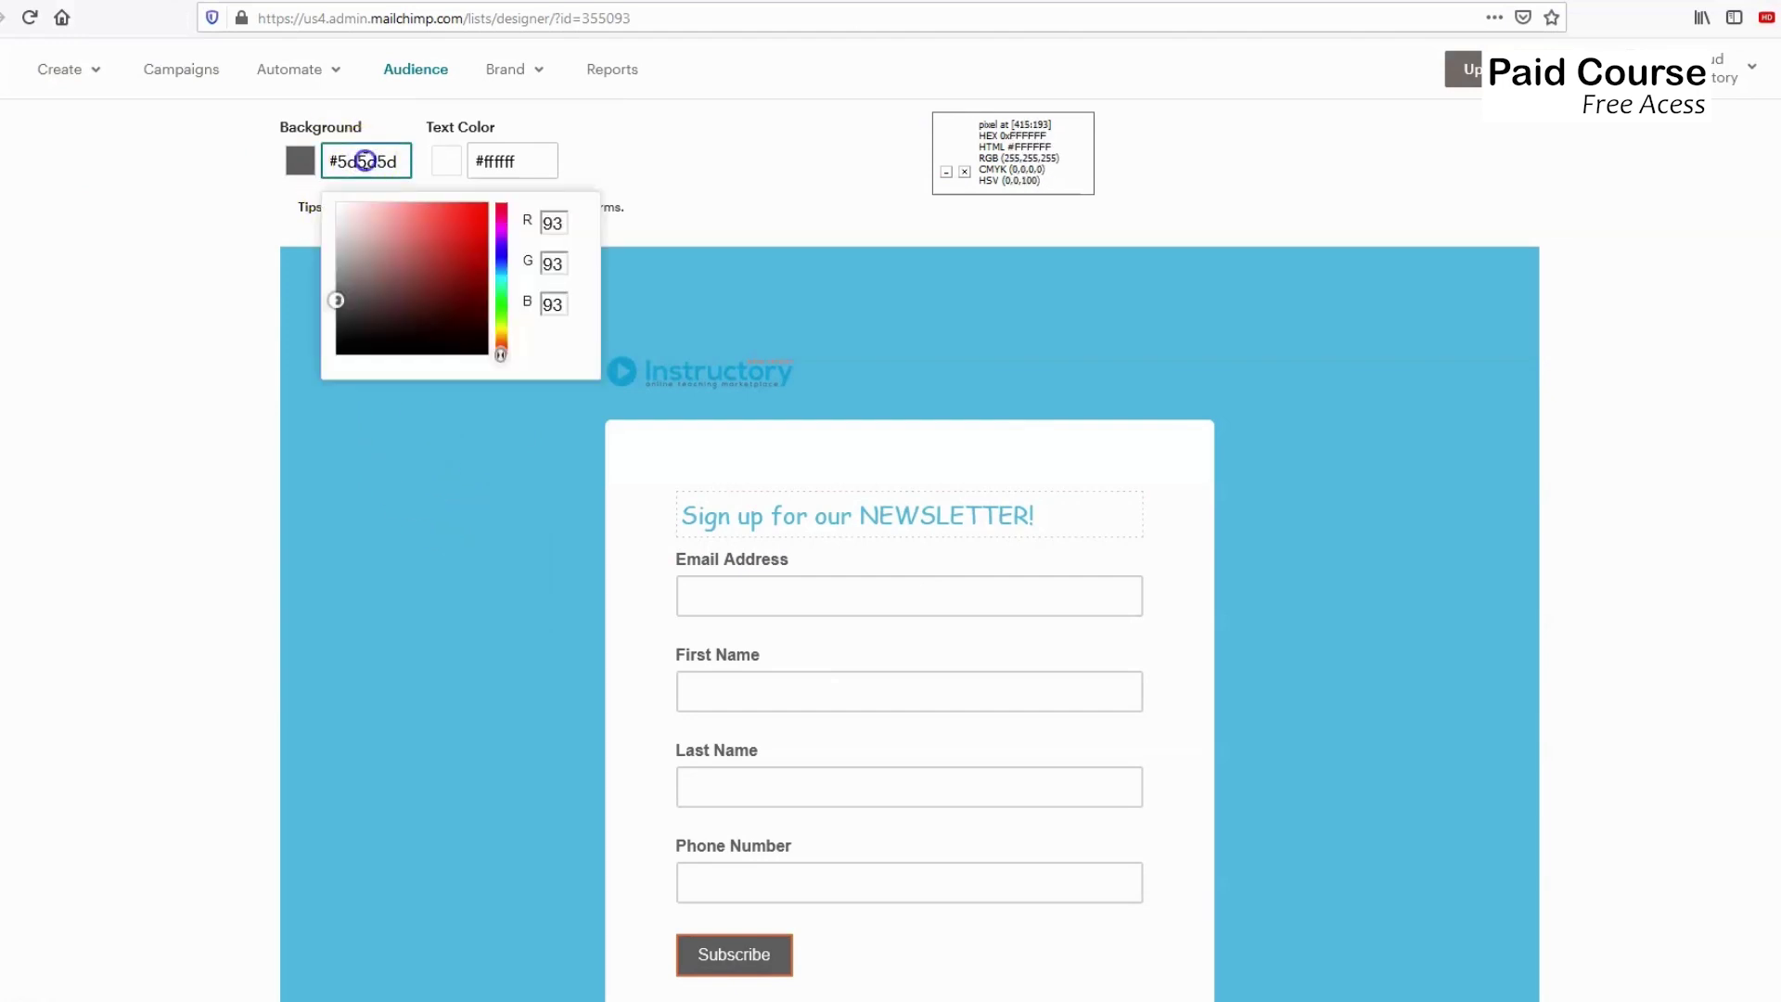
pyautogui.write('53BADC')
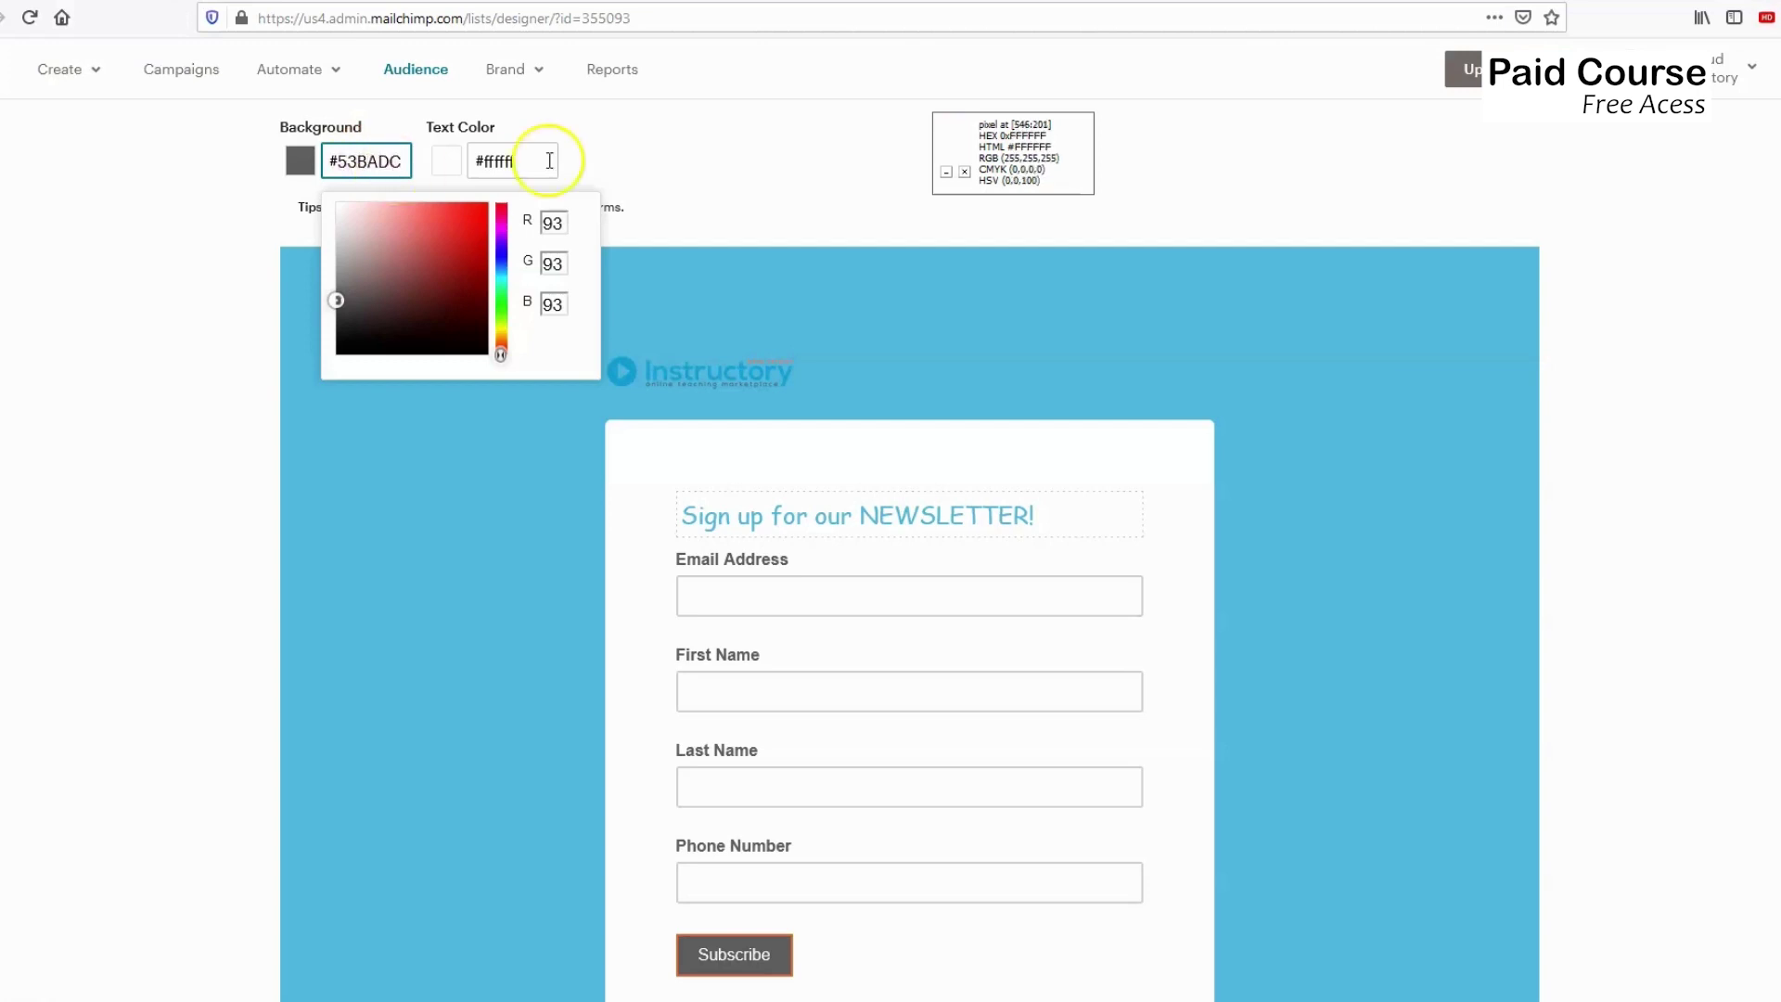
pyautogui.click(680, 167)
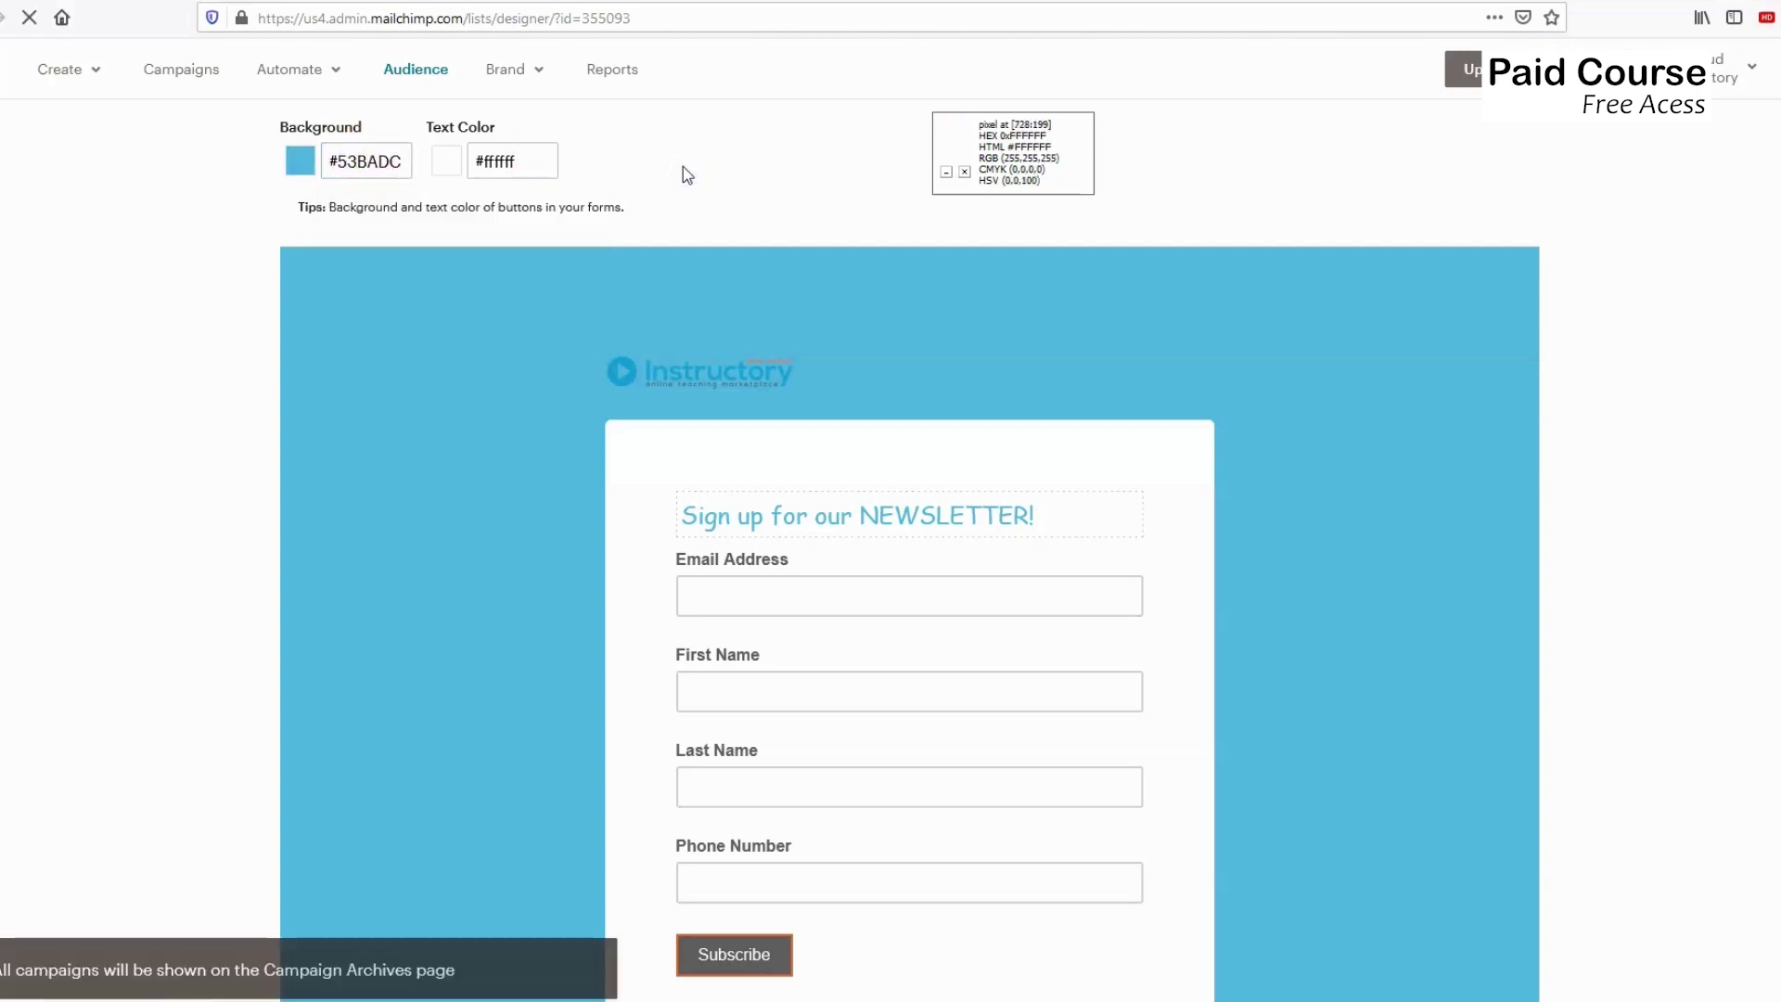
# Check the light blue Subscribe button in the form preview.
pyautogui.click(729, 952)
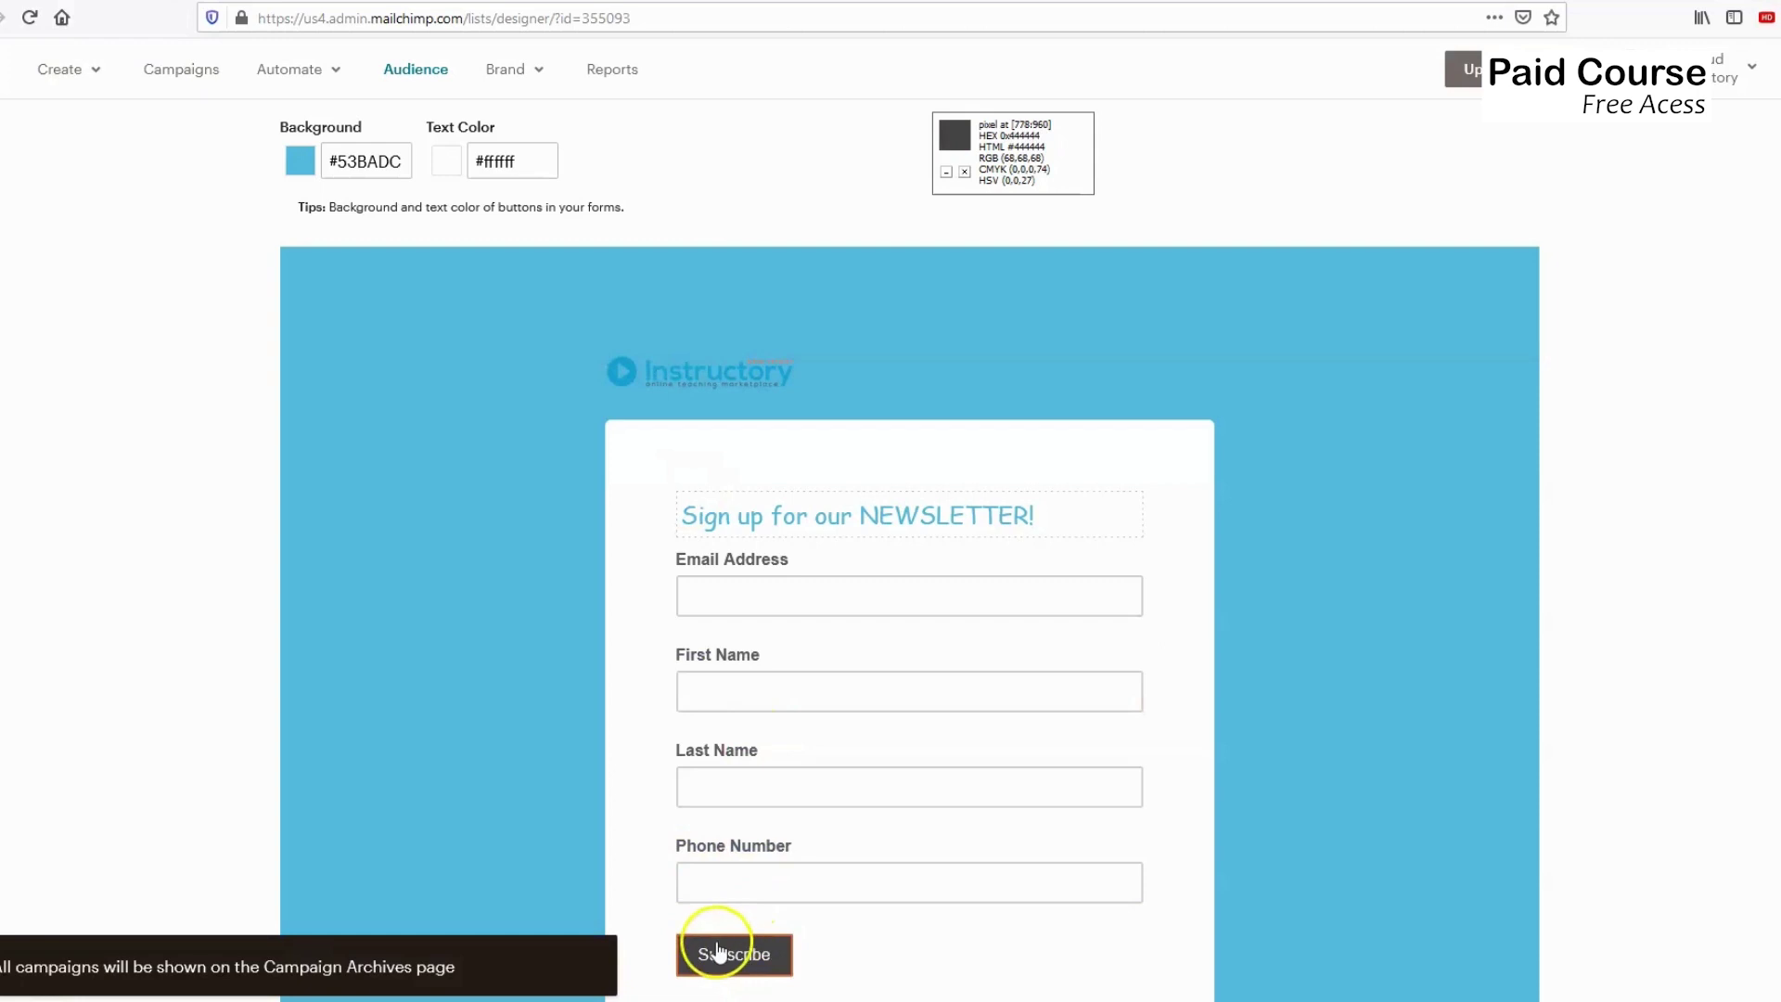
pyautogui.scroll(3, 464, 464)
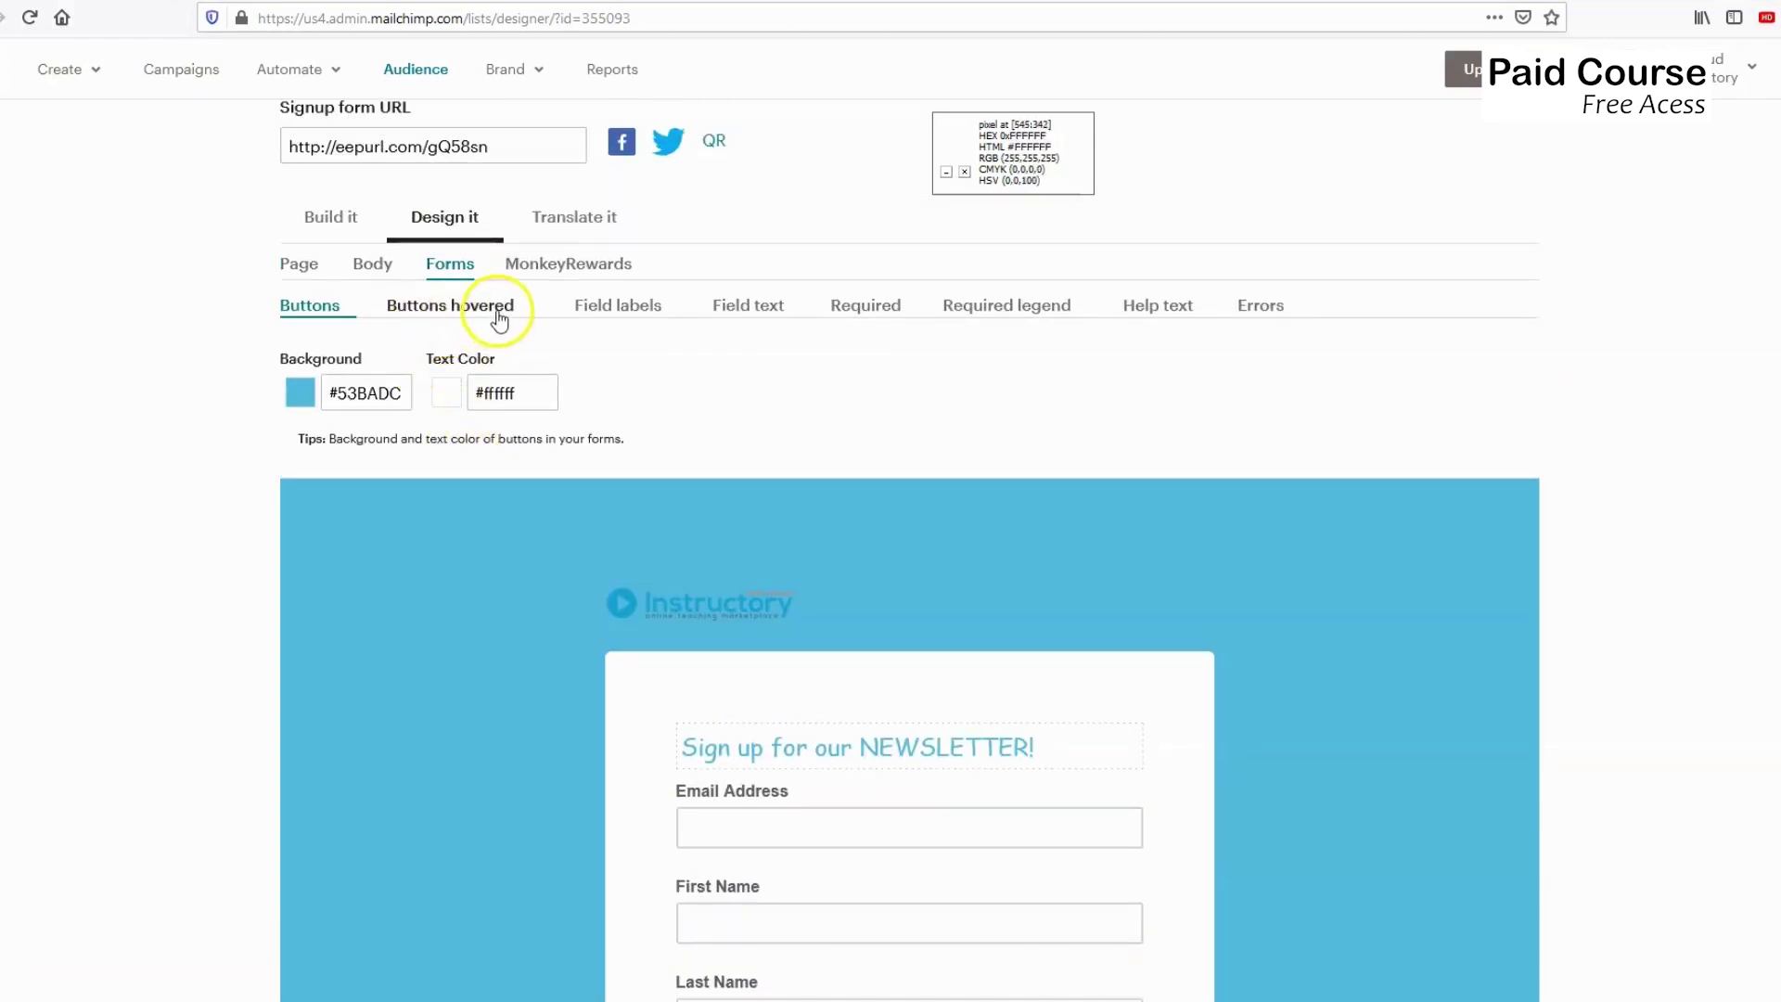
pyautogui.scroll(-5, 510, 464)
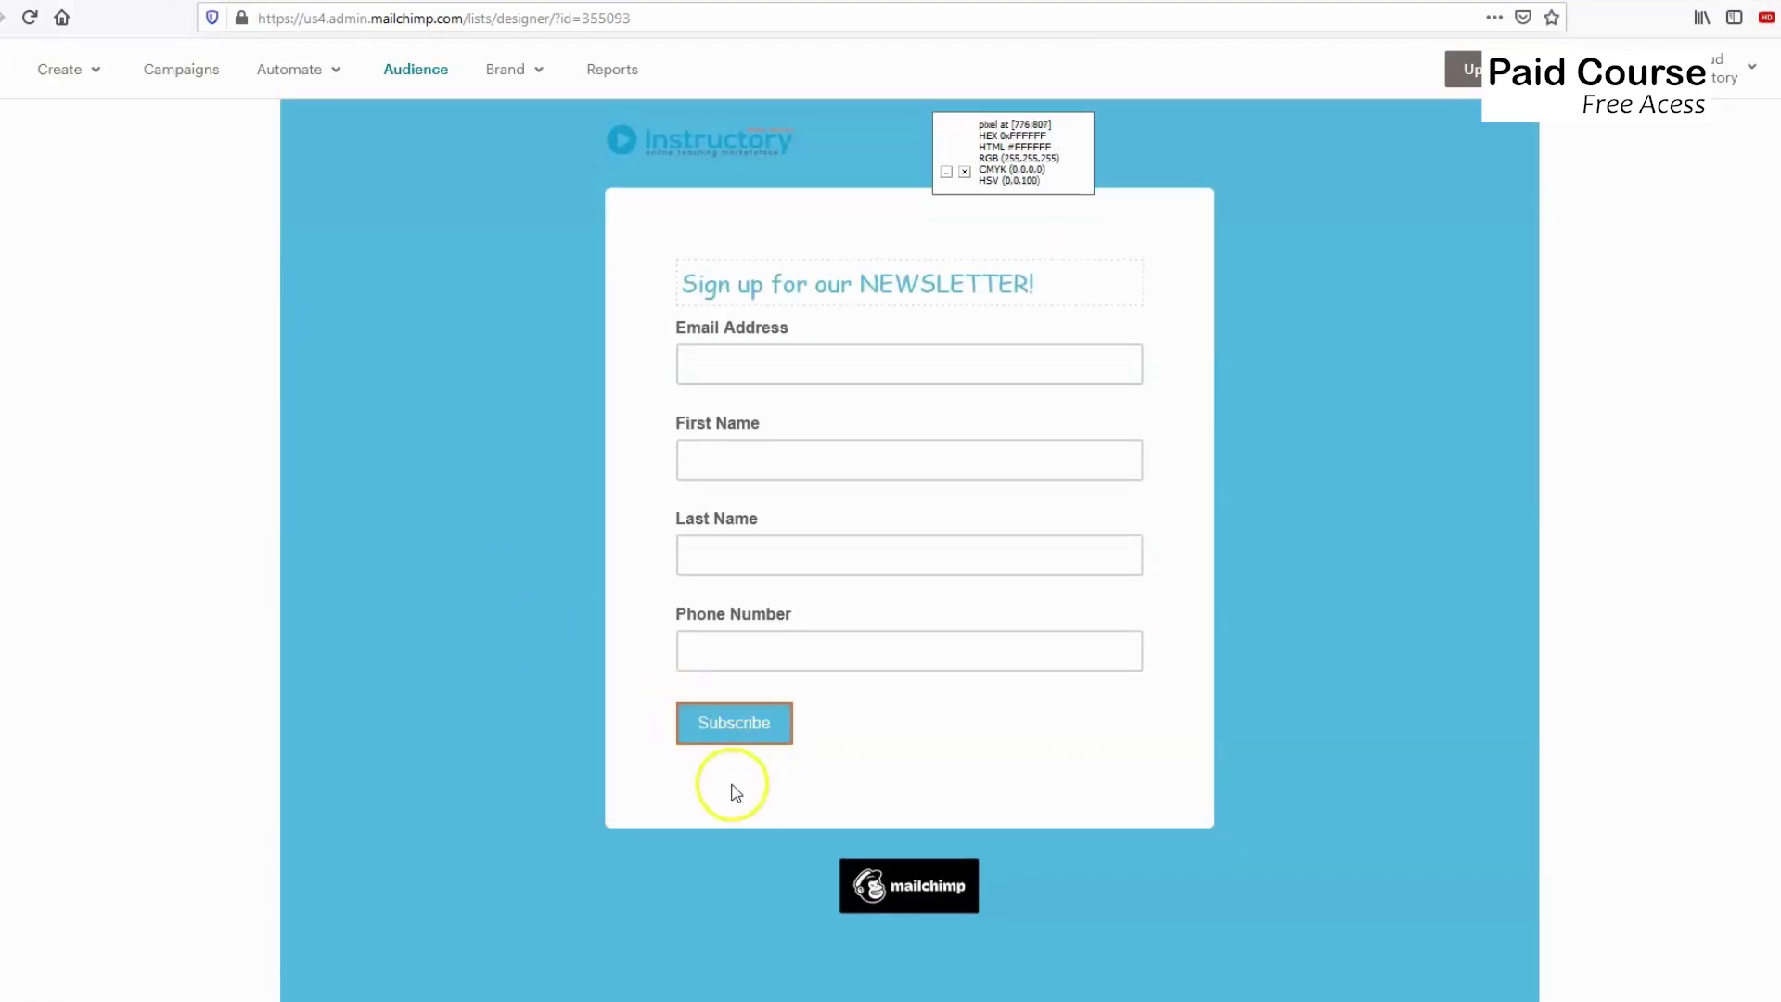
pyautogui.scroll(3, 598, 600)
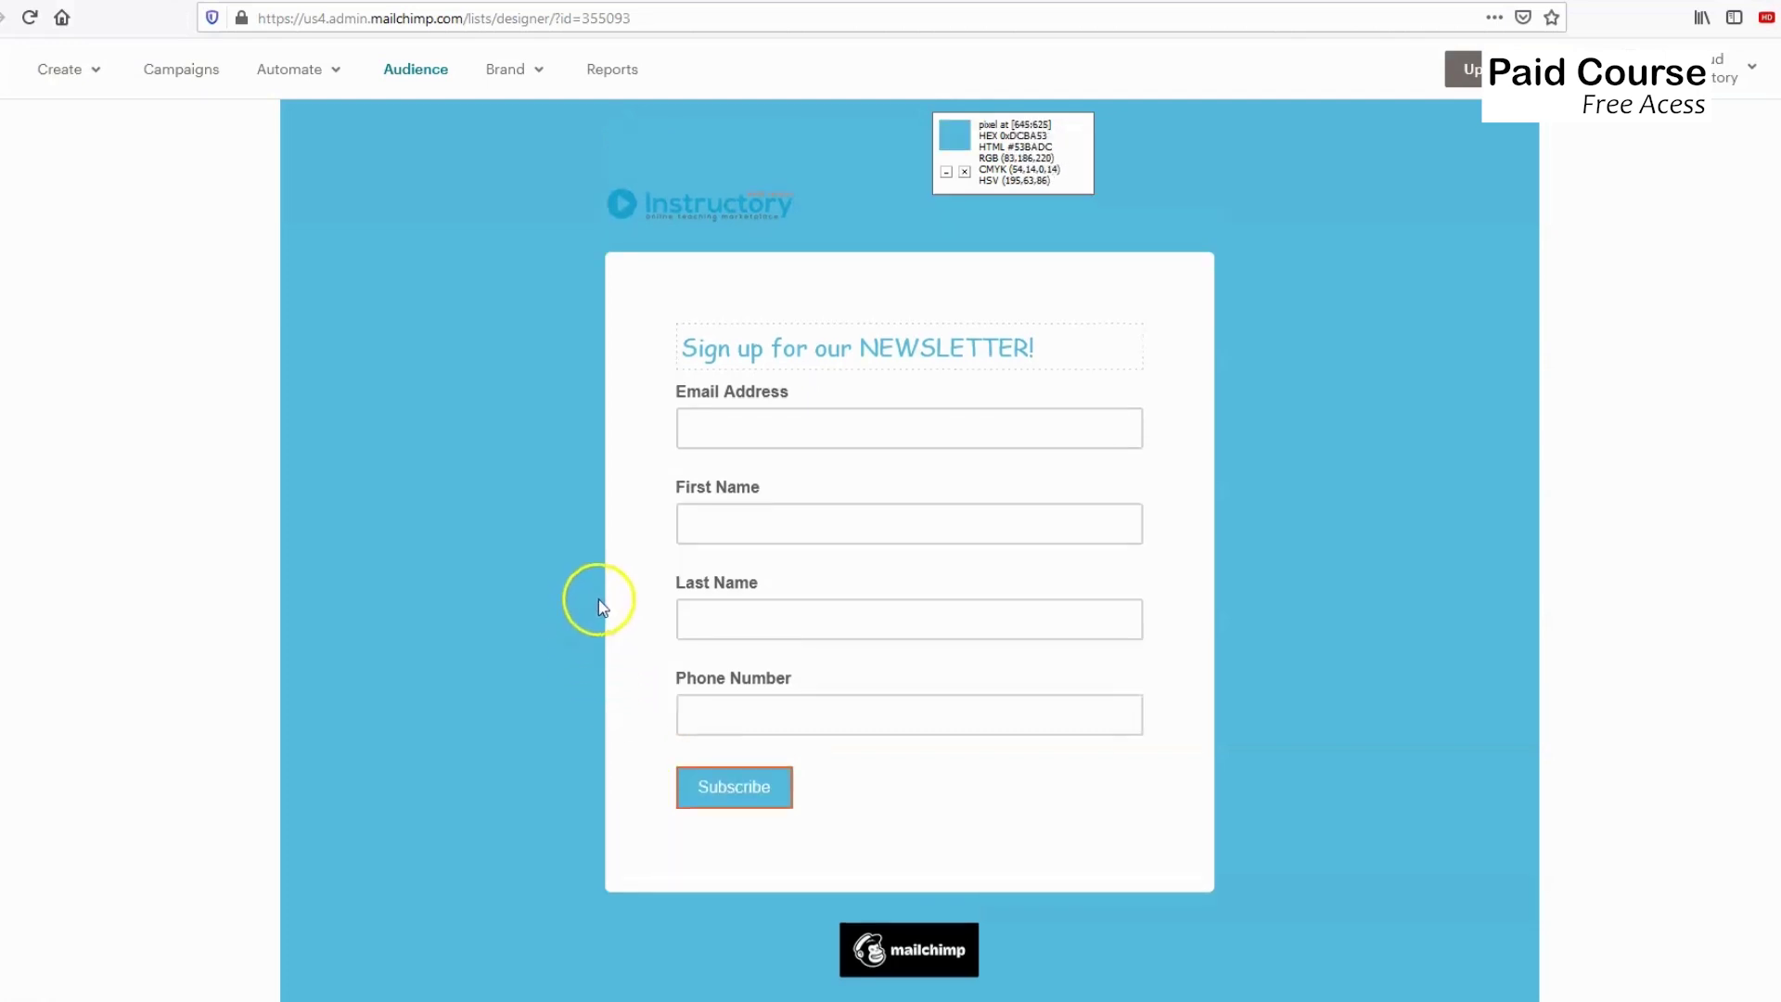
pyautogui.scroll(3, 457, 226)
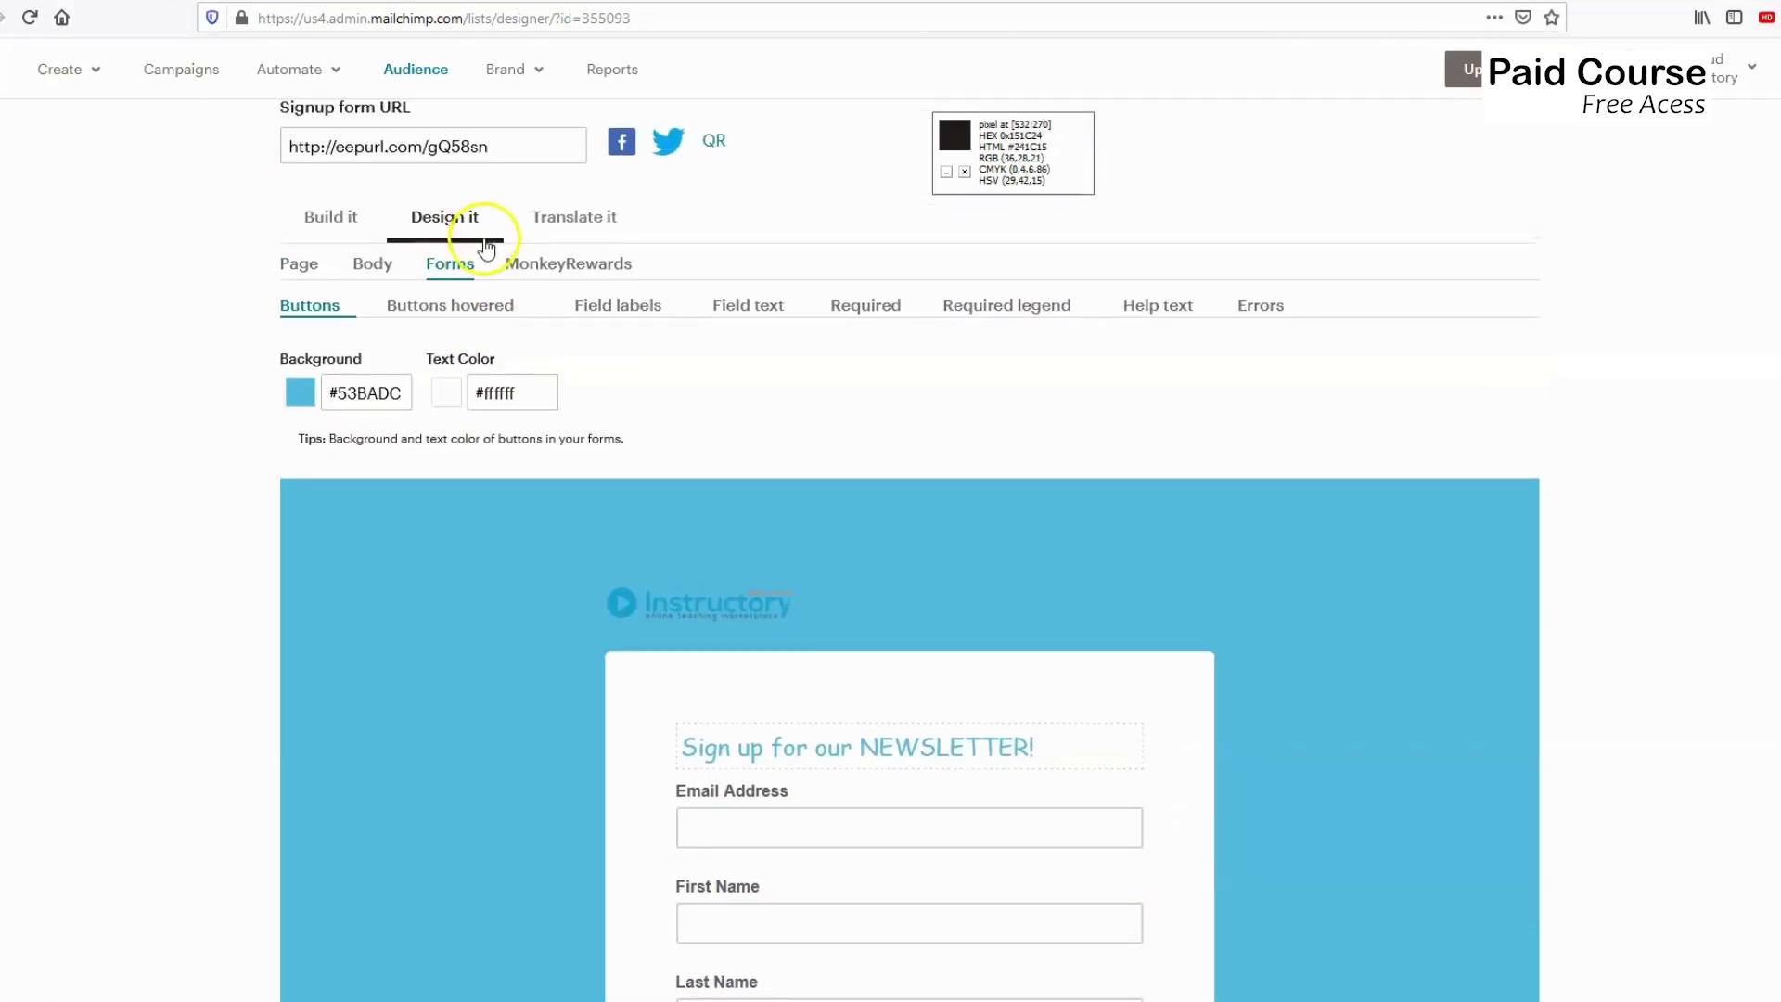
# Give the Buttons hovered background the blue colour #53BADC.
pyautogui.click(443, 316)
pyautogui.click(370, 391)
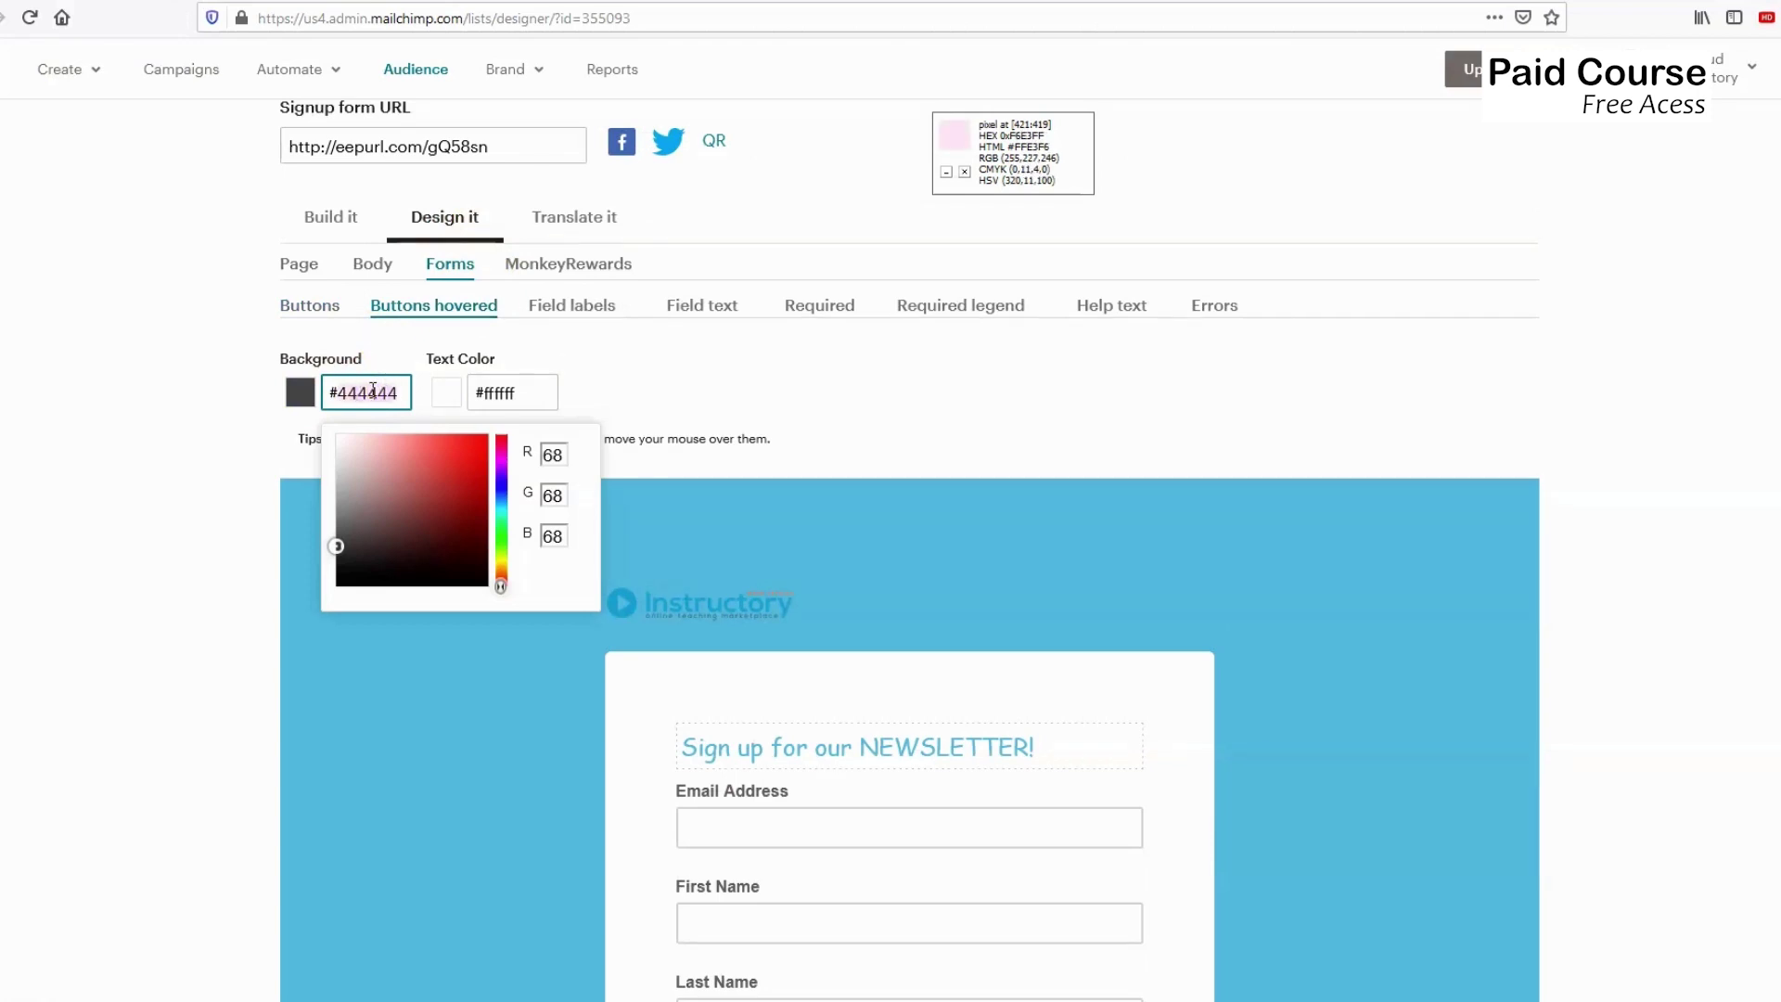
pyautogui.write('#53BADC')
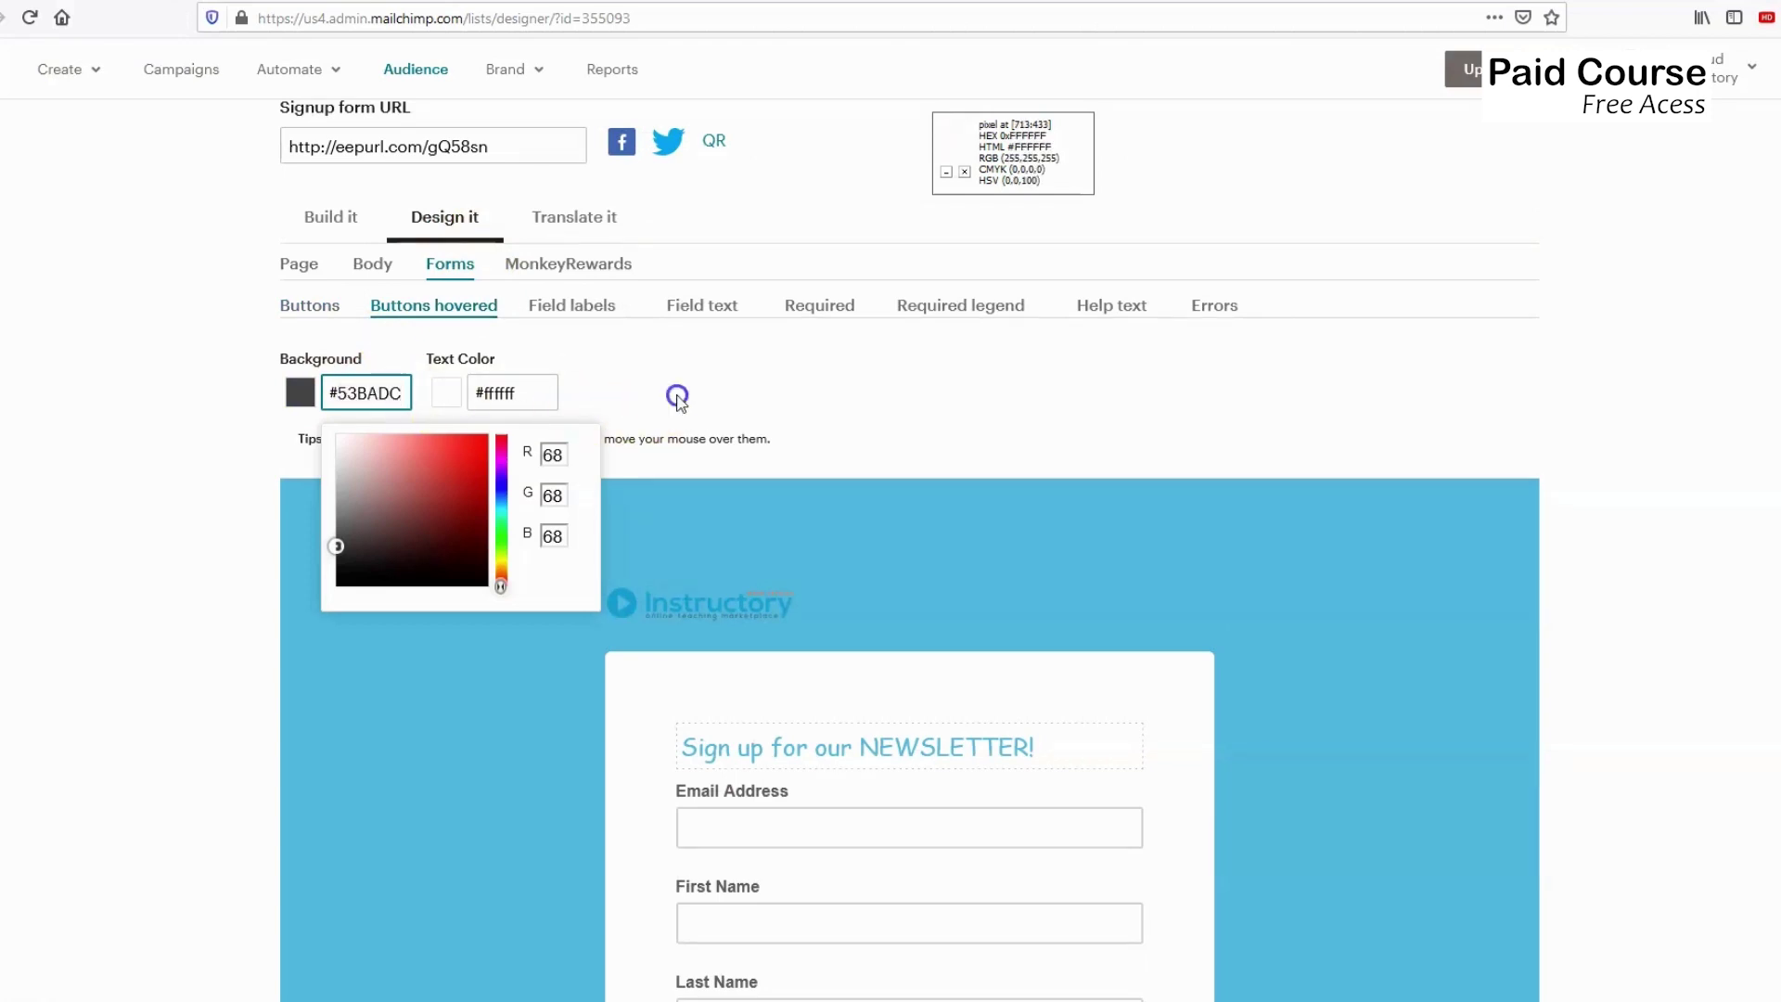
pyautogui.click(676, 397)
# Change the hovered button background to darker teal #0f94a5 using the hue slider and picker.
pyautogui.click(376, 390)
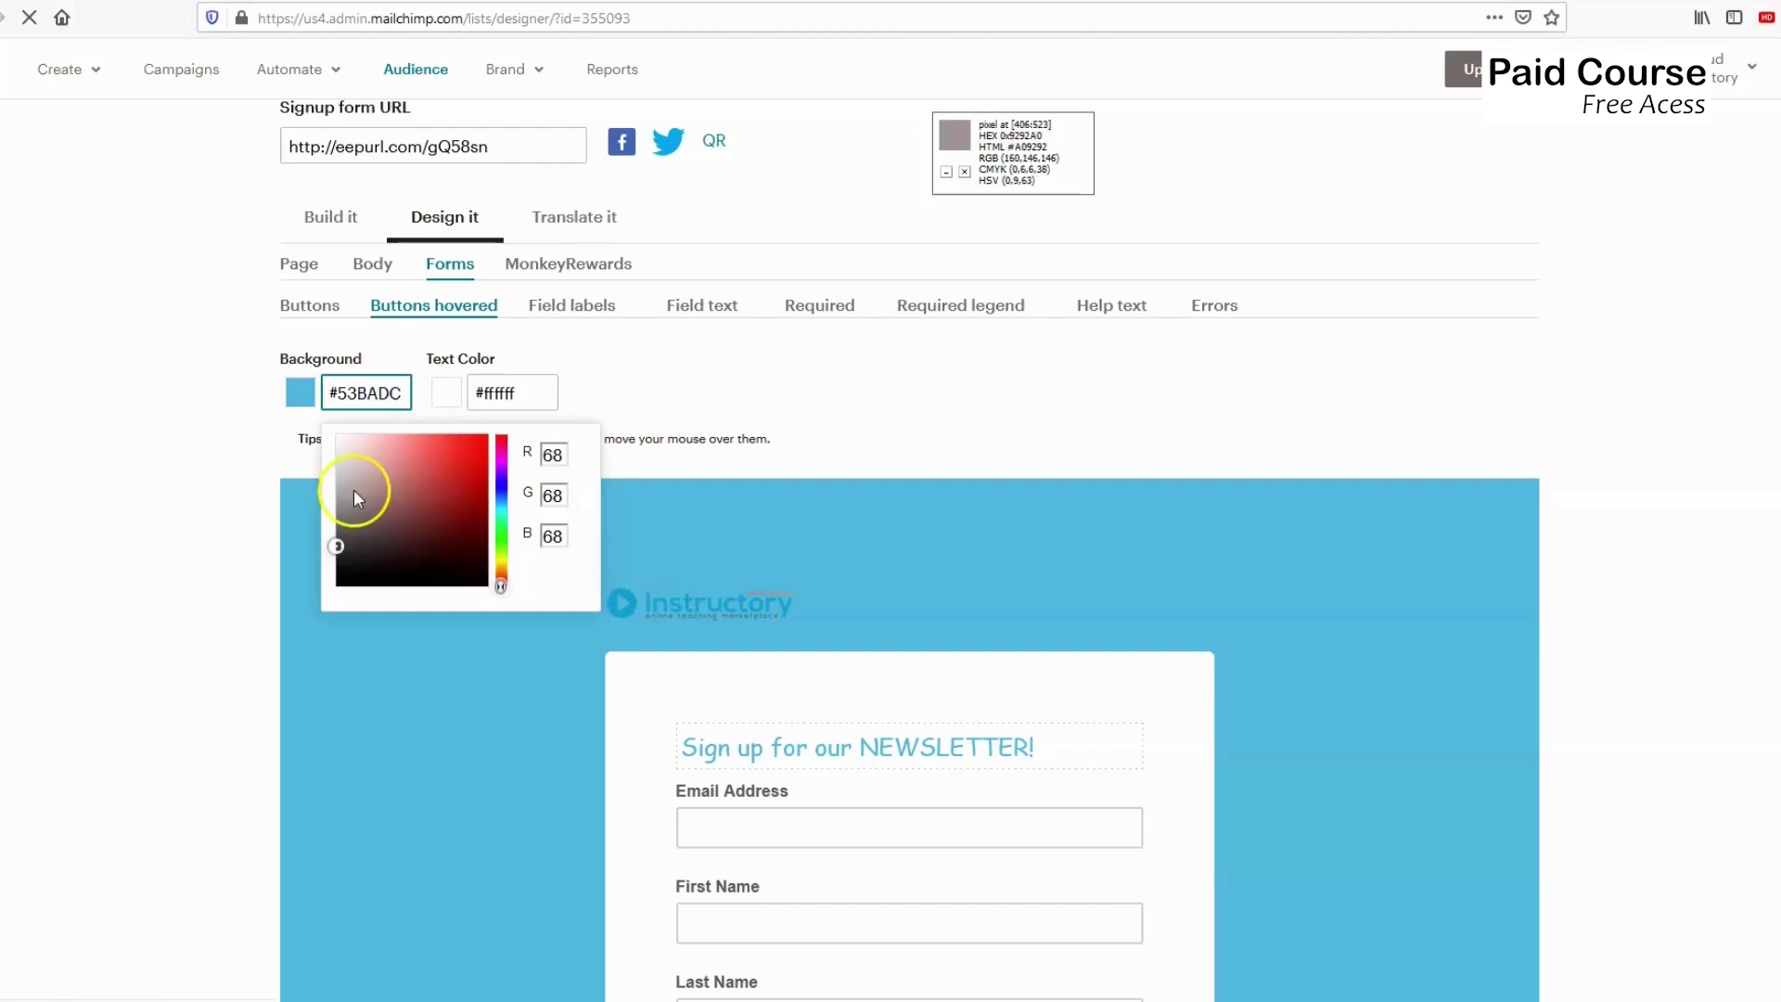
pyautogui.click(367, 394)
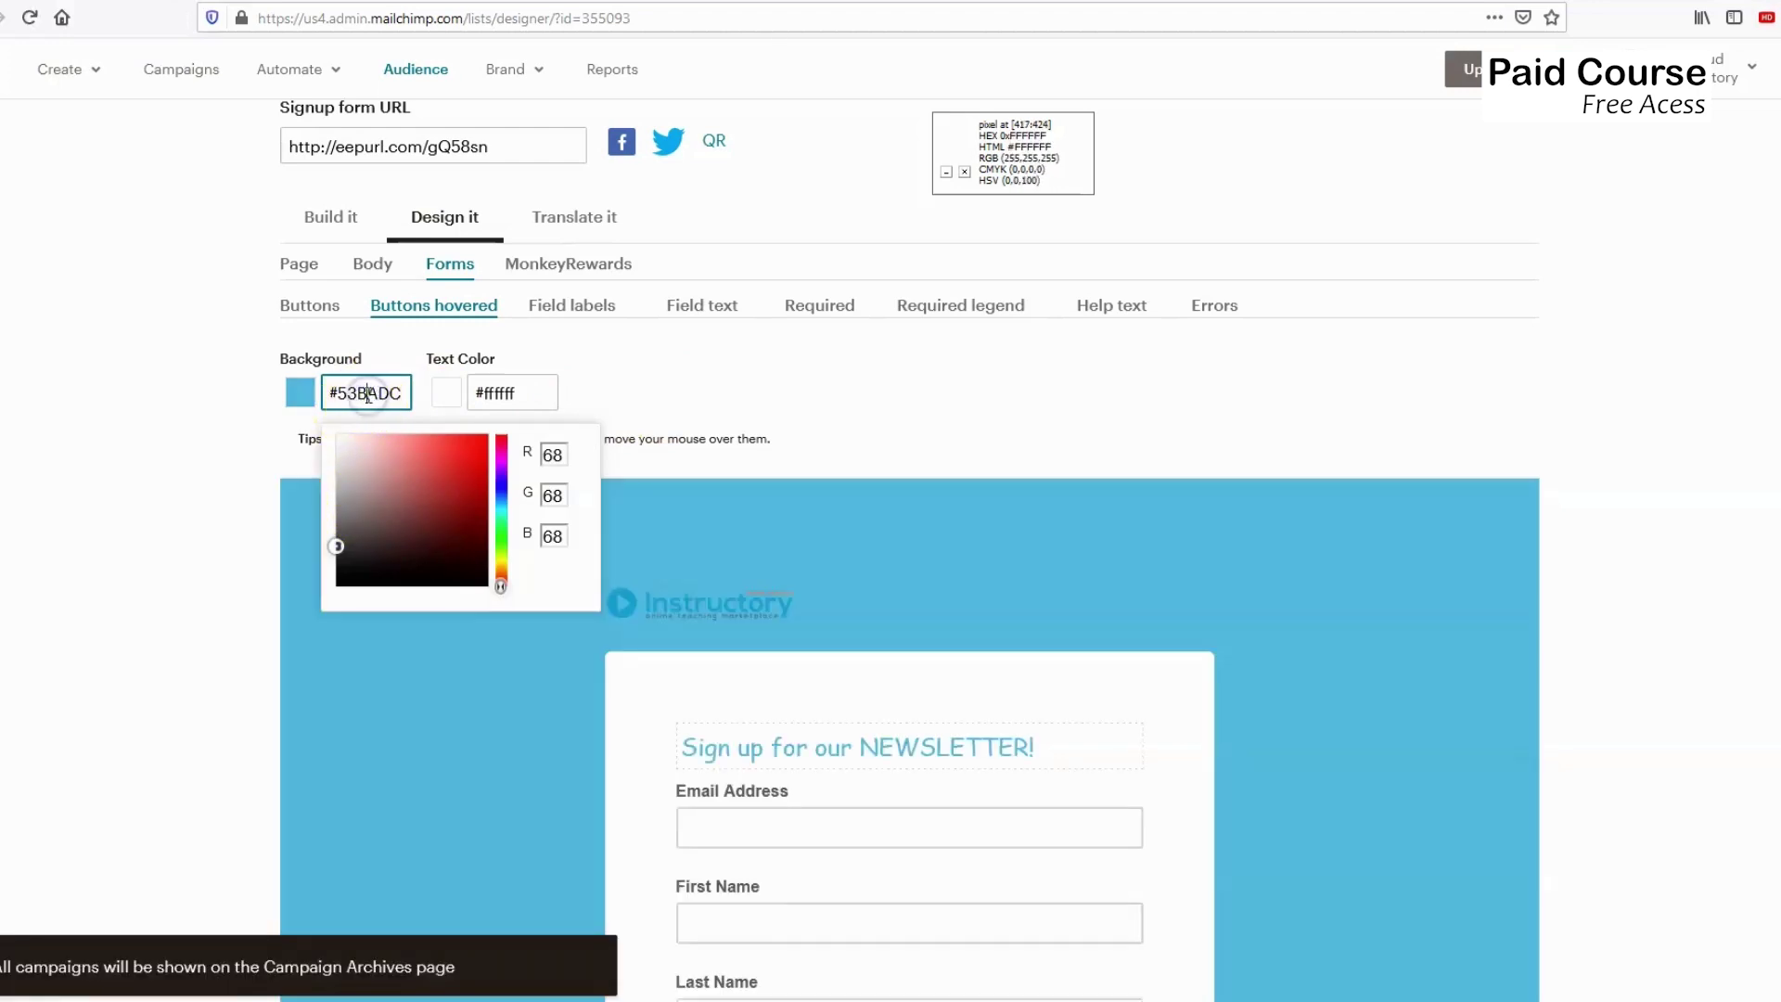
pyautogui.click(695, 383)
pyautogui.click(377, 392)
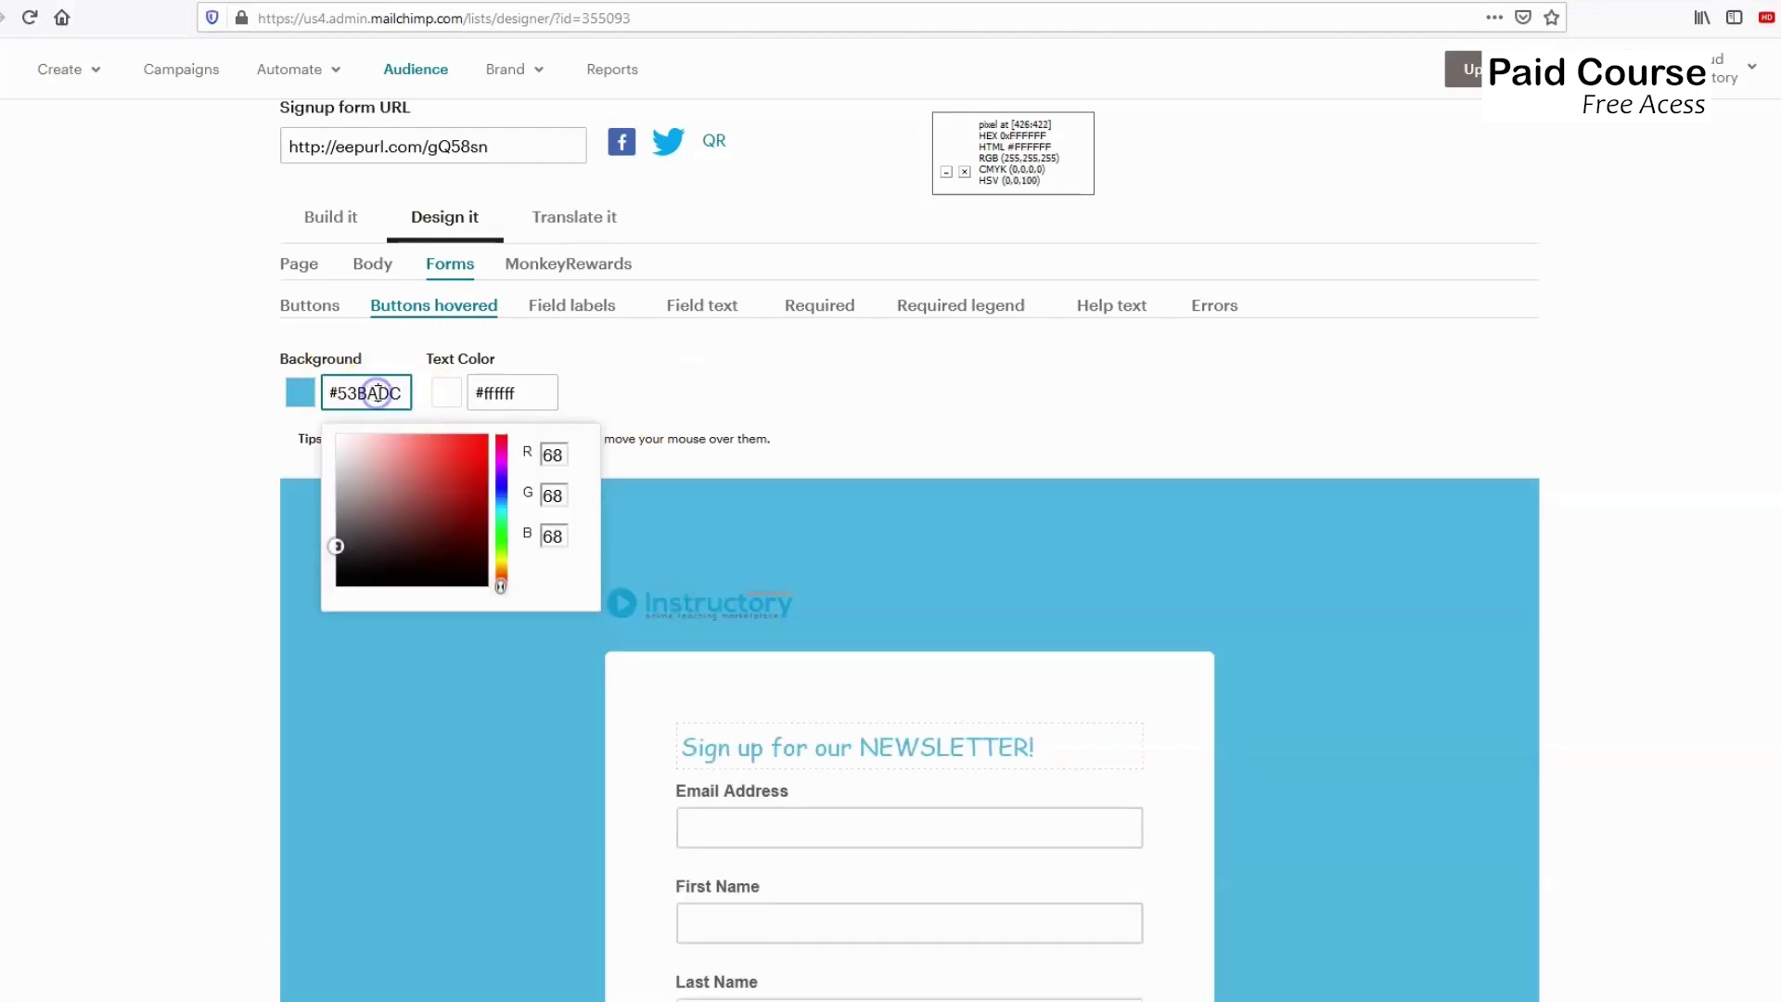
pyautogui.moveTo(499, 584); pyautogui.dragTo(507, 509)
pyautogui.click(475, 488)
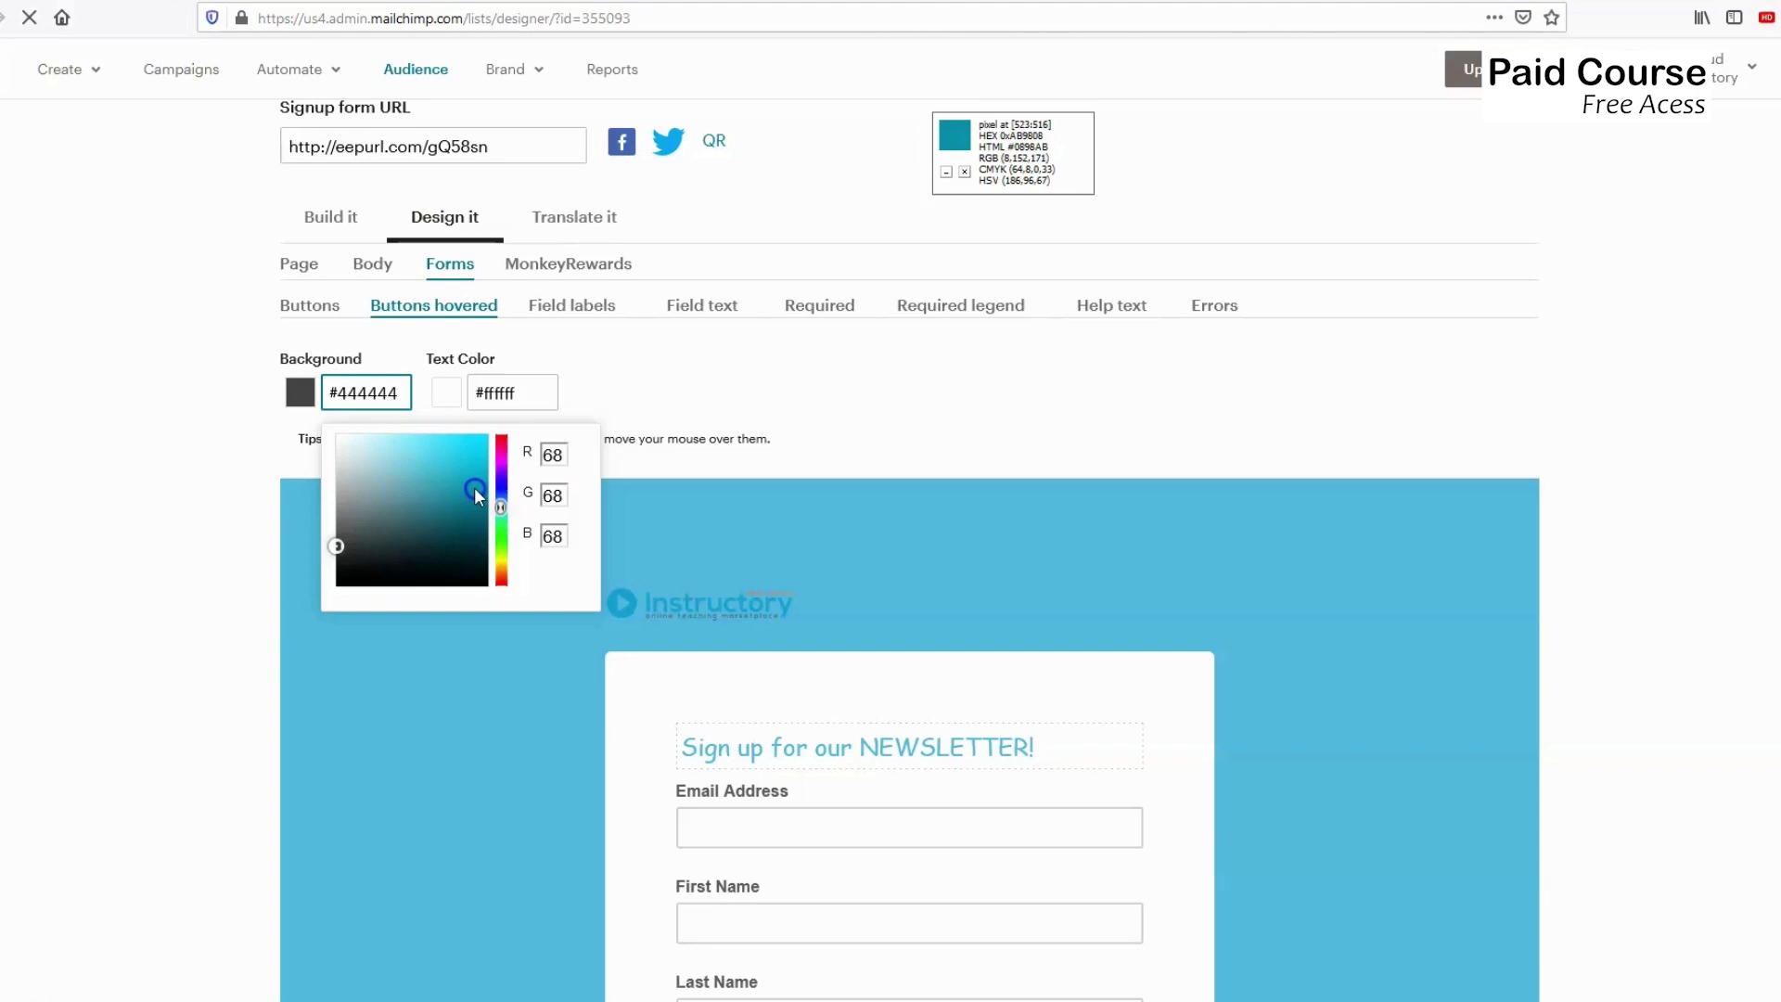
pyautogui.click(694, 389)
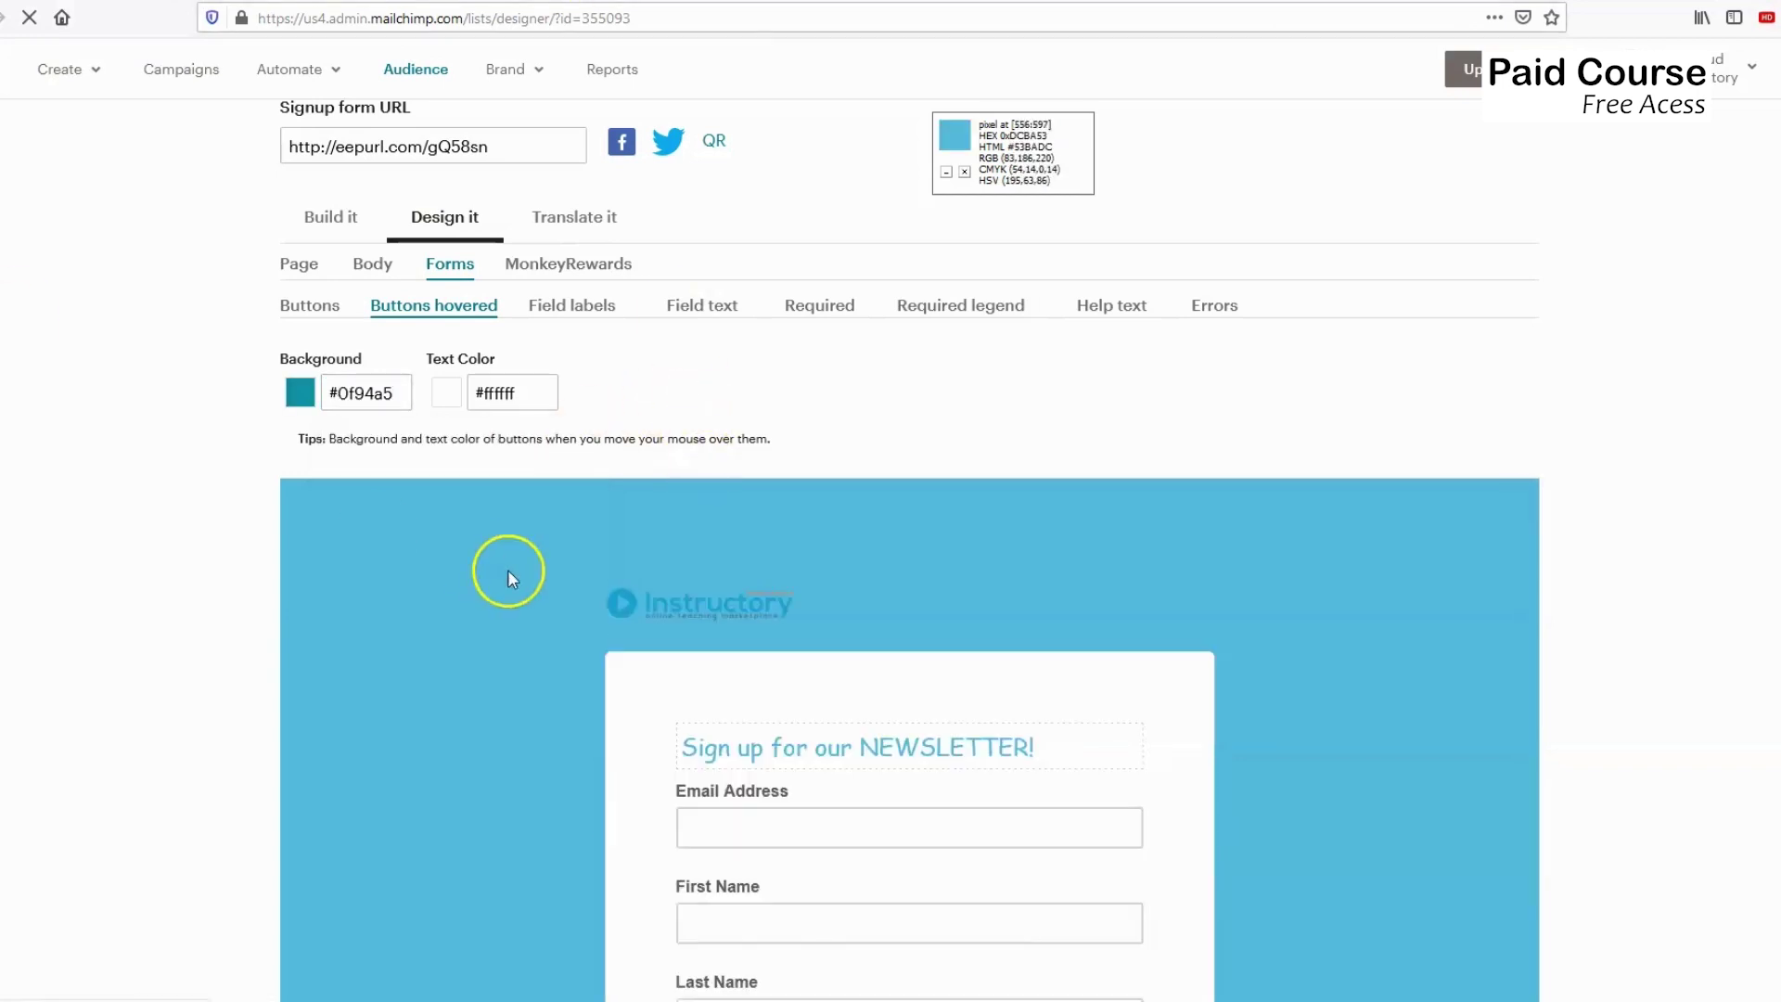
pyautogui.scroll(-5, 768, 686)
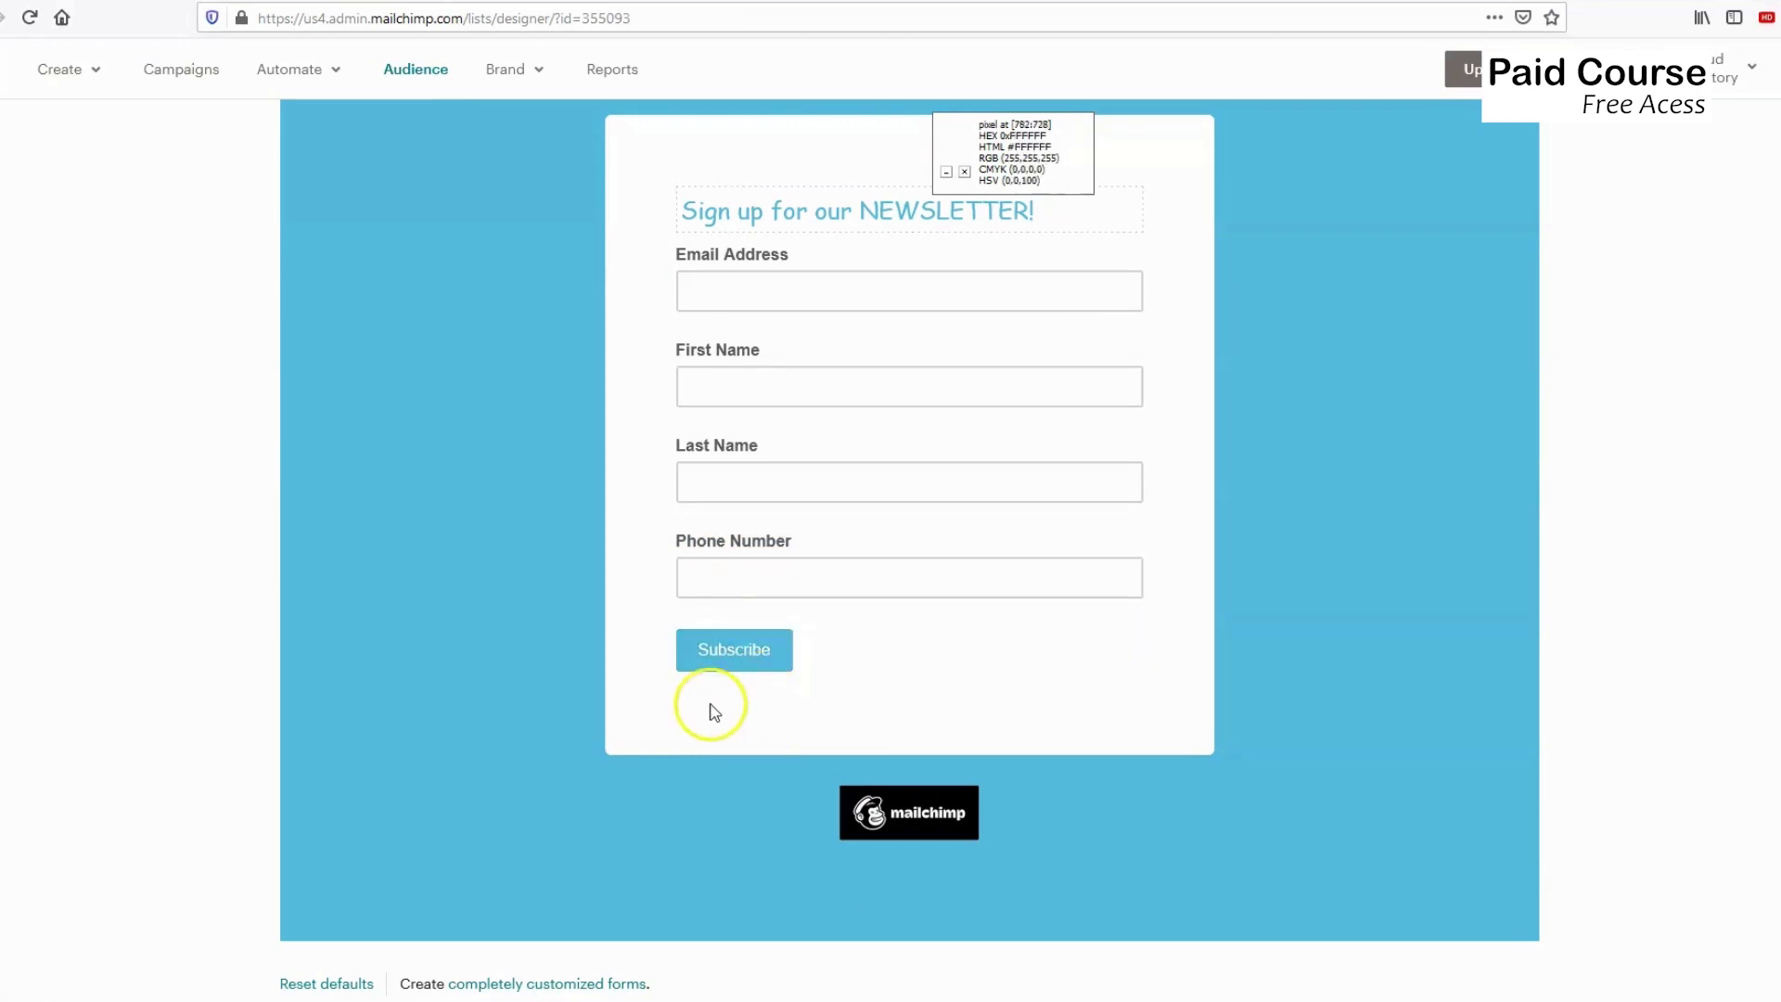
pyautogui.scroll(4, 530, 644)
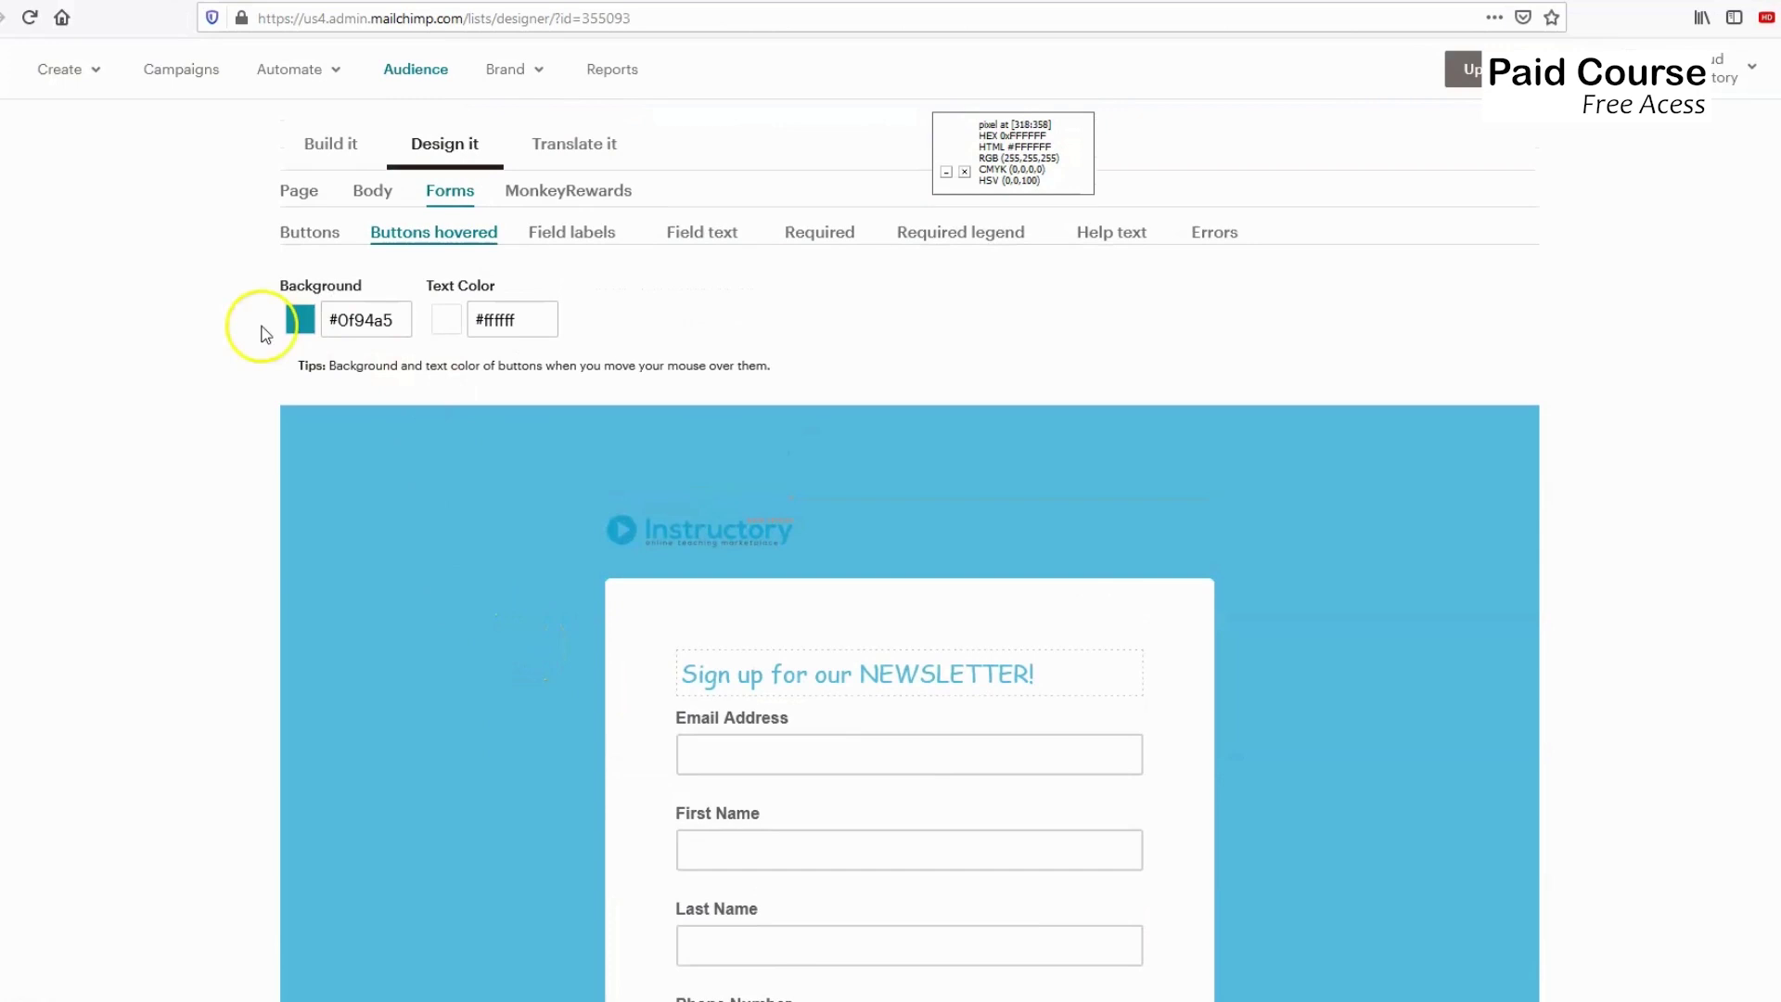
pyautogui.scroll(-2, 457, 350)
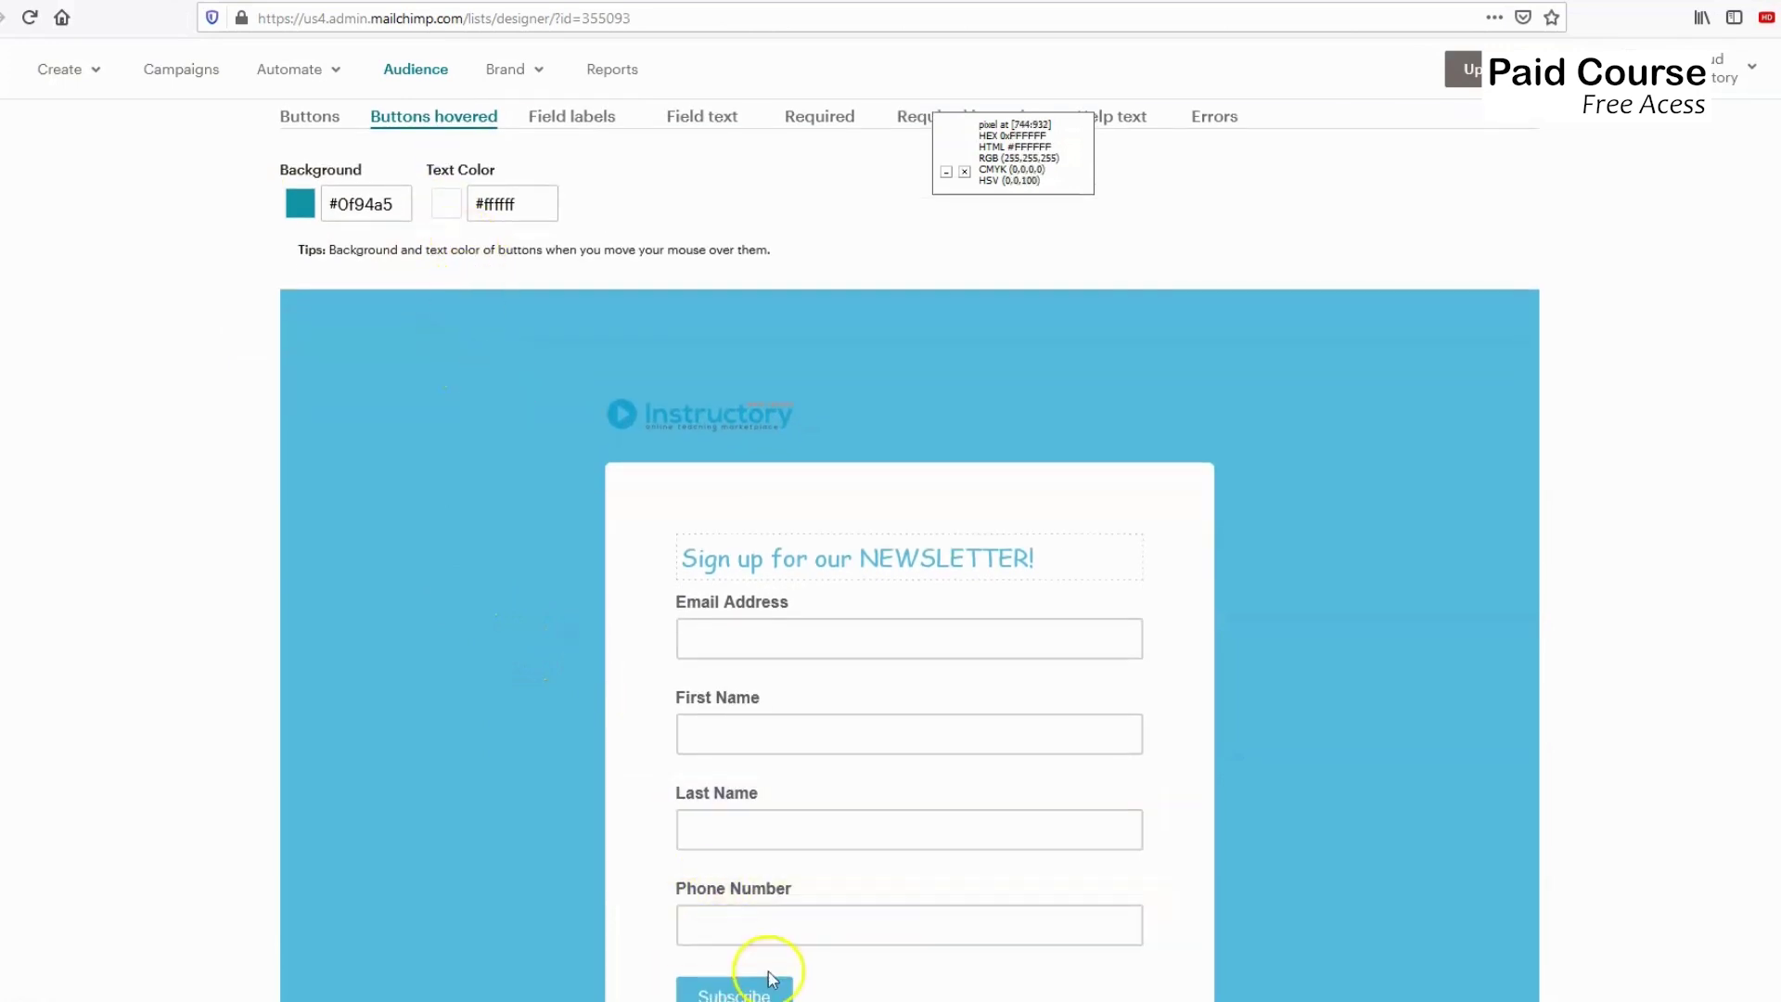
pyautogui.scroll(1, 464, 304)
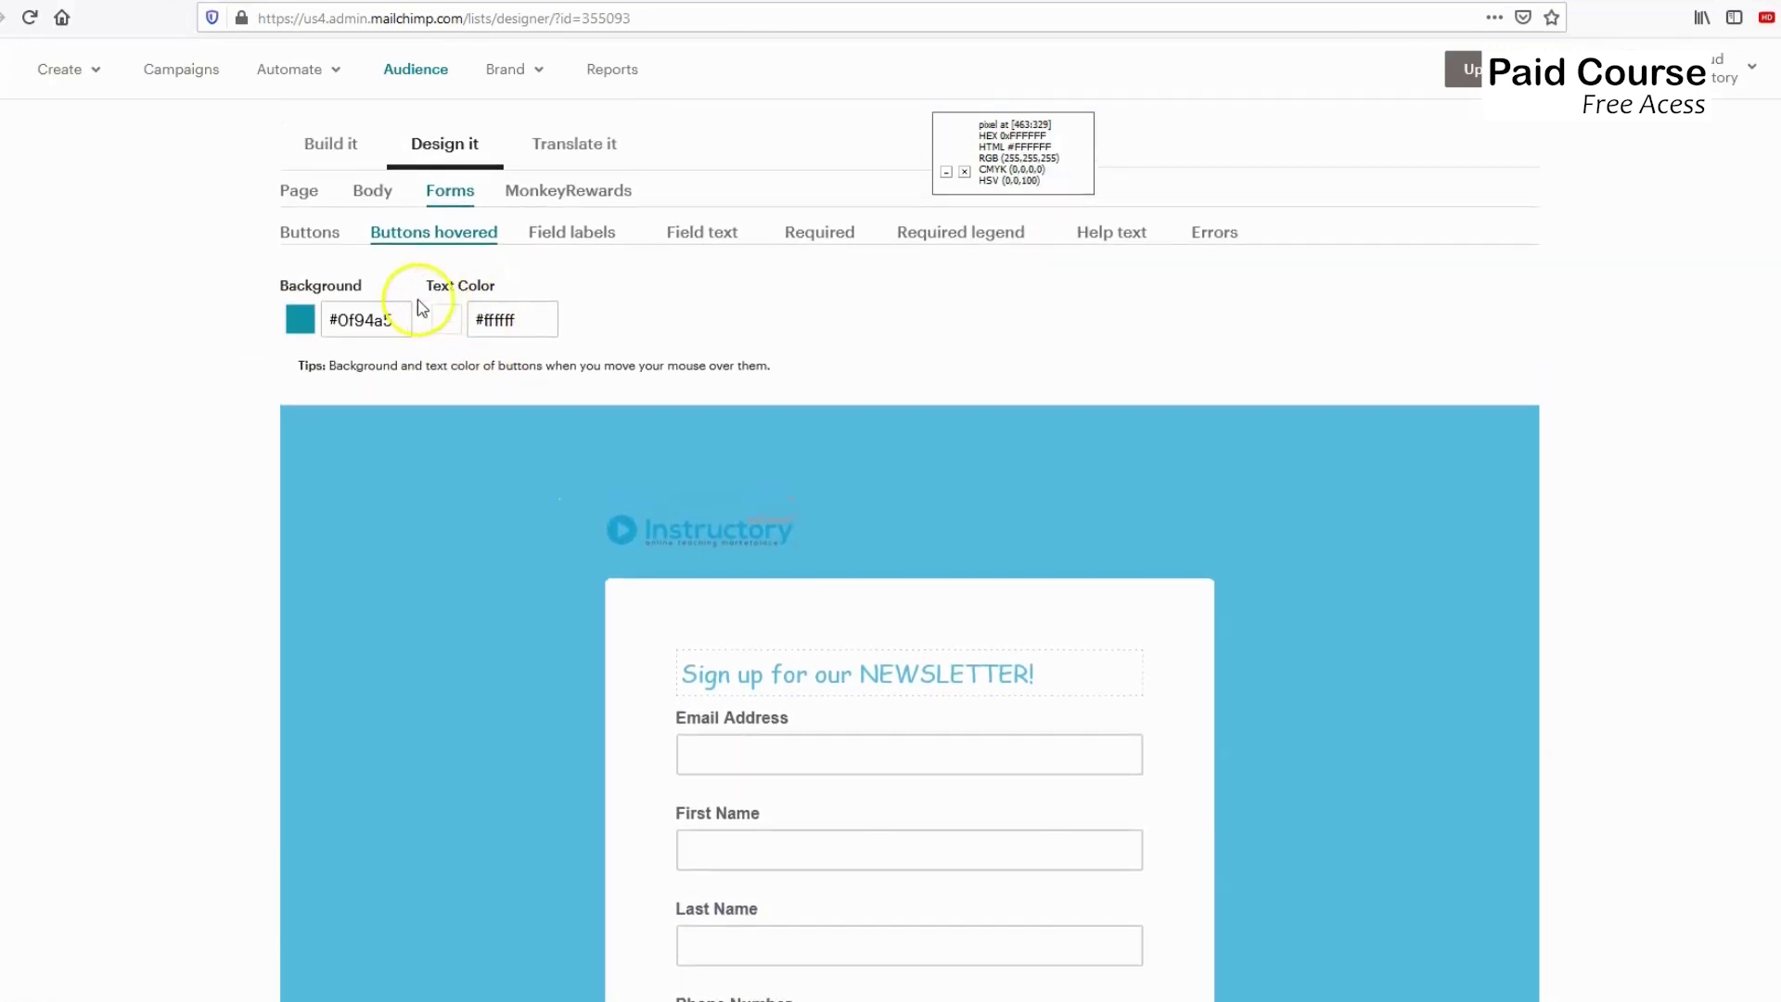
# Review the Field labels font settings and the Field text styling (Arial, #5d5d5d).
pyautogui.click(581, 240)
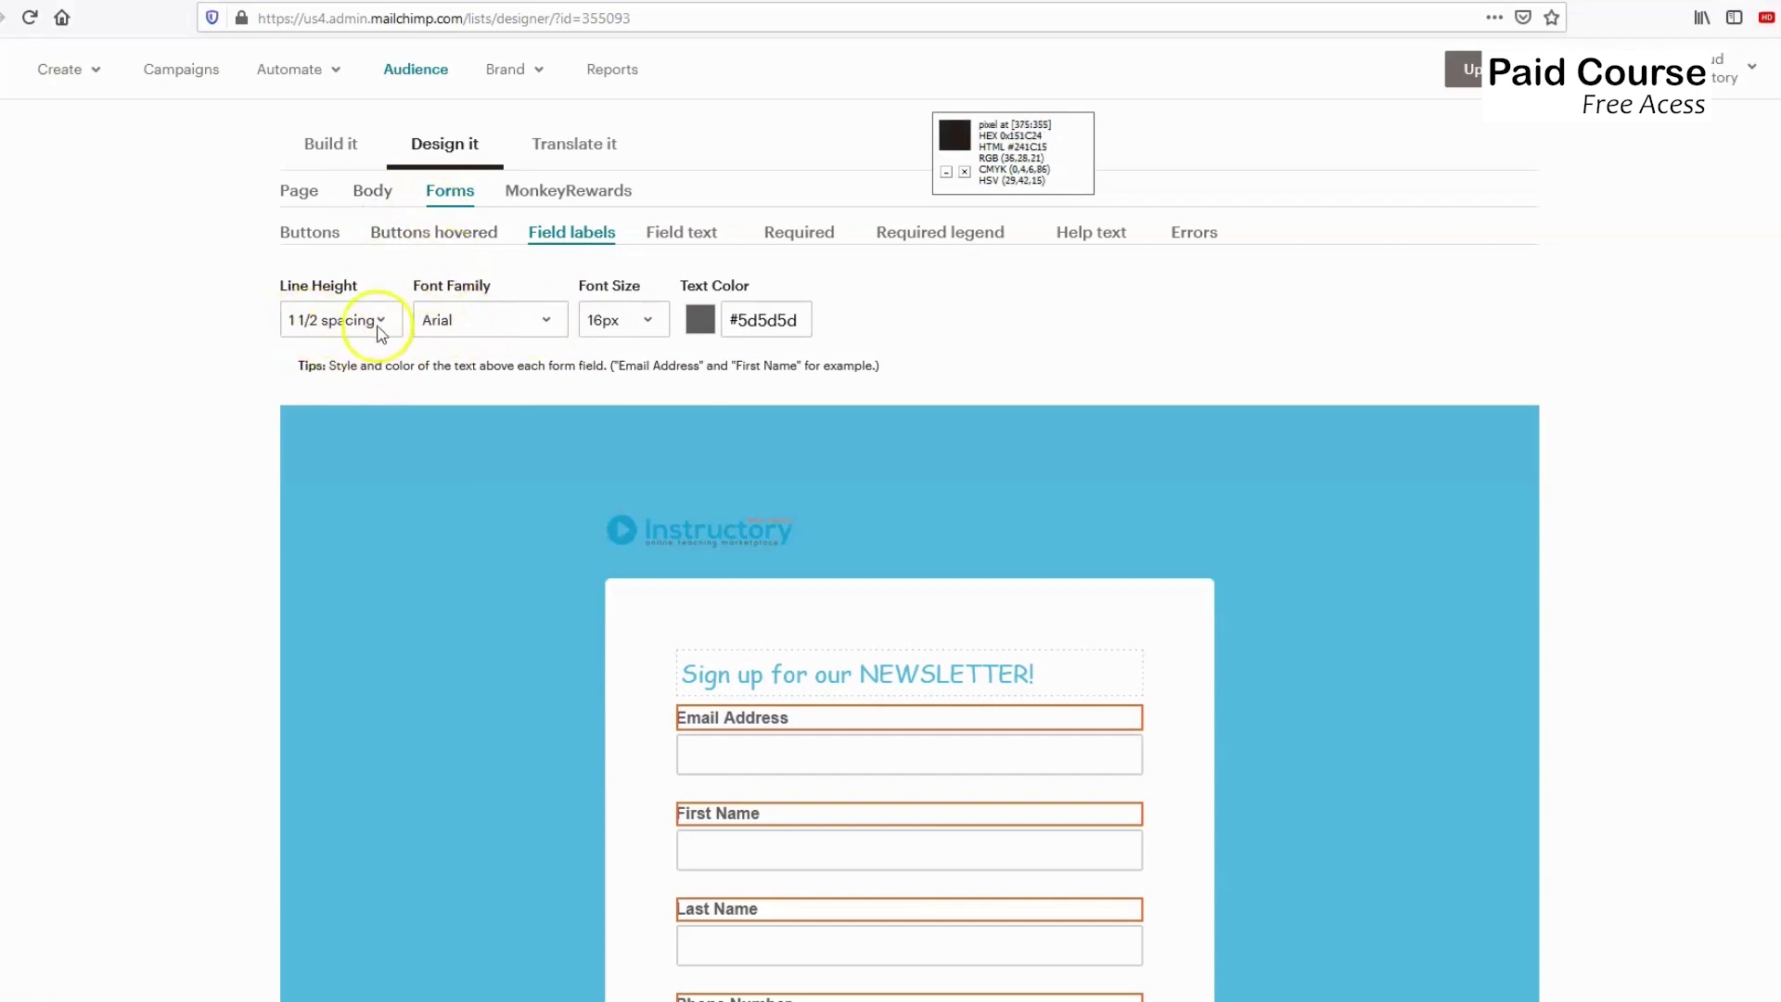
pyautogui.click(681, 237)
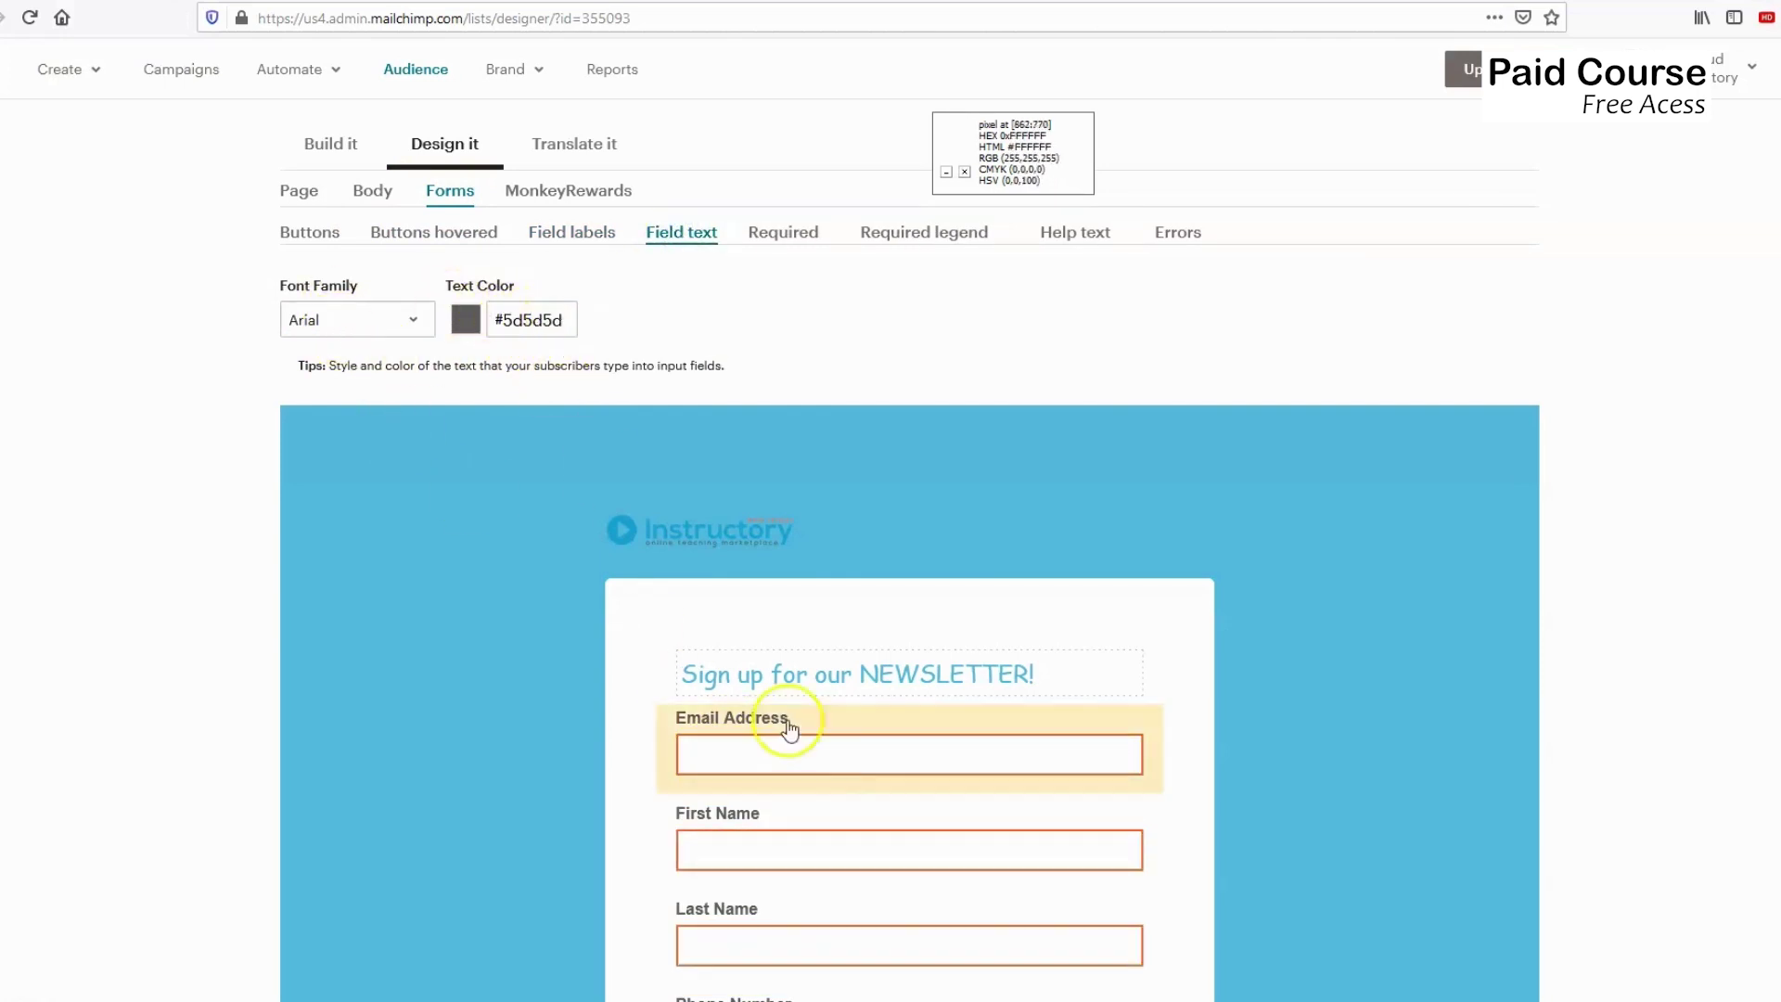
pyautogui.click(794, 243)
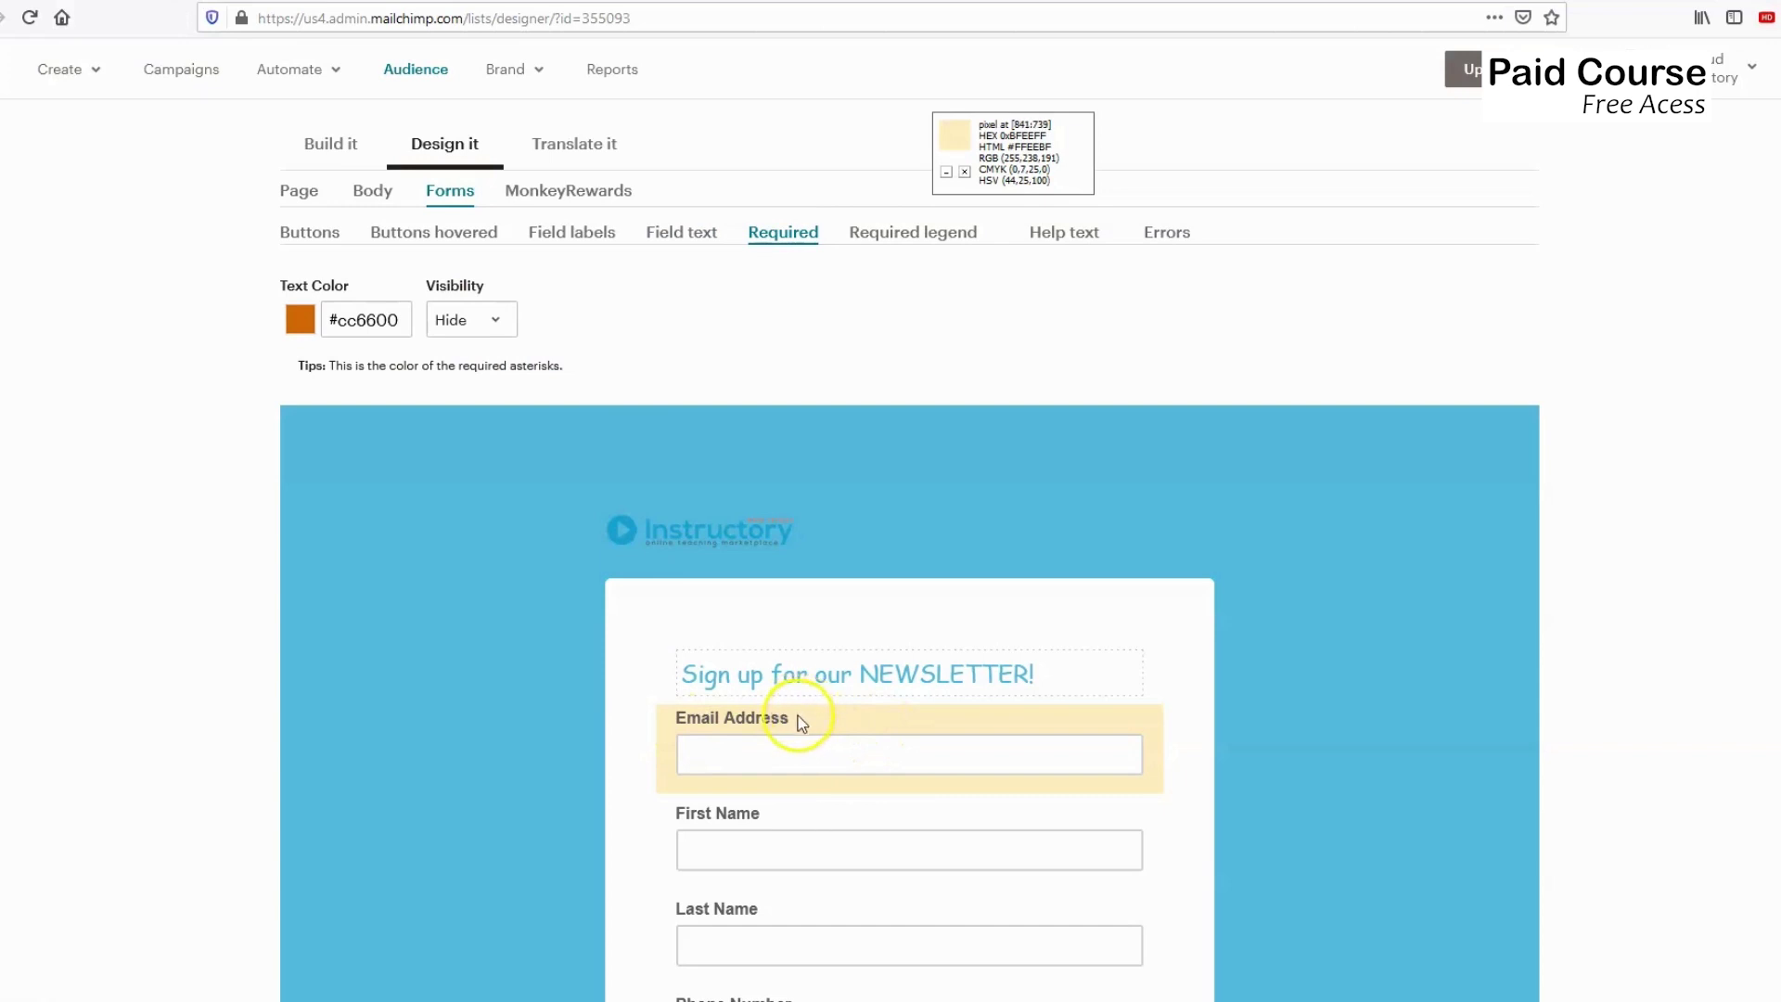
# Show required asterisks, and preview then hide the '* indicates required' legend.
pyautogui.click(452, 319)
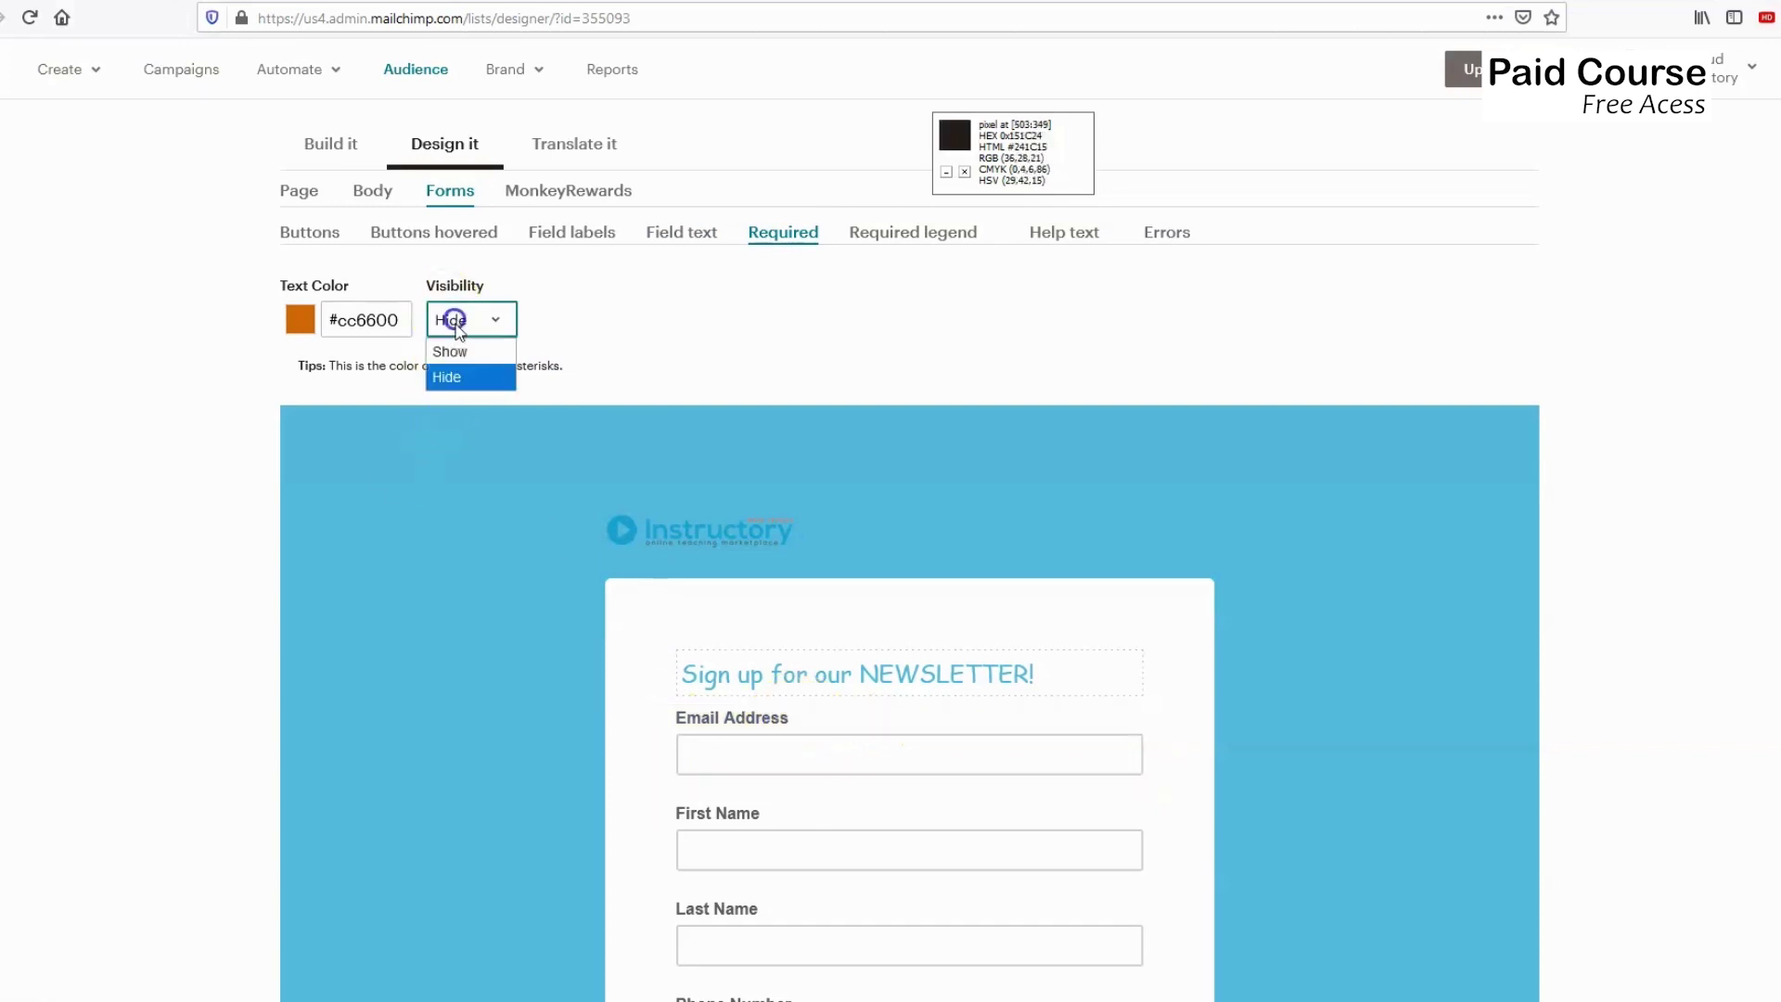
pyautogui.click(444, 350)
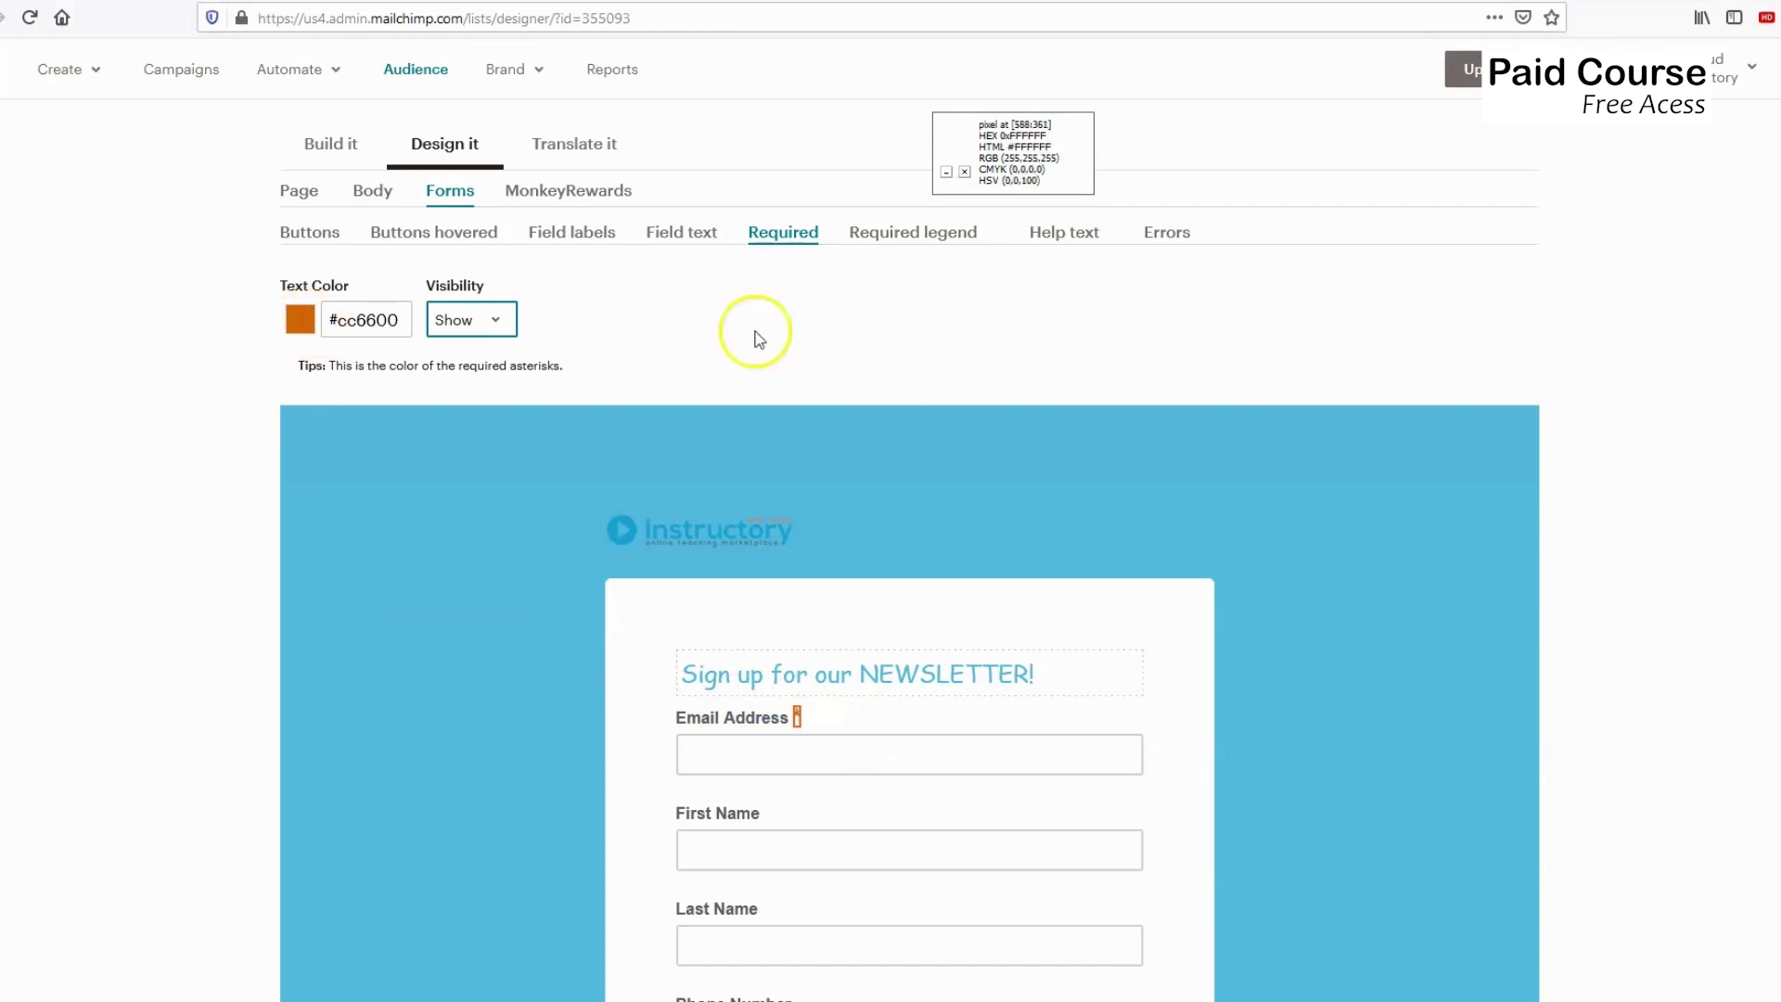
pyautogui.click(908, 243)
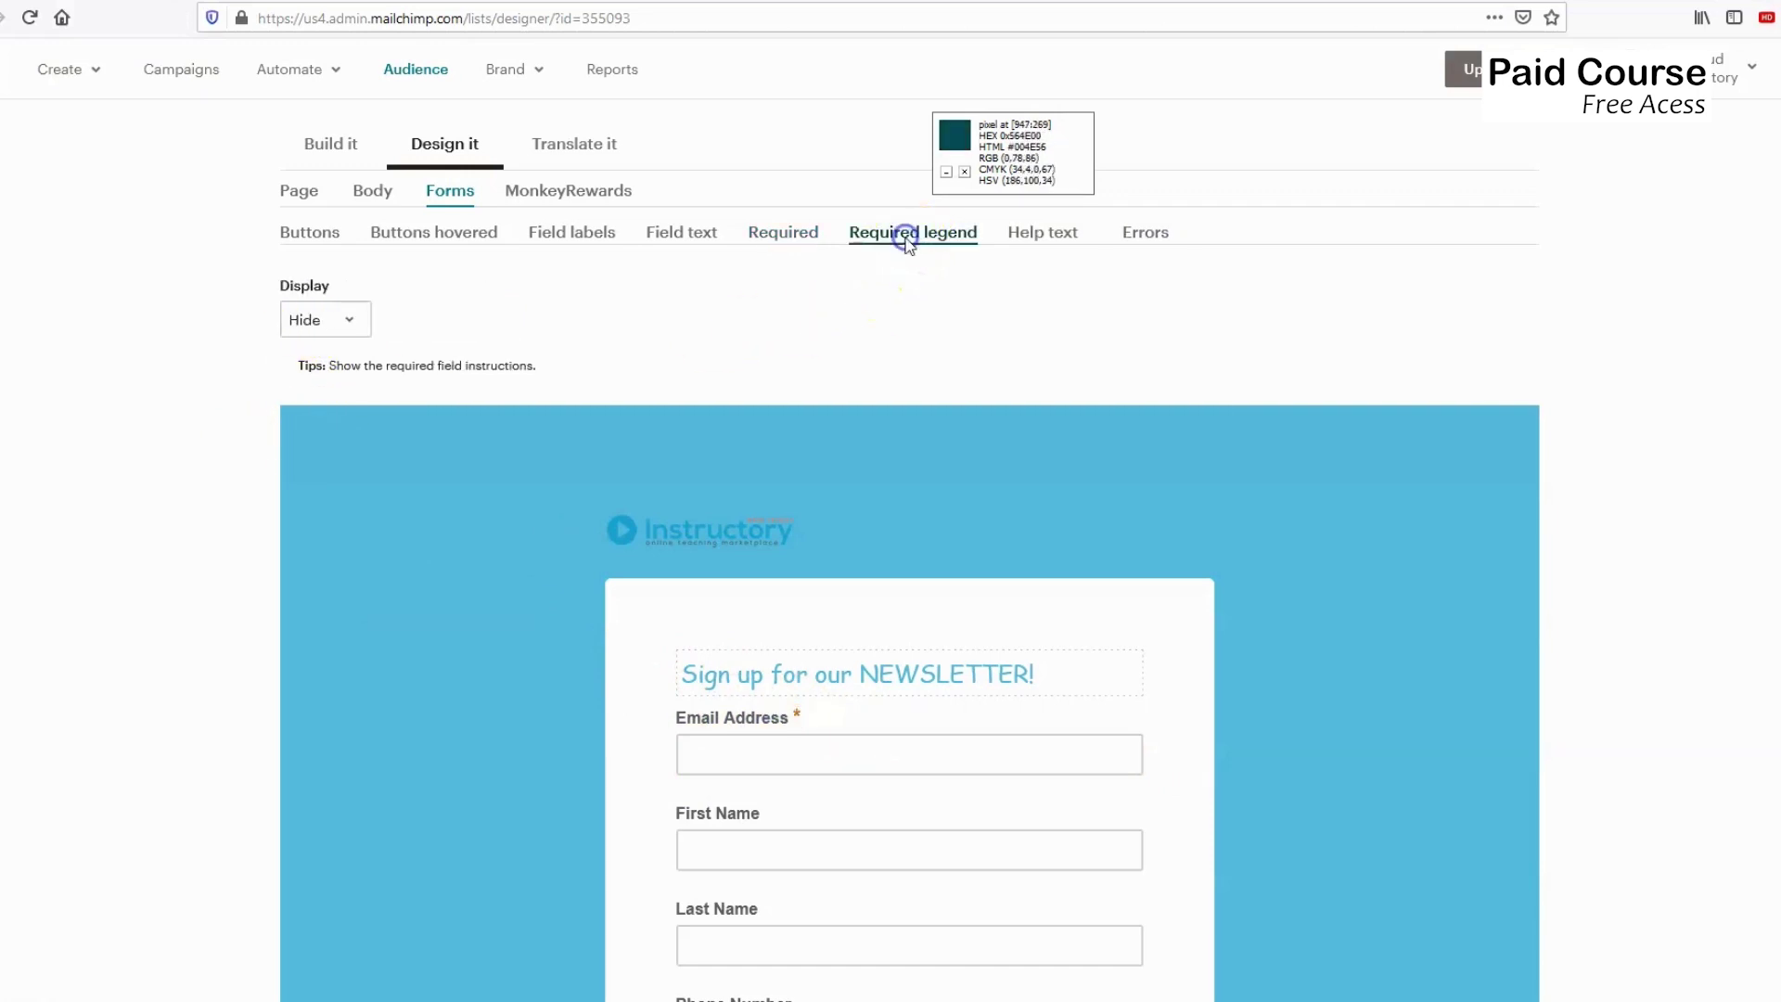
pyautogui.click(346, 327)
pyautogui.click(330, 348)
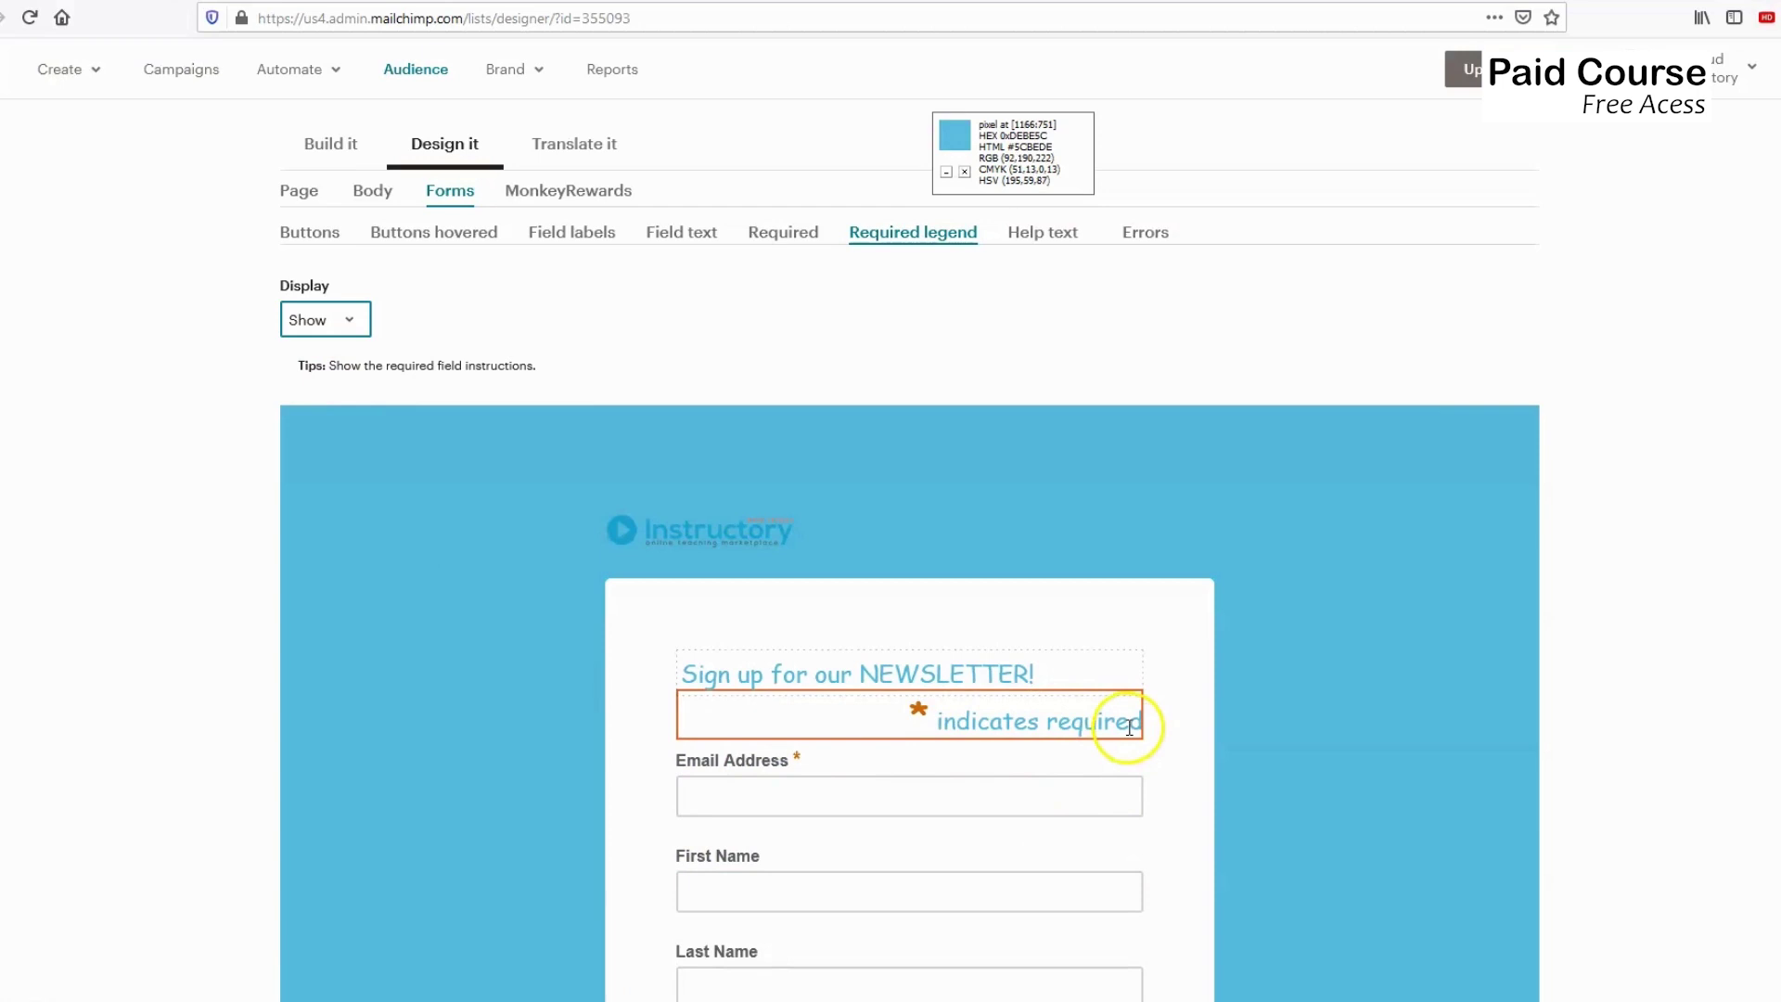
pyautogui.click(336, 327)
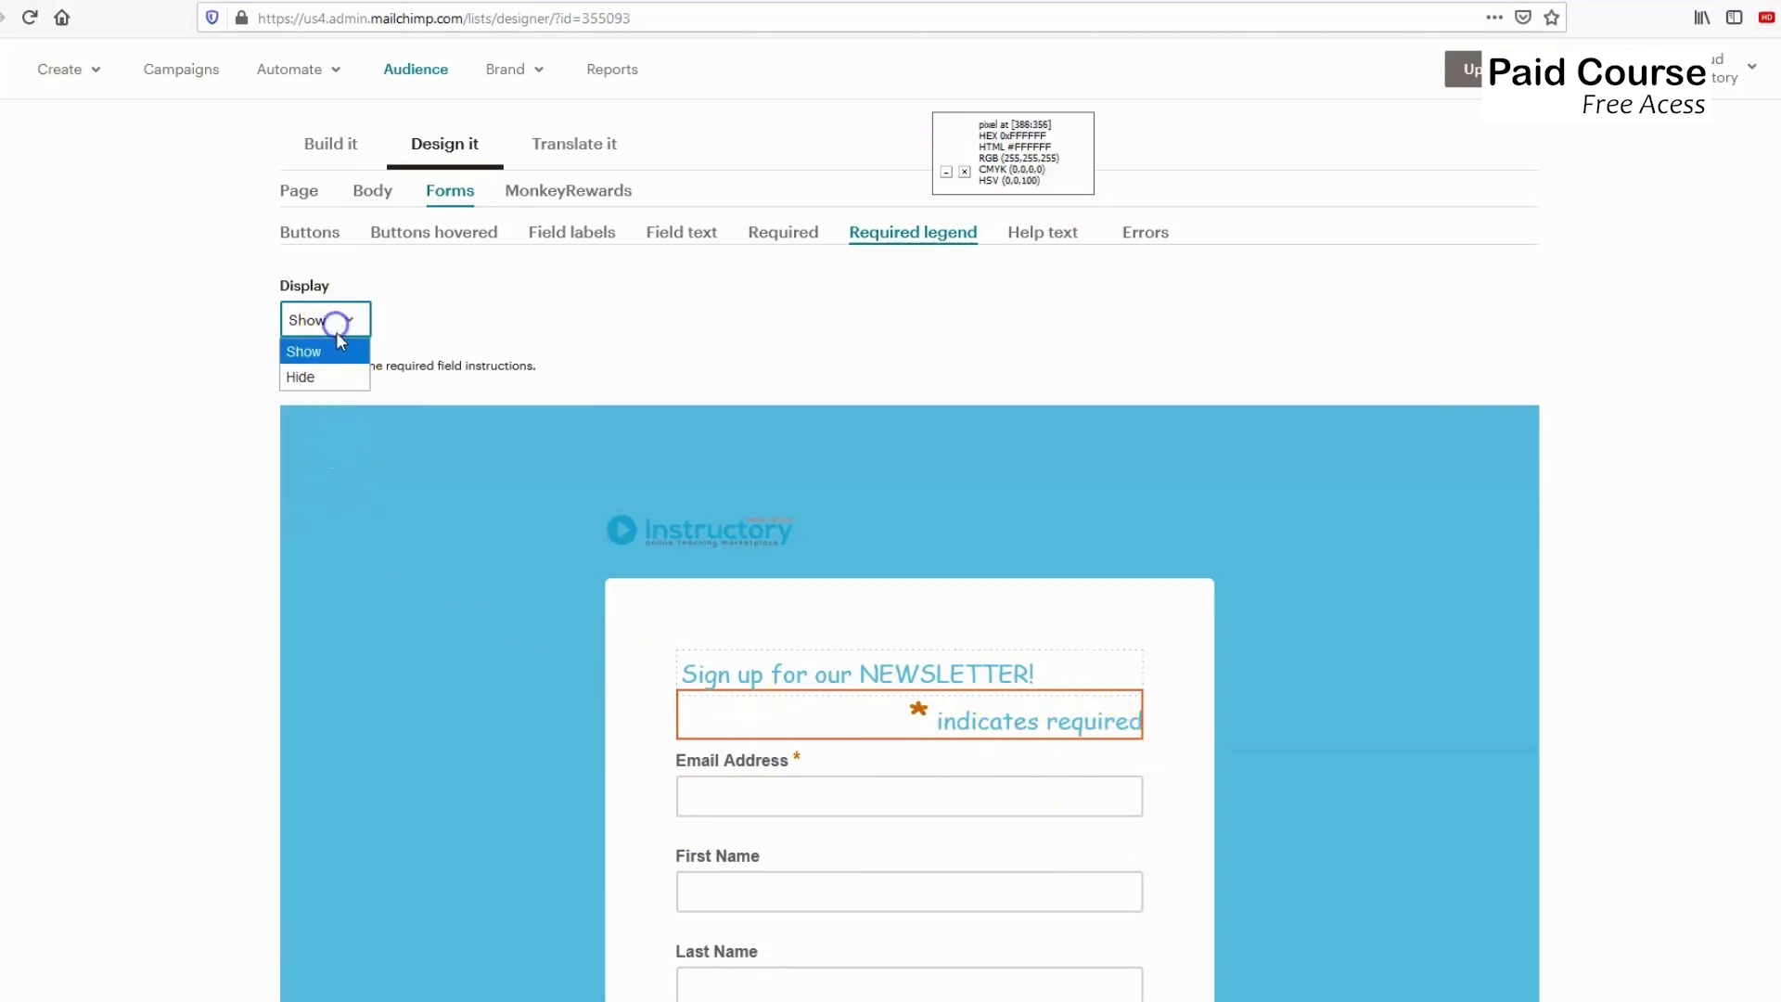
pyautogui.click(320, 378)
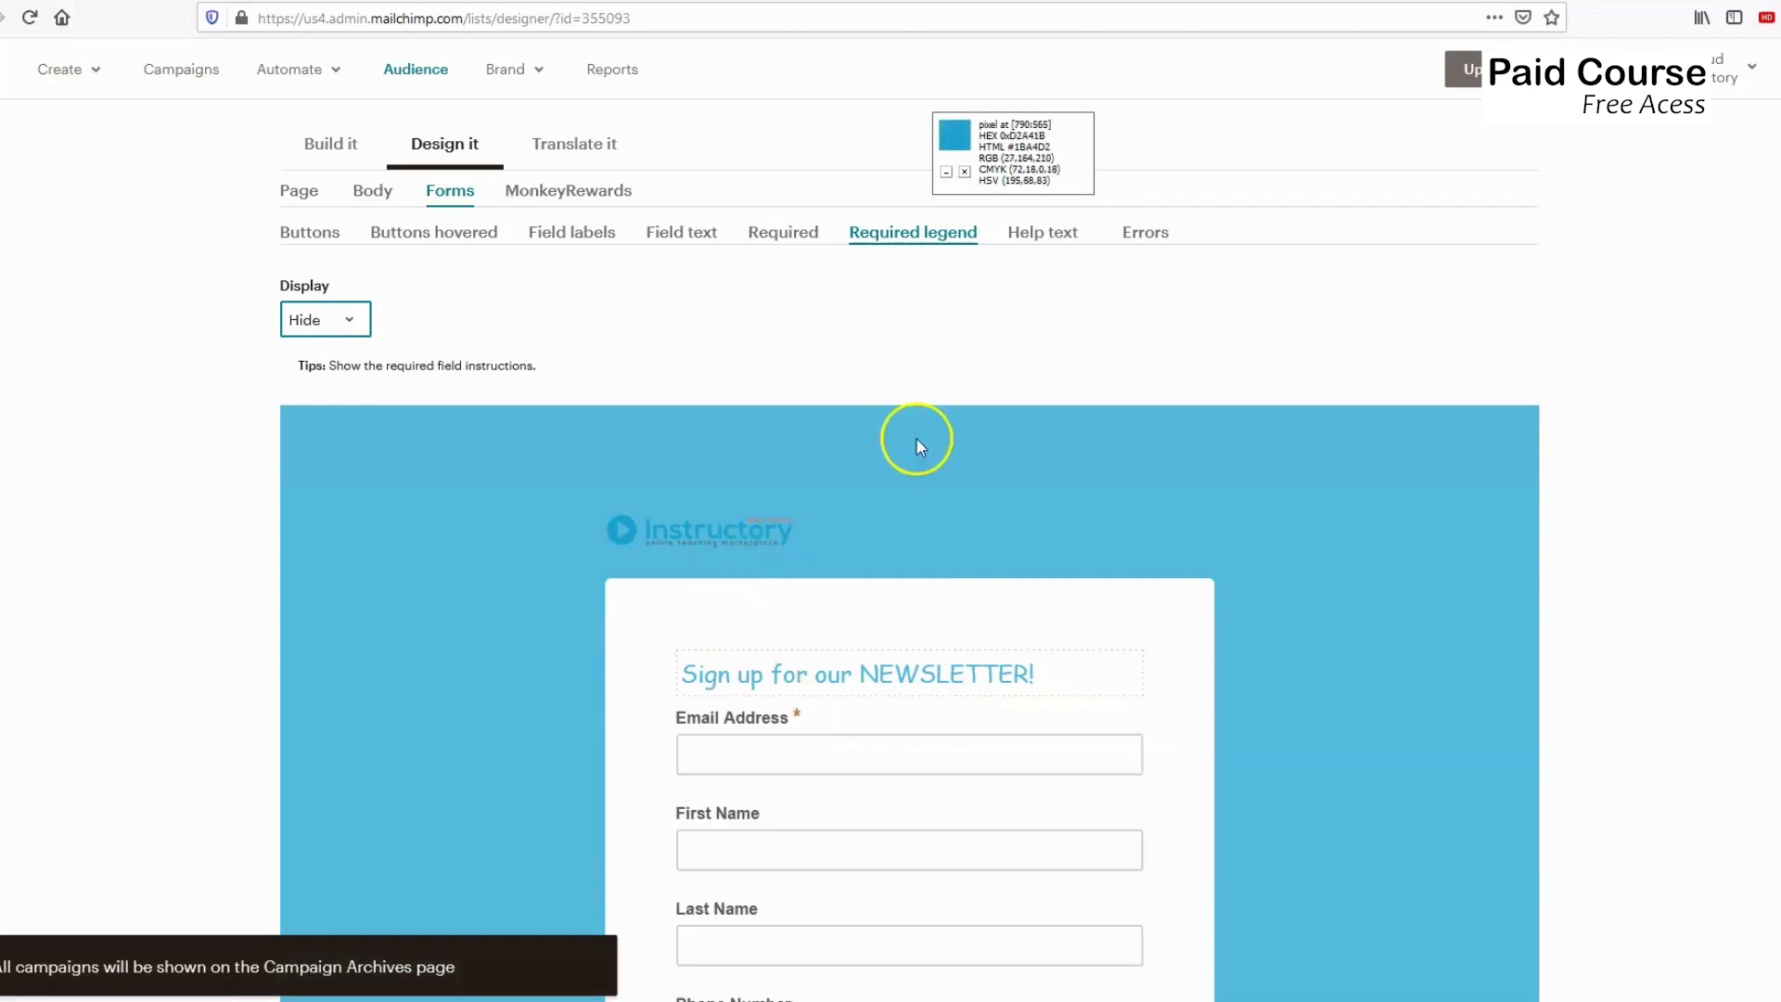
pyautogui.click(1043, 236)
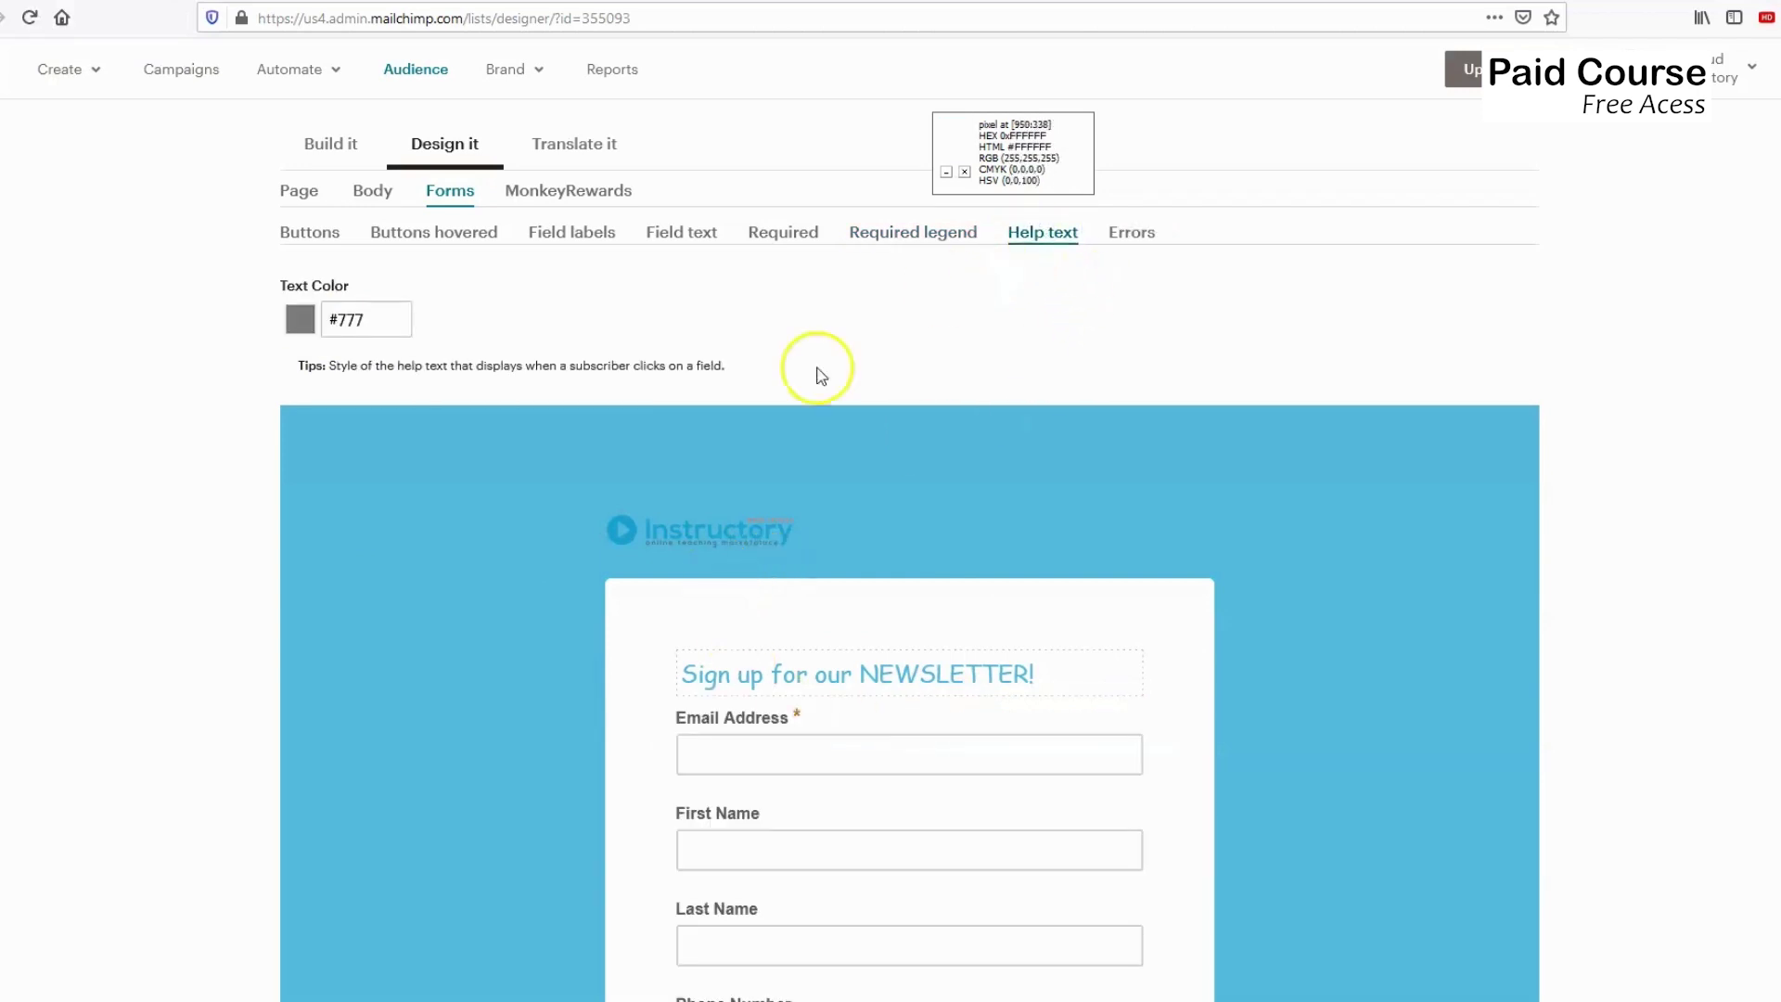
# Look over the Errors styling: #e85c41 bold text for invalid-data messages.
pyautogui.scroll(-3, 795, 742)
pyautogui.scroll(3, 705, 705)
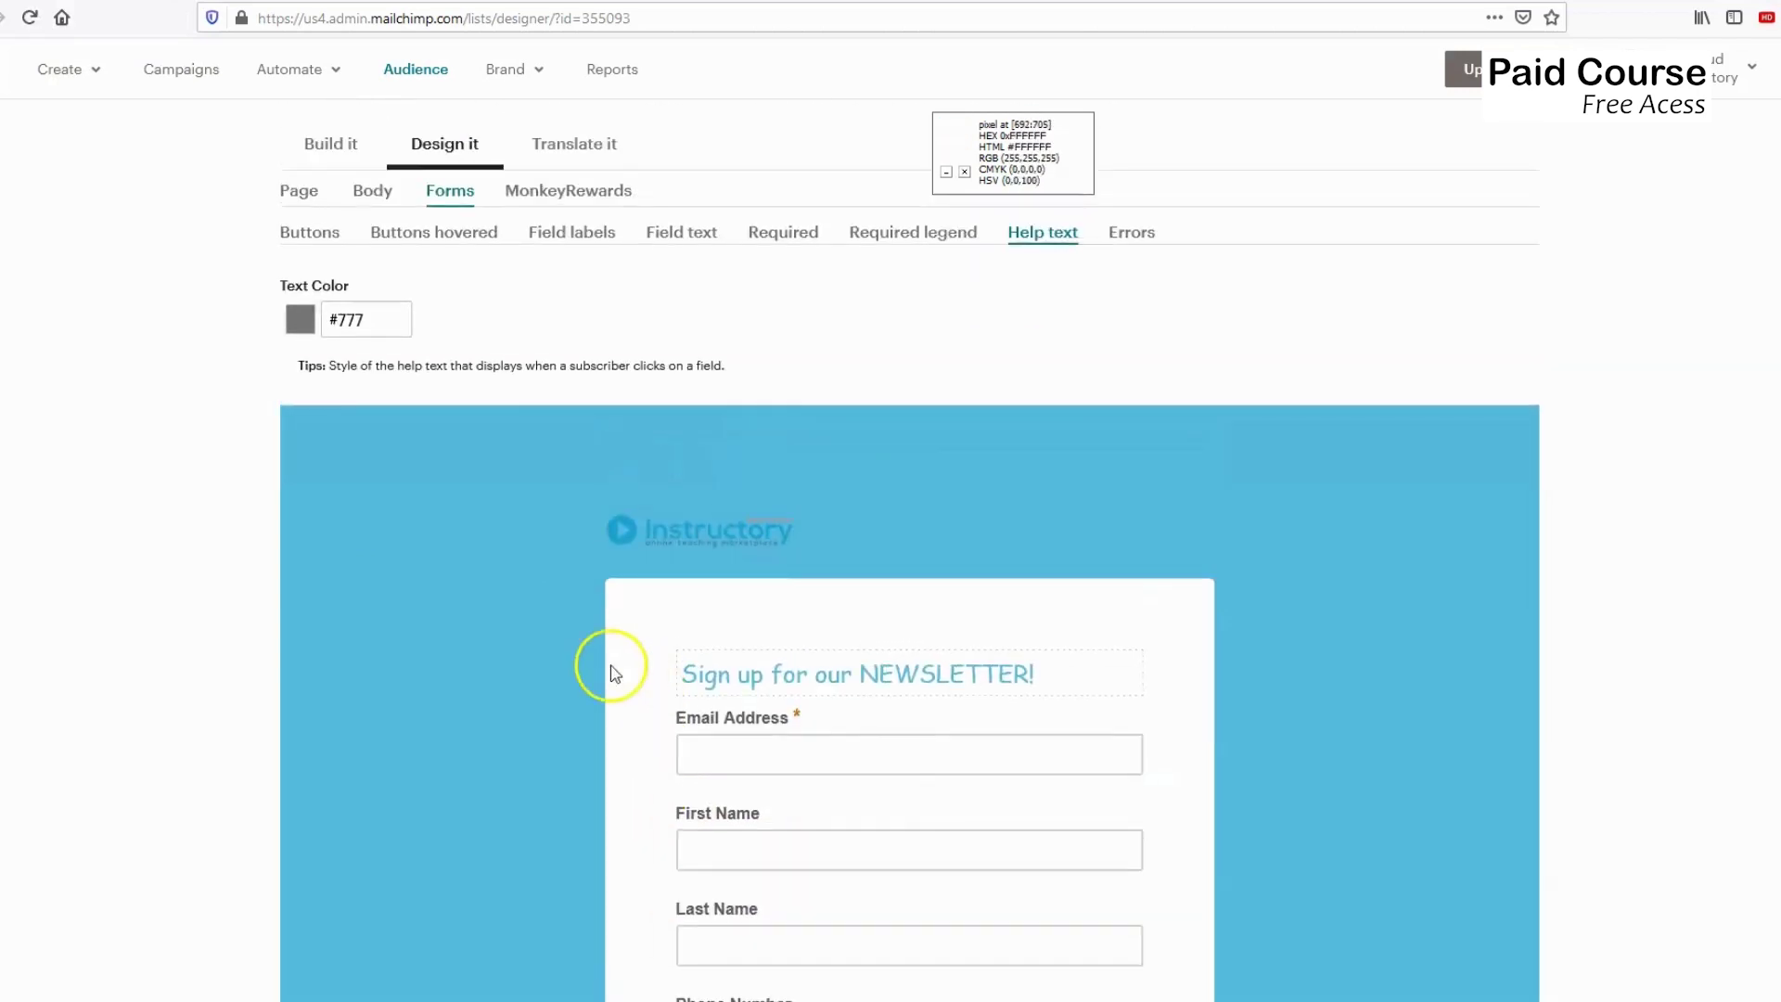
pyautogui.click(1129, 237)
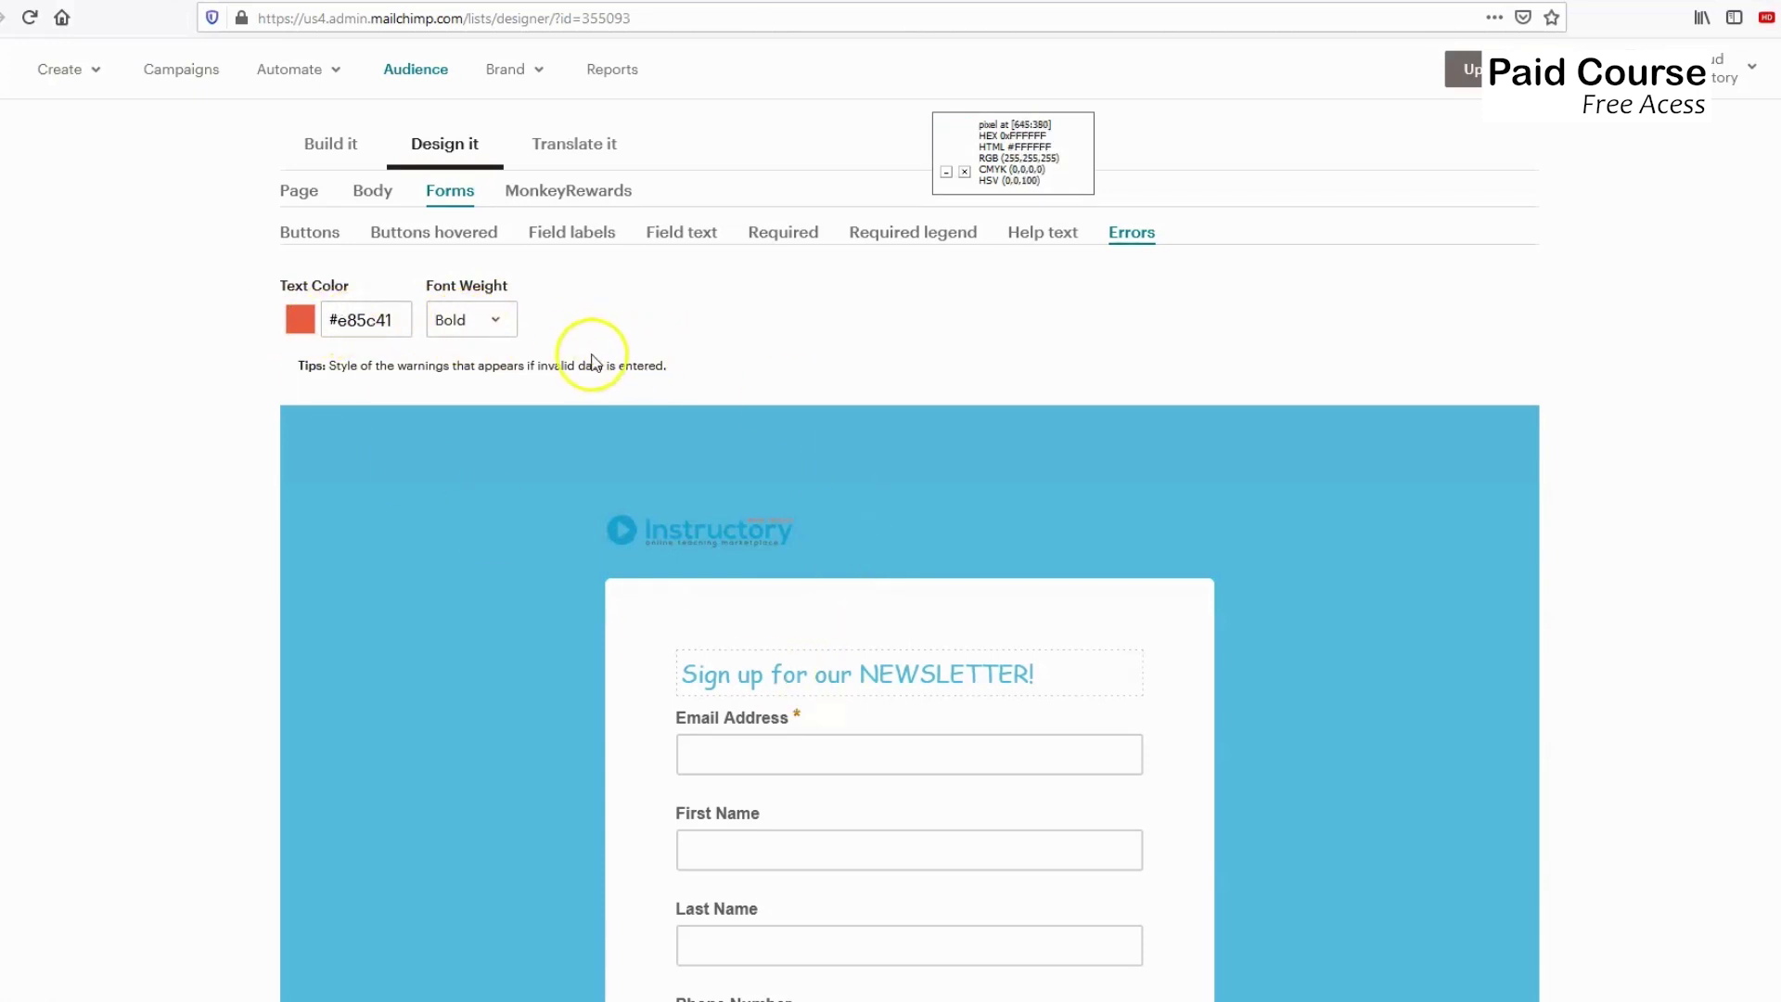
pyautogui.scroll(3, 614, 593)
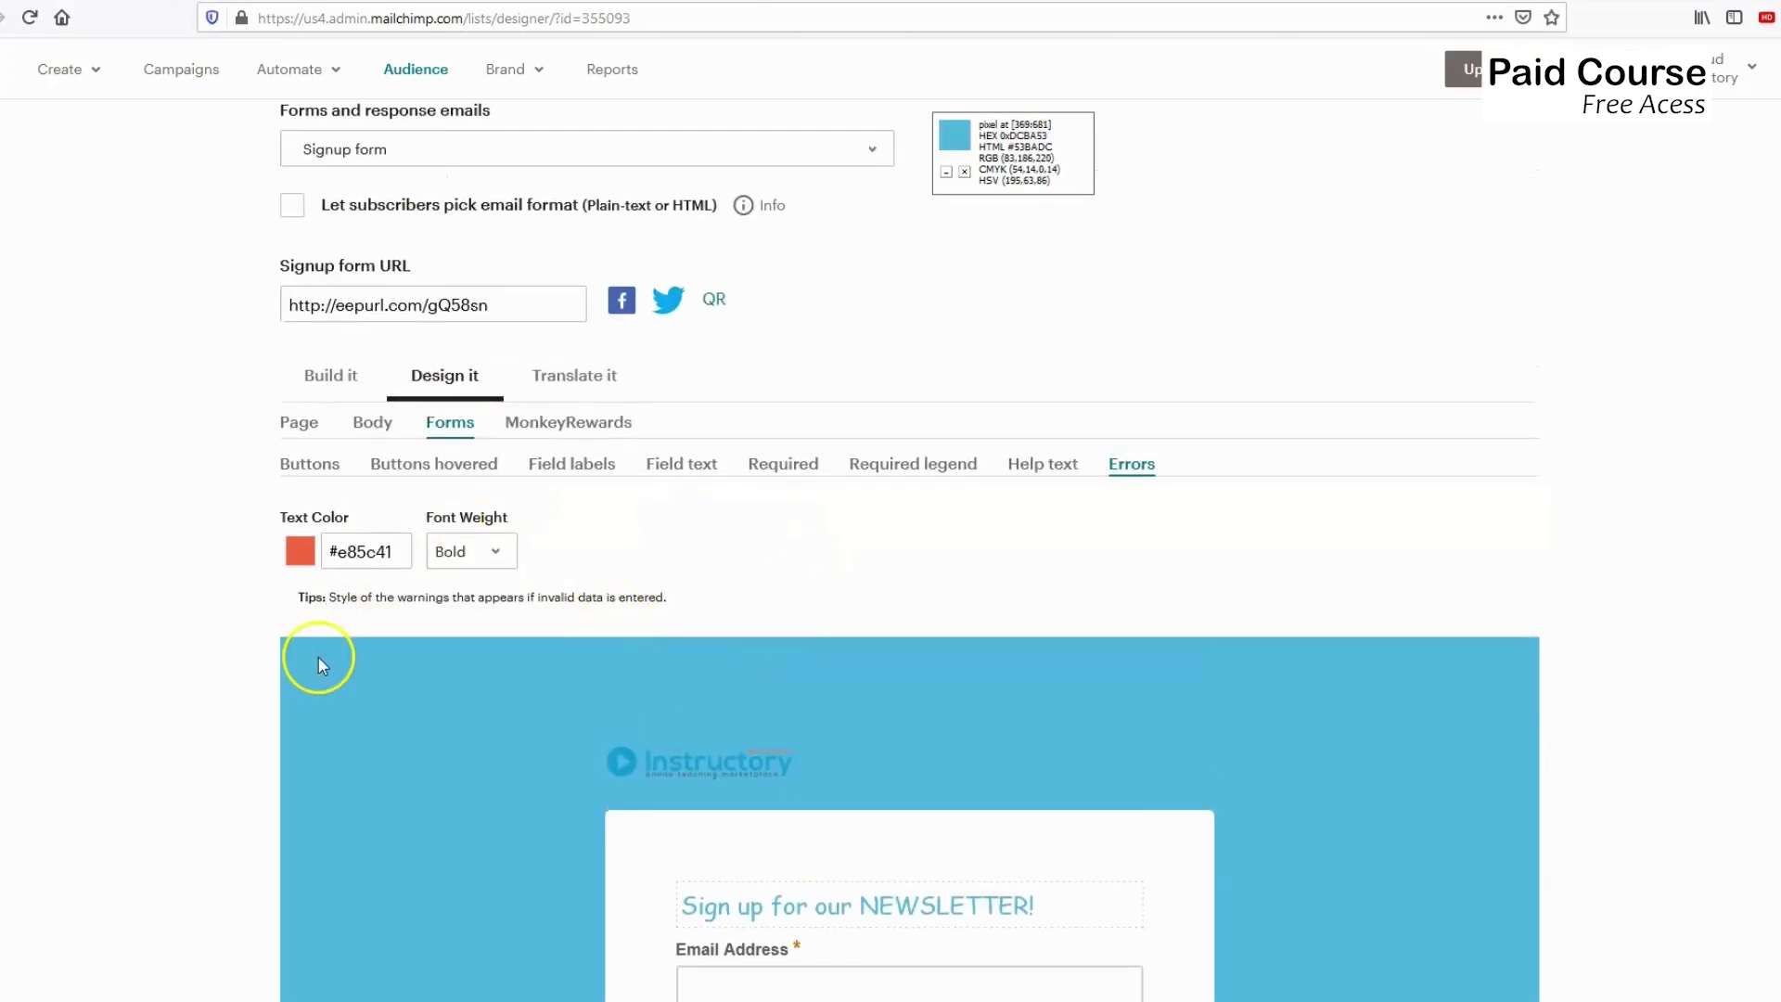
pyautogui.scroll(-1, 823, 819)
pyautogui.scroll(-3, 649, 696)
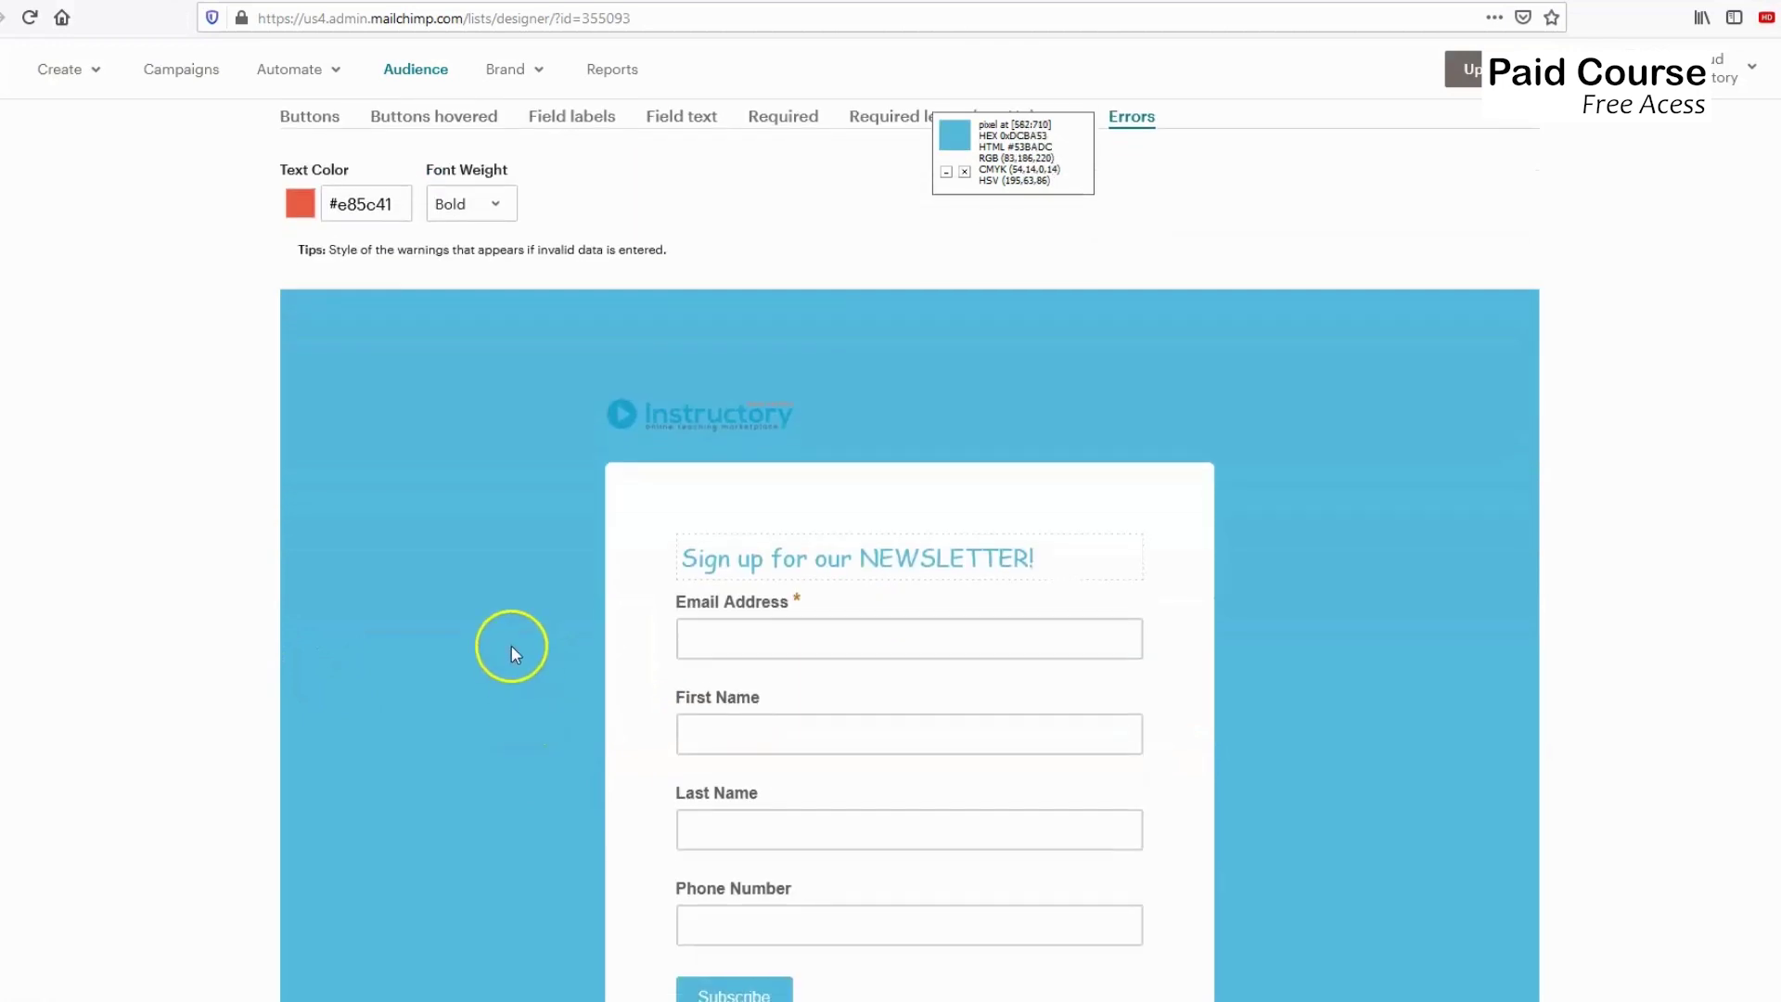
pyautogui.scroll(4, 569, 561)
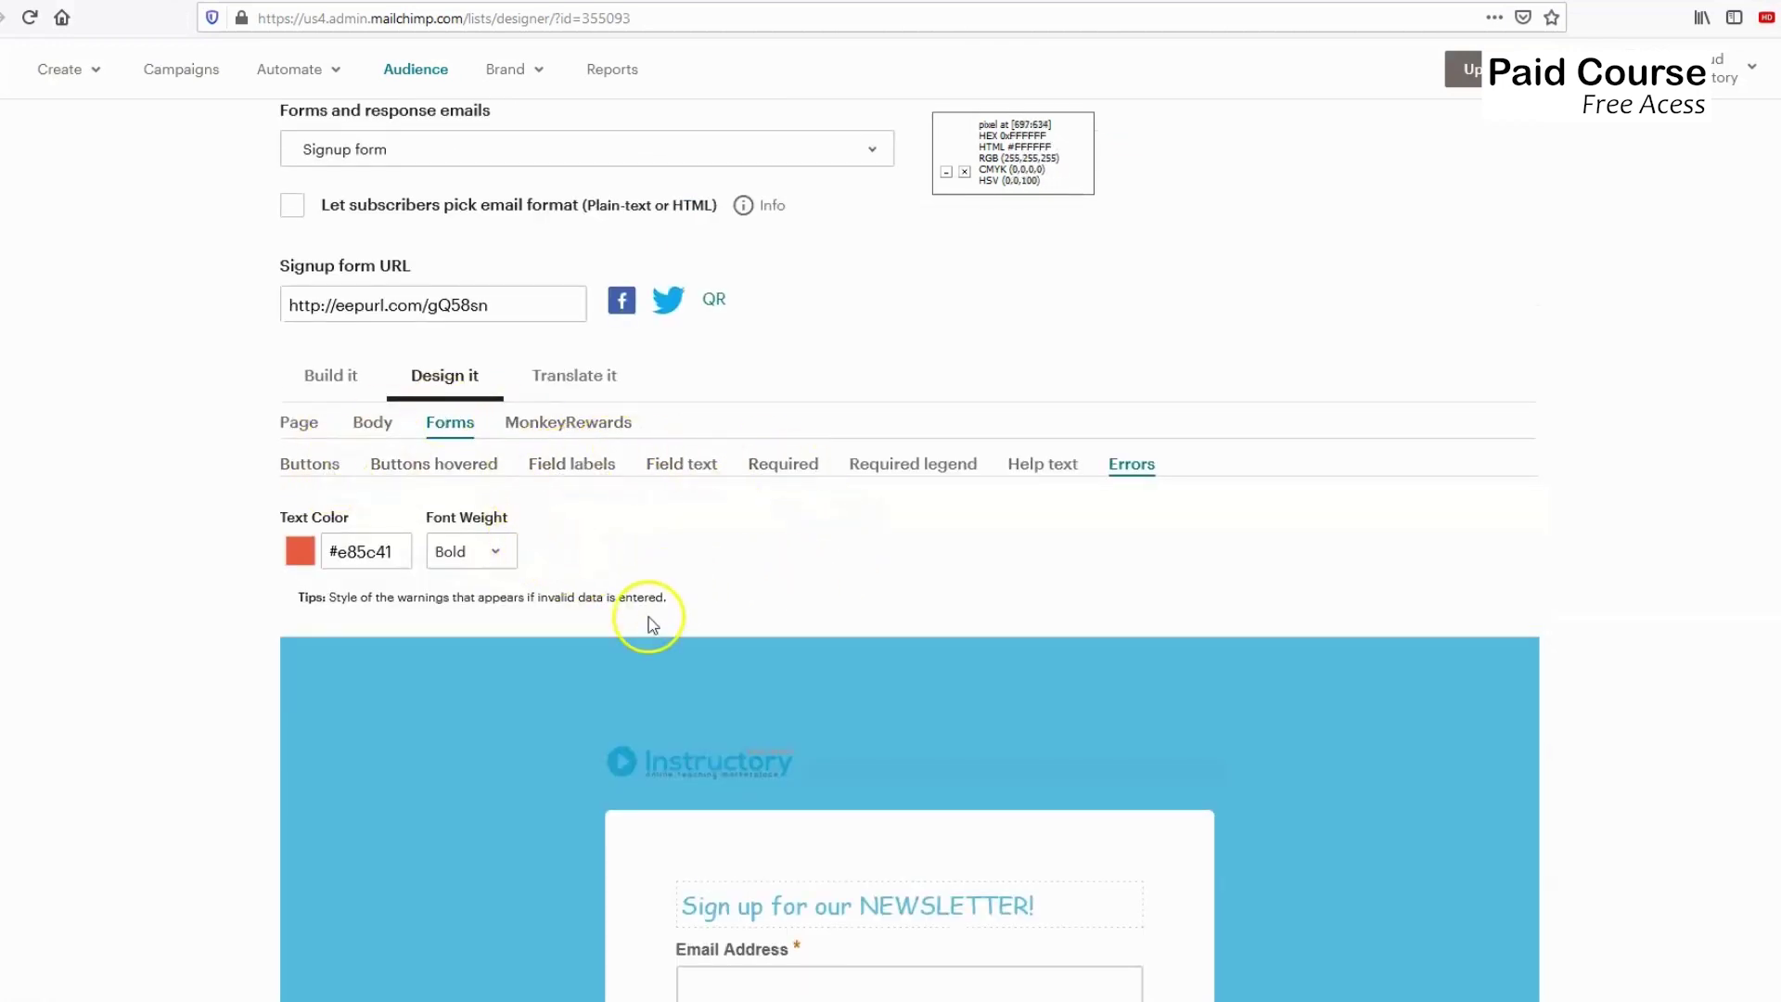
pyautogui.click(574, 390)
# Browse the default language list, keep English, and go back to Build it.
pyautogui.scroll(-1, 581, 612)
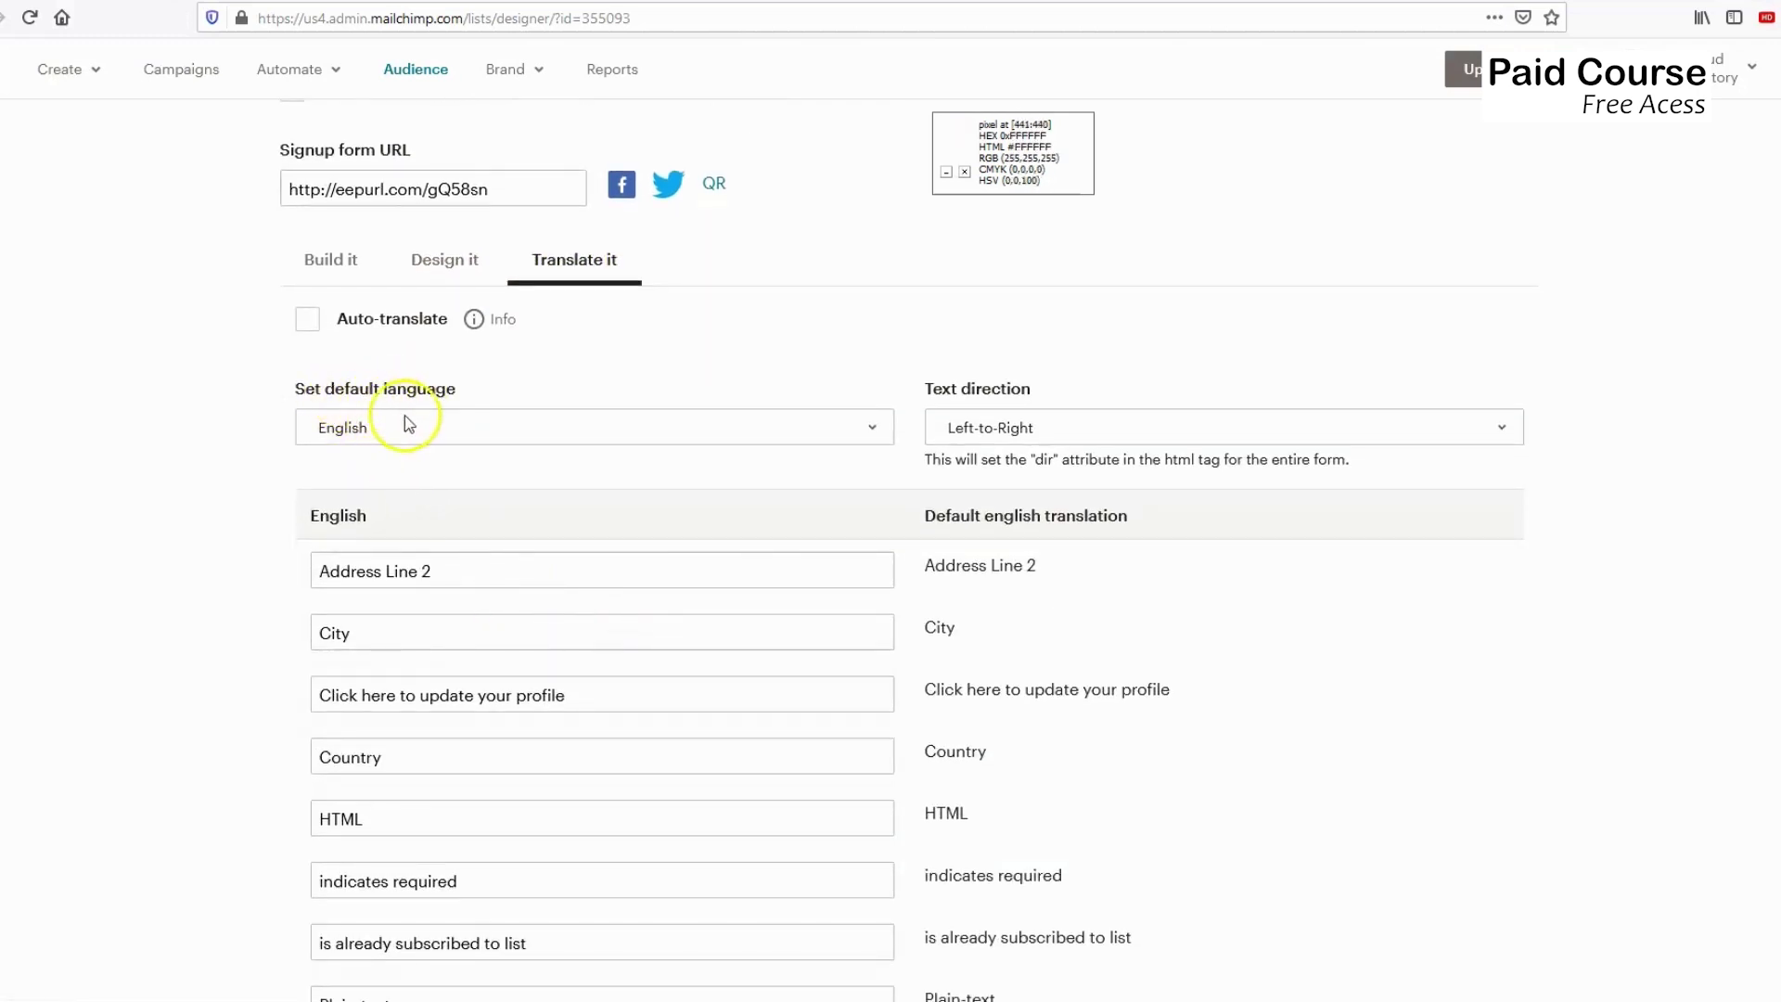
pyautogui.scroll(-2, 543, 726)
pyautogui.scroll(2, 556, 839)
pyautogui.click(413, 436)
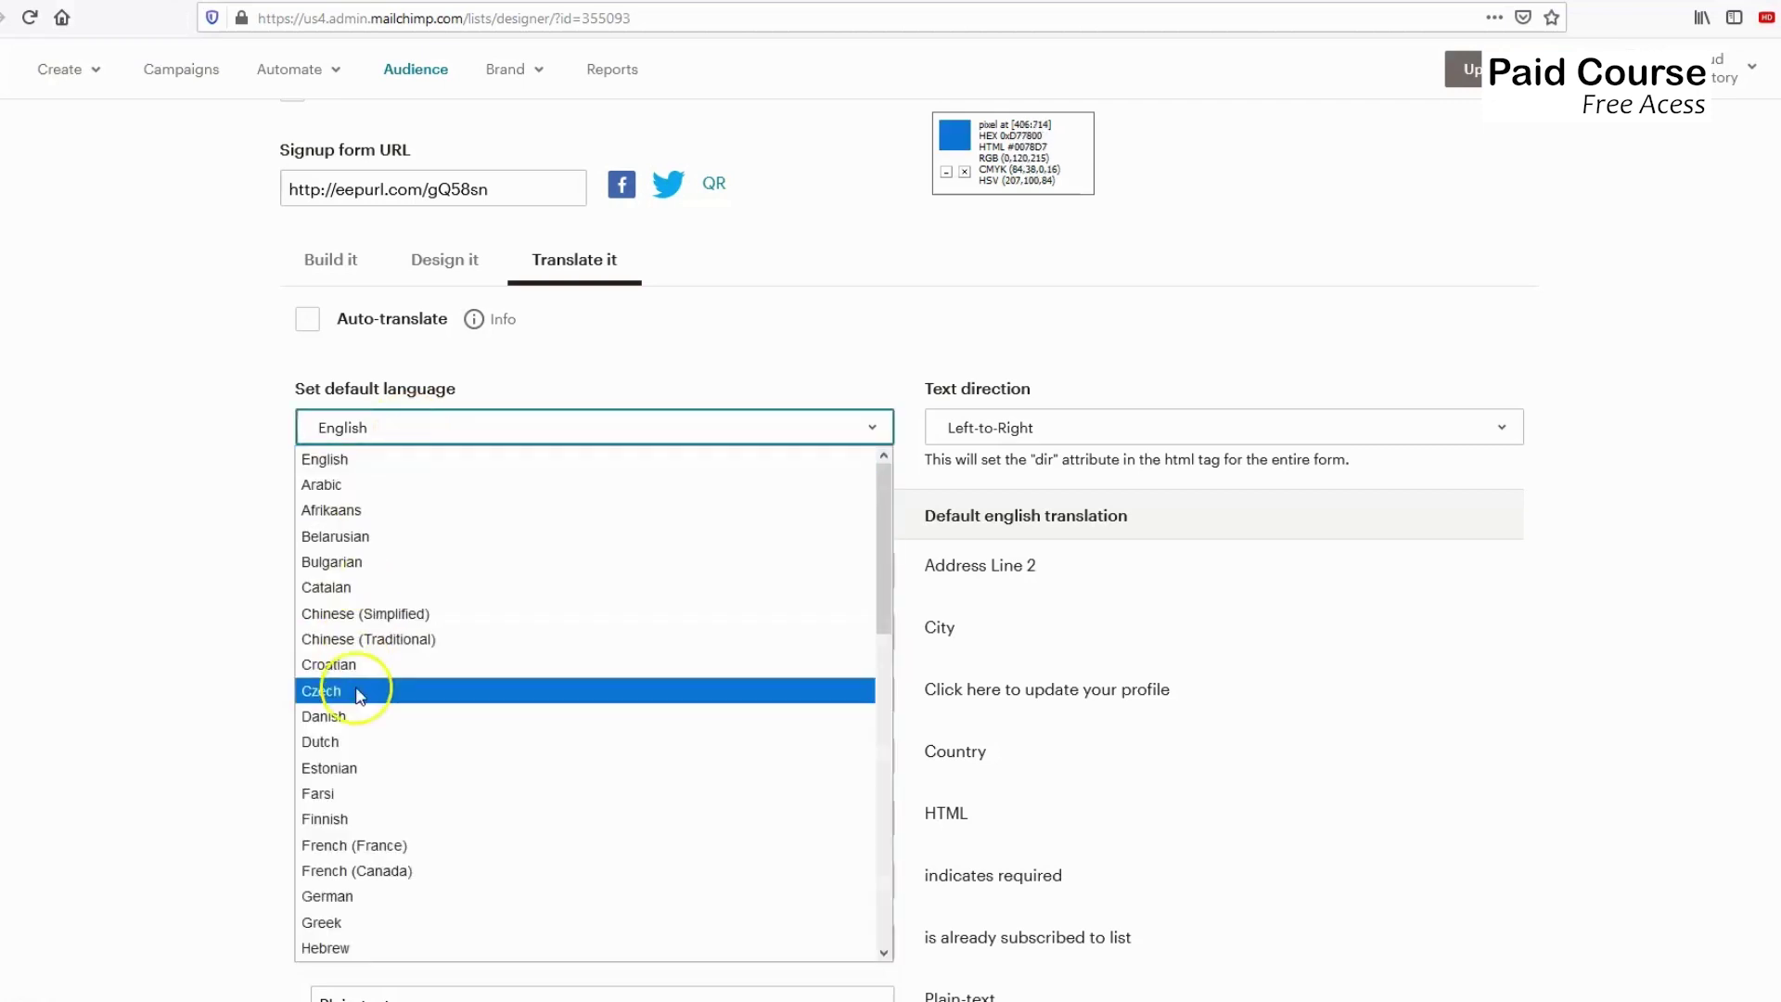
pyautogui.scroll(-5, 361, 705)
pyautogui.scroll(-5, 384, 768)
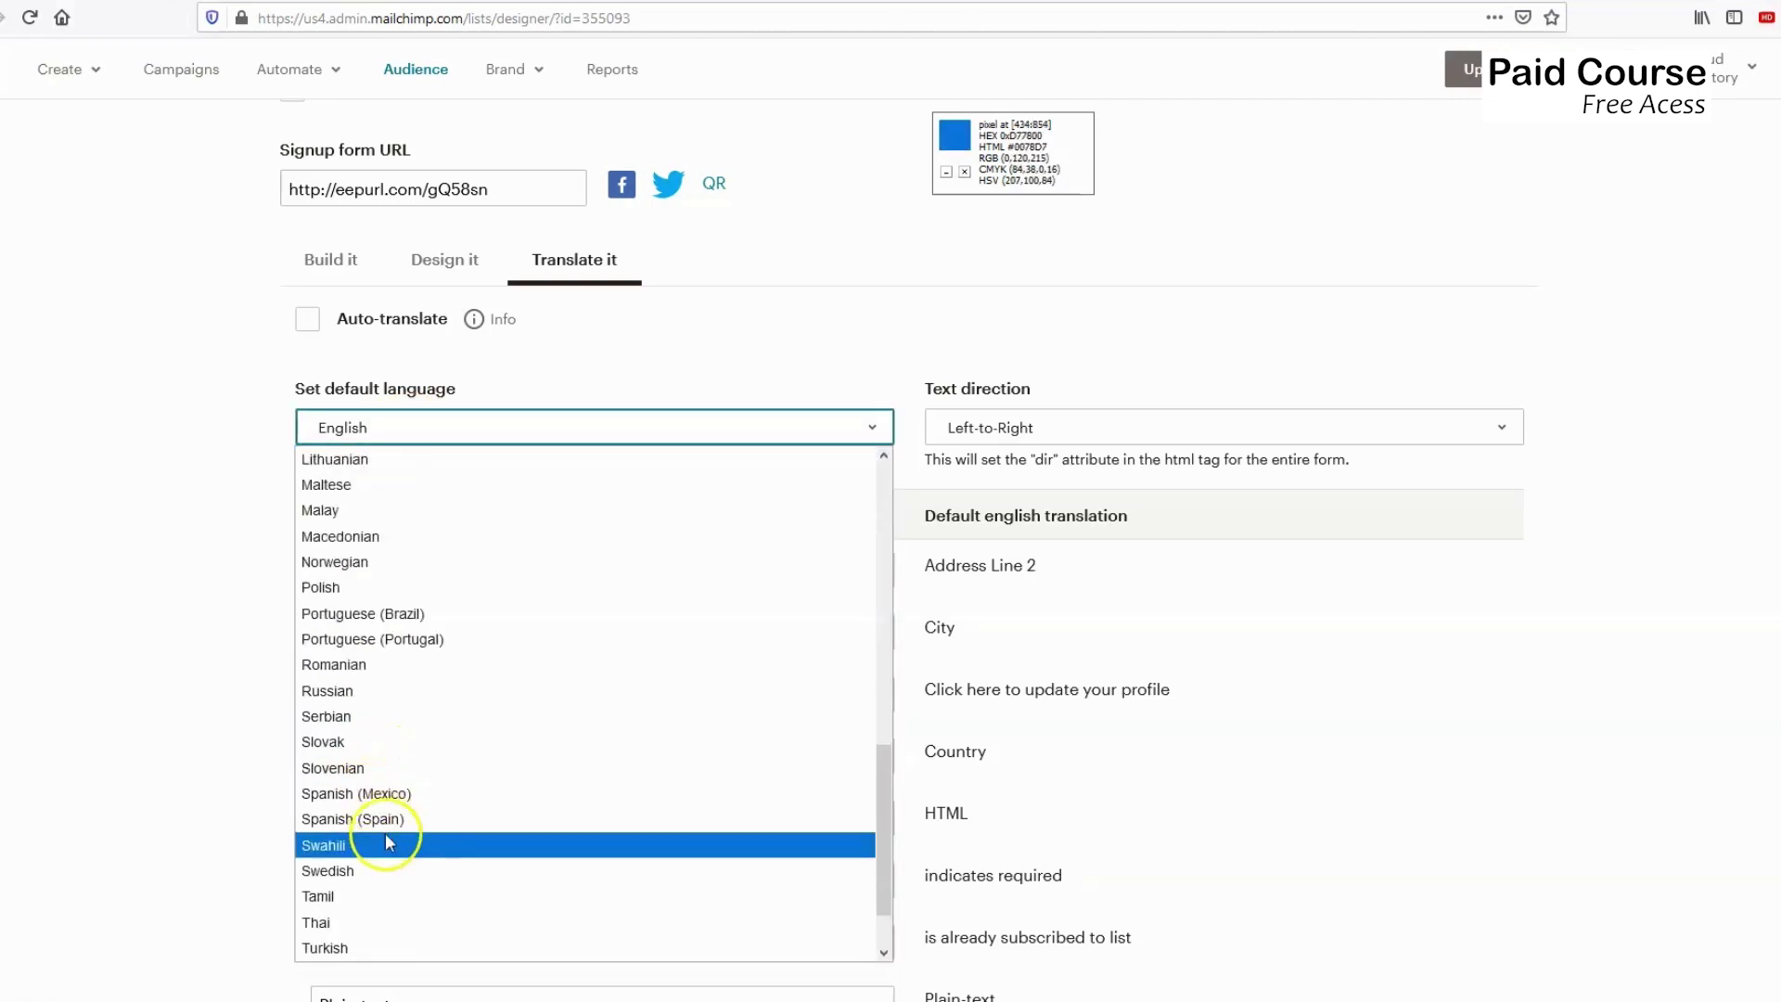
pyautogui.click(107, 727)
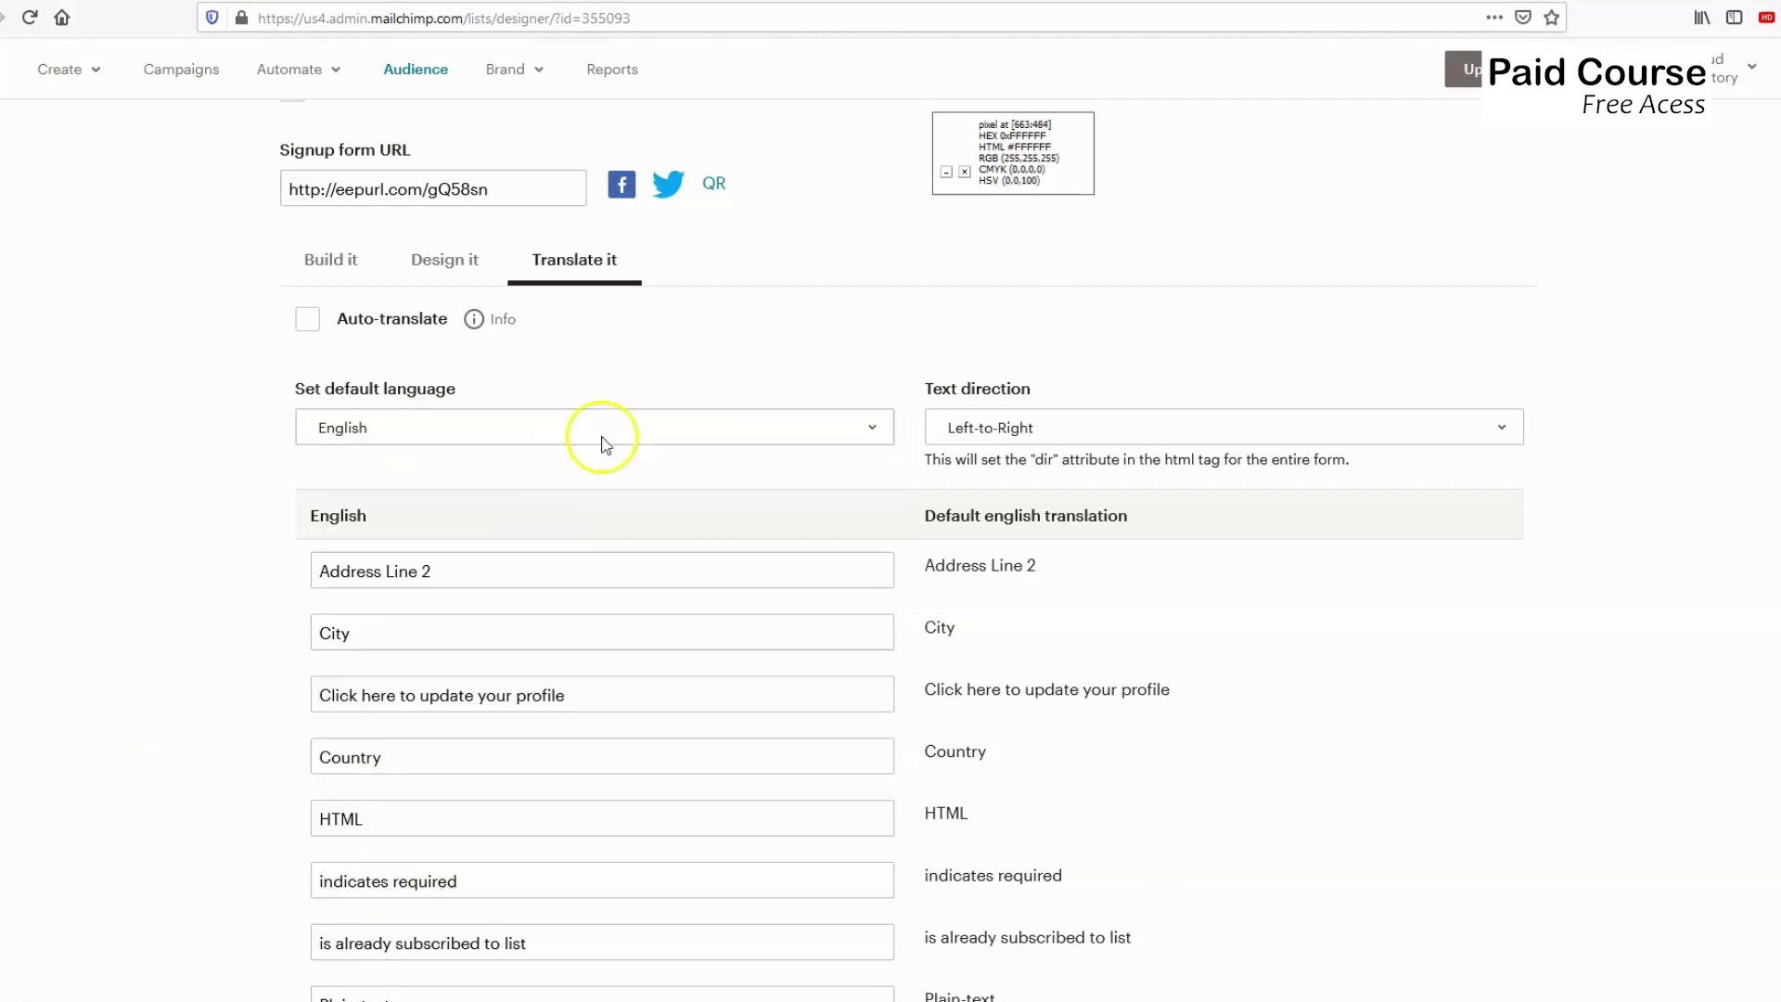
pyautogui.click(473, 274)
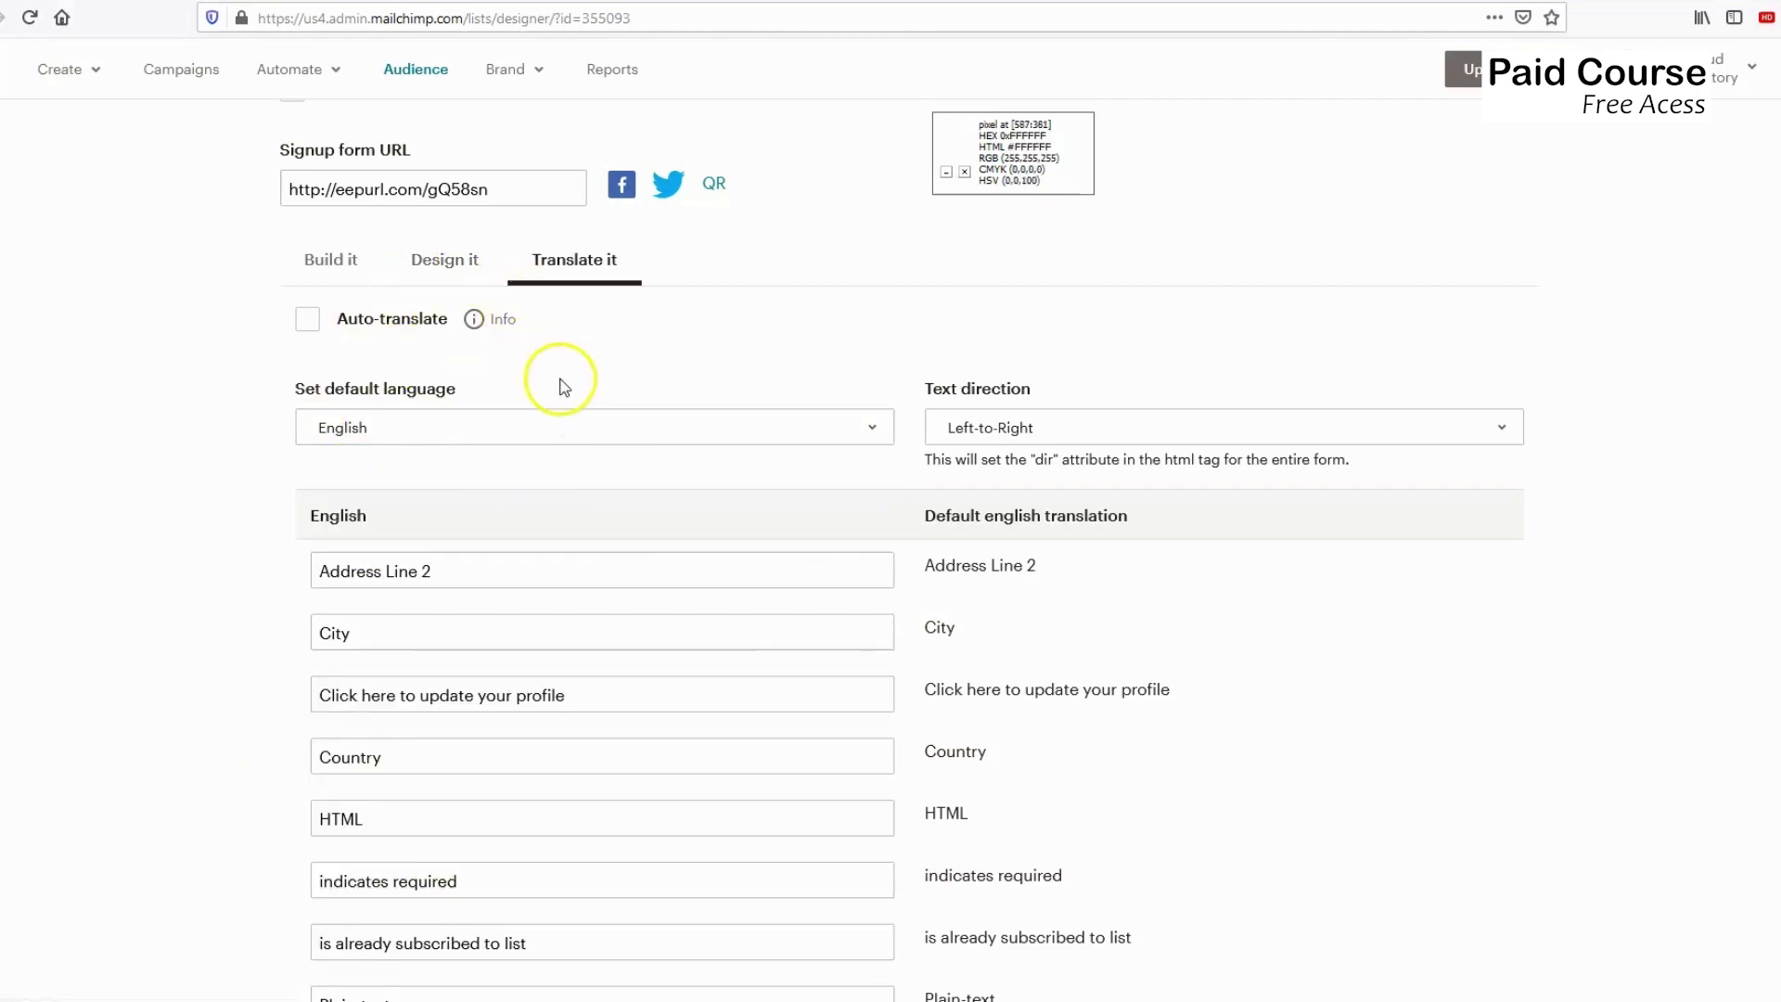
pyautogui.click(334, 262)
pyautogui.scroll(3, 607, 375)
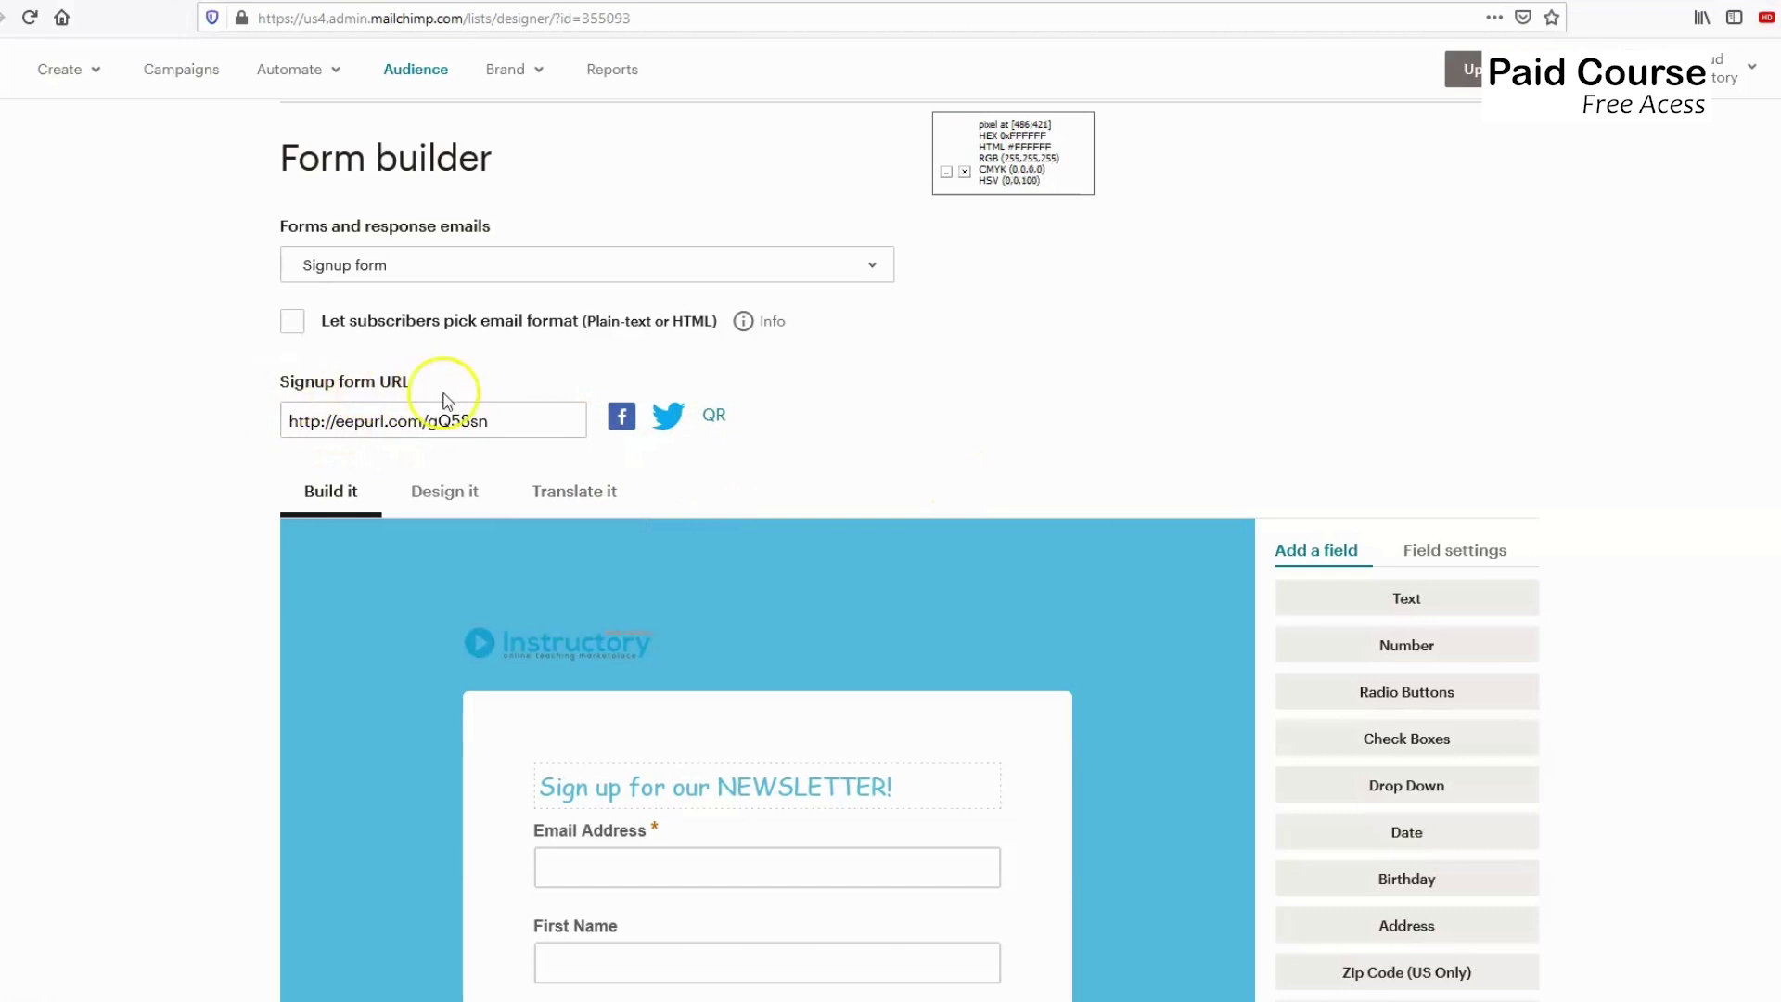
# Select the signup form URL and generate its QR code.
pyautogui.moveTo(286, 420); pyautogui.dragTo(470, 610)
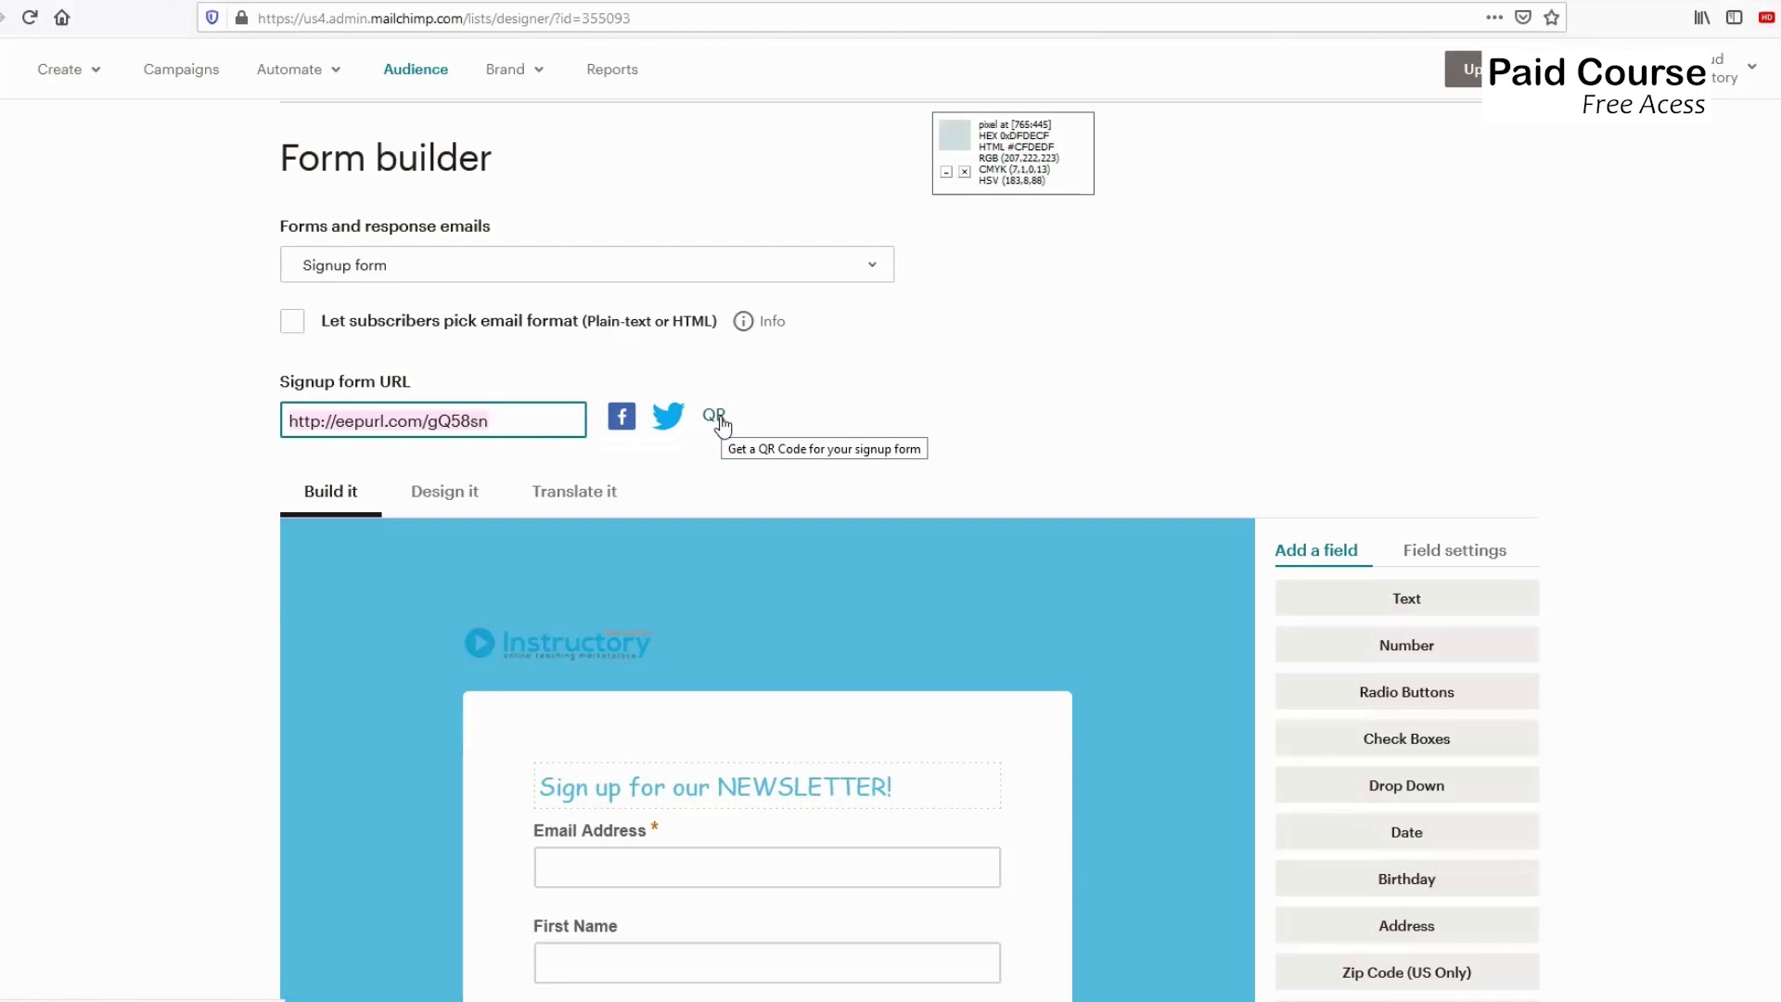
pyautogui.click(713, 423)
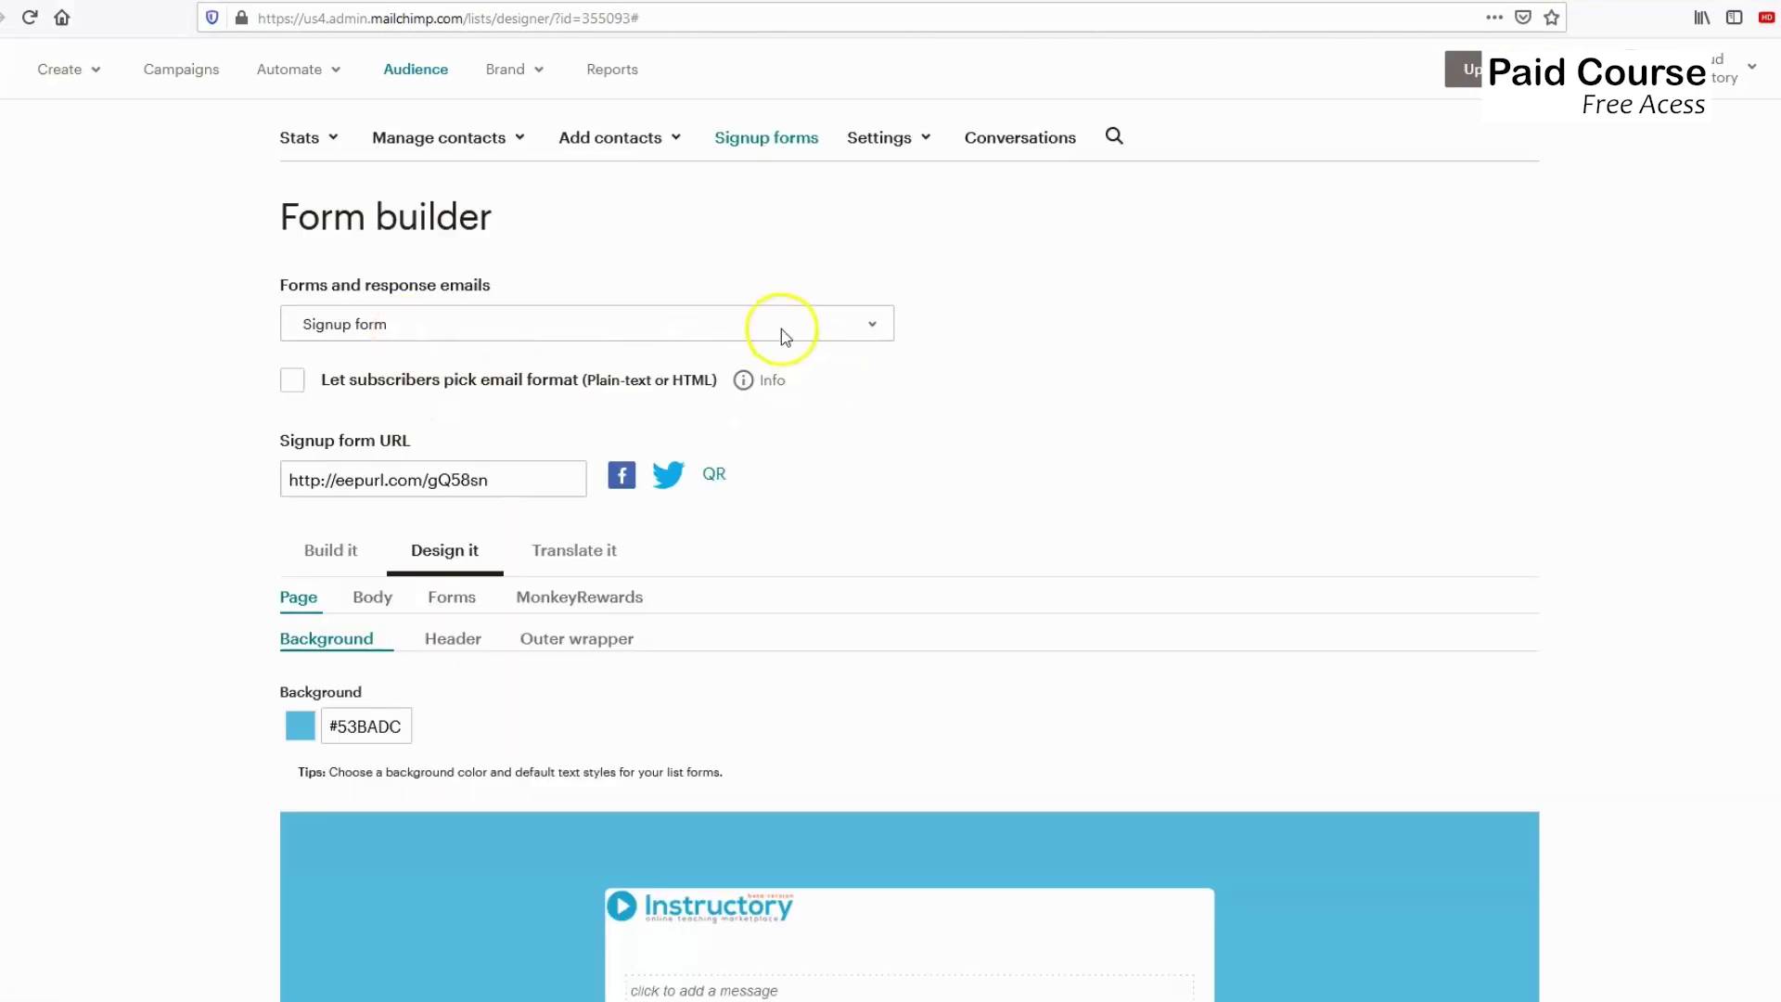
pyautogui.click(780, 326)
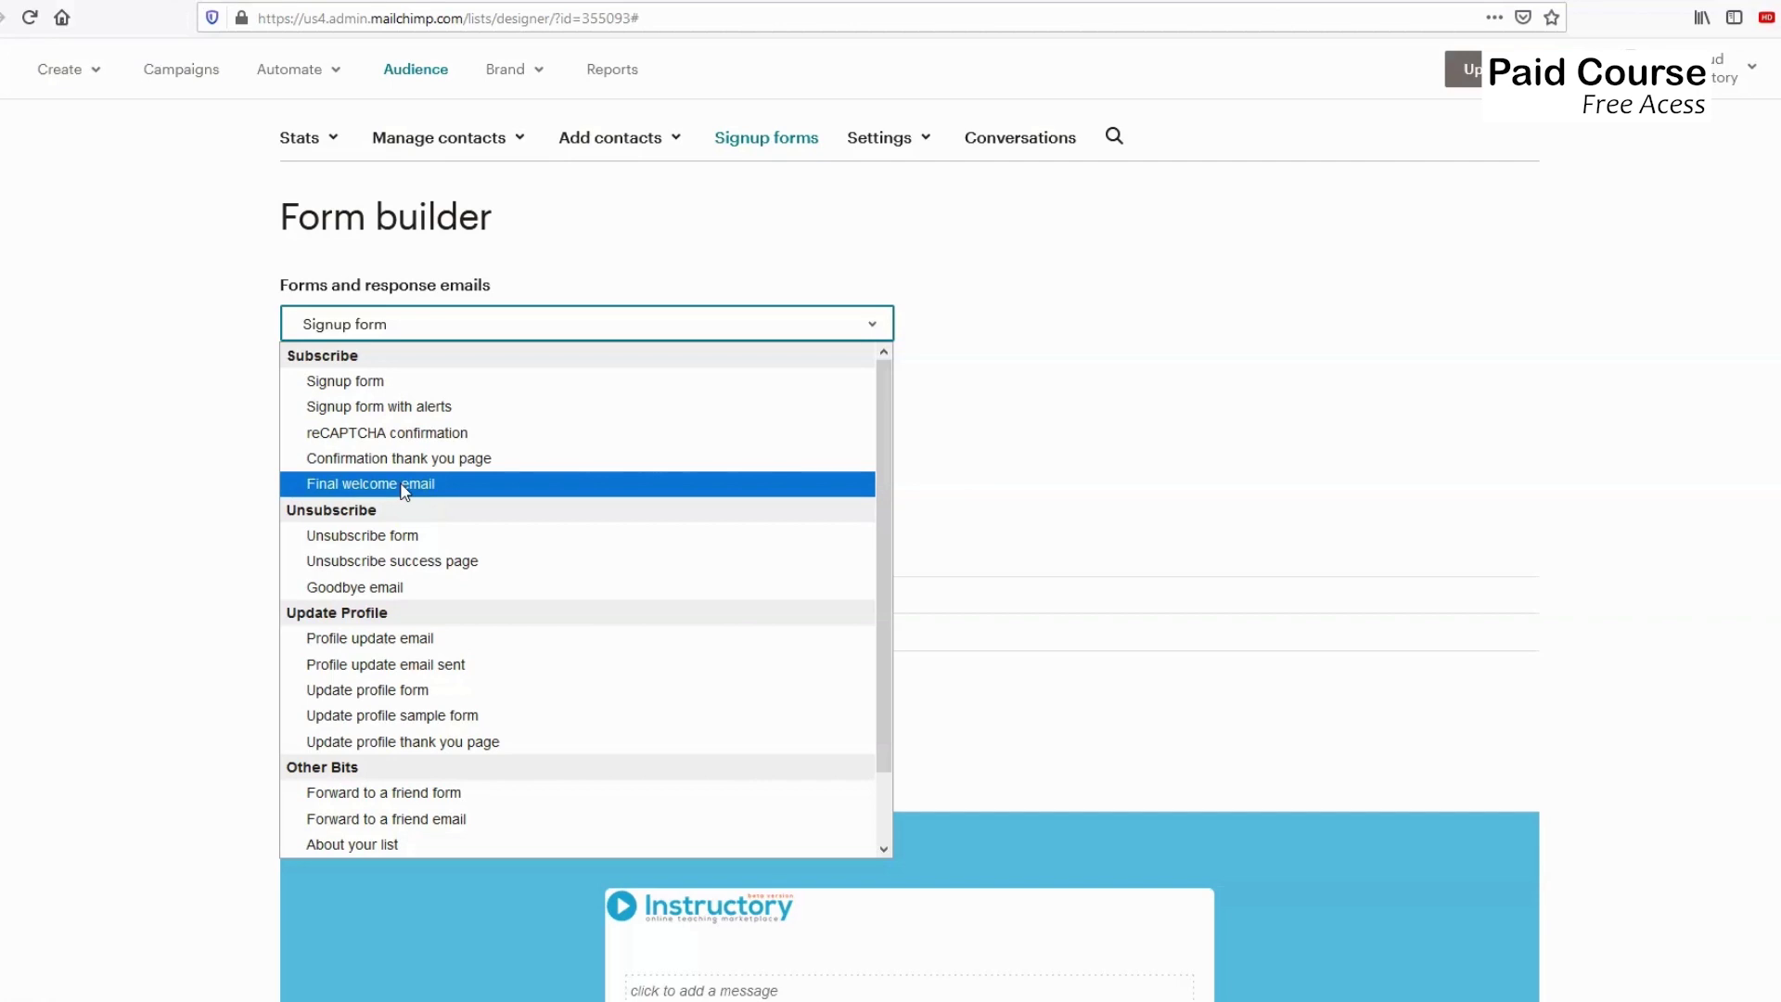
# Load the Confirmation thank you page and scroll through its light blue Instructory preview.
pyautogui.click(407, 461)
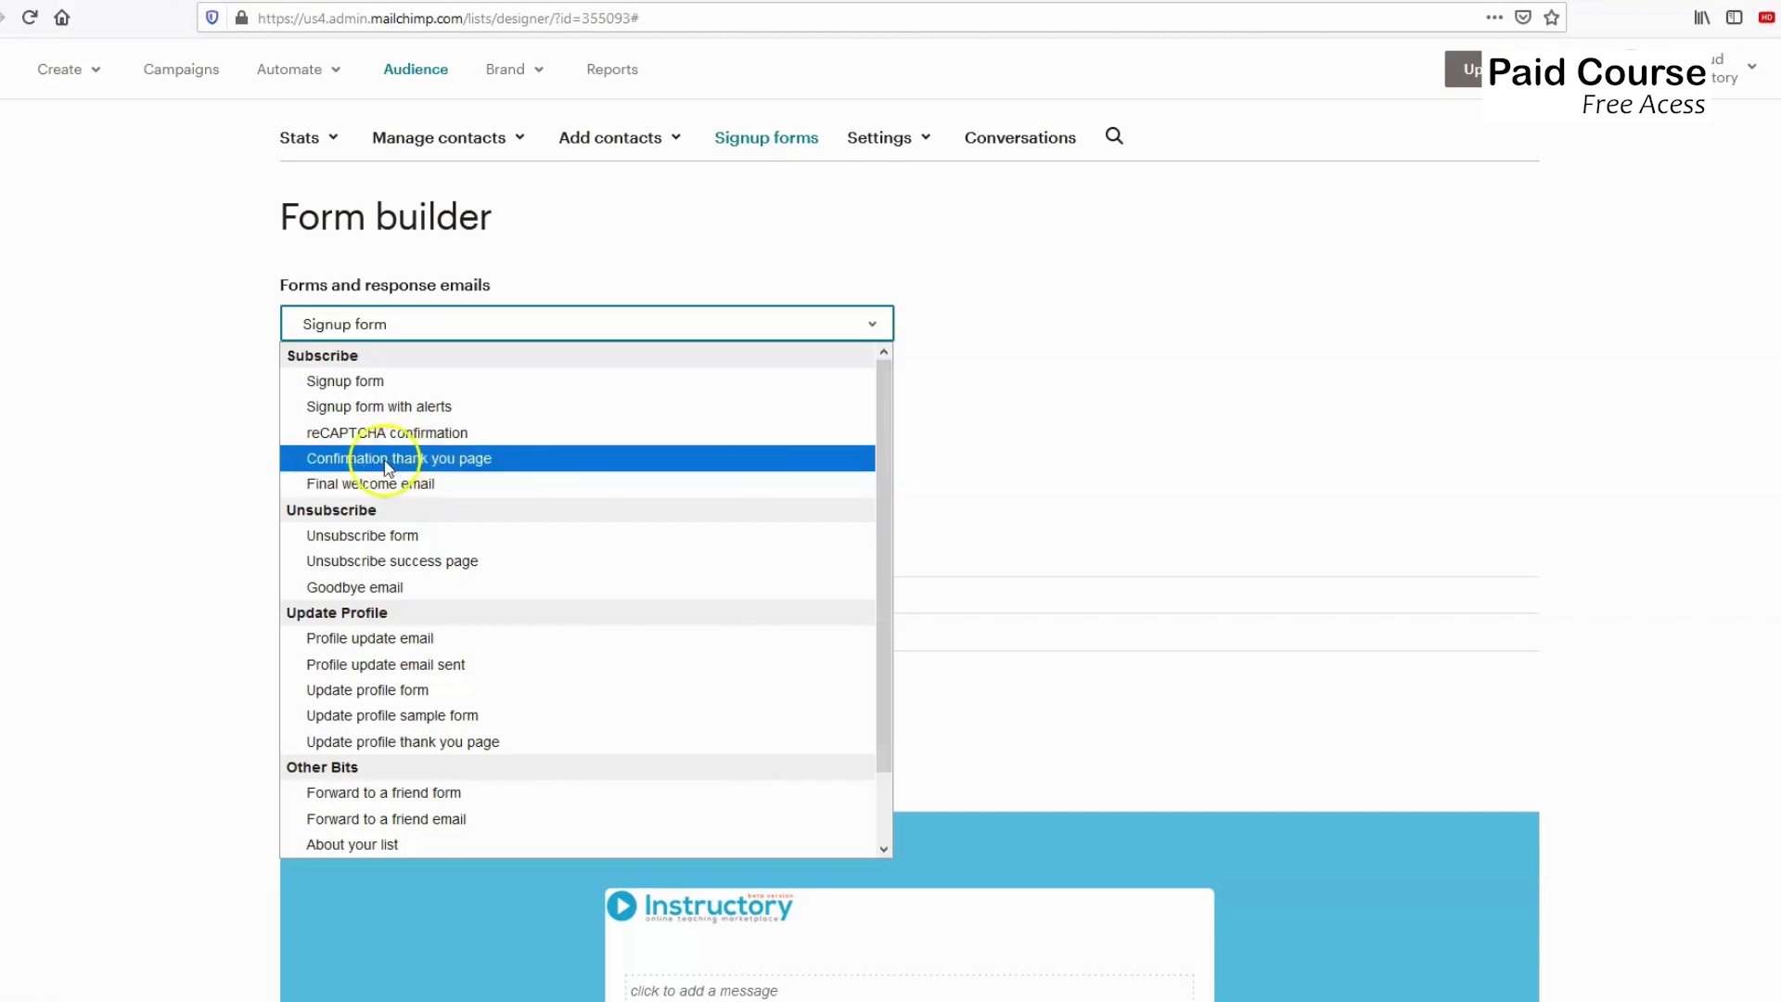
pyautogui.click(387, 464)
pyautogui.scroll(-3, 556, 612)
pyautogui.scroll(-5, 557, 612)
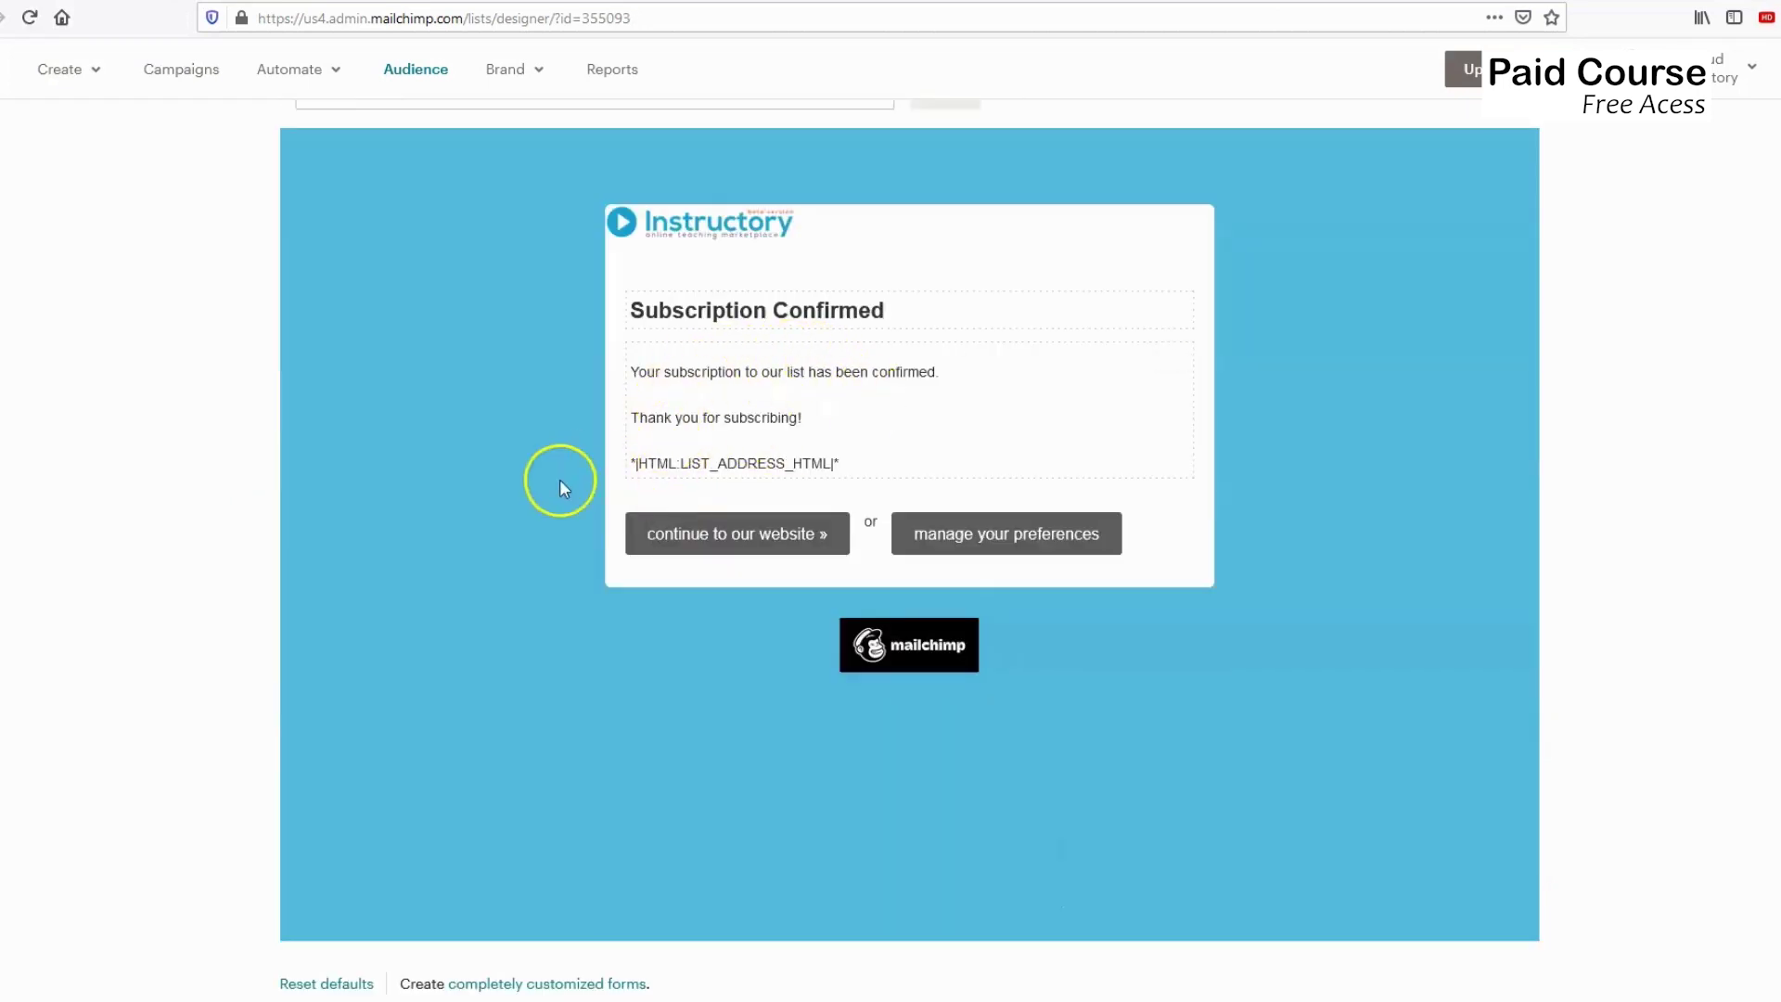
pyautogui.moveTo(656, 409)
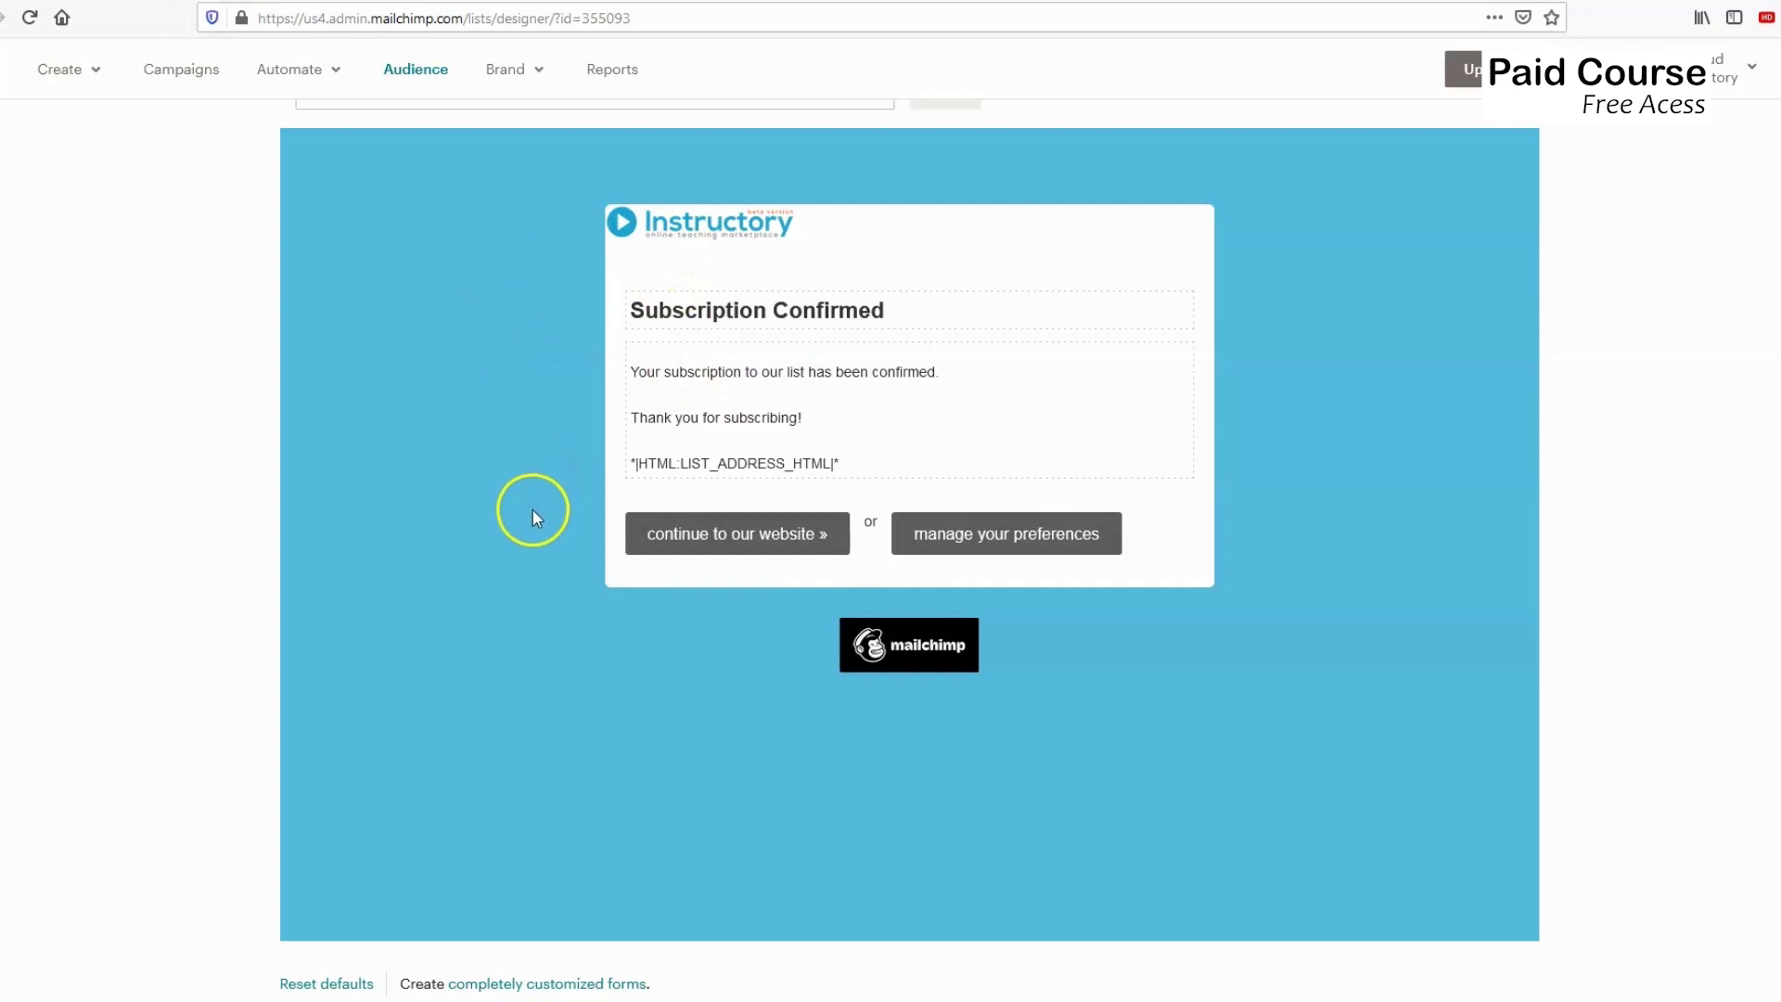
pyautogui.scroll(4, 534, 512)
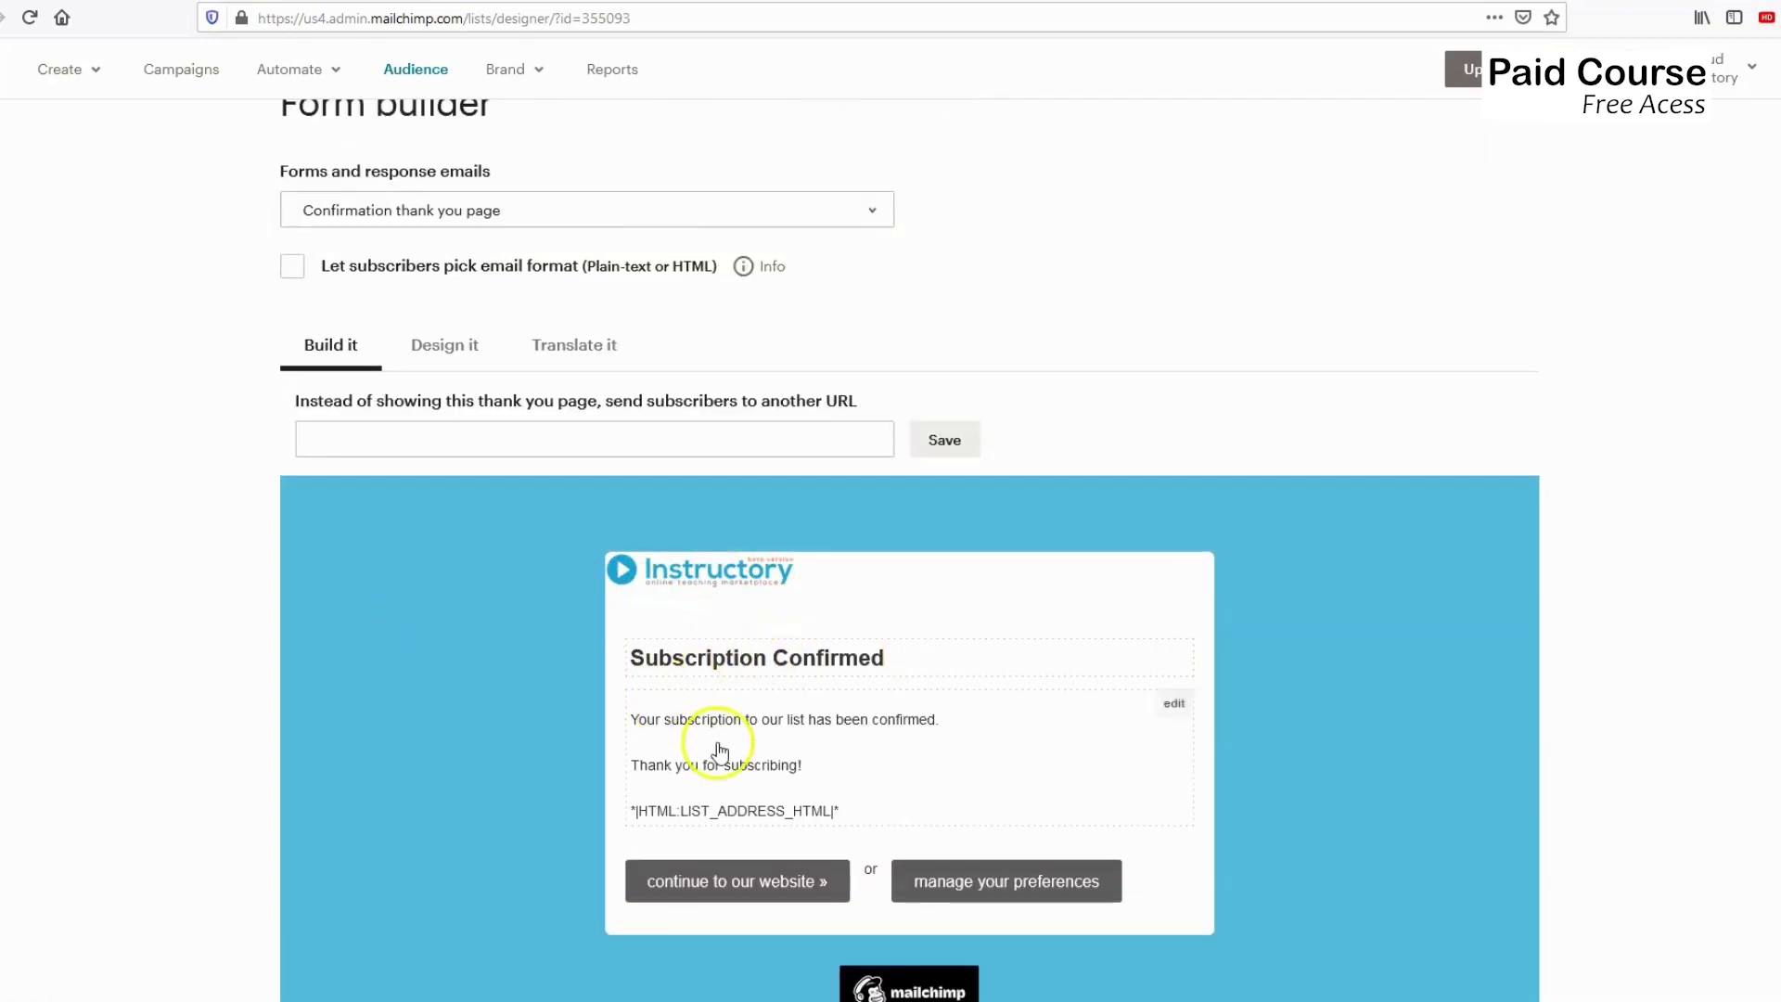
pyautogui.click(470, 218)
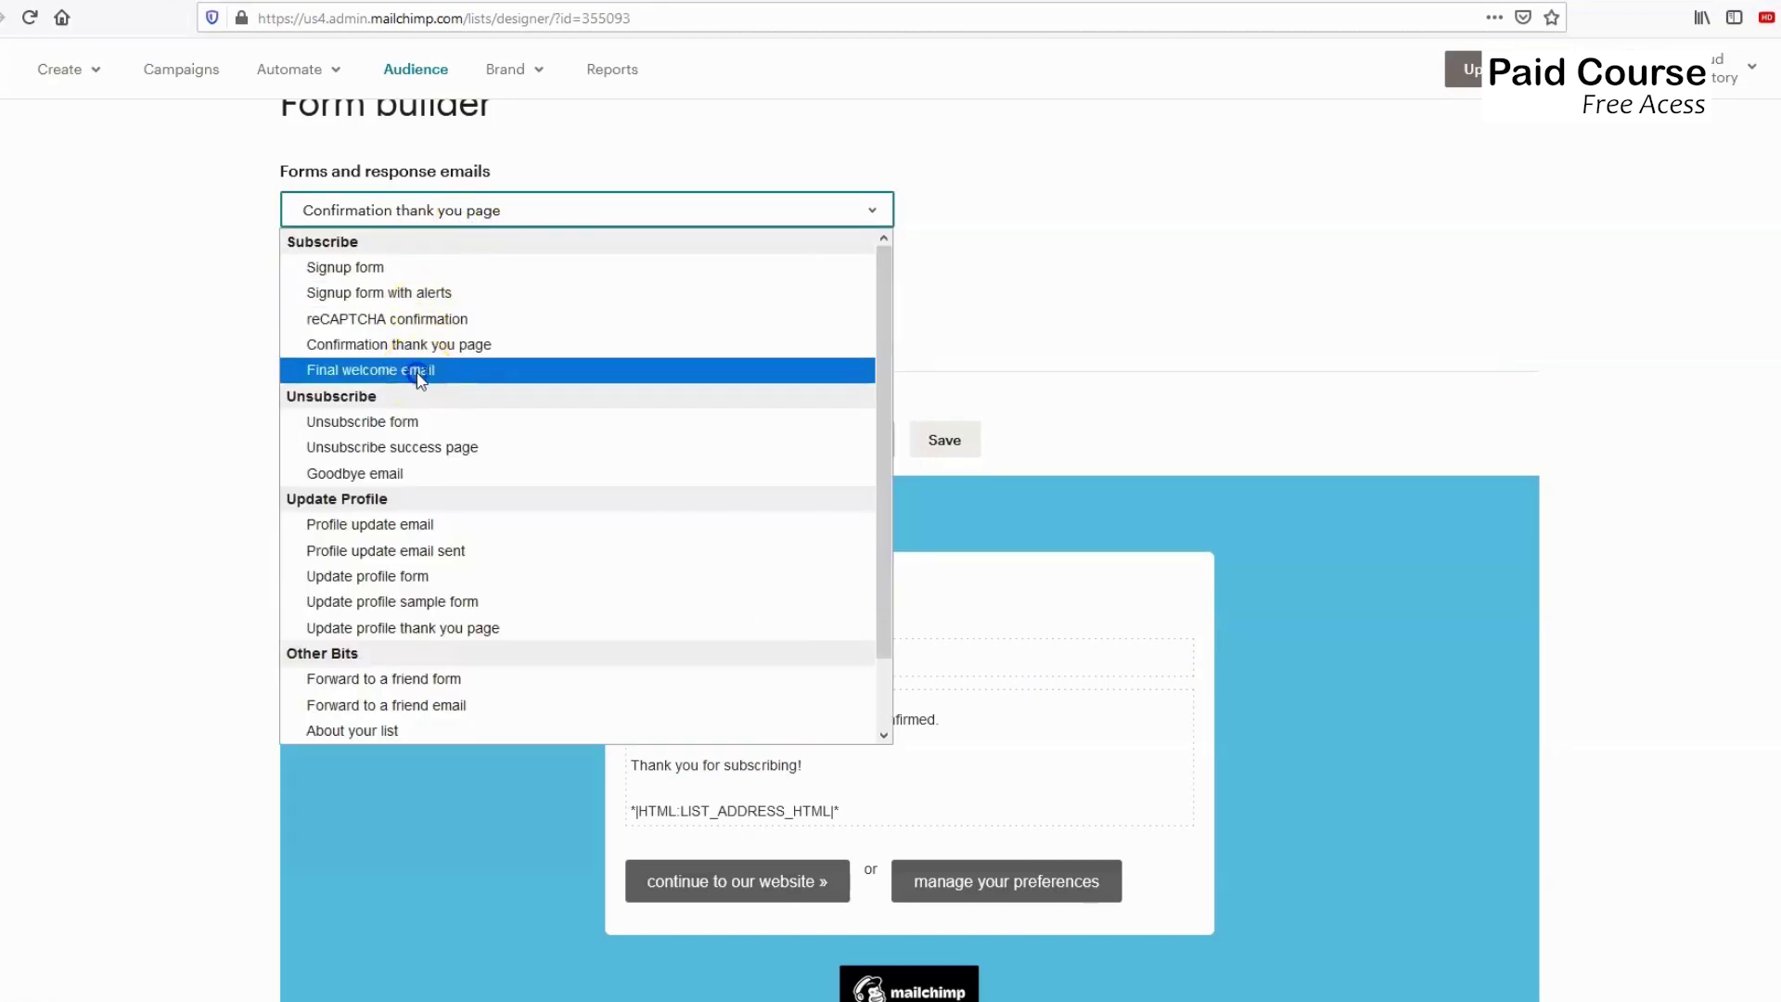
# Switch to the Final welcome email and review its 'Subscription Confirmed' preview with the Instructory logo.
pyautogui.click(420, 371)
pyautogui.scroll(-2, 617, 670)
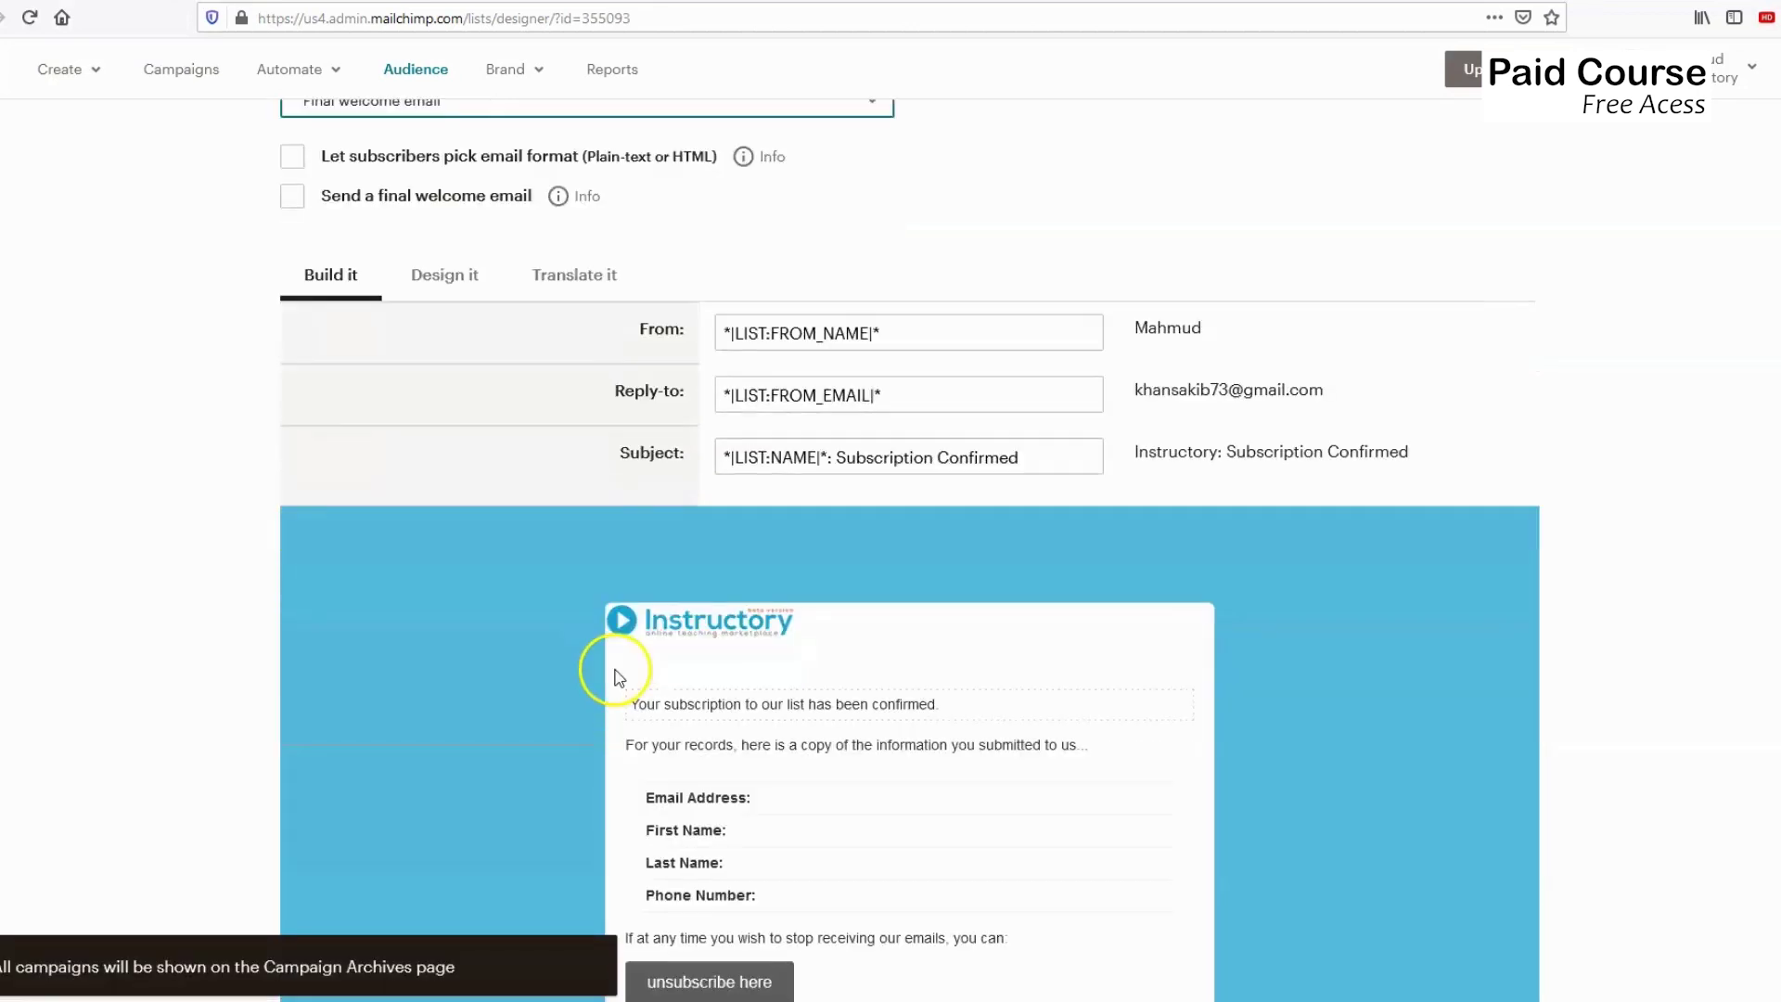
pyautogui.scroll(-4, 614, 670)
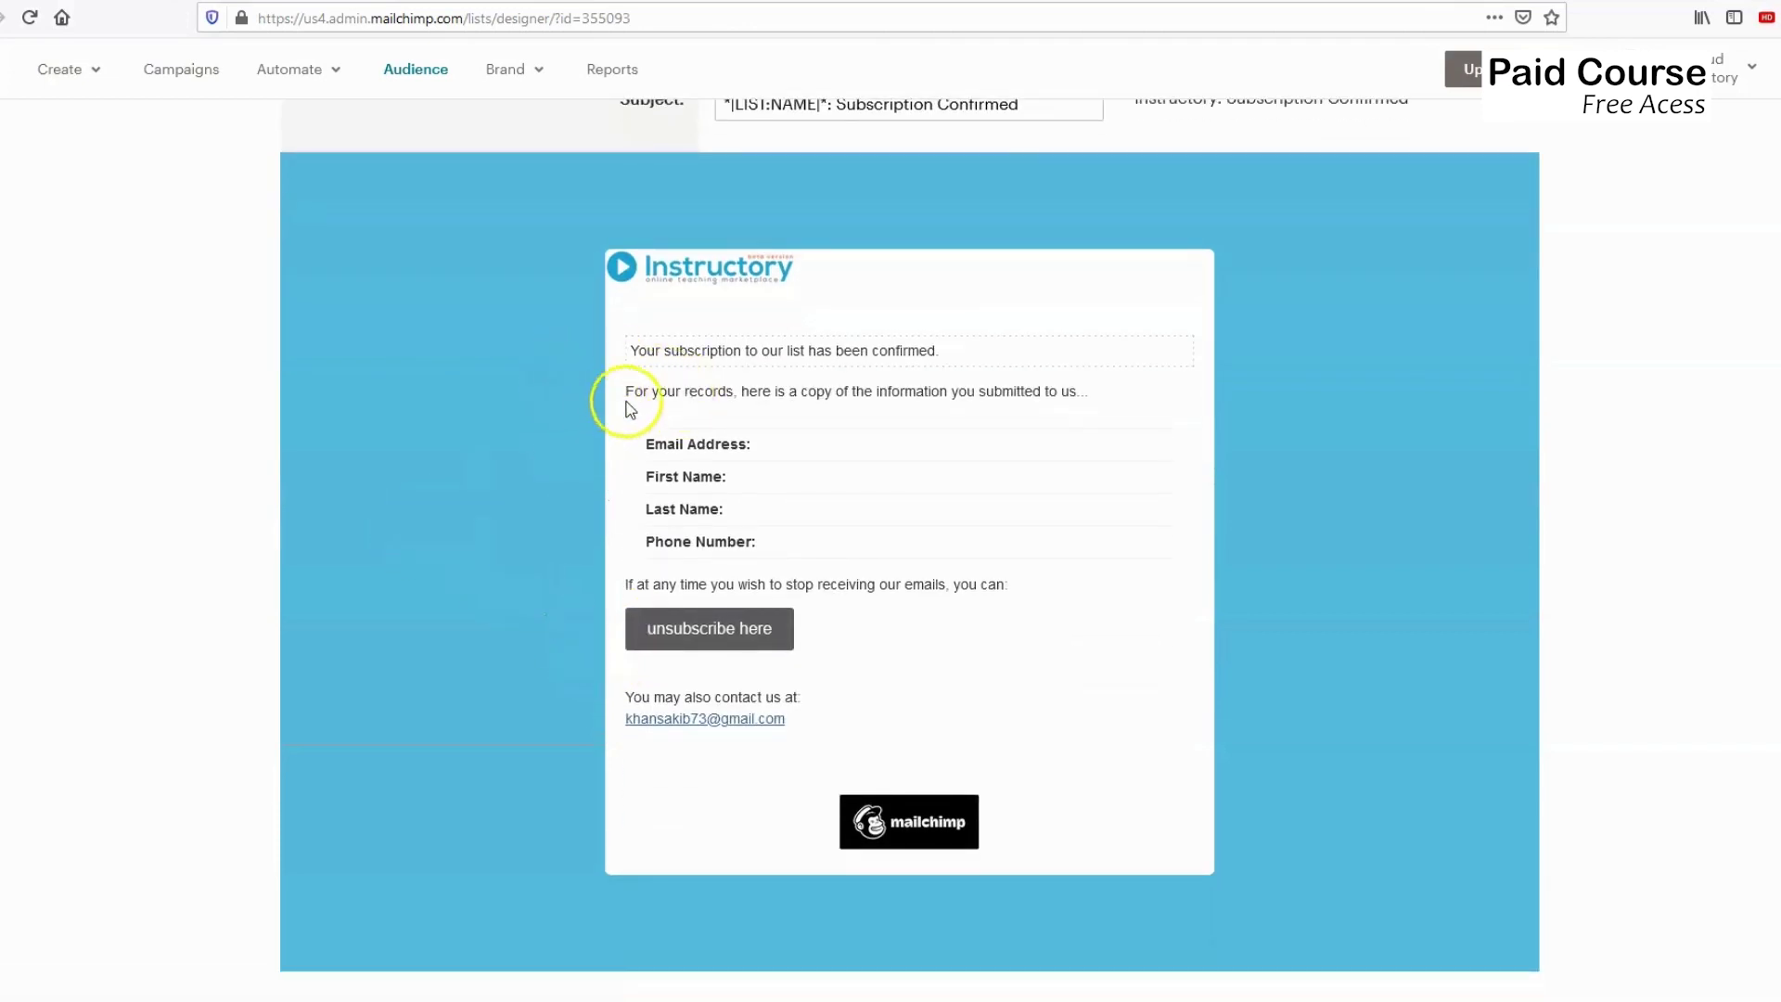
pyautogui.moveTo(656, 362)
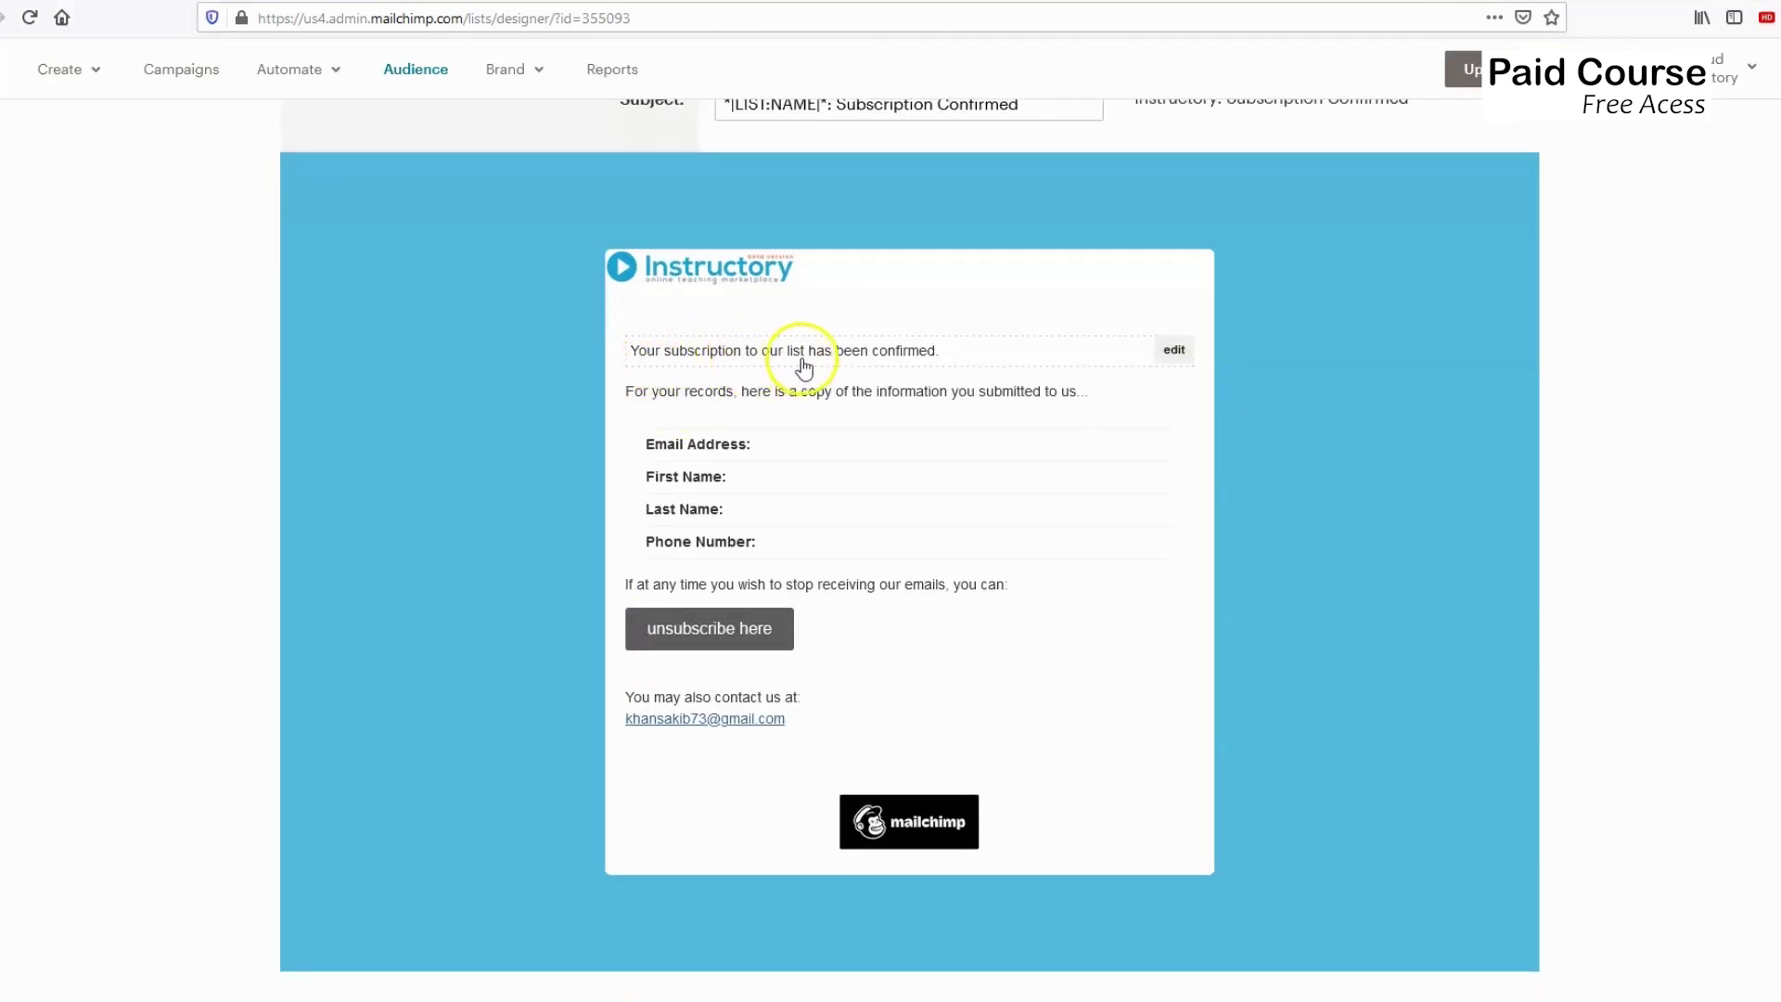
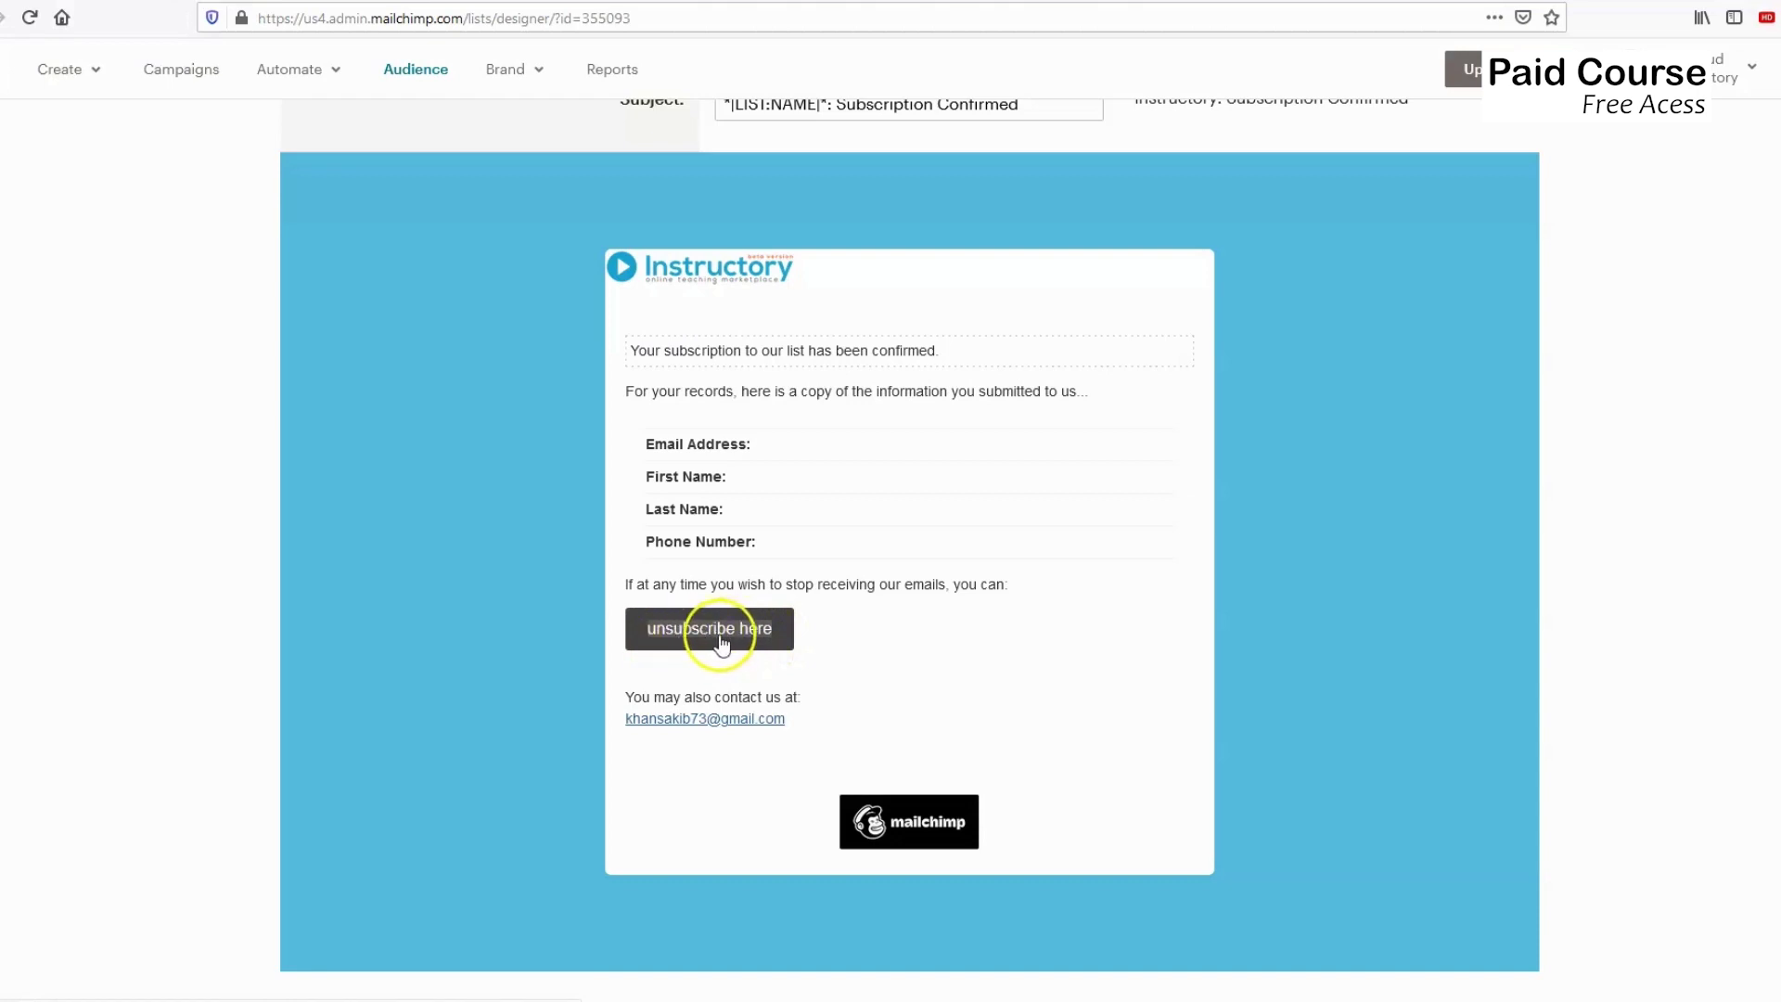
# Check the Forms and response emails list without changing it, then go to Instructory's Signup forms.
pyautogui.scroll(4, 587, 614)
pyautogui.scroll(2, 584, 612)
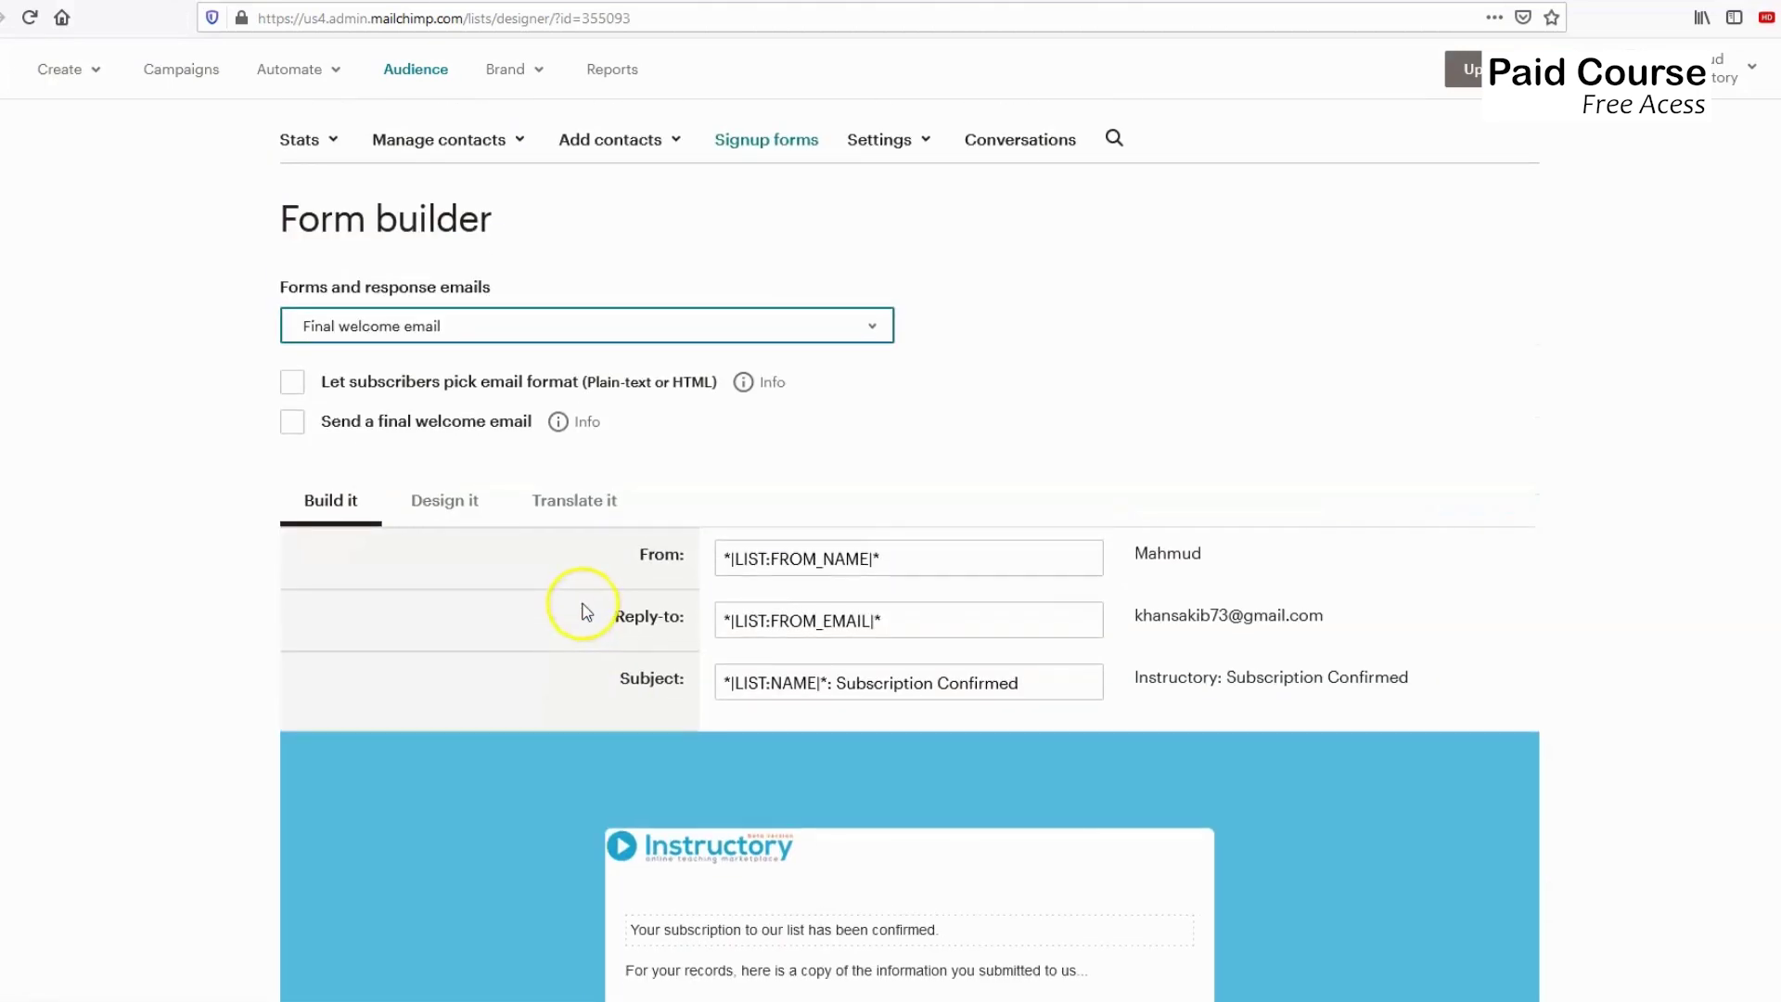
pyautogui.scroll(3, 581, 601)
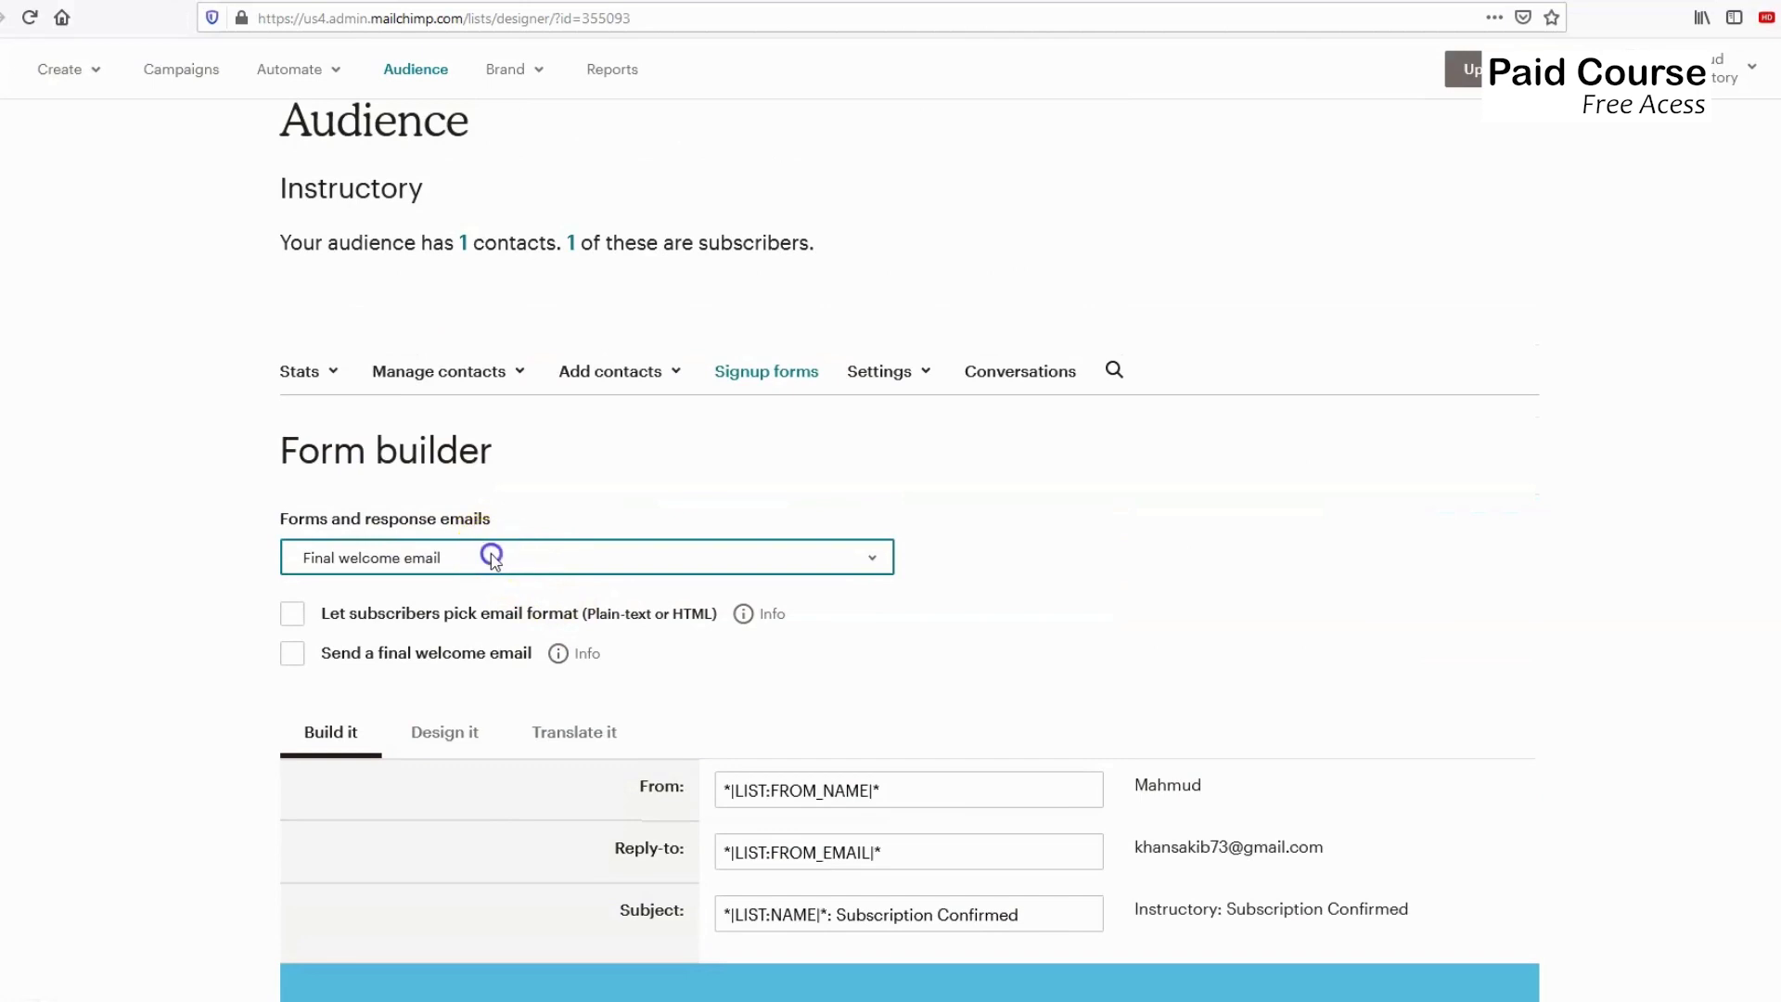
pyautogui.click(486, 554)
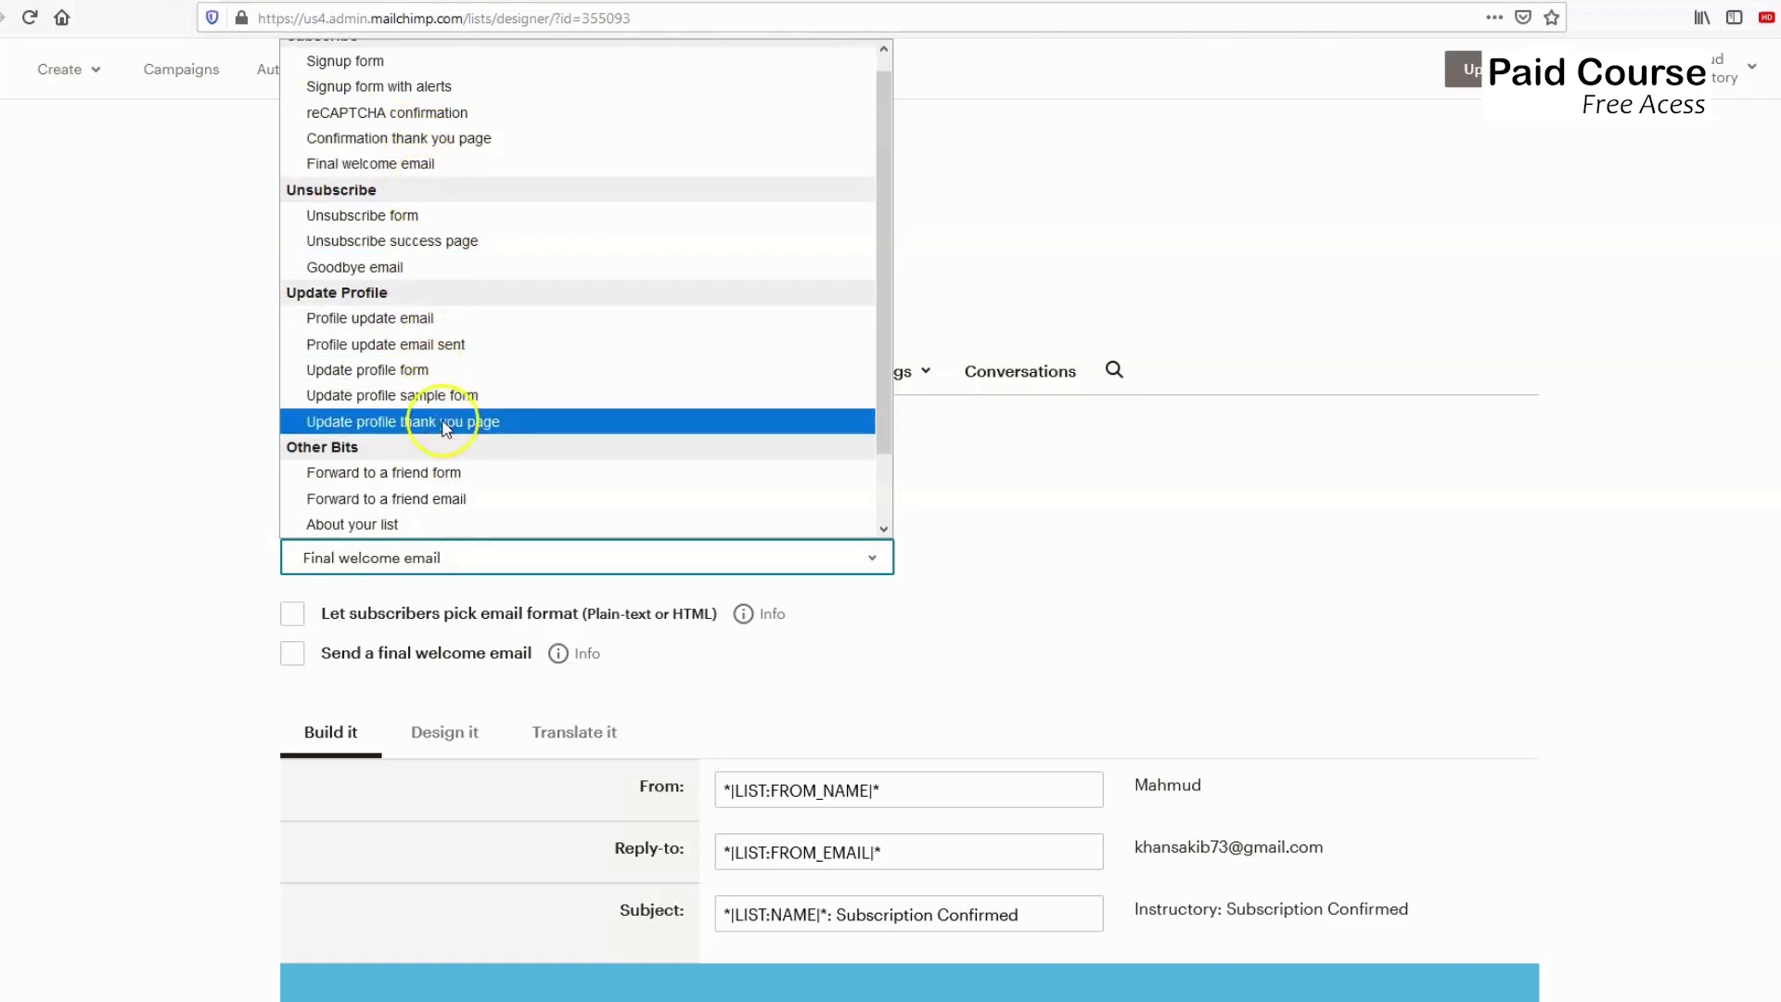
pyautogui.scroll(1, 463, 473)
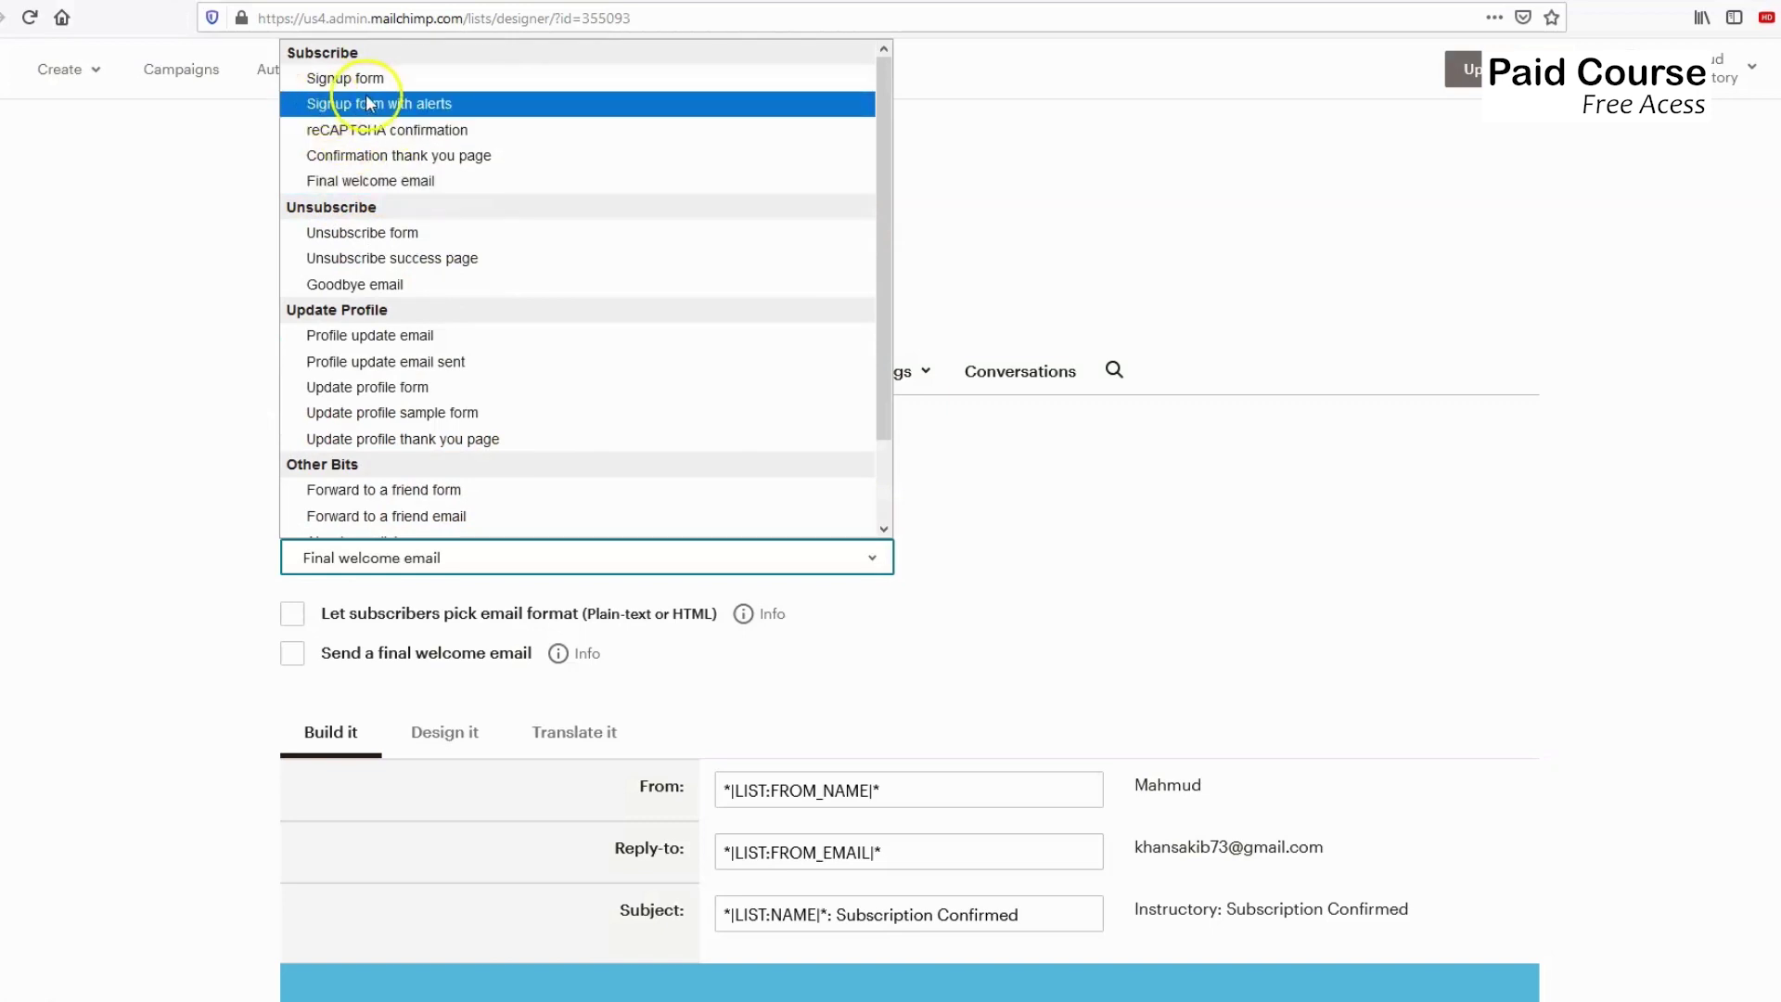
pyautogui.click(429, 159)
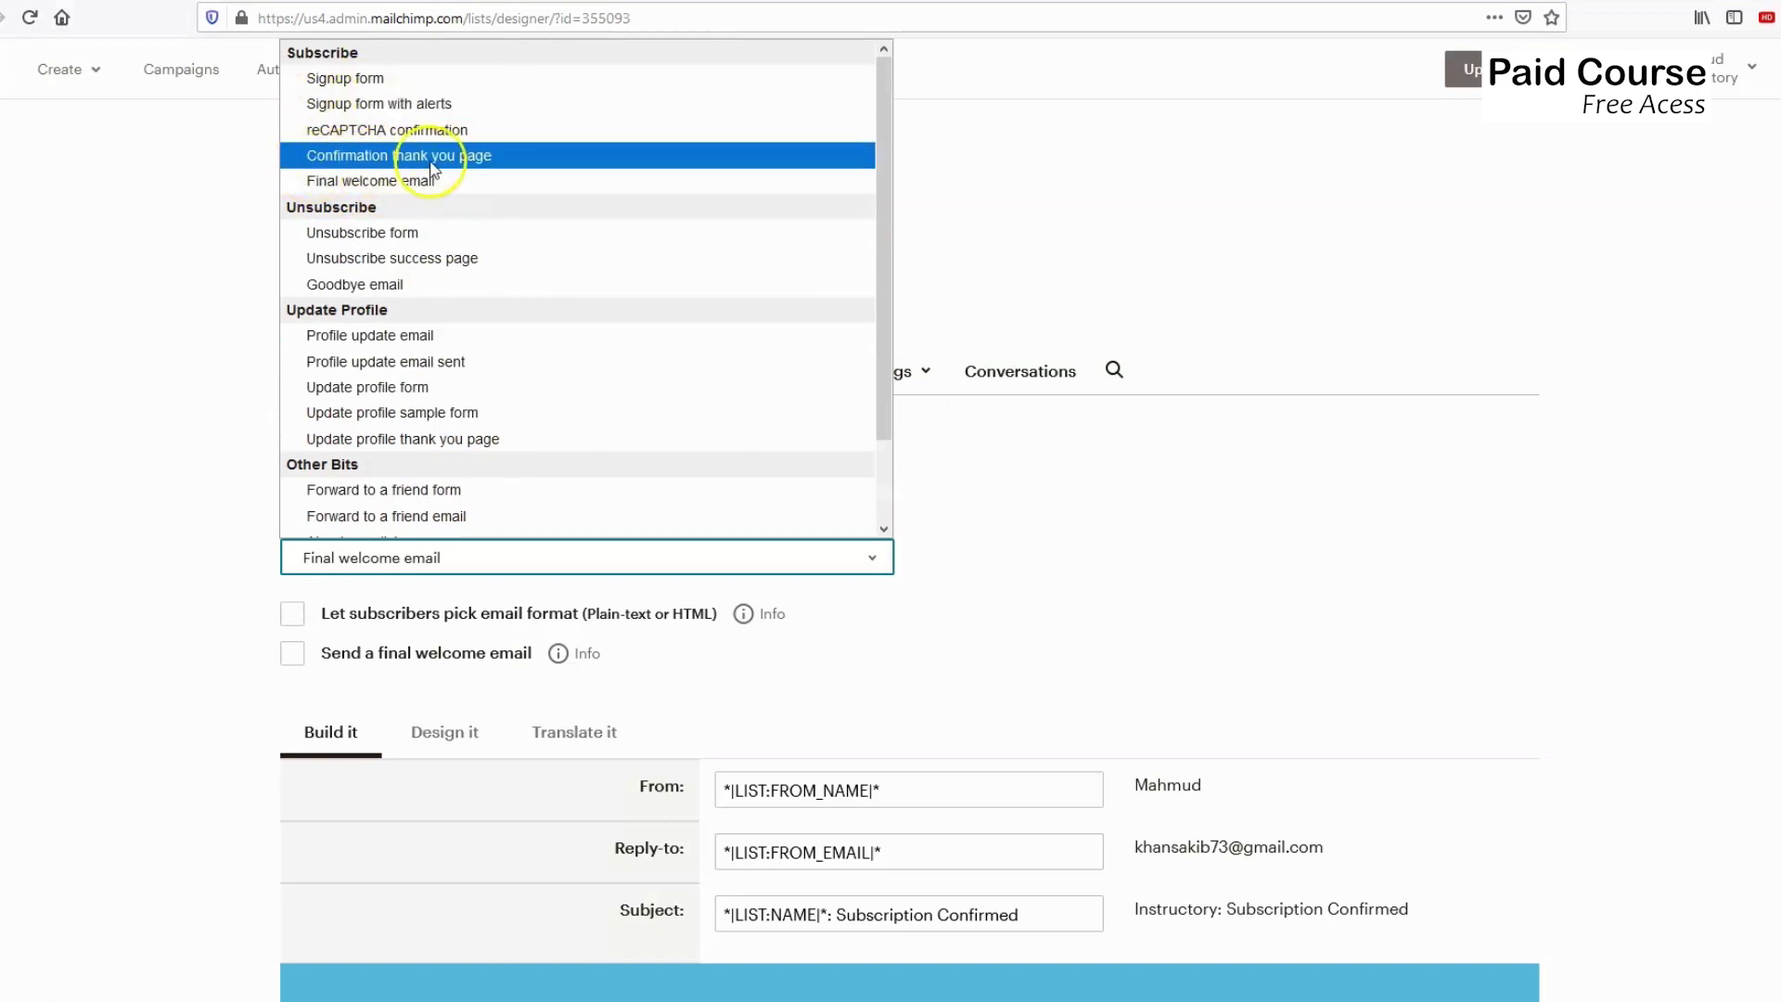
pyautogui.click(132, 457)
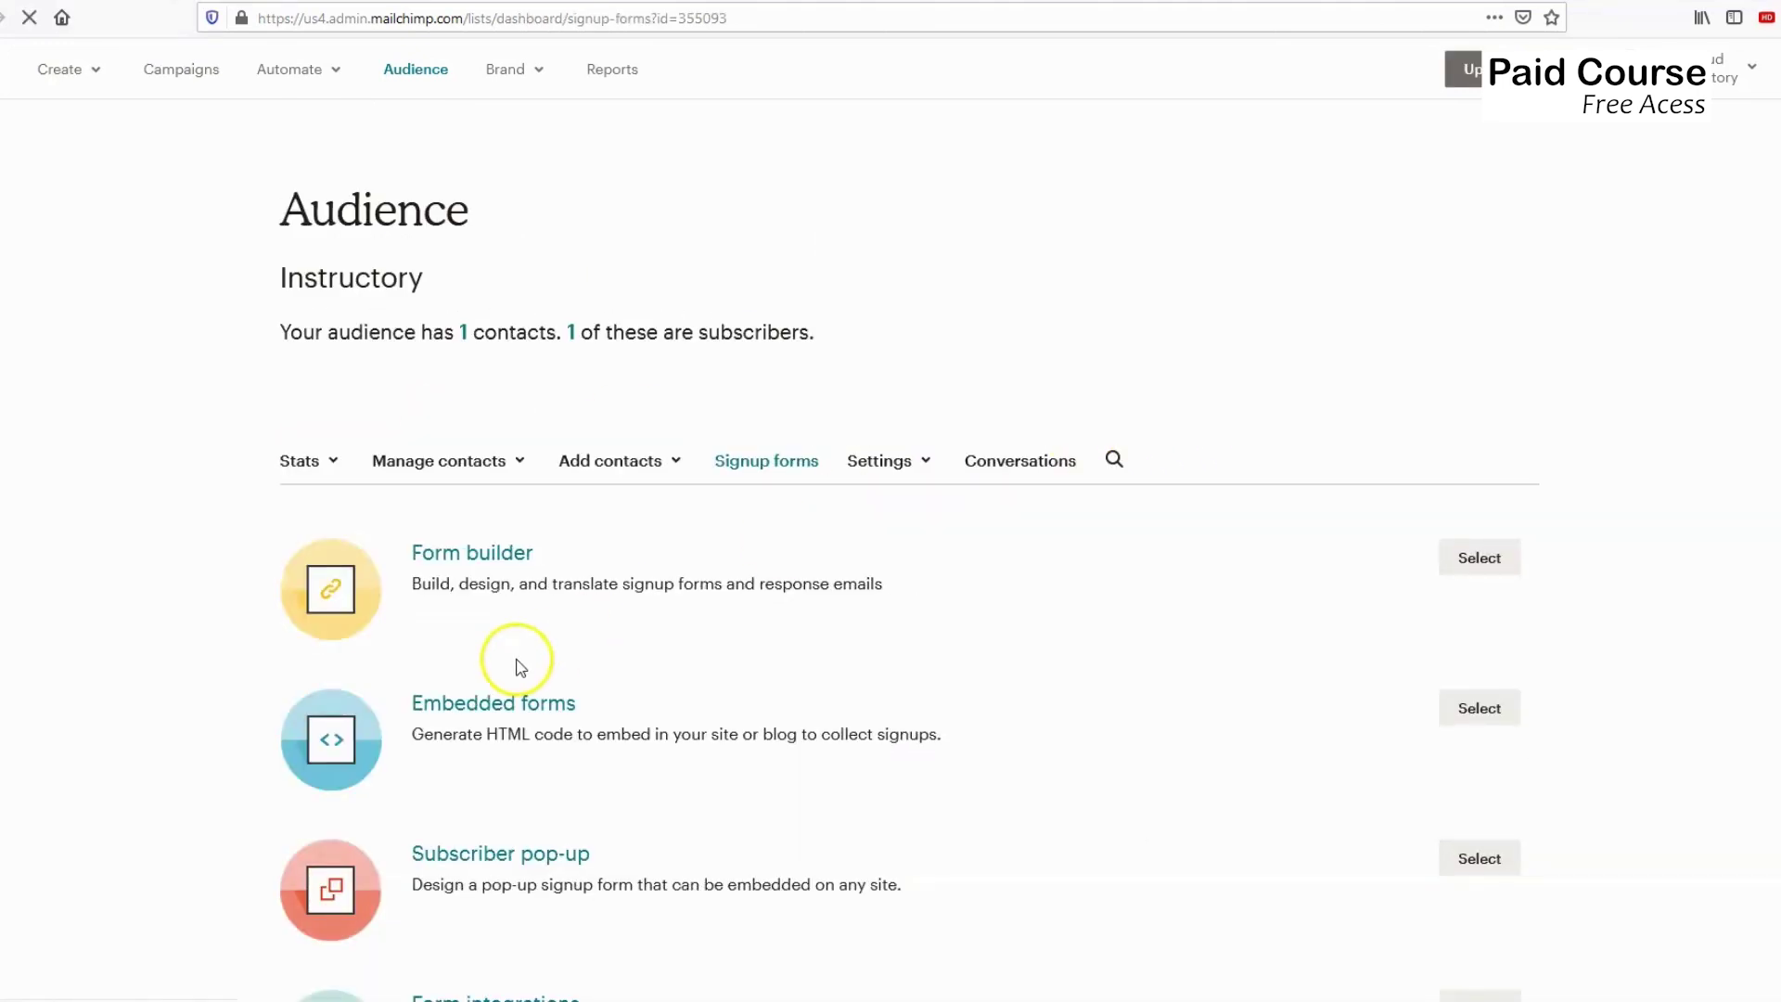
# Open the Embedded forms page and review the Classic form.
pyautogui.scroll(-2, 464, 631)
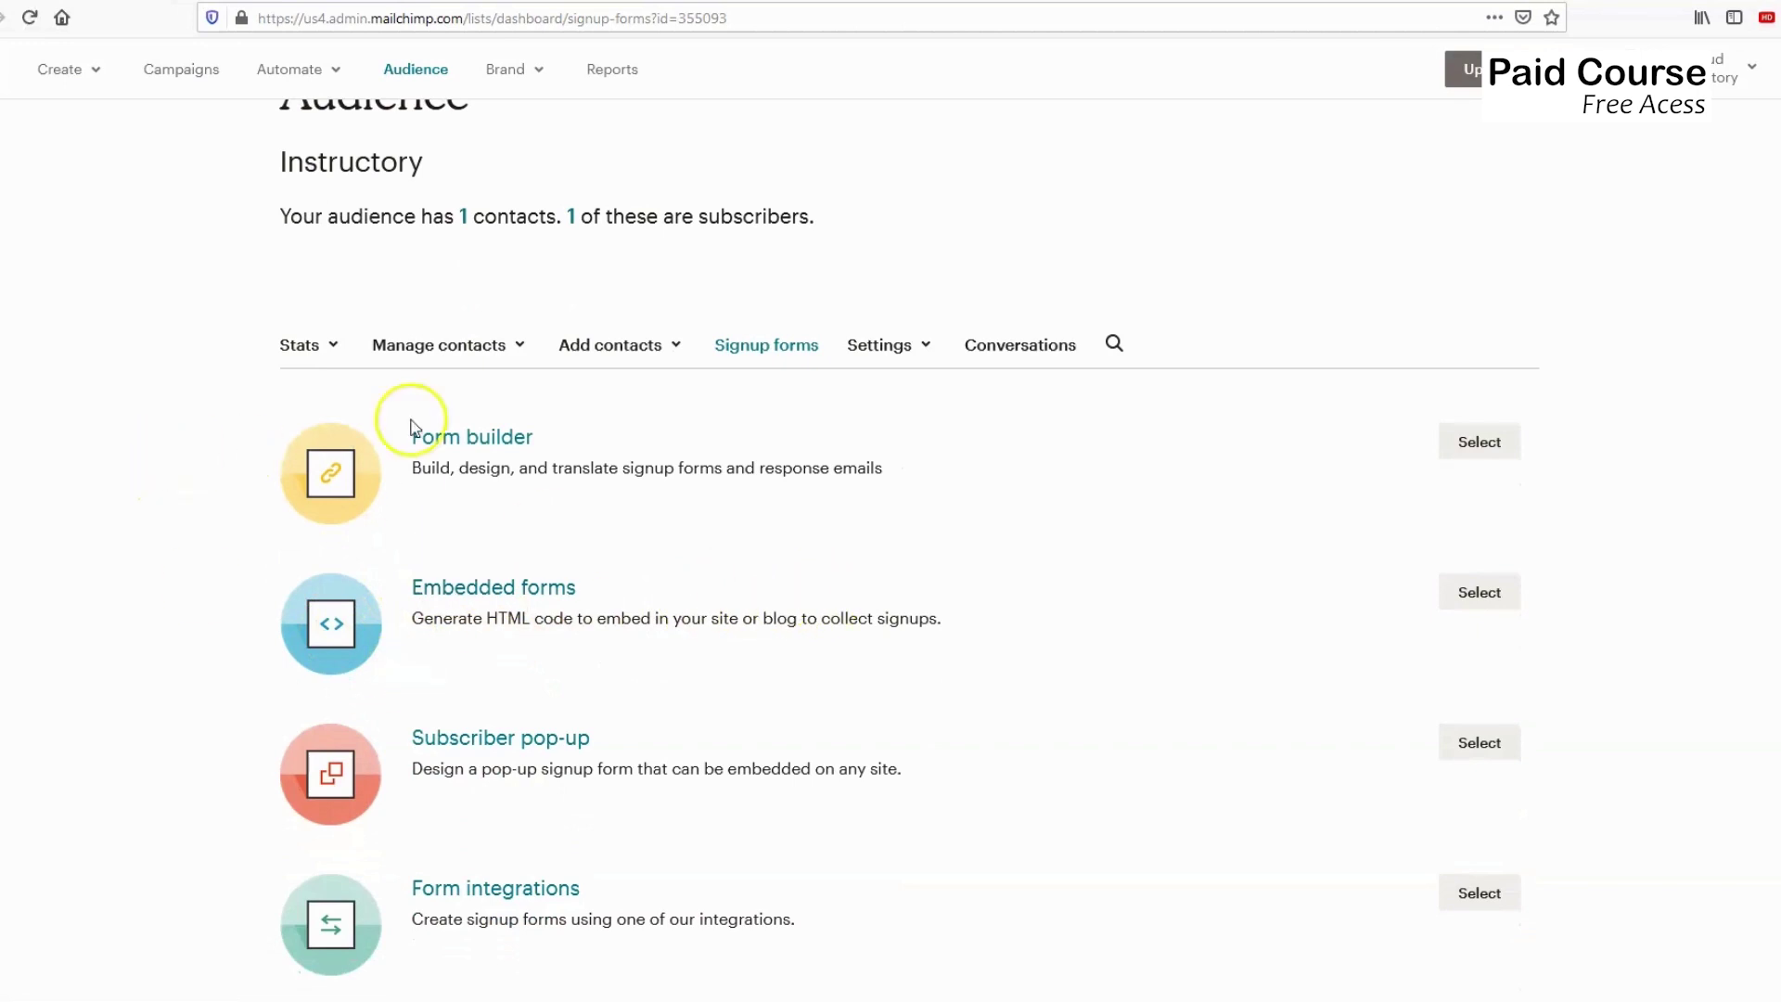
pyautogui.click(1479, 591)
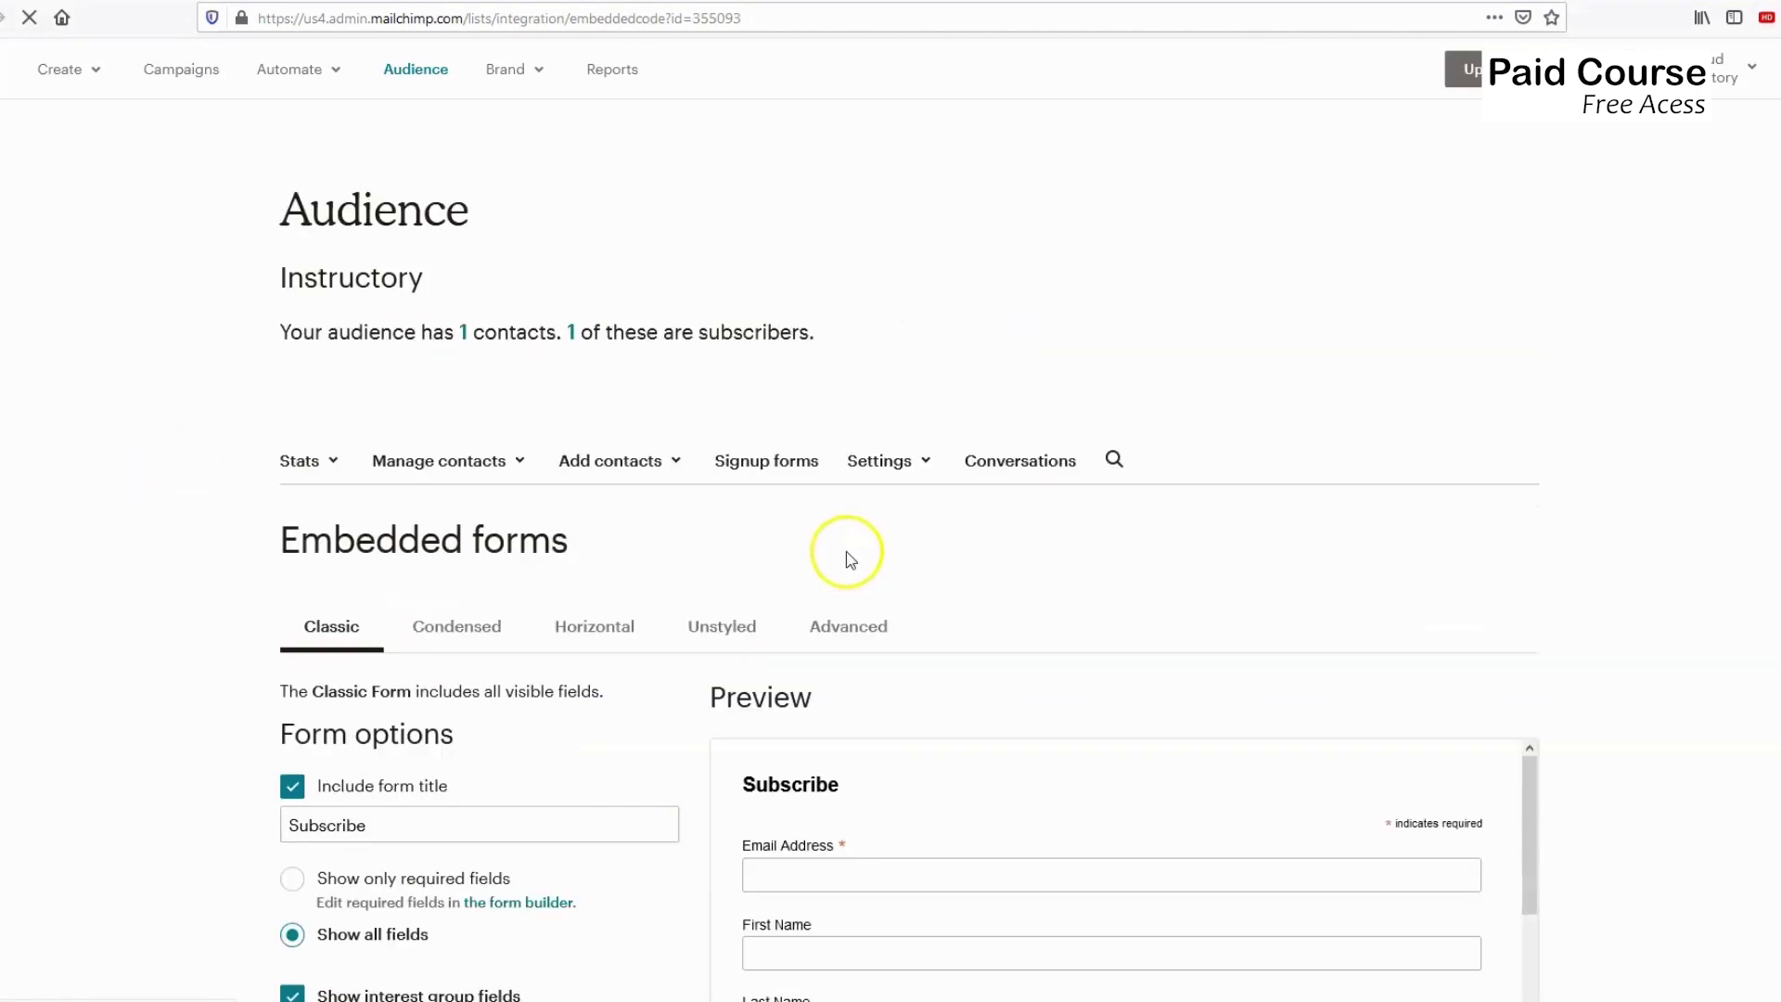
pyautogui.scroll(-2, 851, 556)
pyautogui.scroll(-2, 851, 554)
pyautogui.scroll(-2, 843, 544)
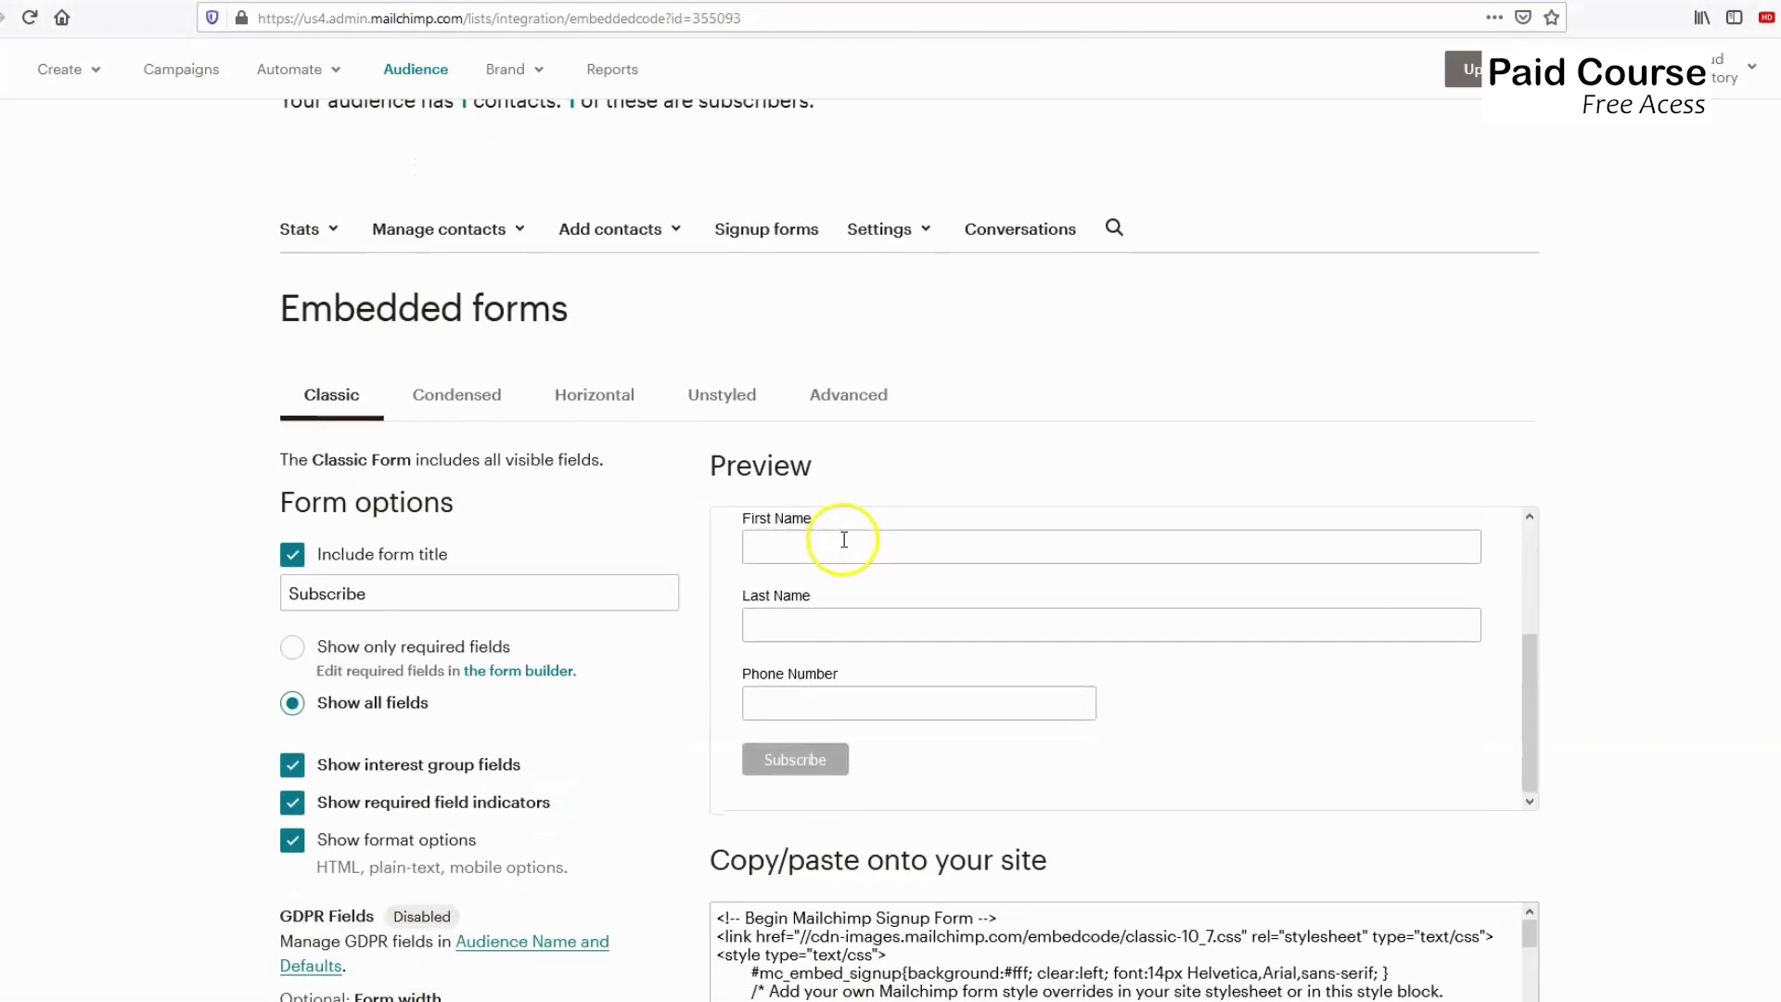
pyautogui.scroll(-2, 631, 518)
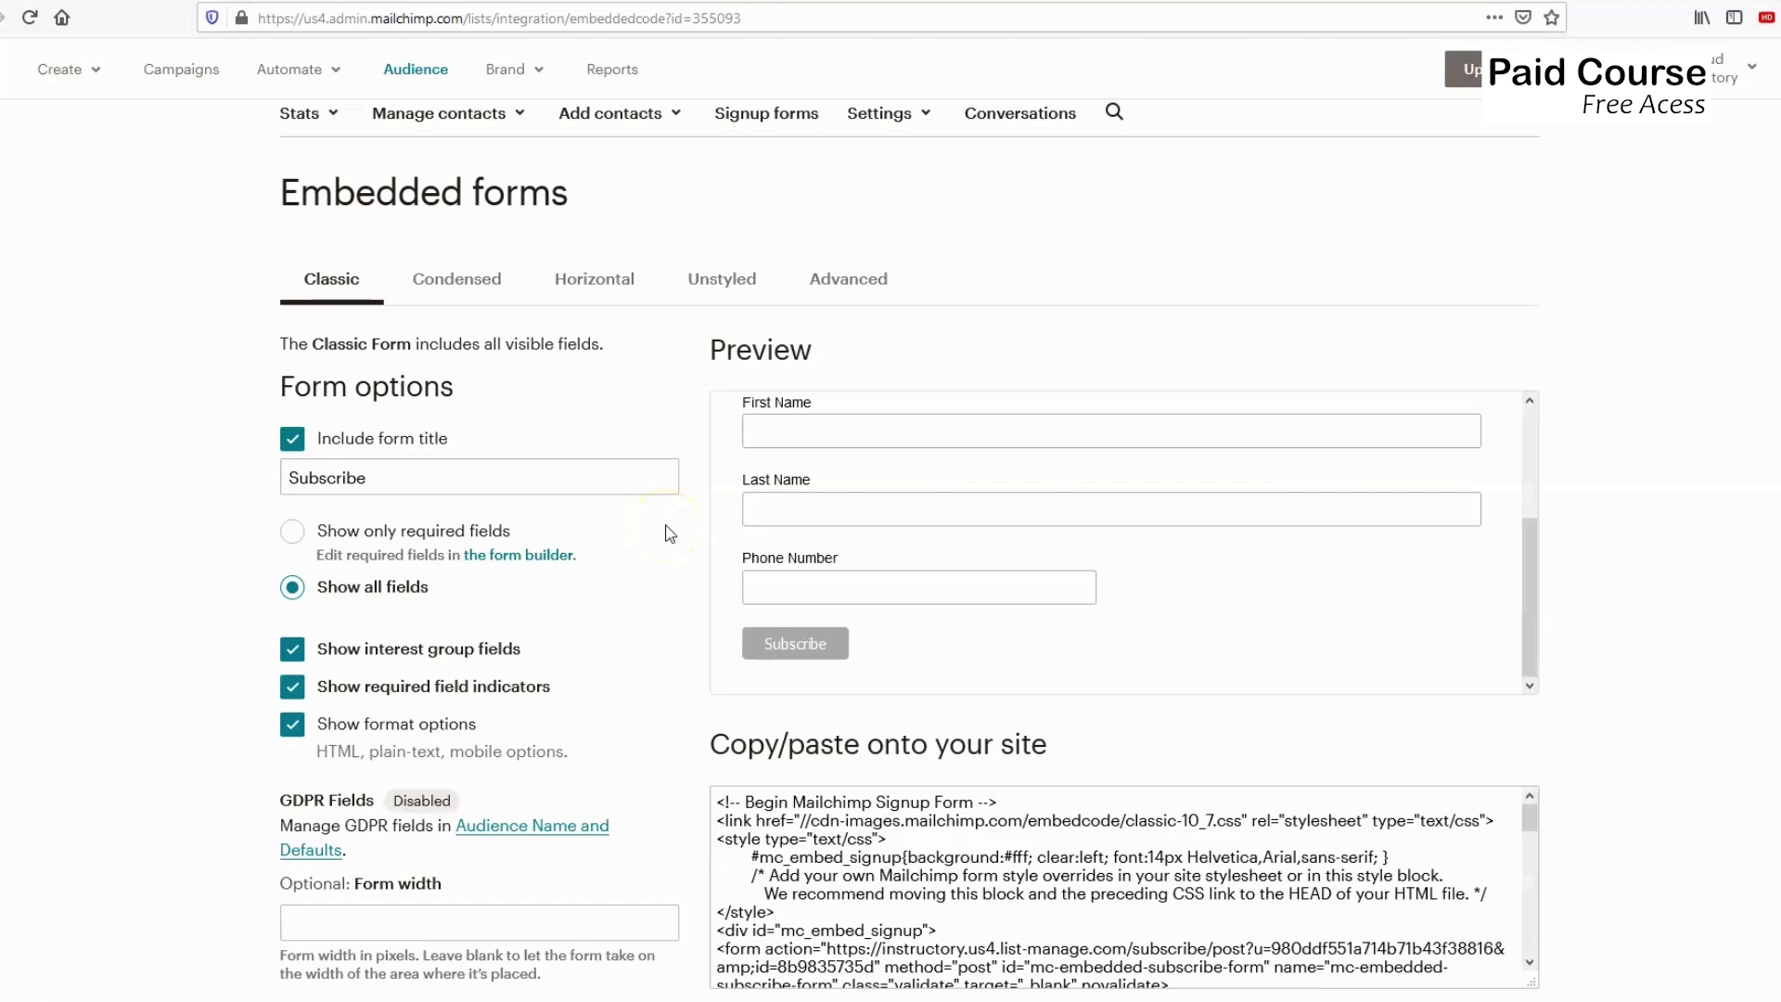
pyautogui.scroll(-3, 669, 533)
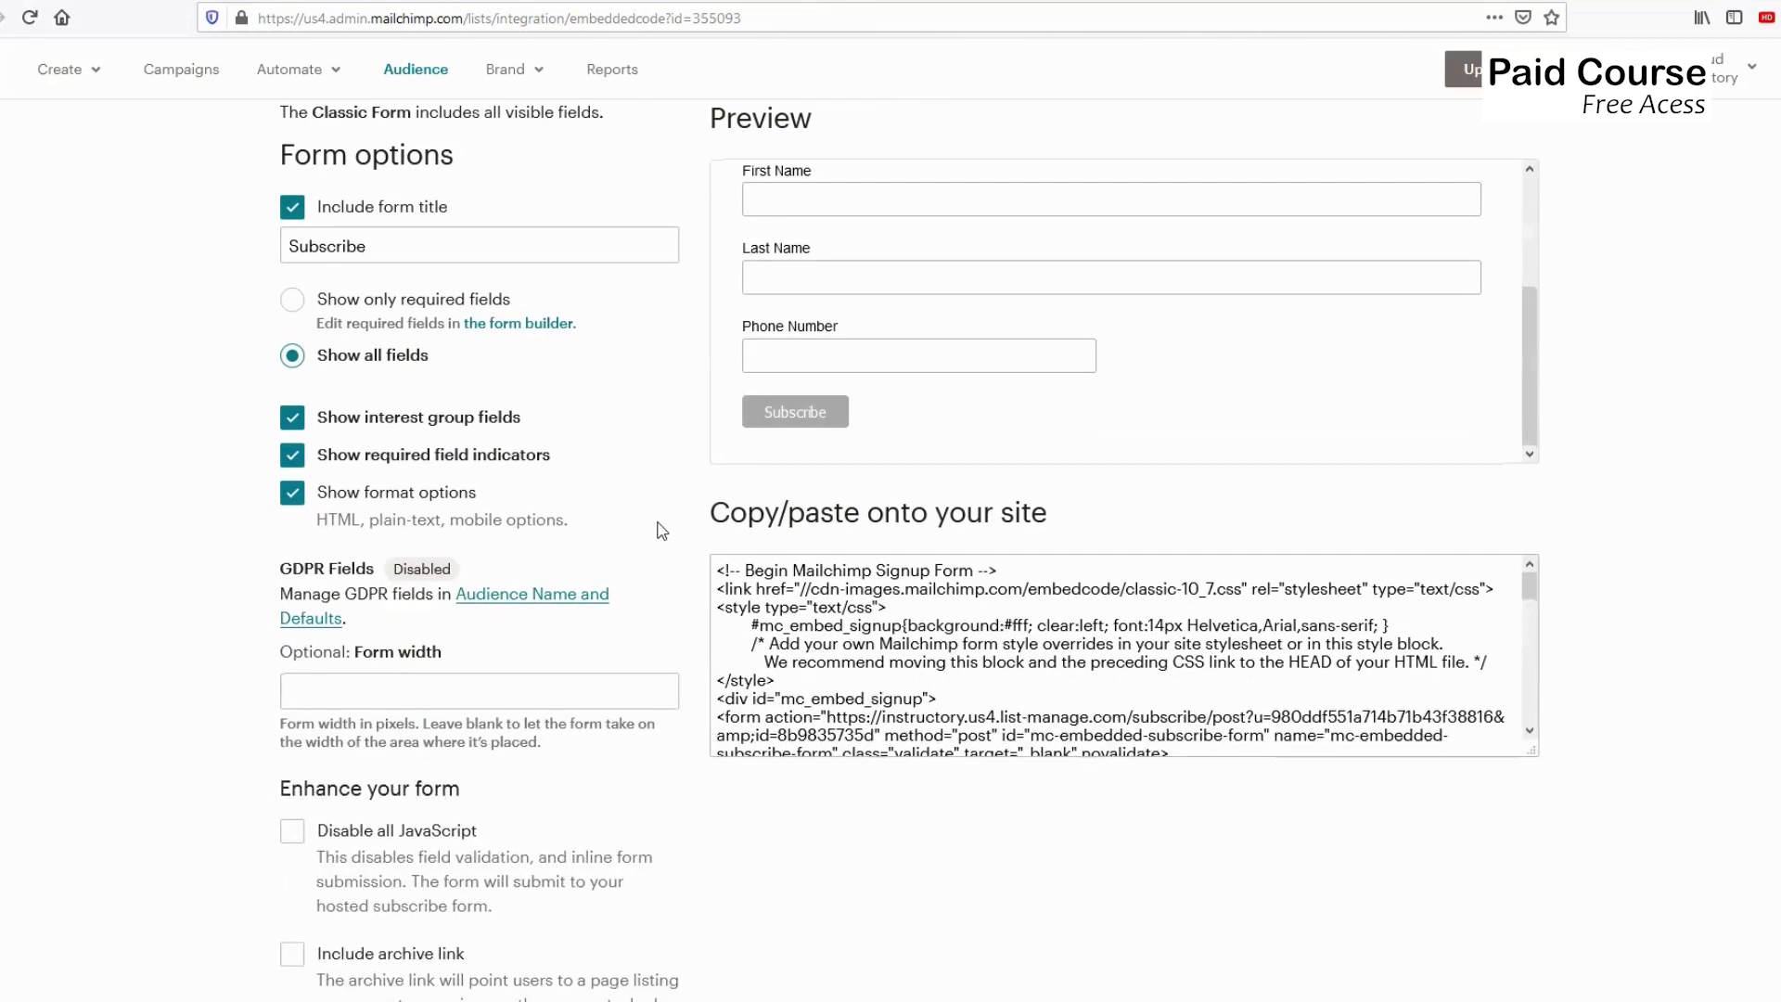
pyautogui.scroll(1, 660, 528)
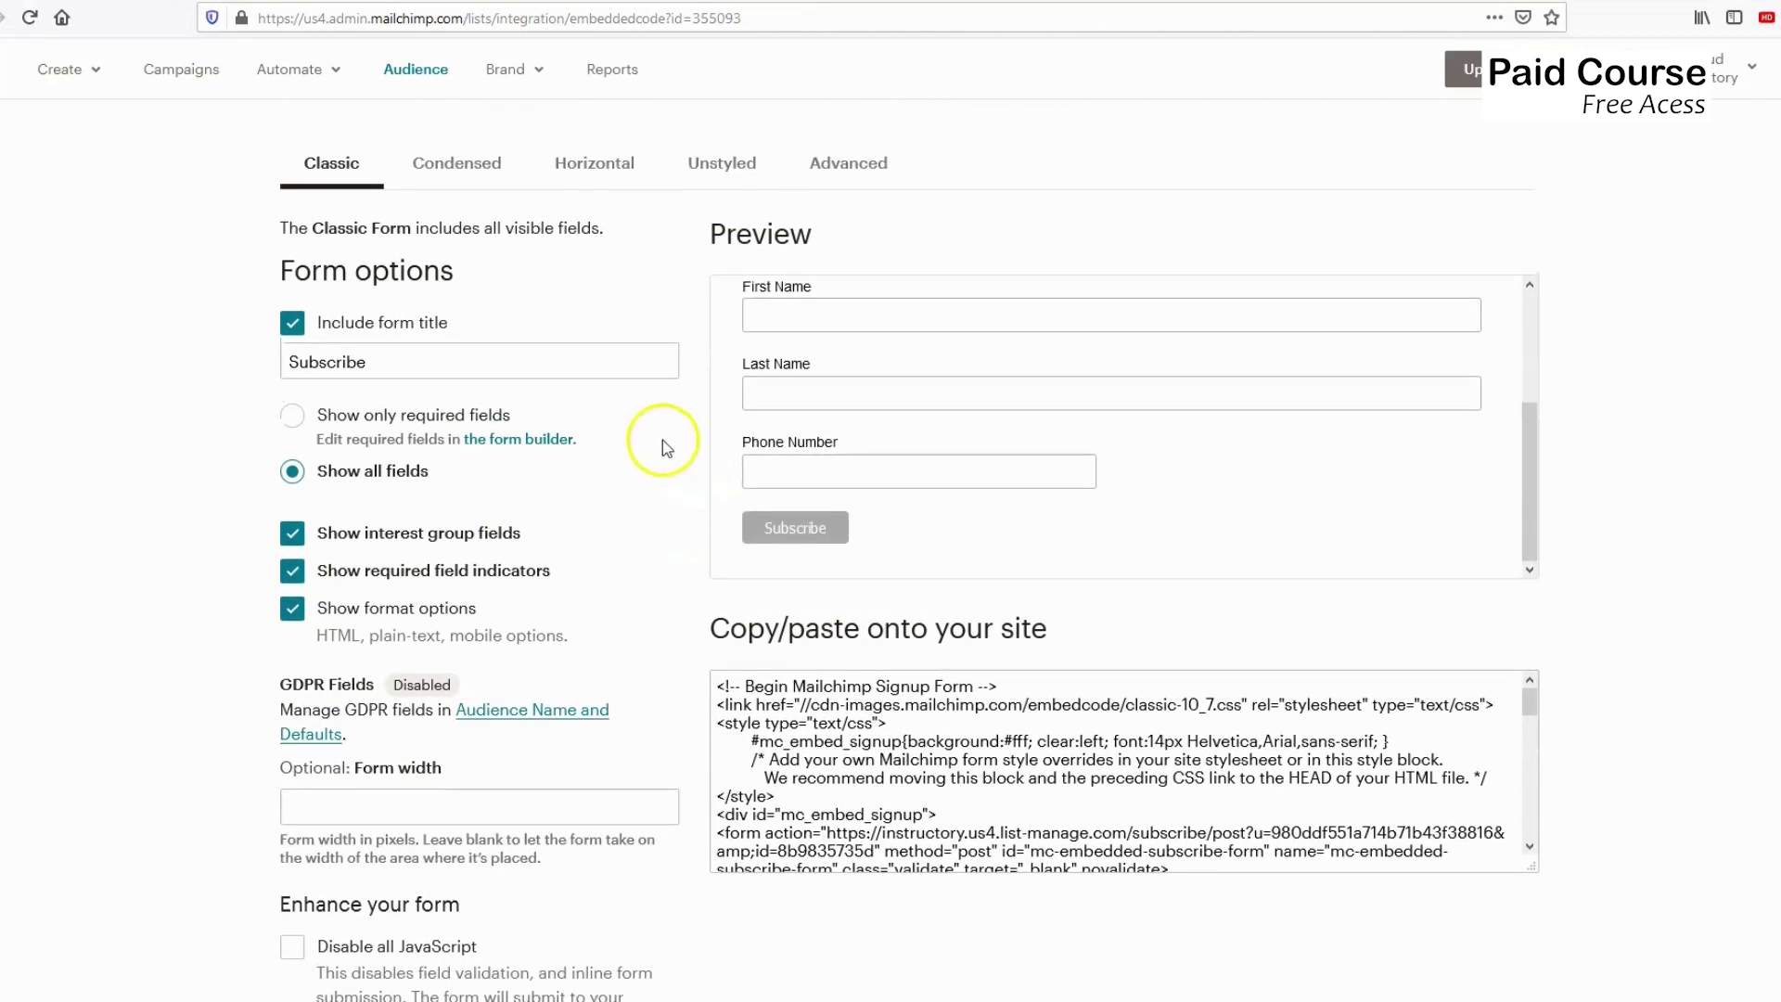
# Select the entire Classic embed code in the Copy/paste onto your site box.
pyautogui.click(826, 687)
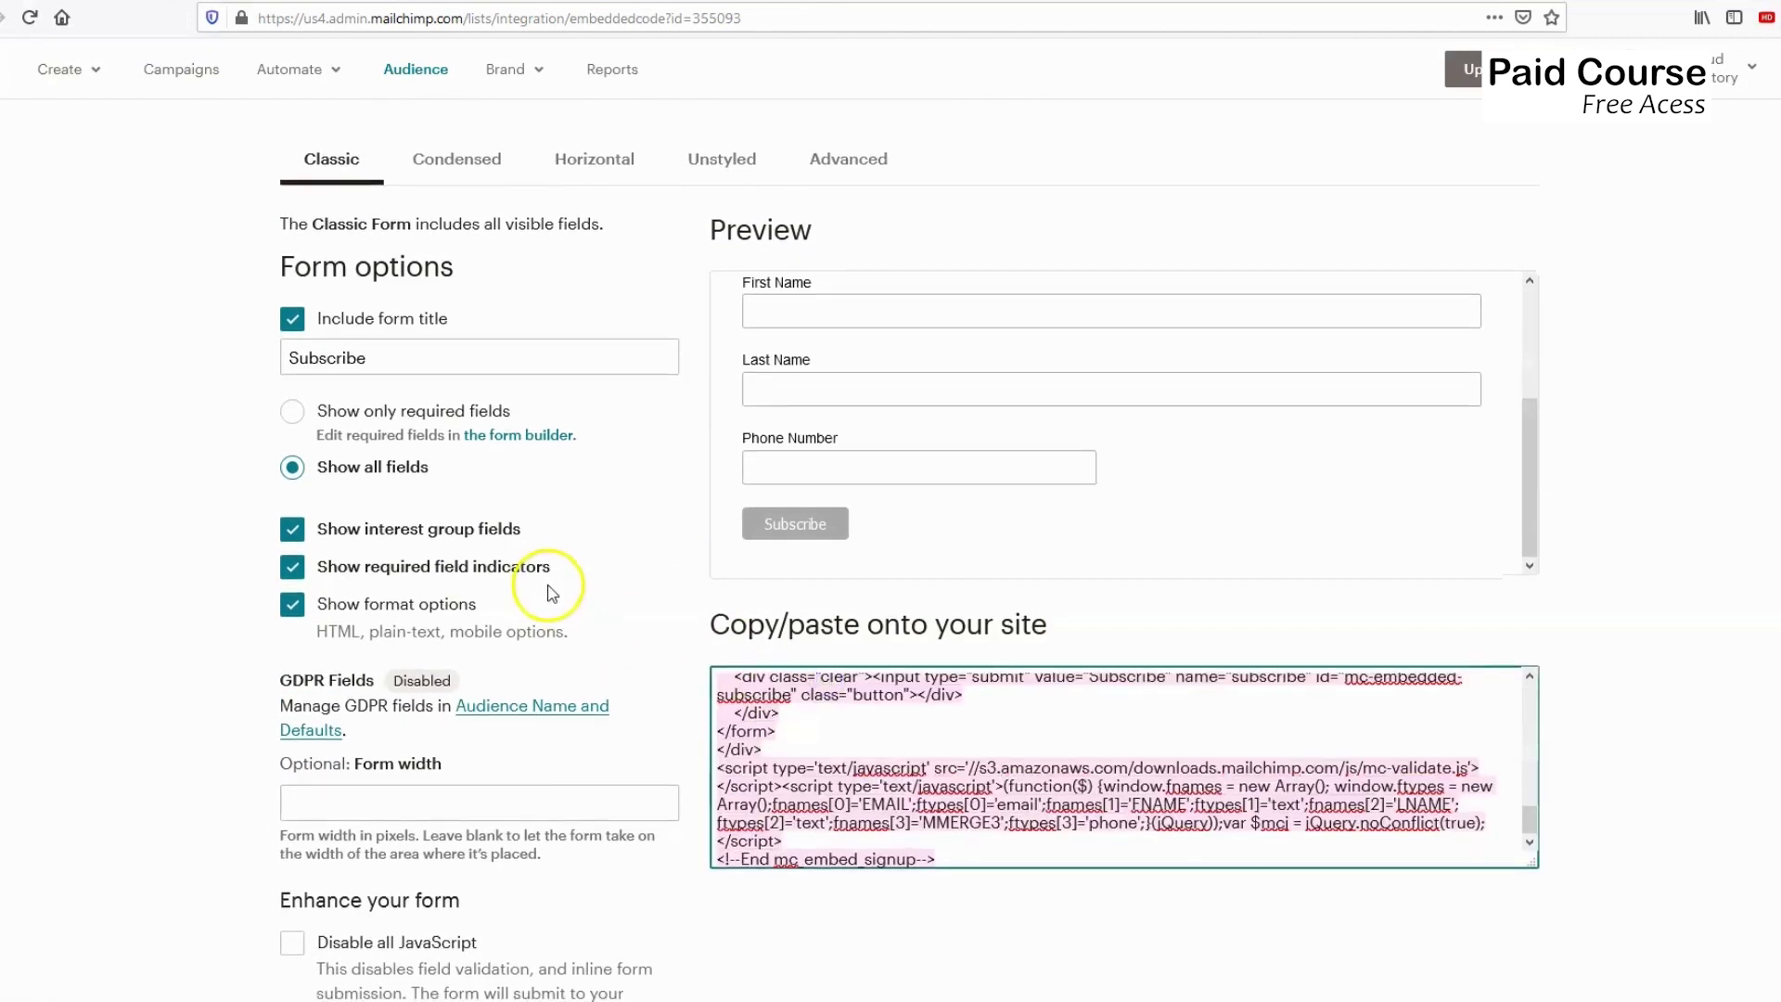
pyautogui.scroll(-1, 579, 586)
pyautogui.scroll(-1, 580, 583)
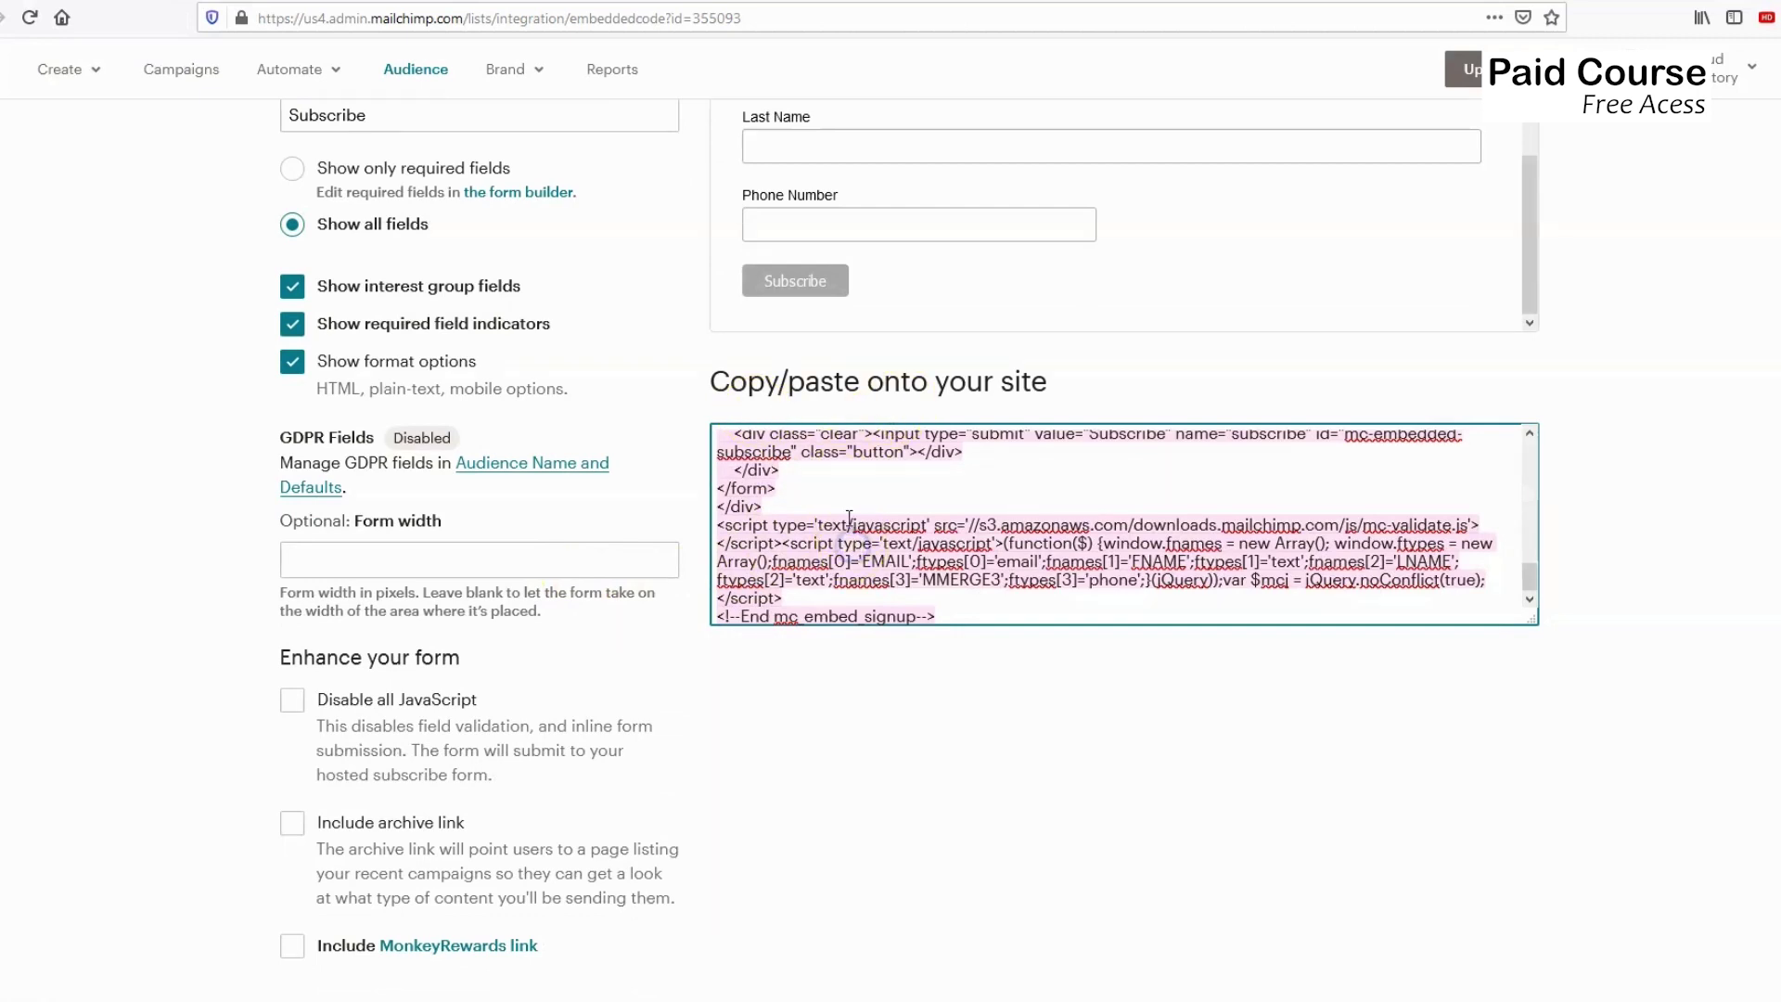
pyautogui.scroll(2, 819, 405)
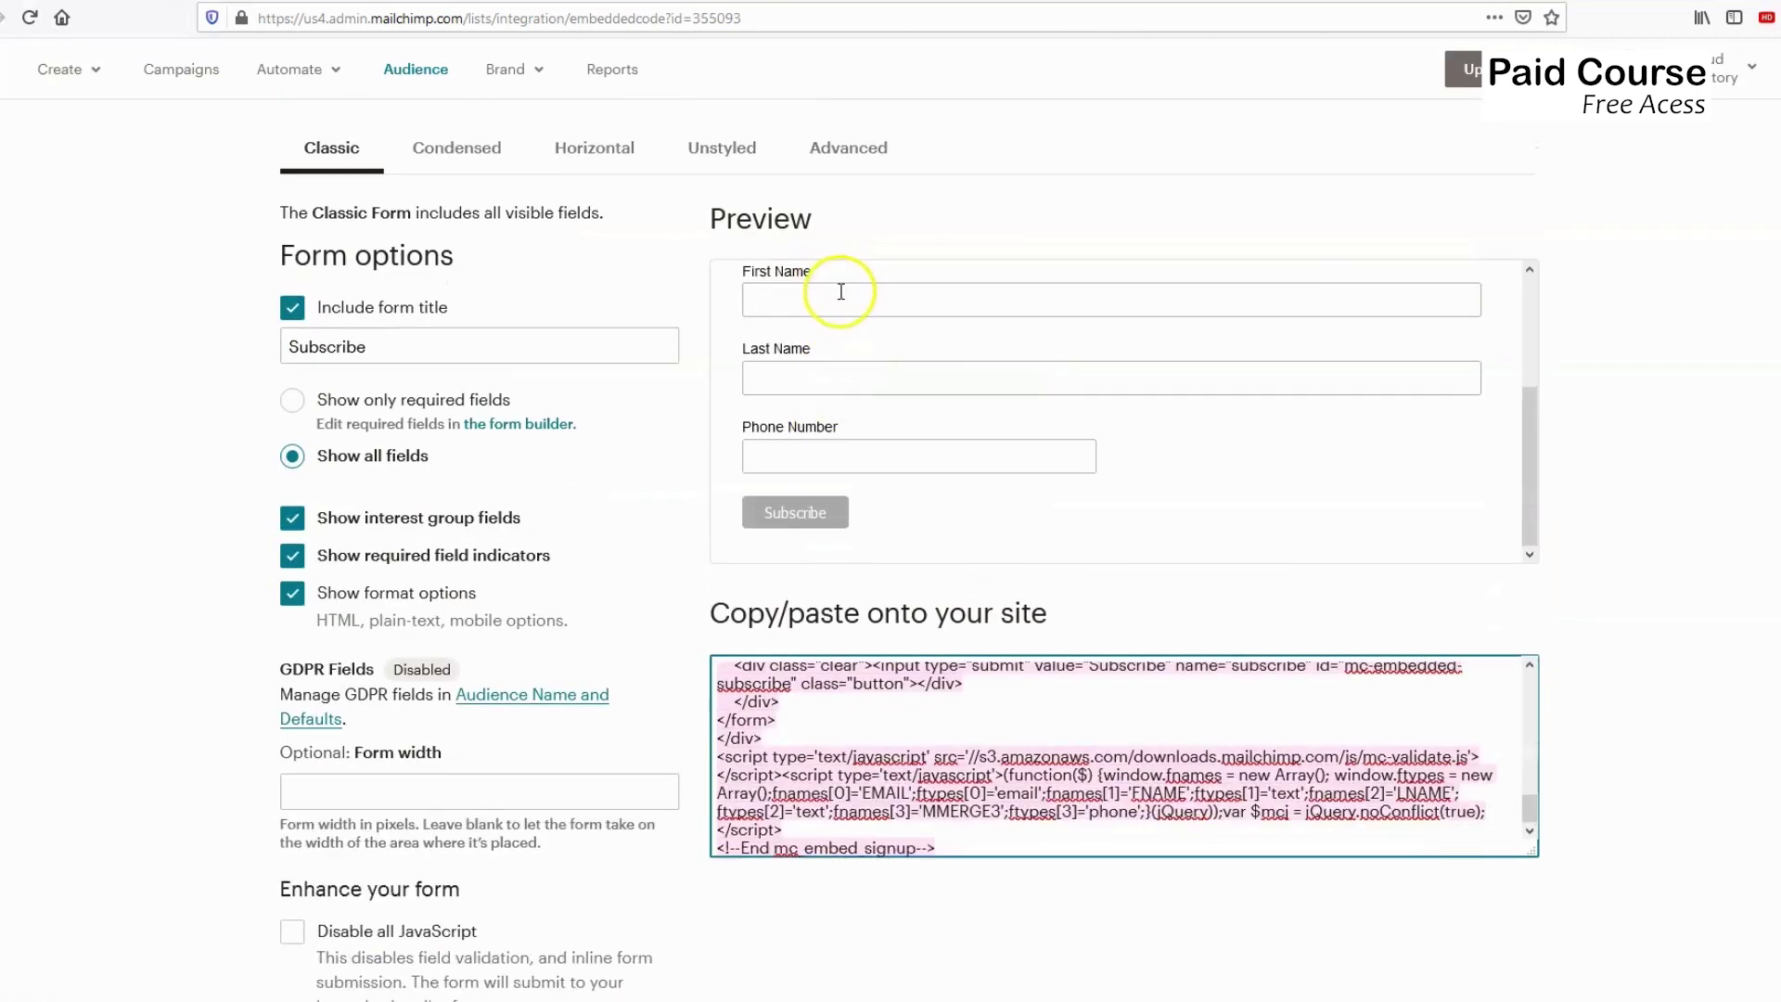
pyautogui.scroll(5, 841, 291)
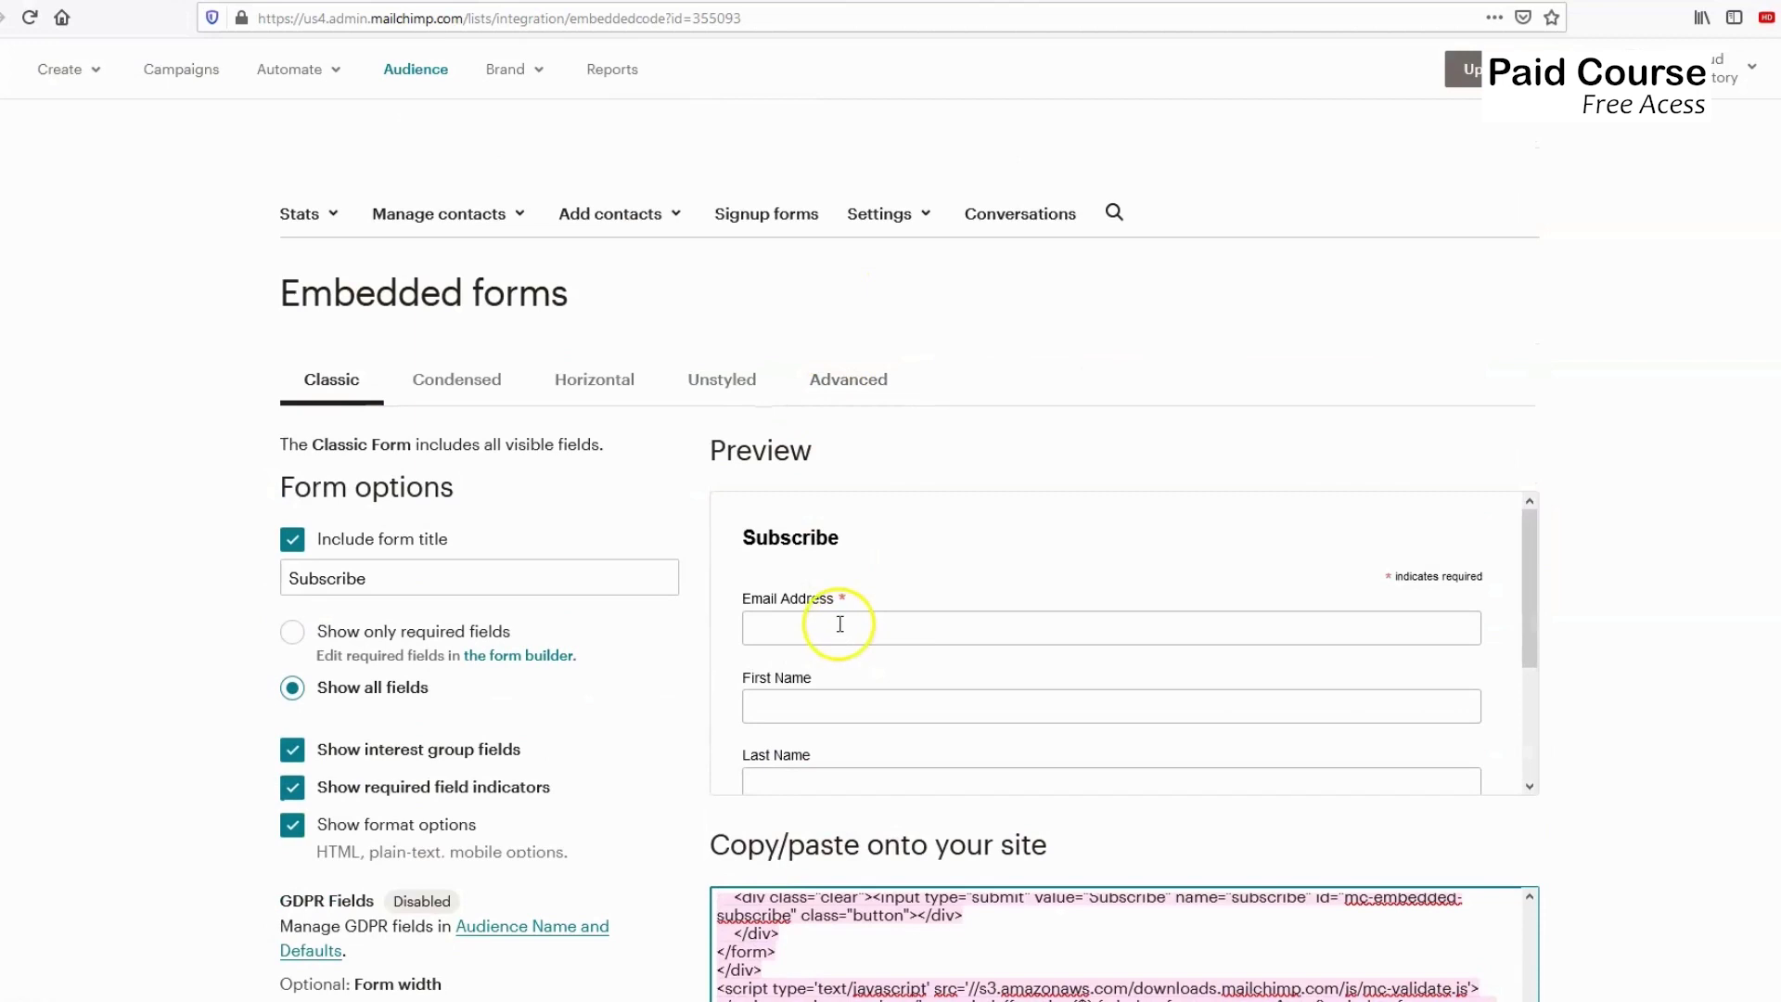
pyautogui.moveTo(1532, 564); pyautogui.dragTo(1525, 678)
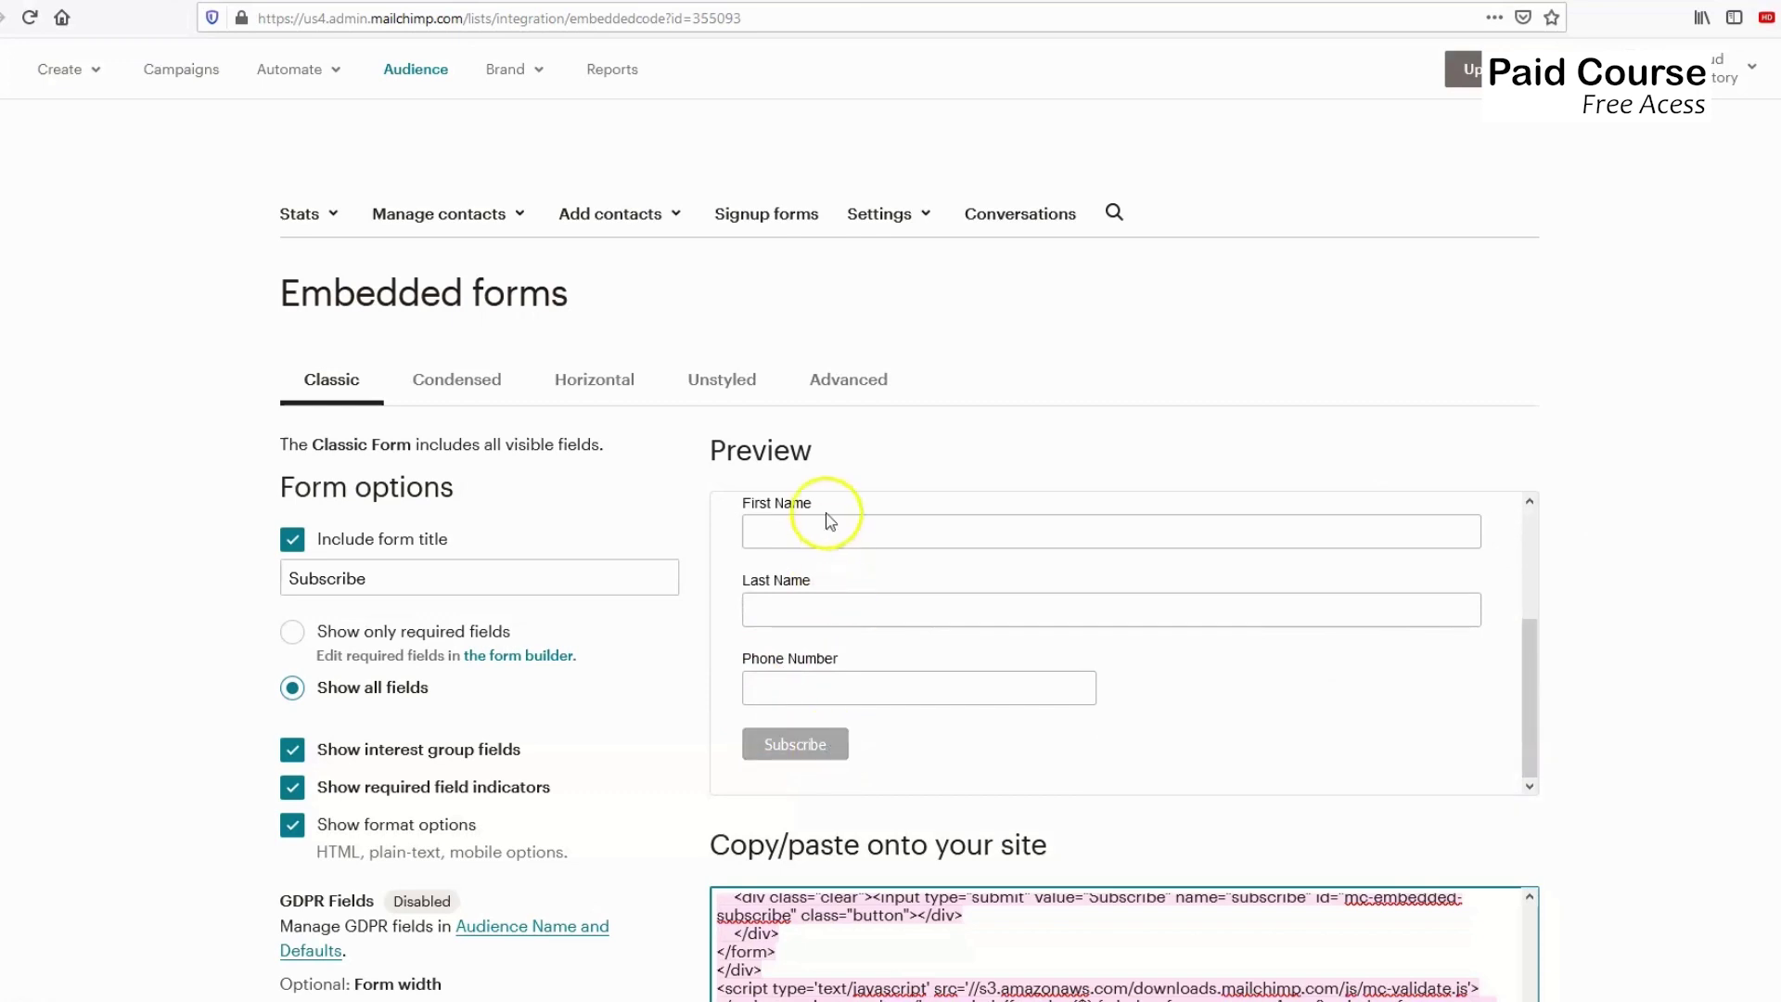
pyautogui.scroll(3, 854, 598)
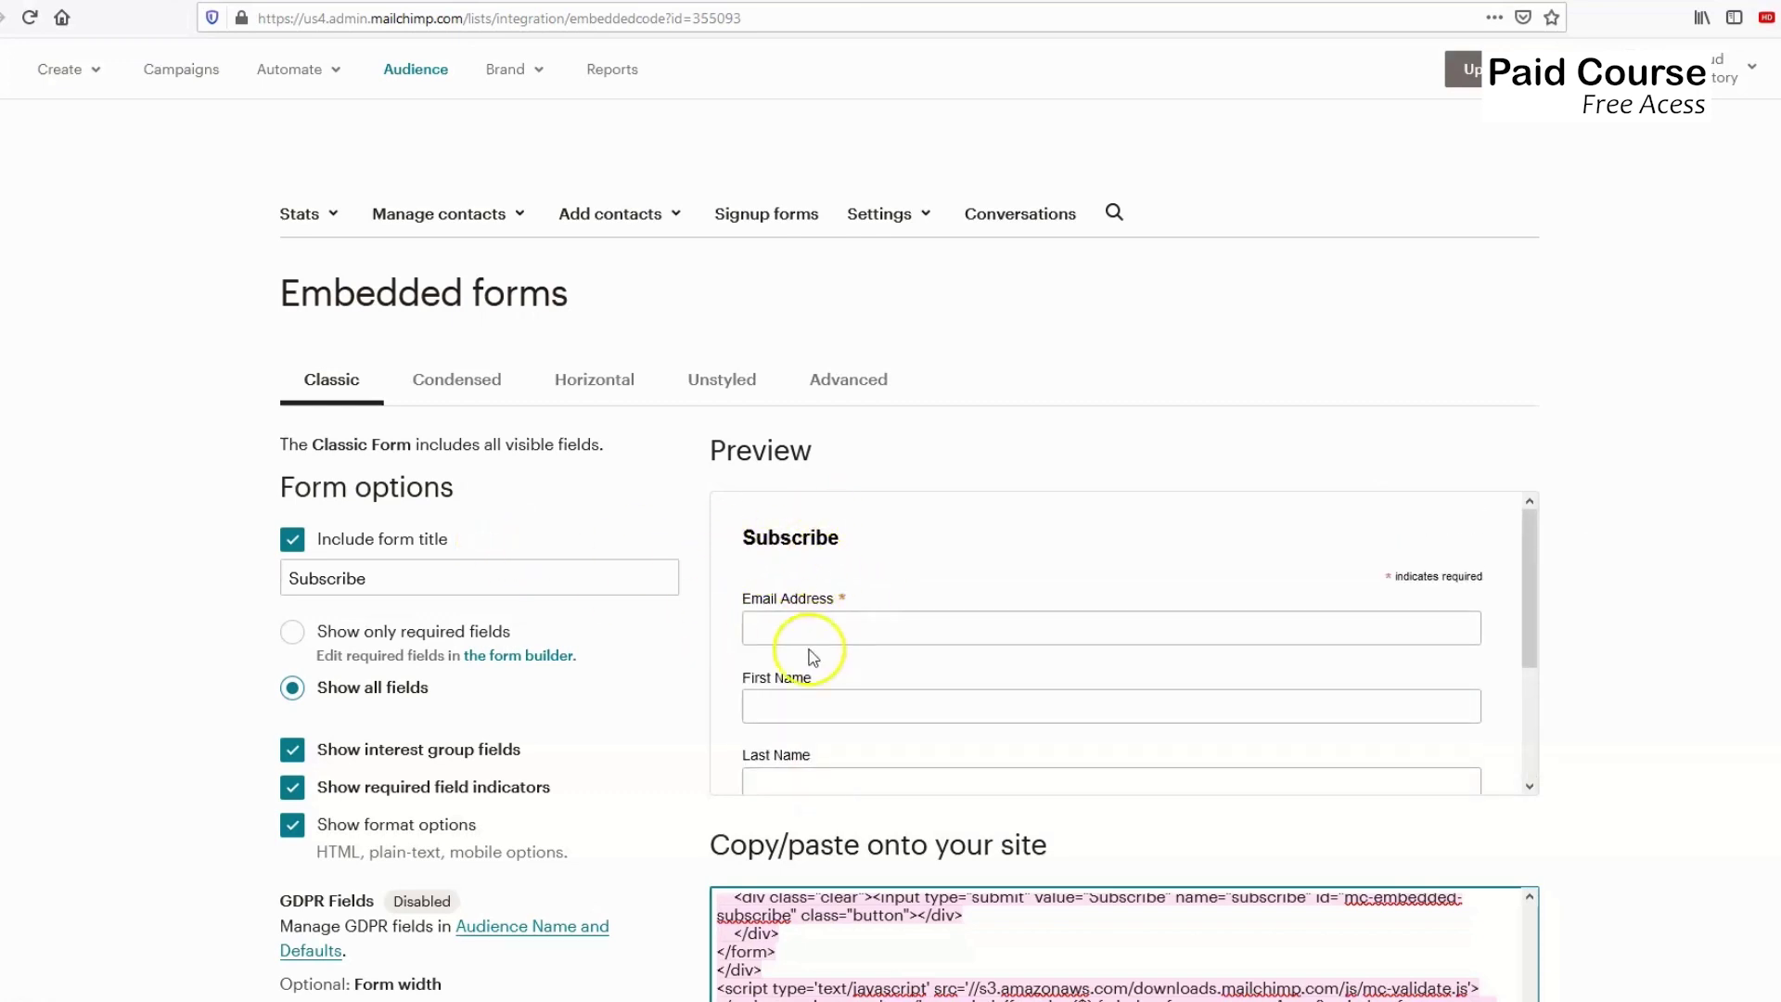
pyautogui.scroll(-3, 834, 622)
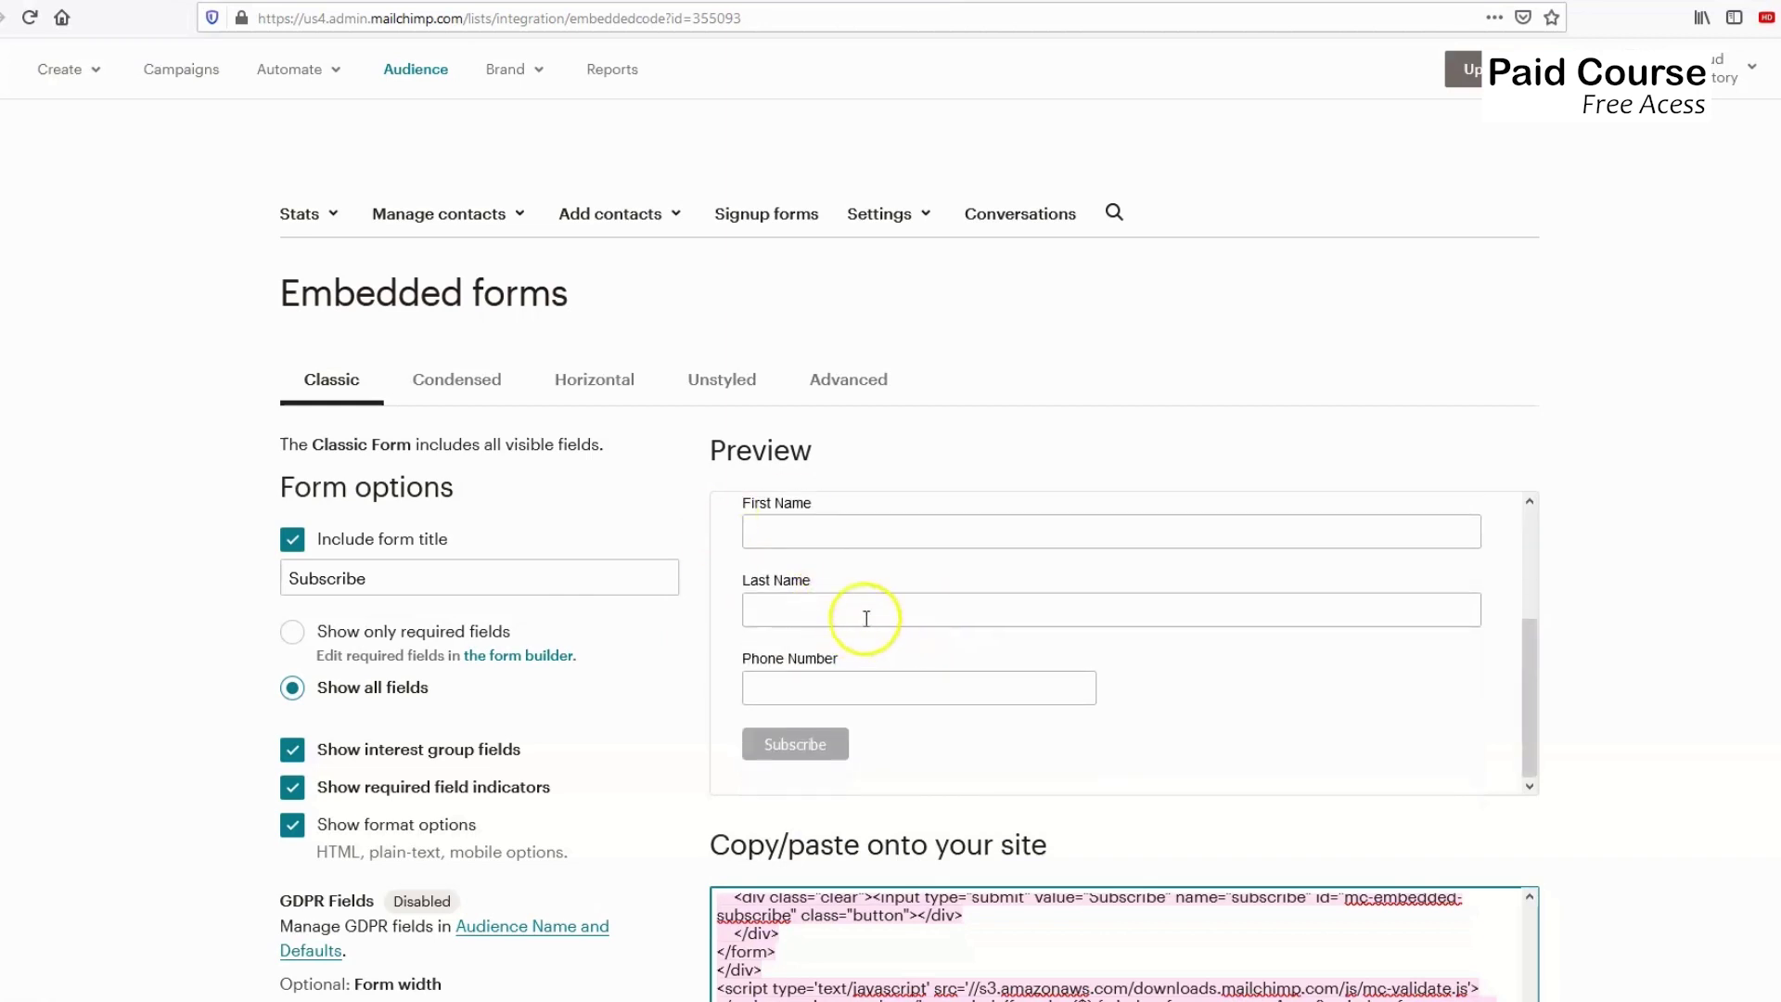
pyautogui.scroll(-2, 512, 443)
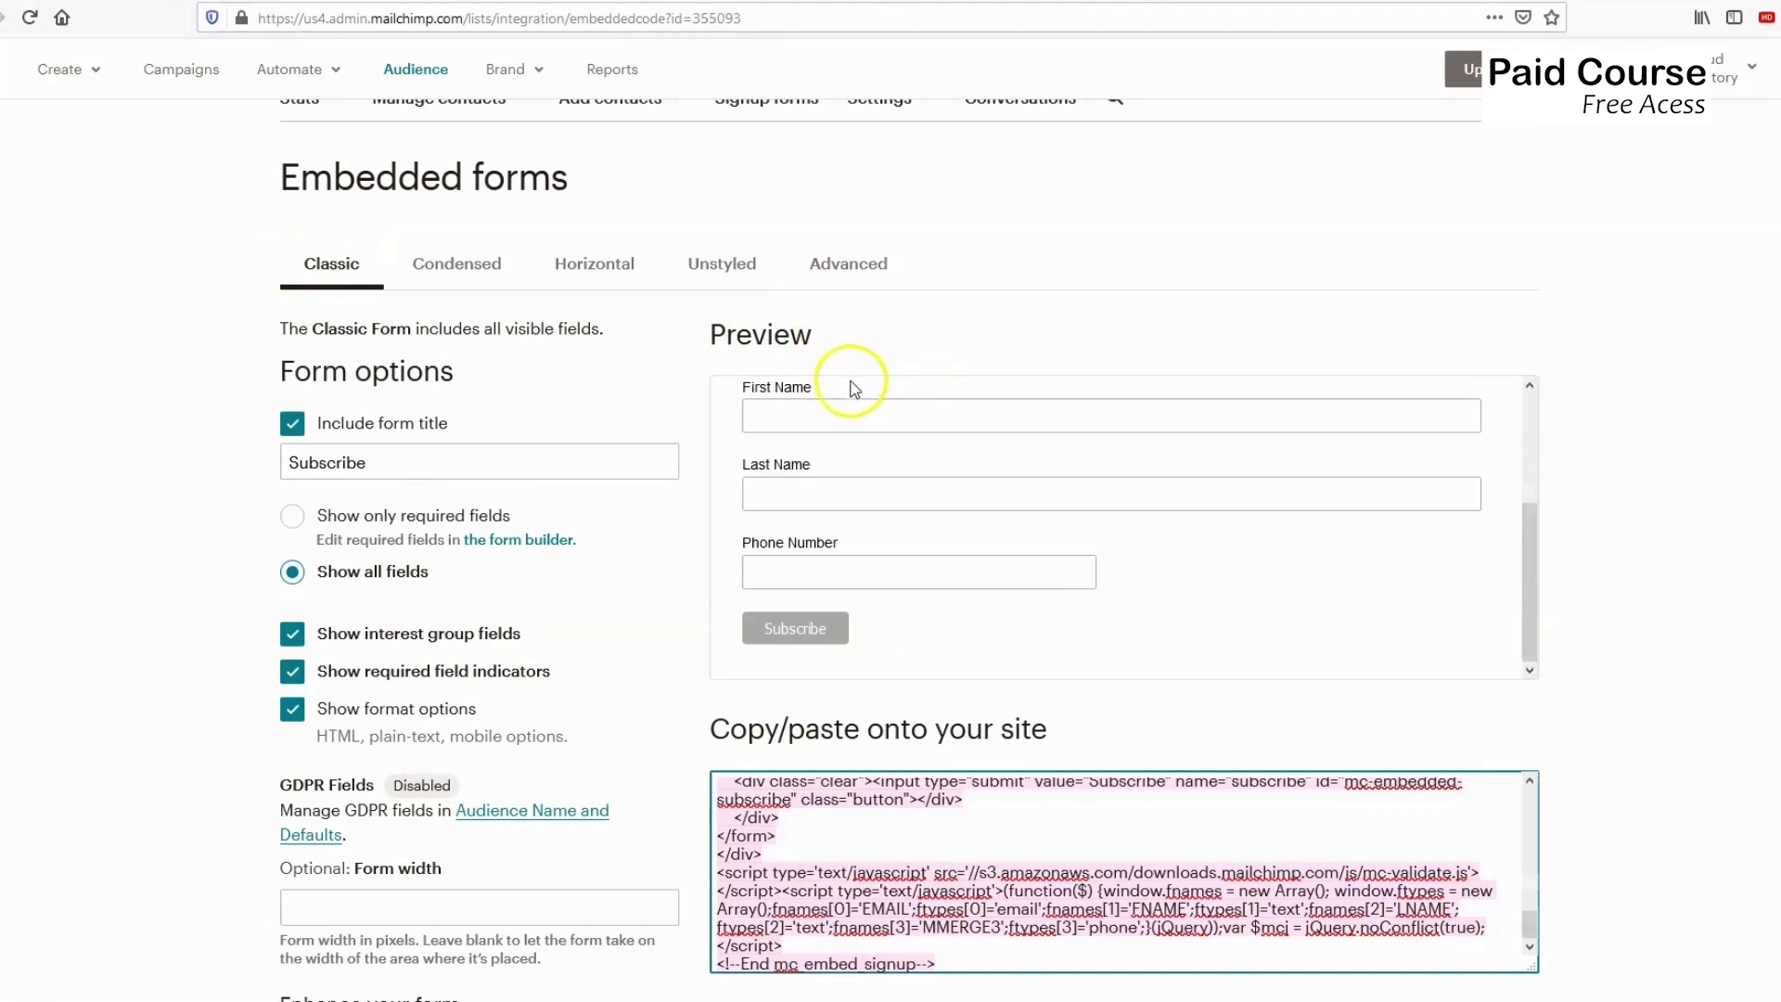
pyautogui.scroll(3, 927, 446)
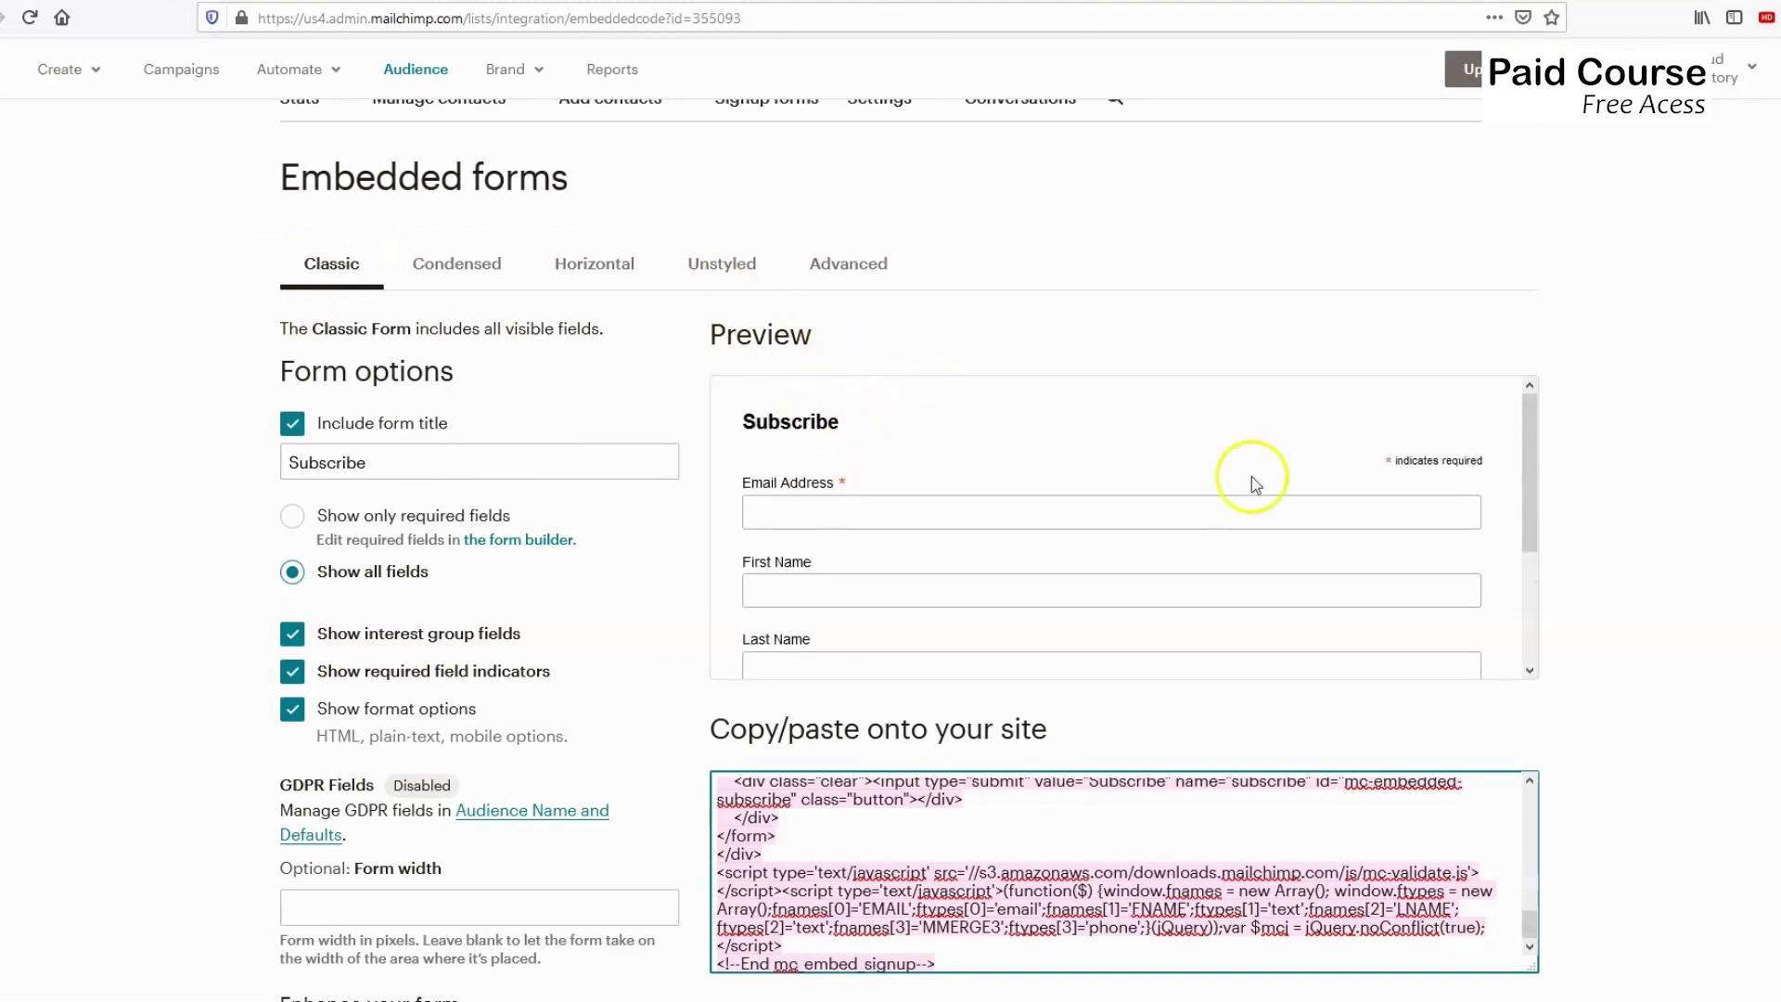
pyautogui.scroll(-3, 1026, 568)
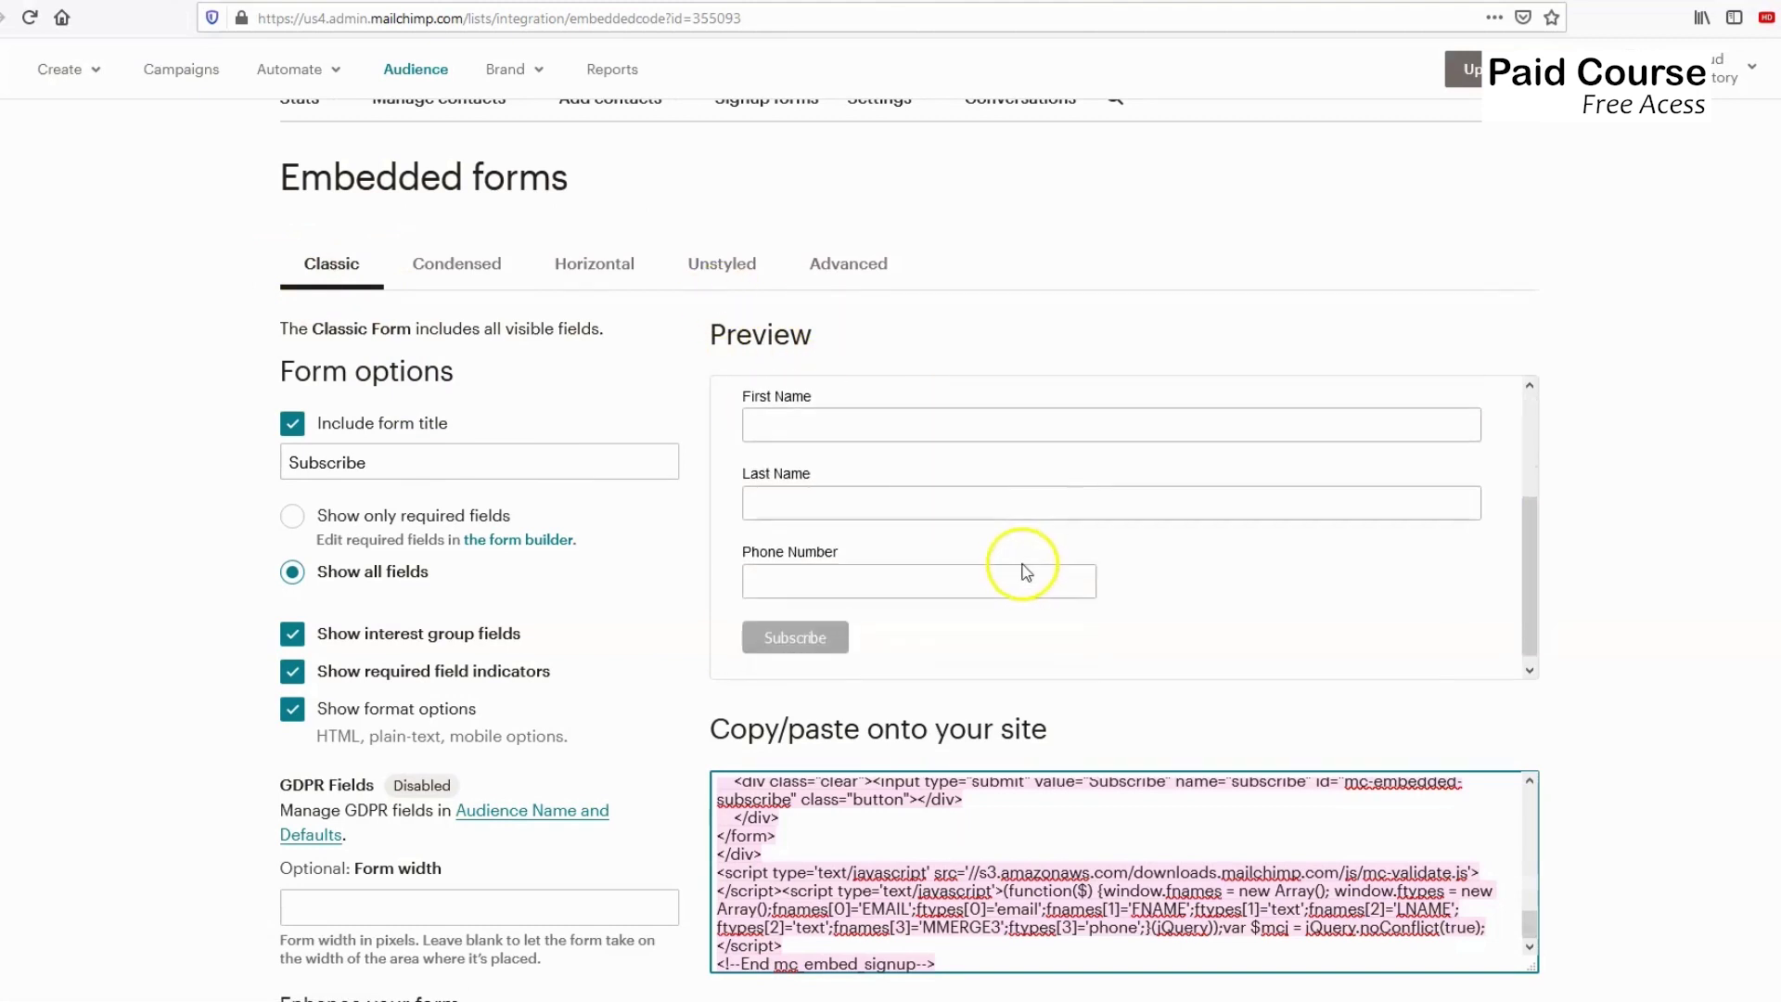
pyautogui.scroll(-3, 1561, 515)
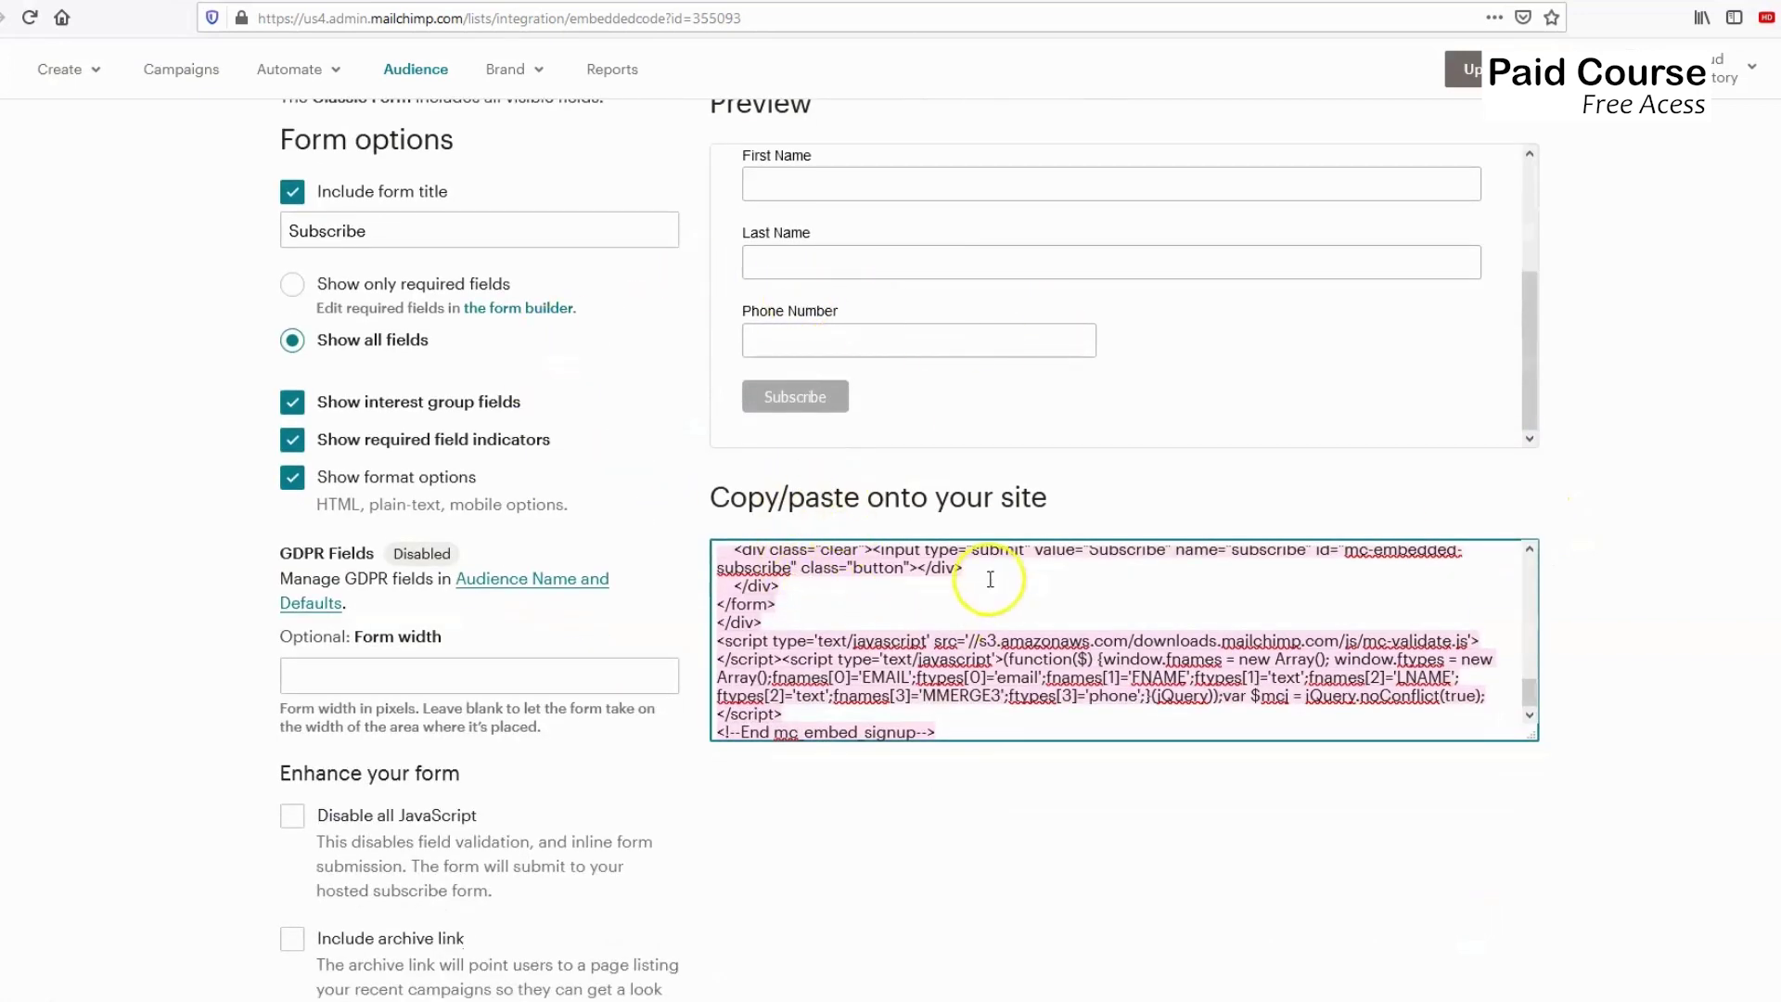
pyautogui.scroll(5, 807, 594)
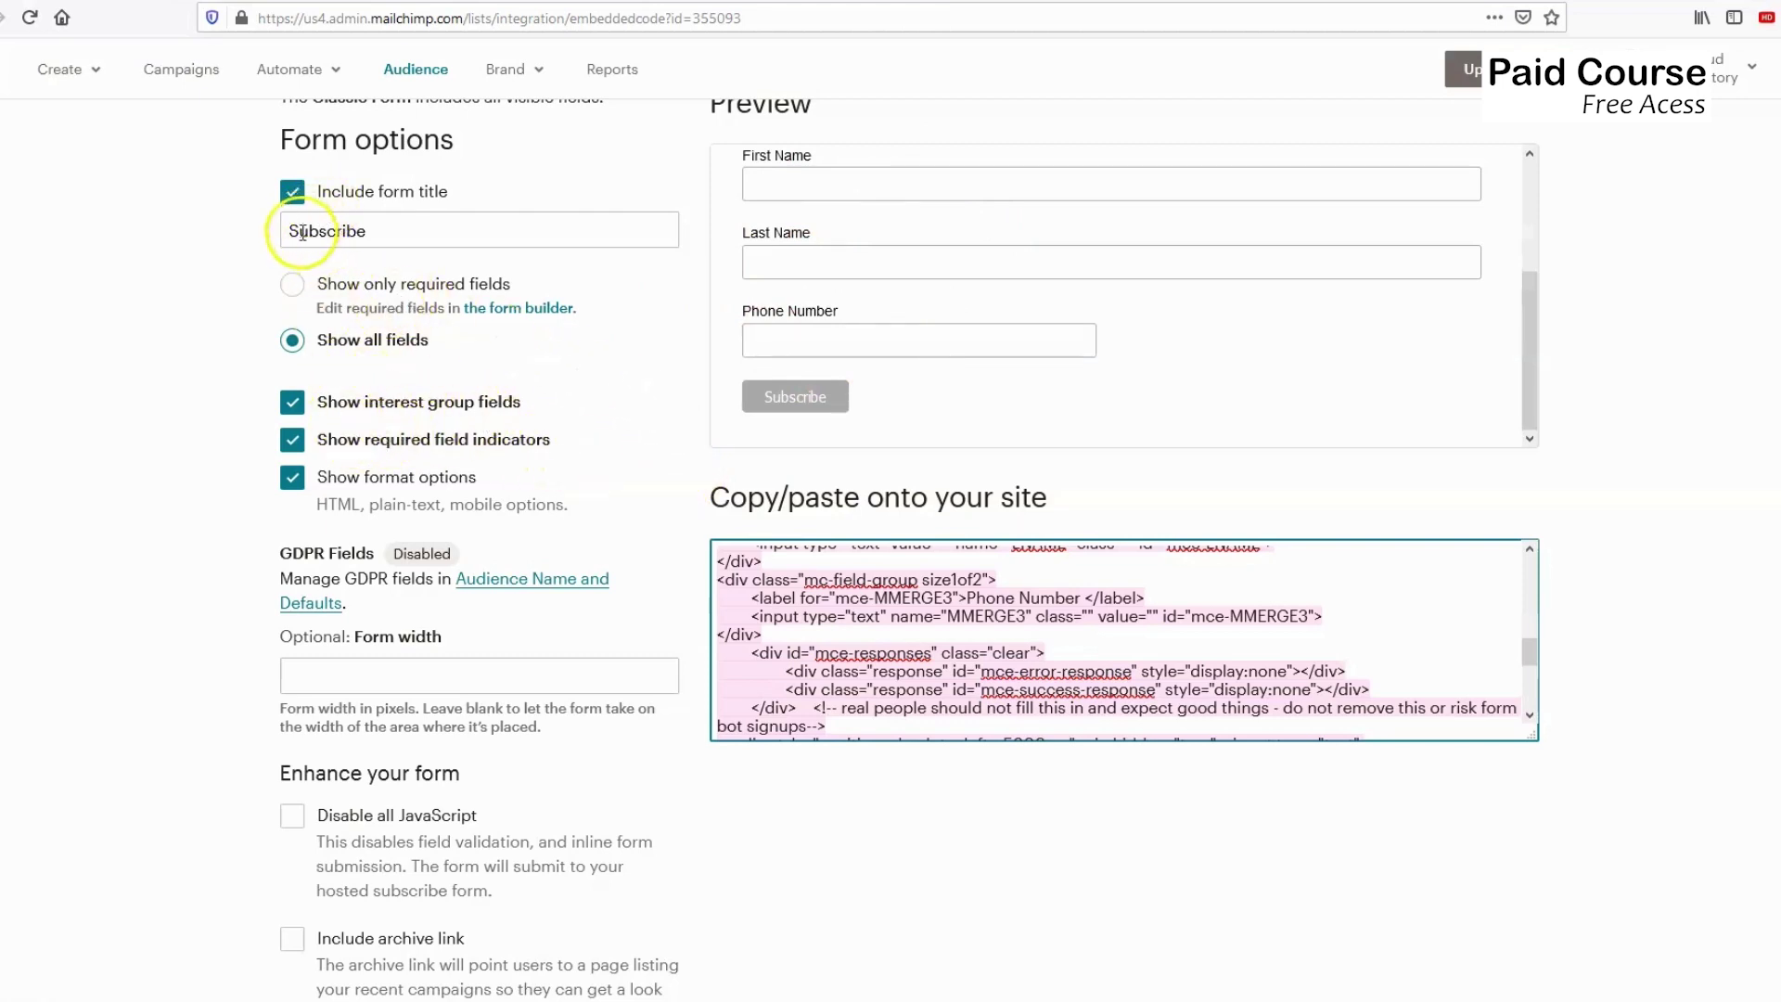
pyautogui.scroll(1, 501, 369)
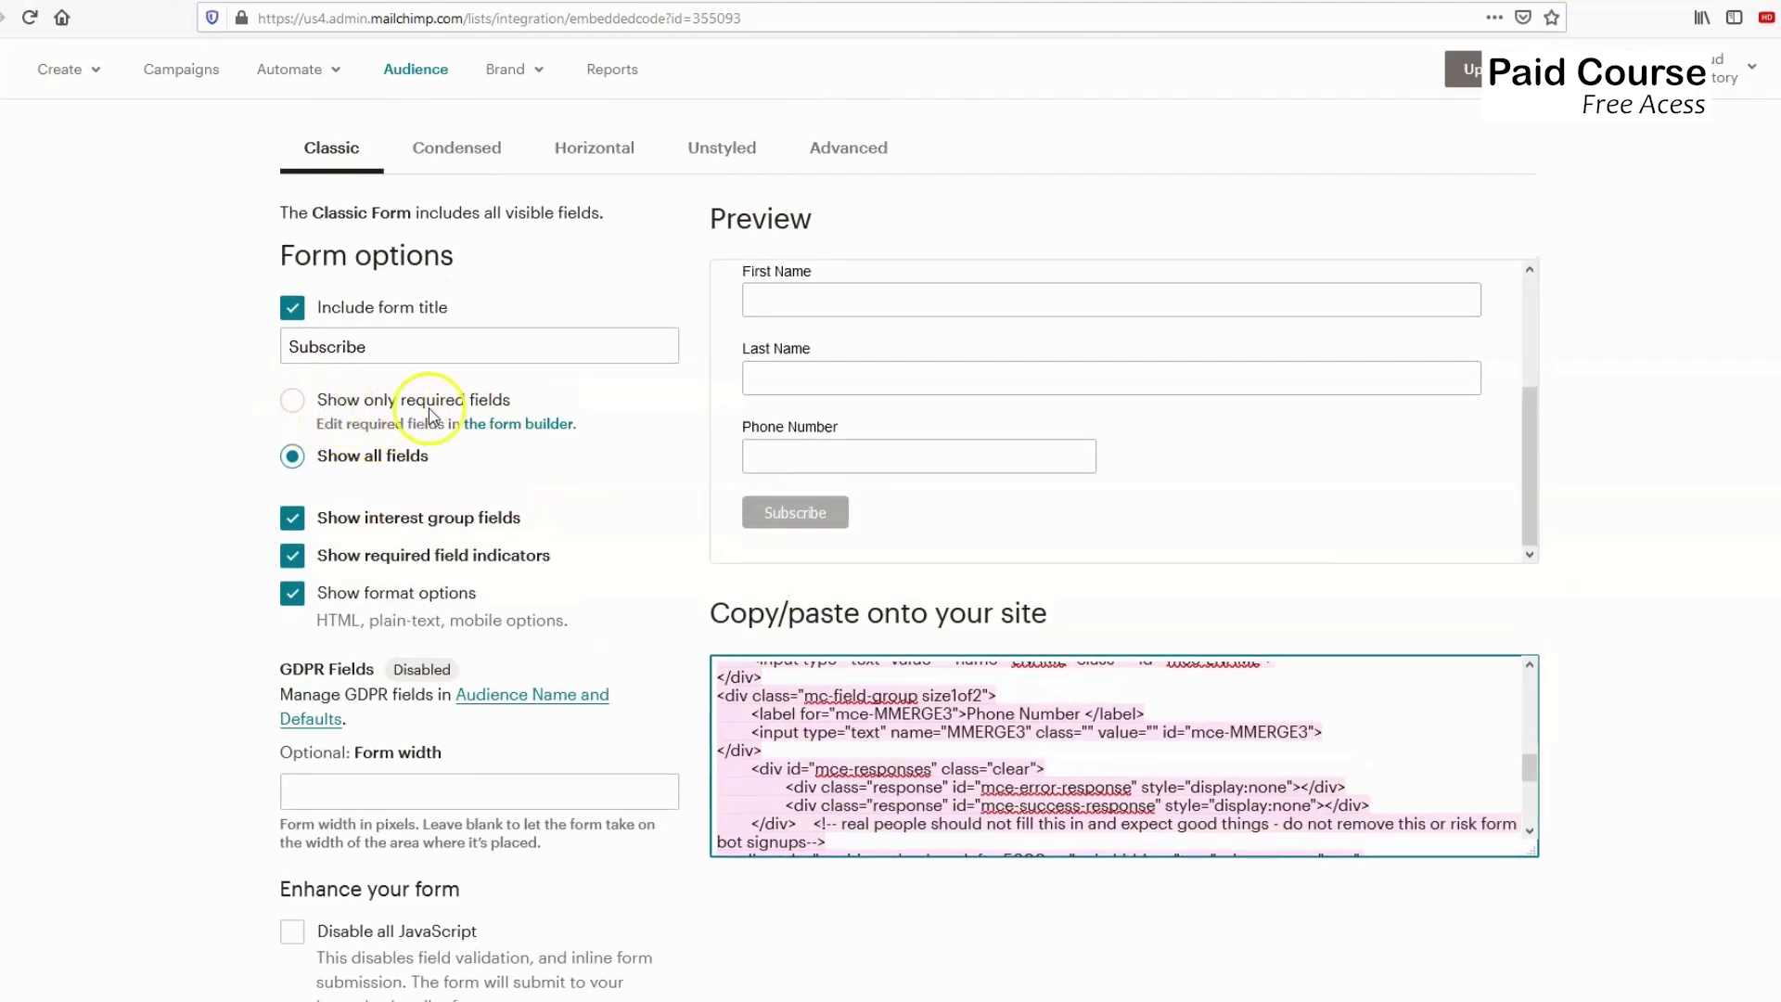
# Try the required-fields-only option, revert to showing all fields, and reselect the embed code.
pyautogui.click(293, 402)
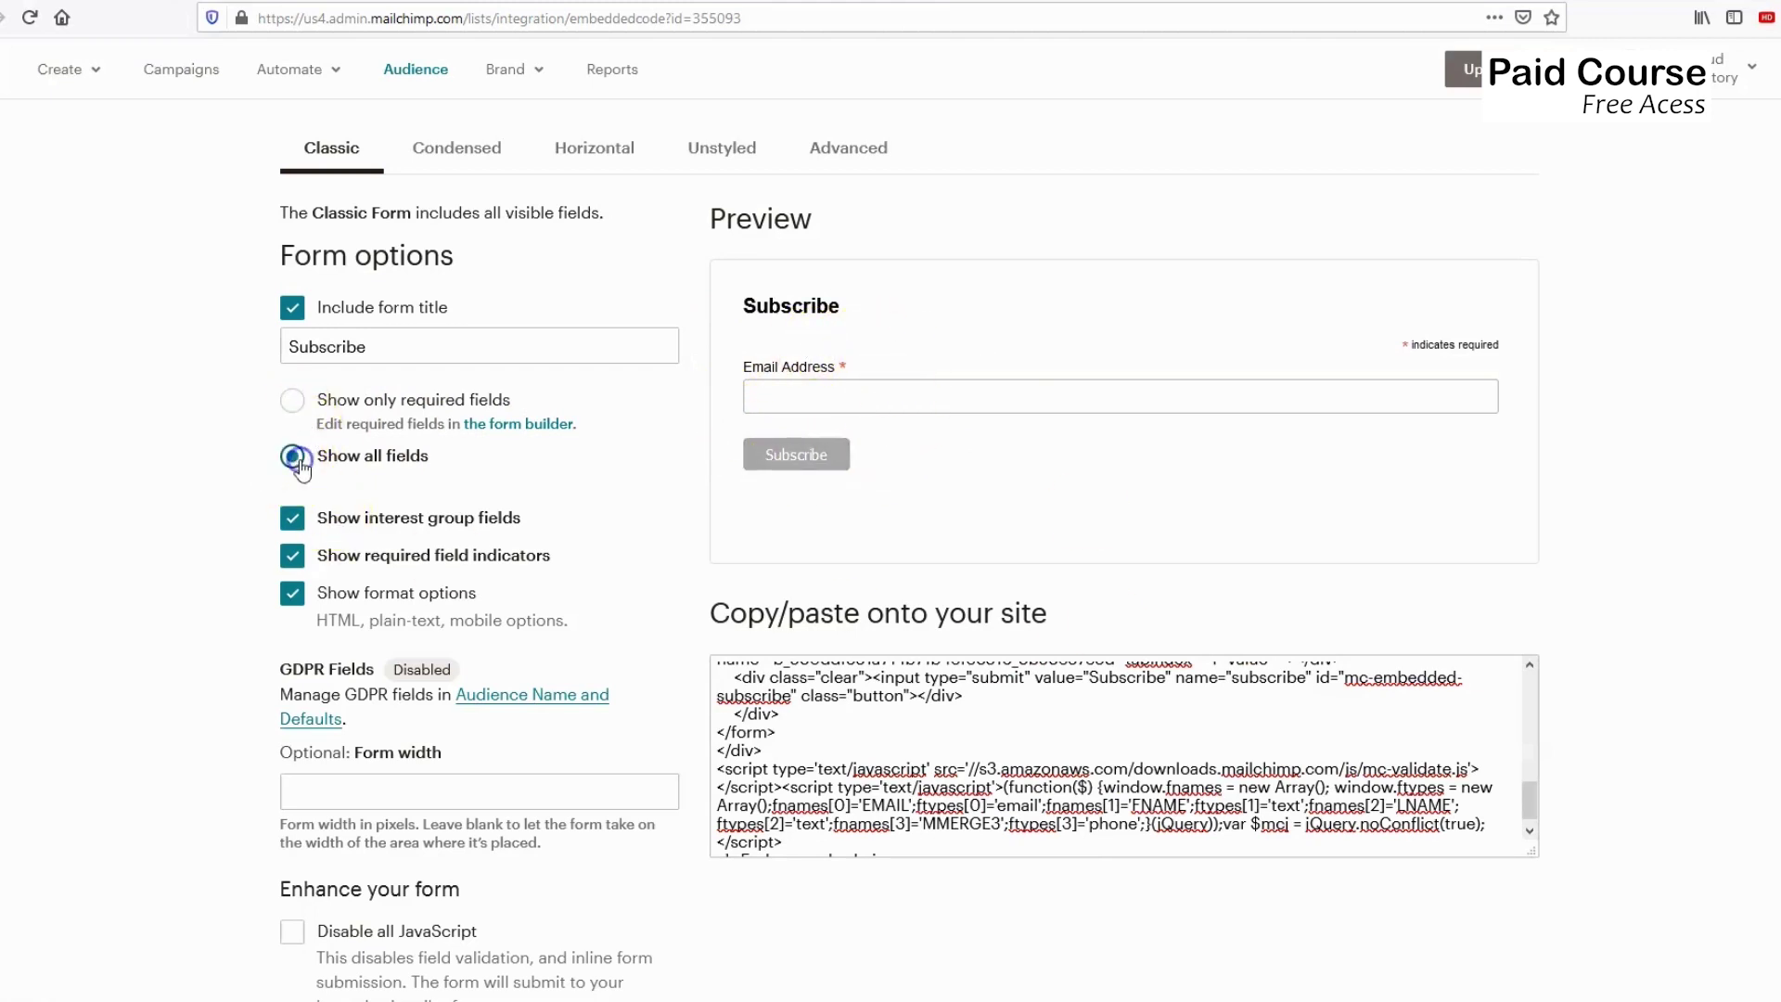
pyautogui.click(295, 457)
pyautogui.scroll(-3, 831, 449)
pyautogui.scroll(-3, 334, 668)
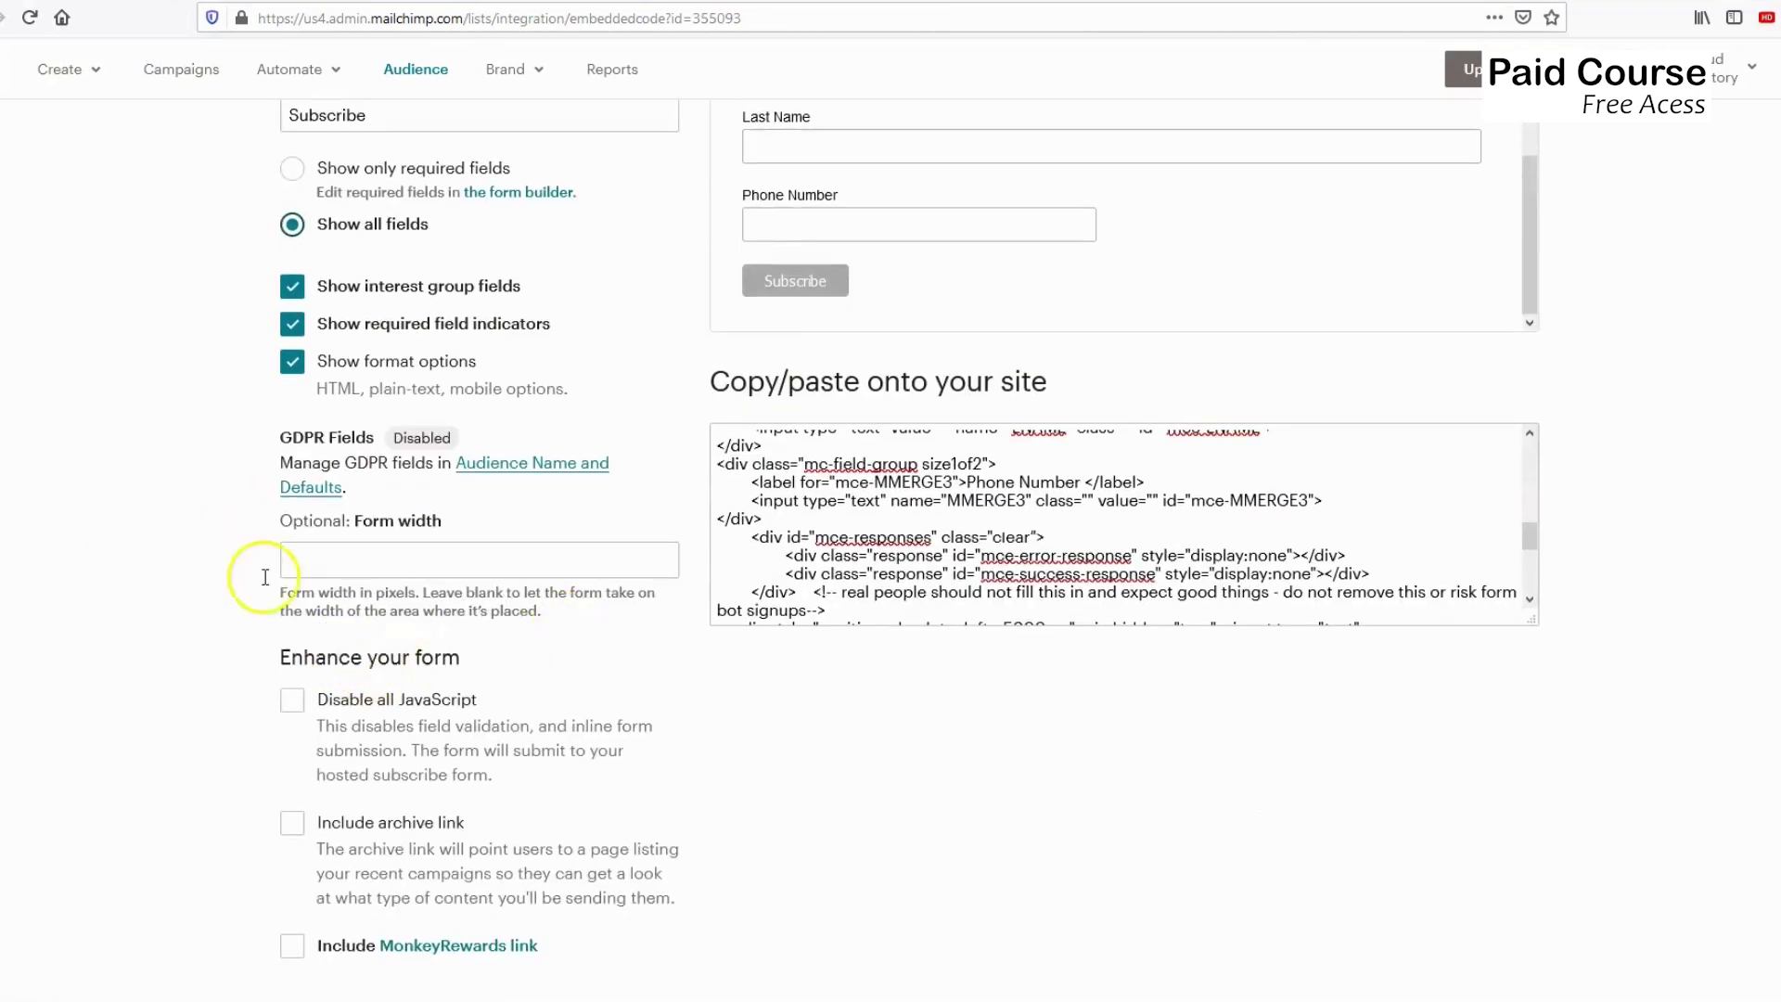
pyautogui.click(875, 516)
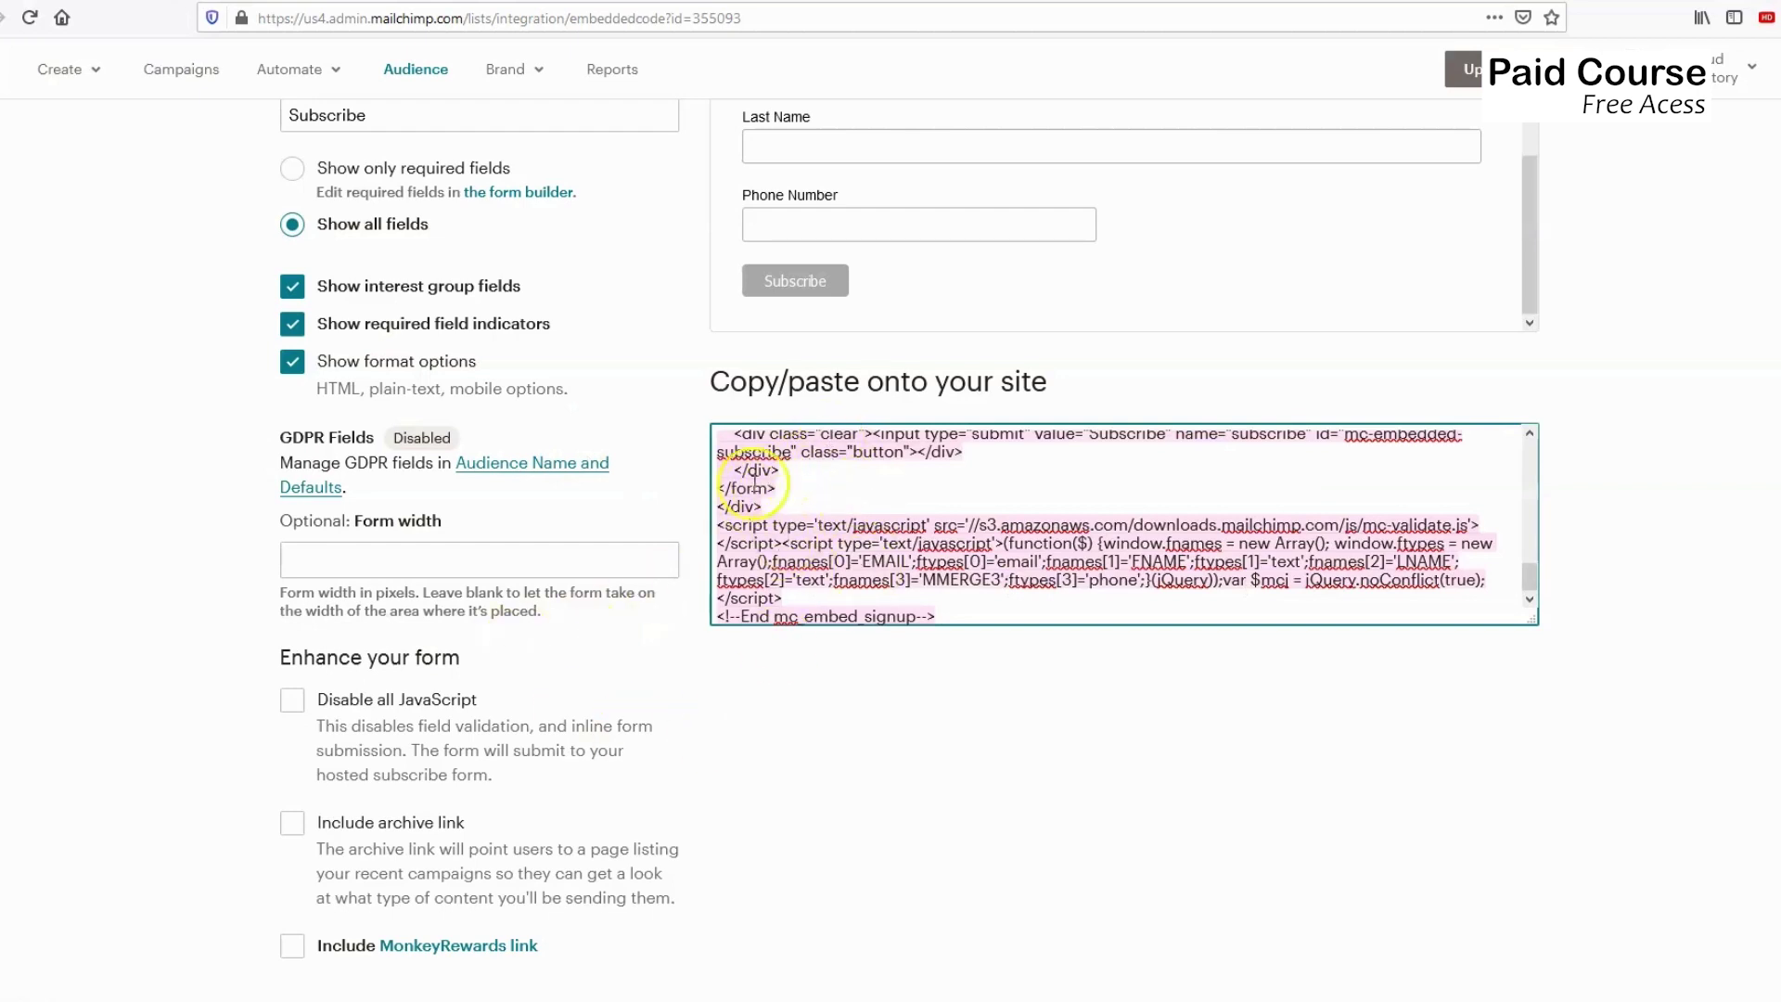
# Tick Disable all JavaScript and reselect the updated embed code.
pyautogui.click(297, 710)
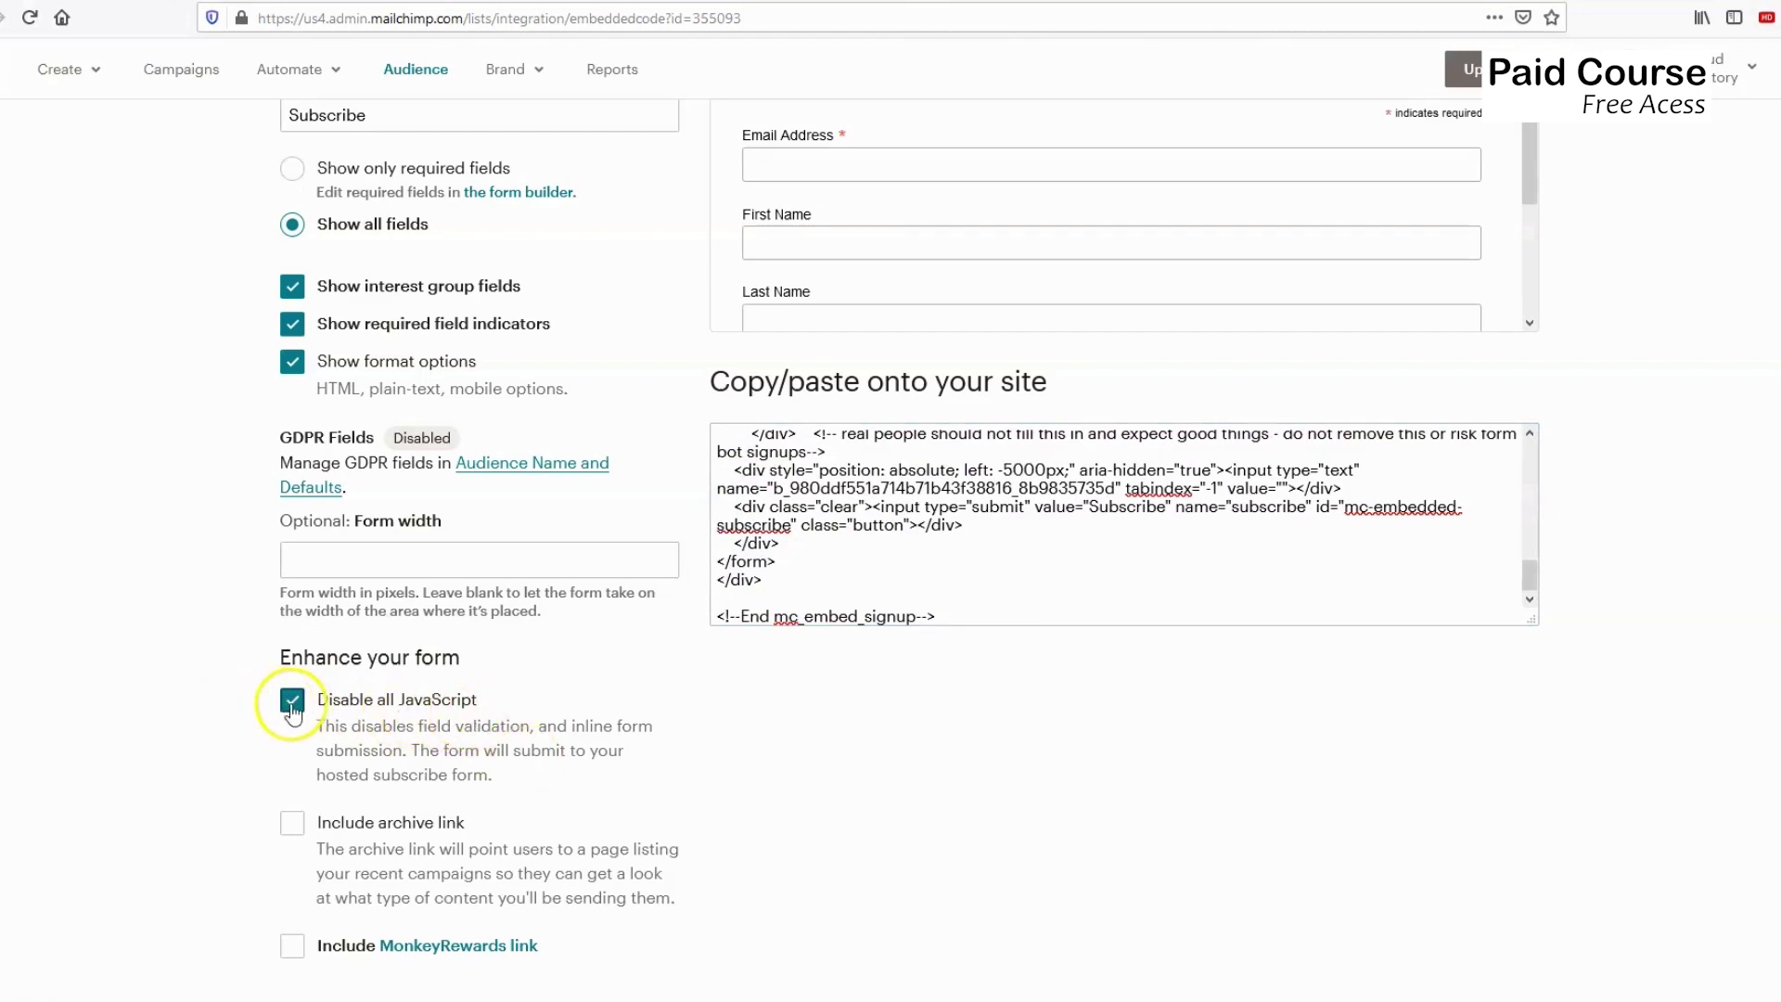
pyautogui.click(956, 548)
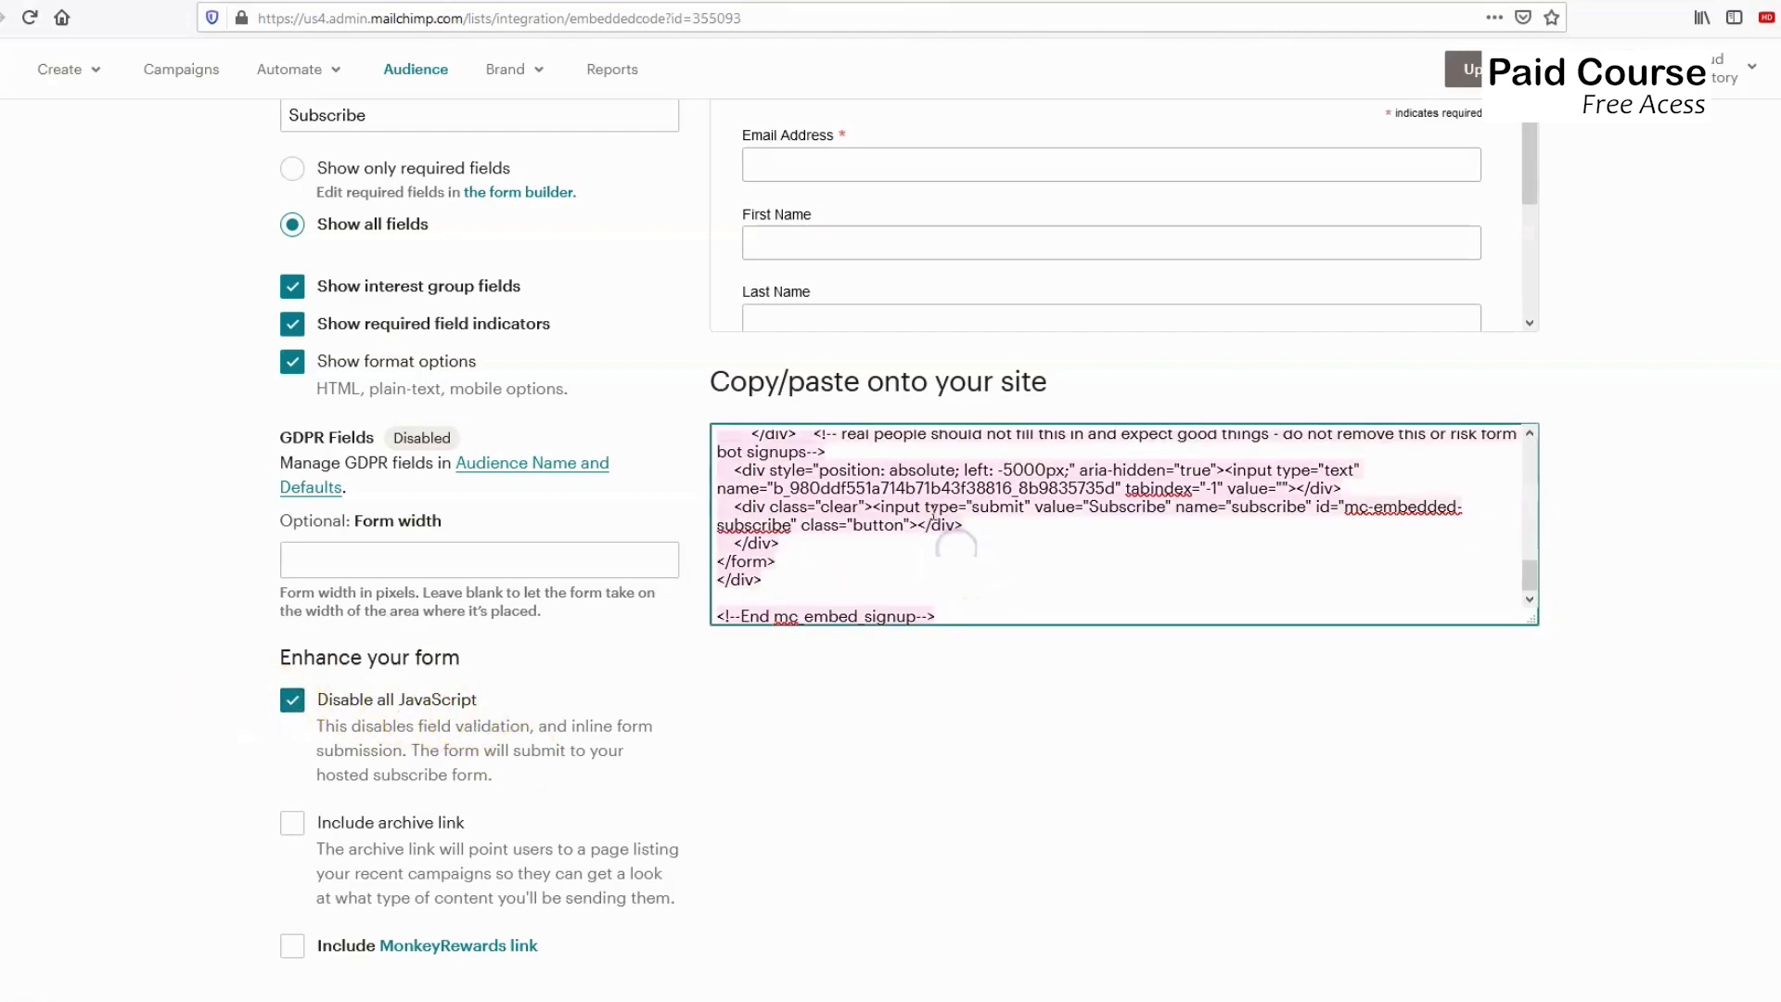
pyautogui.scroll(3, 928, 516)
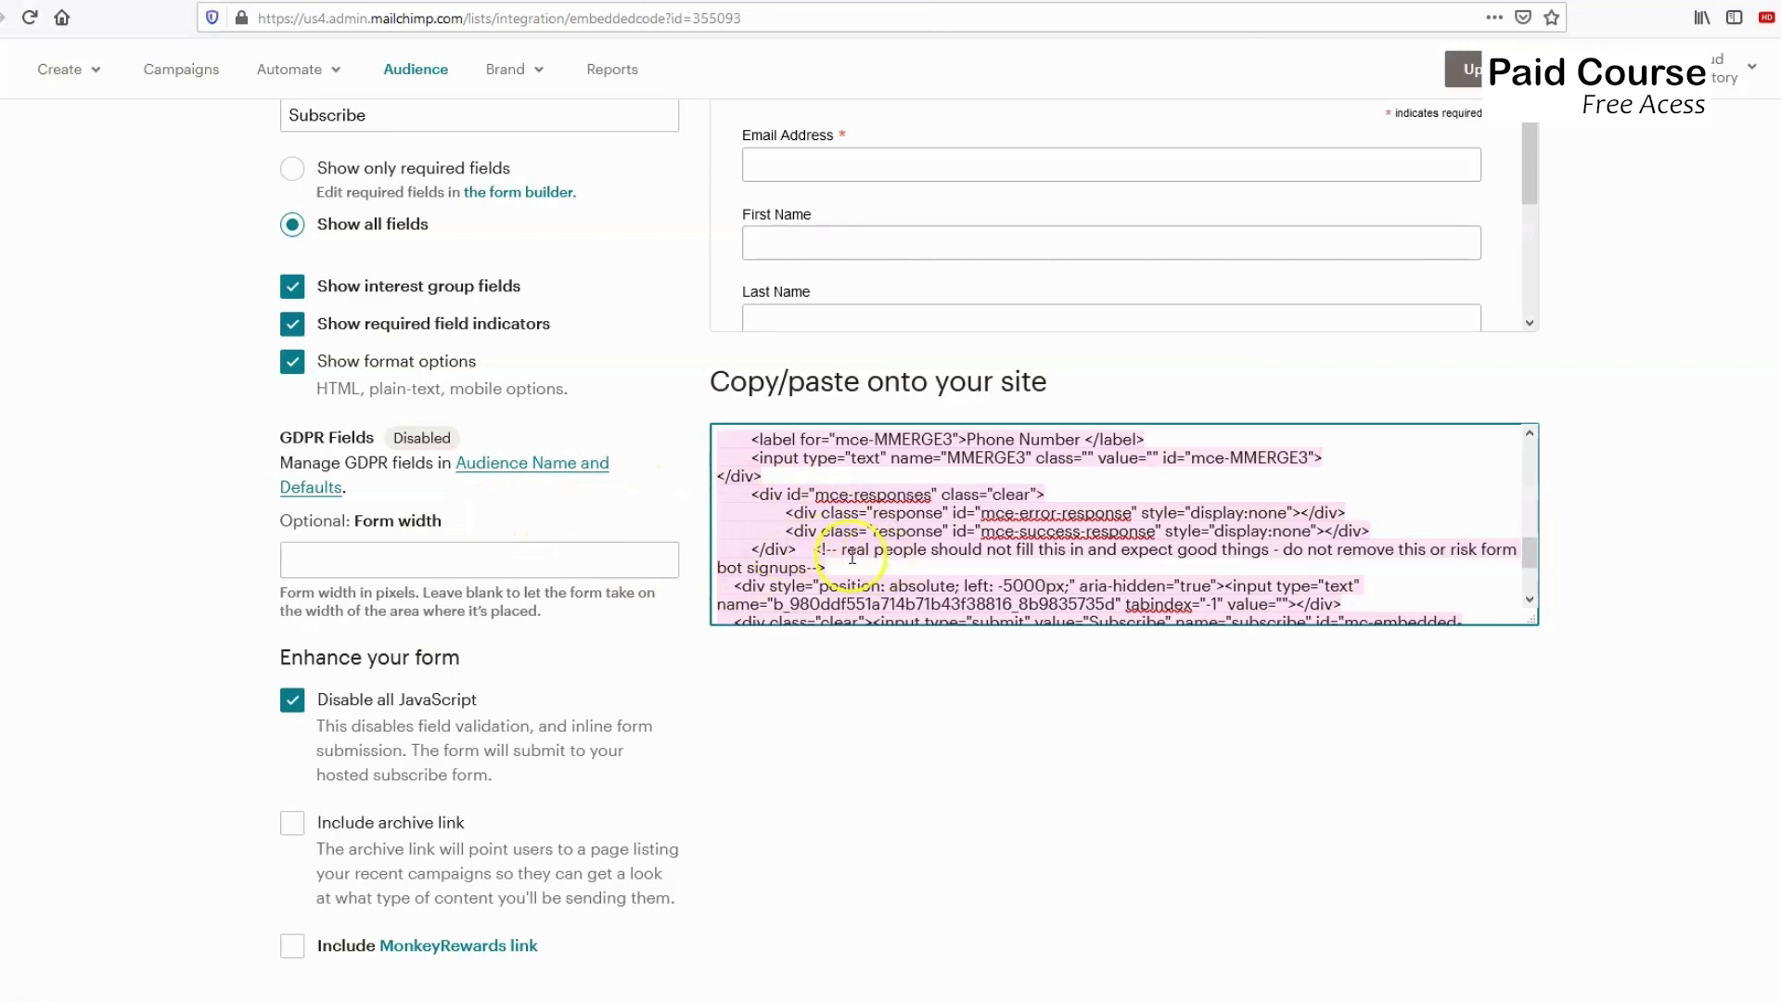
pyautogui.scroll(5, 795, 604)
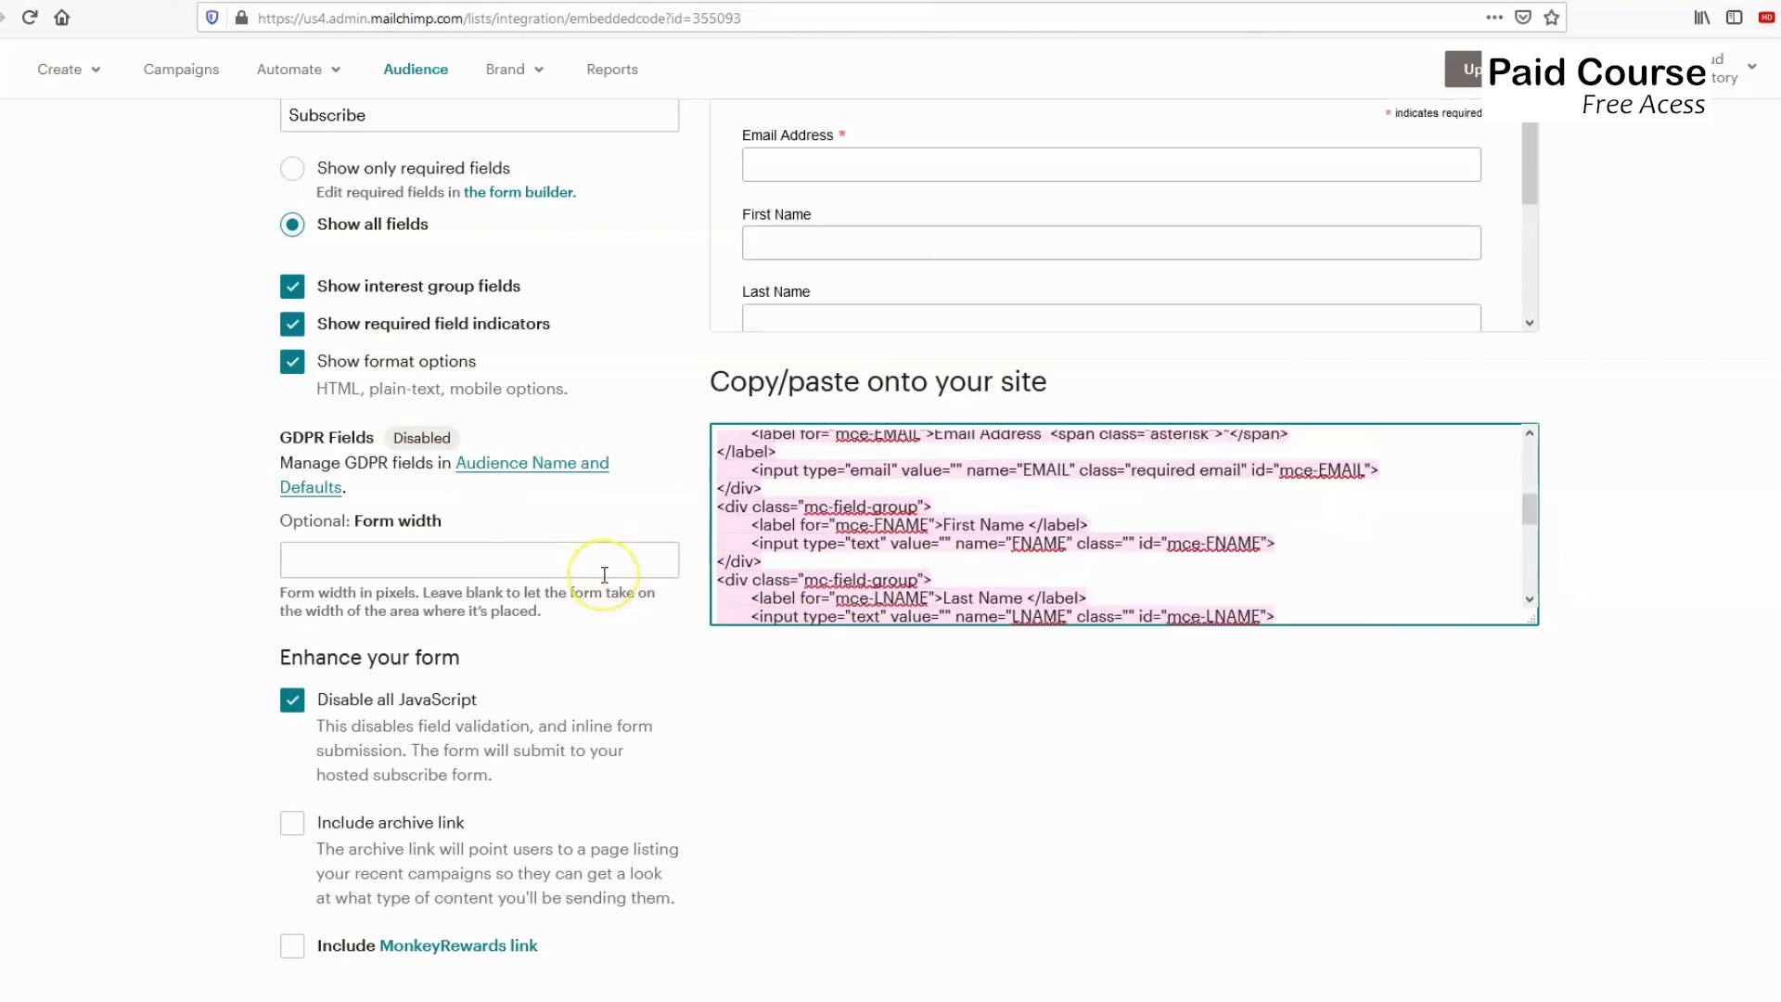
pyautogui.scroll(5, 604, 575)
pyautogui.scroll(-5, 682, 575)
pyautogui.scroll(5, 628, 632)
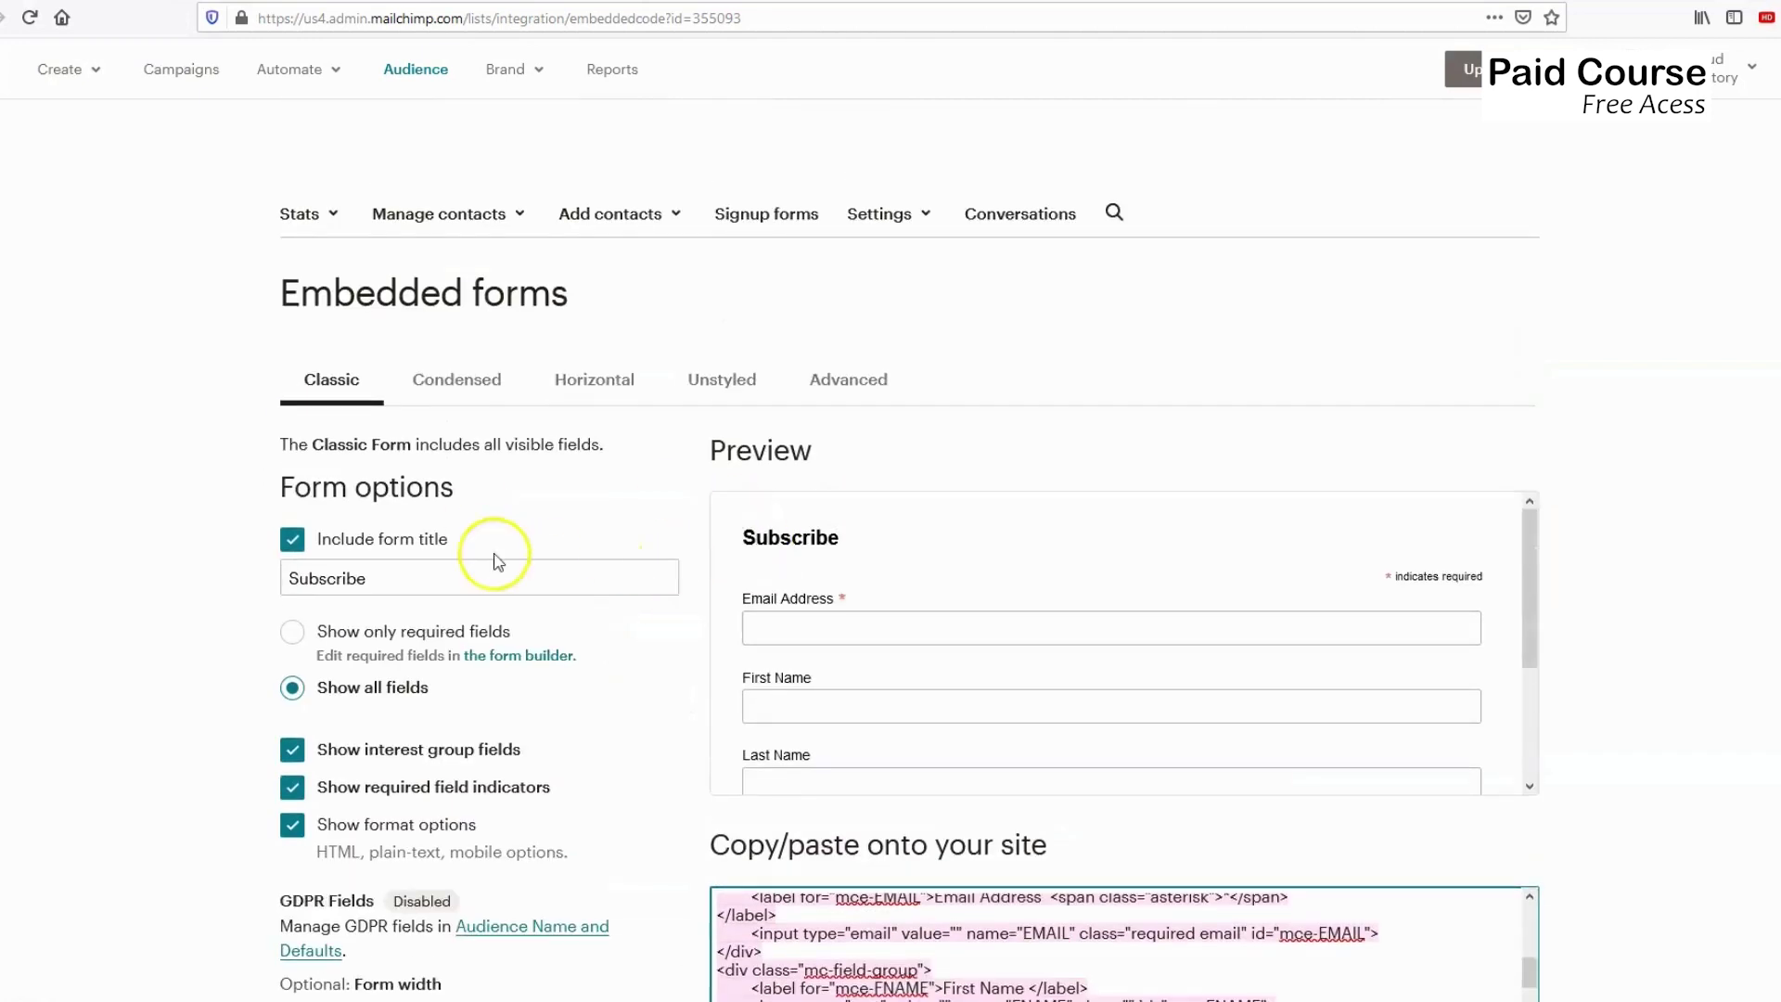
# Return to Signup forms and start designing a Subscriber pop-up.
pyautogui.click(777, 223)
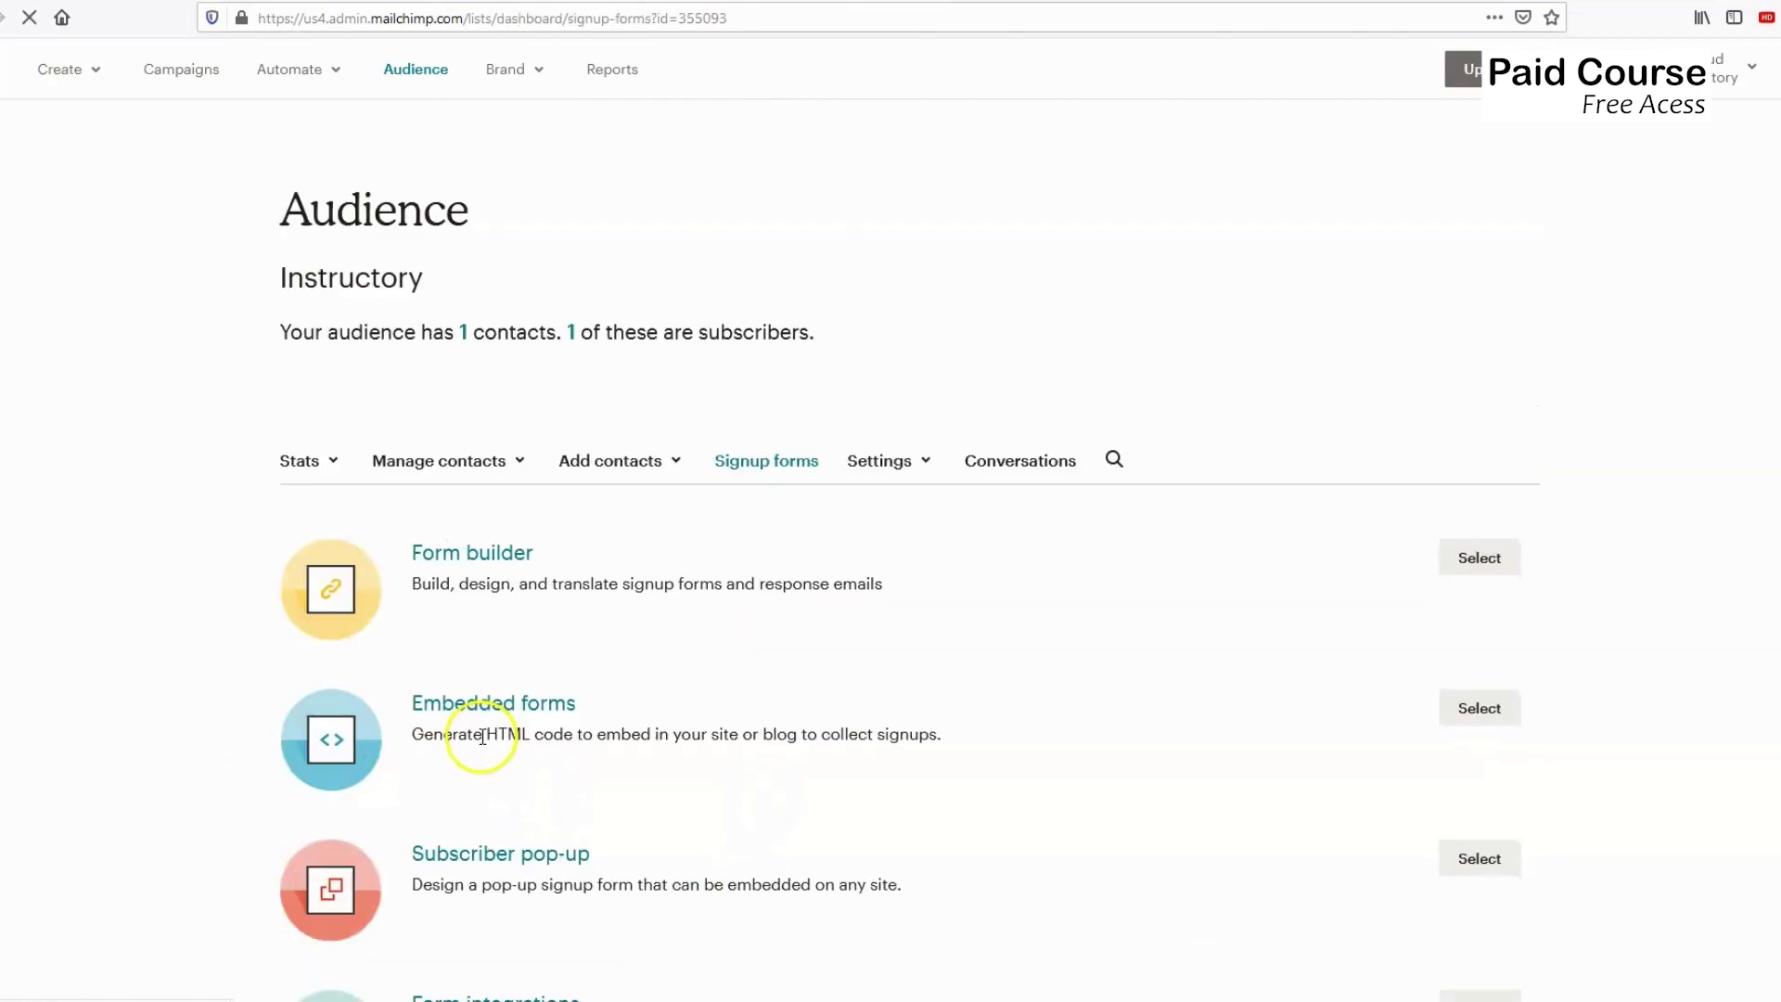
pyautogui.scroll(-1, 486, 820)
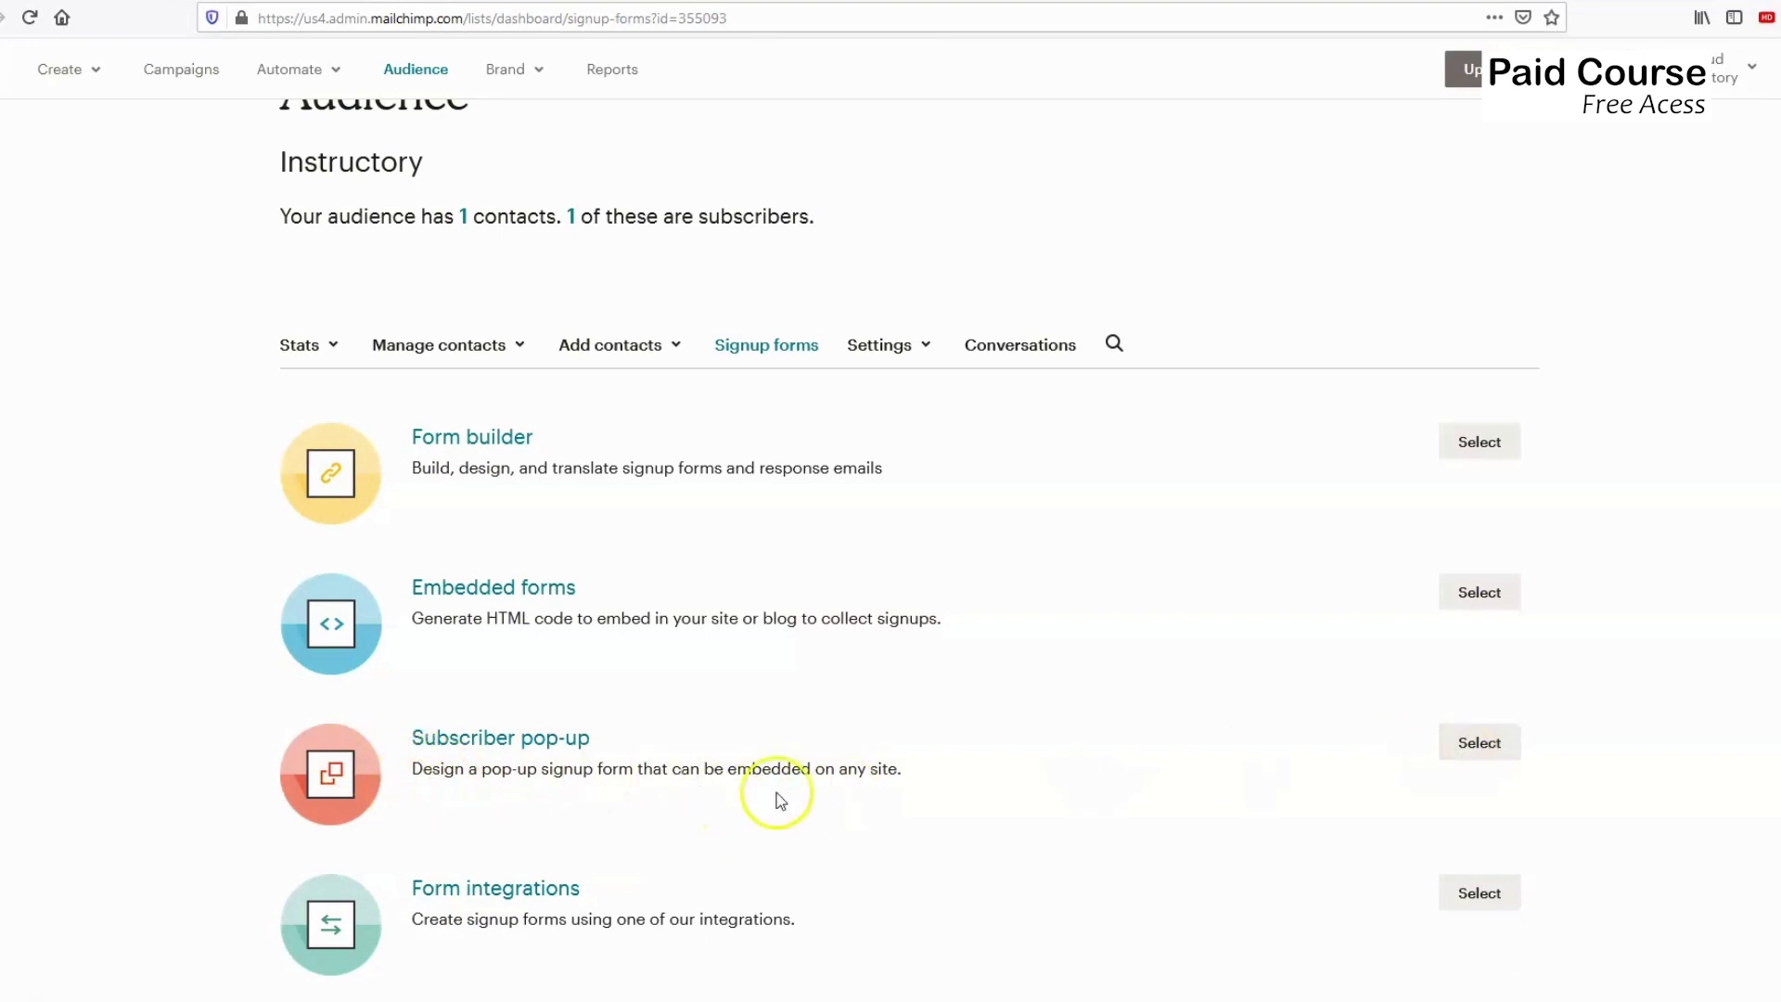
pyautogui.click(1479, 744)
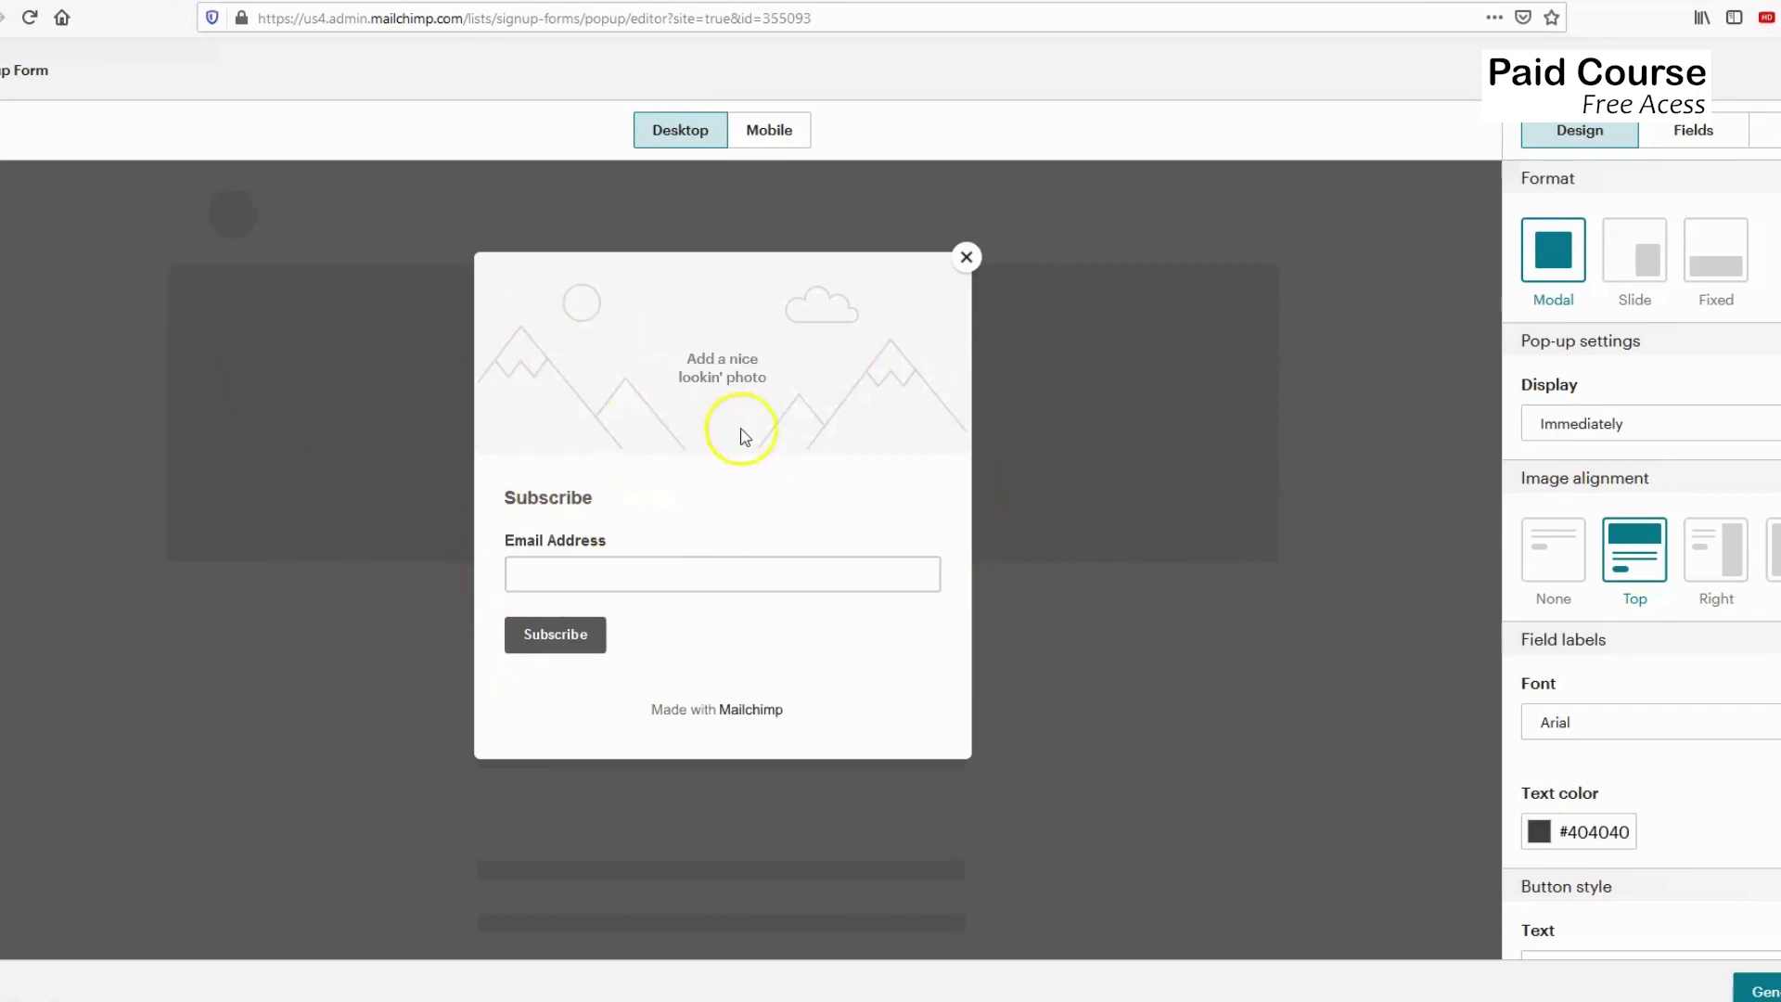
# Add the Instructory logo image to the pop-up.
pyautogui.click(711, 381)
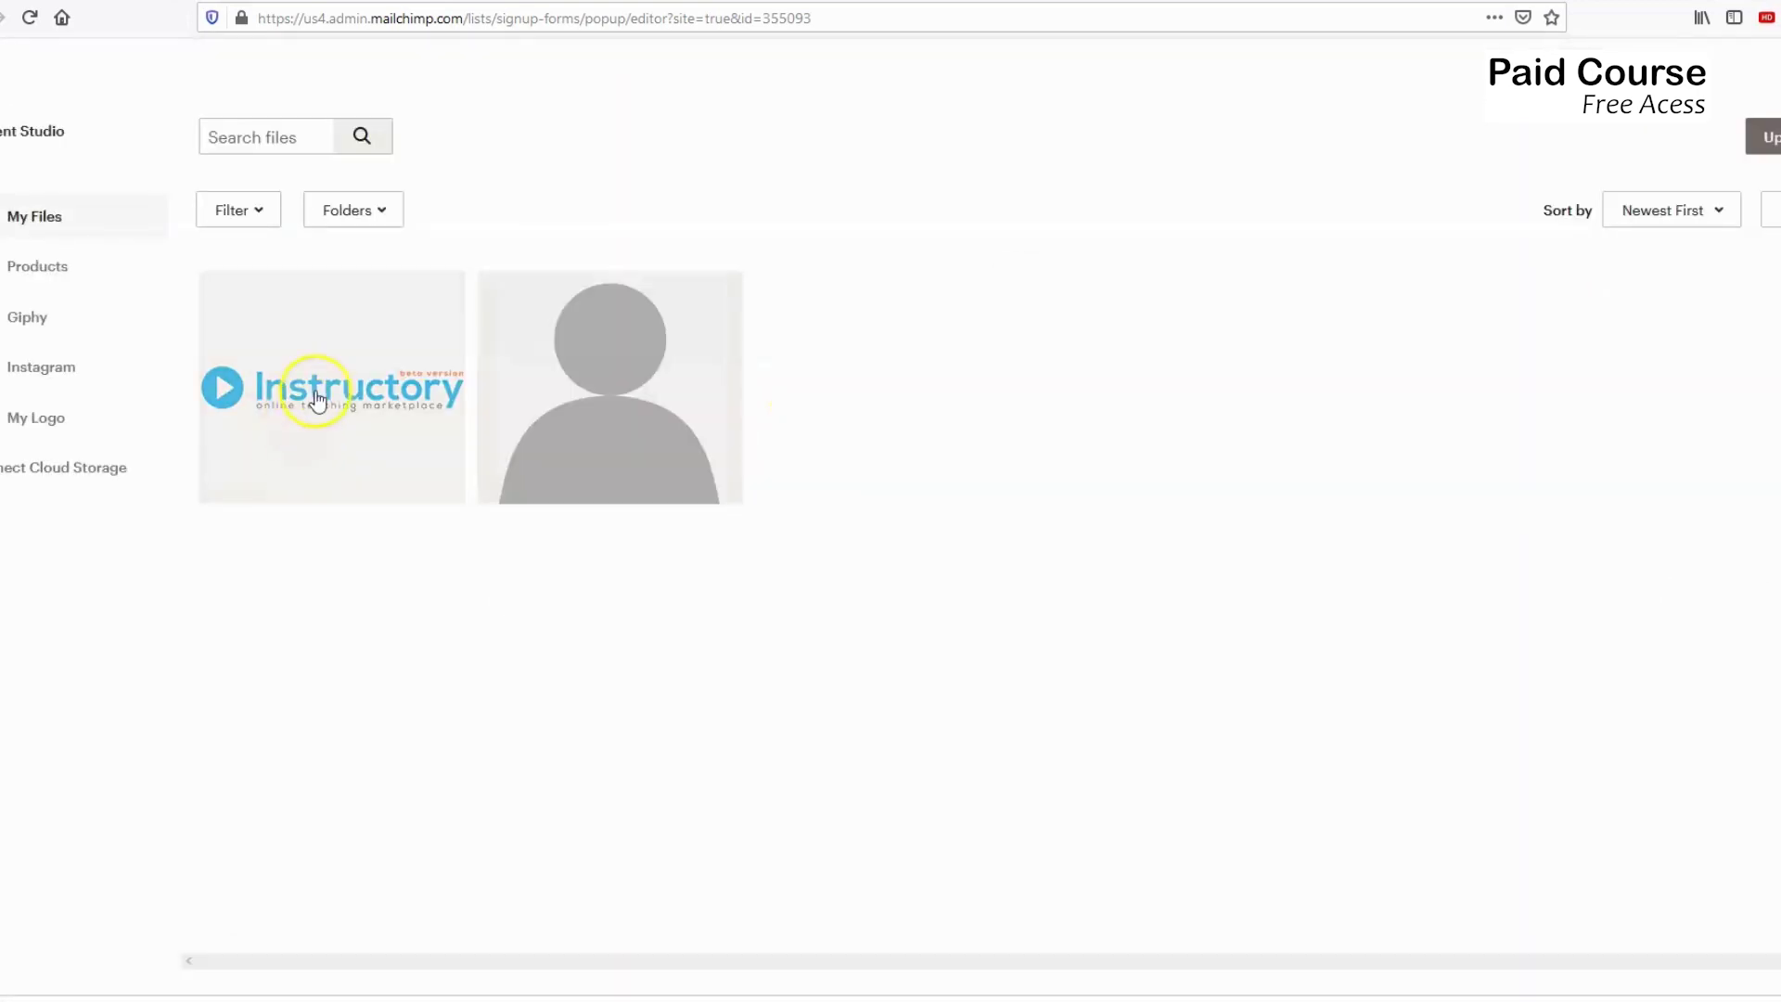
pyautogui.click(316, 399)
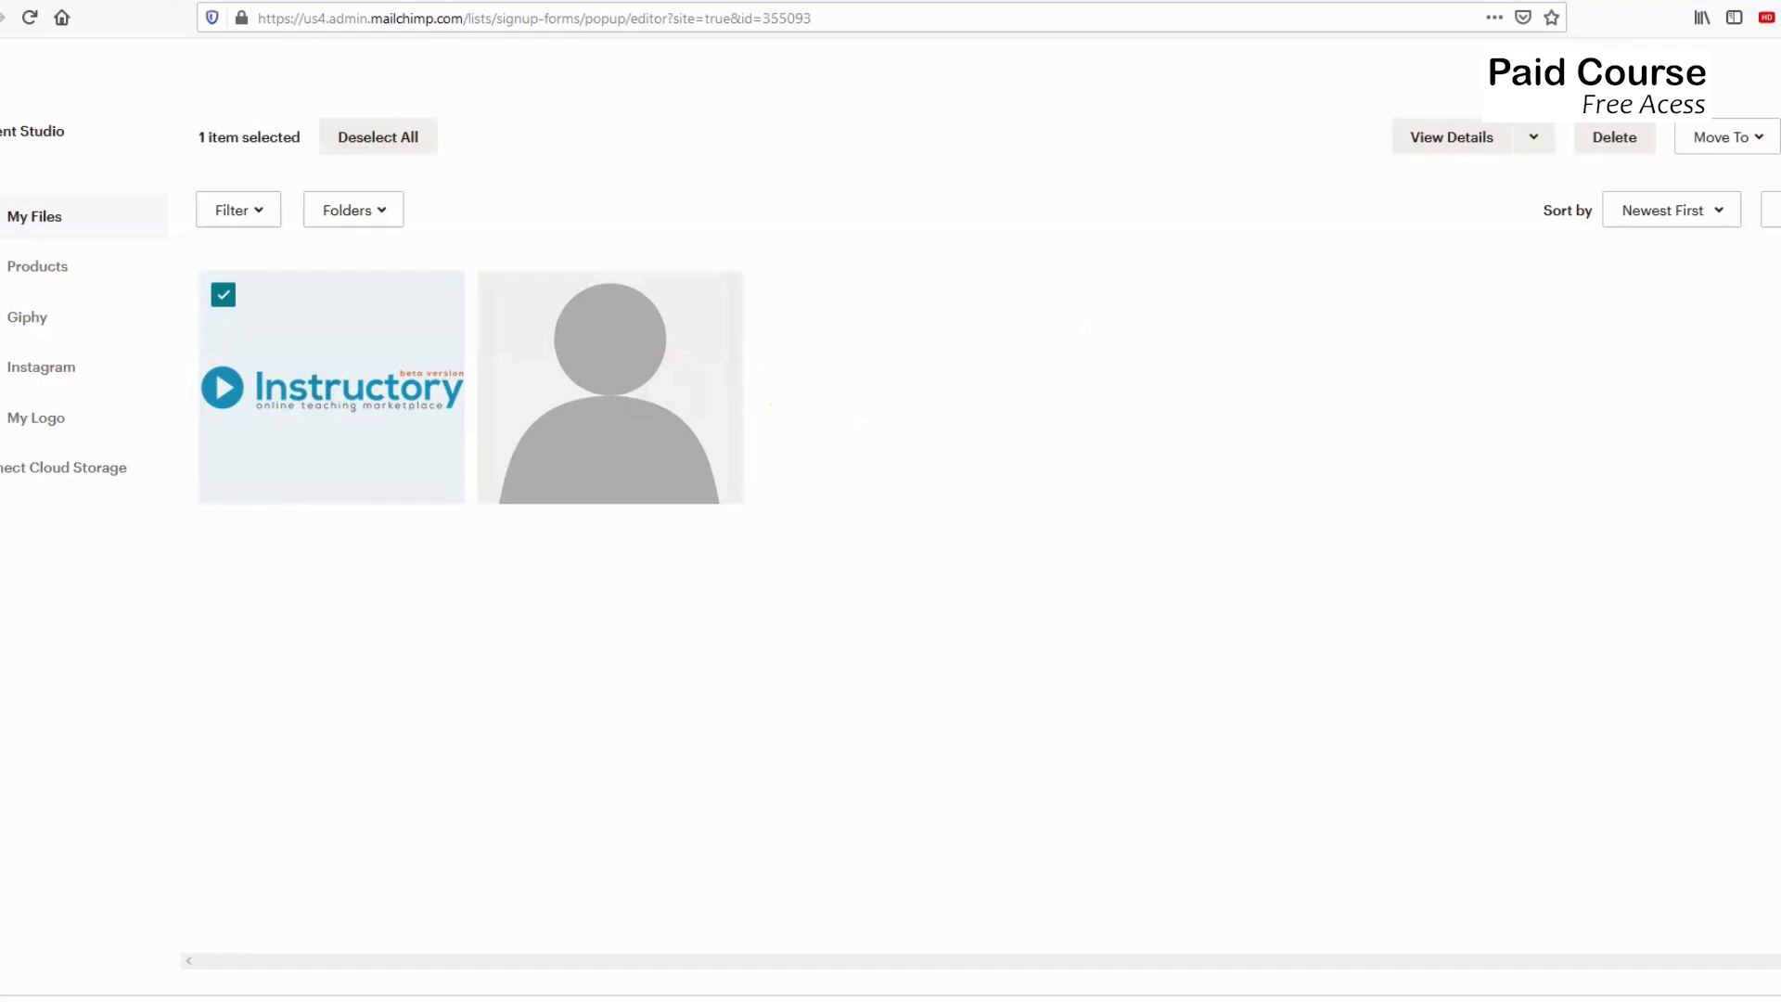
pyautogui.click(1772, 136)
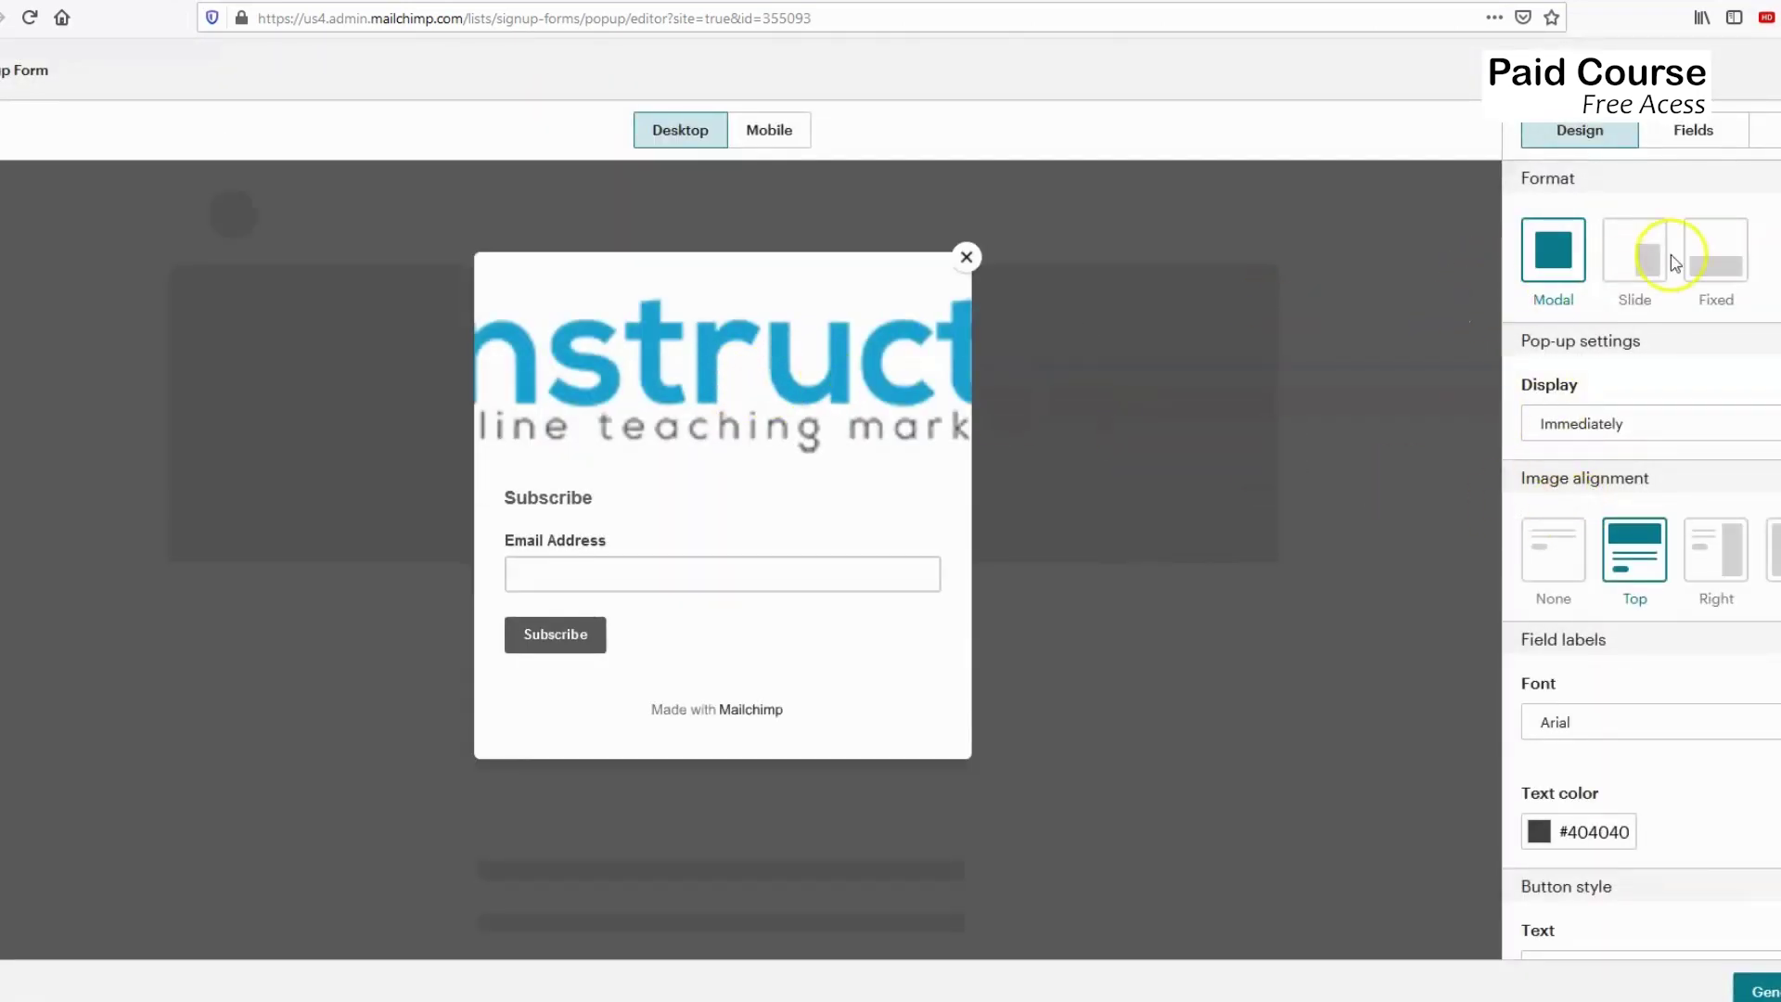
# Compare the Slide and Fixed formats, then settle on the Modal pop-up format.
pyautogui.click(1643, 250)
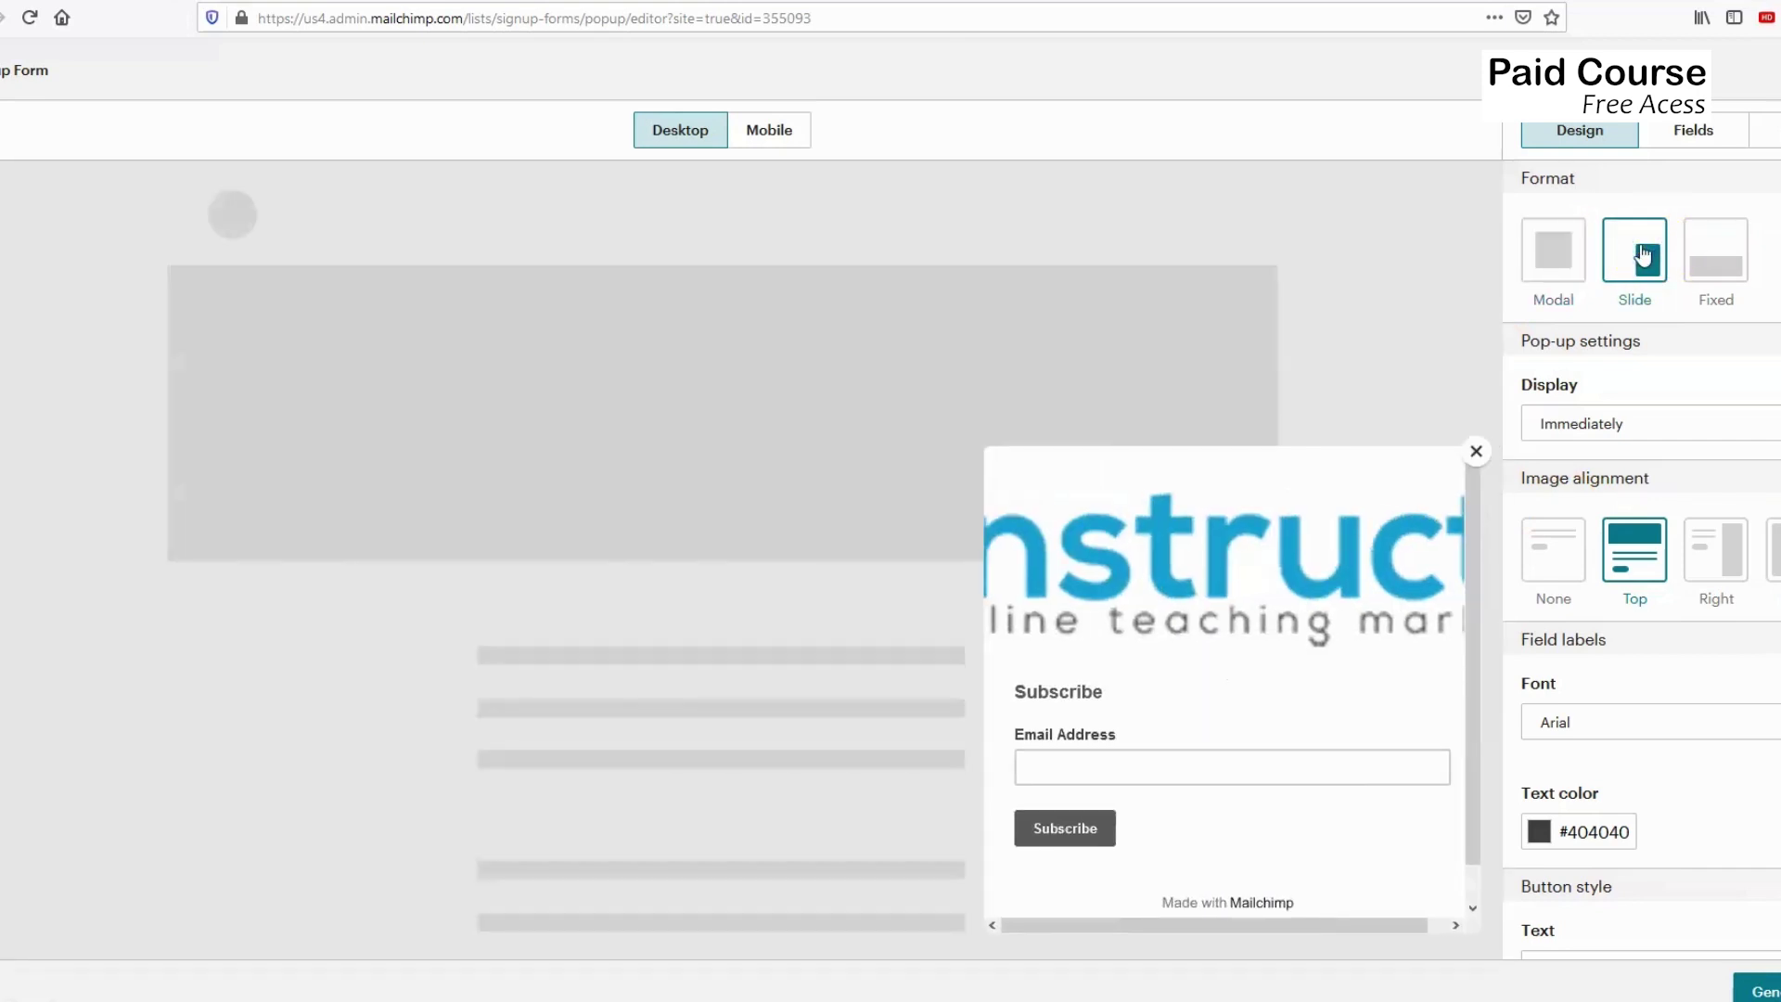
pyautogui.click(1709, 258)
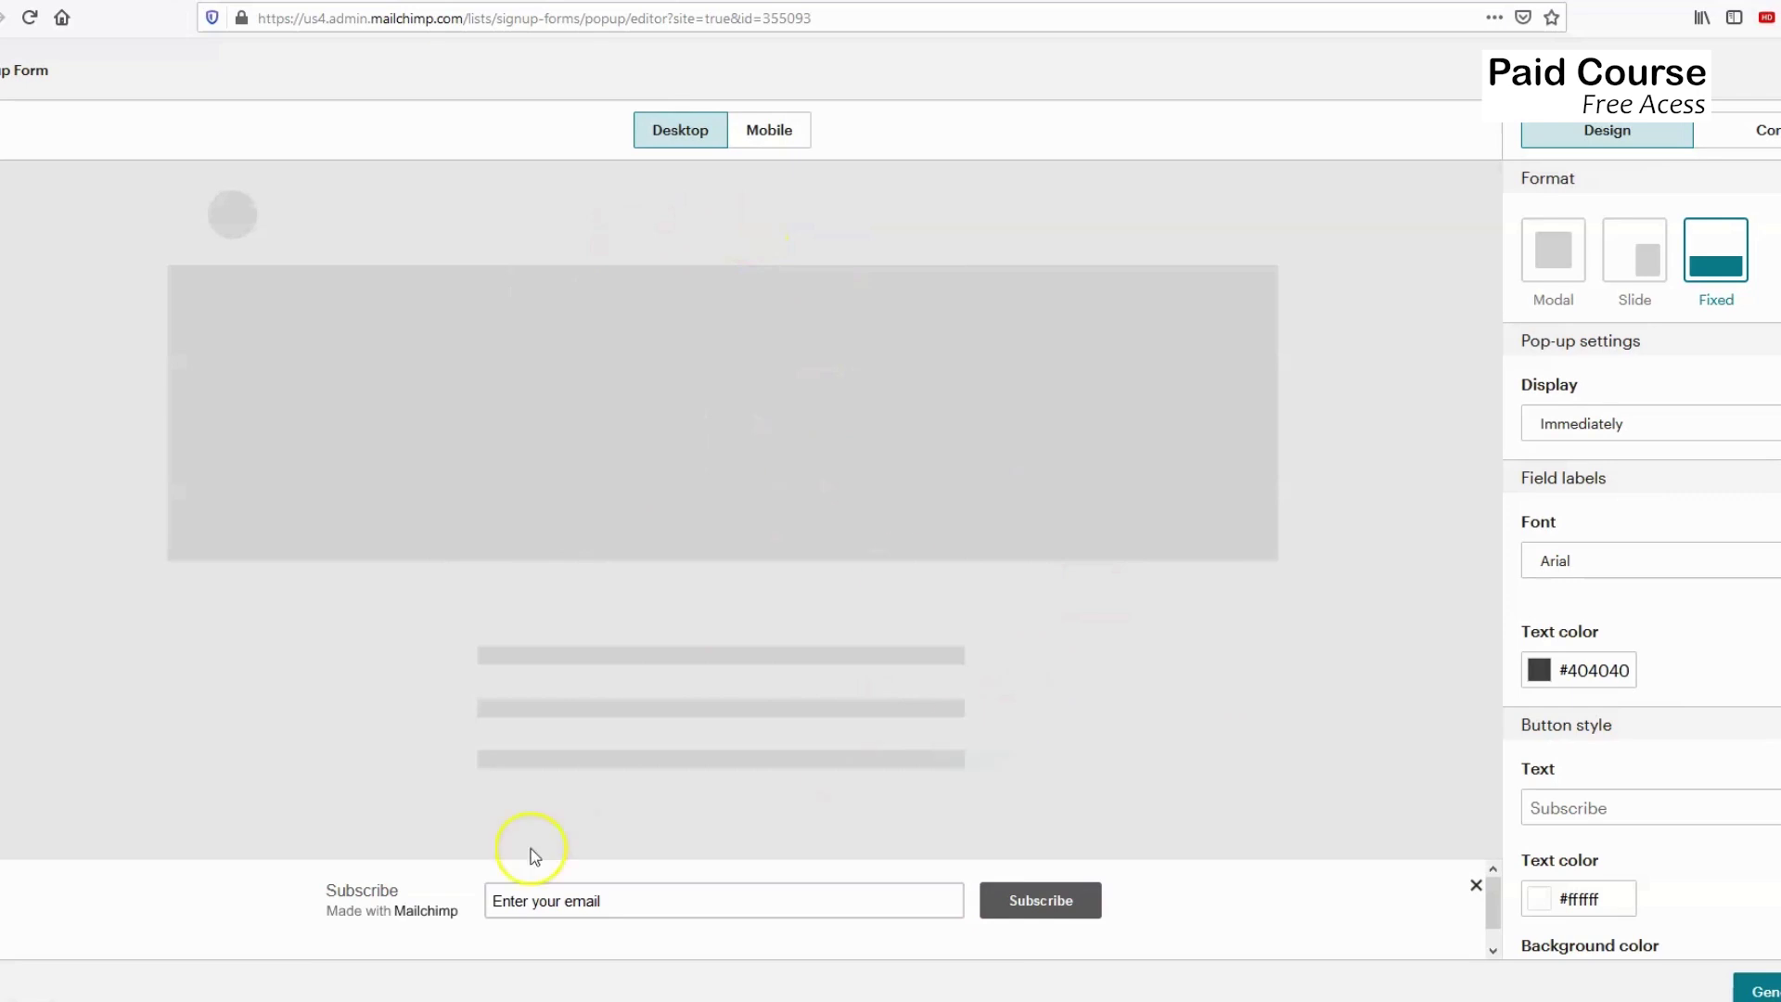
pyautogui.click(1647, 274)
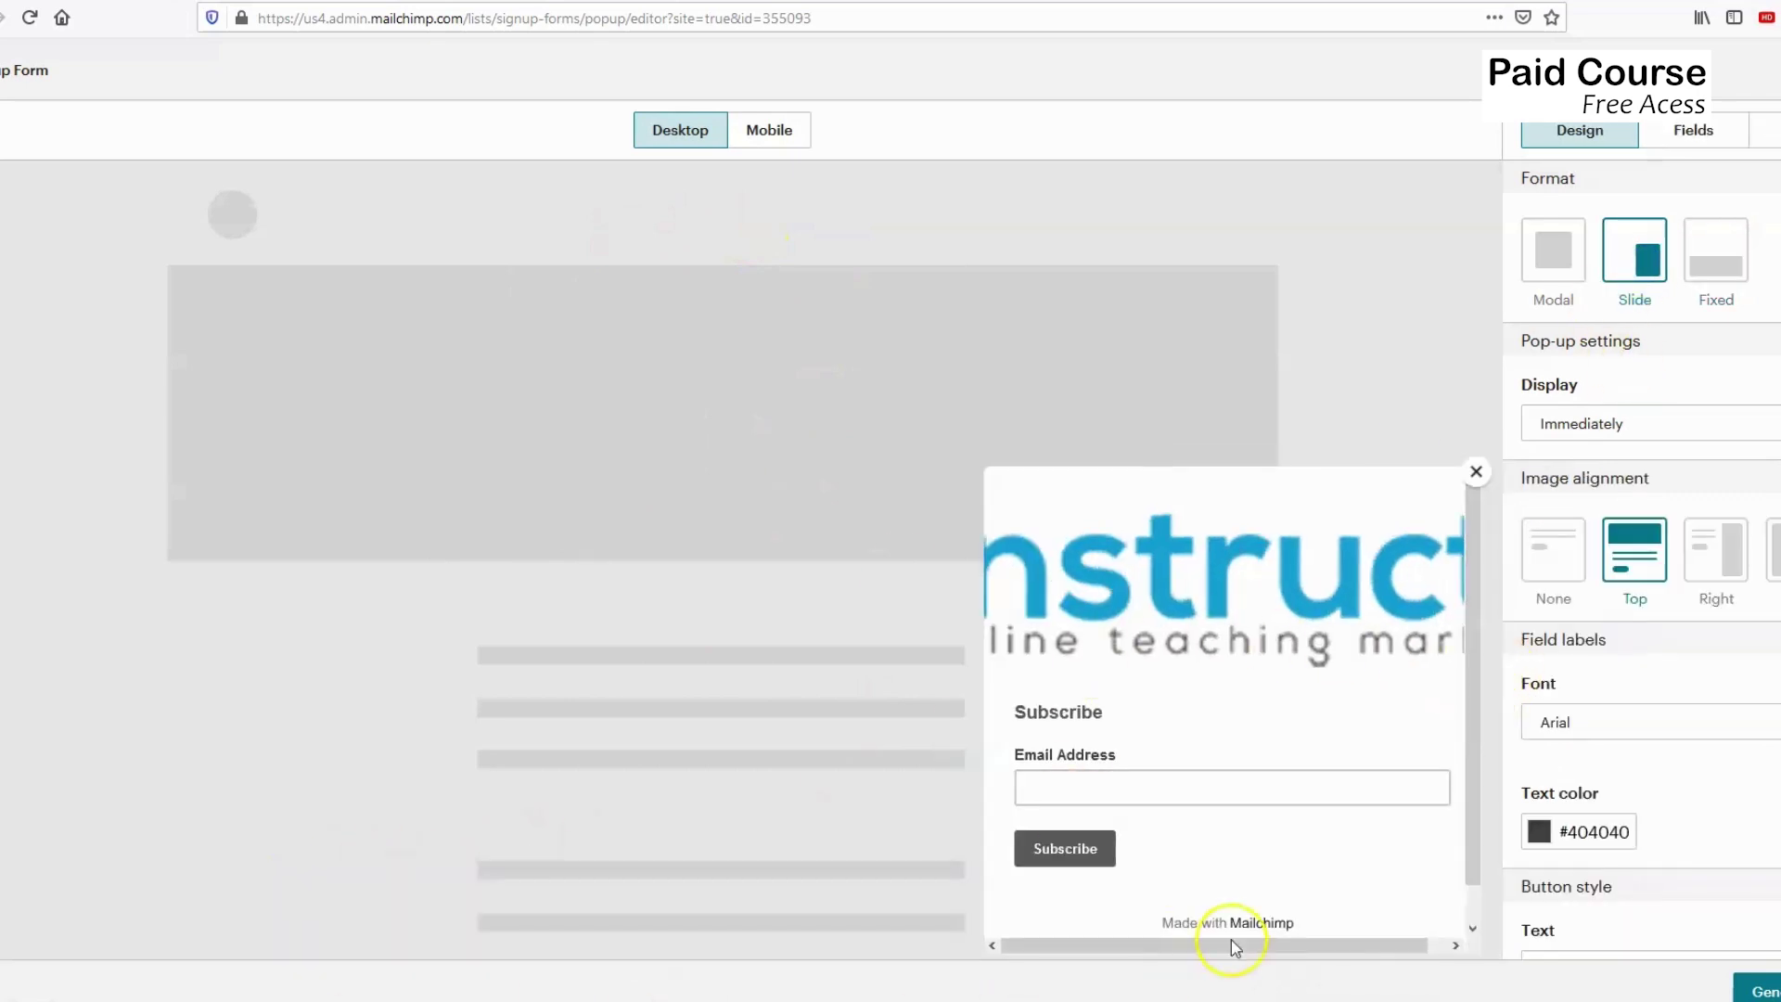
pyautogui.click(1556, 247)
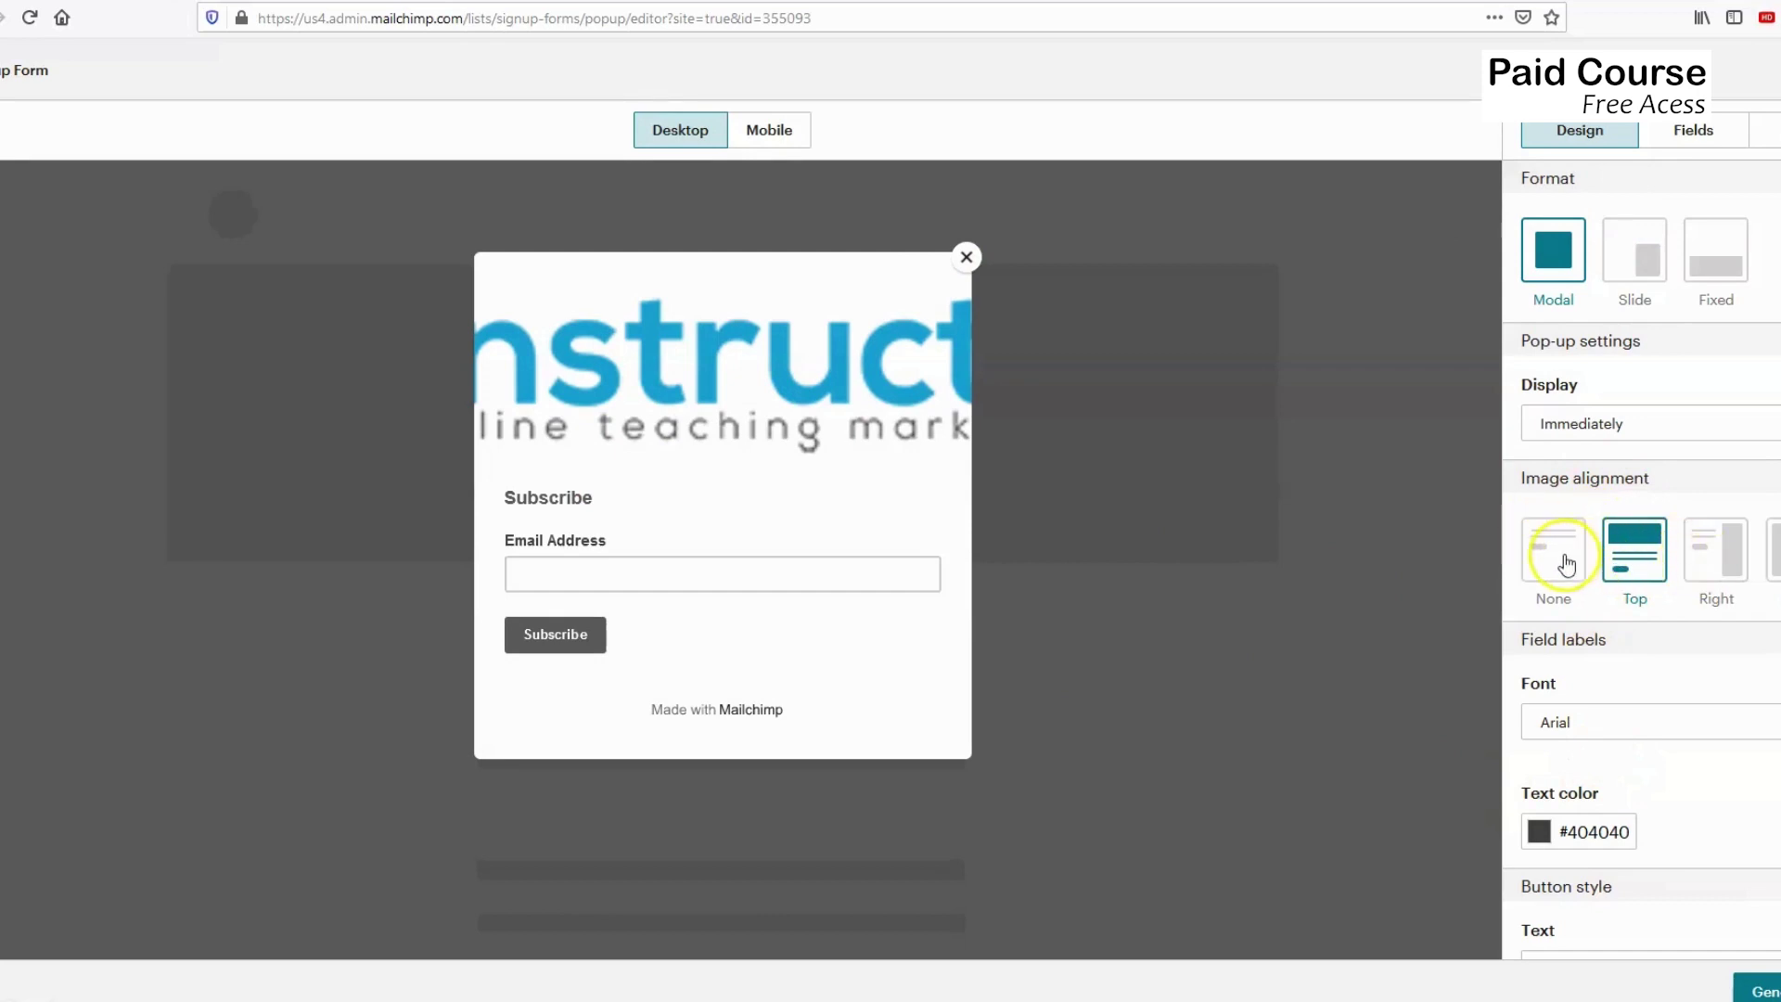
# Set the image alignment to Left so the logo sits beside the form.
pyautogui.click(1717, 561)
pyautogui.click(1771, 551)
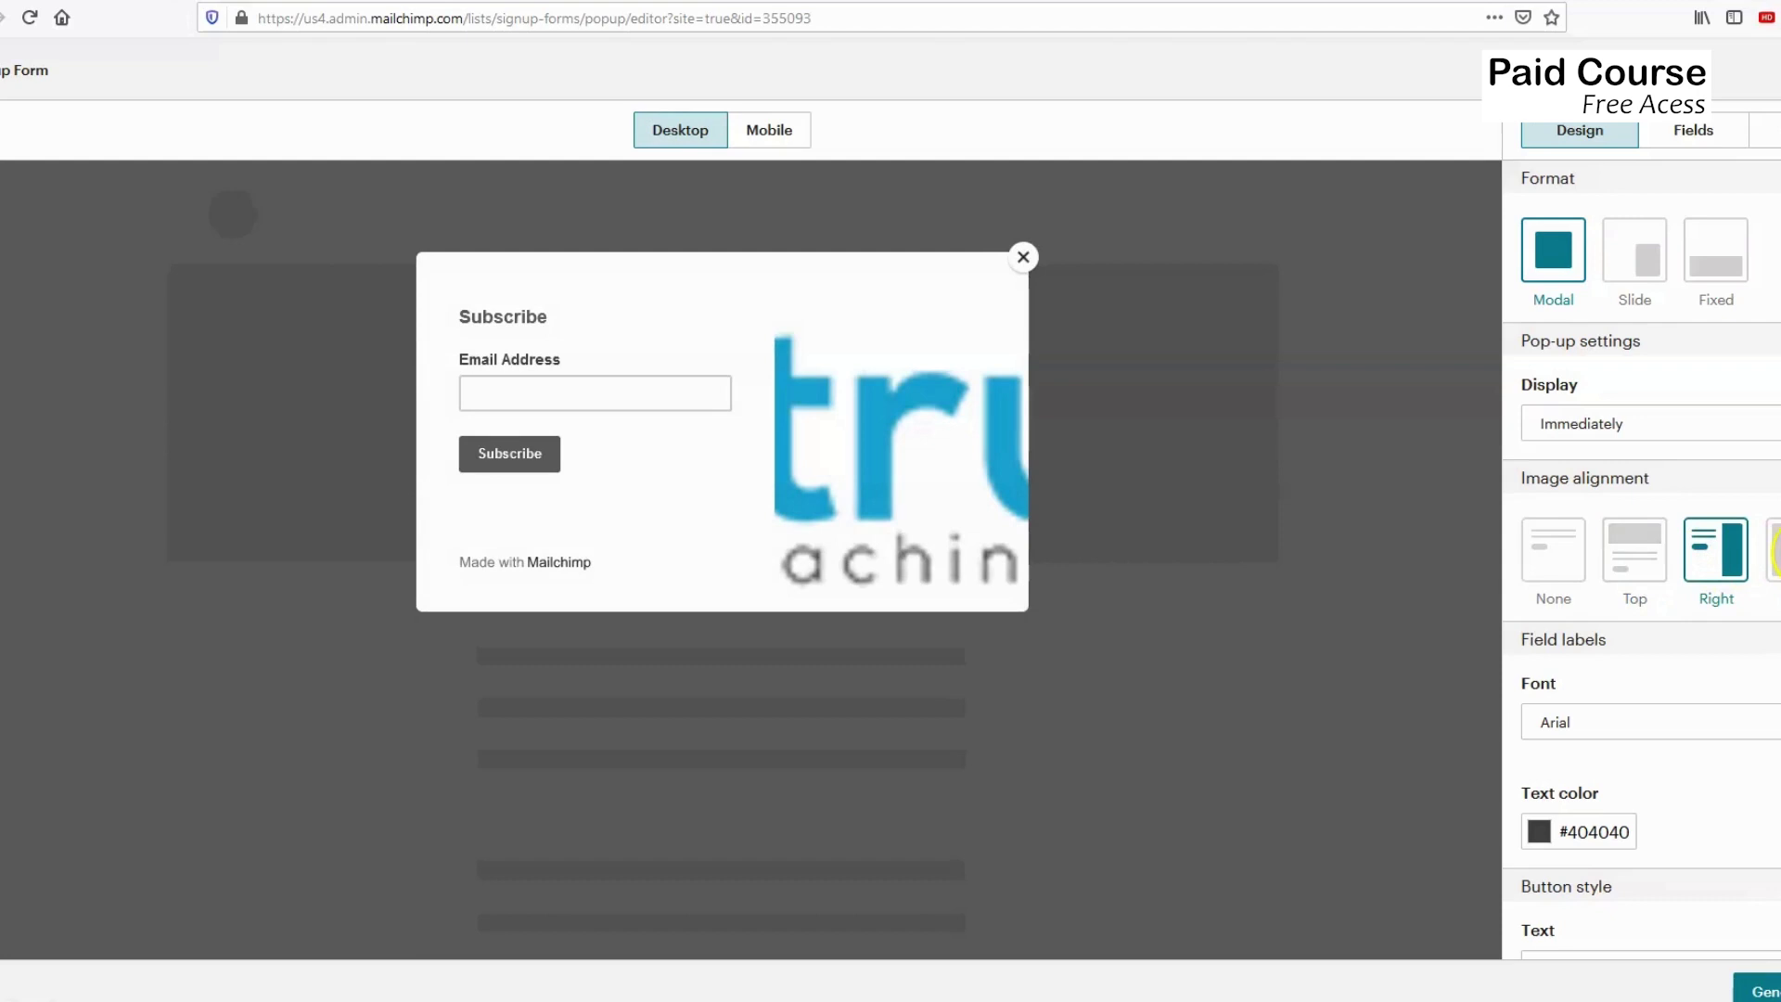
pyautogui.scroll(-6, 1655, 687)
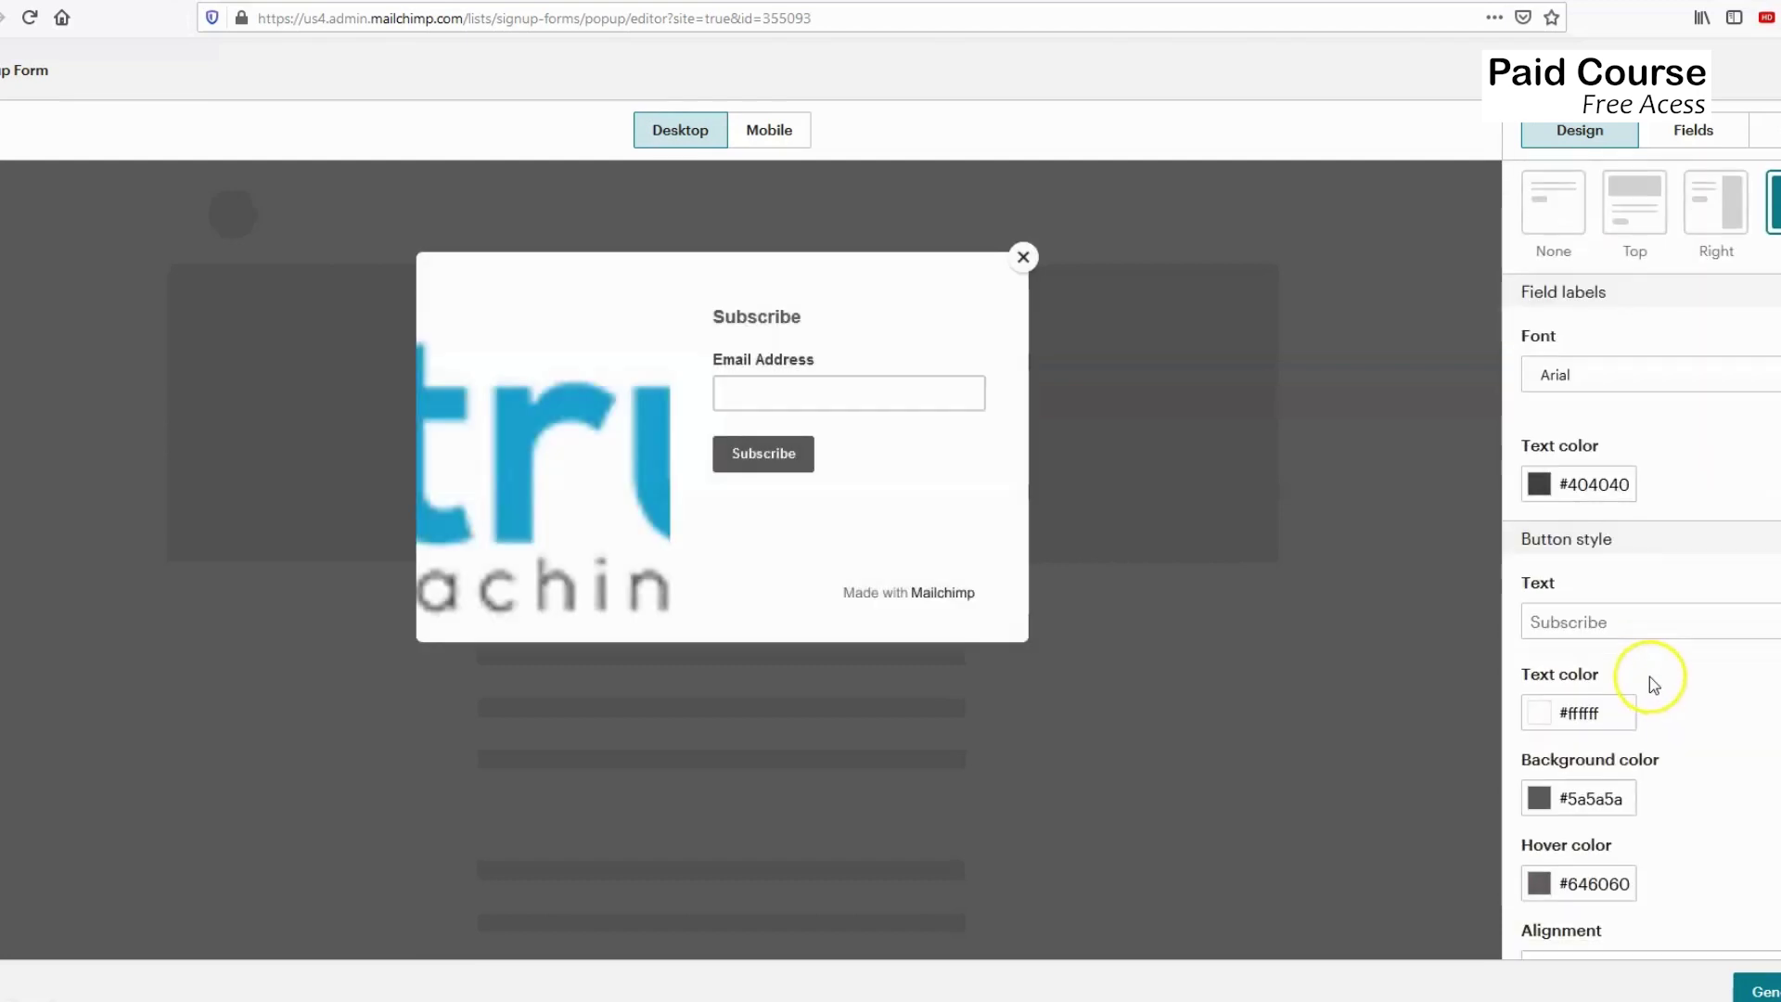
pyautogui.scroll(-4, 1651, 685)
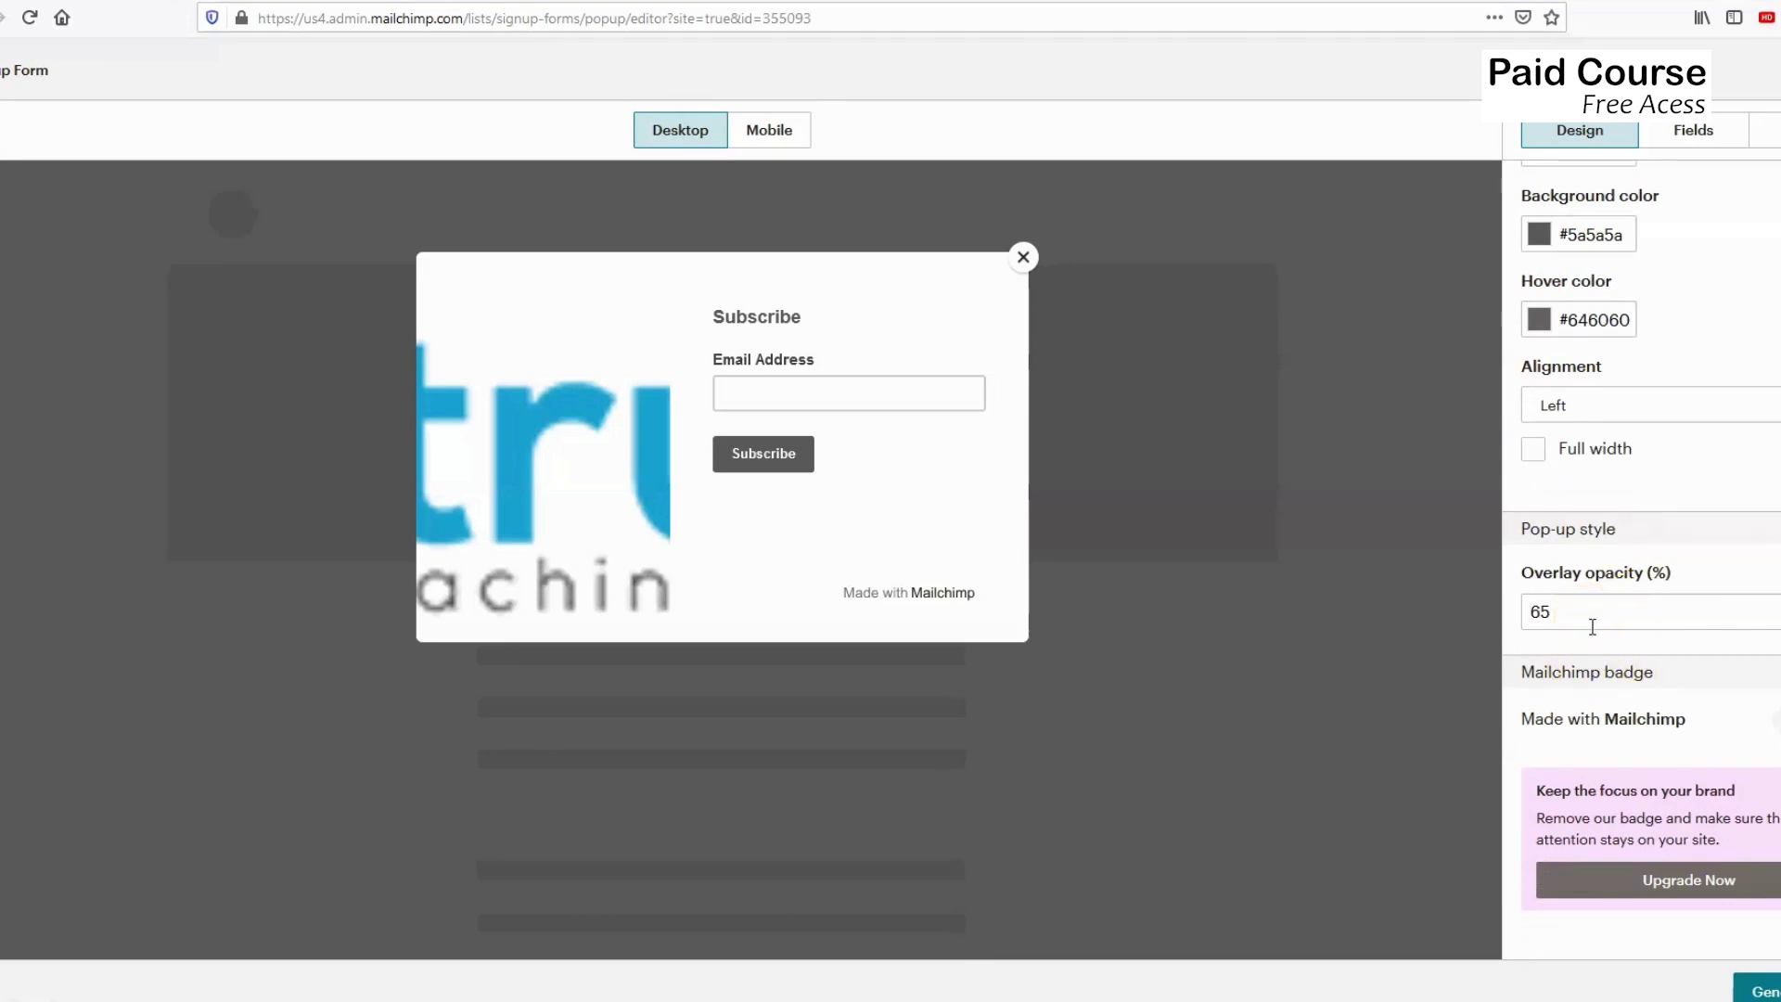
pyautogui.scroll(7, 1600, 678)
pyautogui.scroll(3, 1604, 698)
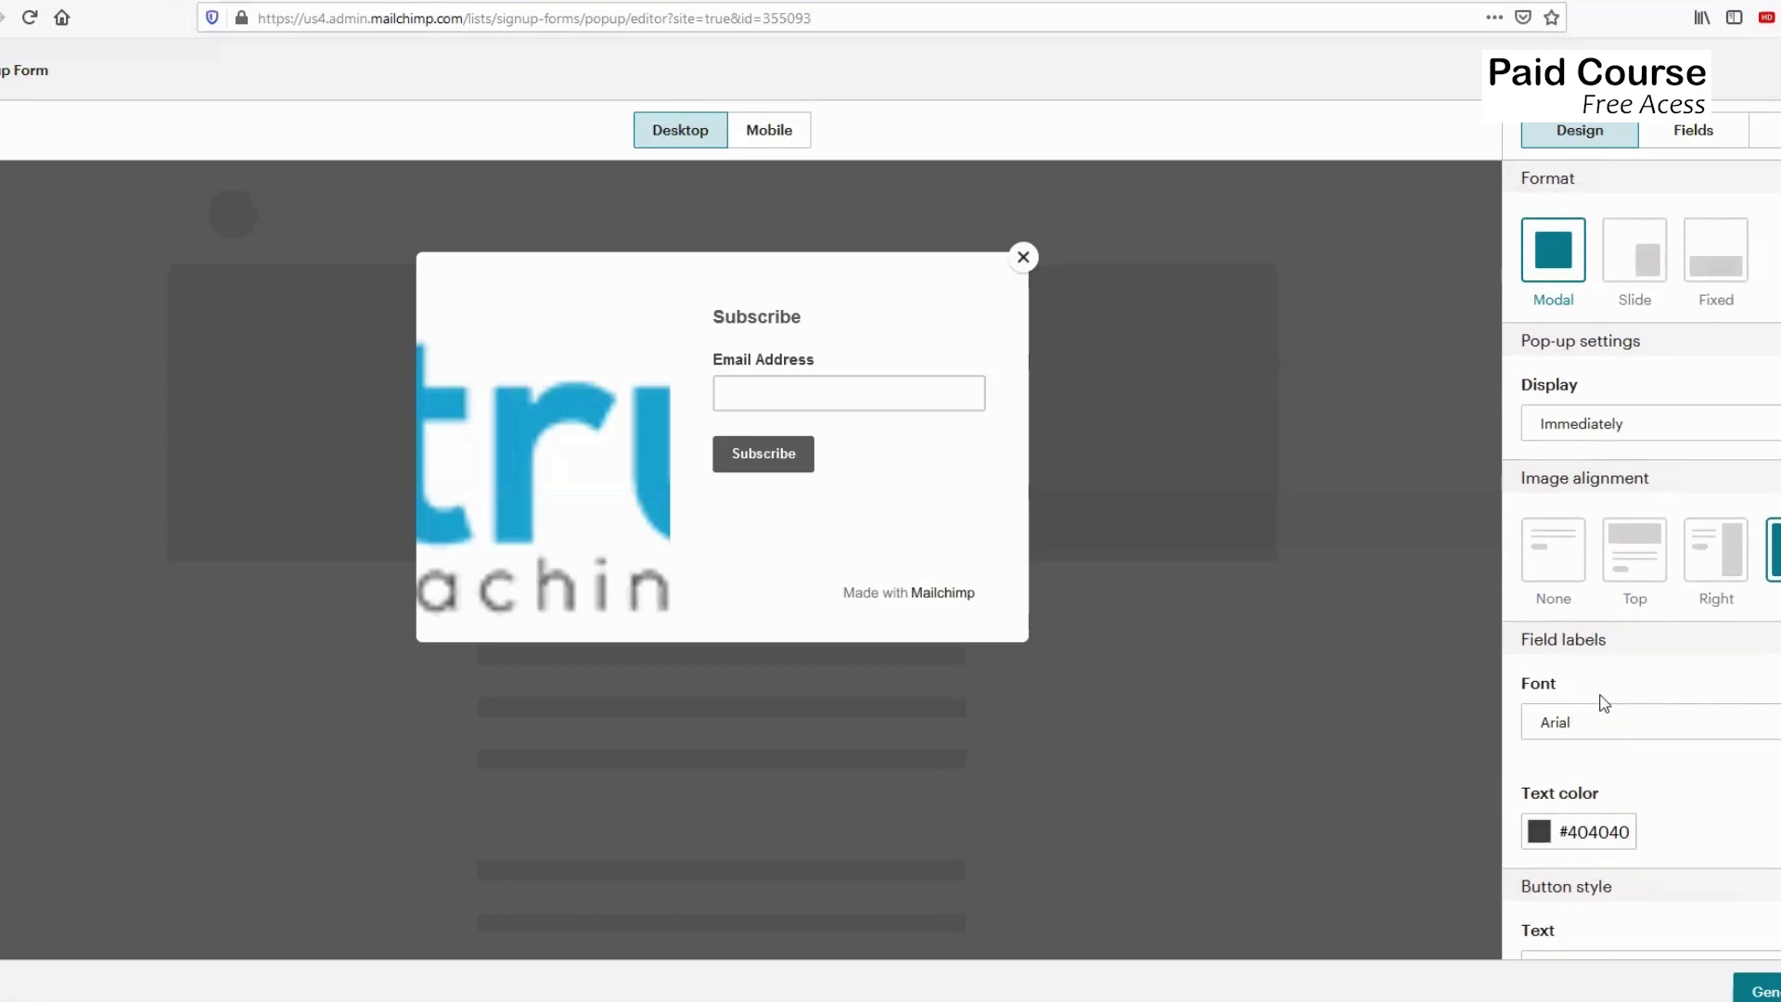
pyautogui.click(1690, 130)
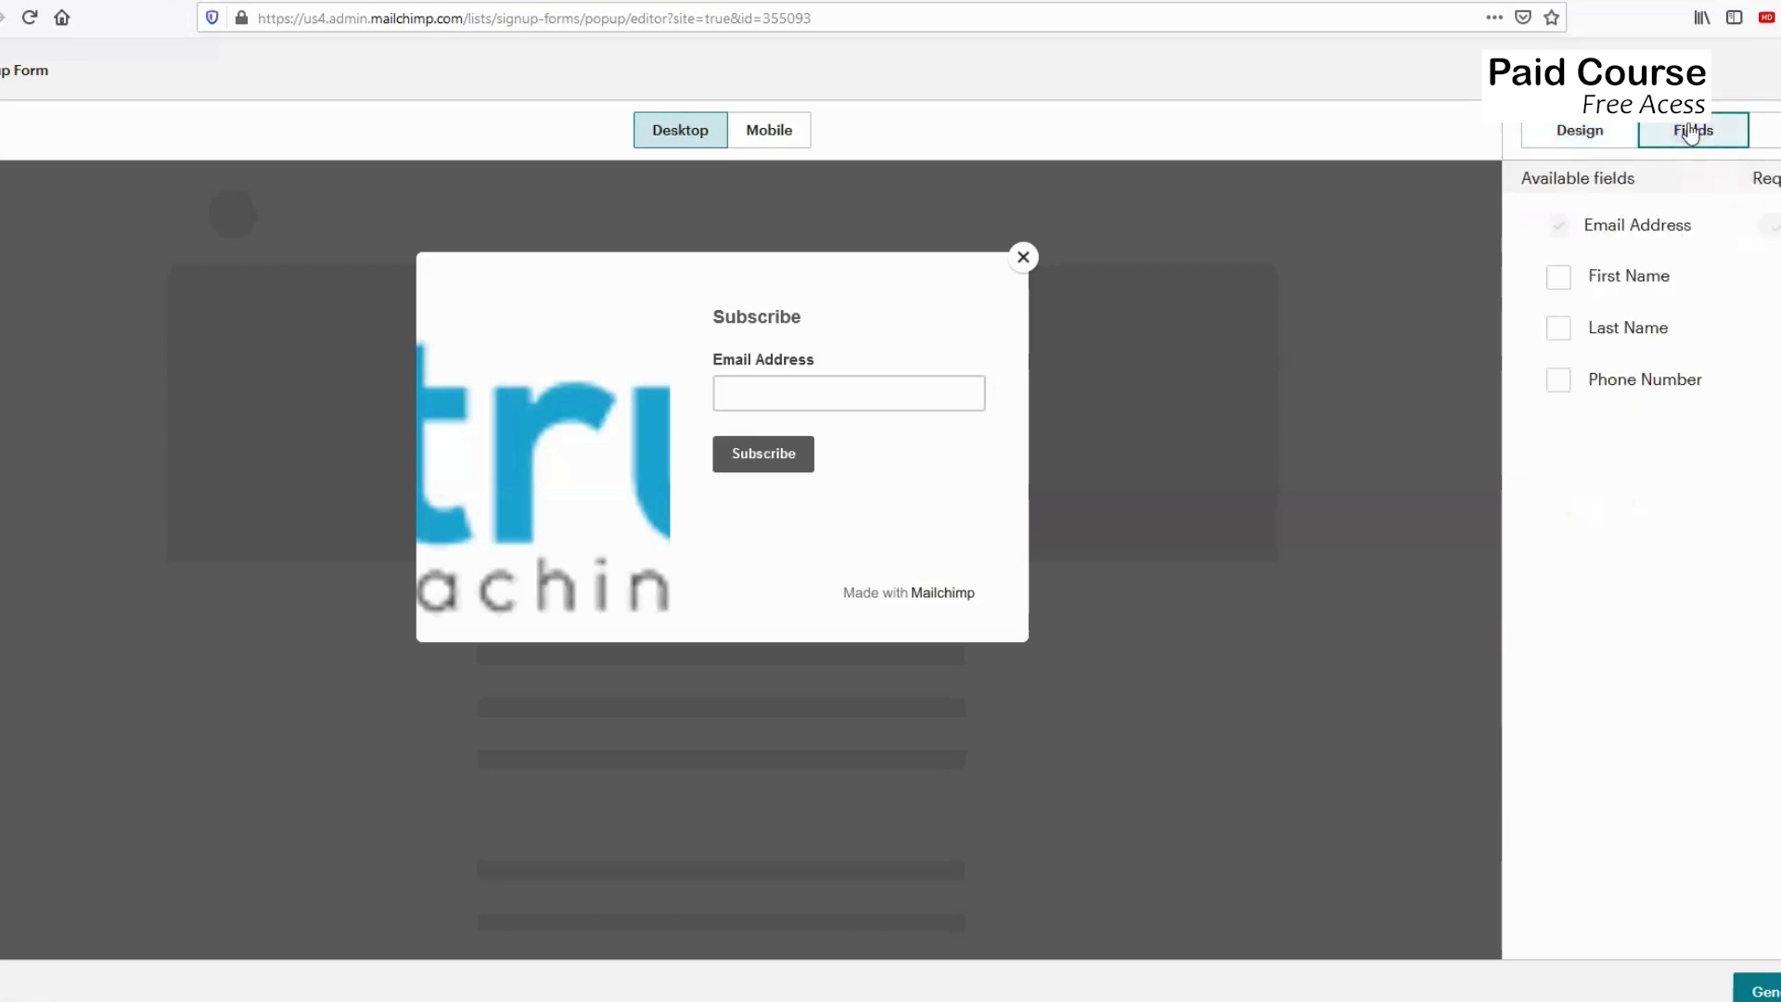
# Leave Edge to edge unchecked so the logo shows whole with margins.
pyautogui.click(1764, 131)
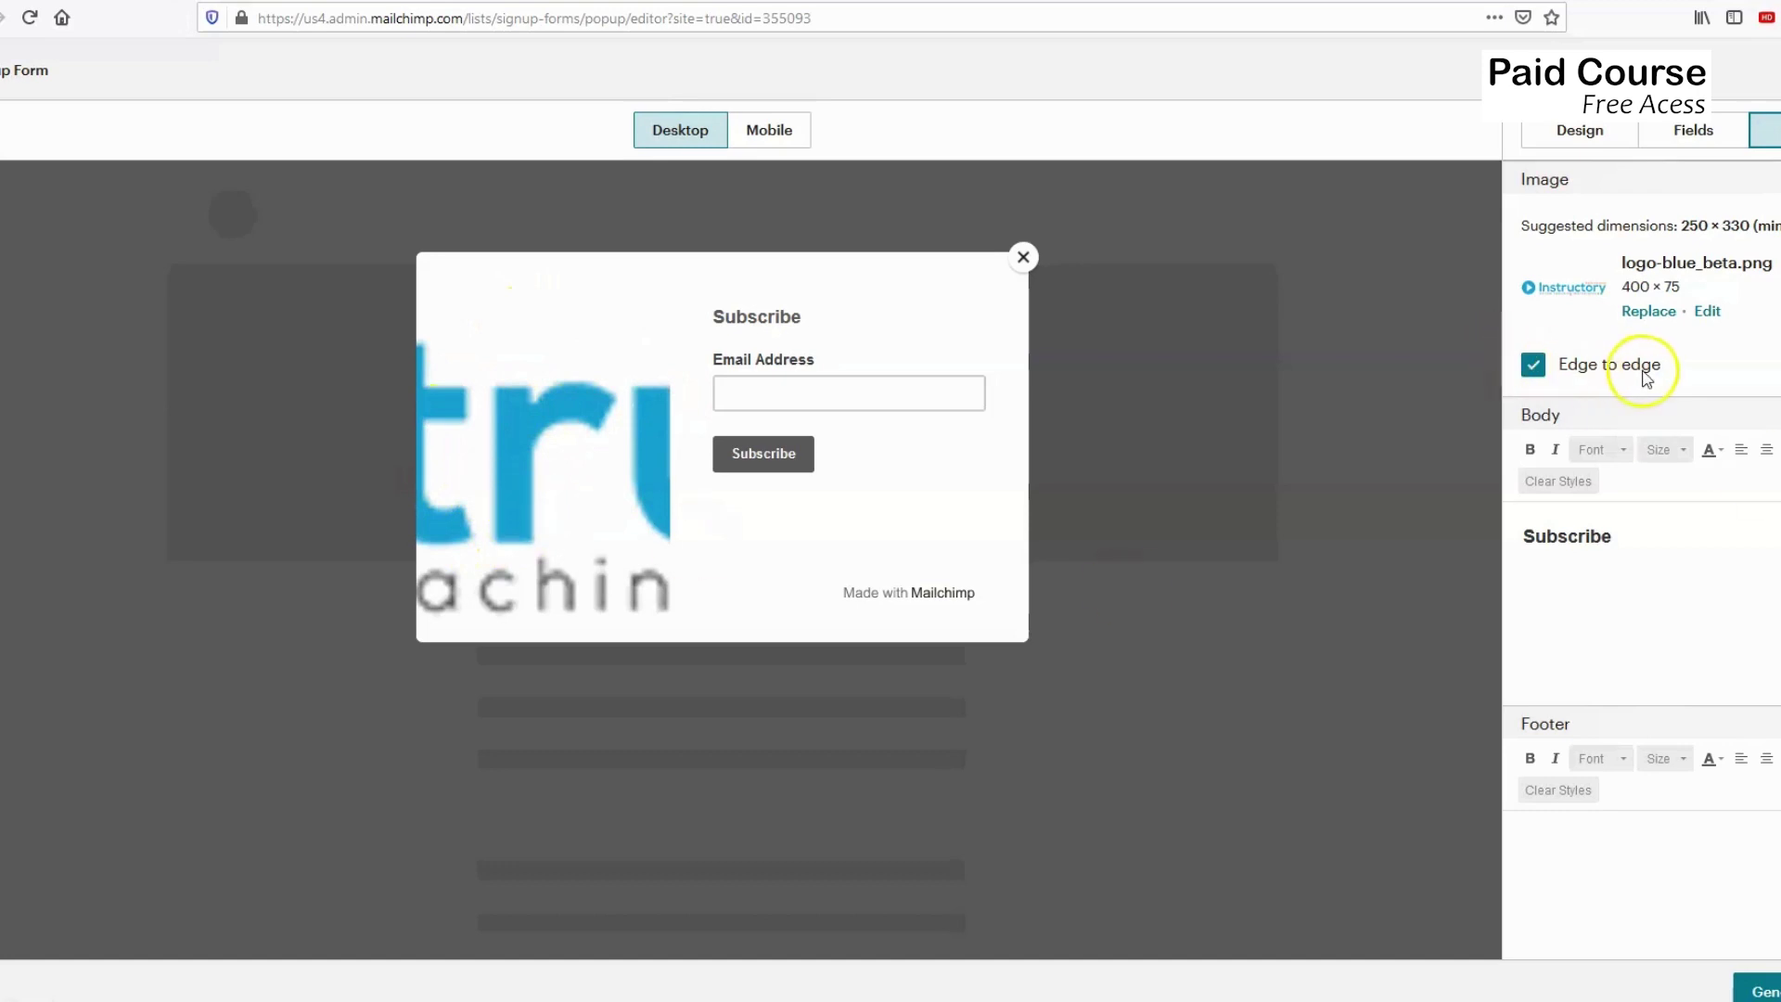
pyautogui.click(1565, 371)
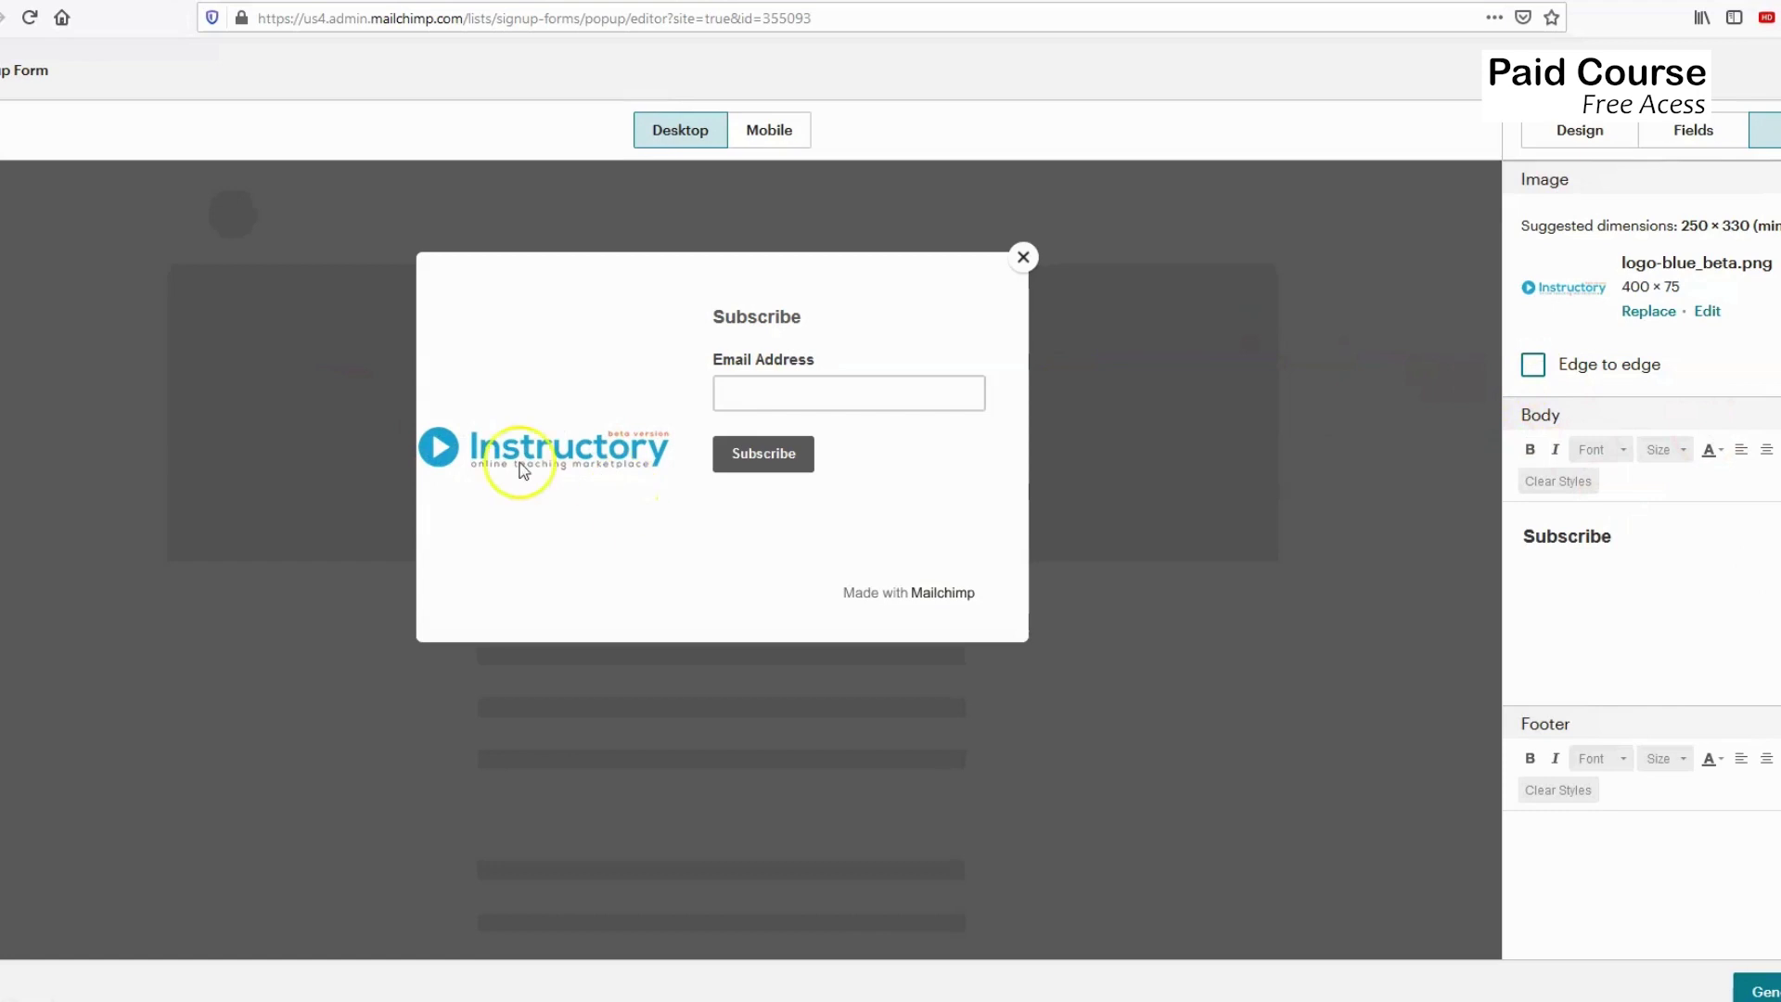
pyautogui.click(1534, 366)
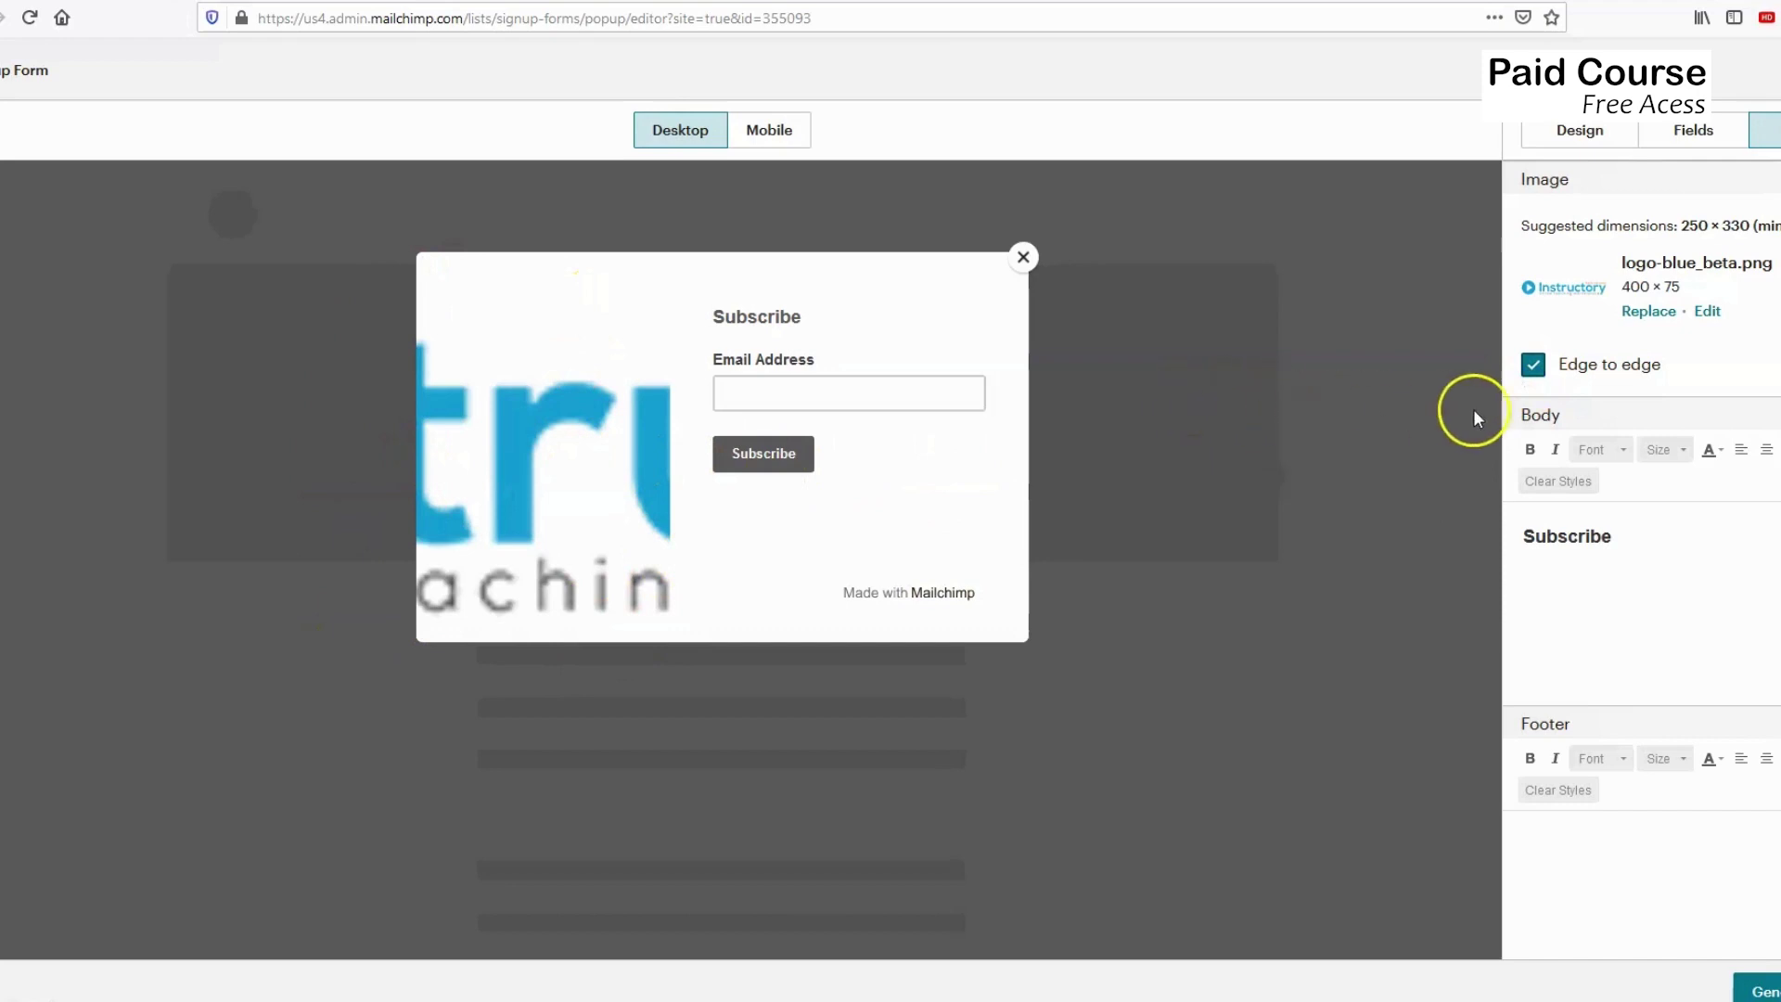
pyautogui.click(1533, 367)
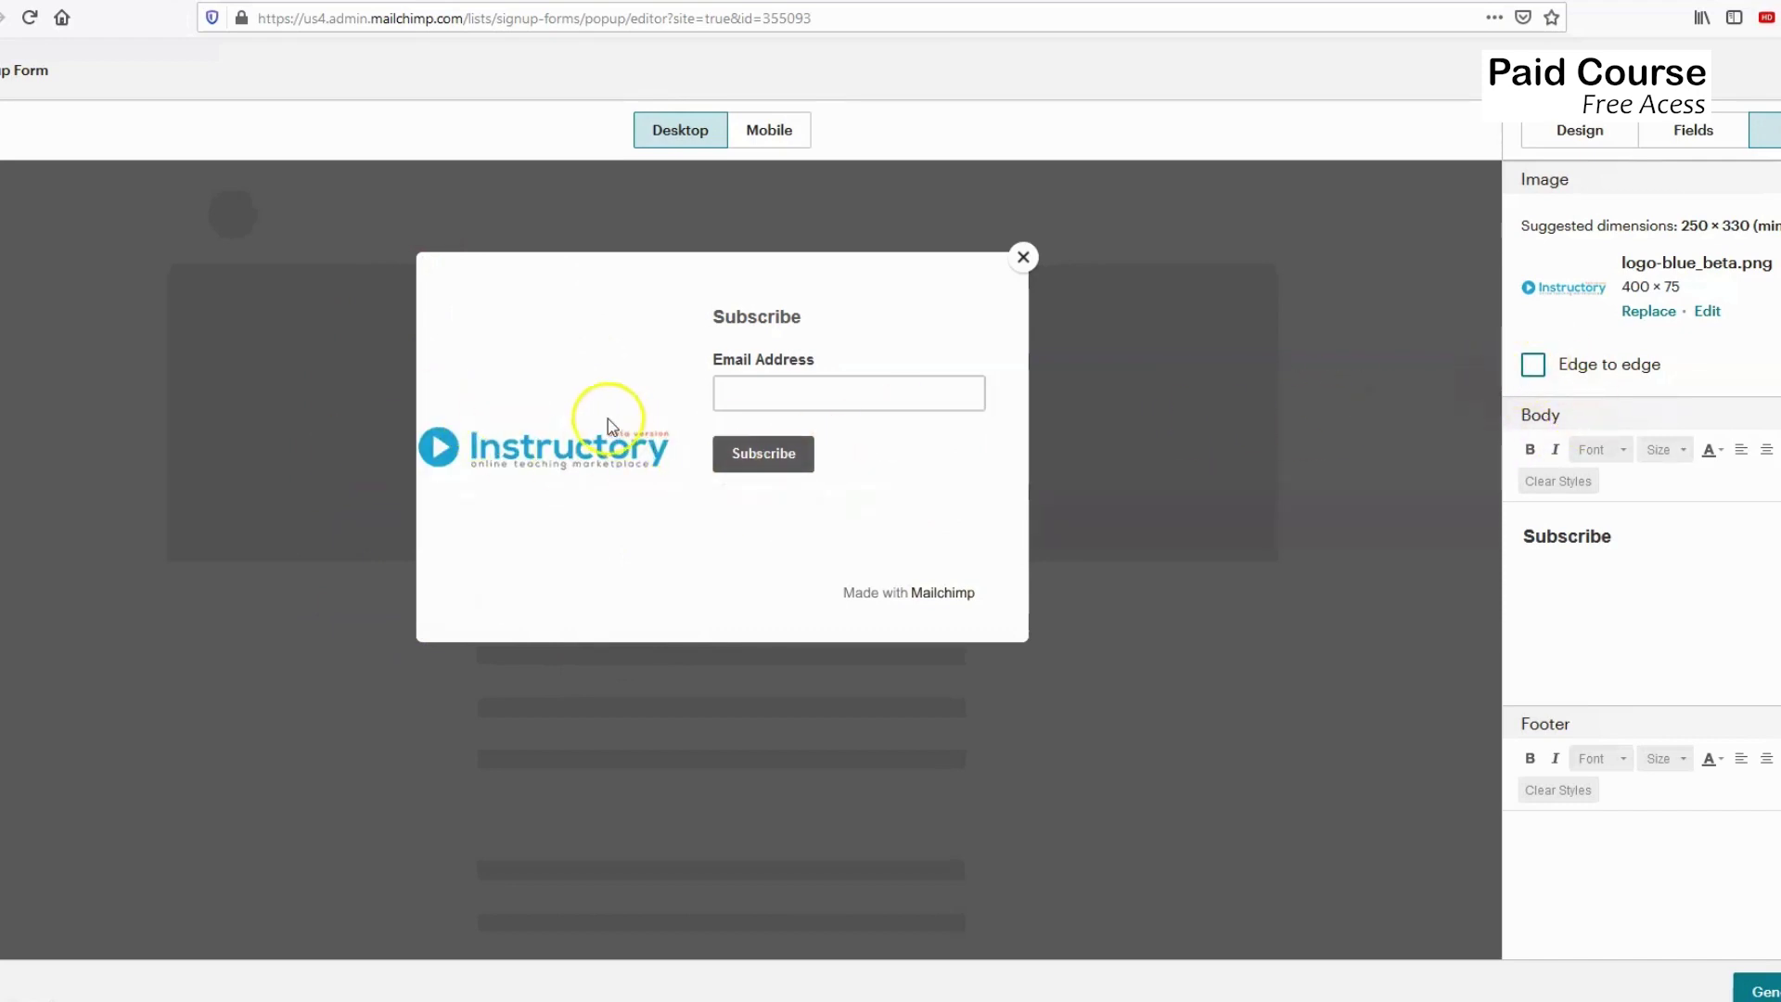
pyautogui.click(1557, 534)
pyautogui.moveTo(1518, 538); pyautogui.dragTo(1619, 538)
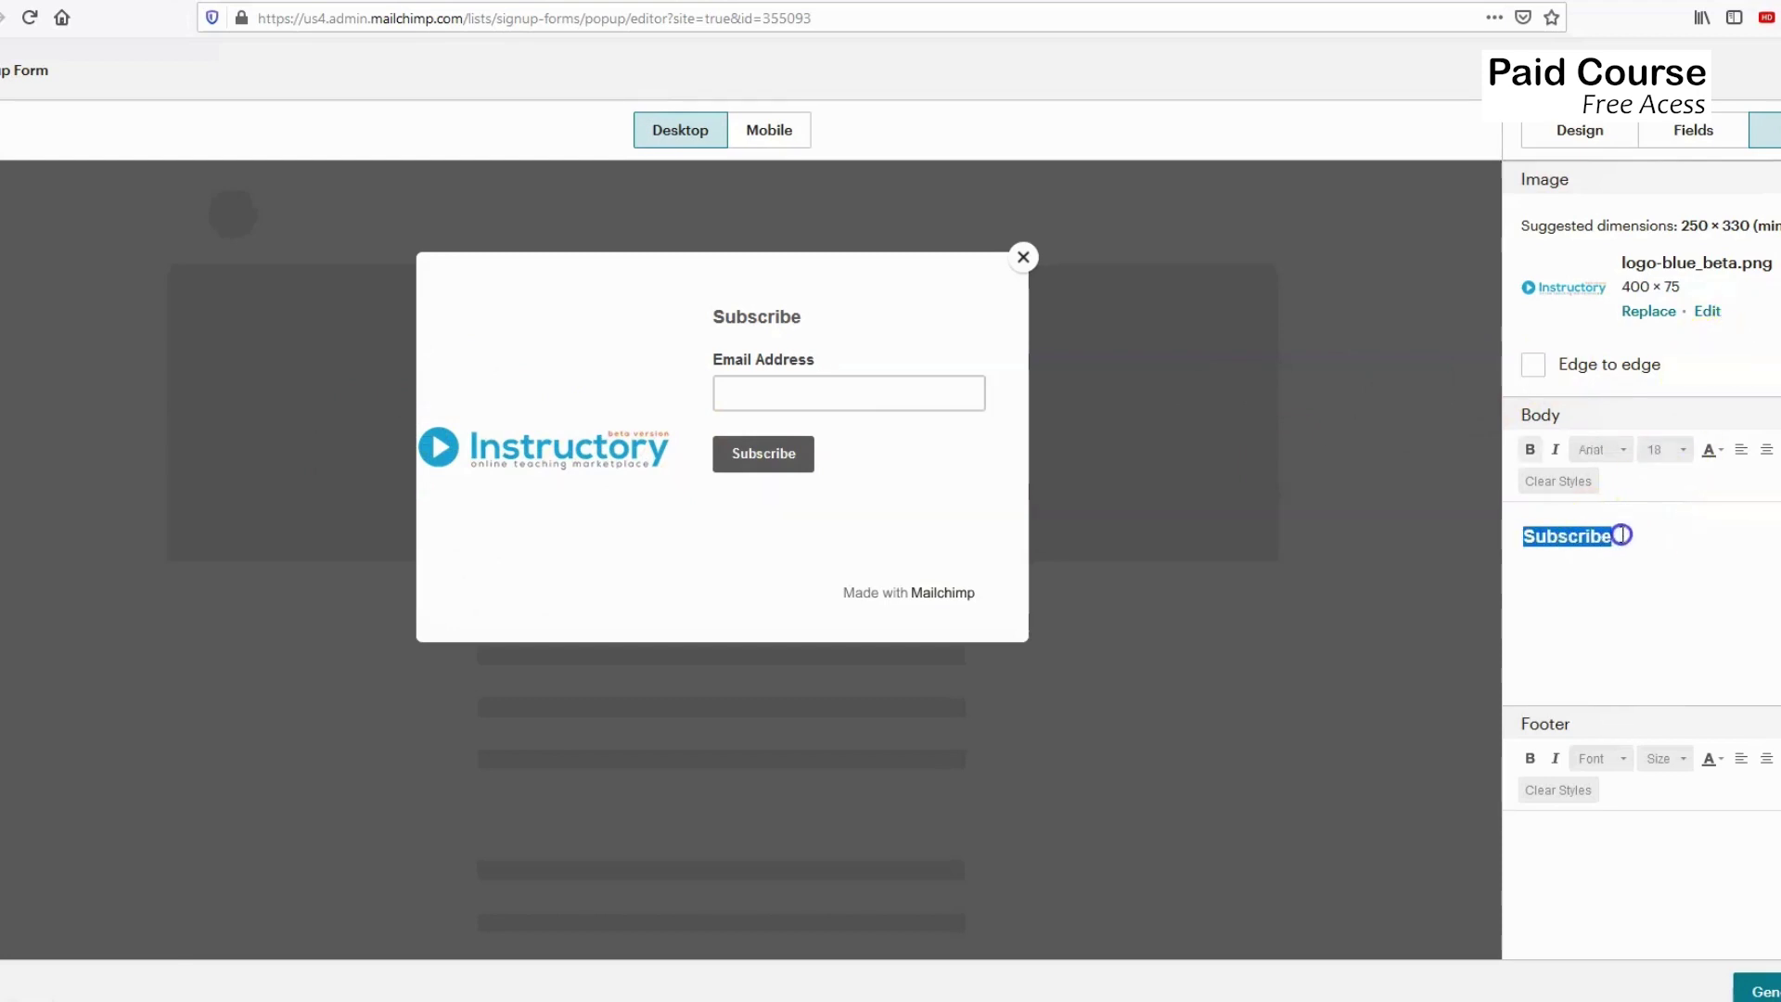
pyautogui.click(1564, 545)
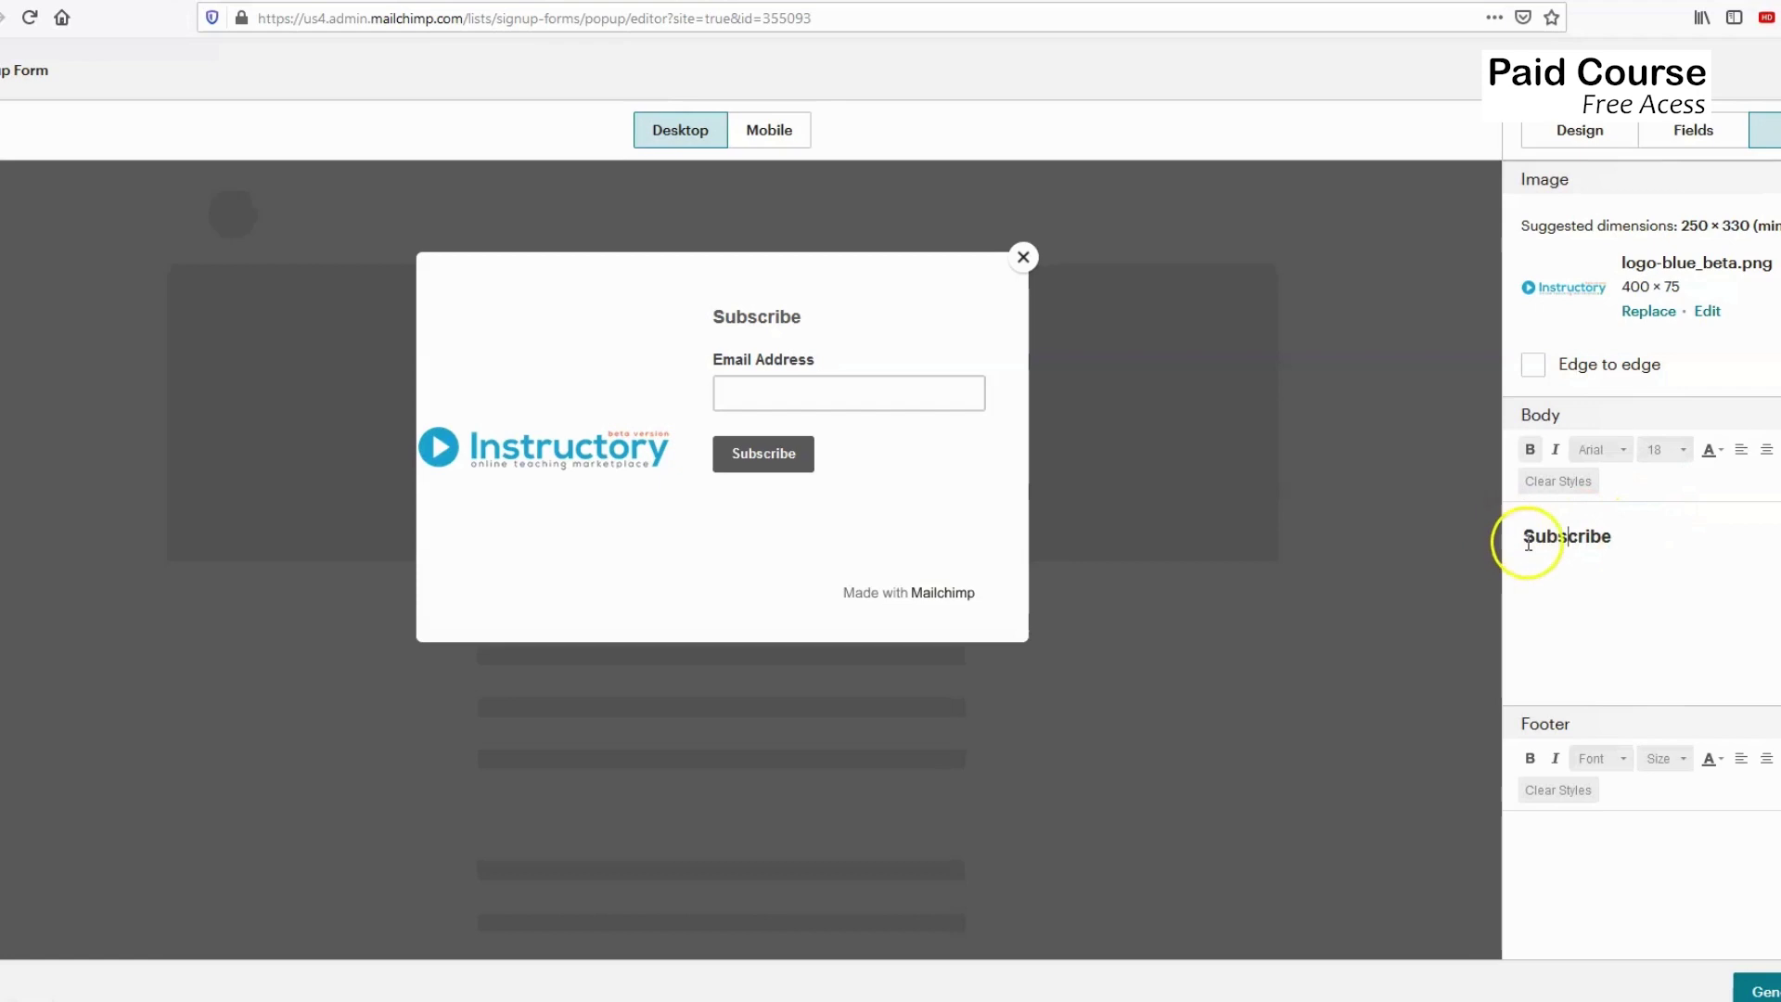
pyautogui.click(1527, 538)
pyautogui.moveTo(1526, 538); pyautogui.dragTo(1610, 537)
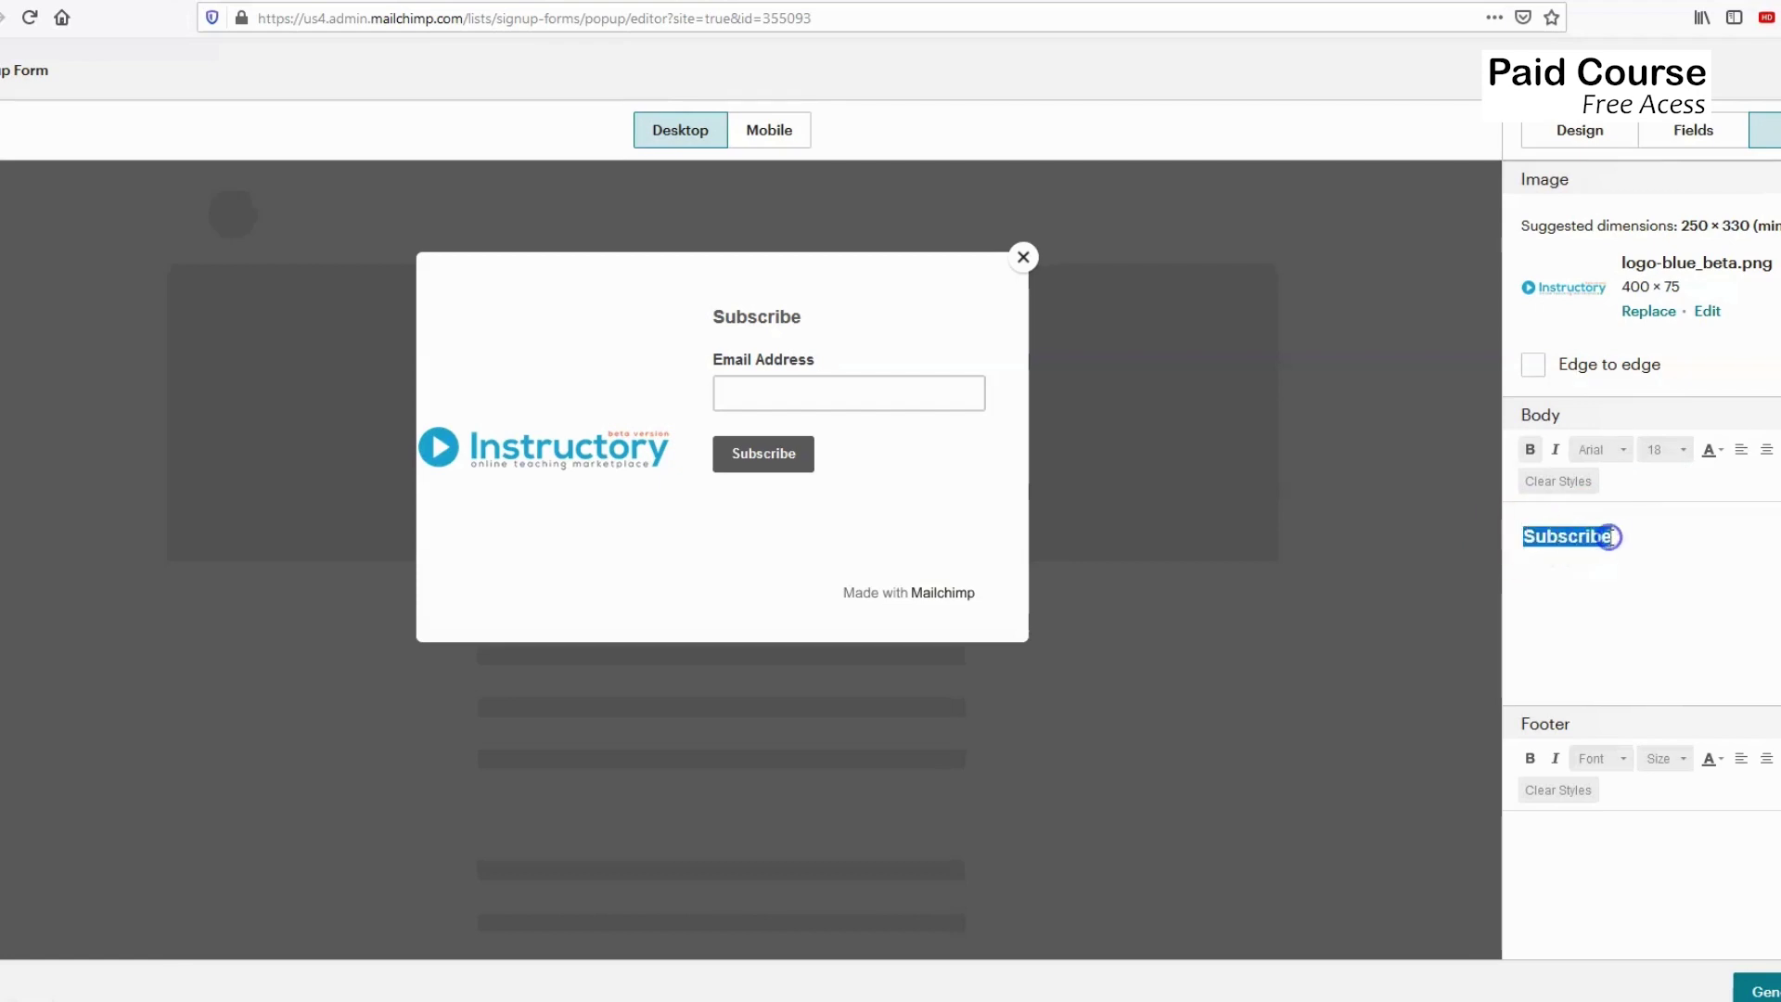
pyautogui.write('Sign up for our newsletter')
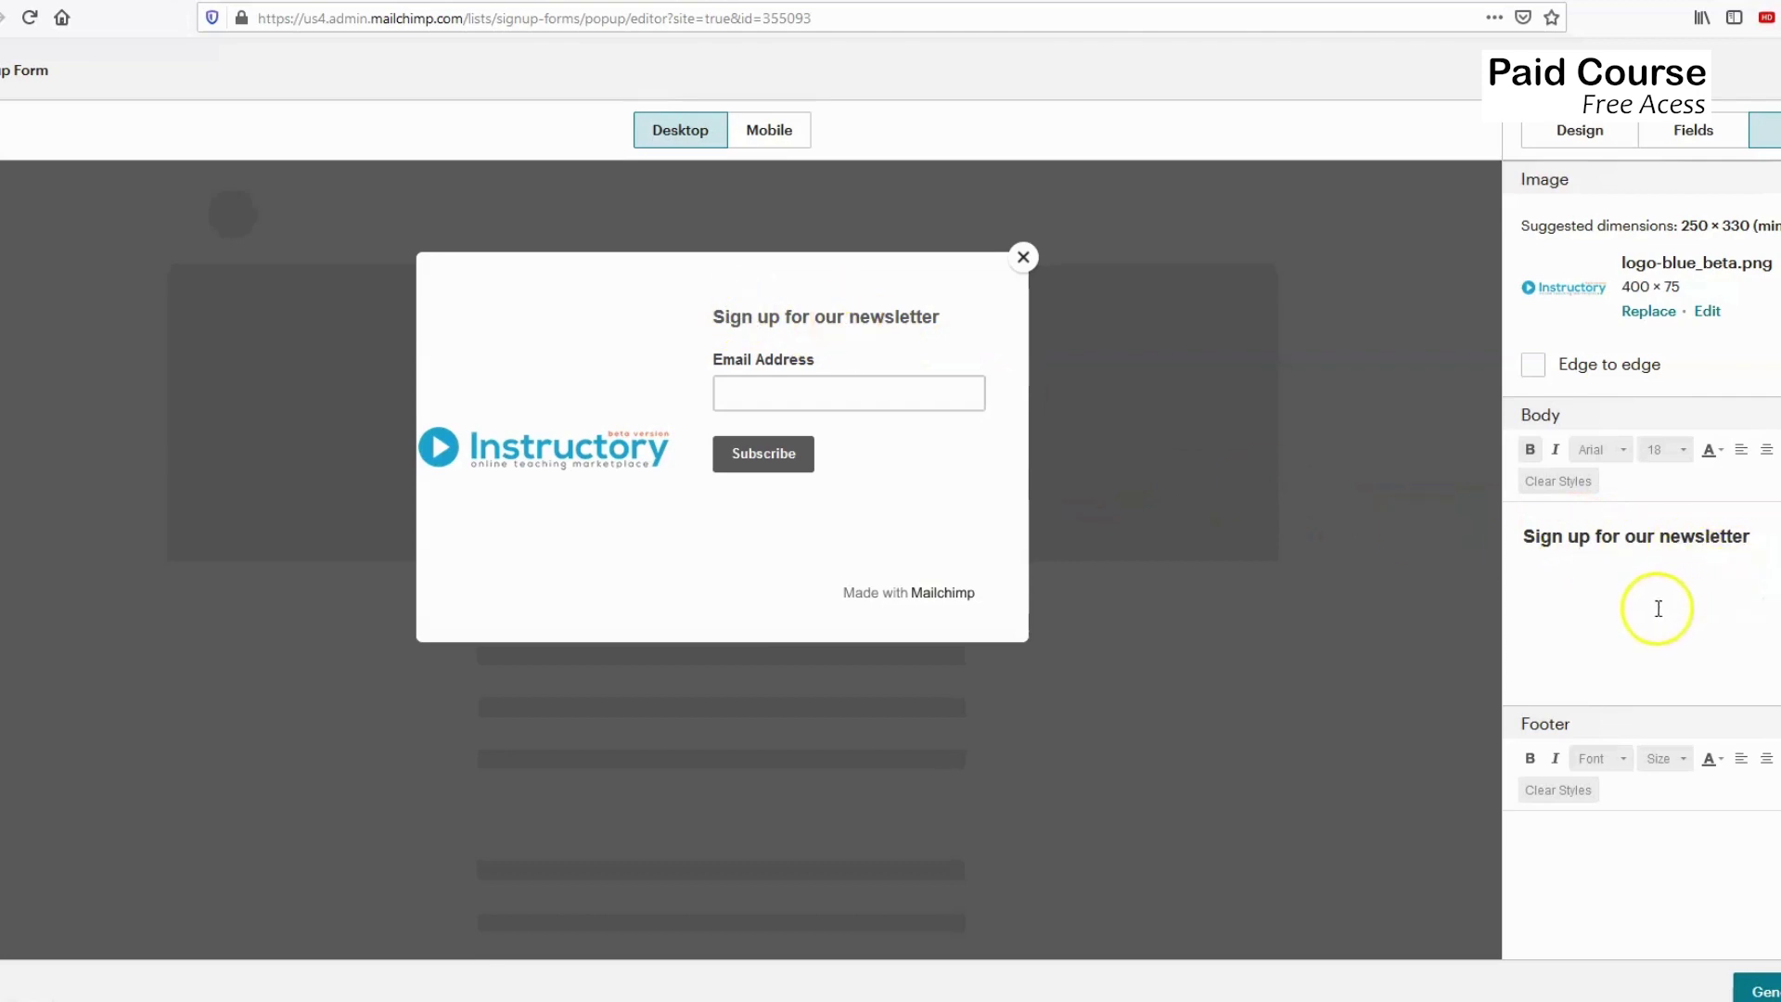
pyautogui.scroll(-4, 1614, 621)
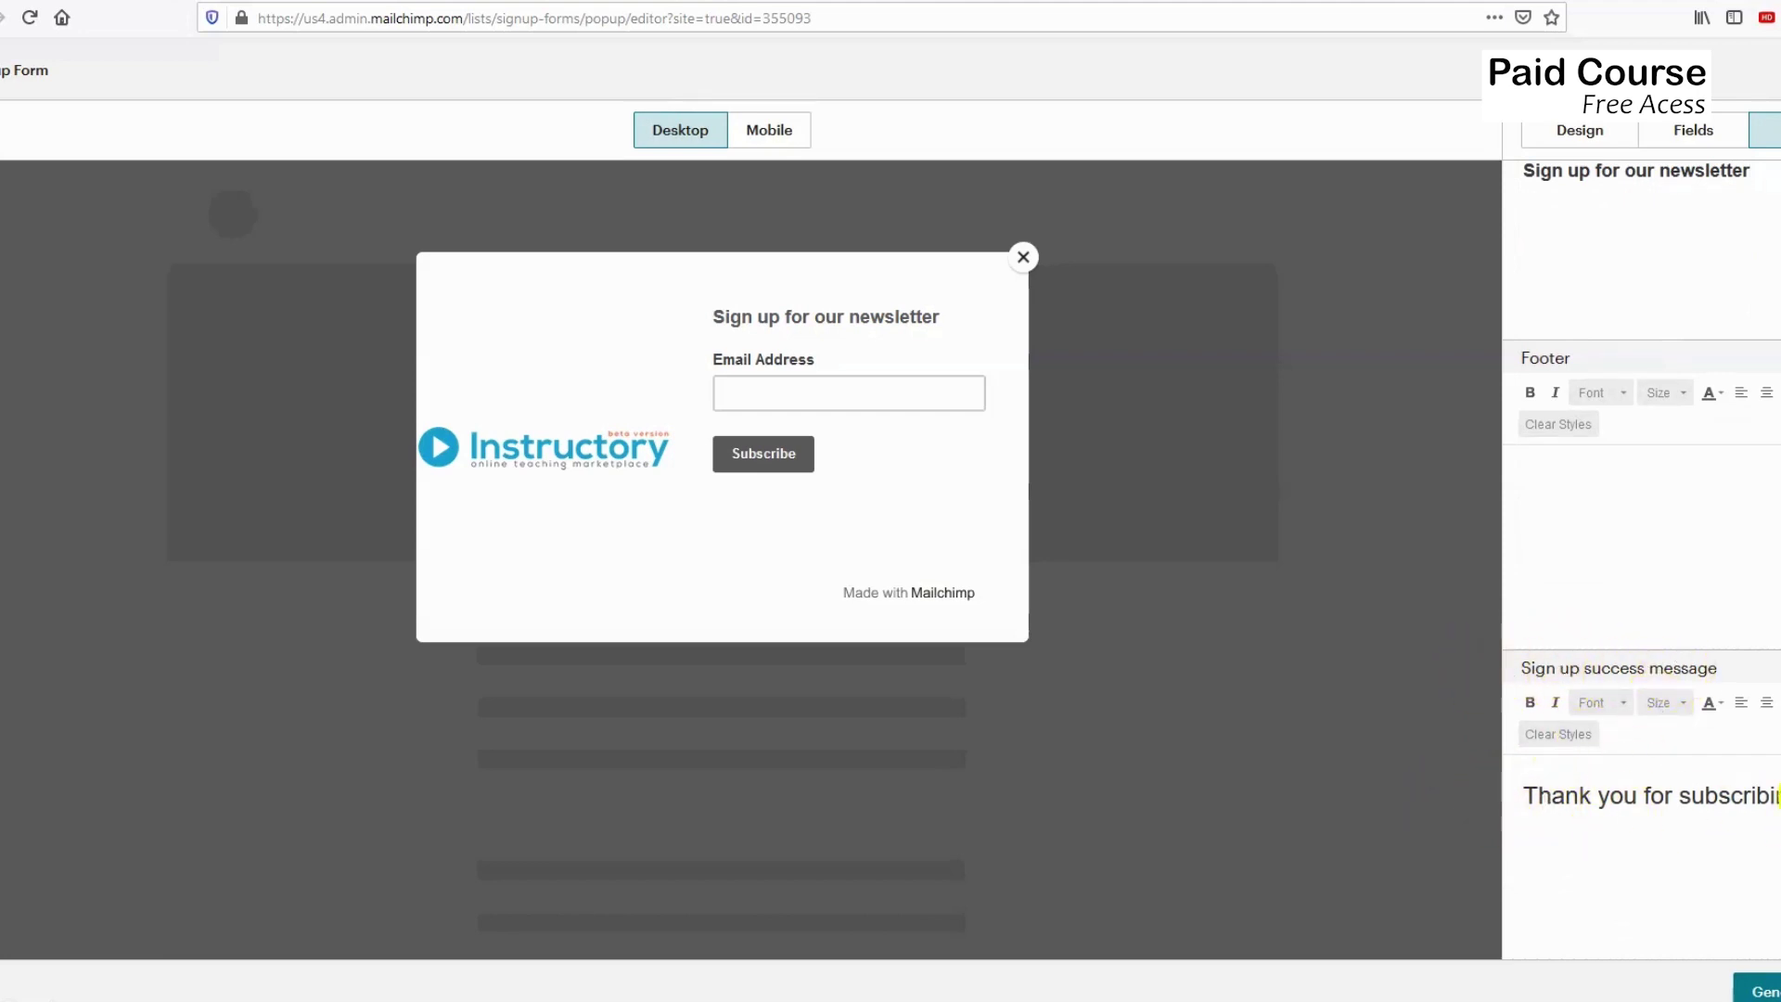
pyautogui.scroll(2, 1574, 644)
pyautogui.click(1576, 640)
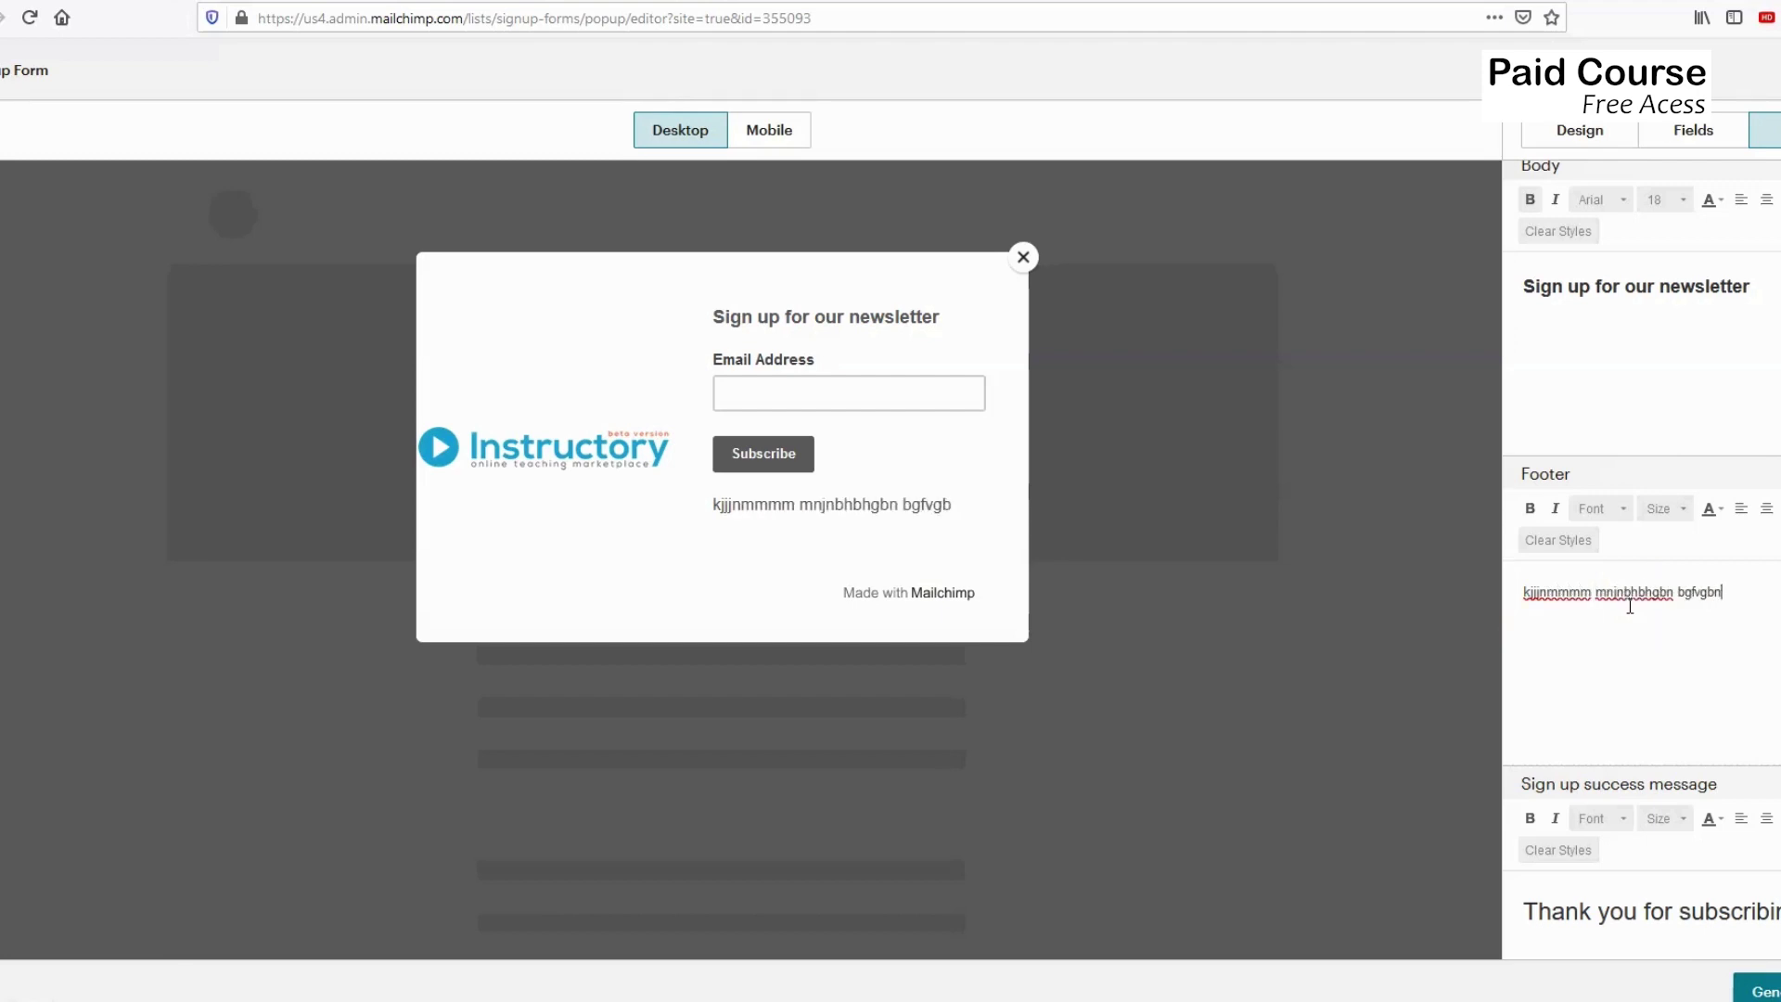
pyautogui.write('hb bgvgb')
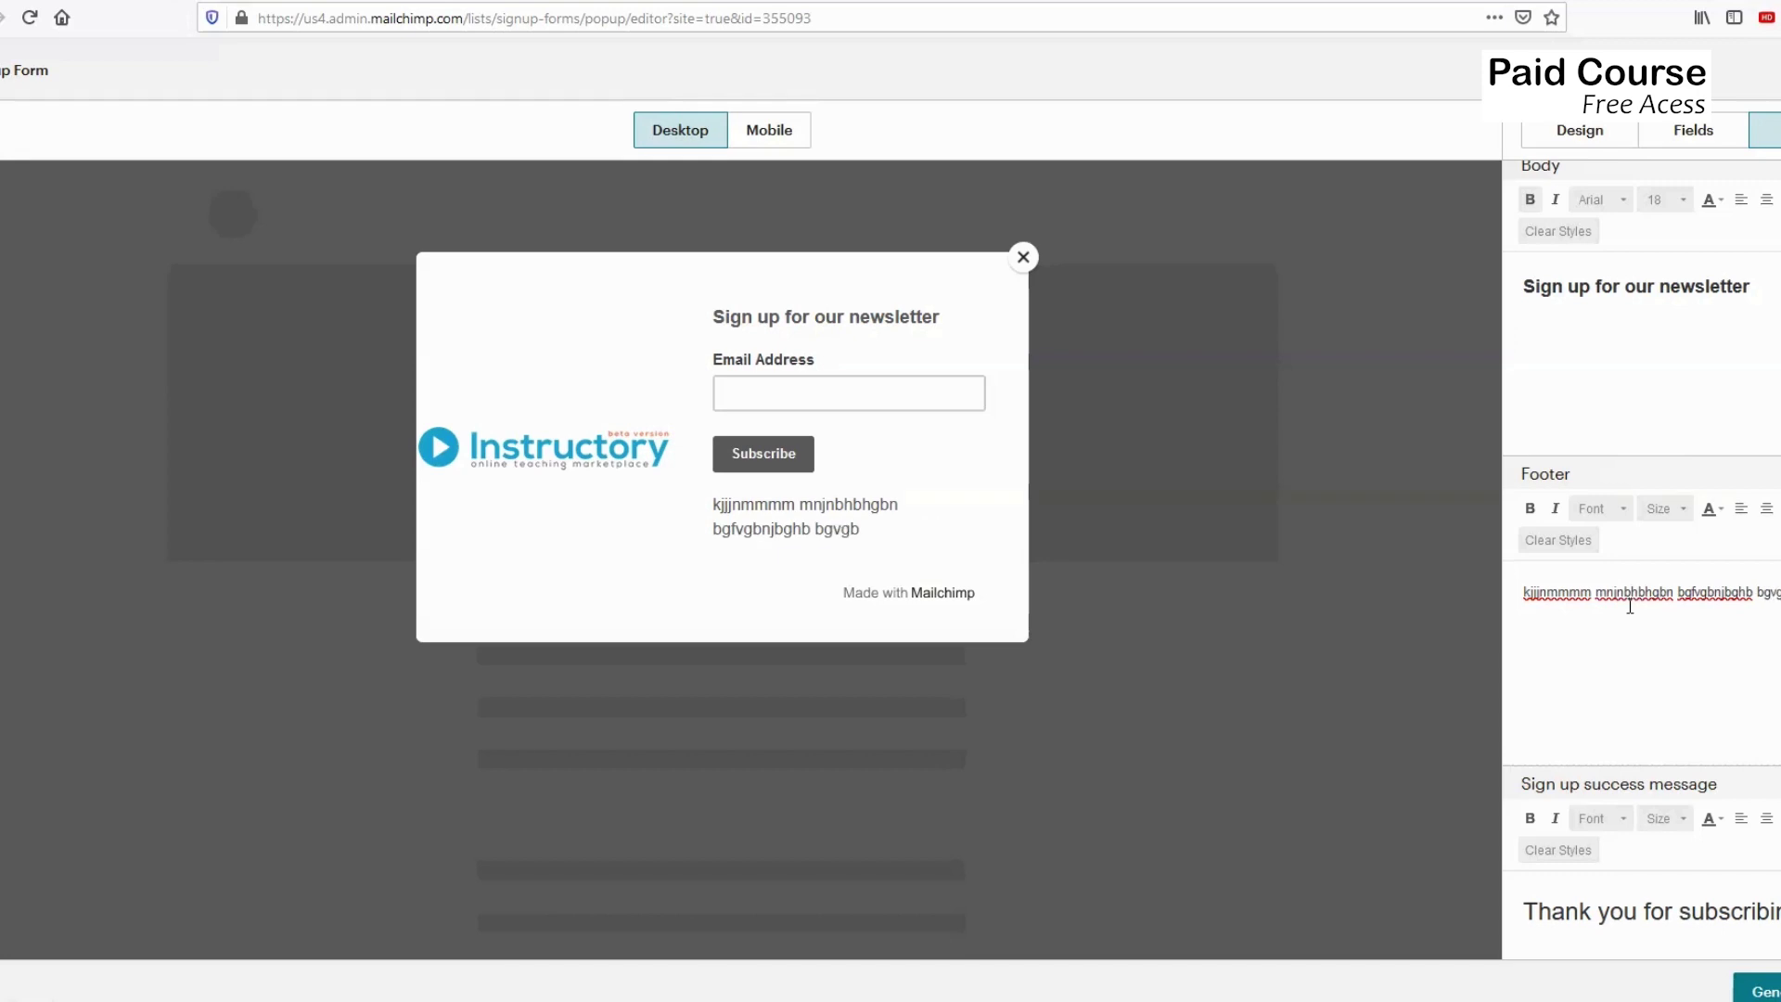
pyautogui.click(1529, 596)
pyautogui.moveTo(1528, 596); pyautogui.dragTo(1773, 614)
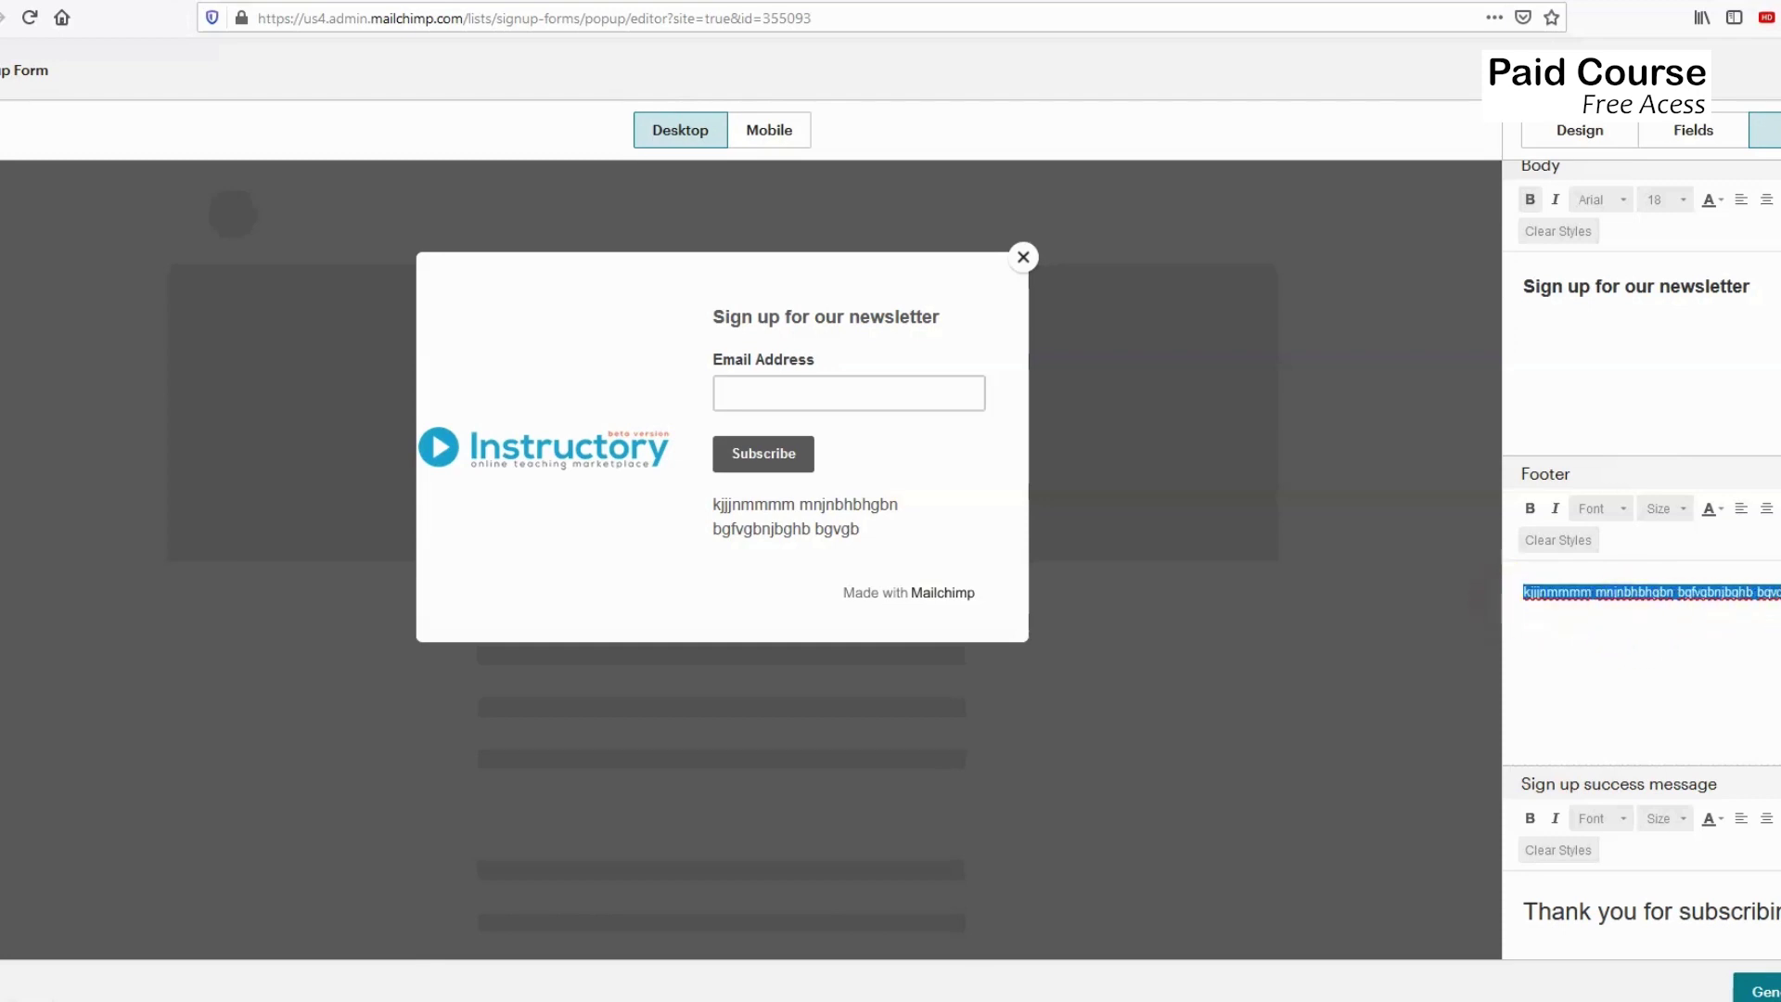
pyautogui.press('BackSpace')
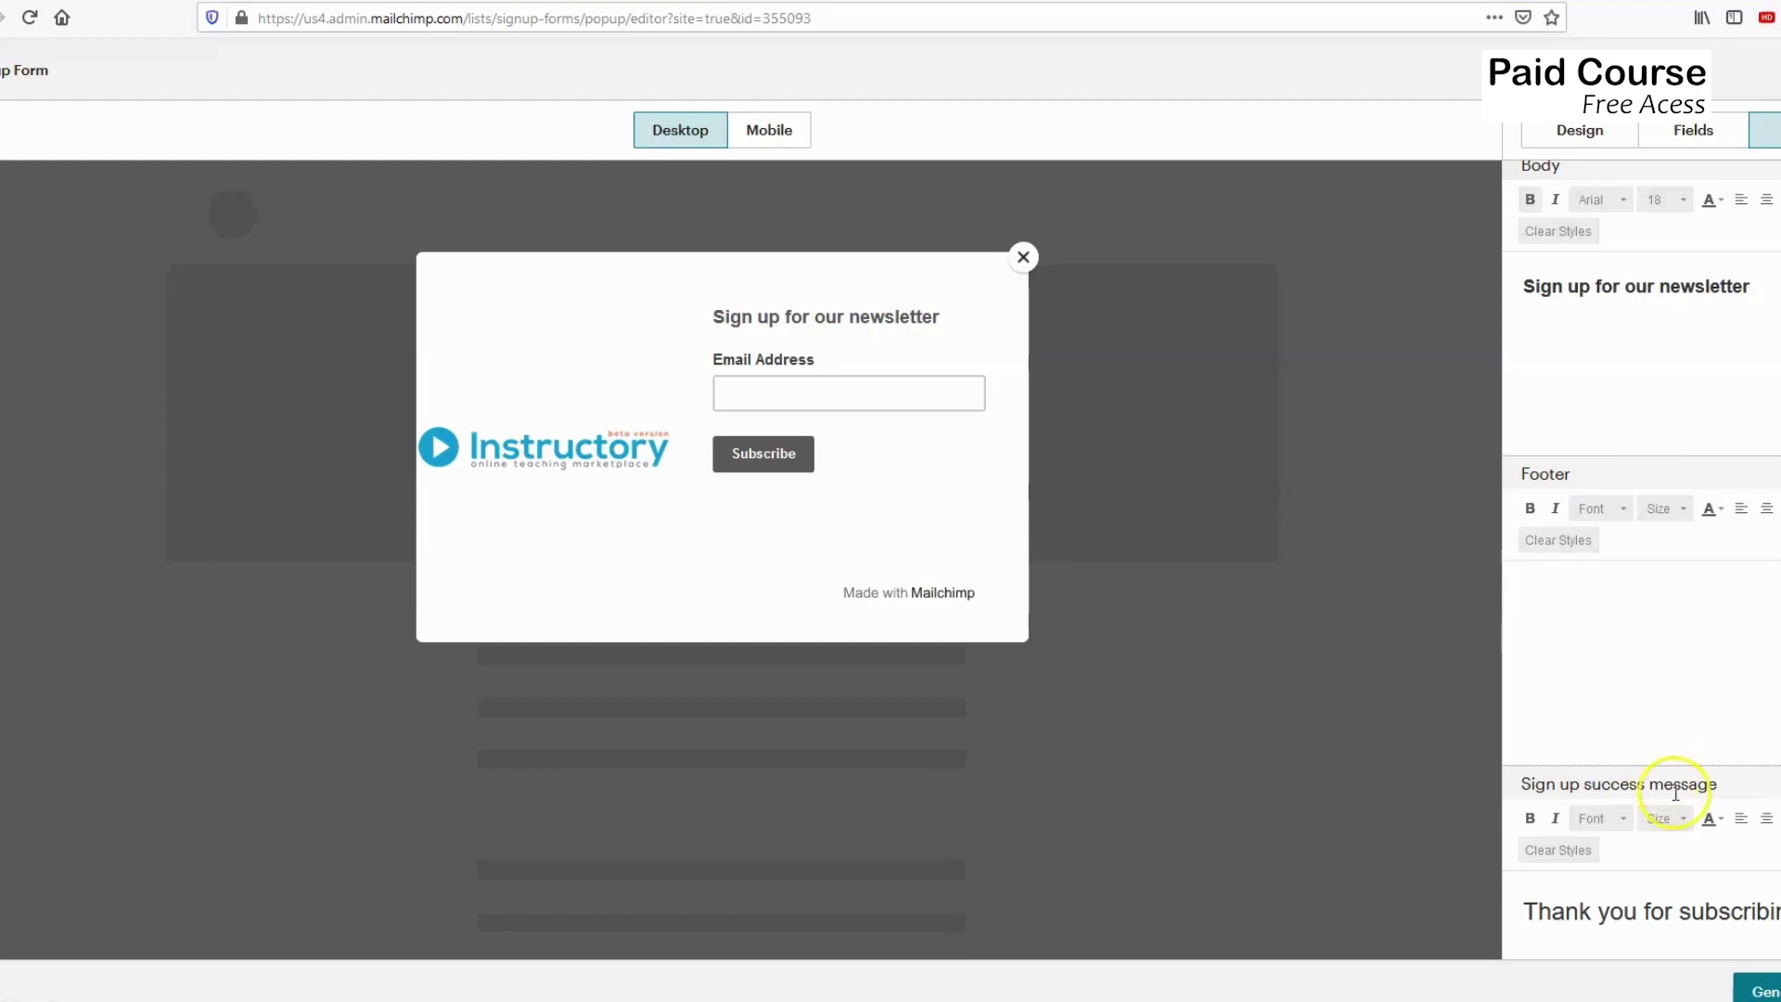
pyautogui.scroll(-1, 1669, 795)
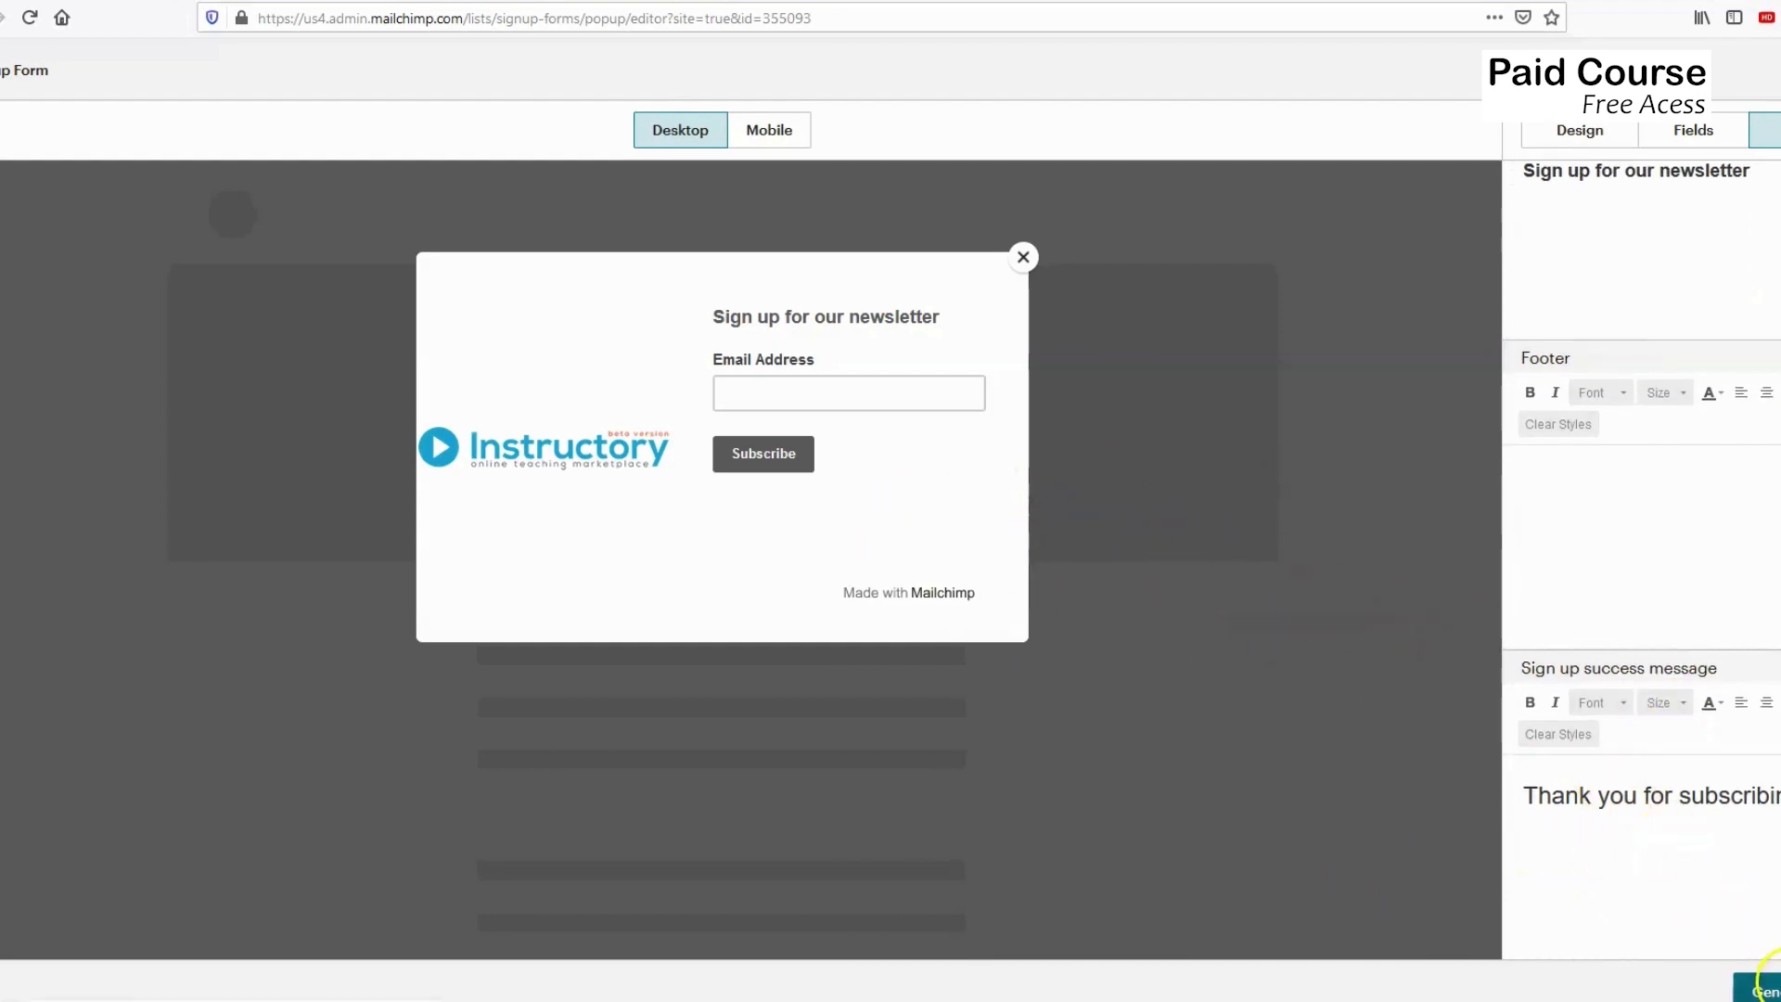
# Generate the pop-up's embed code, then close the code window.
pyautogui.click(1742, 991)
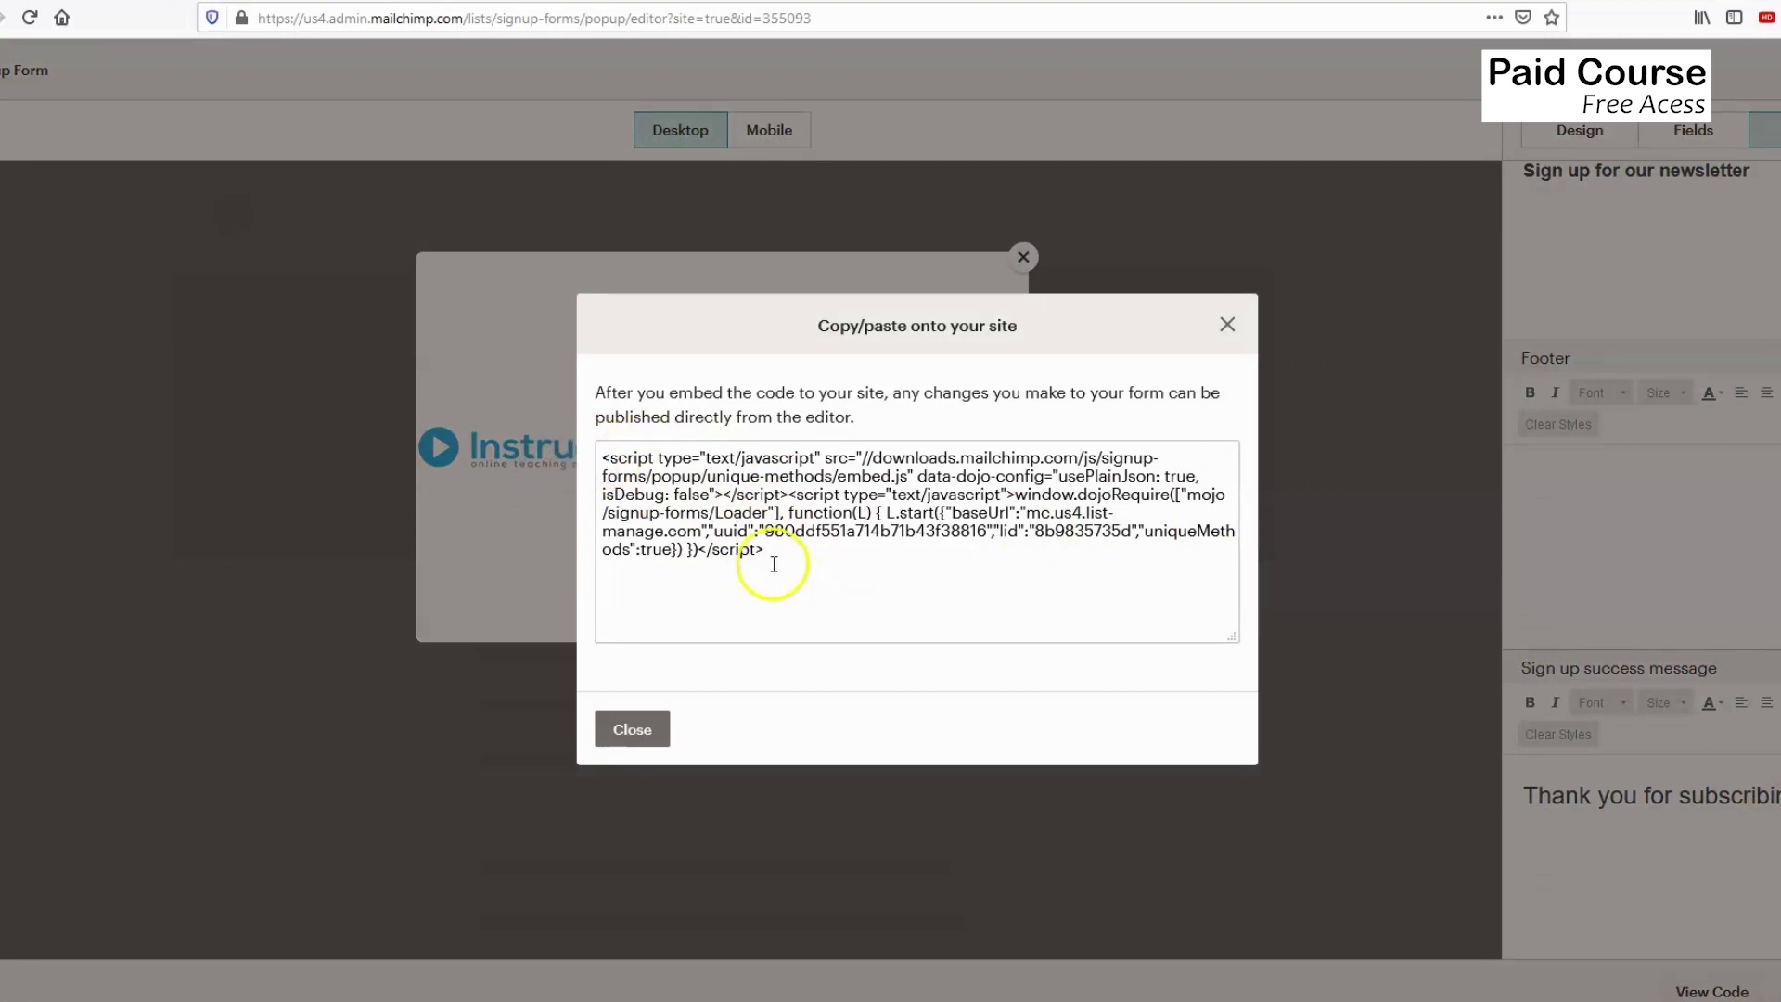
pyautogui.click(1227, 326)
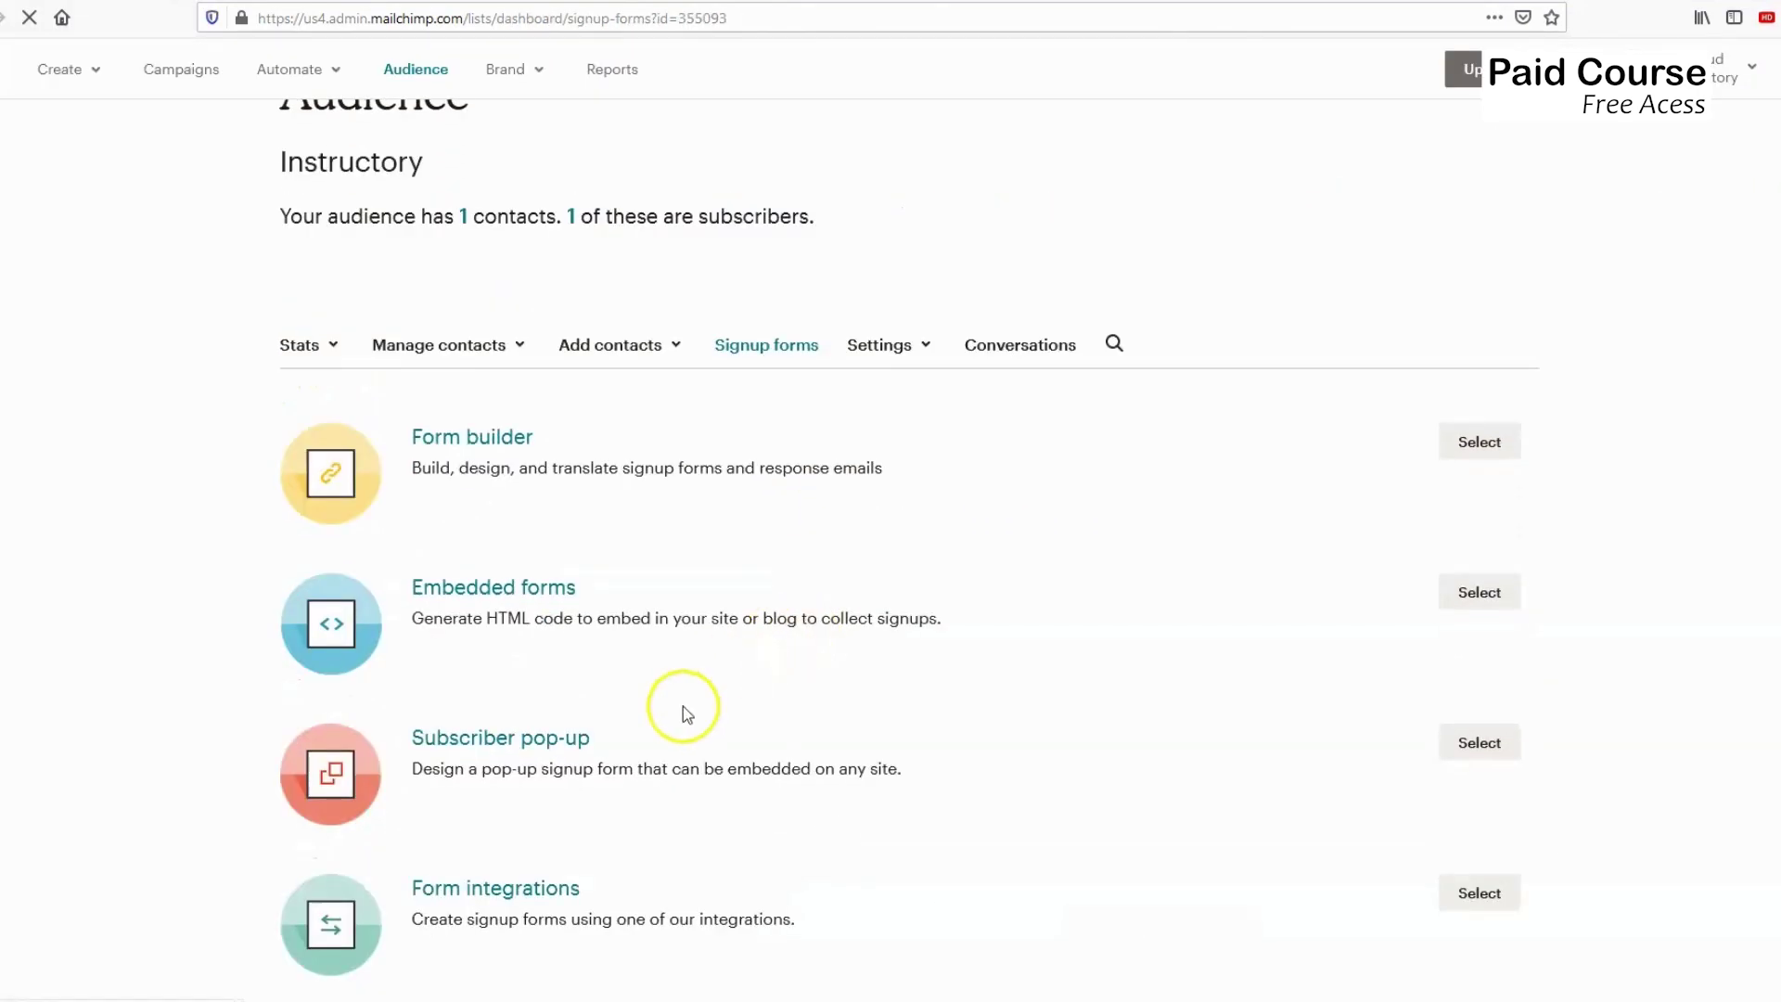
# Browse the Form integrations options, return to Signup forms, then switch to the WordPress login tab.
pyautogui.scroll(-2, 649, 774)
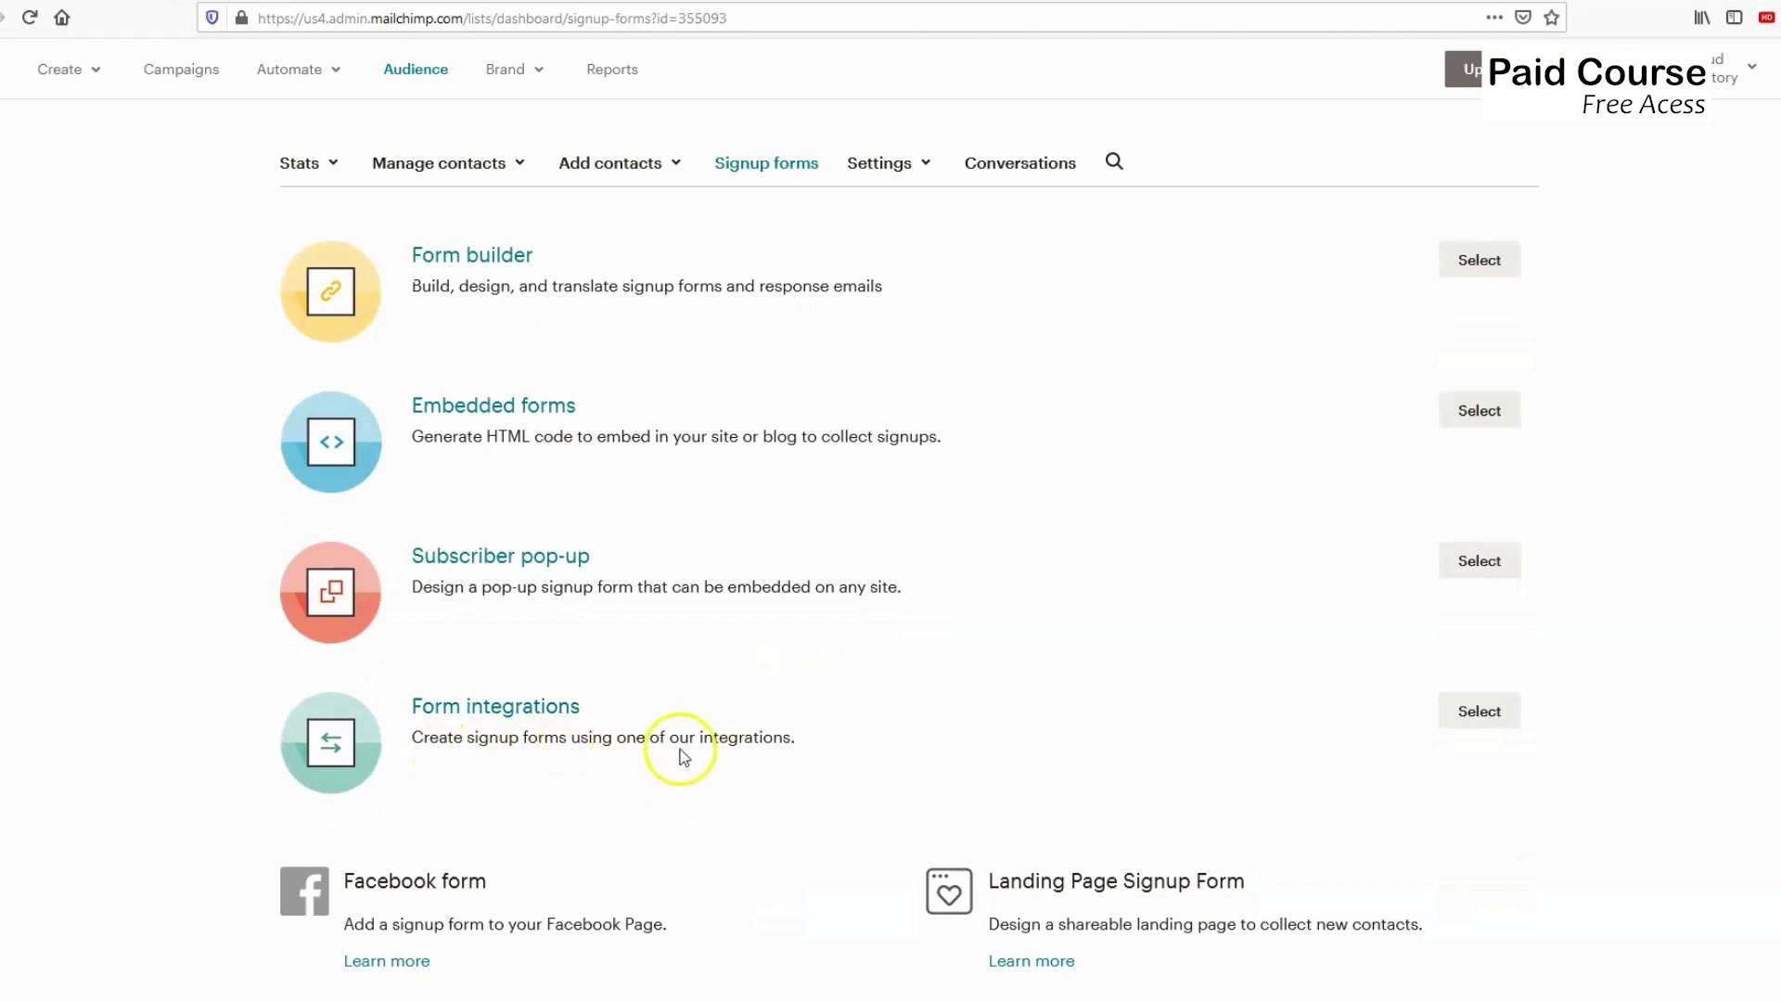
pyautogui.click(1495, 711)
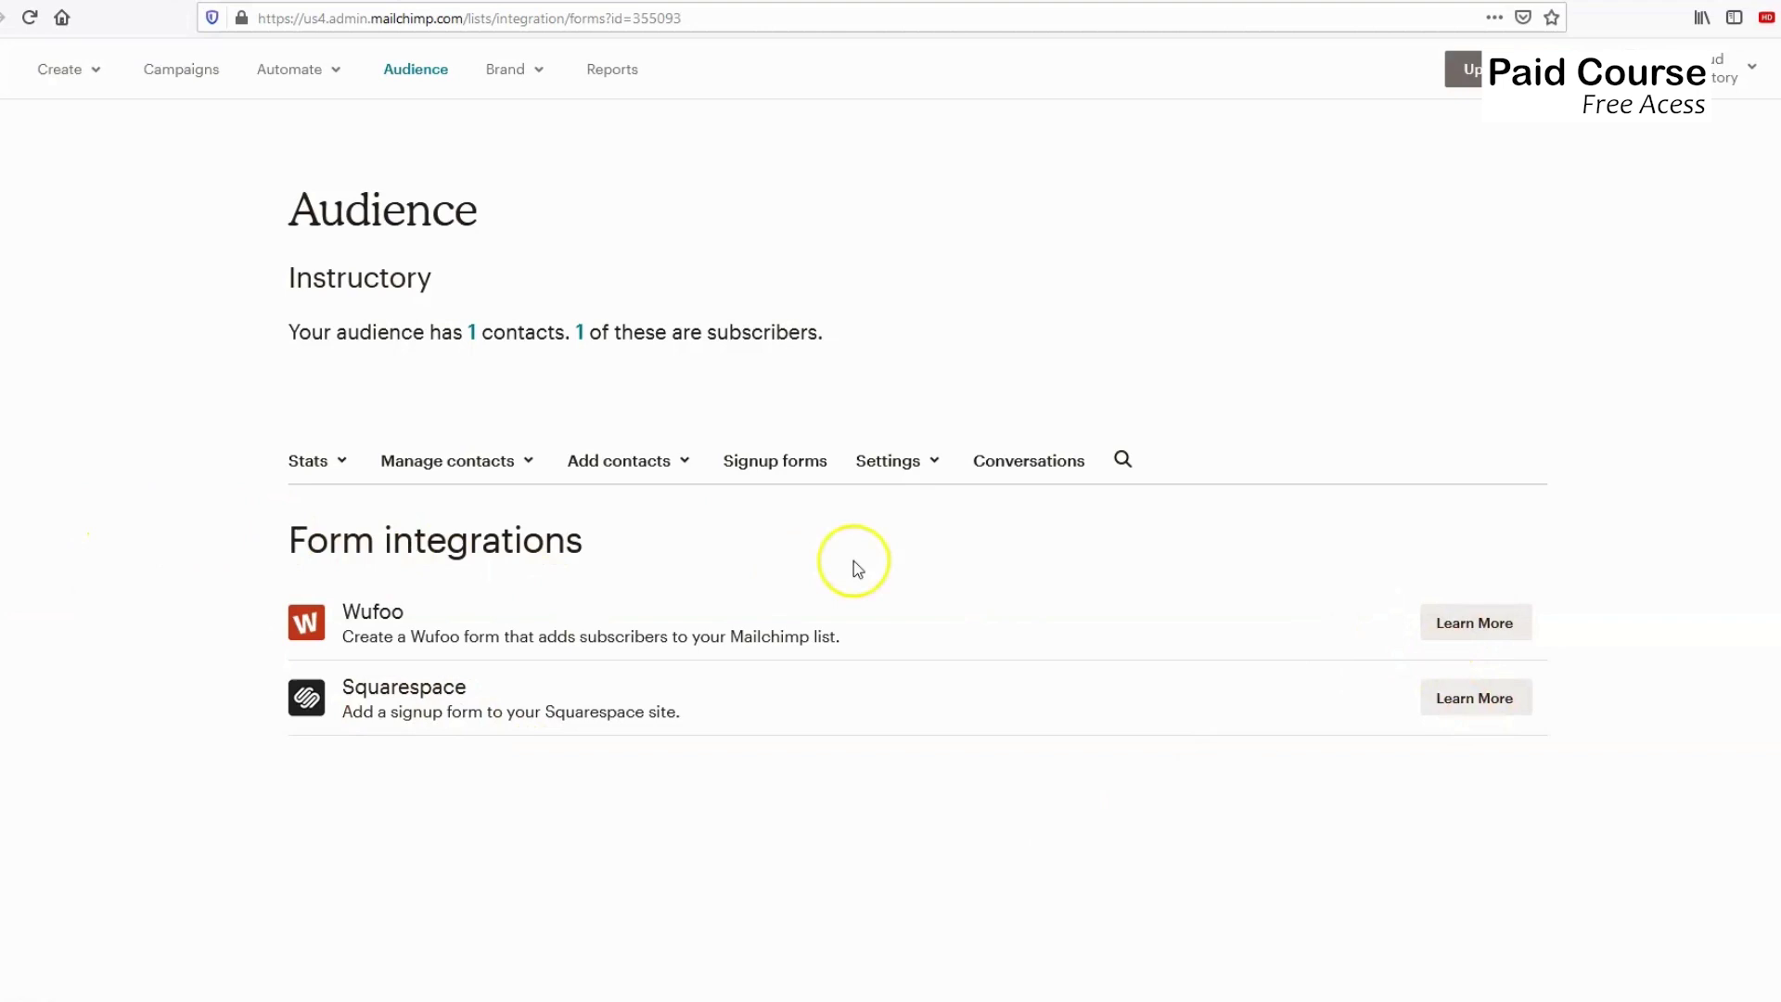
pyautogui.click(770, 464)
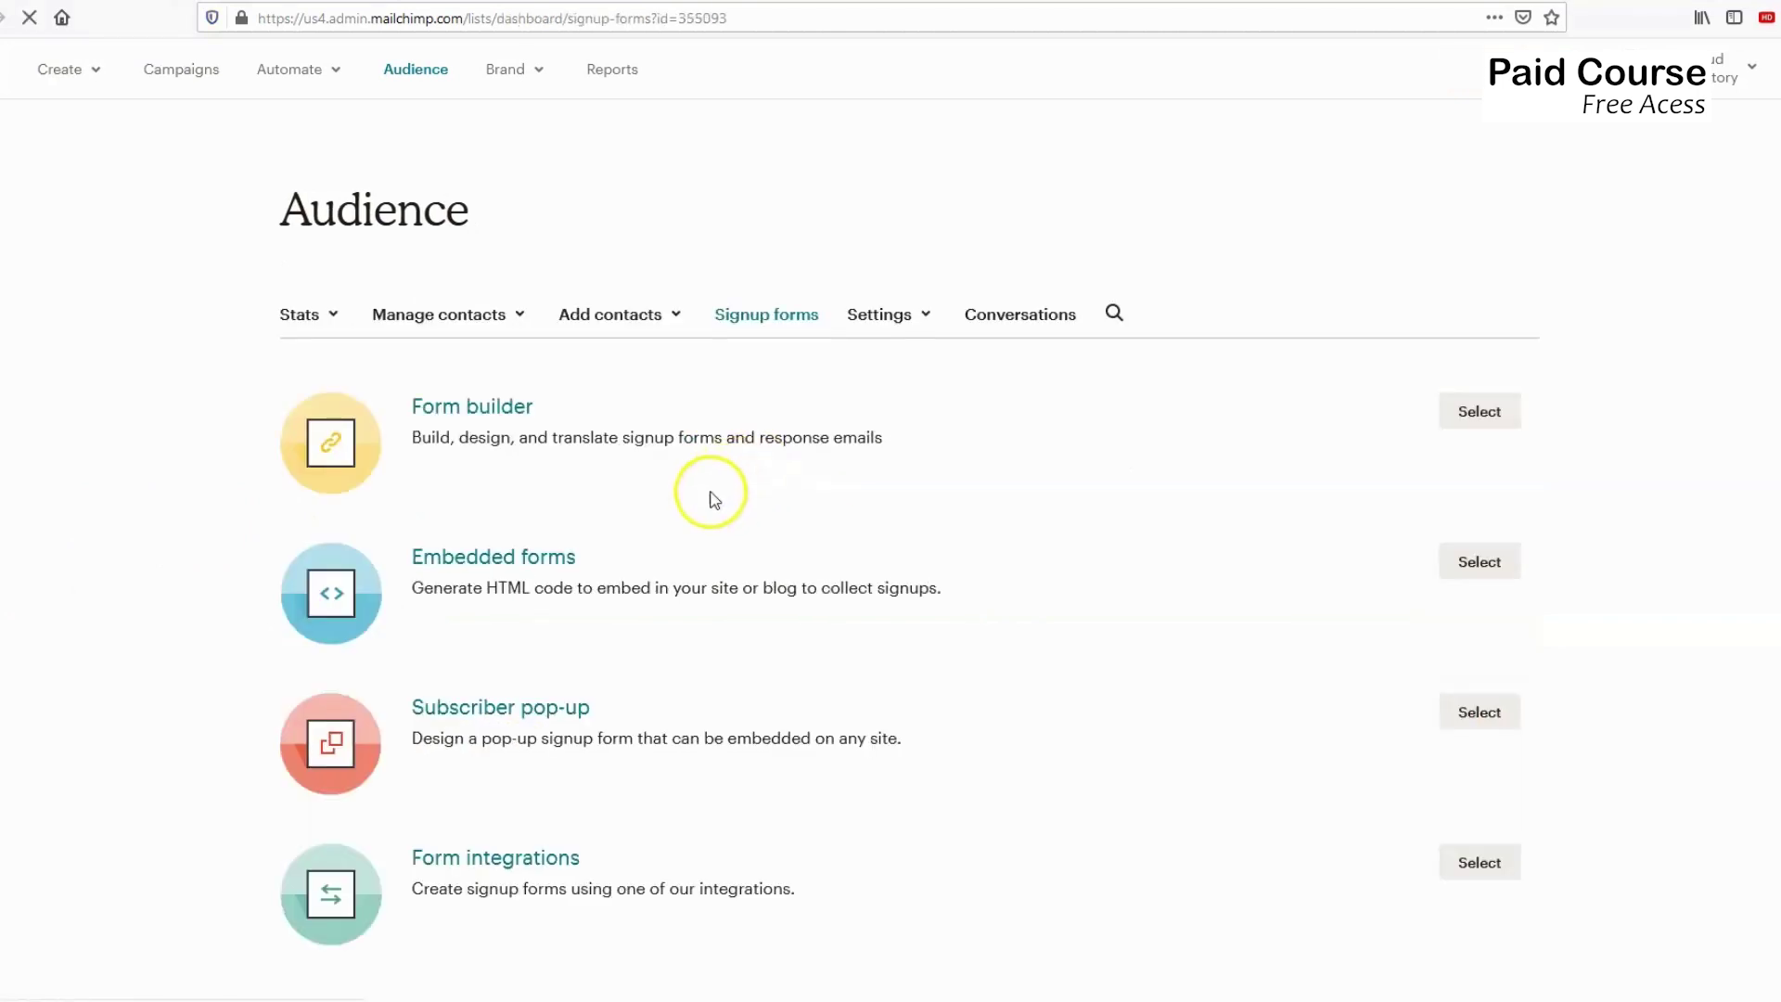
pyautogui.scroll(-2, 668, 561)
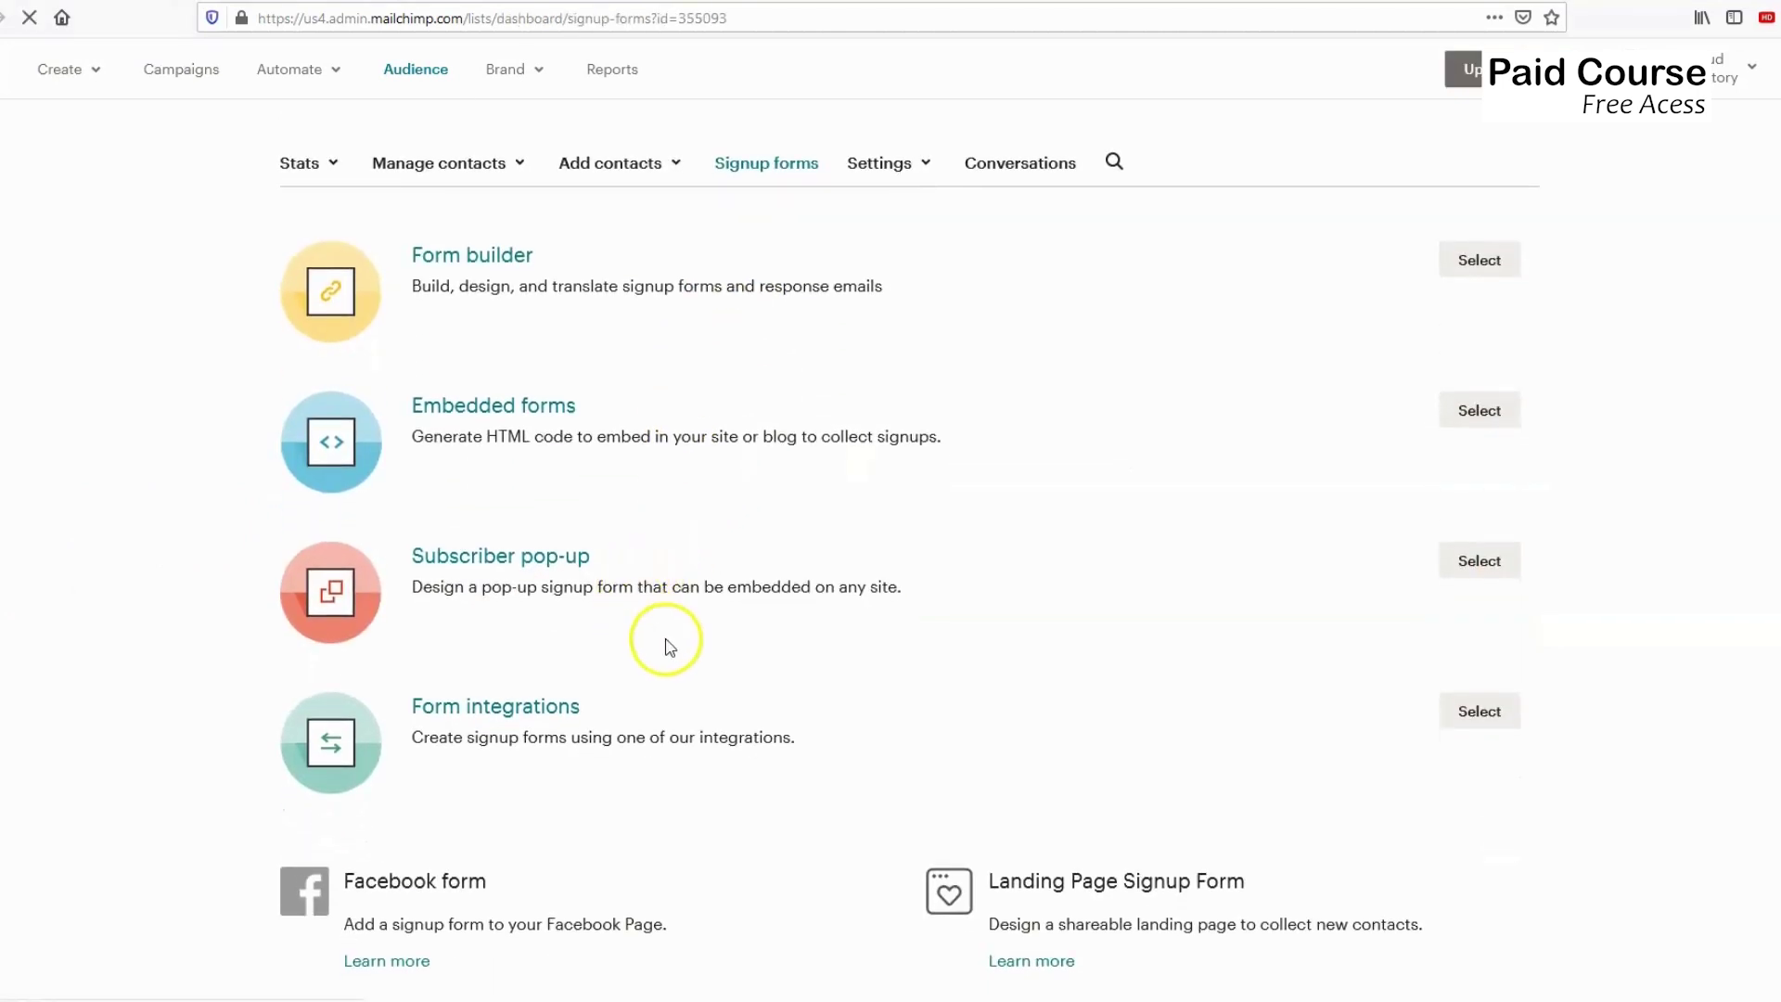
pyautogui.scroll(3, 654, 640)
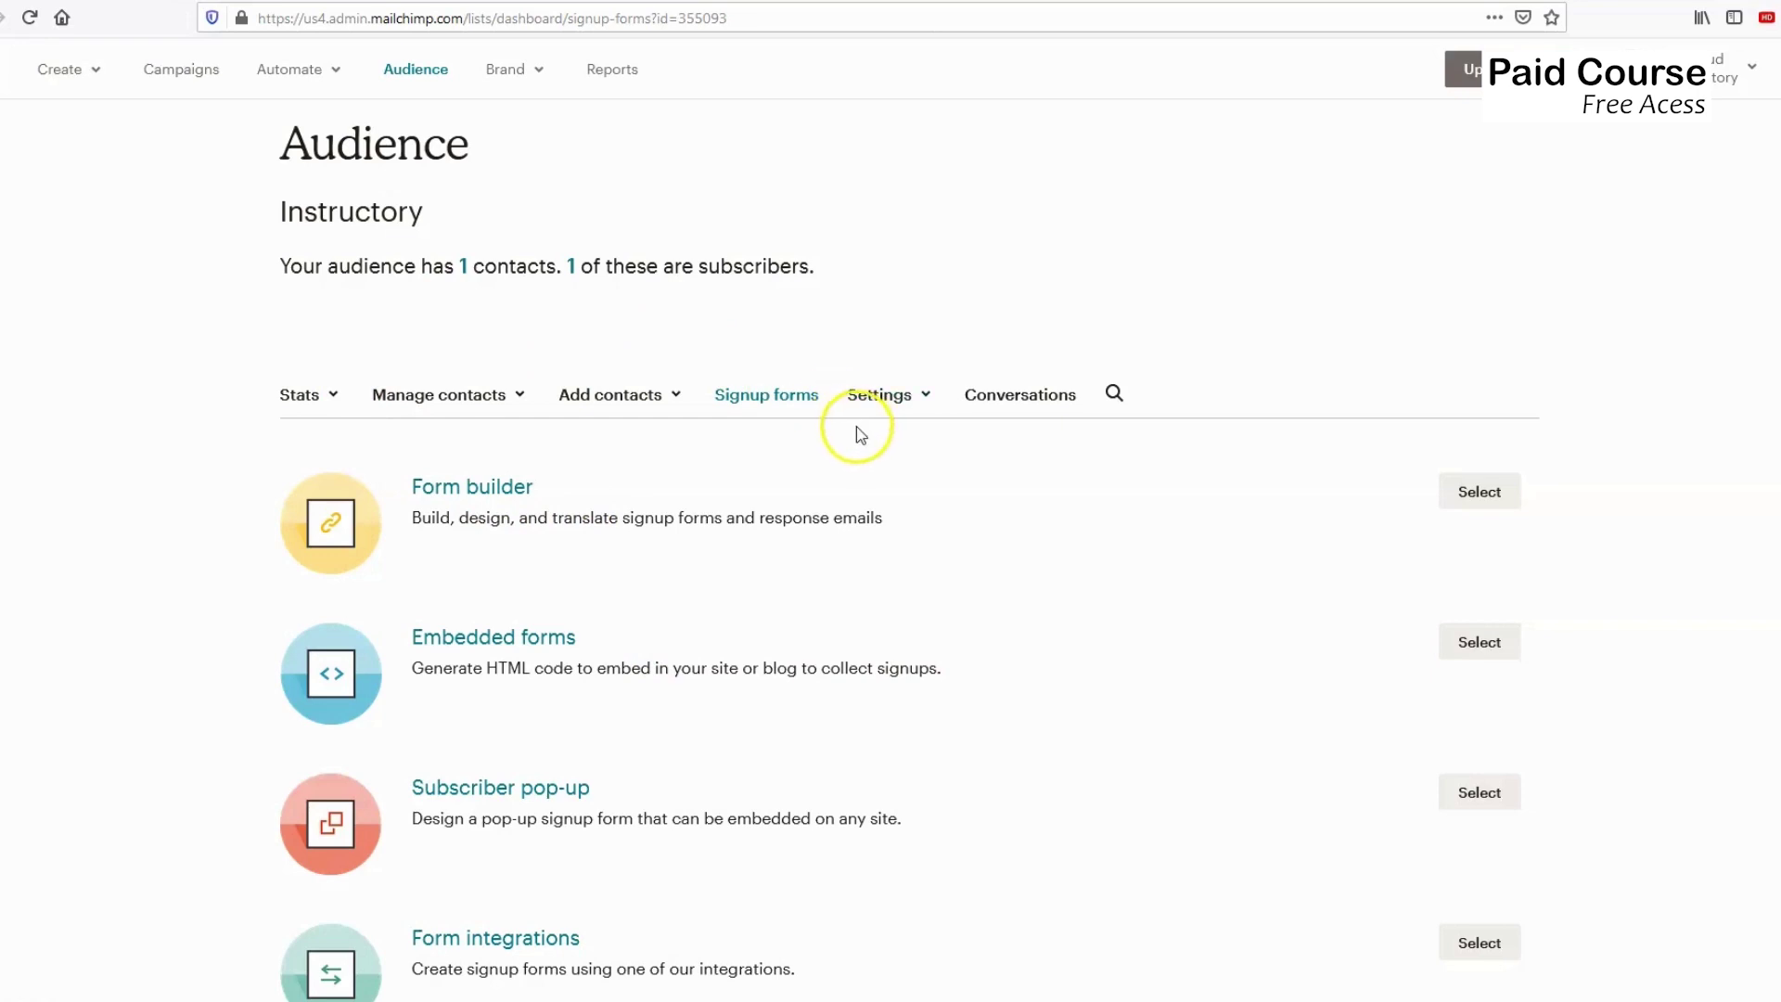
pyautogui.click(244, 2)
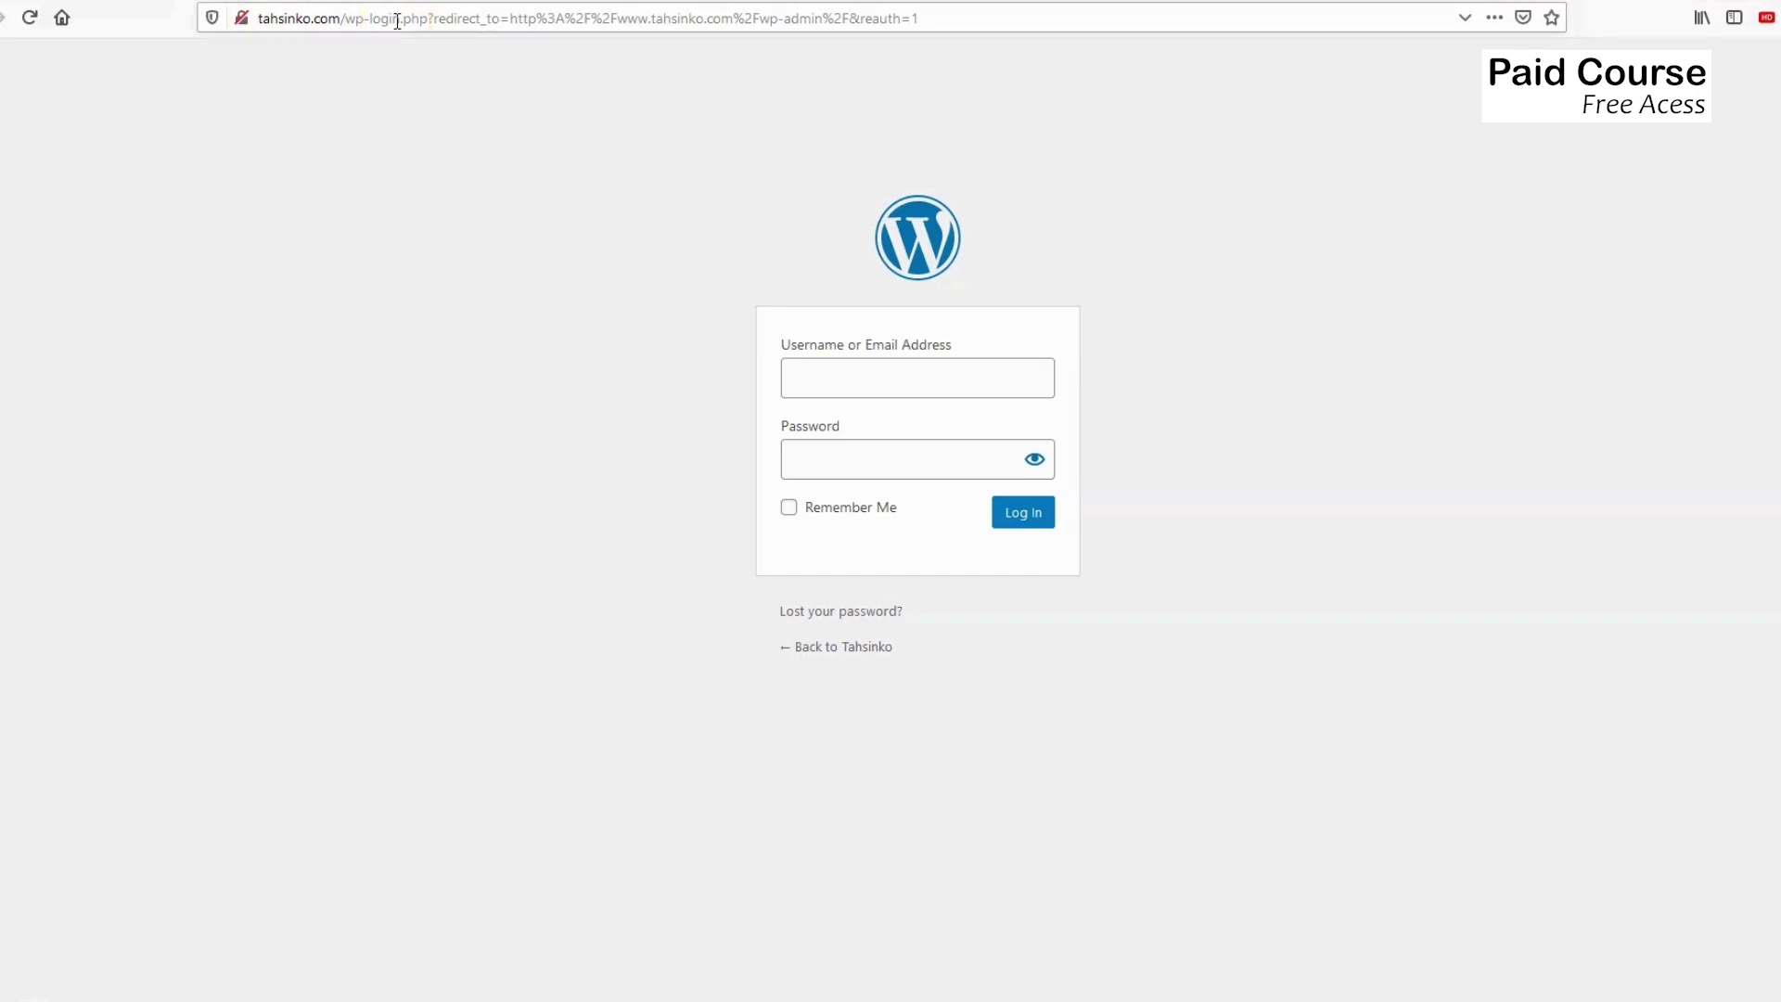
pyautogui.moveTo(303, 18); pyautogui.dragTo(591, 18)
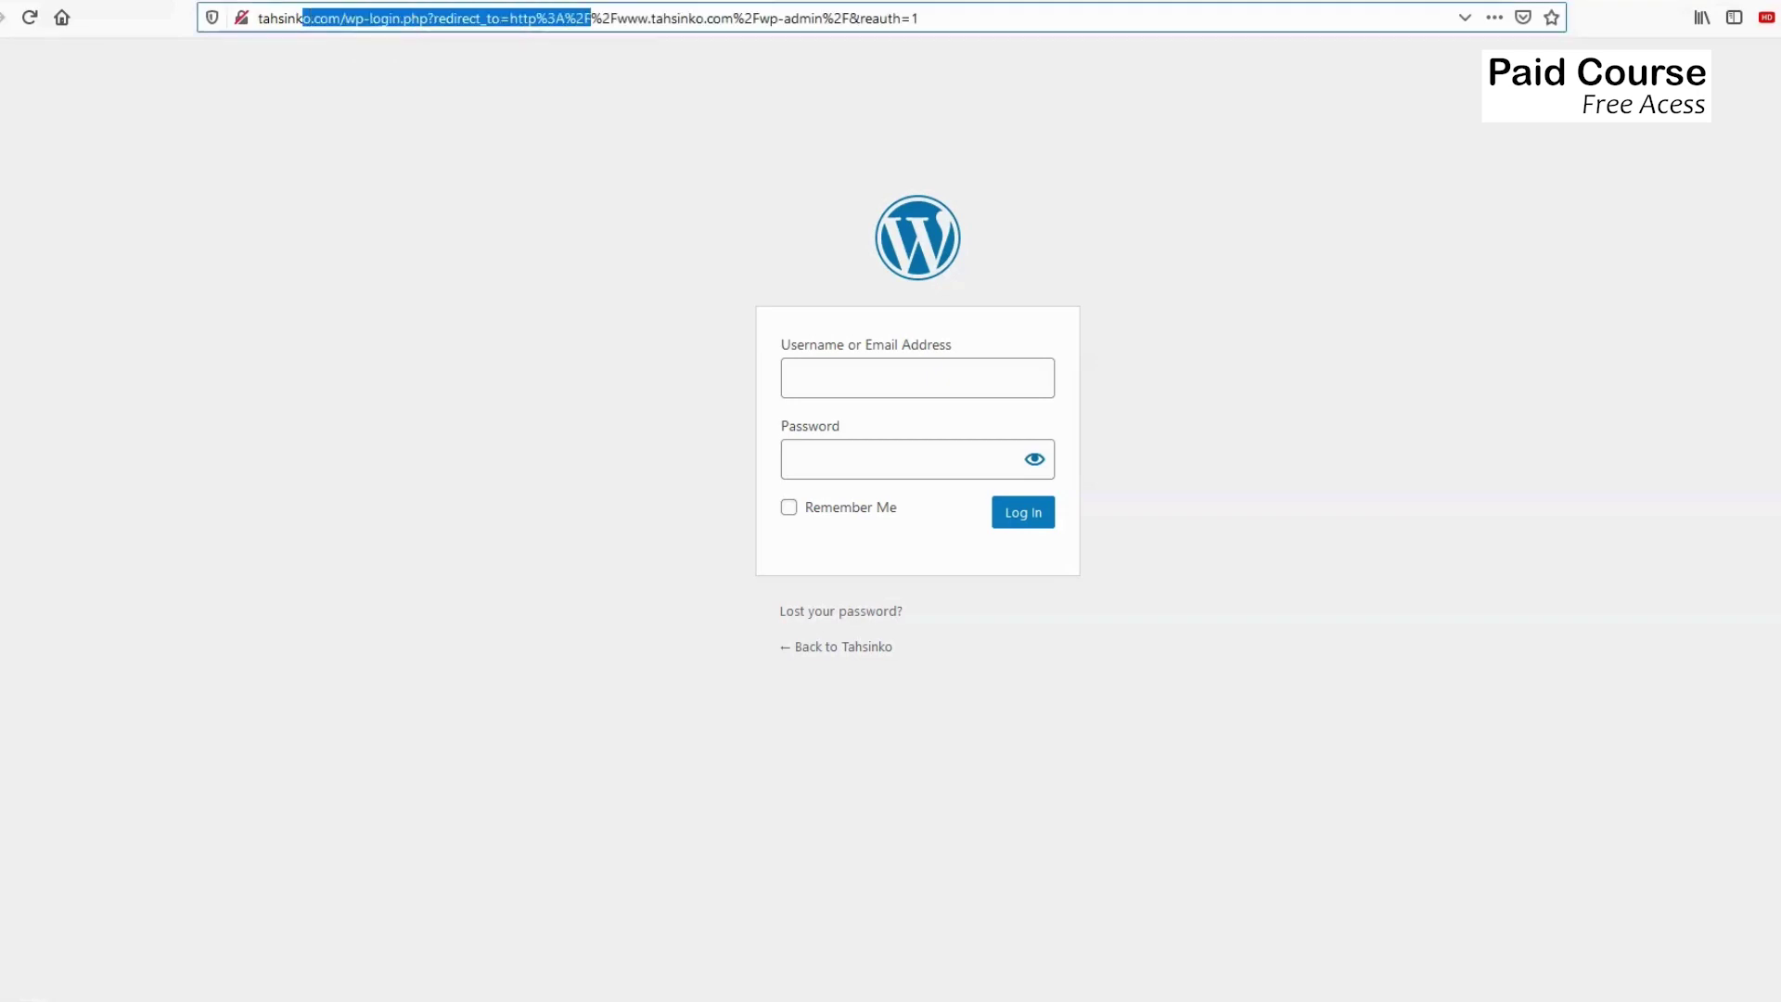
pyautogui.click(835, 375)
pyautogui.write('admin')
pyautogui.click(835, 380)
pyautogui.click(855, 462)
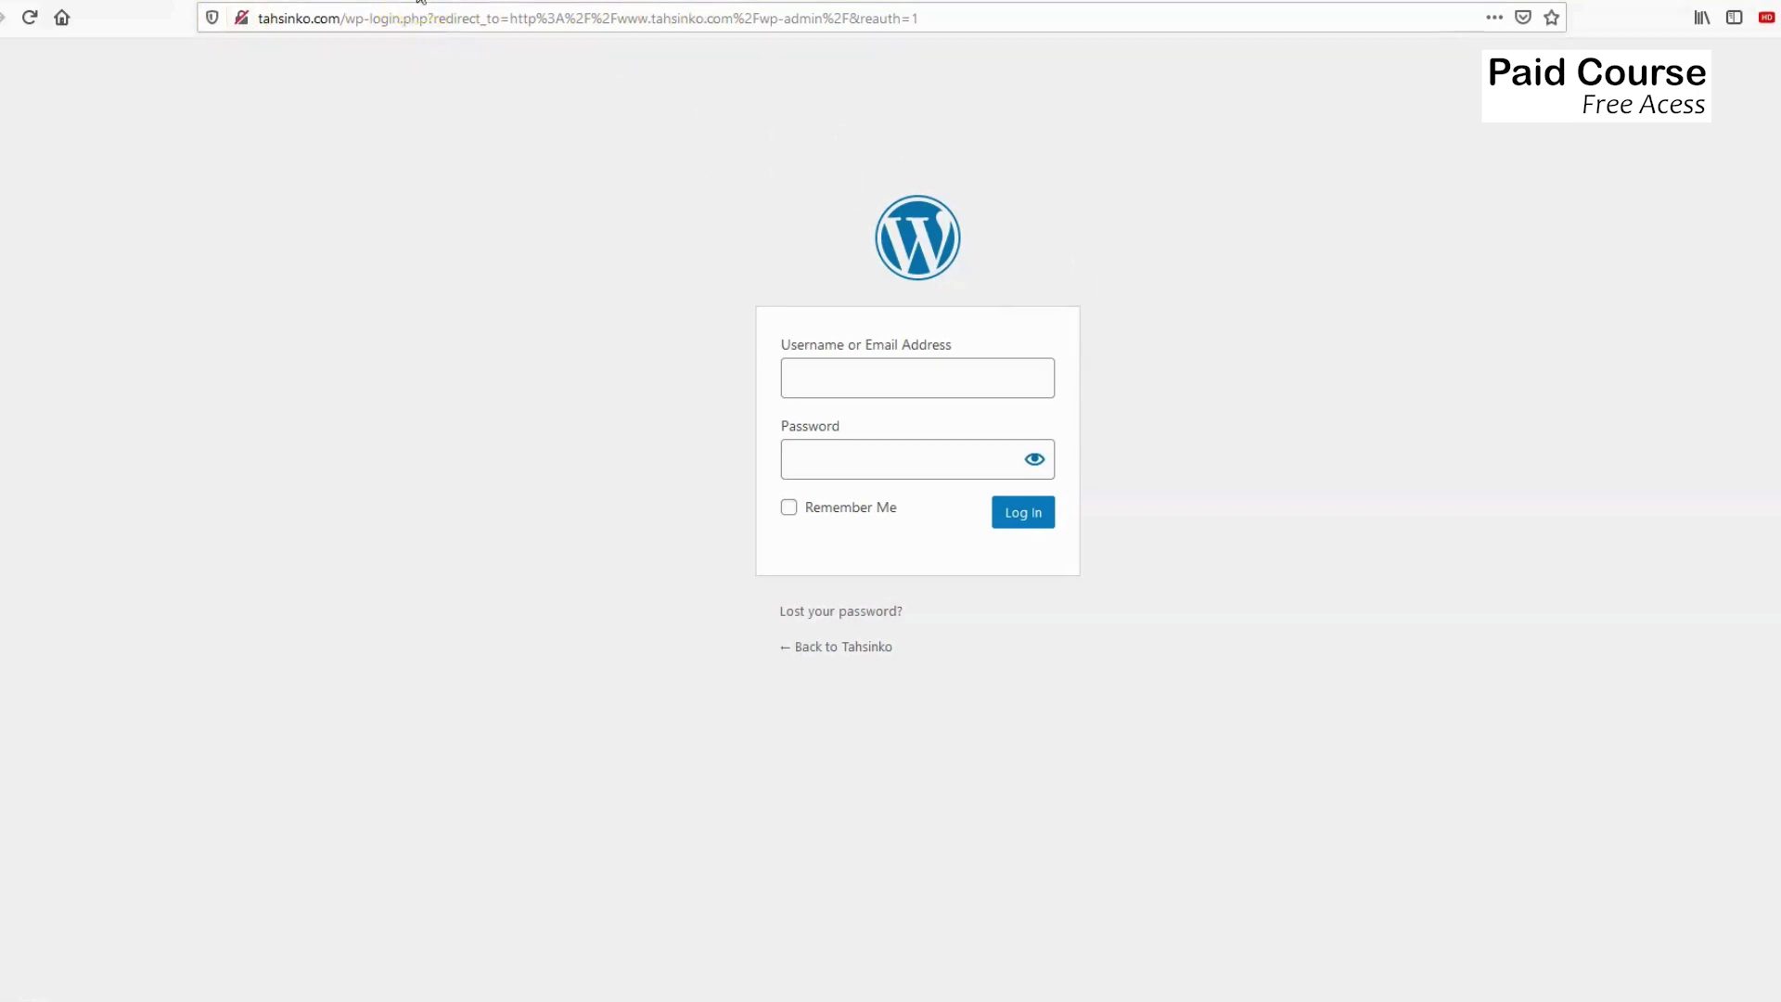
pyautogui.click(420, 1)
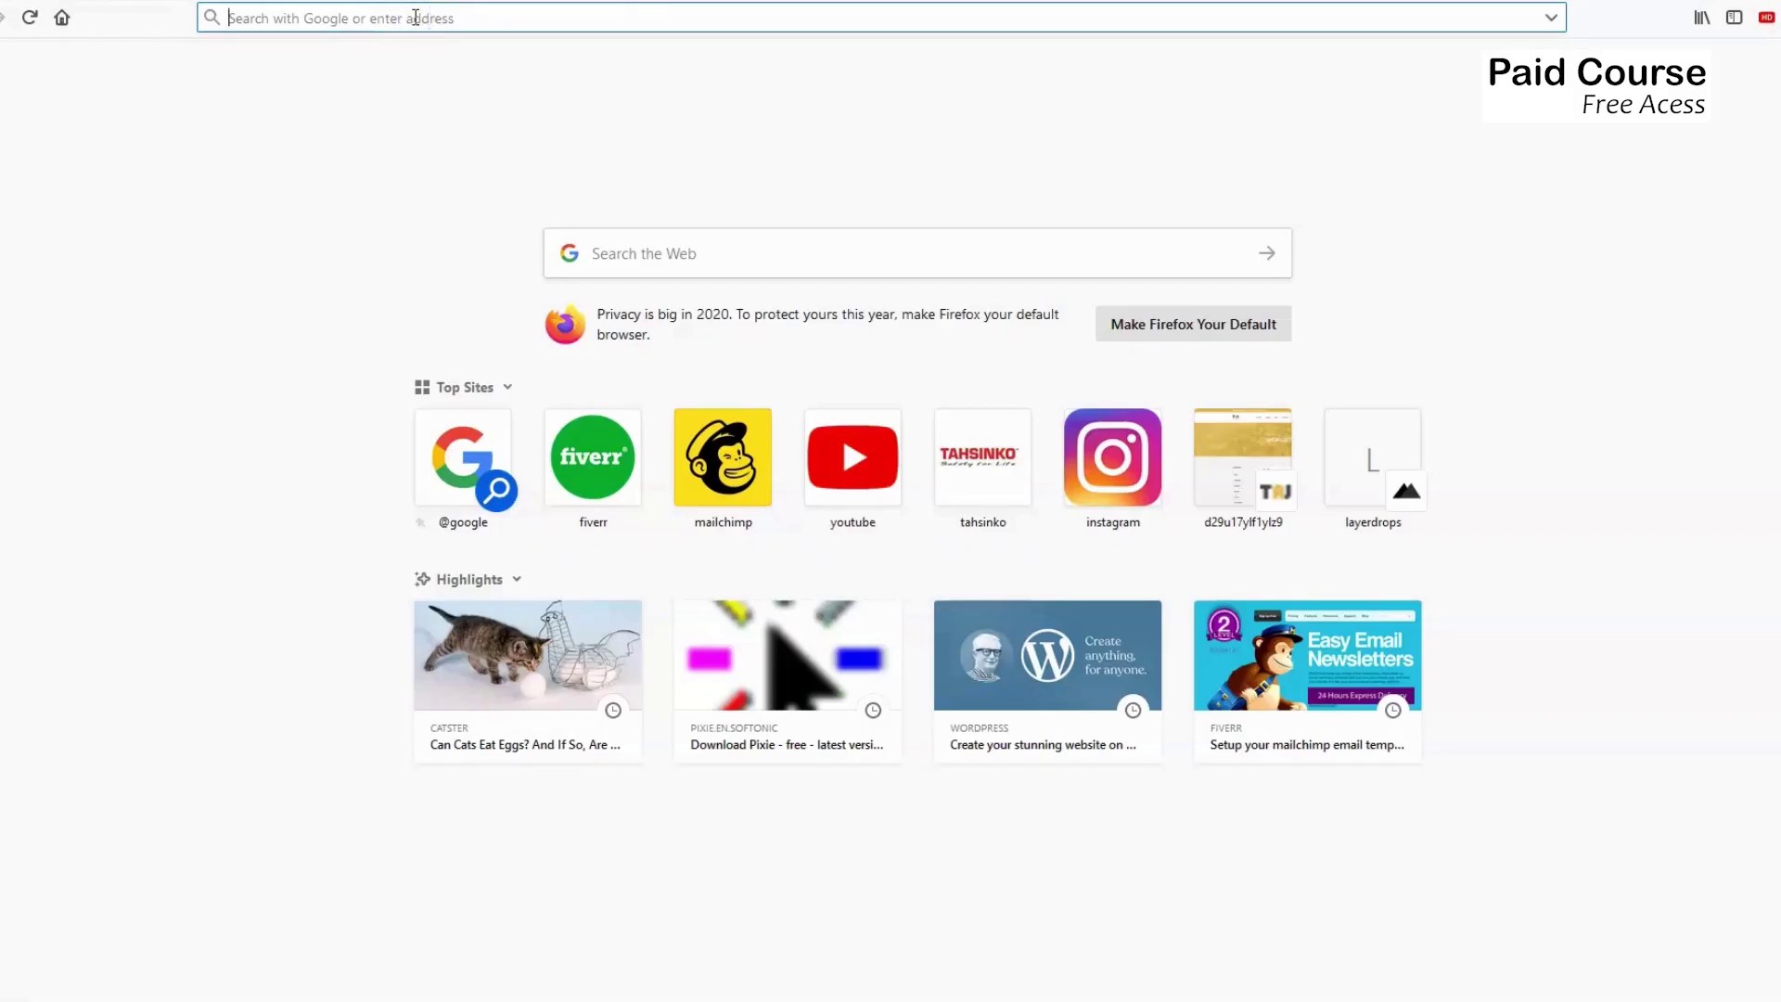
pyautogui.write('www')
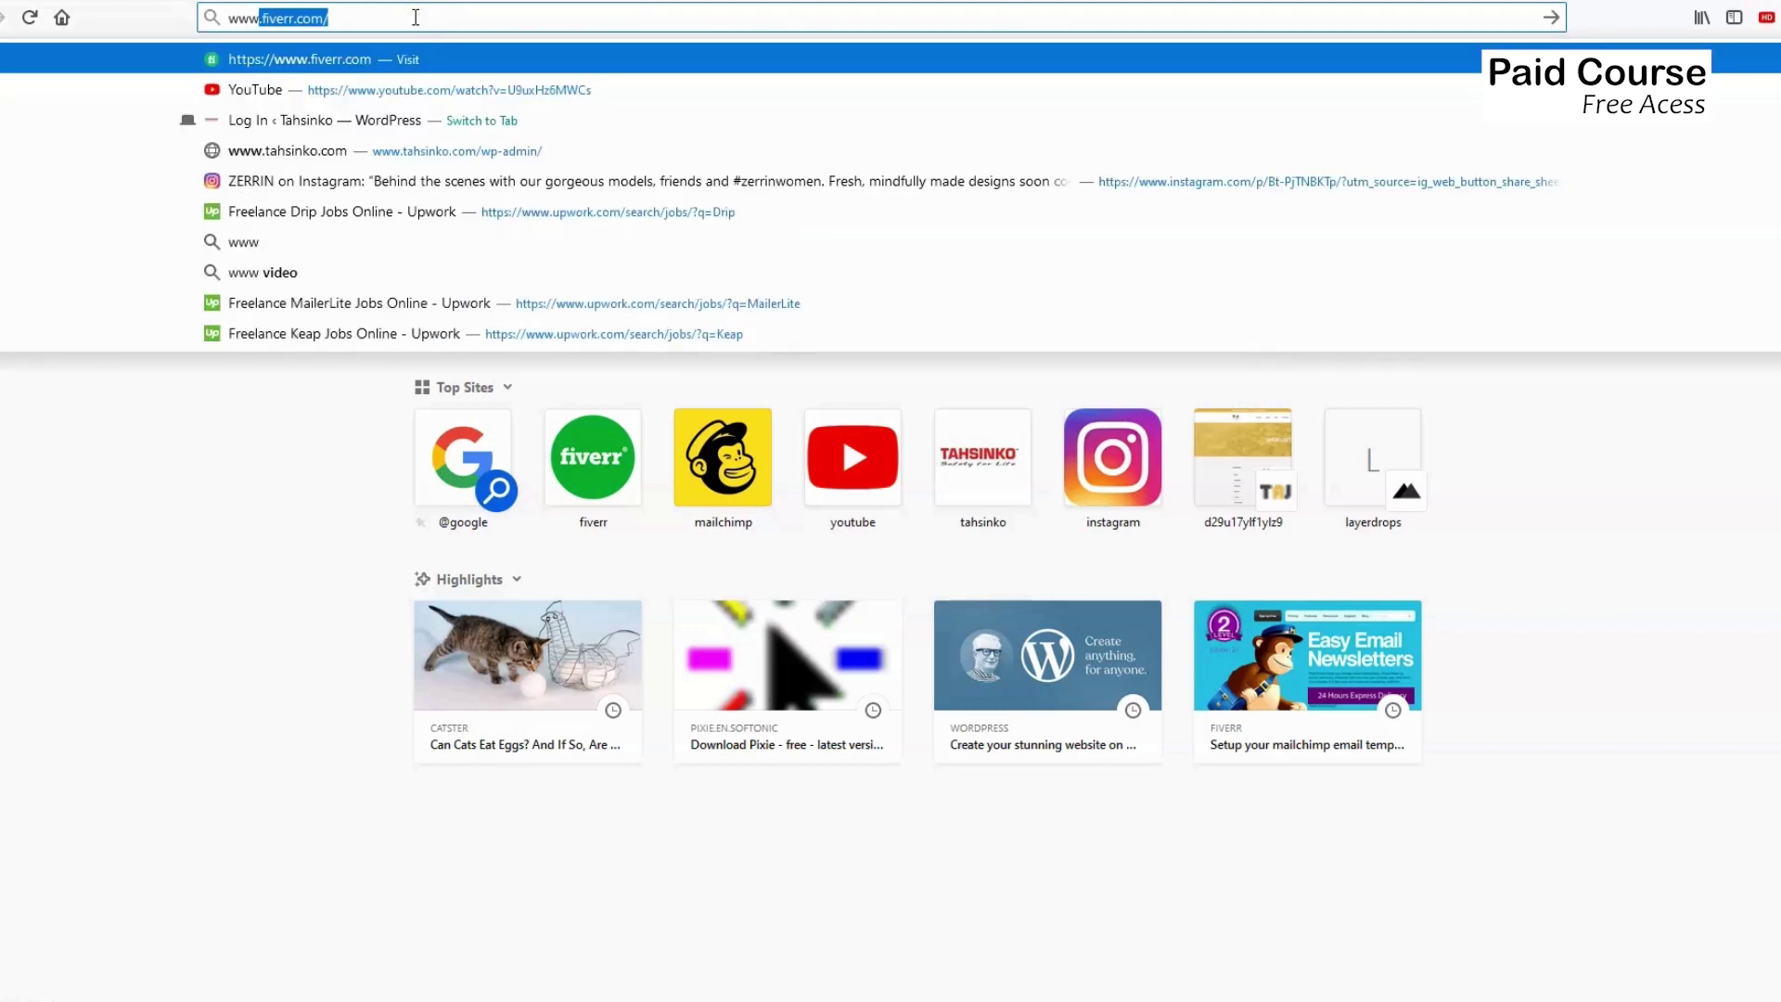
pyautogui.write('.')
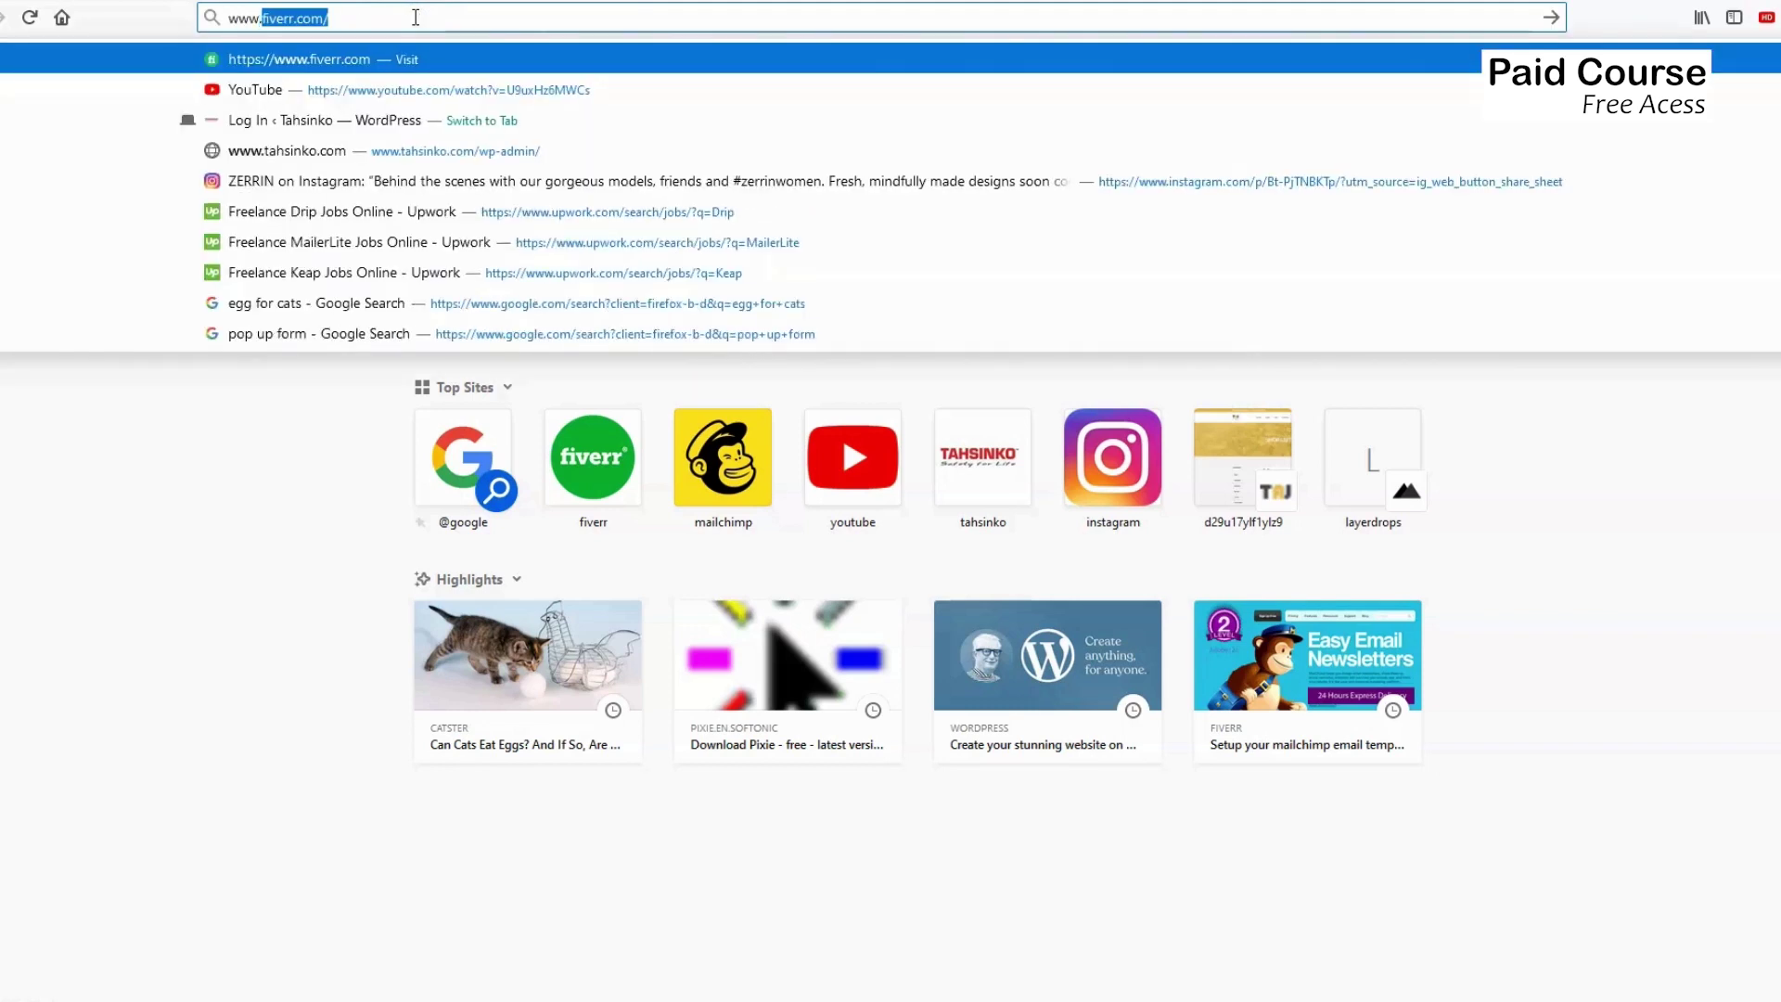
pyautogui.write('facebook')
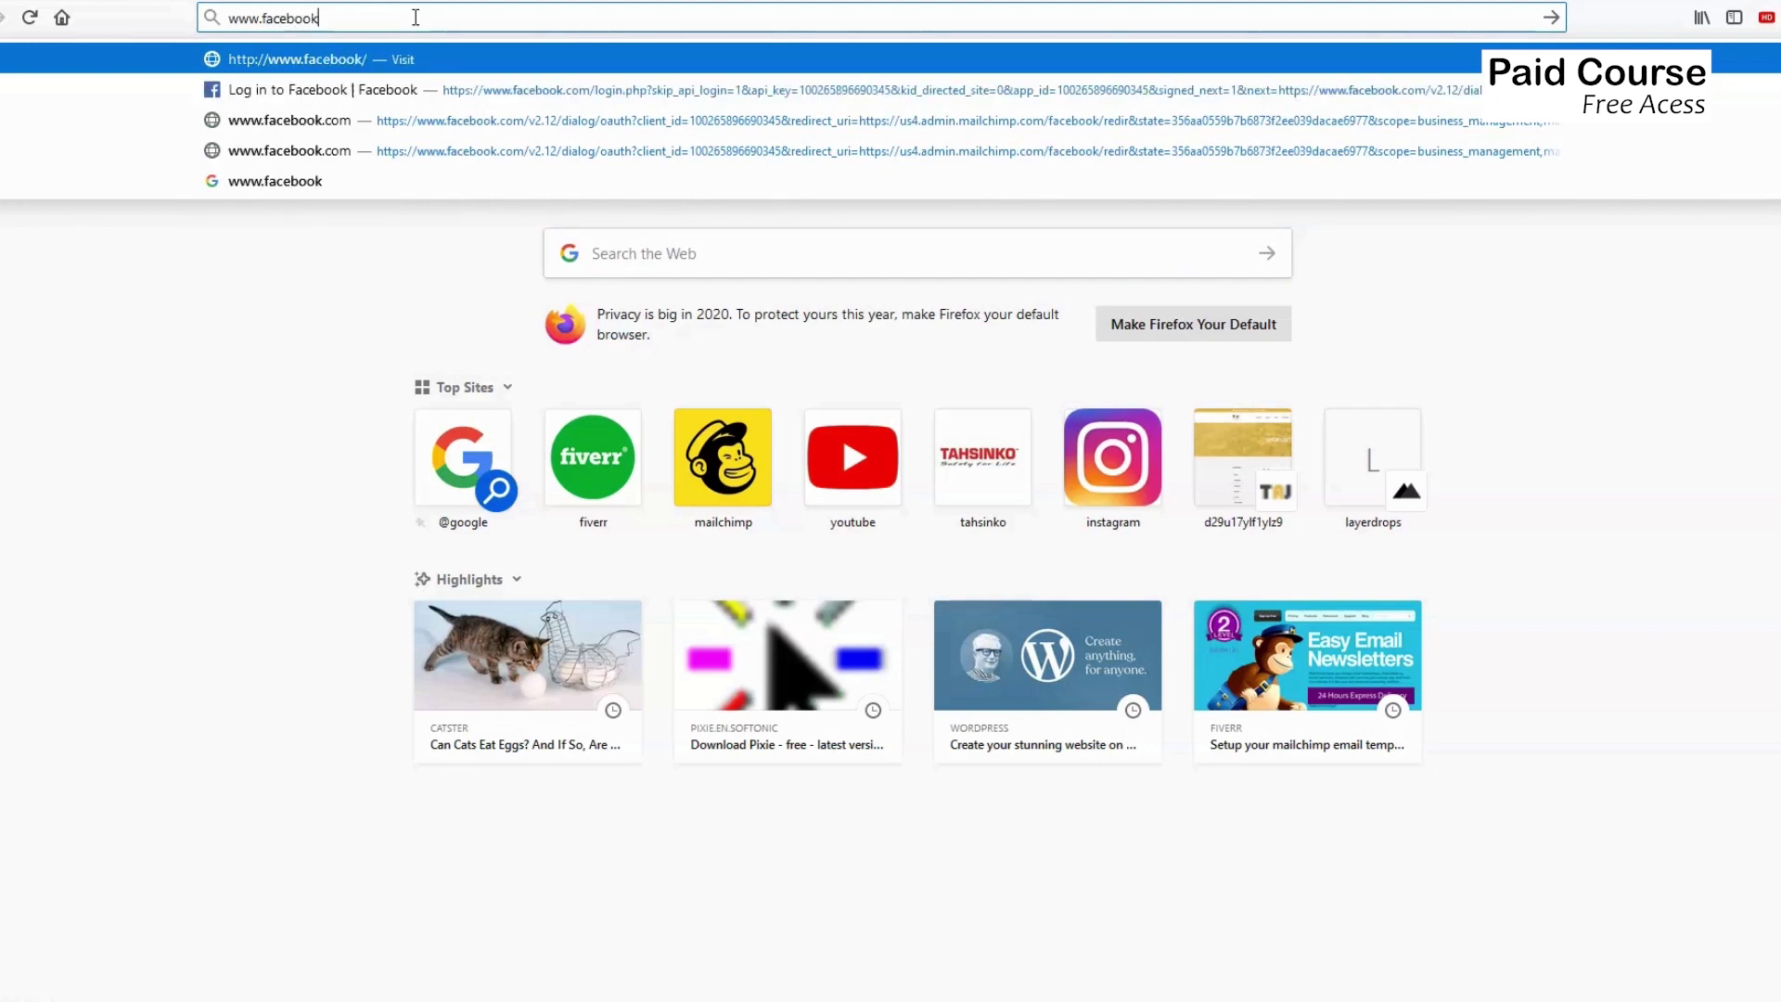
pyautogui.write('.')
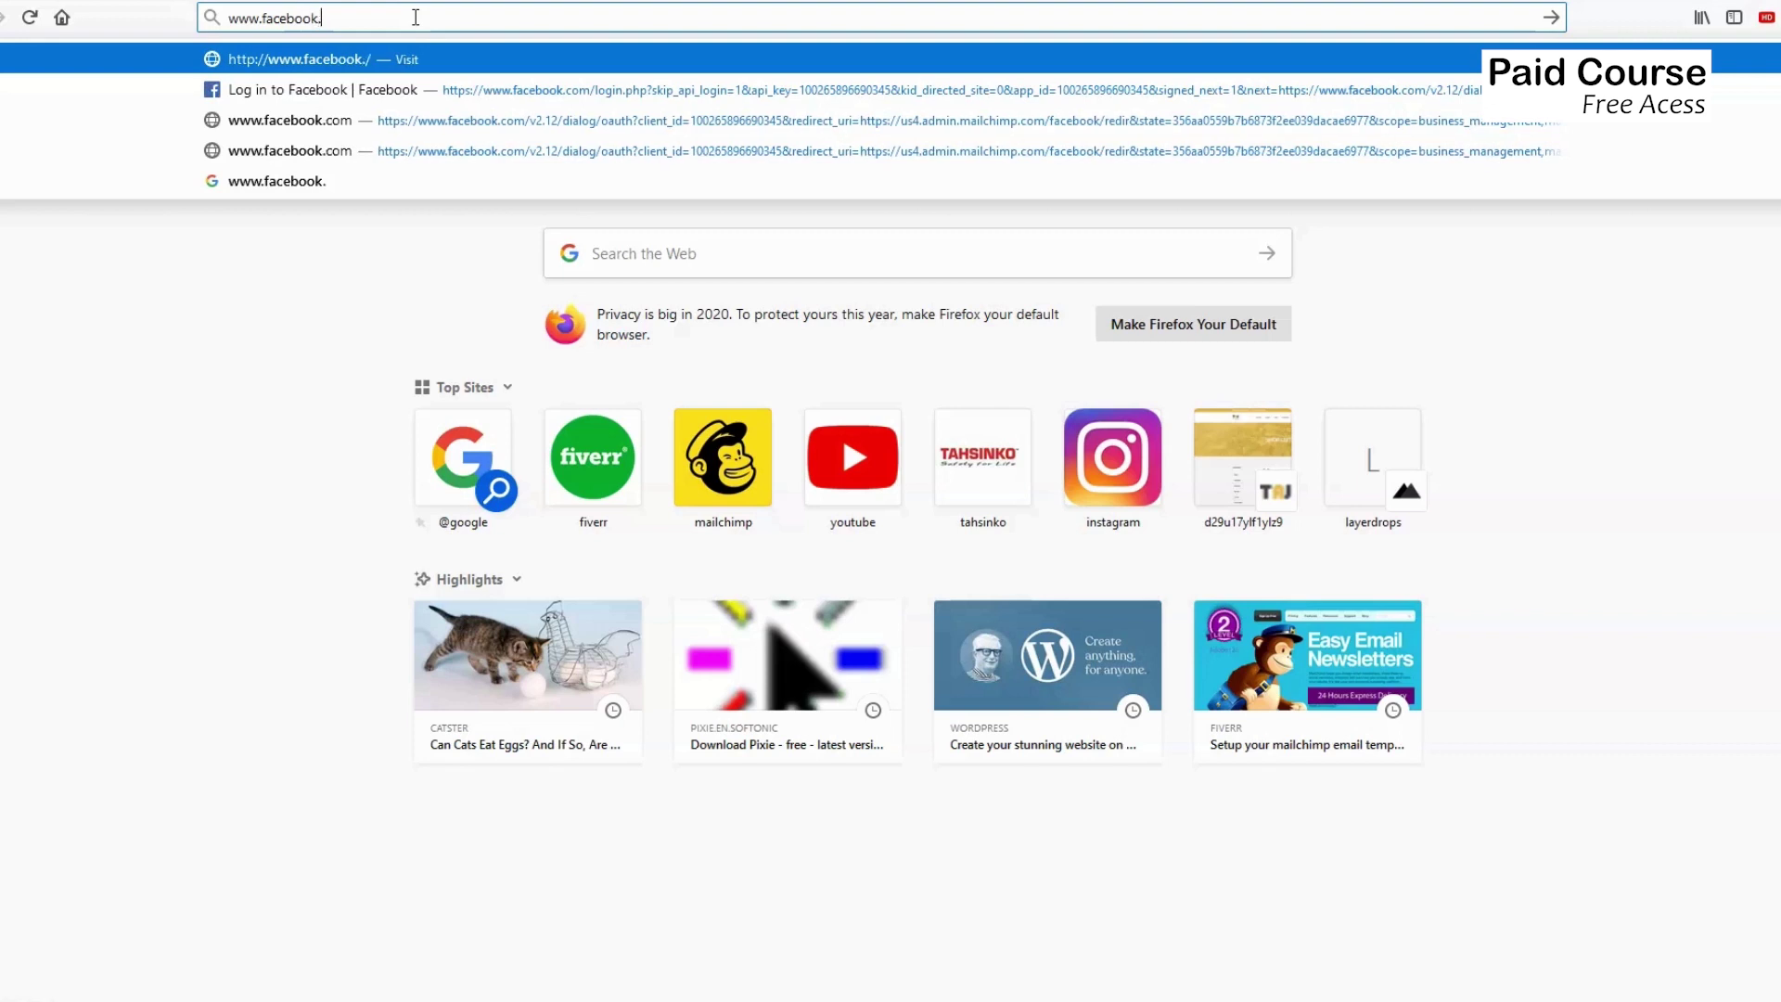
pyautogui.write('com')
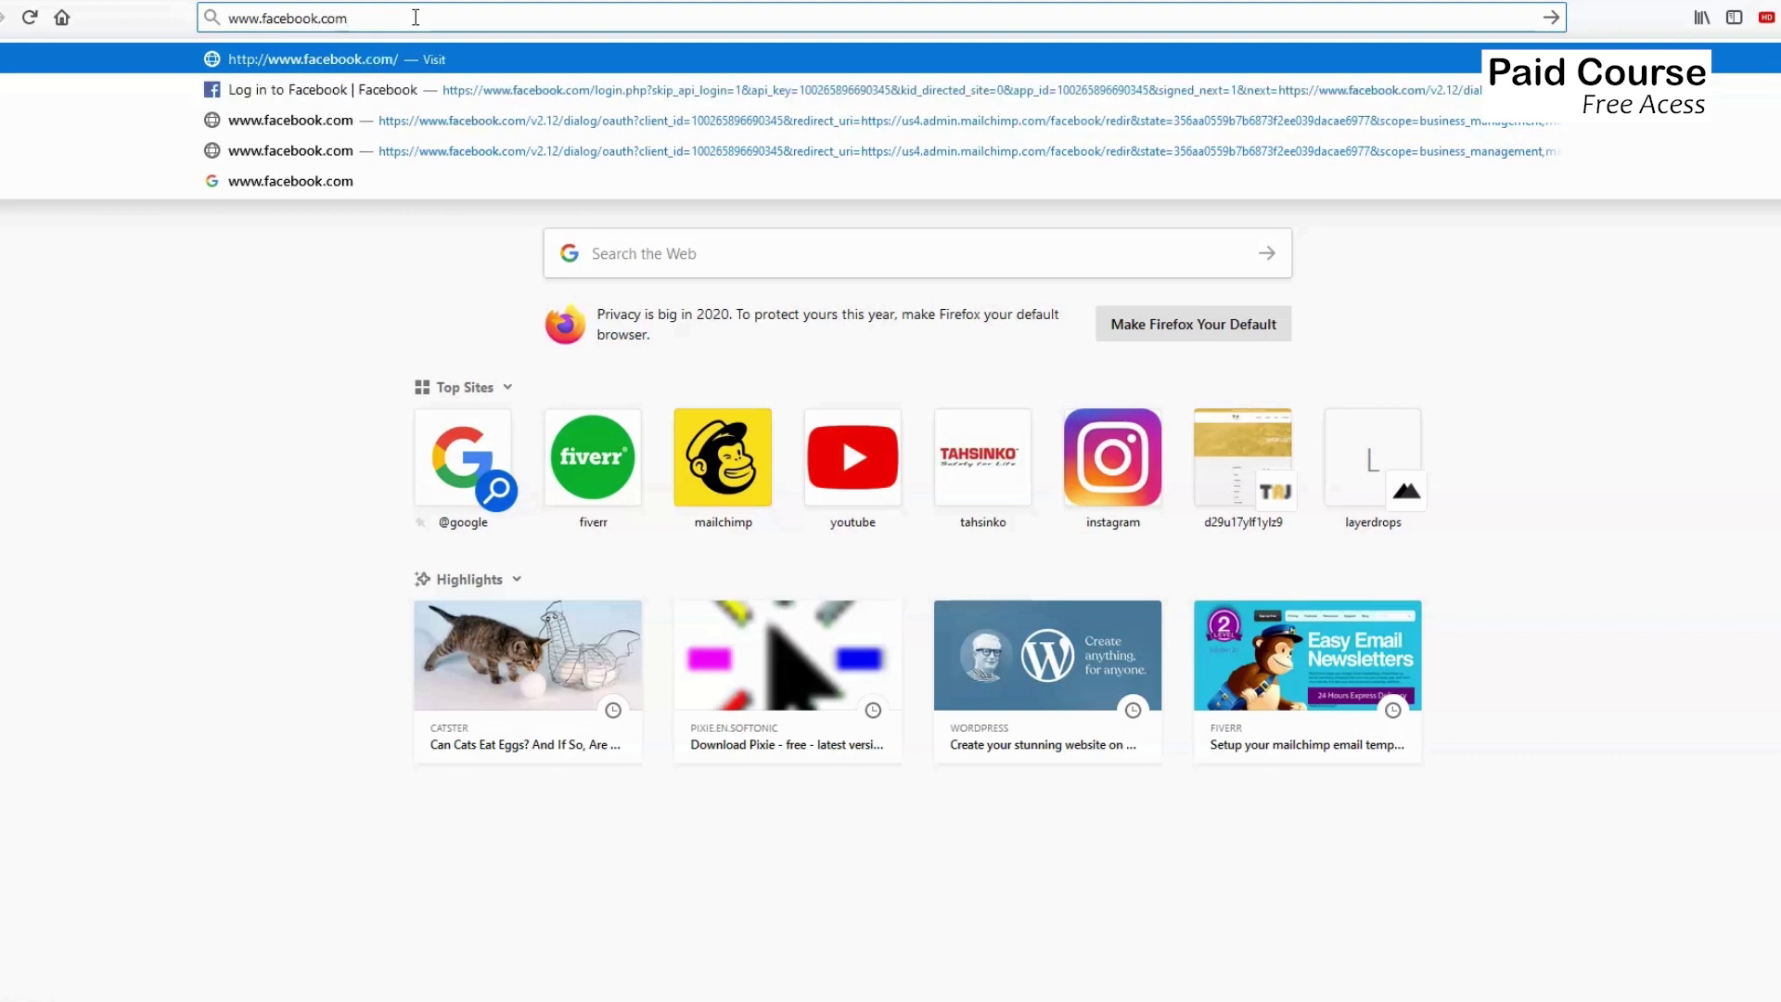
pyautogui.write('/')
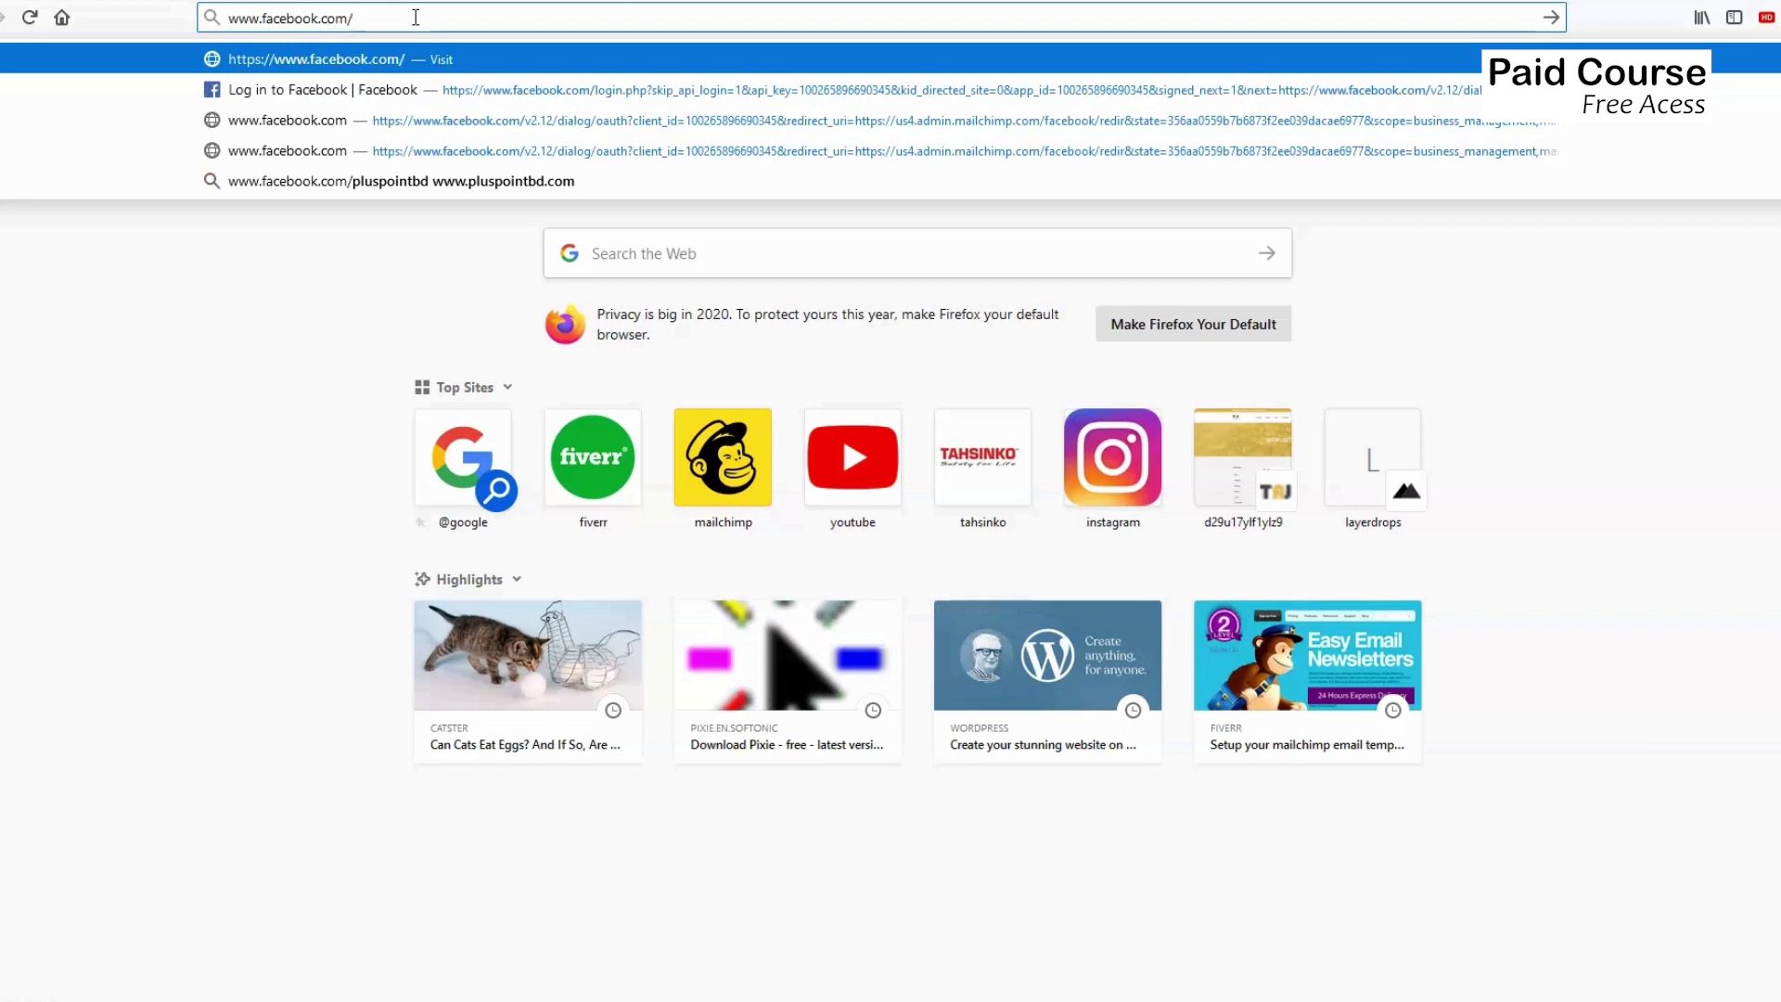
pyautogui.write('wp-admin/')
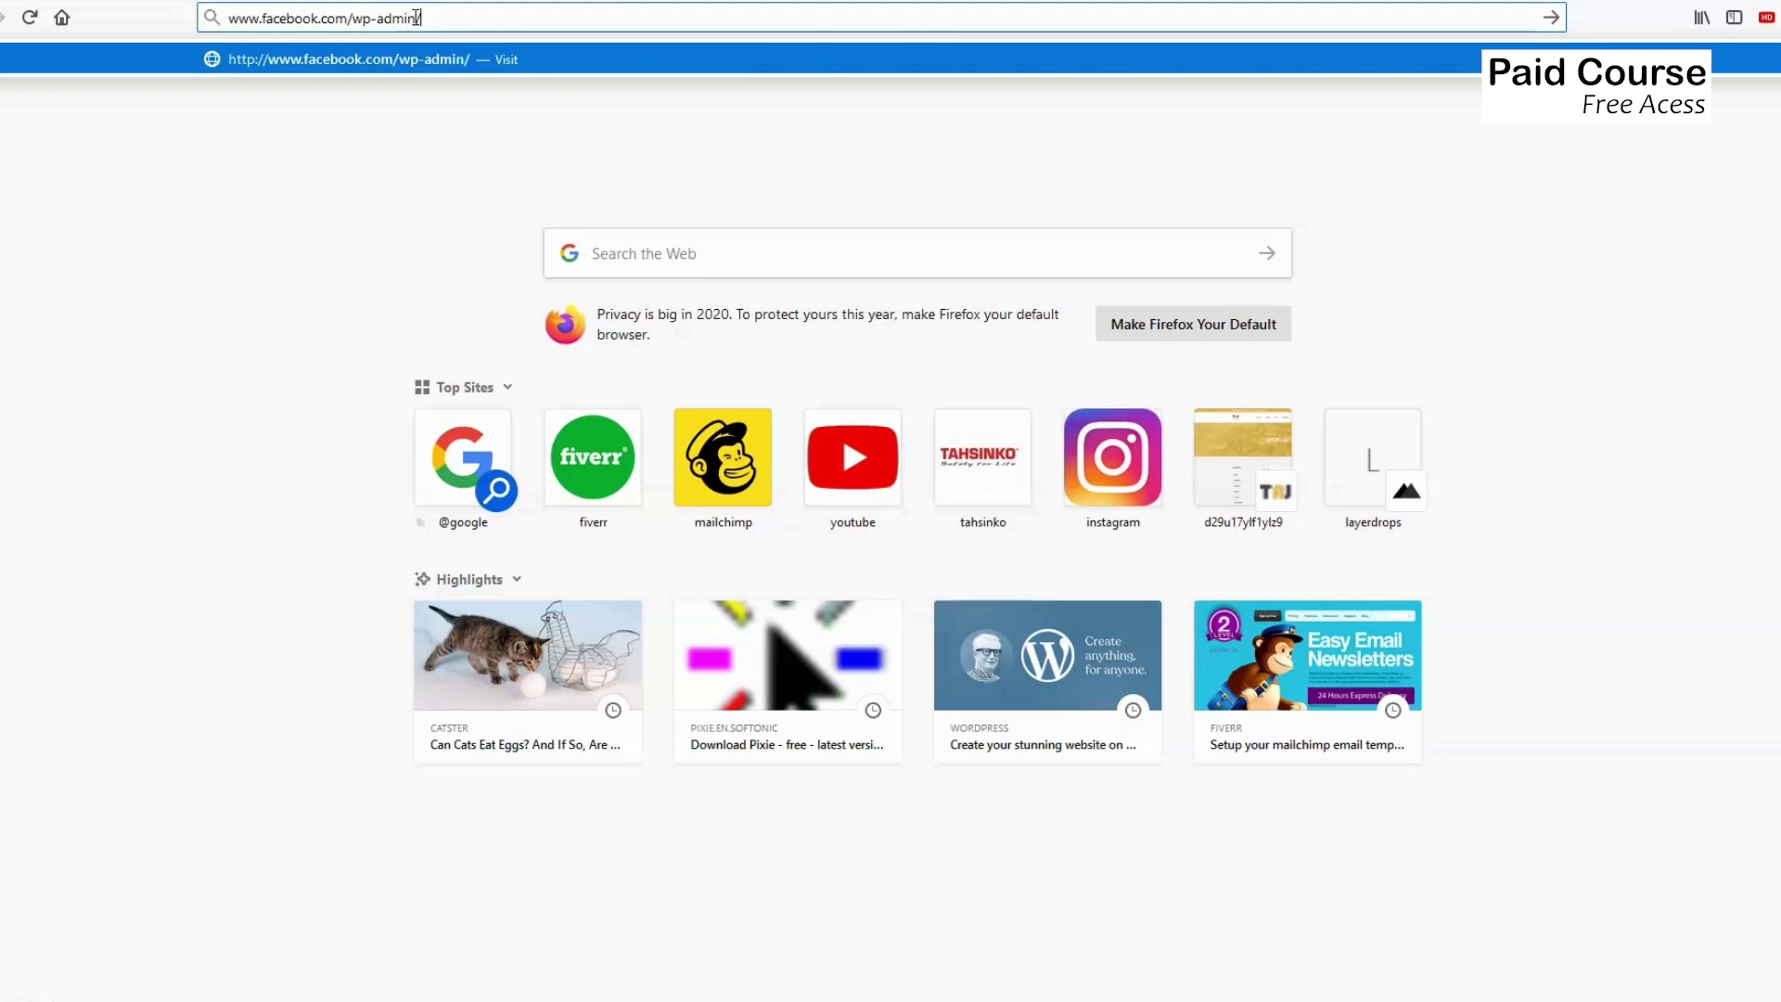
pyautogui.press('Return')
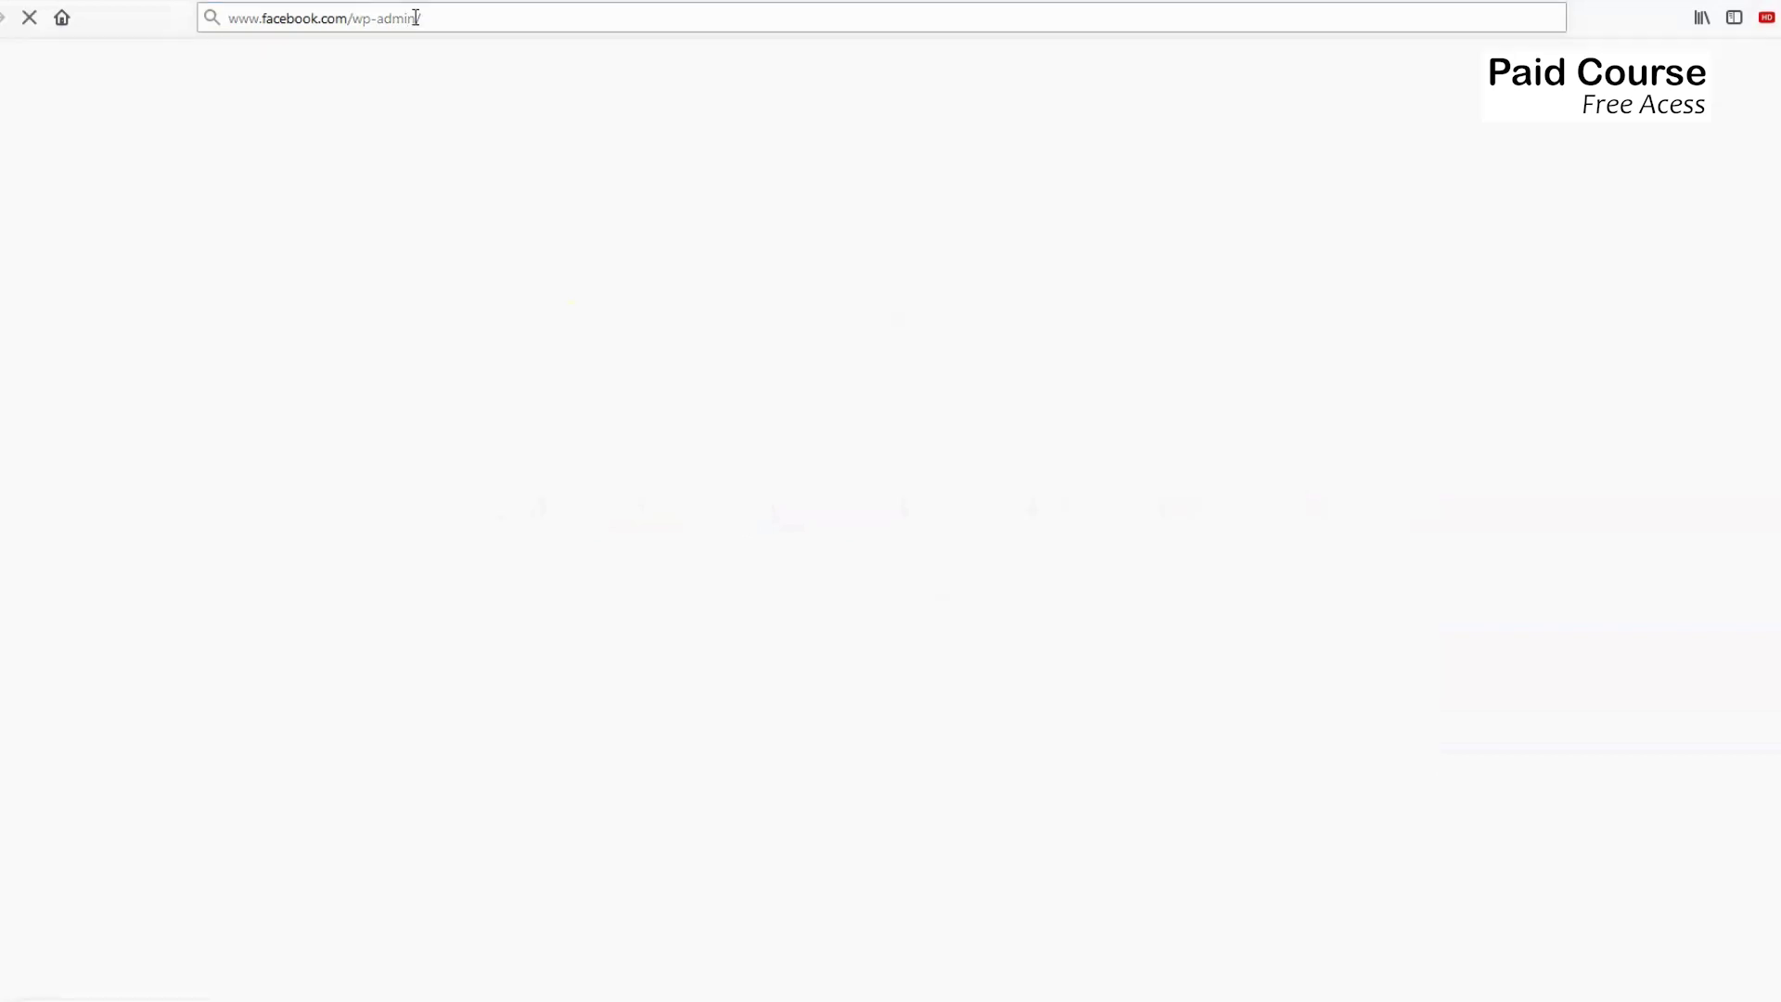
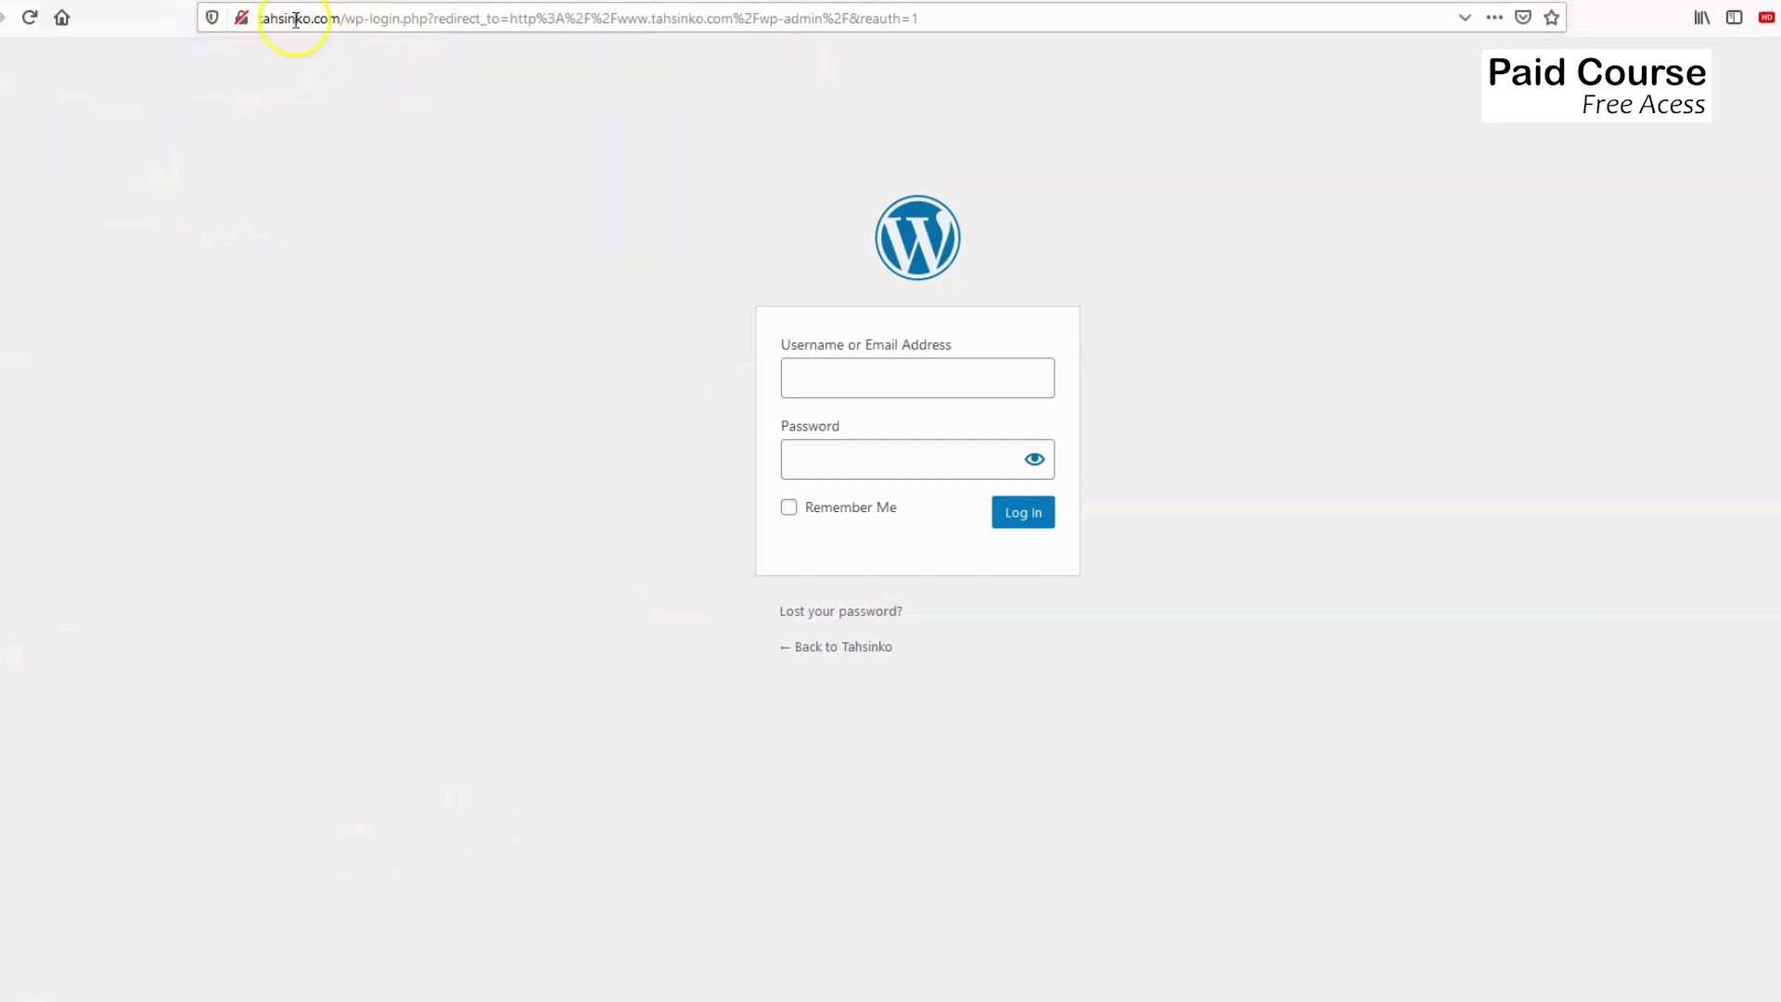
# Log in to the WordPress admin with the saved credentials and postpone the admin email verification.
pyautogui.click(898, 374)
pyautogui.click(867, 455)
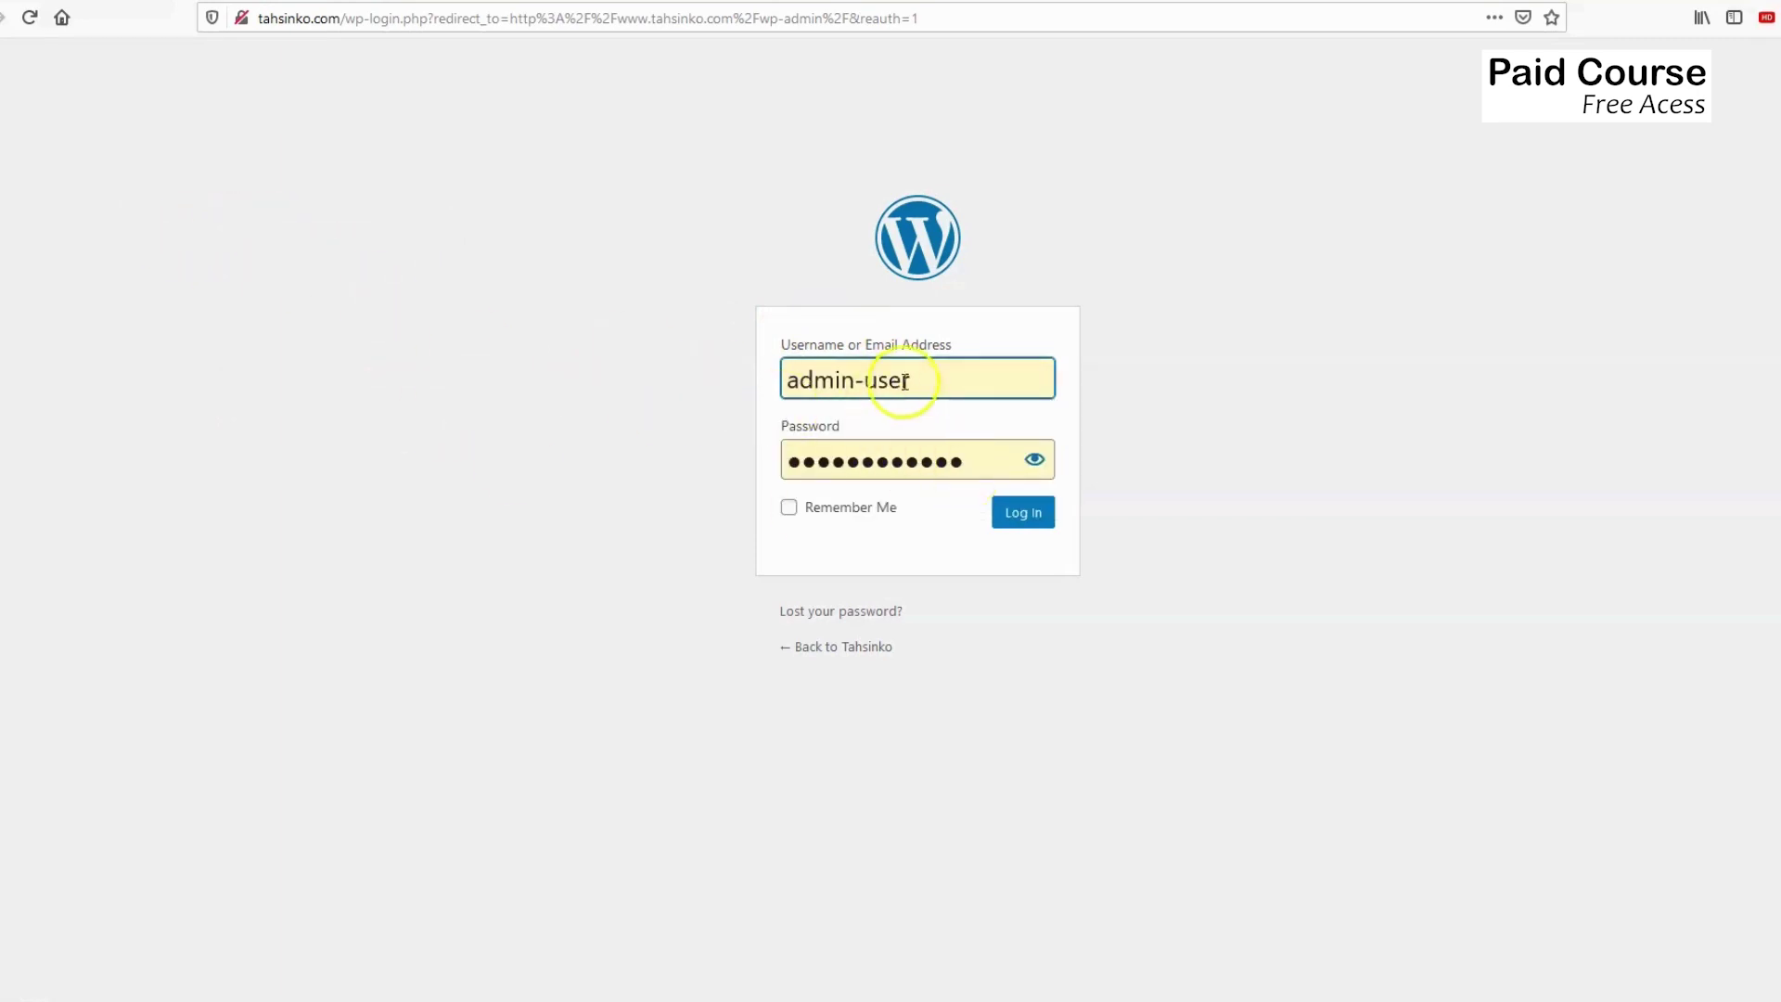
pyautogui.click(1019, 520)
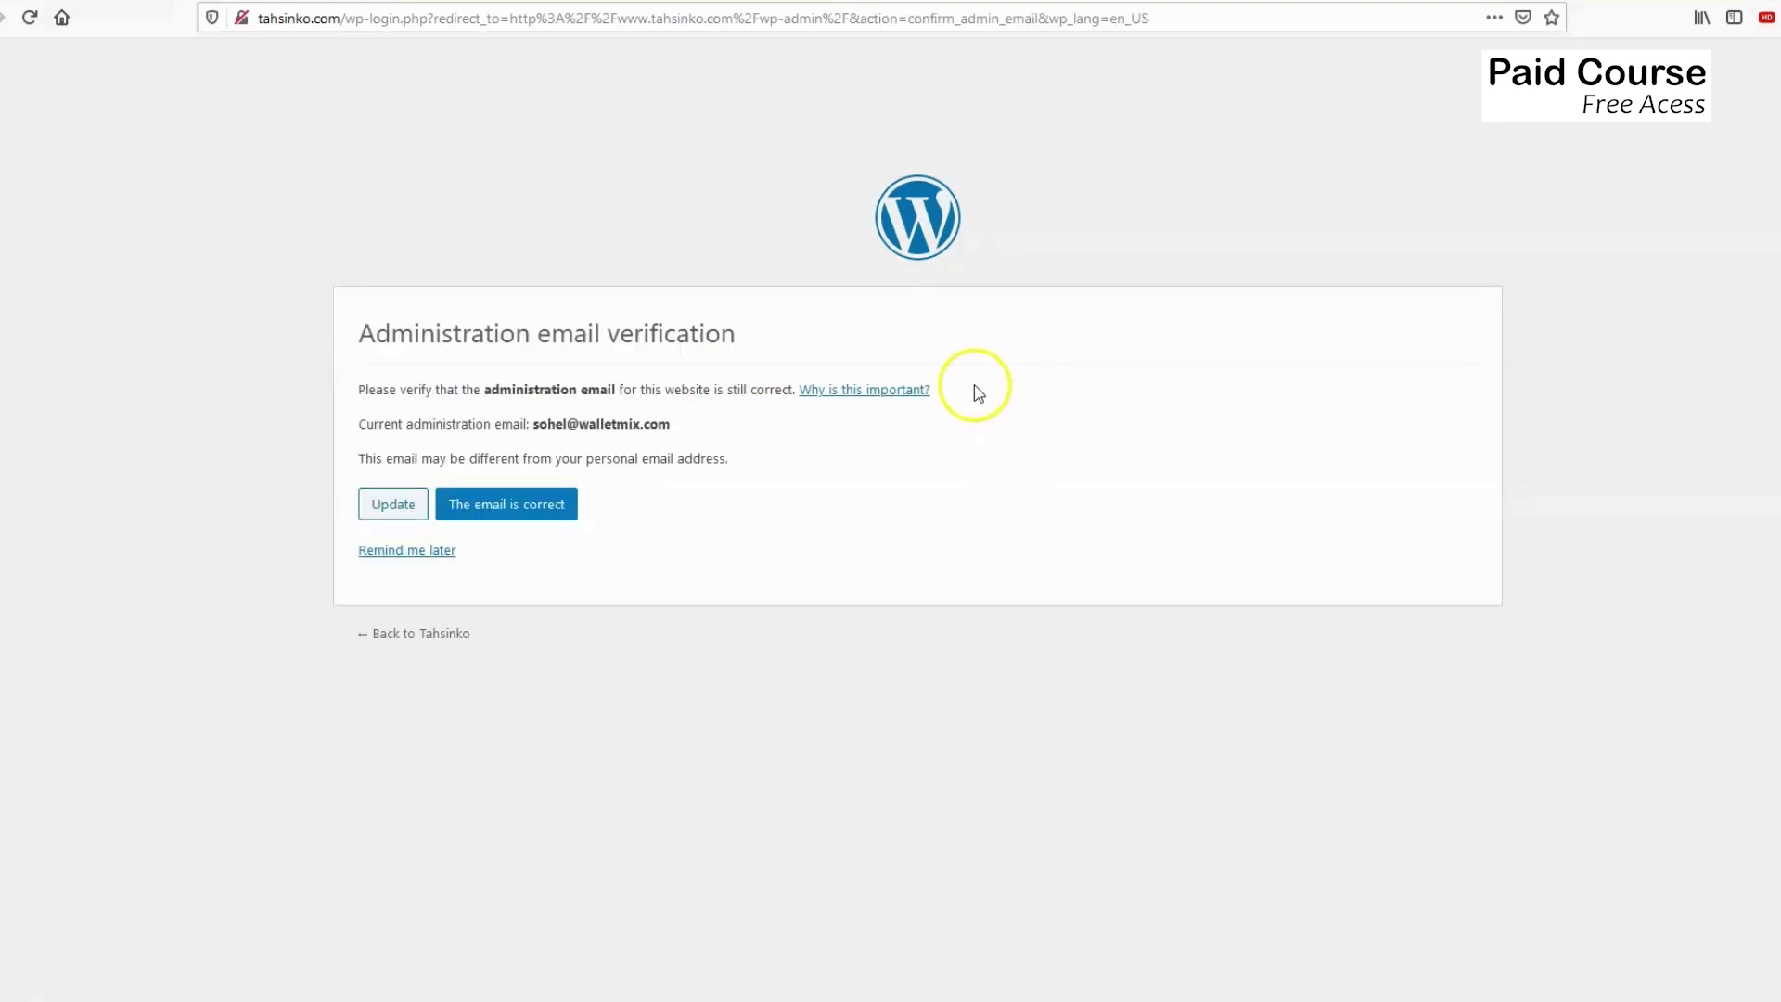
pyautogui.click(387, 556)
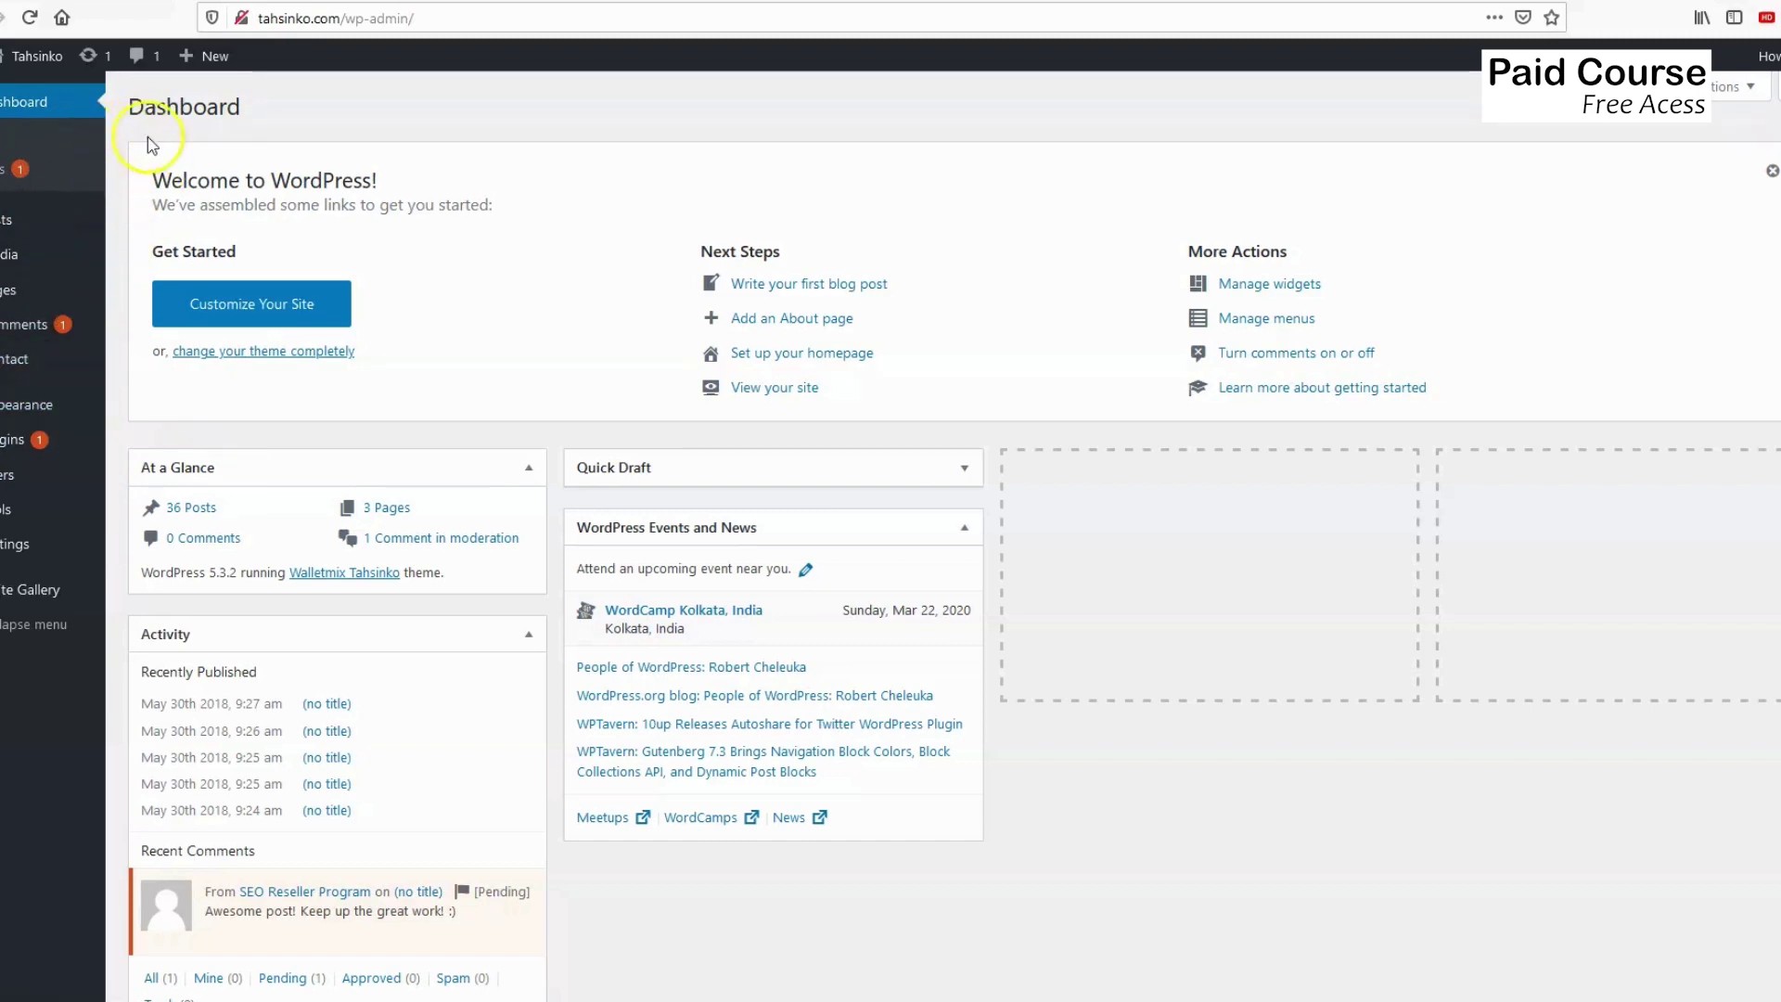
# Go to Plugins > Add New from the dashboard sidebar.
pyautogui.moveTo(61, 522)
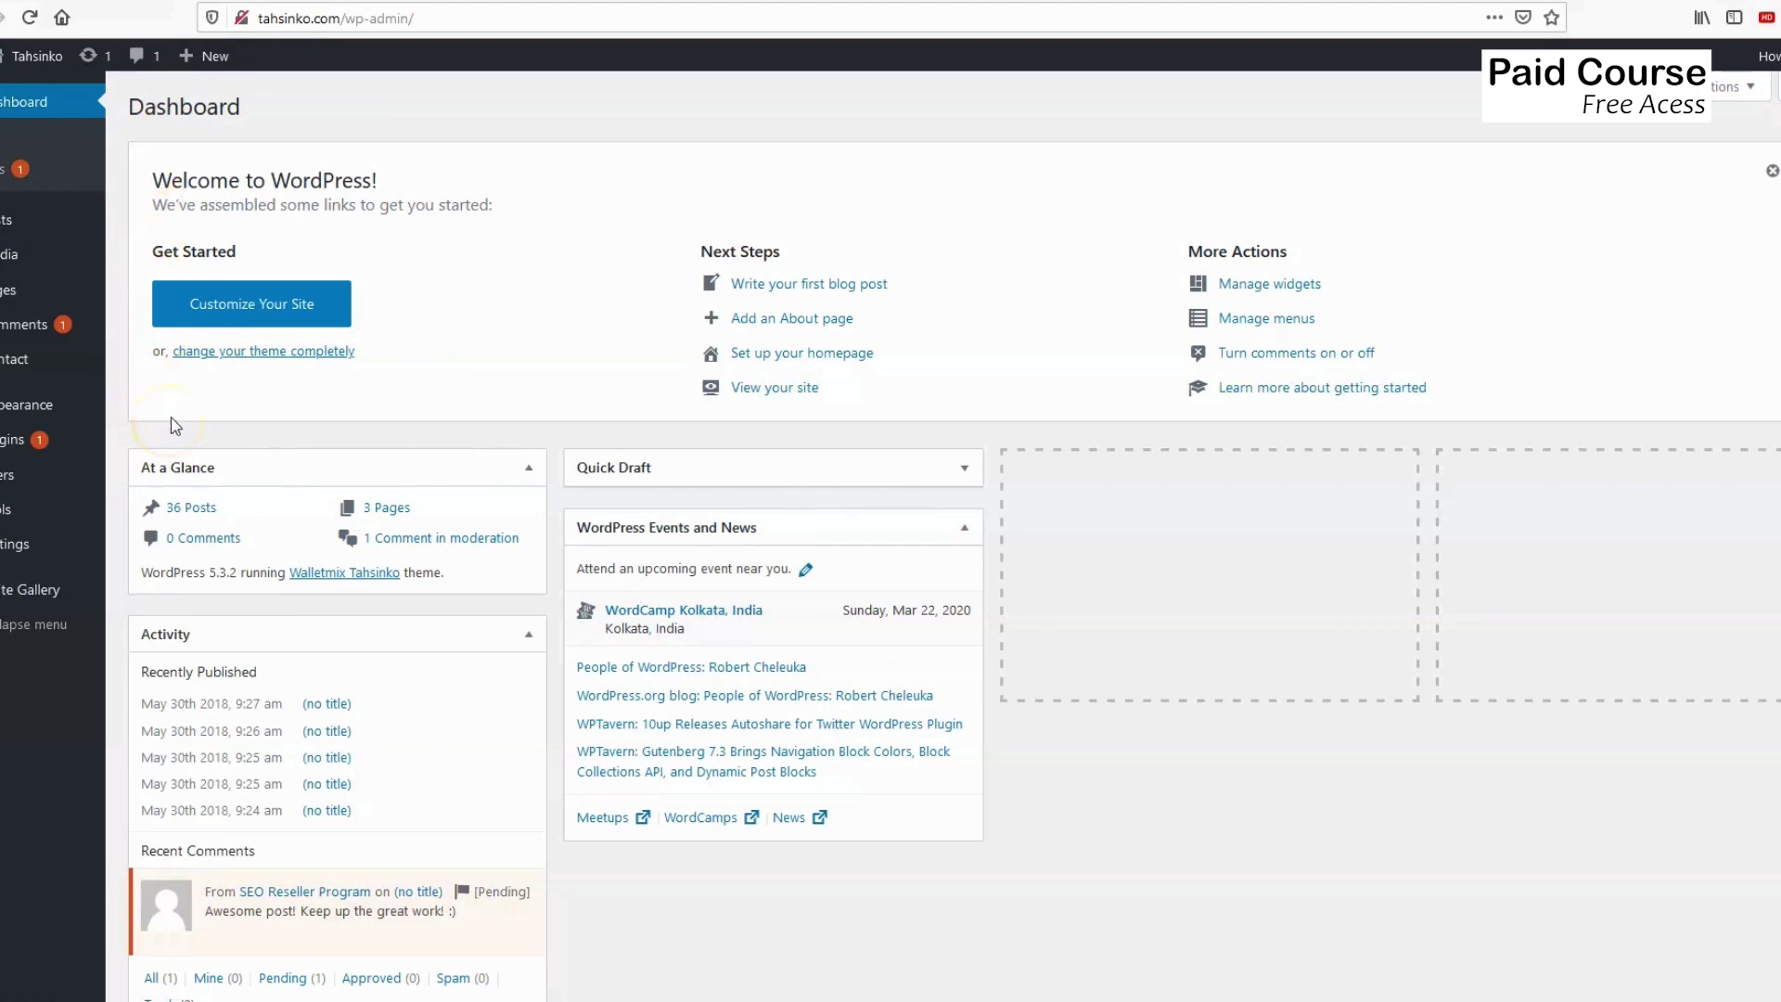
pyautogui.moveTo(23, 443)
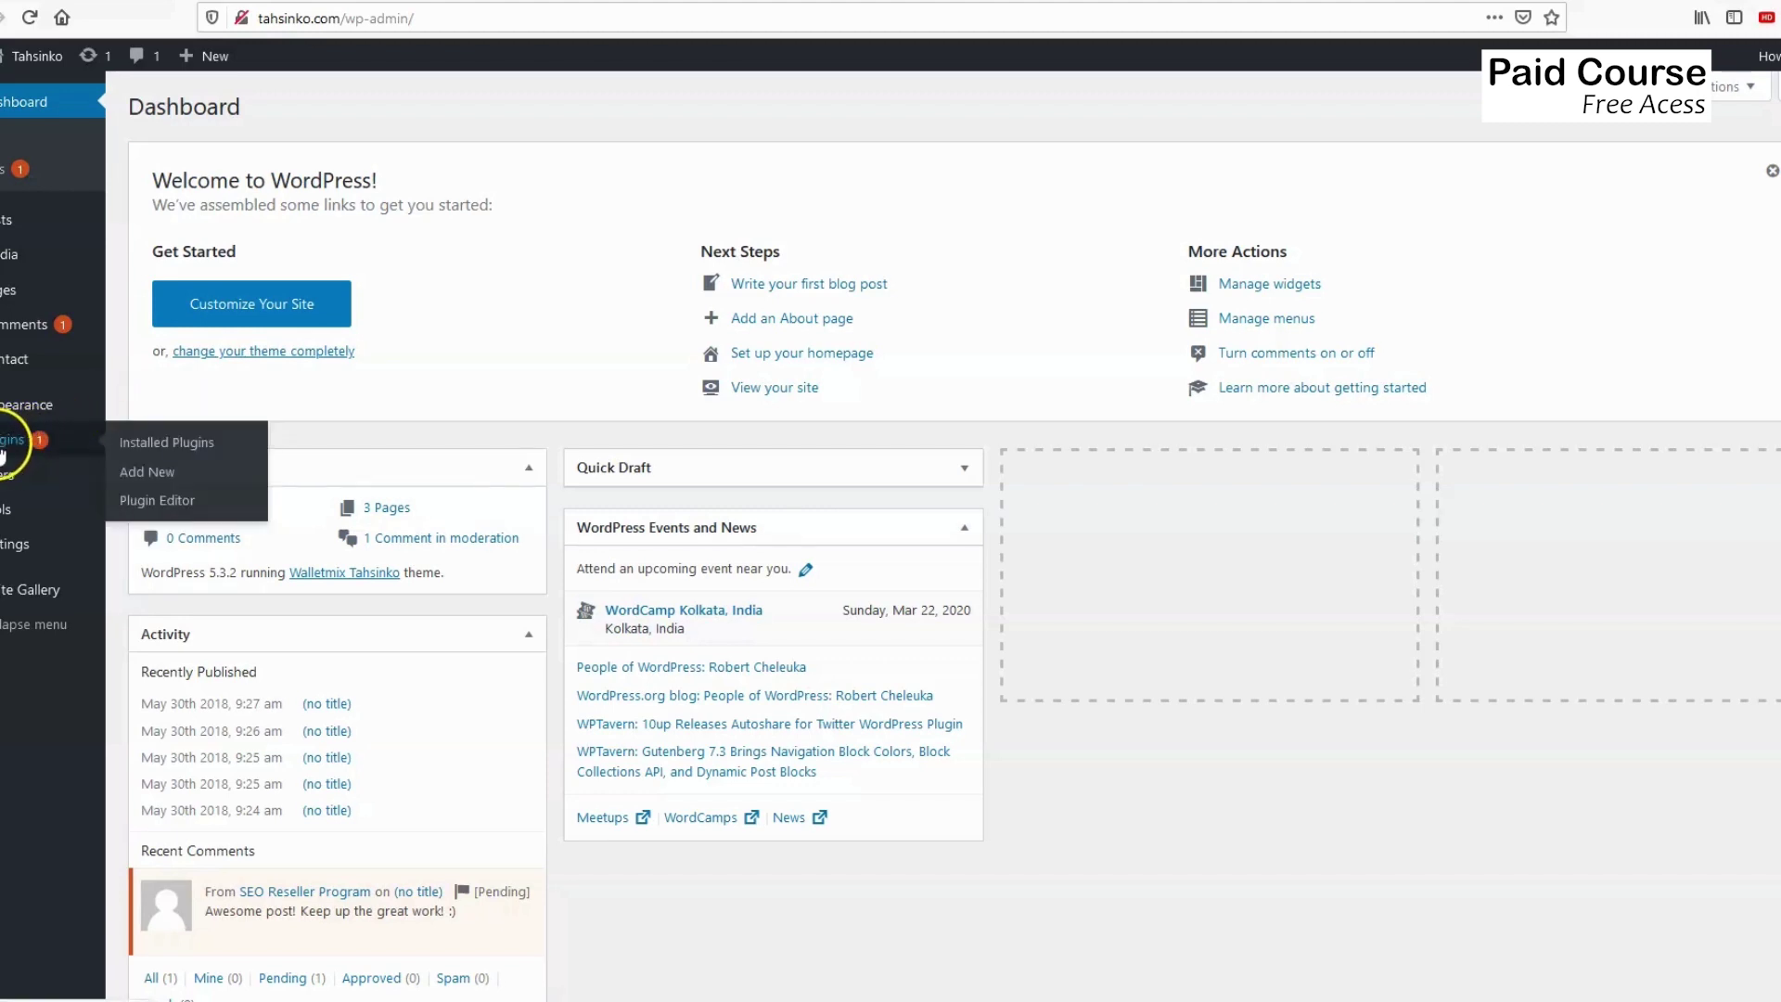
pyautogui.click(148, 474)
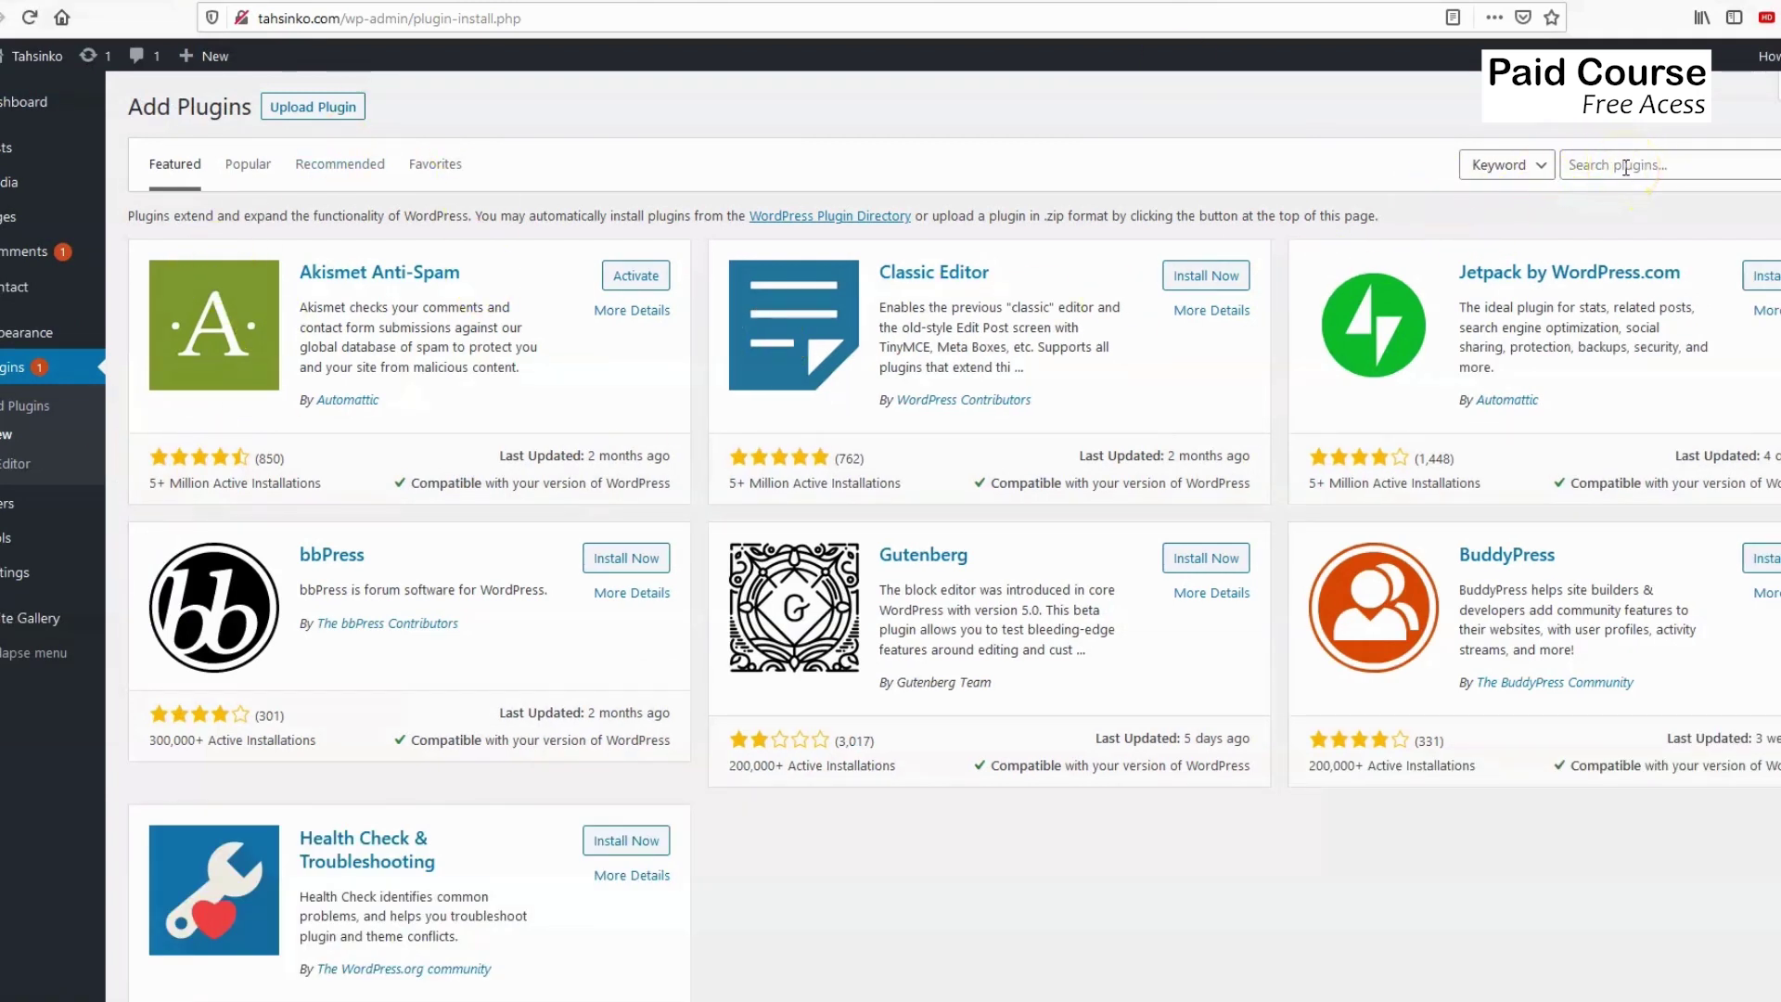
# Search the plugin directory for Mailchimp, then install and activate MC4WP: Mailchimp for WordPress.
pyautogui.click(1625, 167)
pyautogui.write('mail')
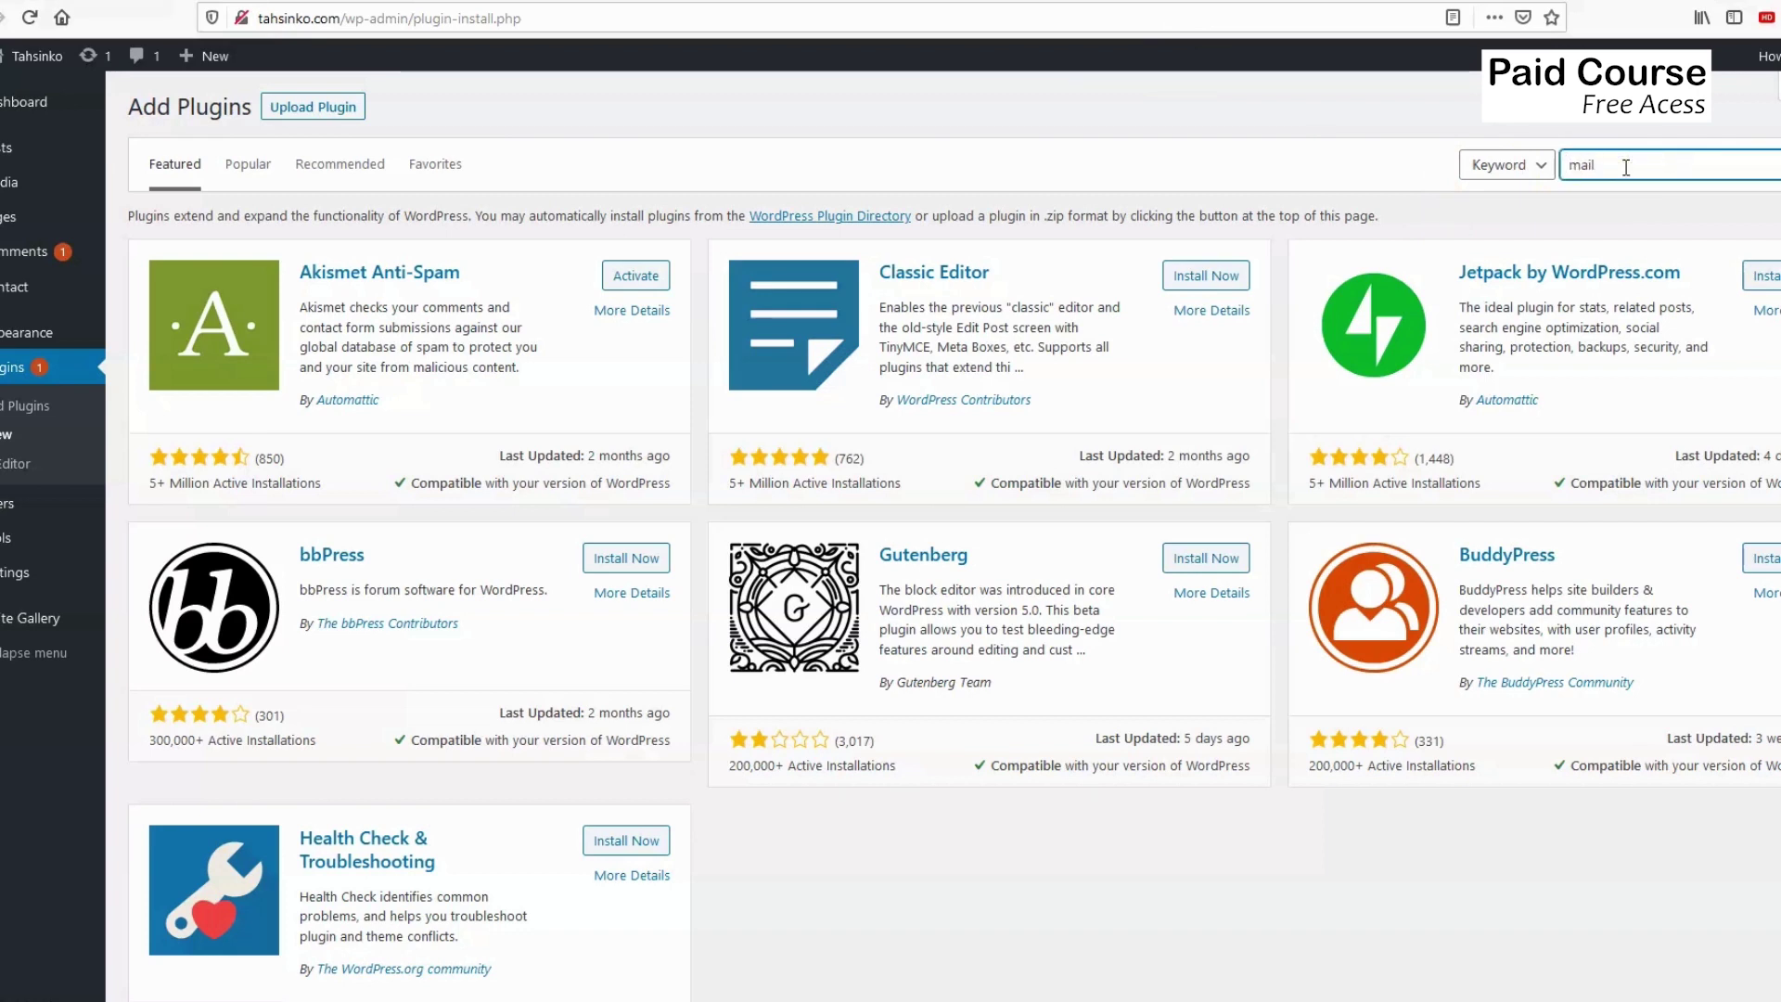
pyautogui.write('imp')
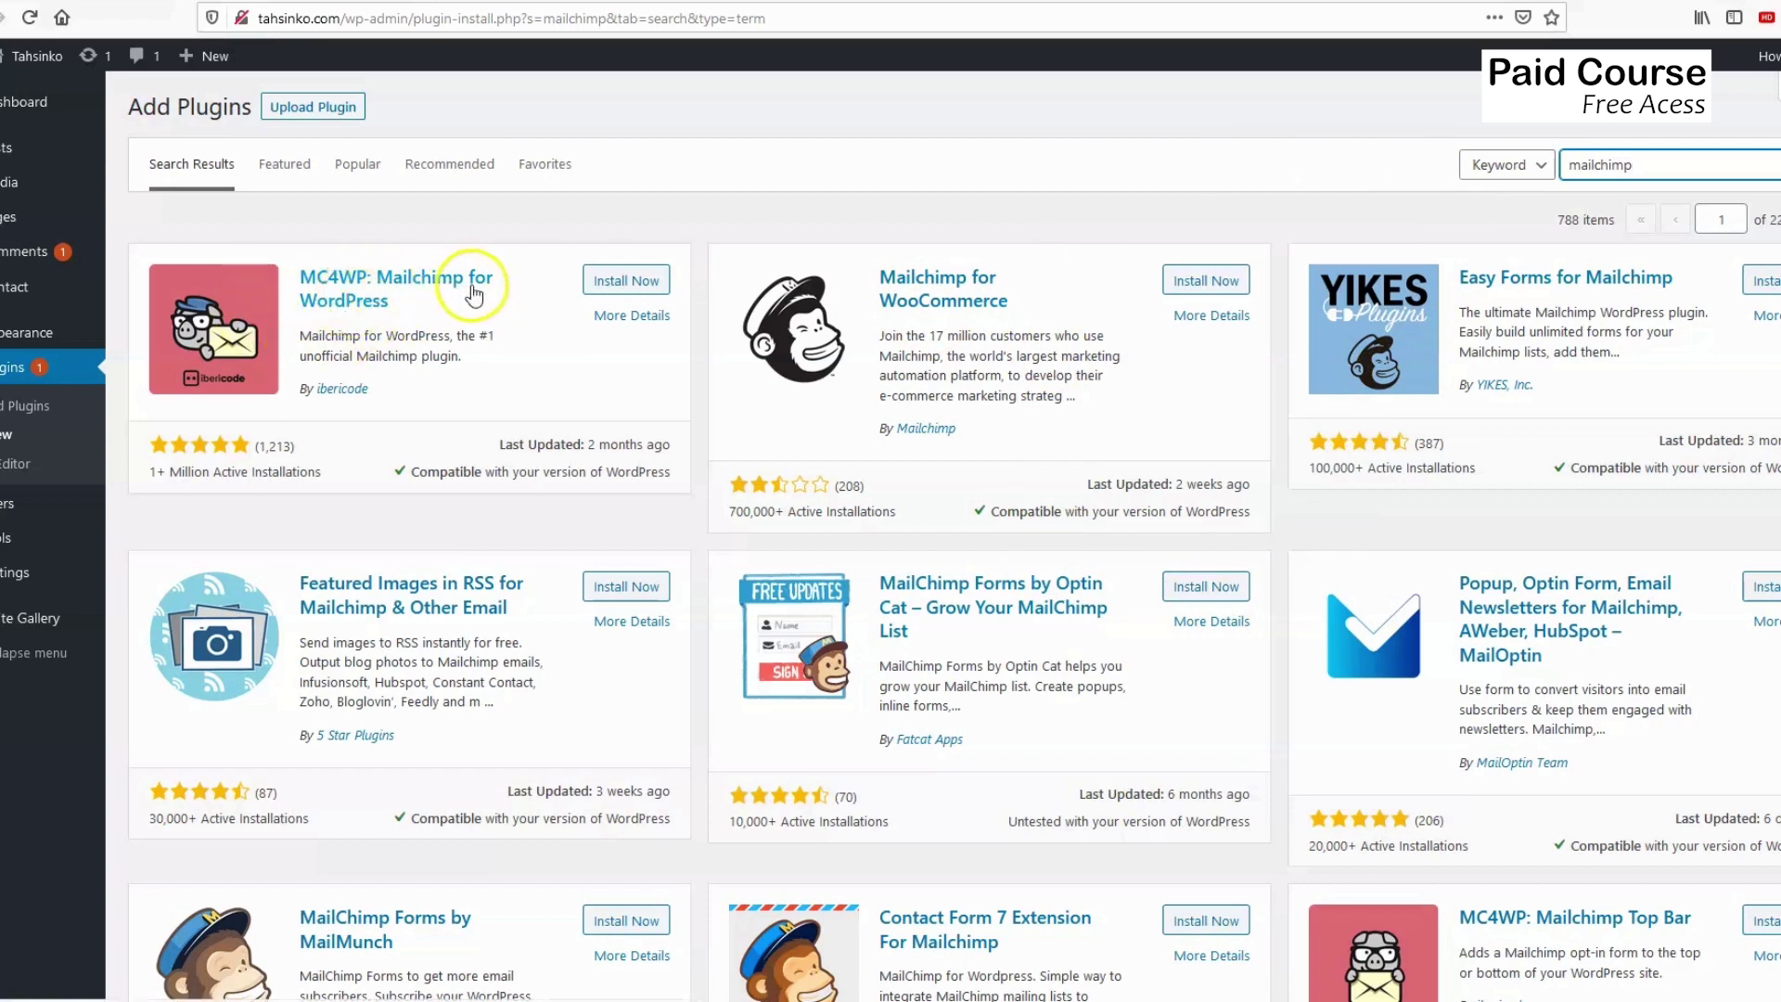
pyautogui.click(610, 287)
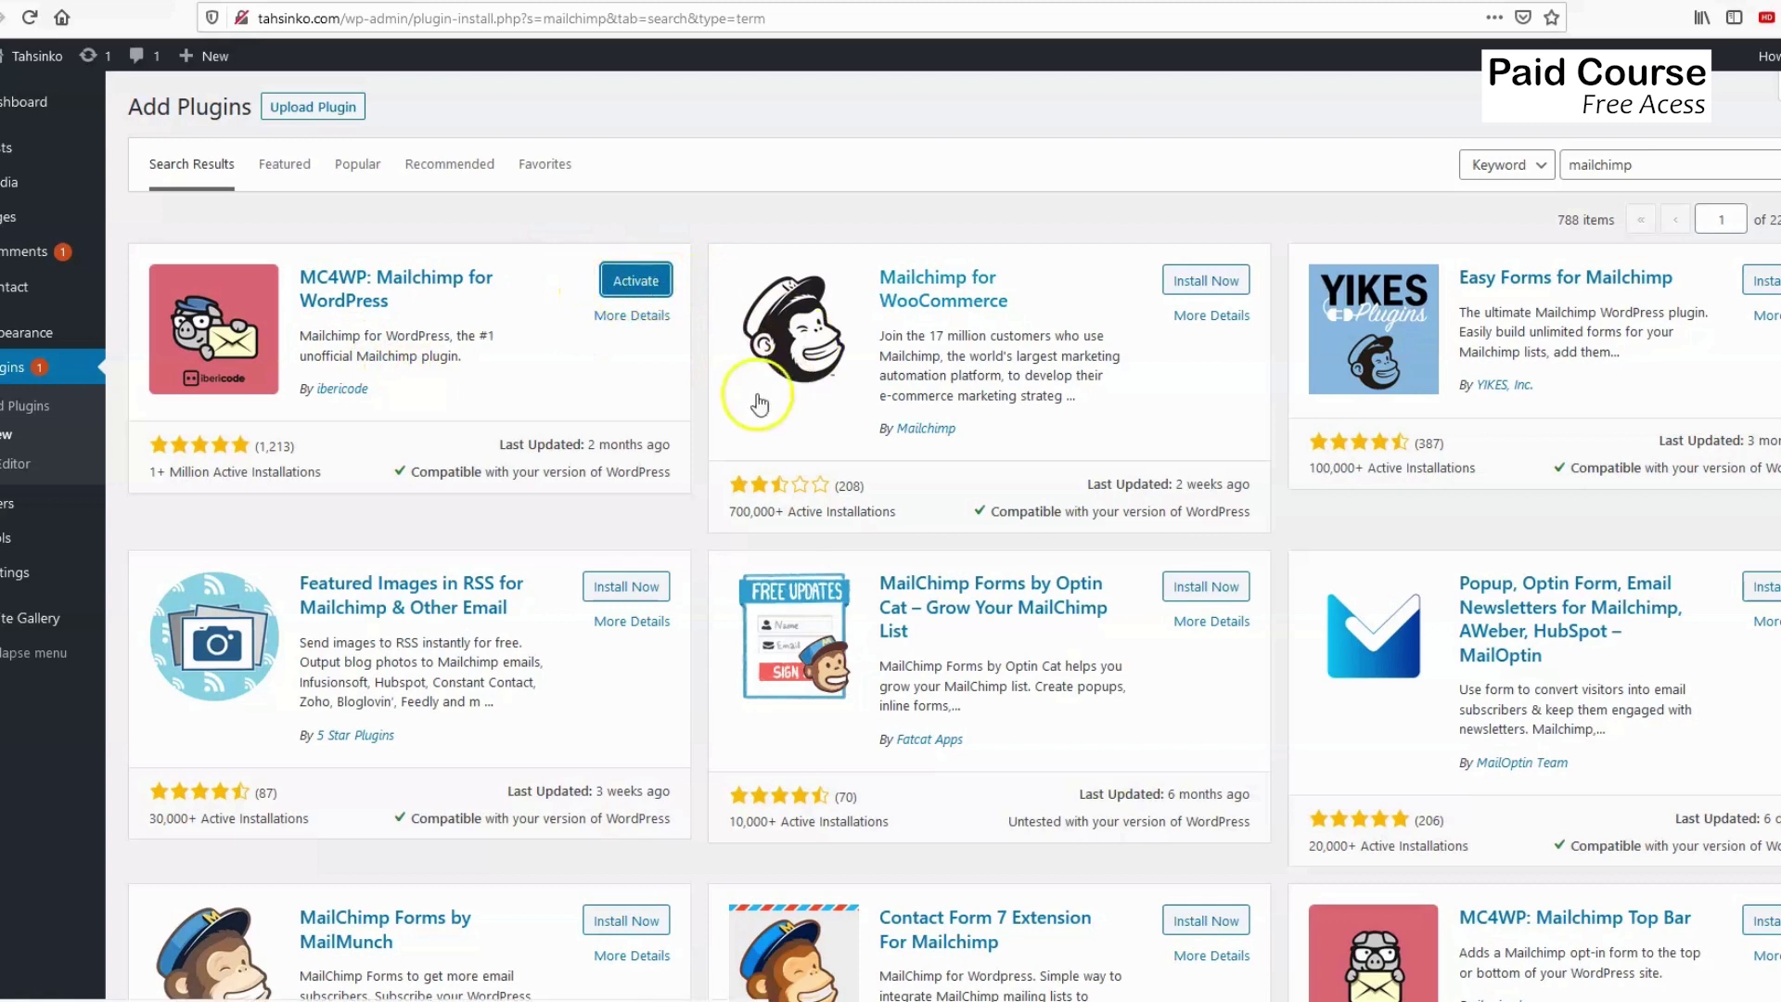
pyautogui.click(648, 291)
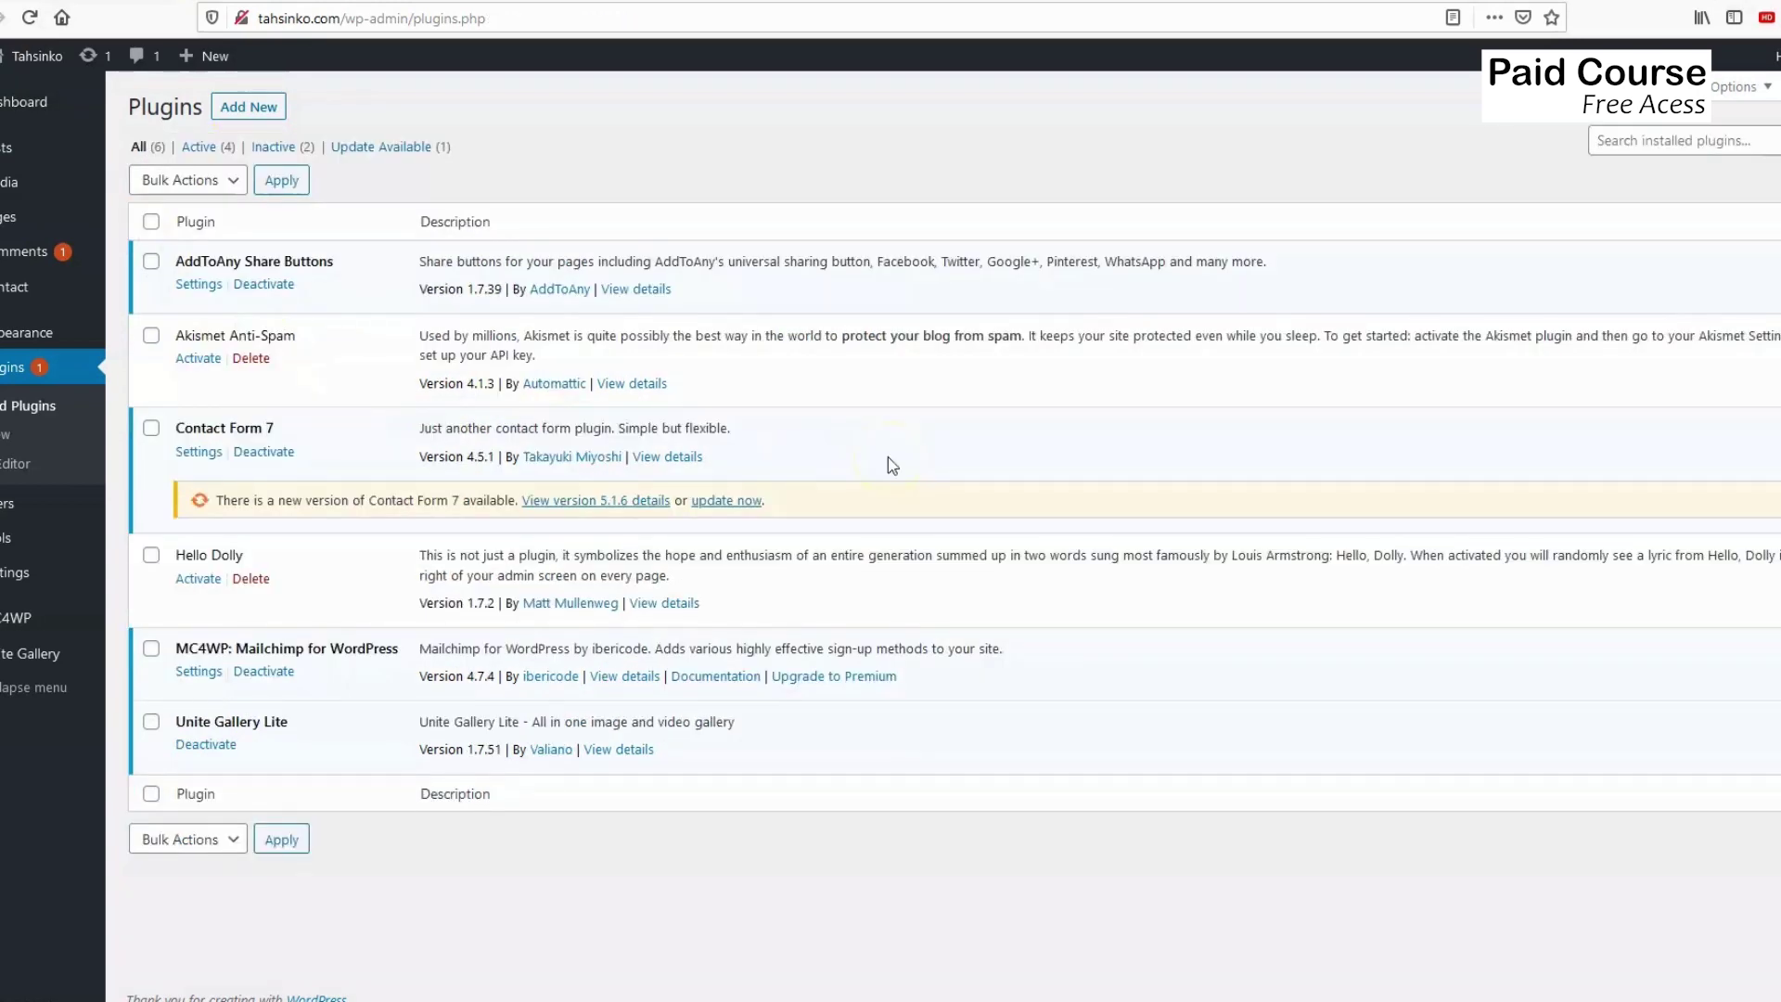
# Open the MC4WP > Mailchimp API settings page from the admin sidebar.
pyautogui.moveTo(11, 618)
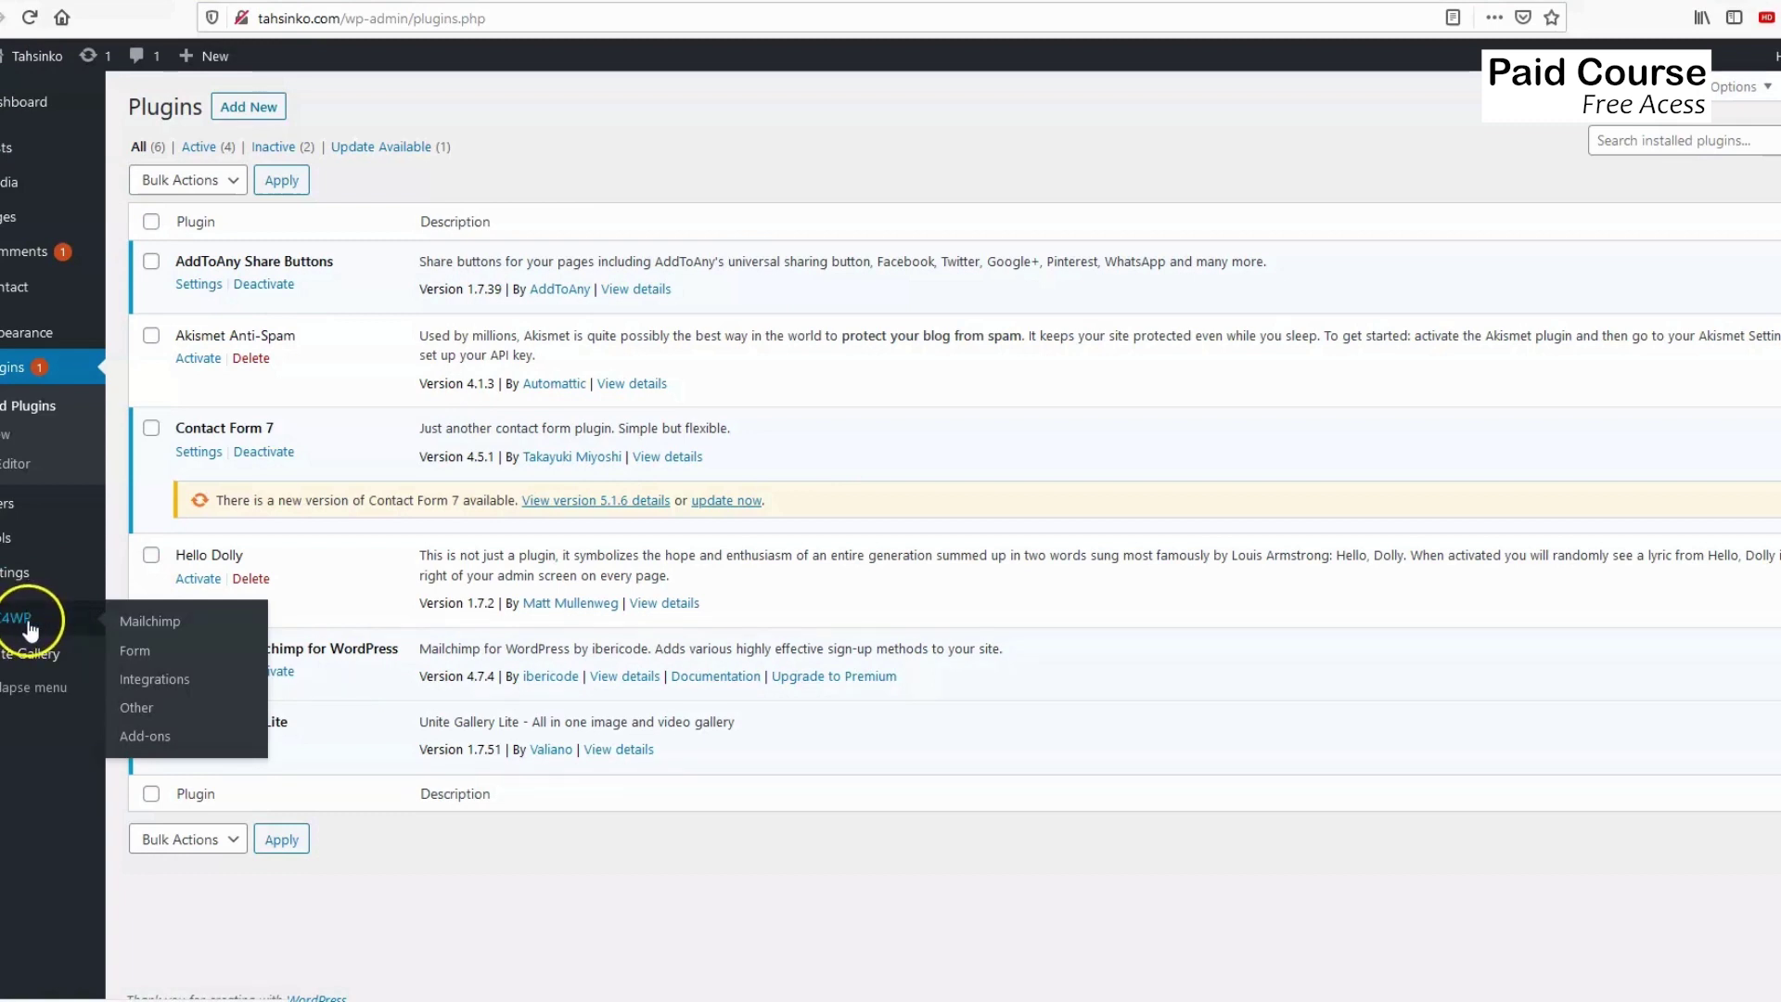
pyautogui.click(140, 623)
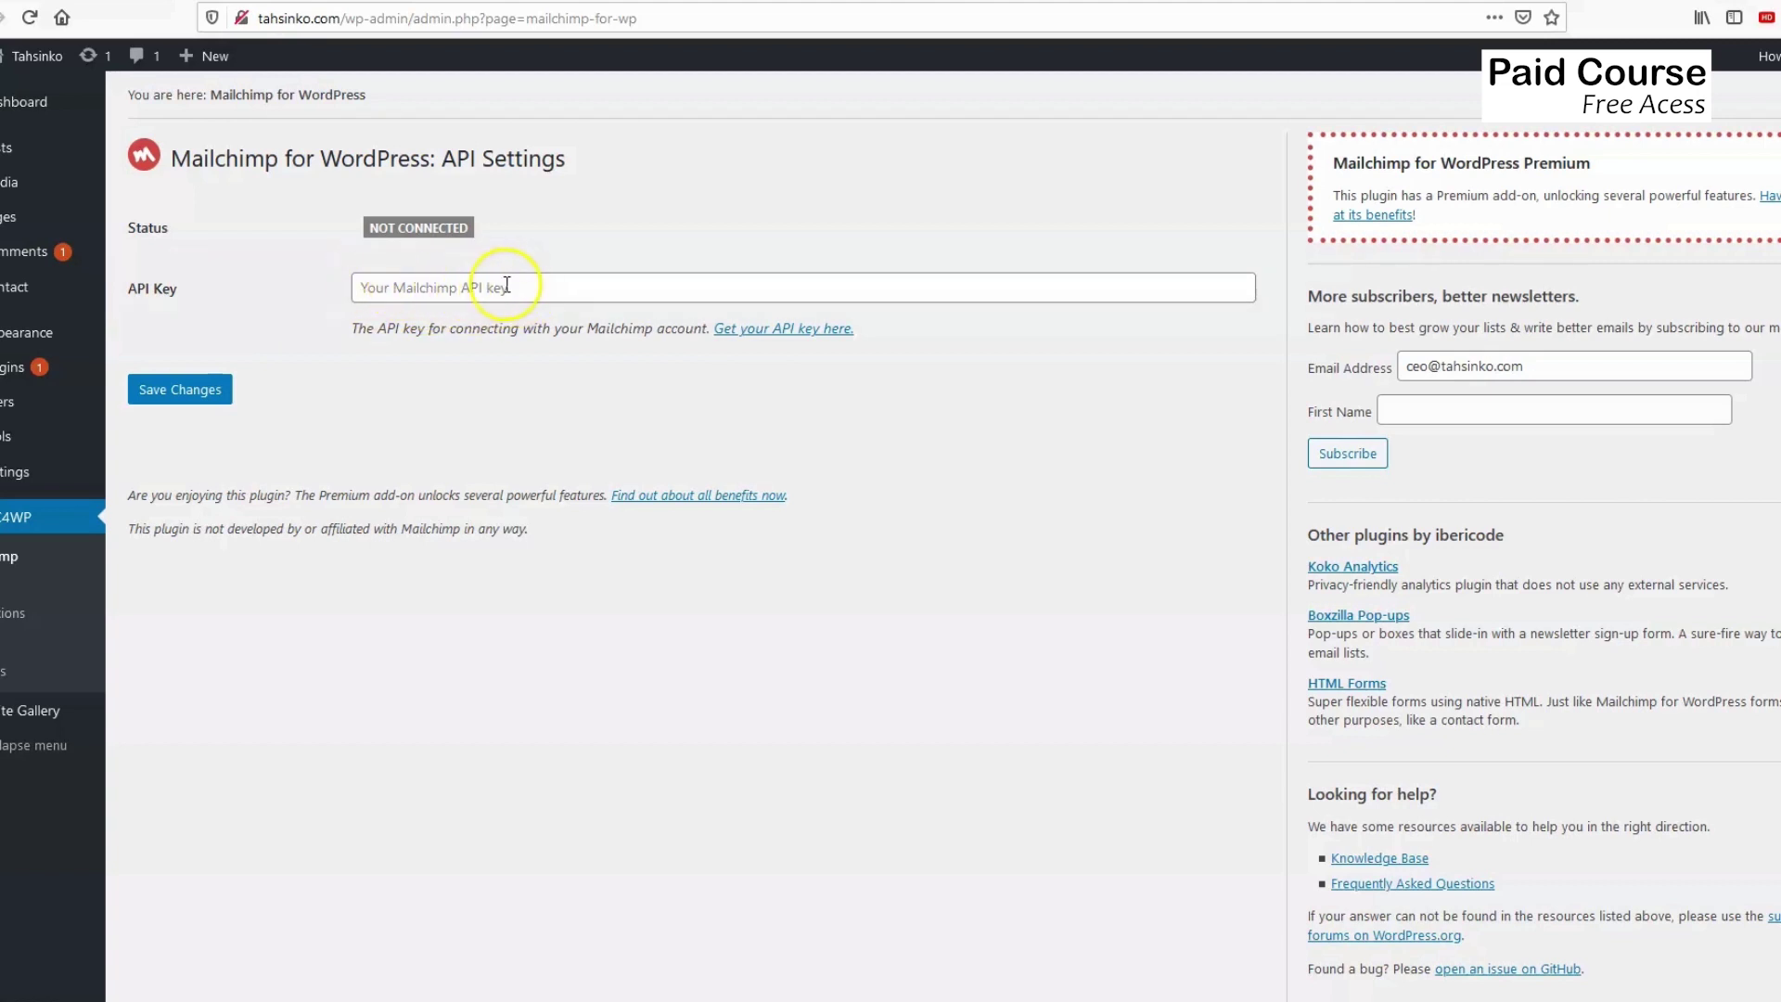
# Switch to Mailchimp and browse the Brand, Audience, Automations and Create menus.
pyautogui.click(65, 2)
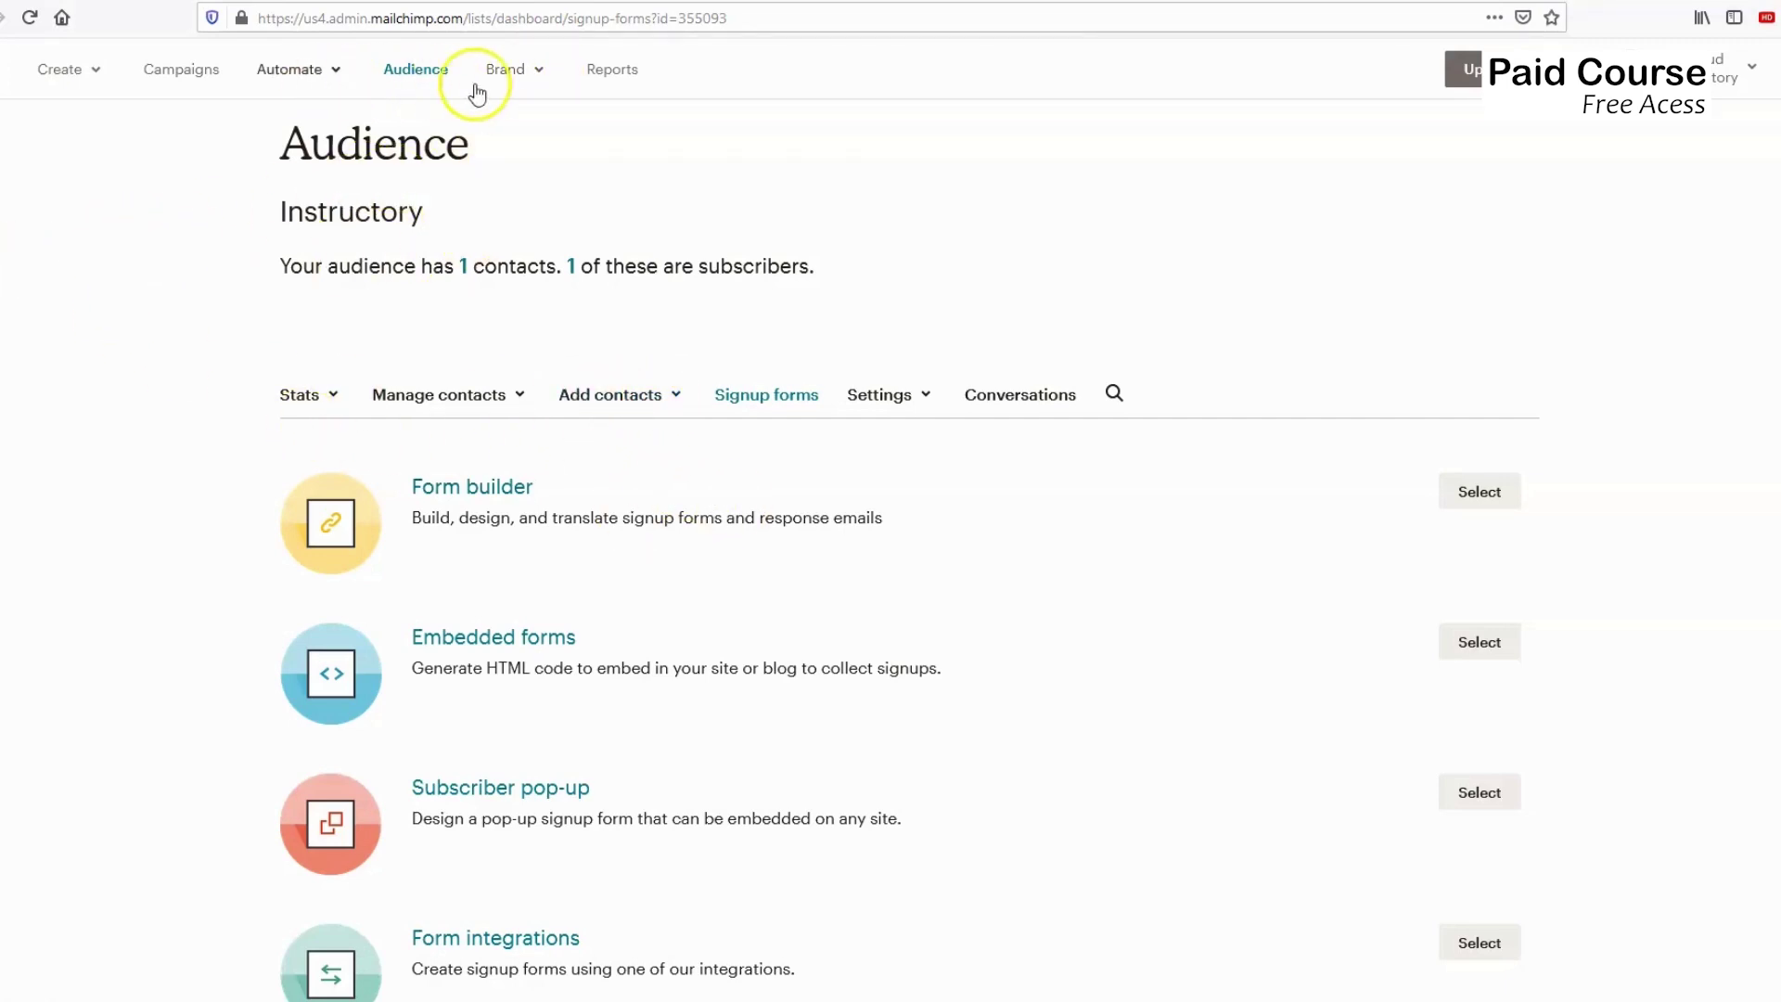
pyautogui.click(507, 72)
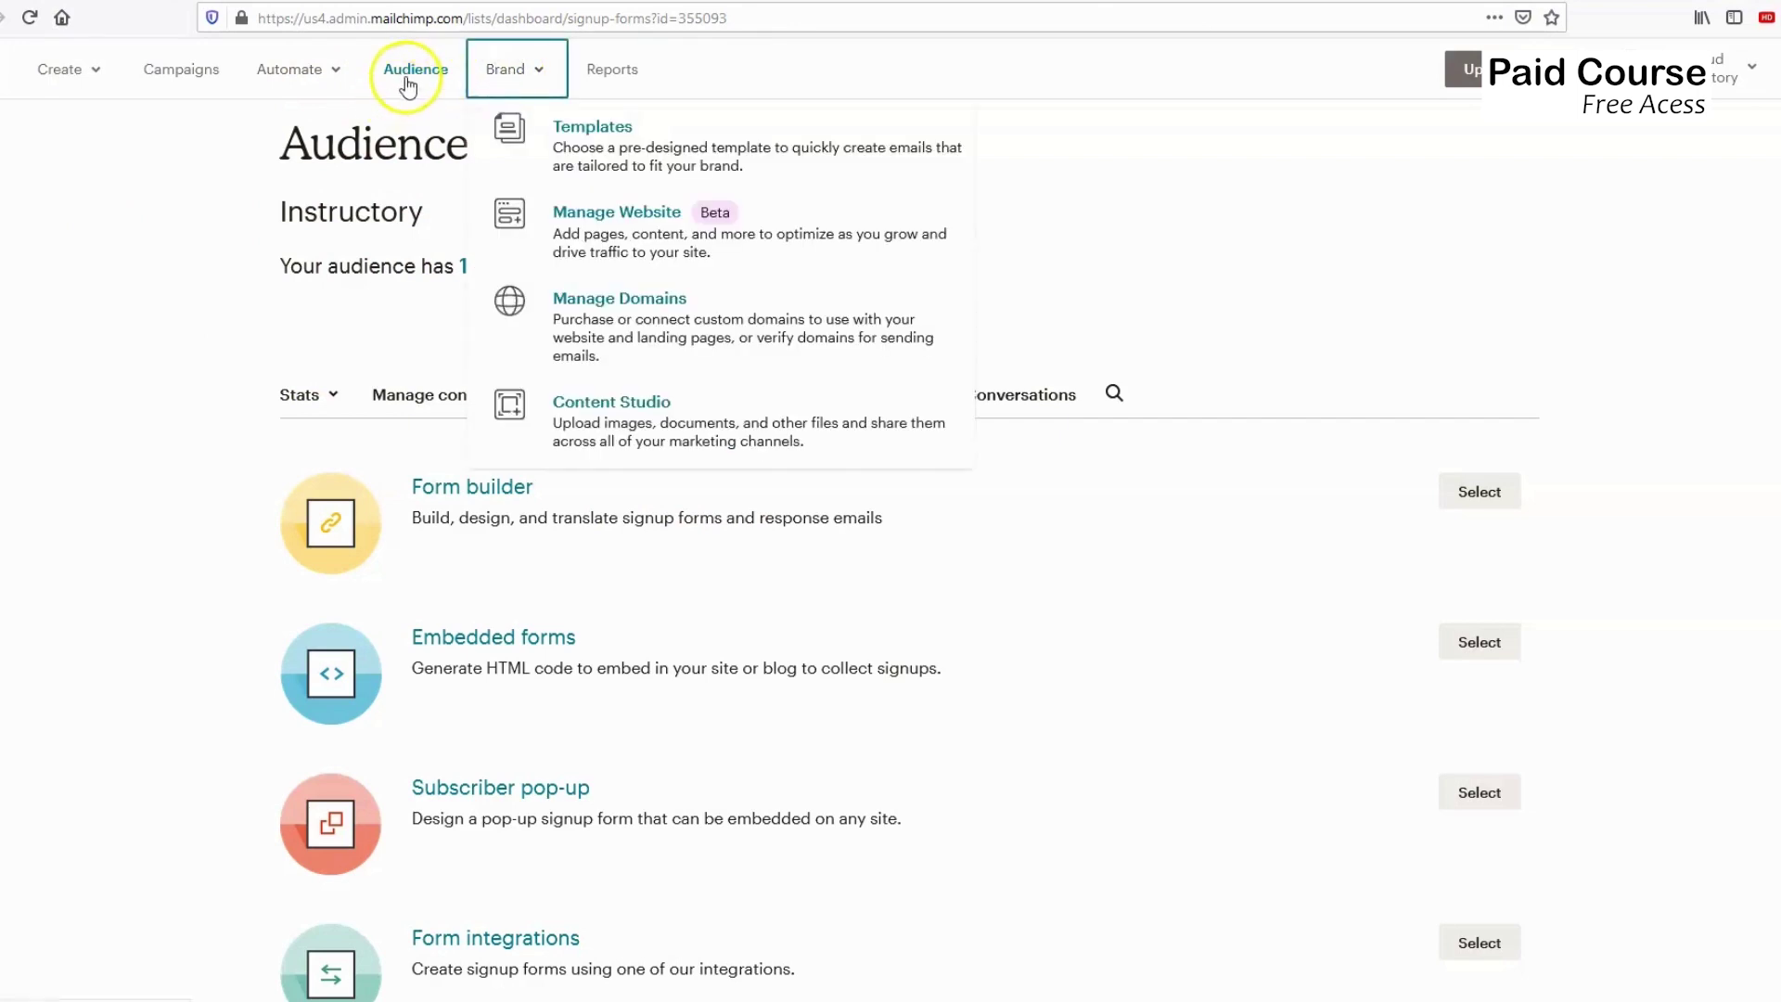
pyautogui.click(136, 284)
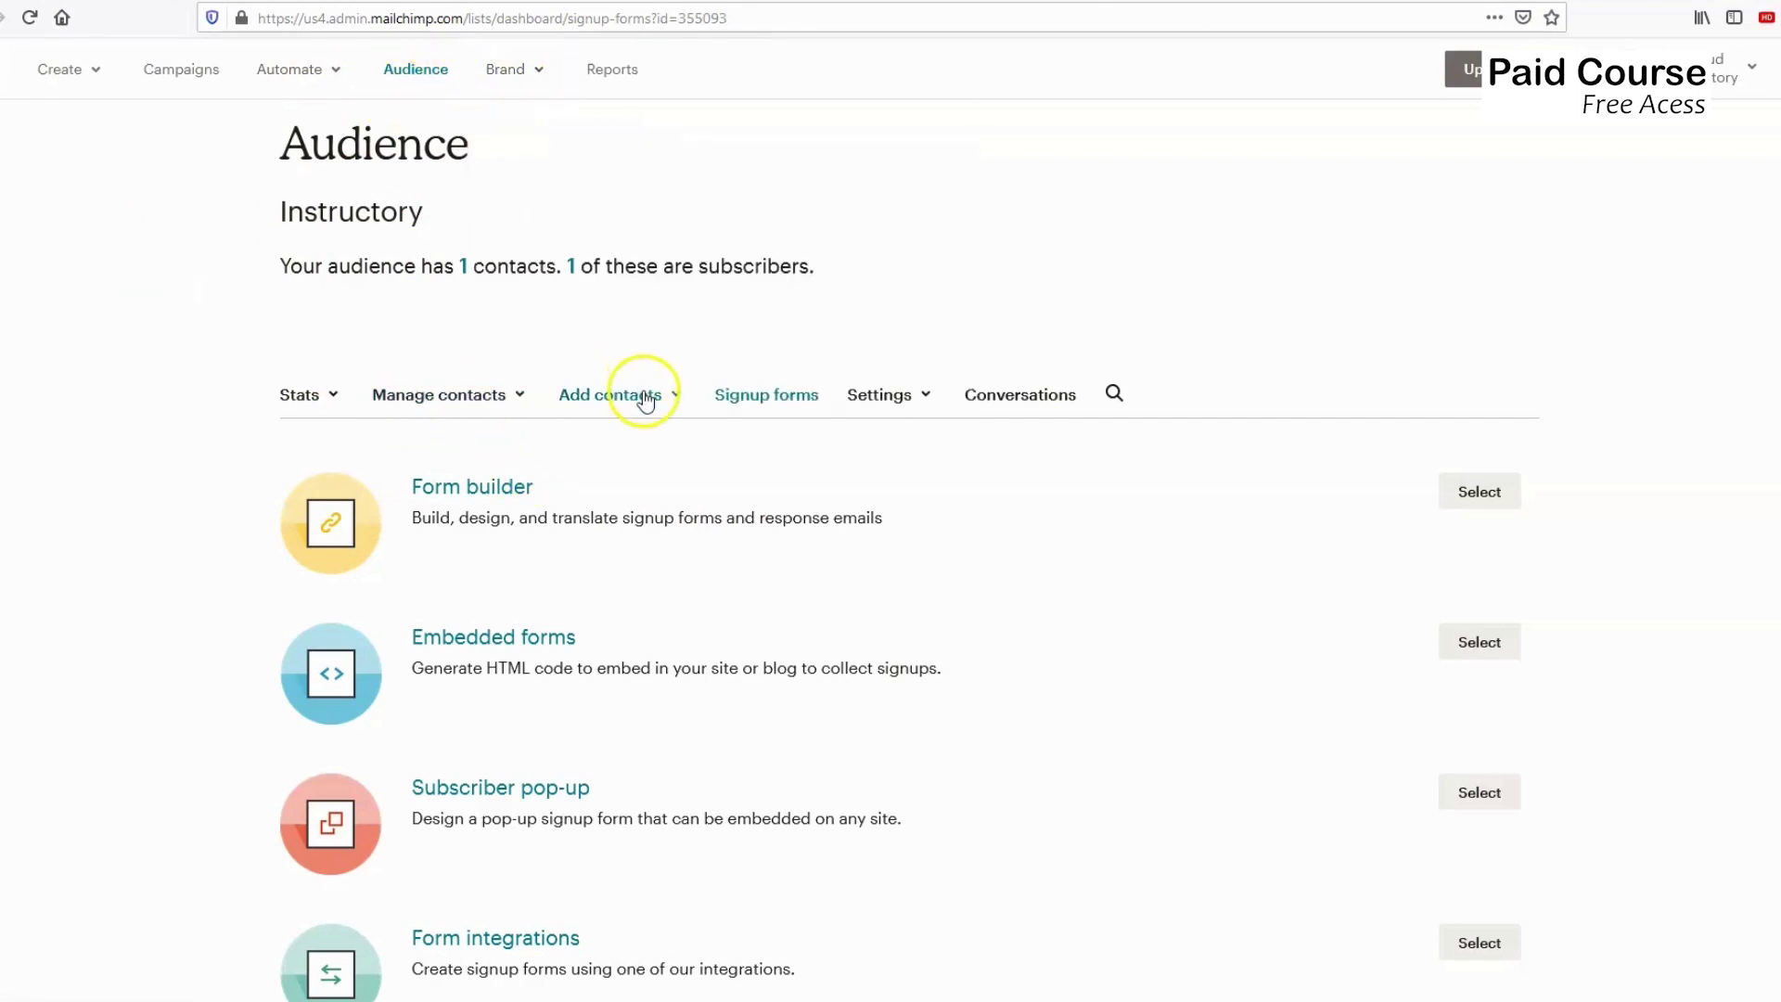
pyautogui.click(640, 390)
pyautogui.click(492, 397)
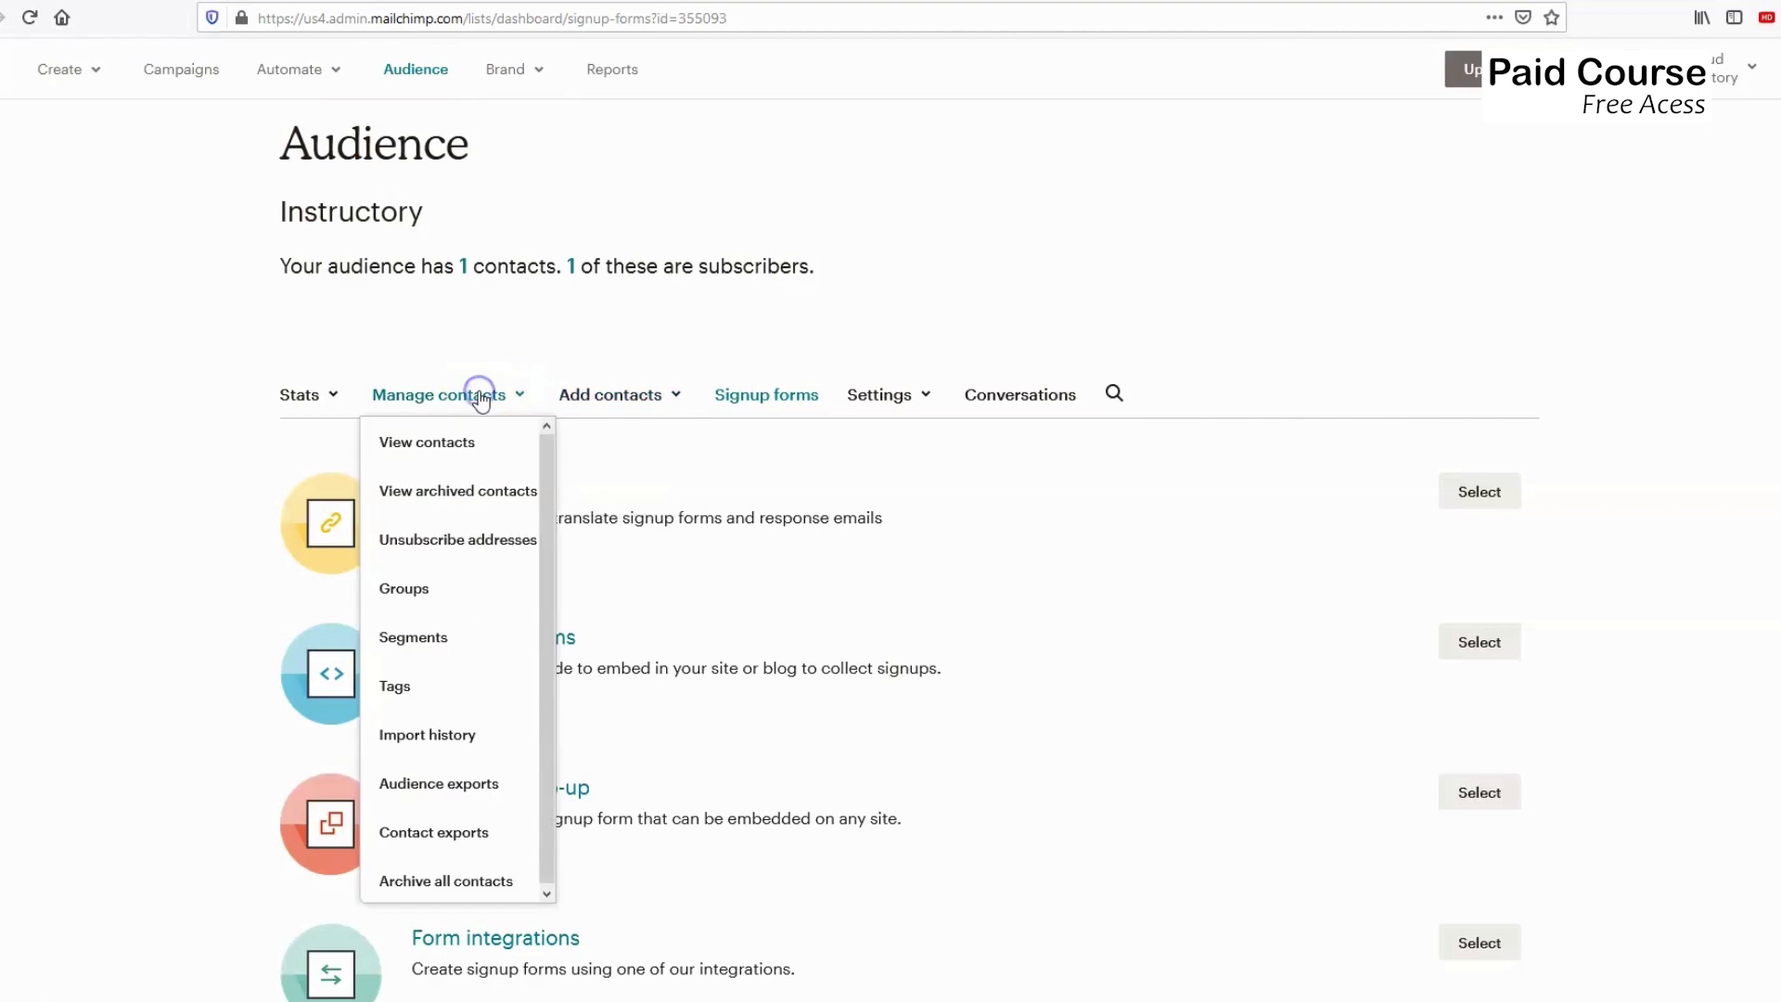
pyautogui.click(904, 396)
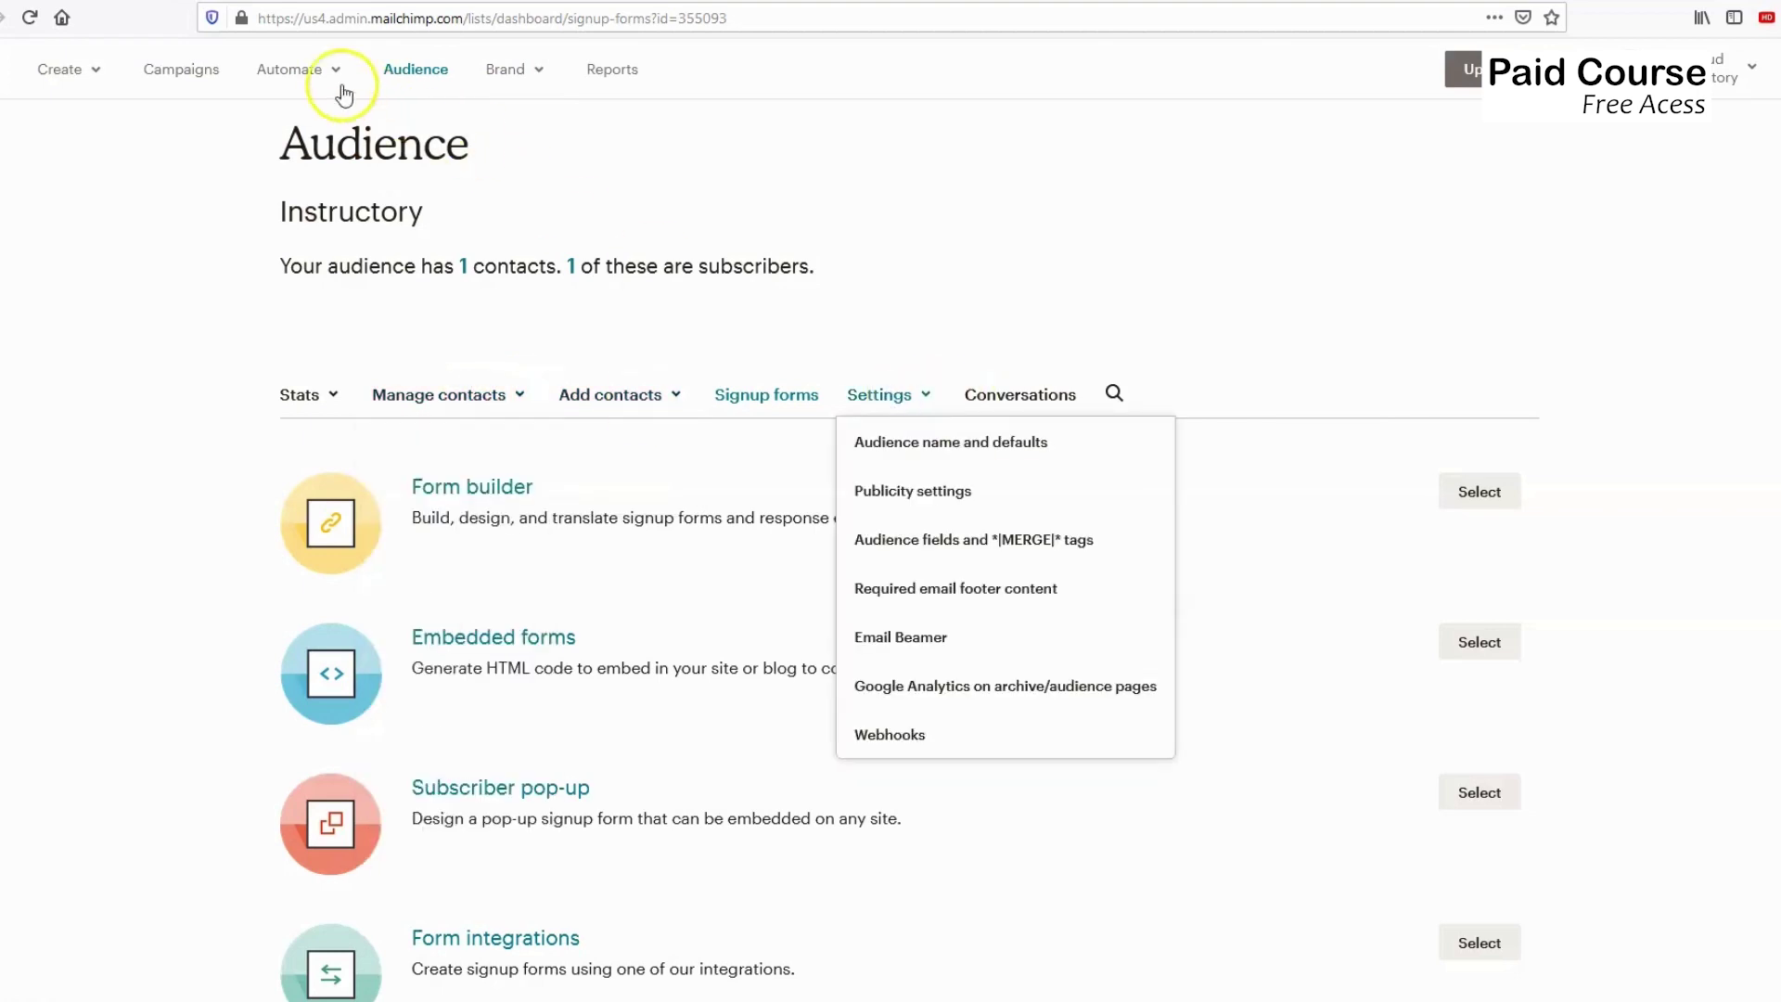
pyautogui.click(305, 81)
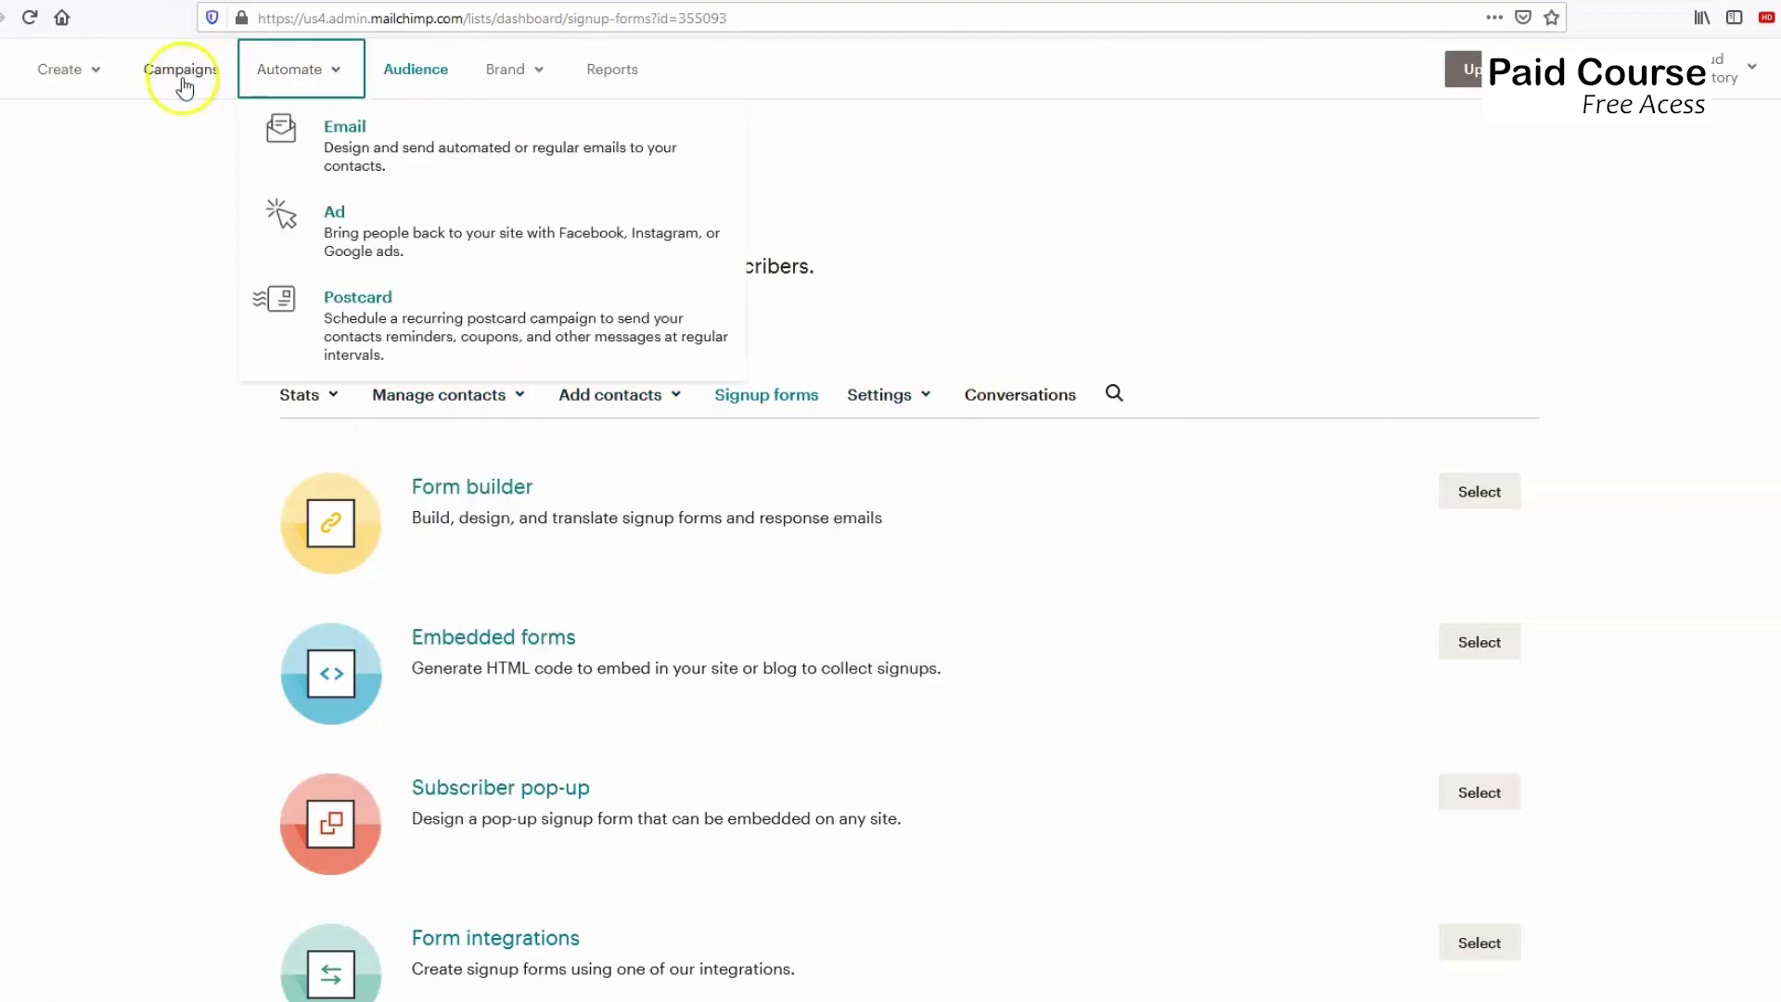
pyautogui.click(91, 82)
pyautogui.click(91, 81)
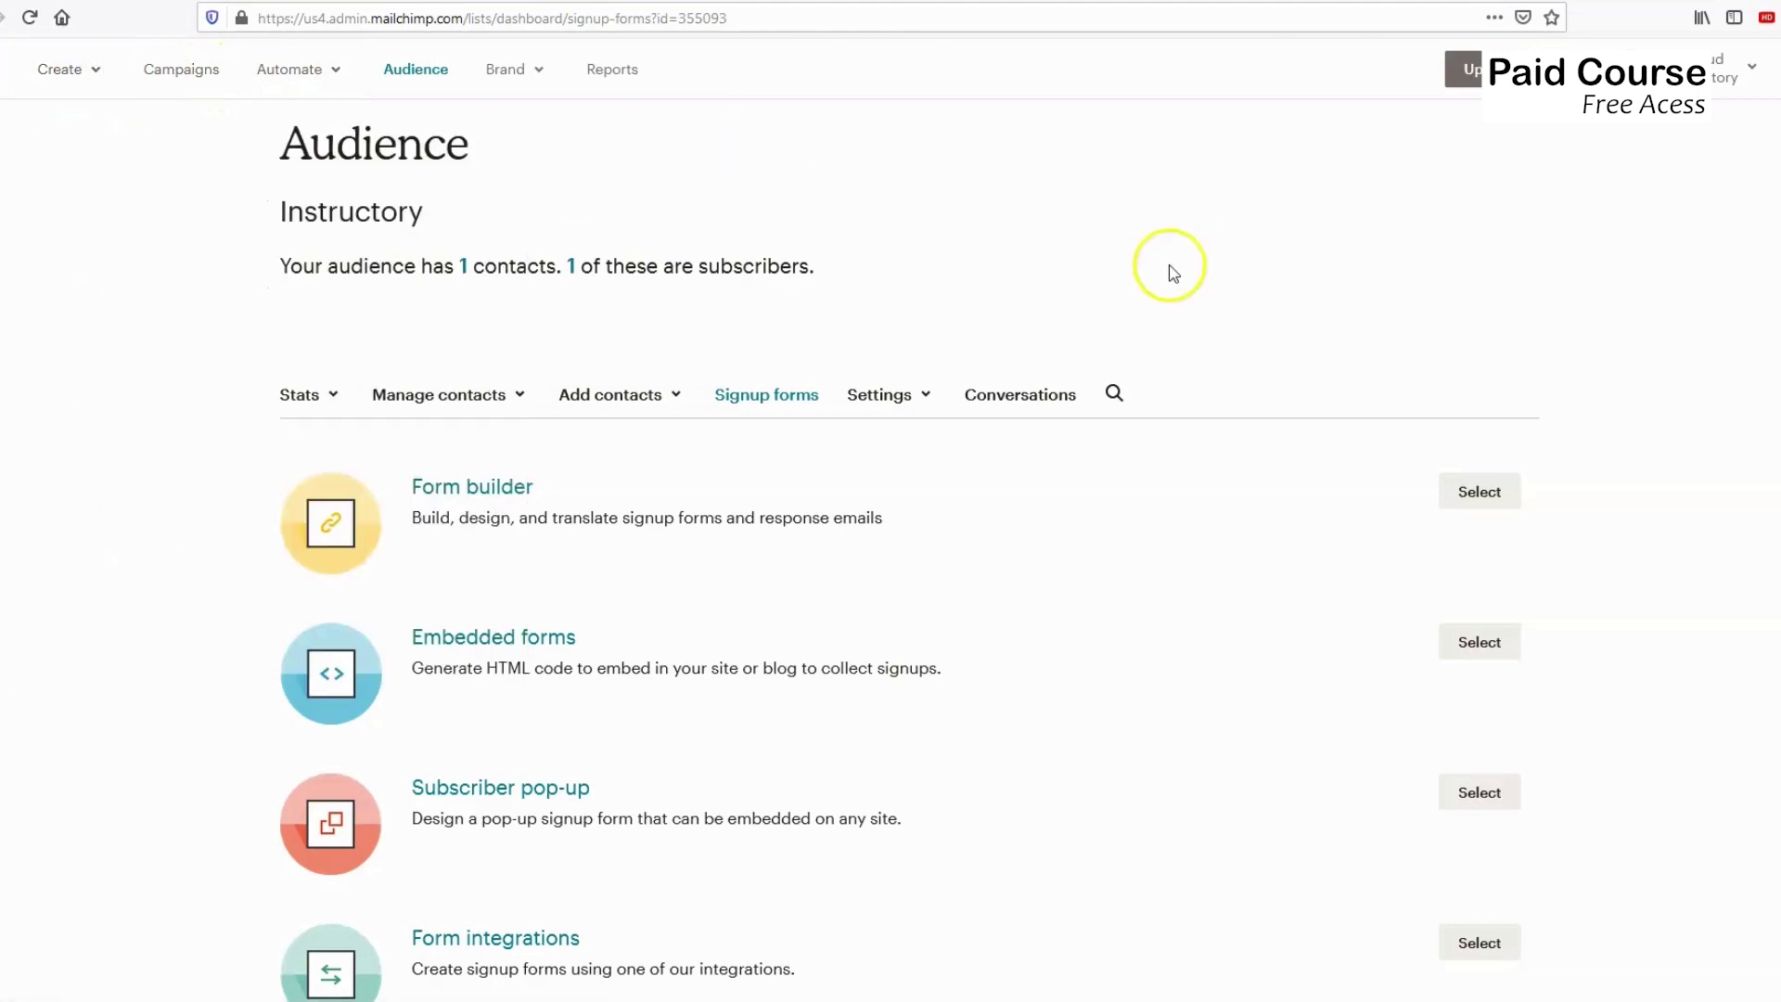
# Go to the Account page from the top-right account dropdown and expand its Extras menu.
pyautogui.click(1701, 67)
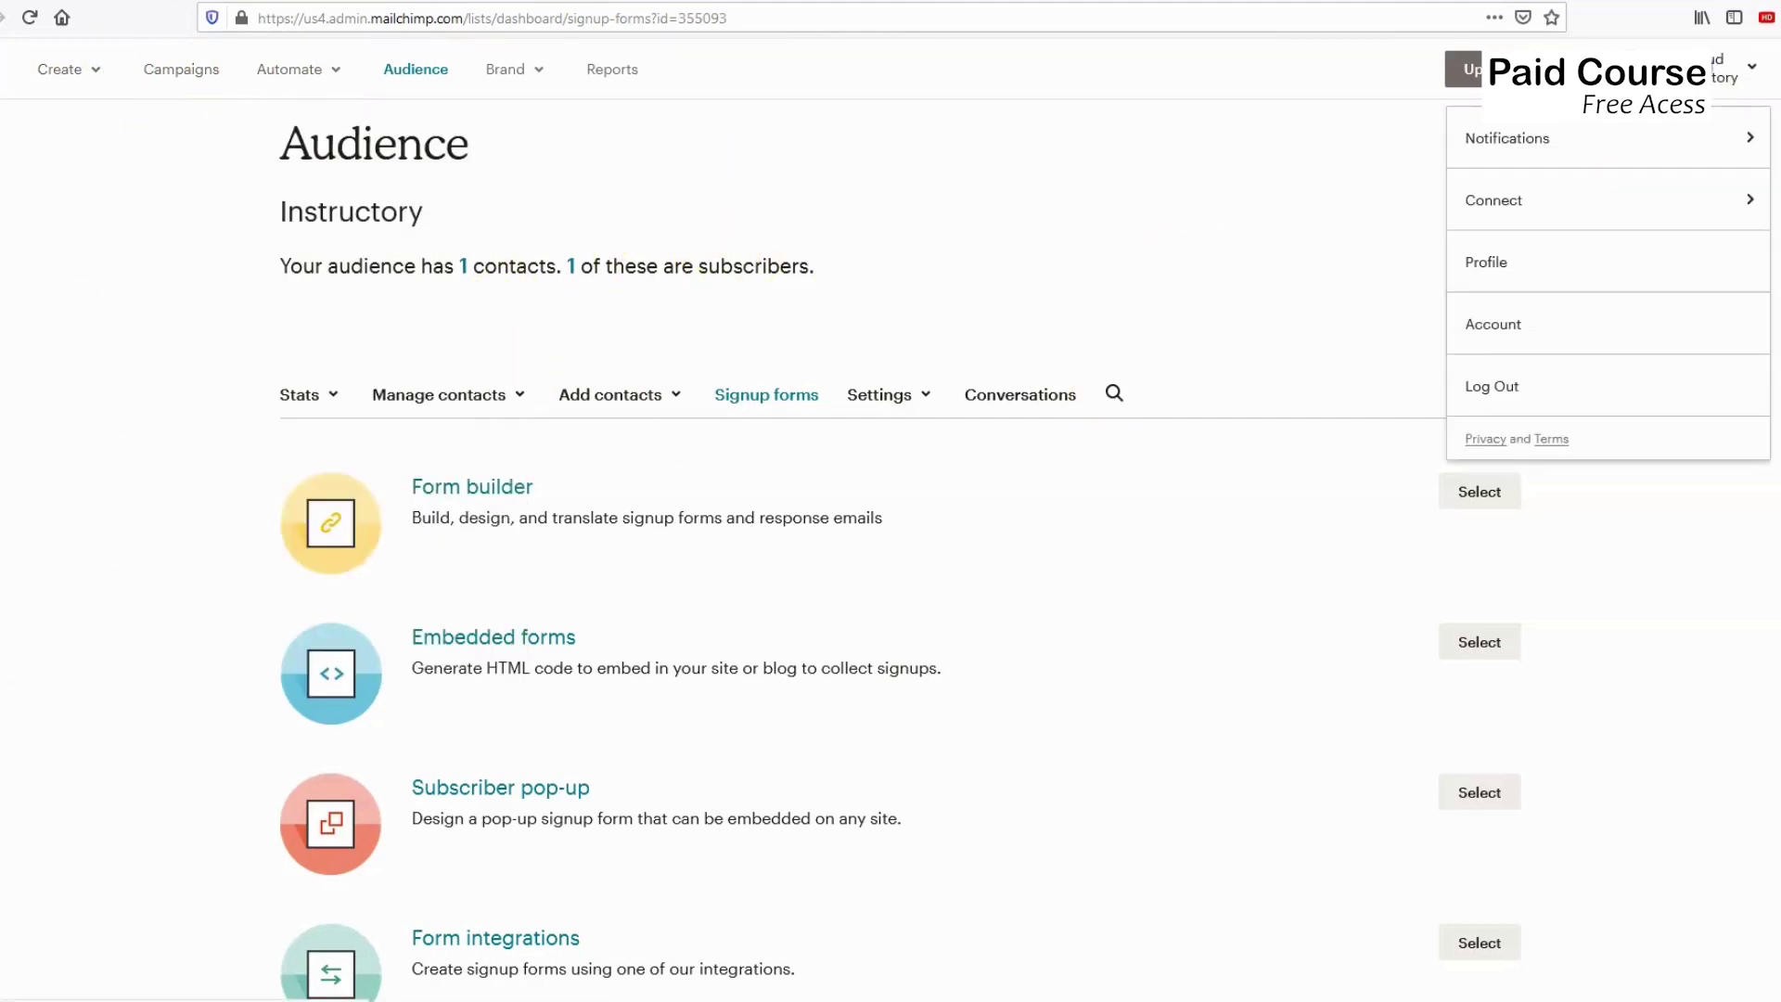
pyautogui.click(1236, 222)
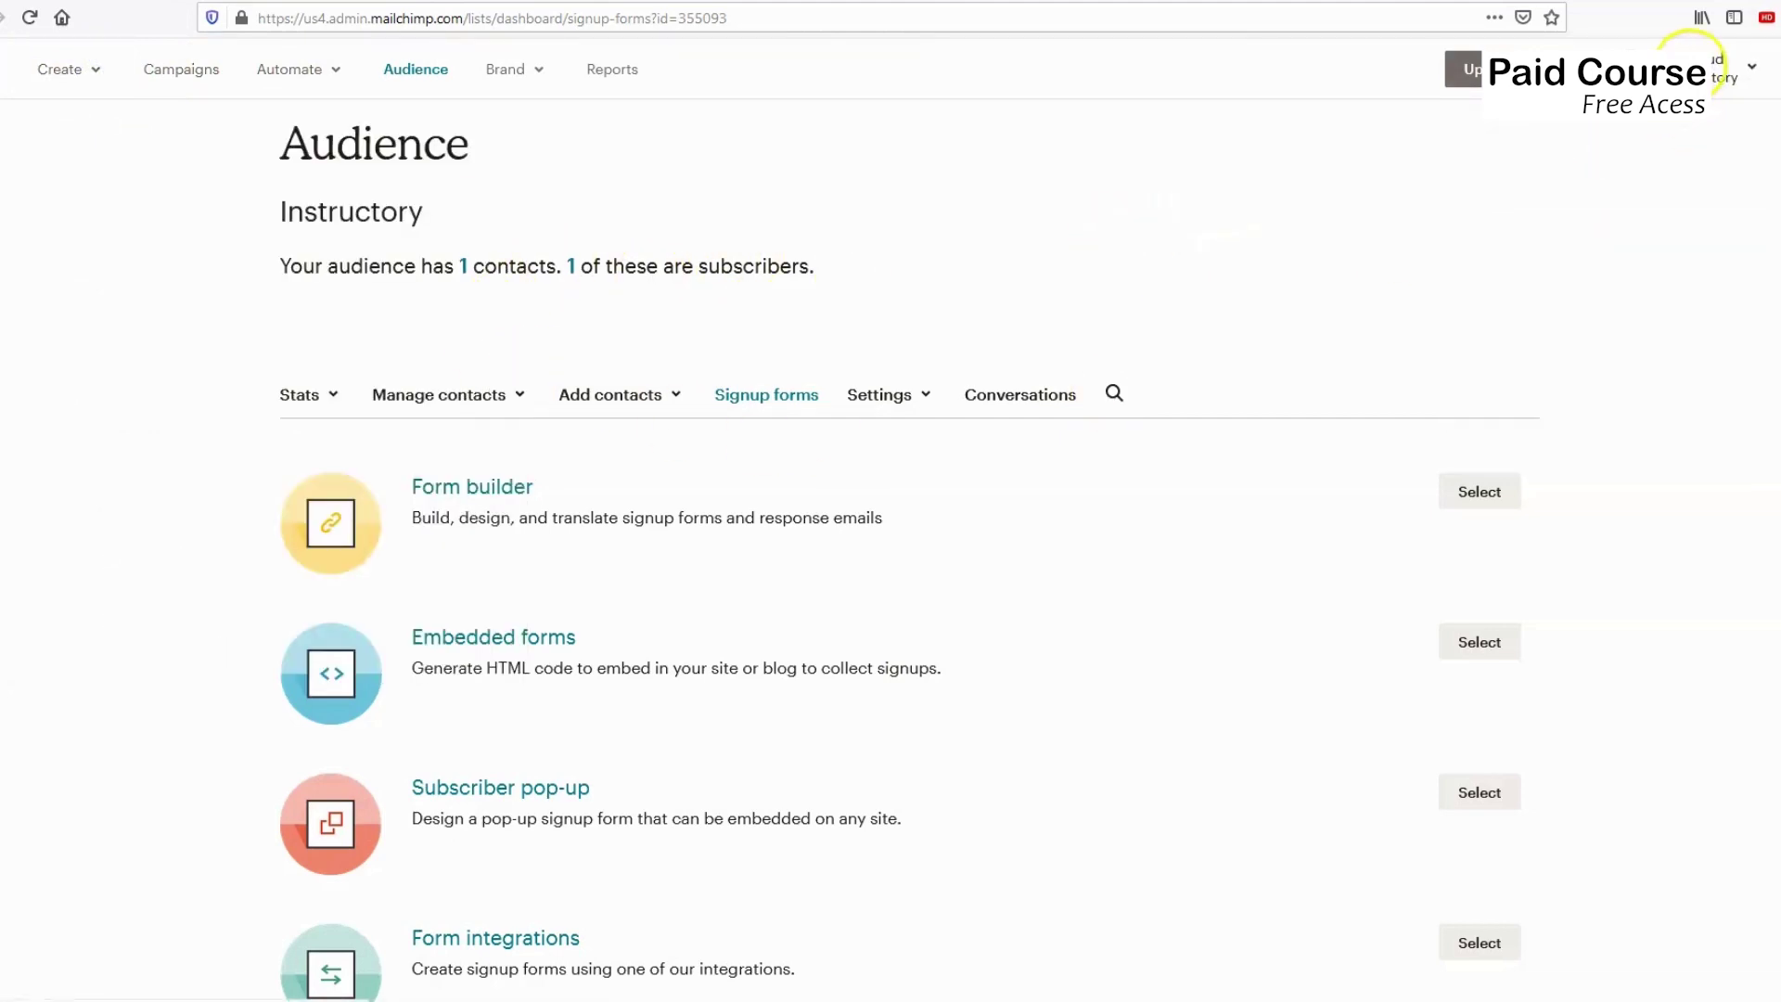
pyautogui.click(1692, 63)
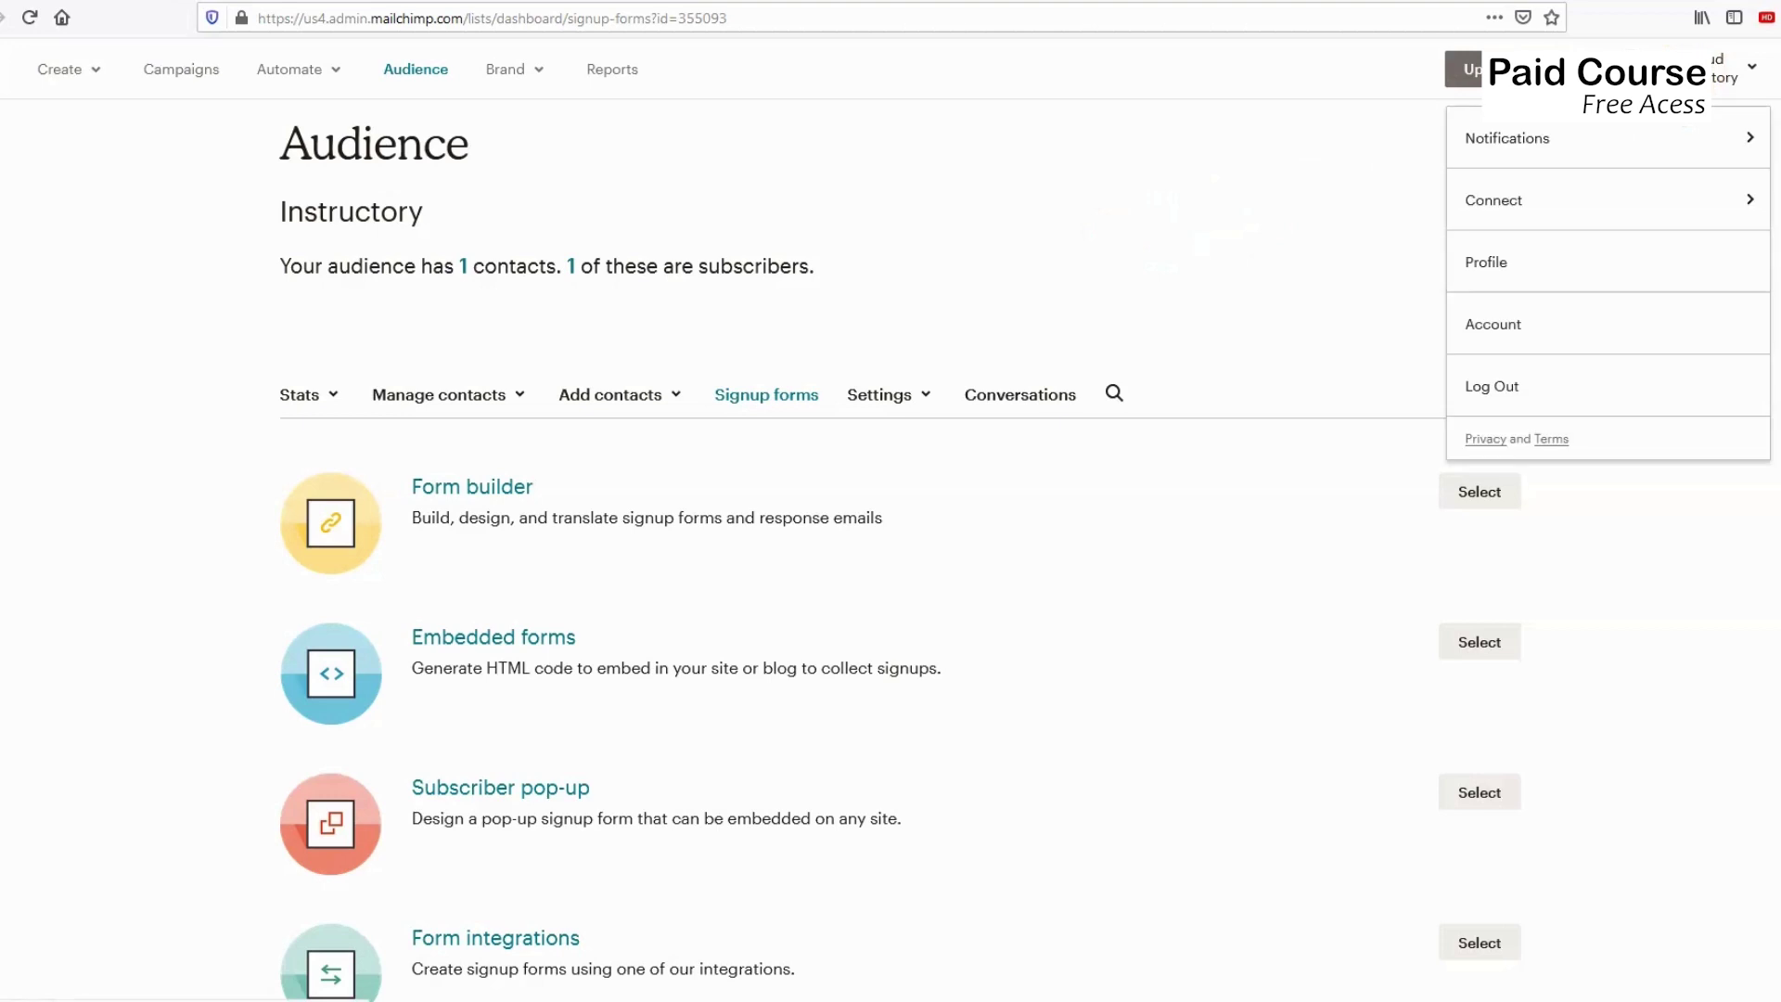
pyautogui.click(1500, 327)
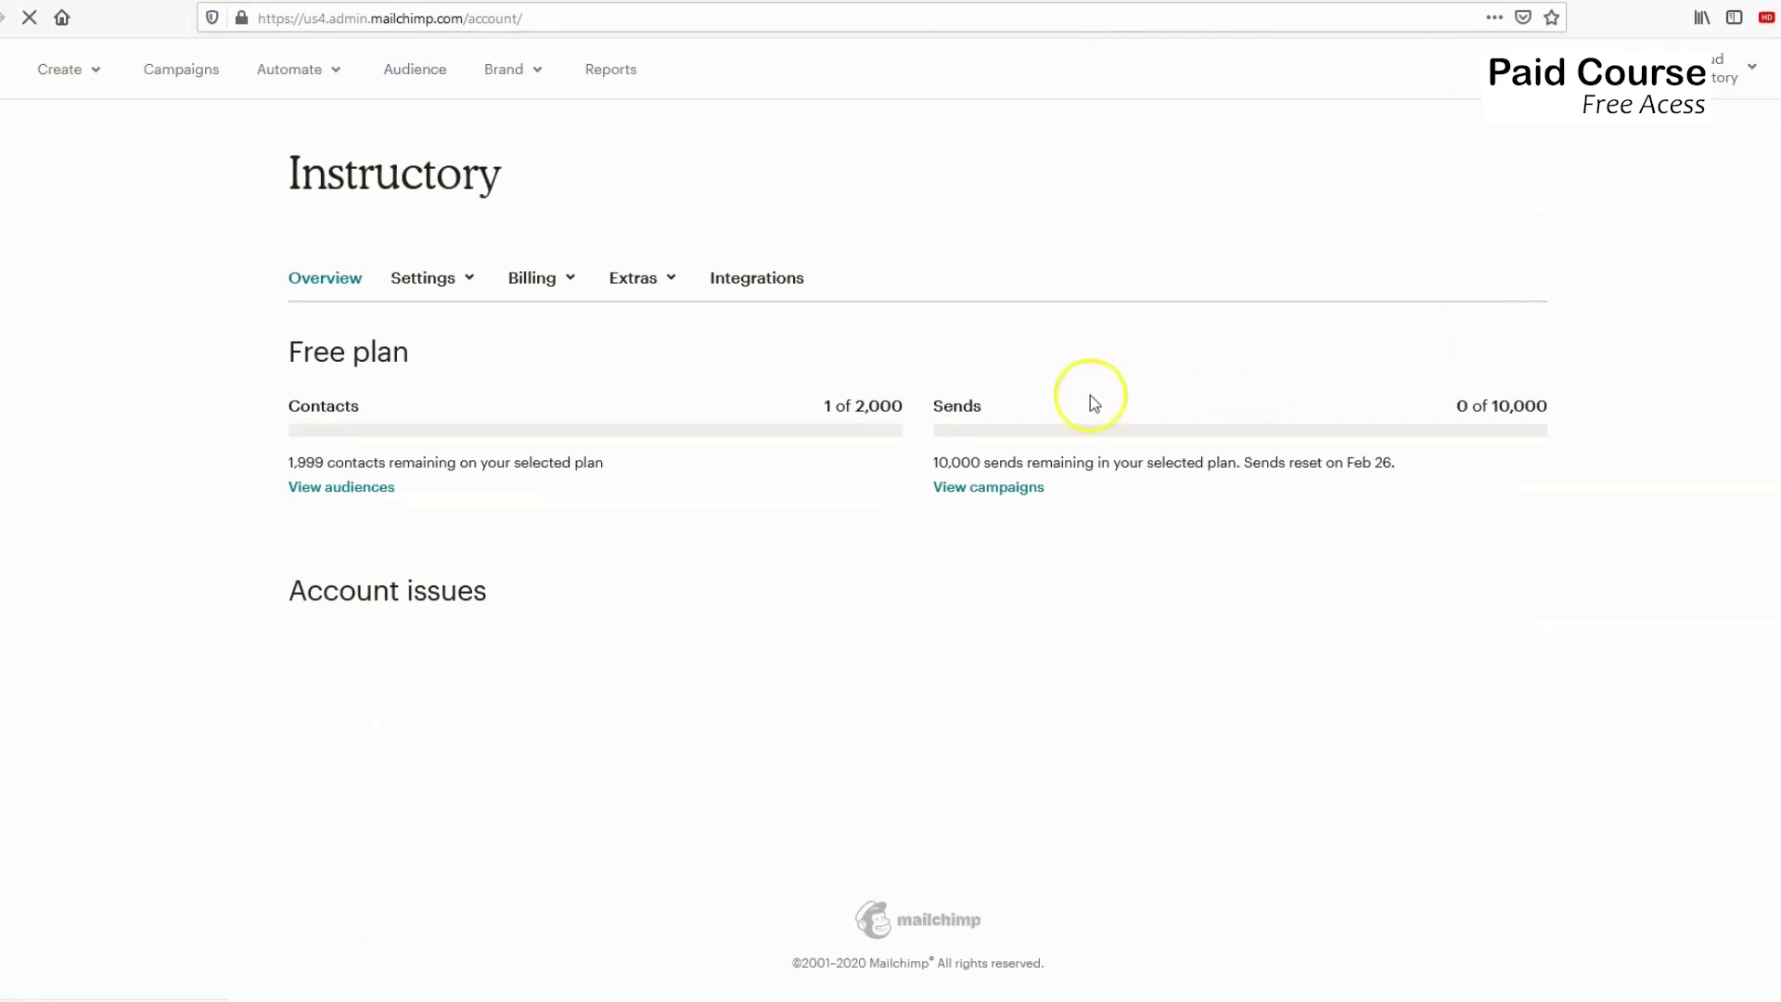
pyautogui.click(649, 283)
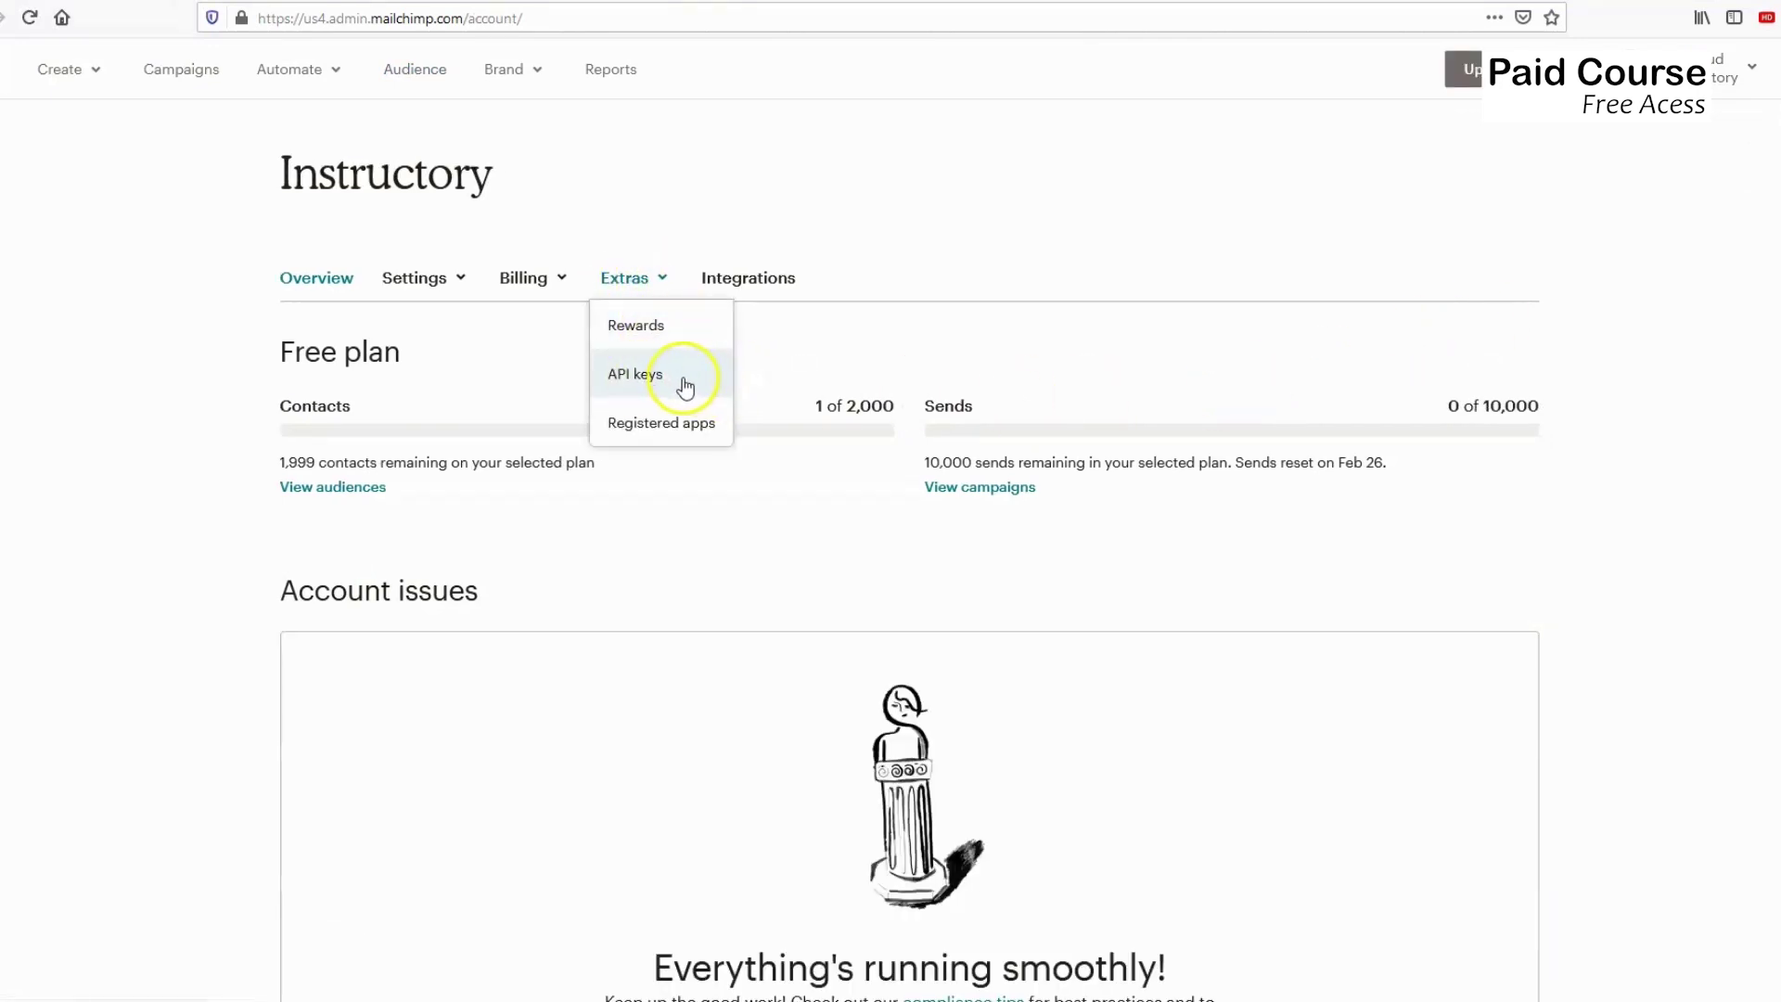
# Open Extras > API keys, select the existing active API key, and return to WordPress.
pyautogui.click(680, 380)
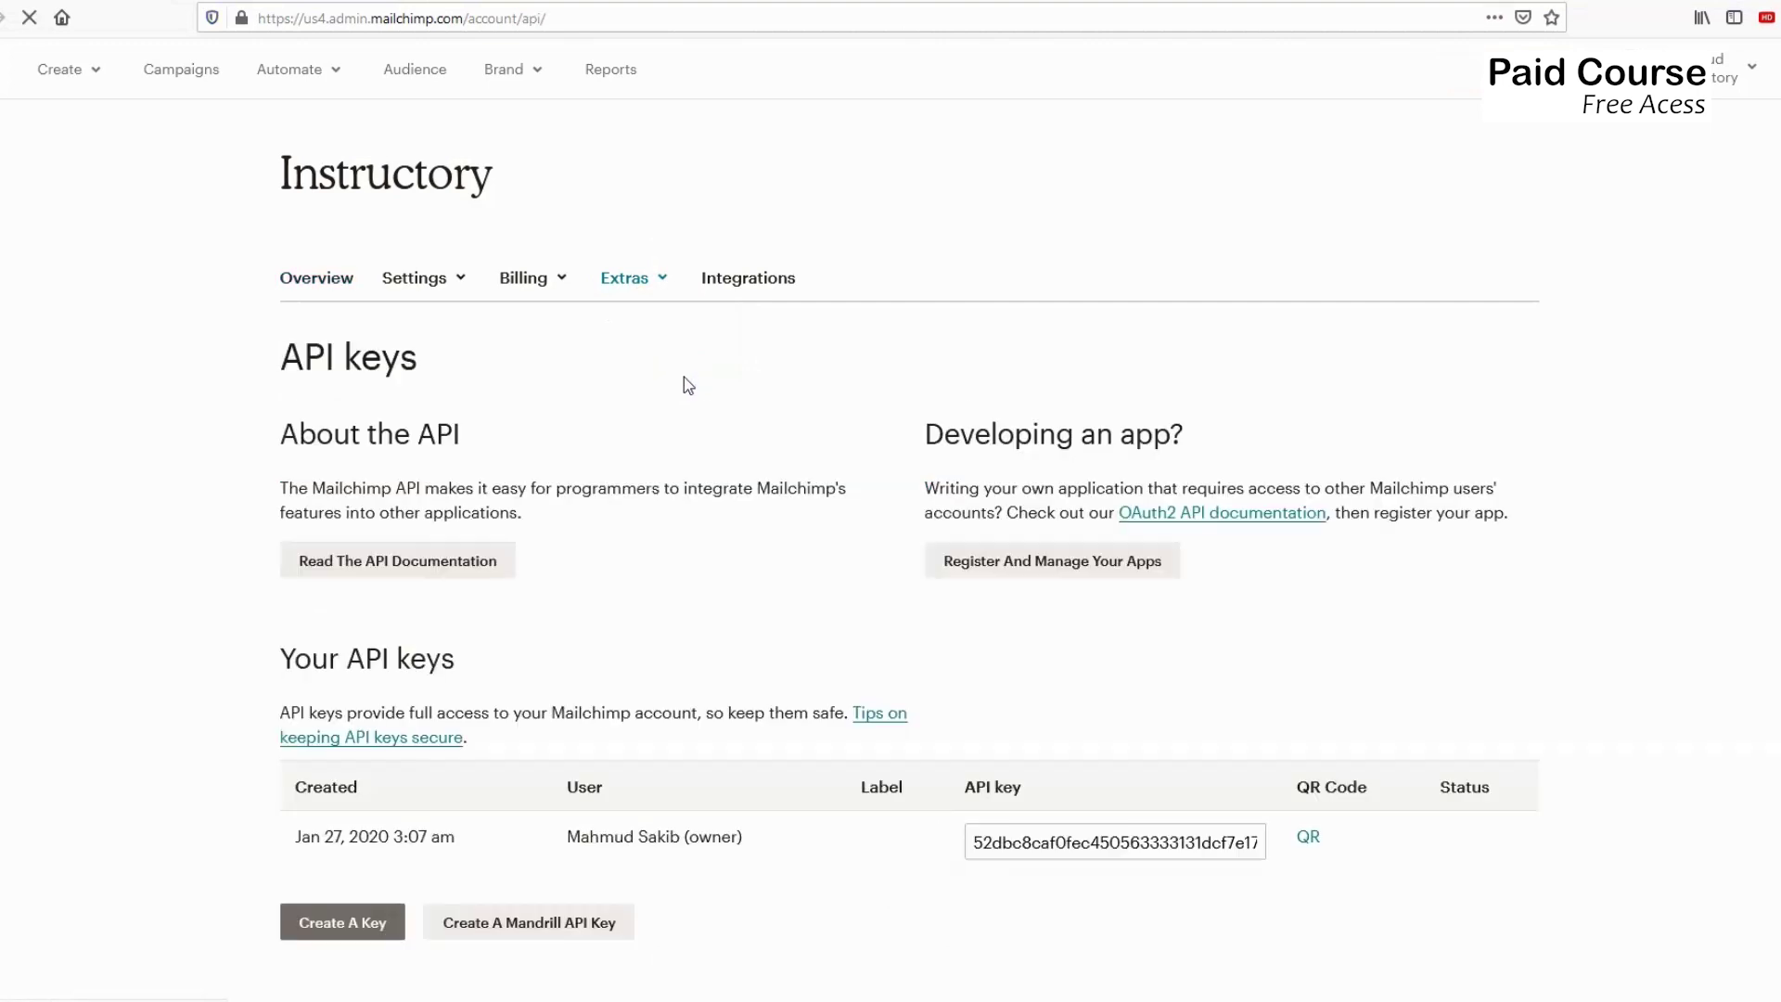
pyautogui.scroll(-2, 747, 505)
pyautogui.scroll(-3, 748, 504)
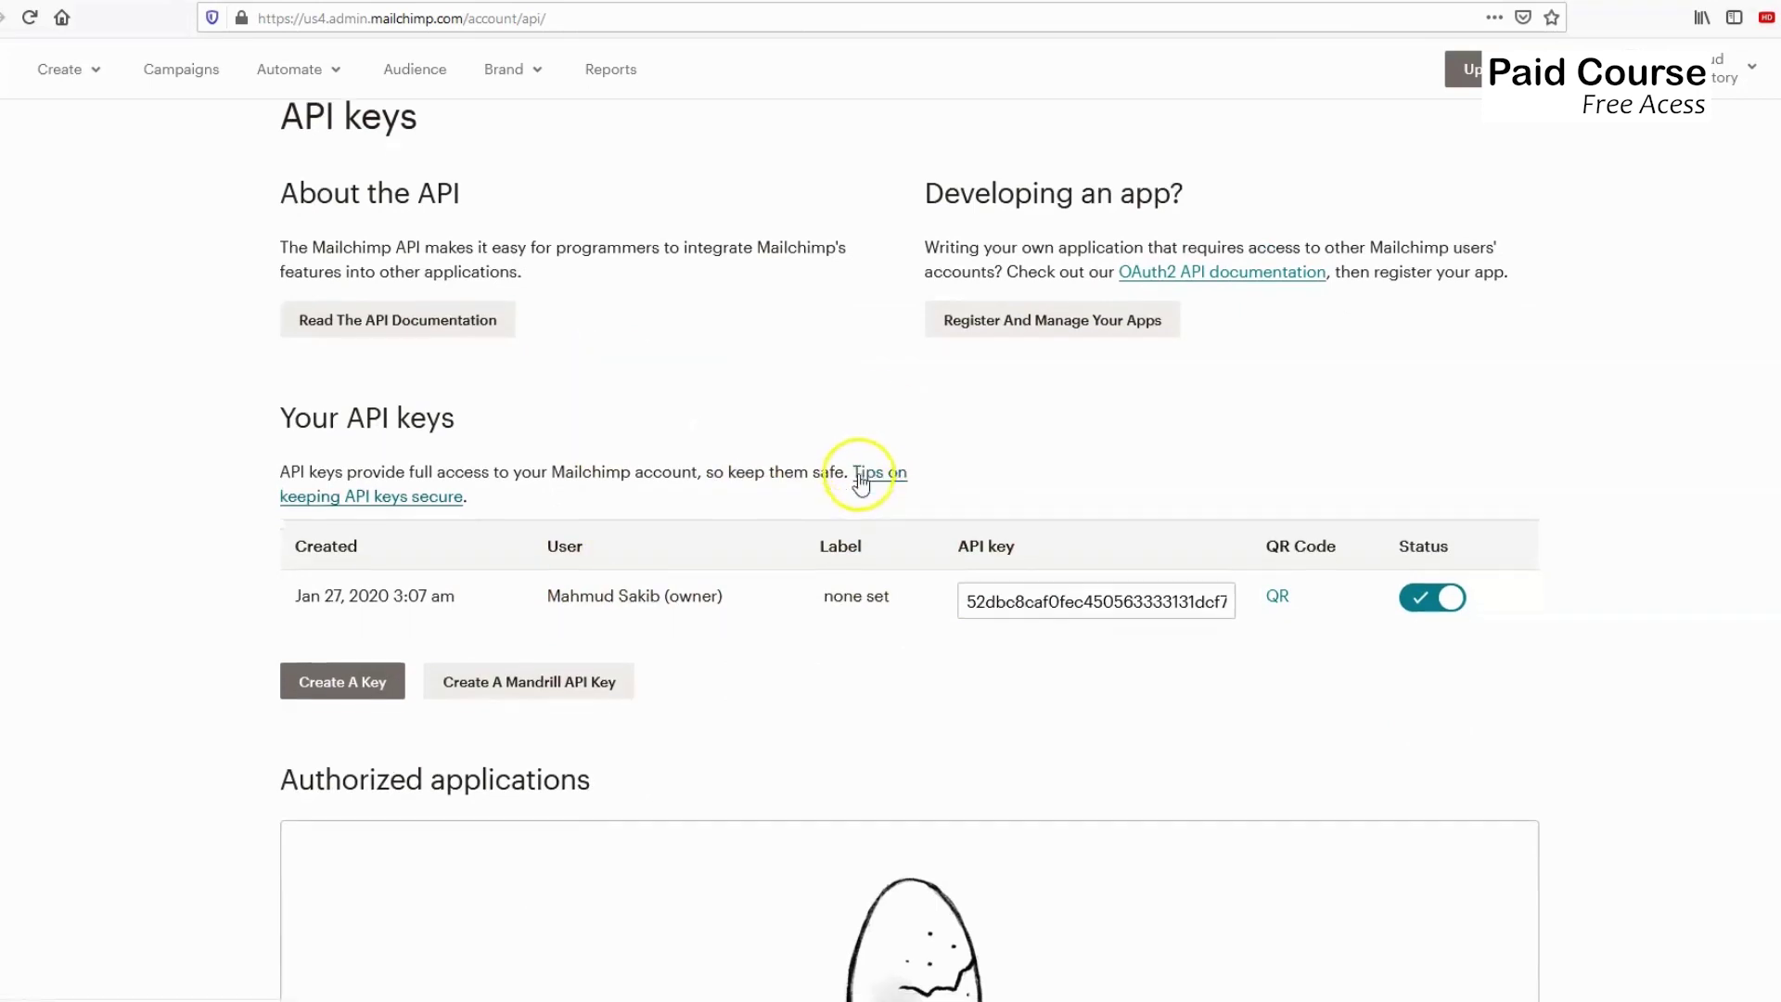
pyautogui.scroll(-2, 855, 469)
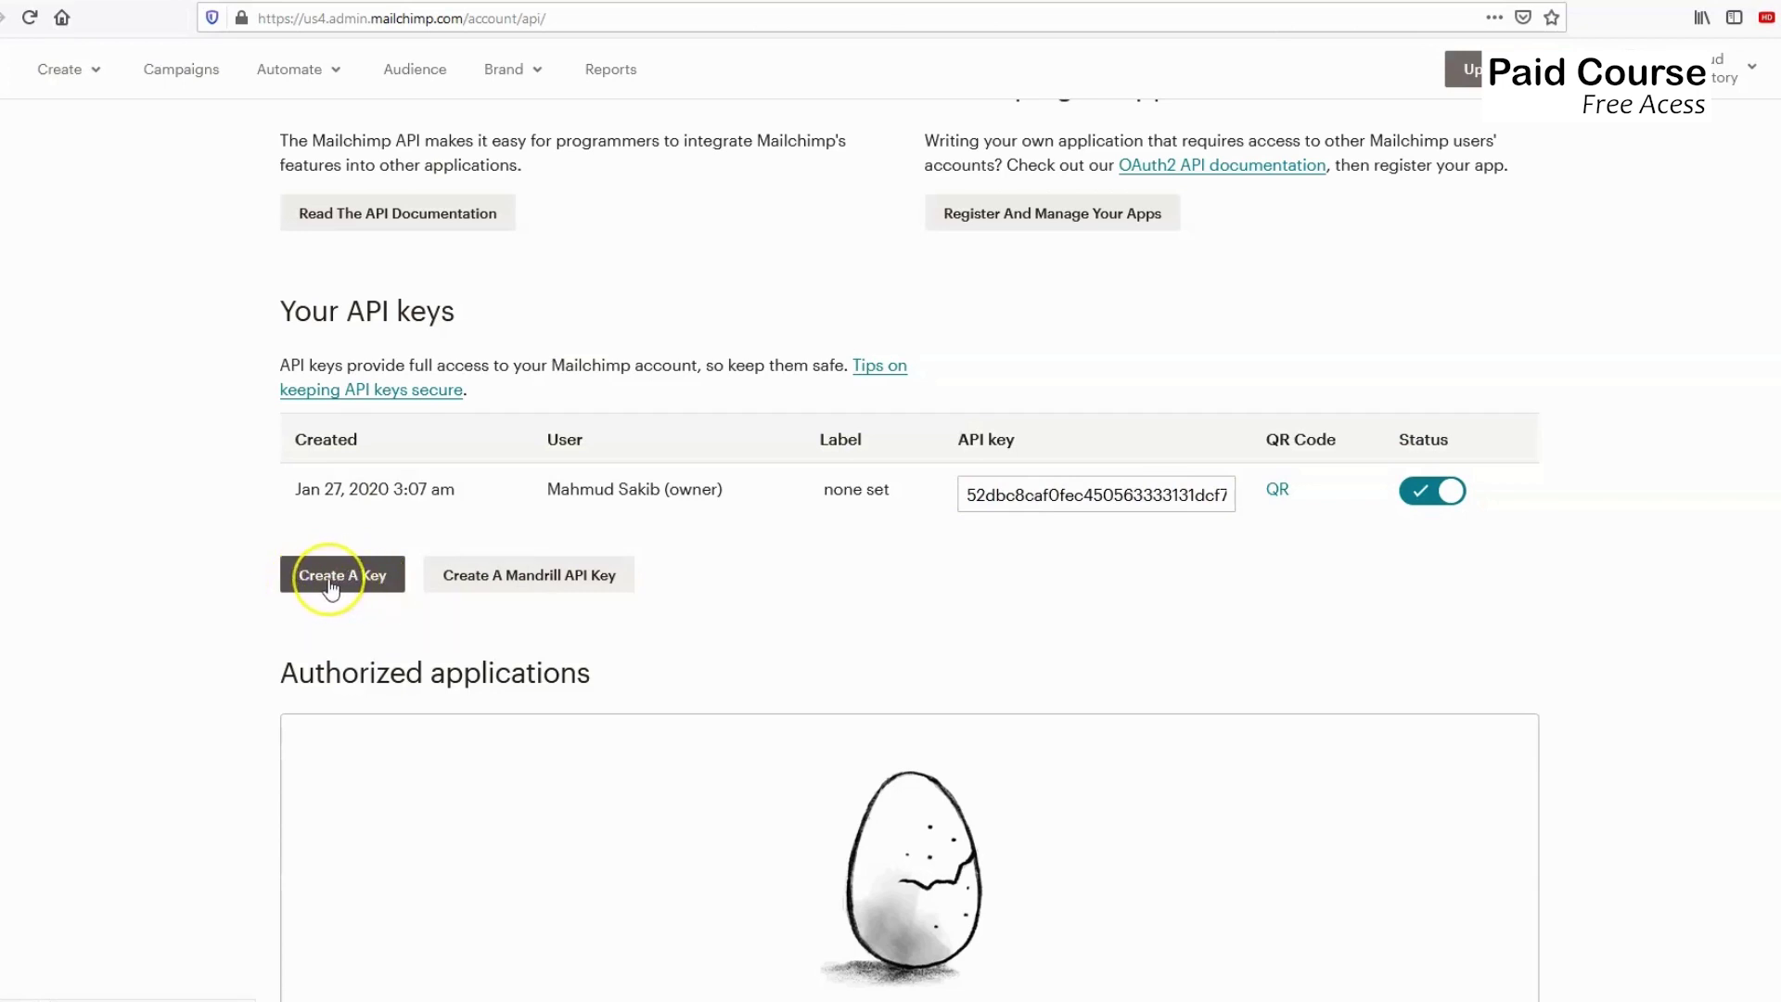
pyautogui.scroll(2, 424, 614)
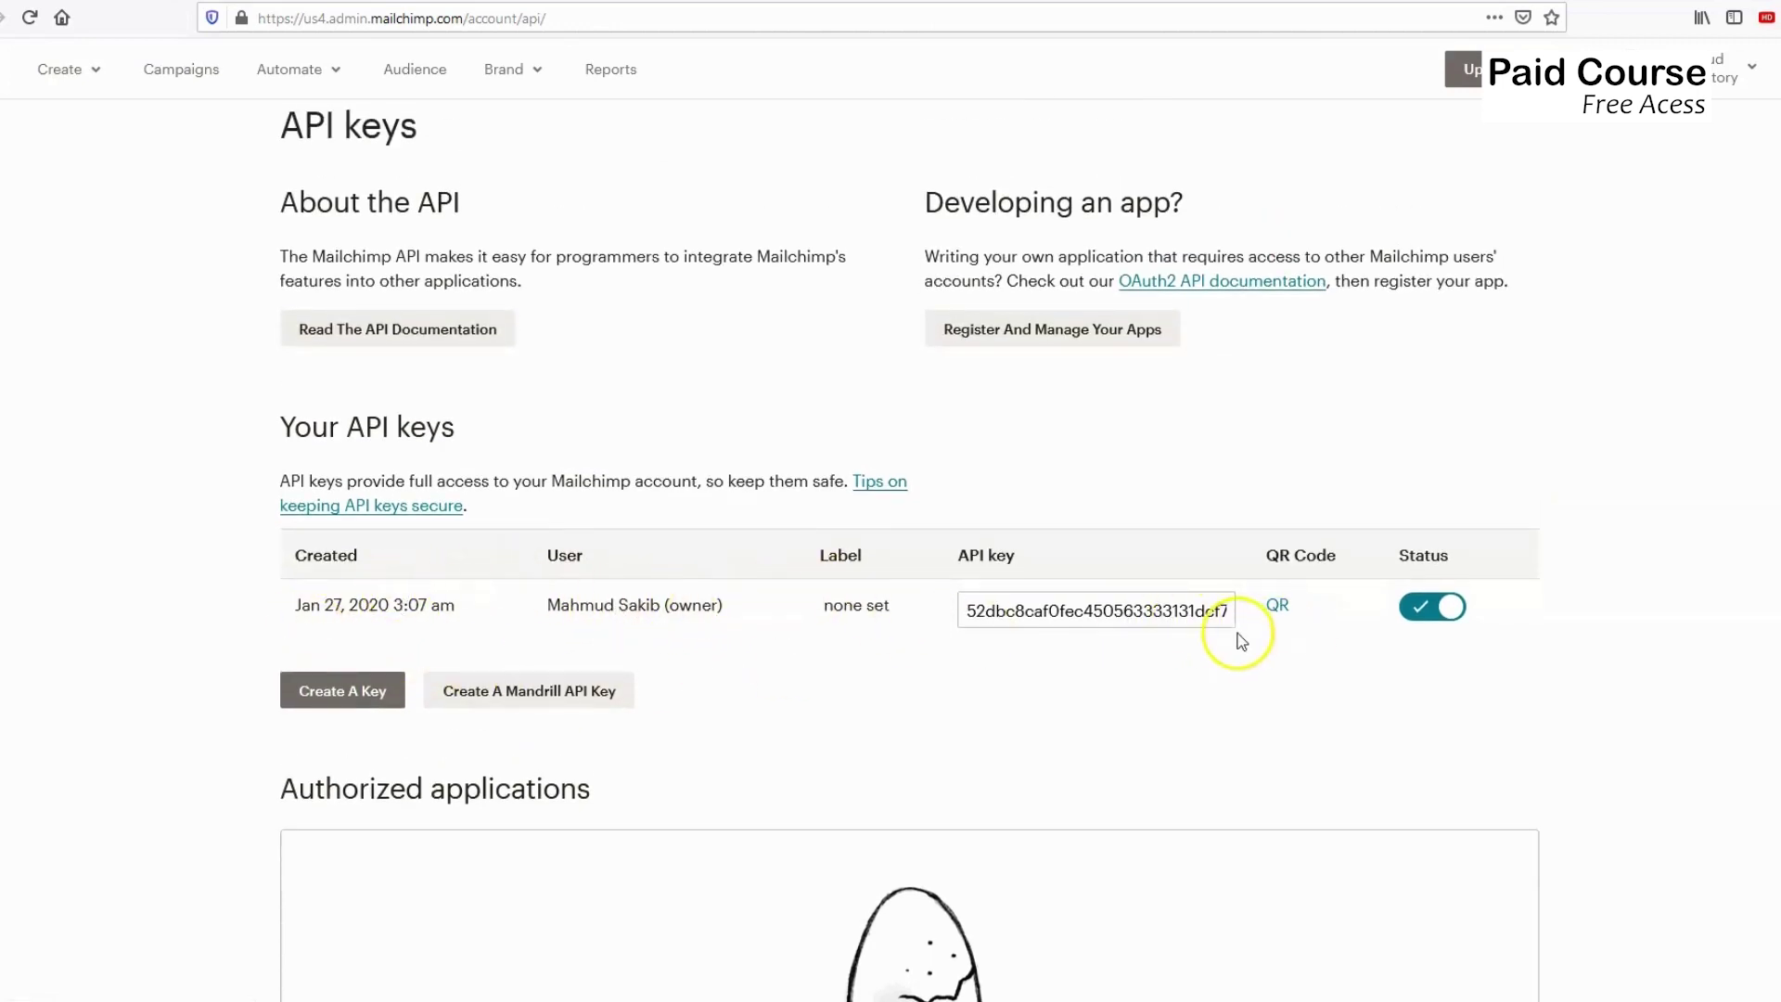
pyautogui.scroll(2, 1241, 640)
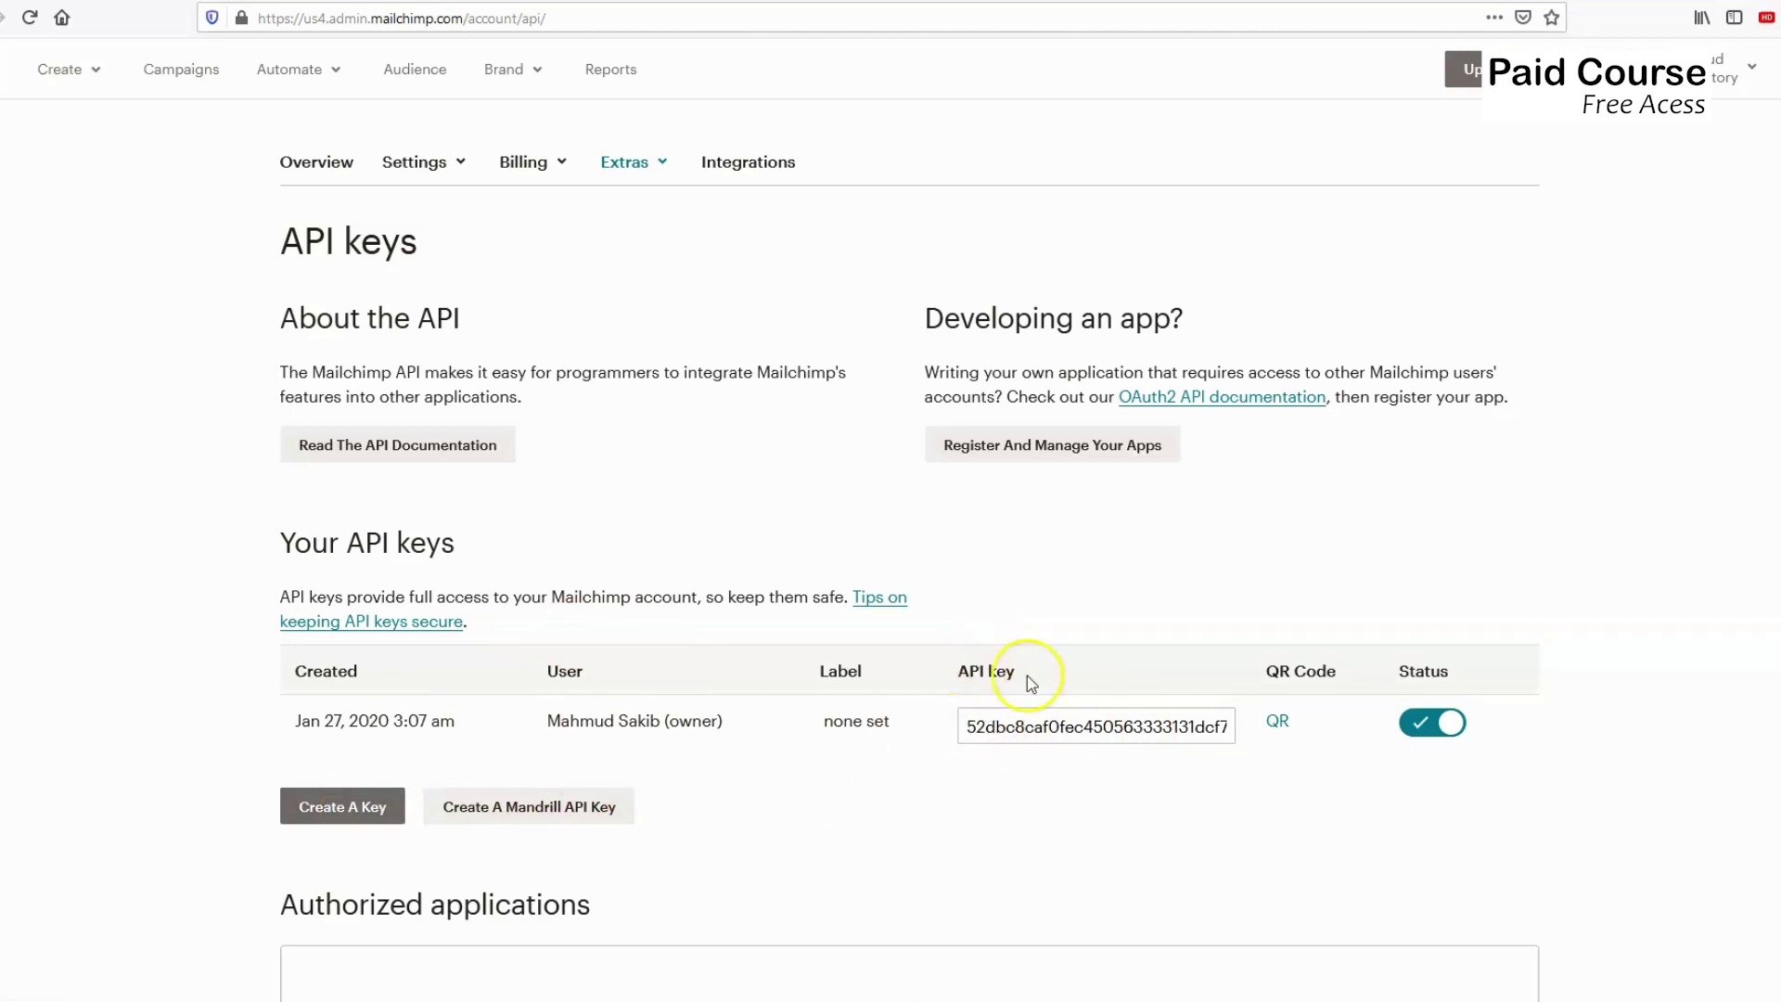
pyautogui.click(967, 729)
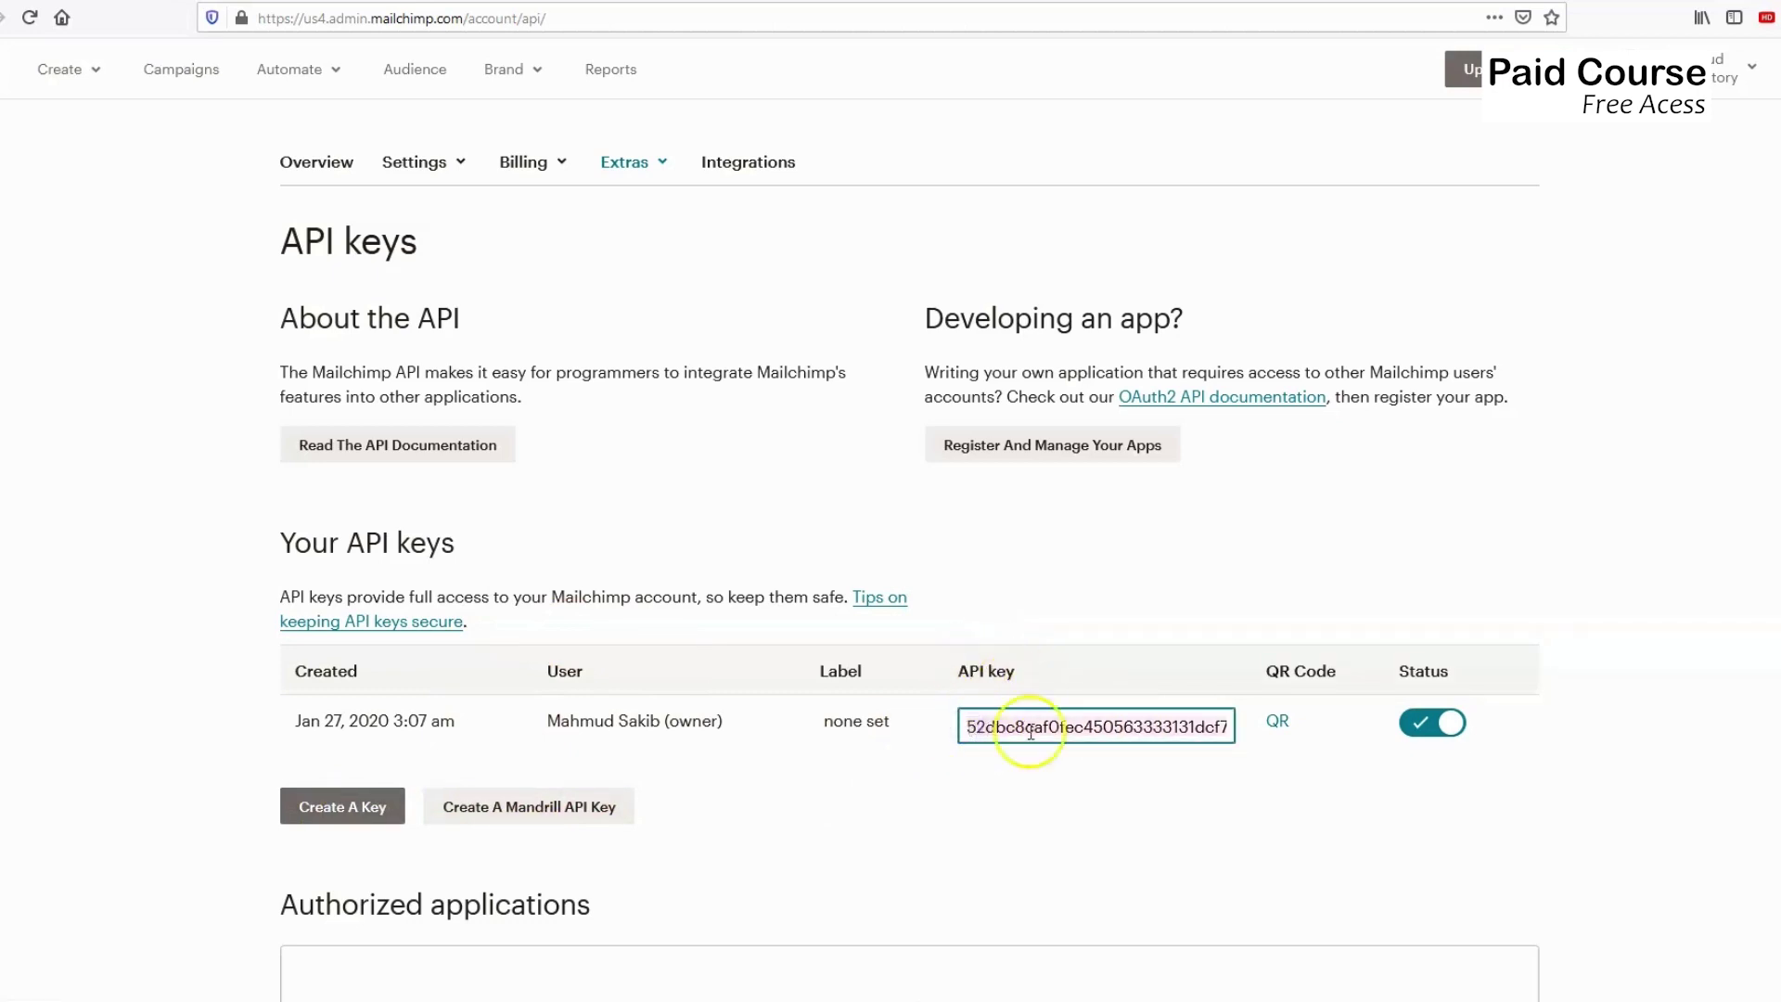
pyautogui.hotkey('ctrl', 'Tab')
# Paste the copied Mailchimp API key into the API Key field and save the settings.
pyautogui.click(513, 285)
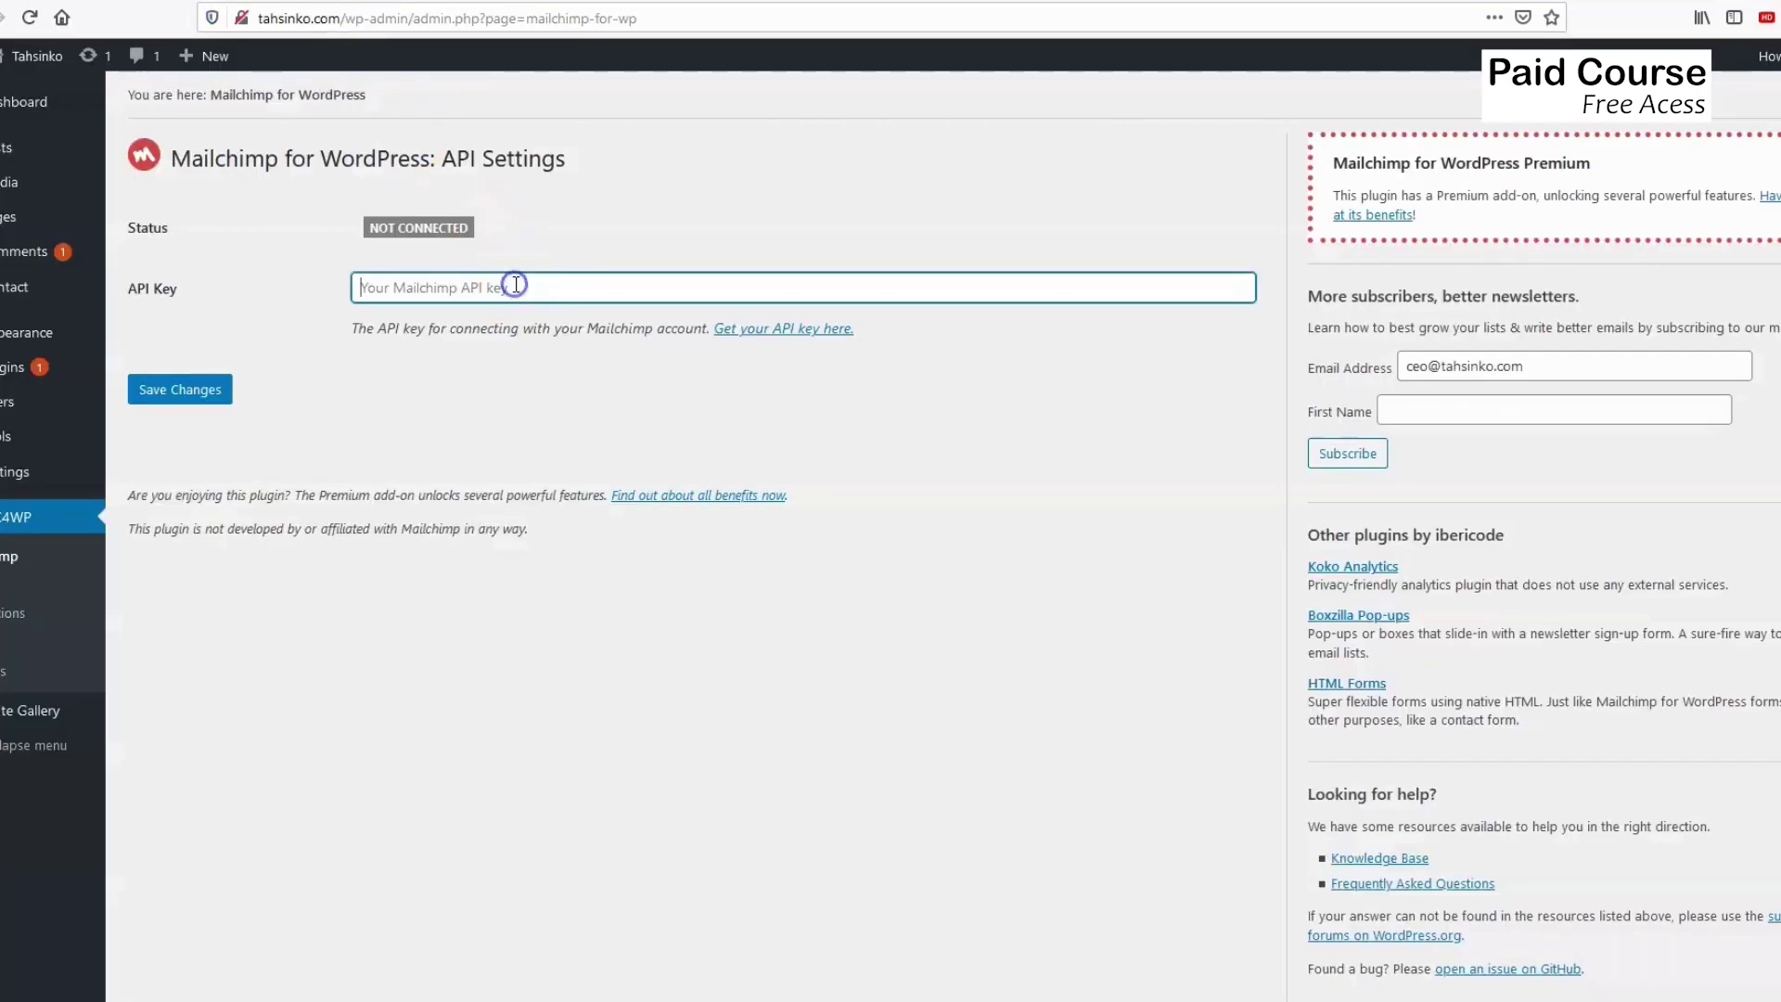
pyautogui.hotkey('ctrl', 'v')
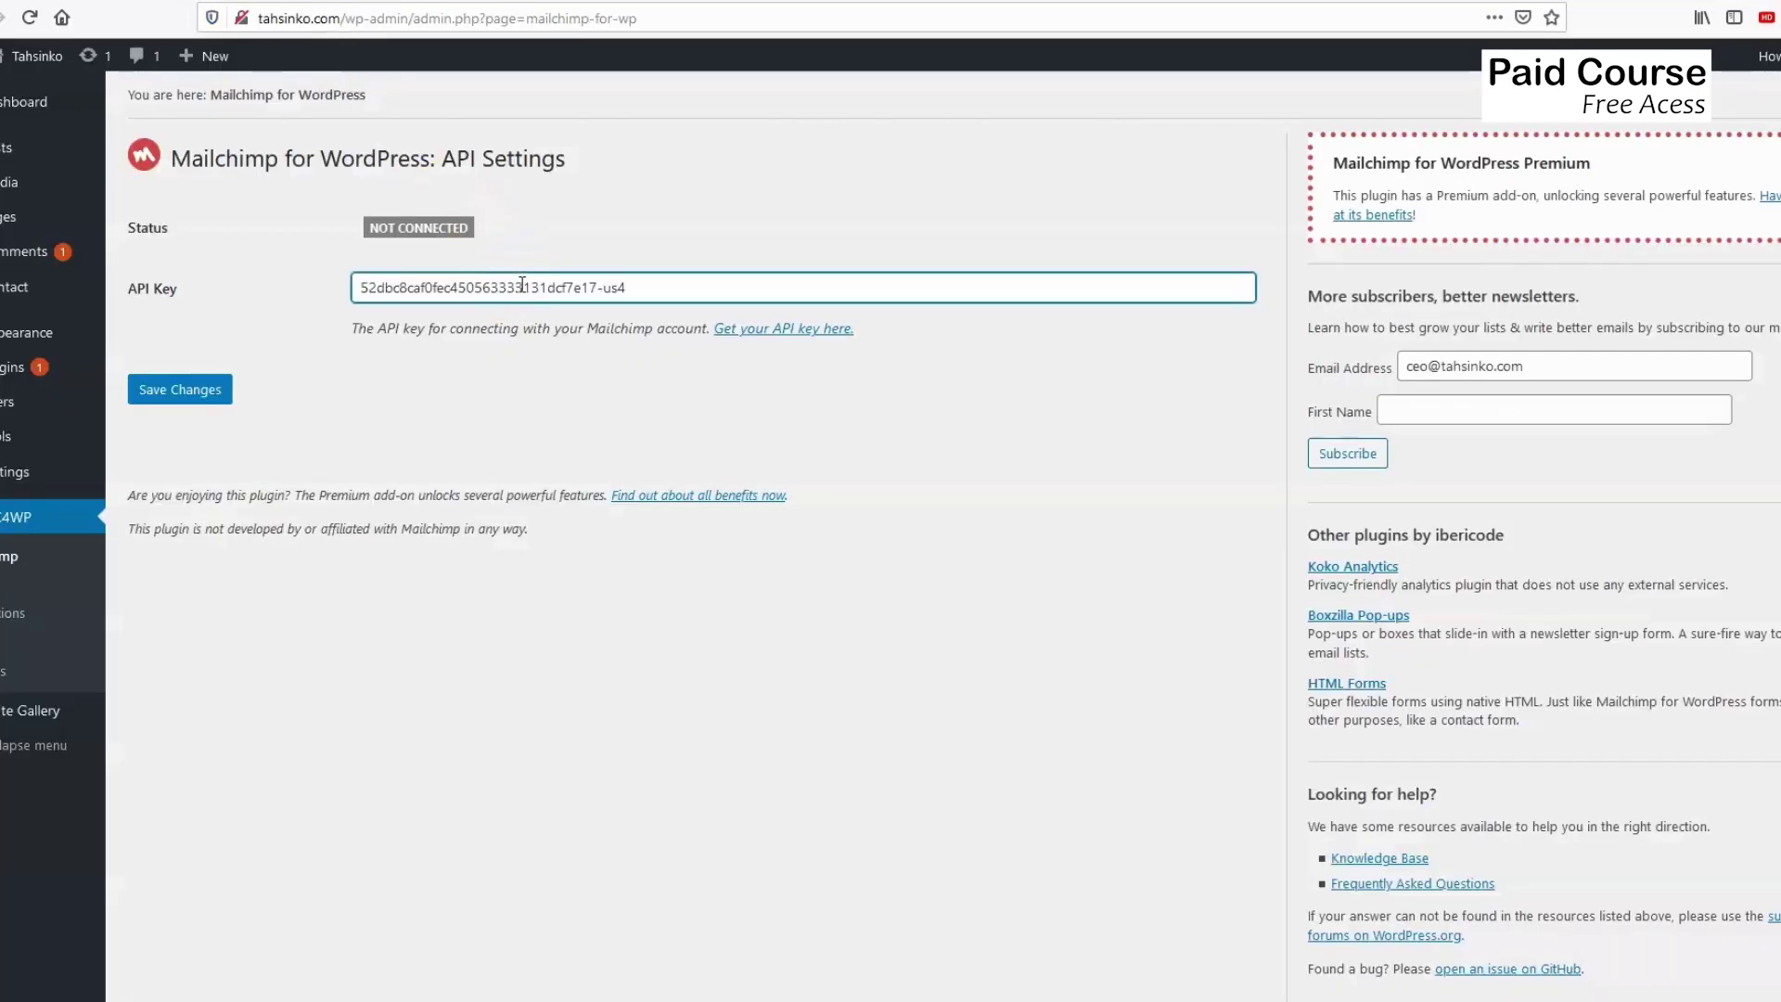
pyautogui.click(191, 394)
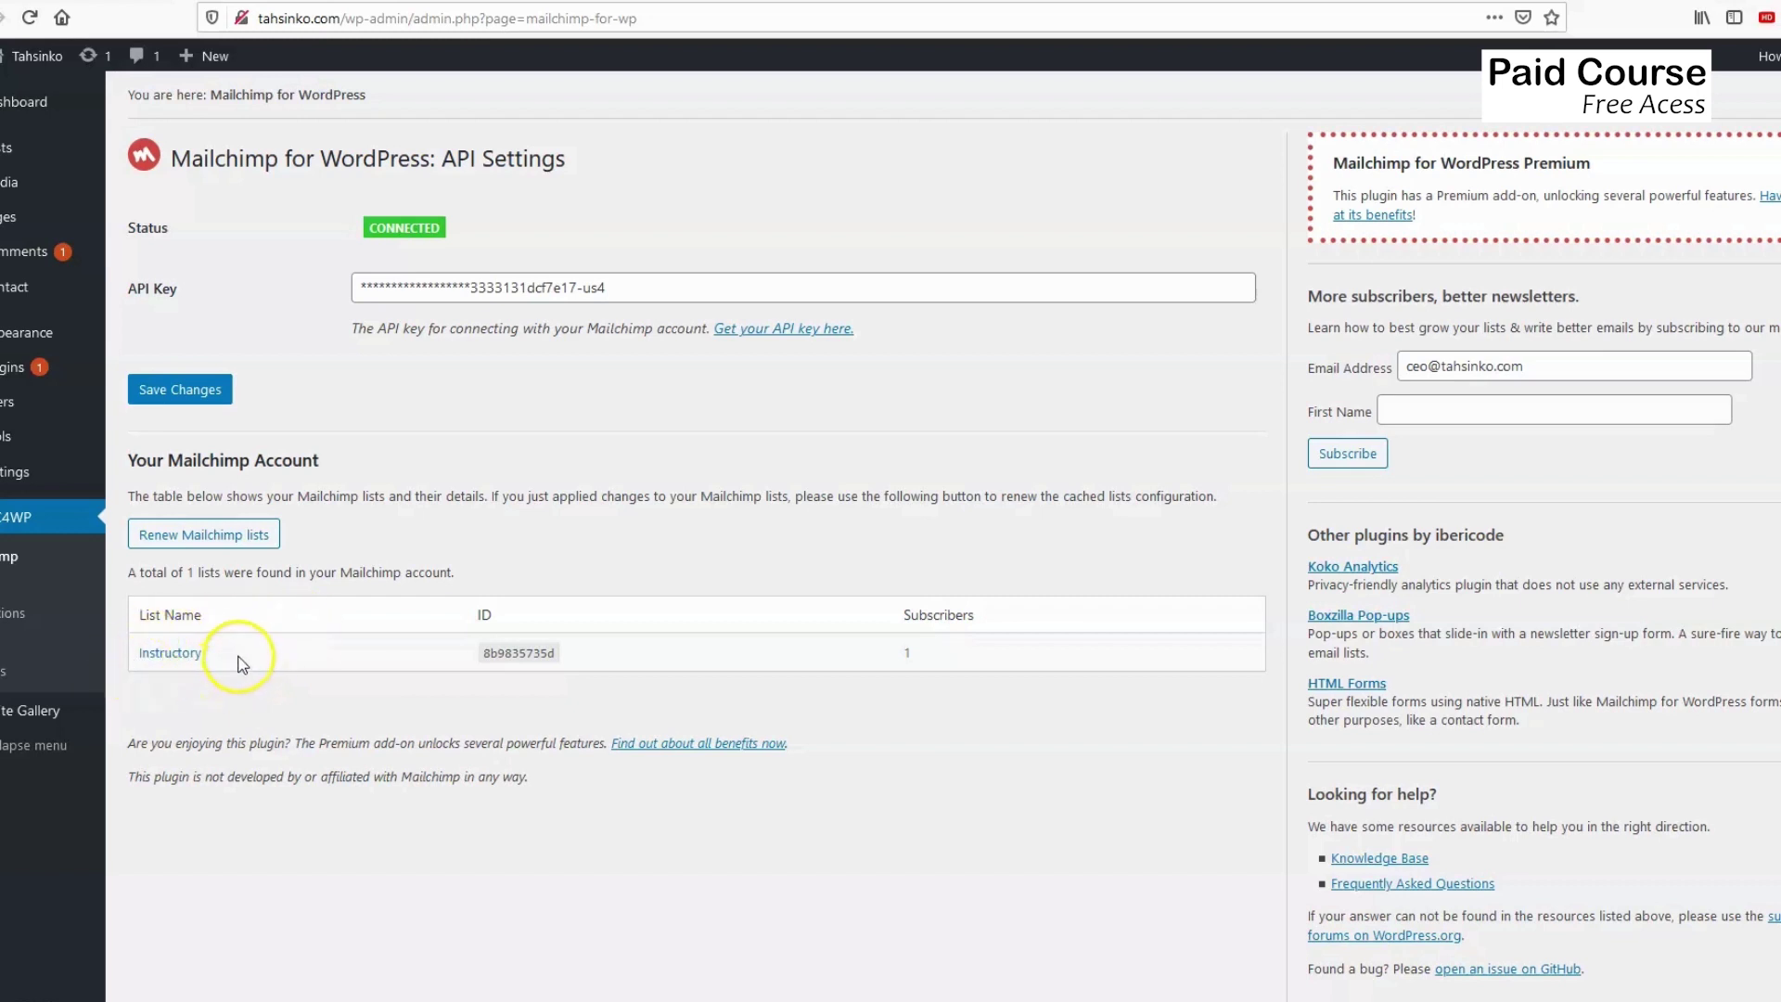
pyautogui.click(24, 2)
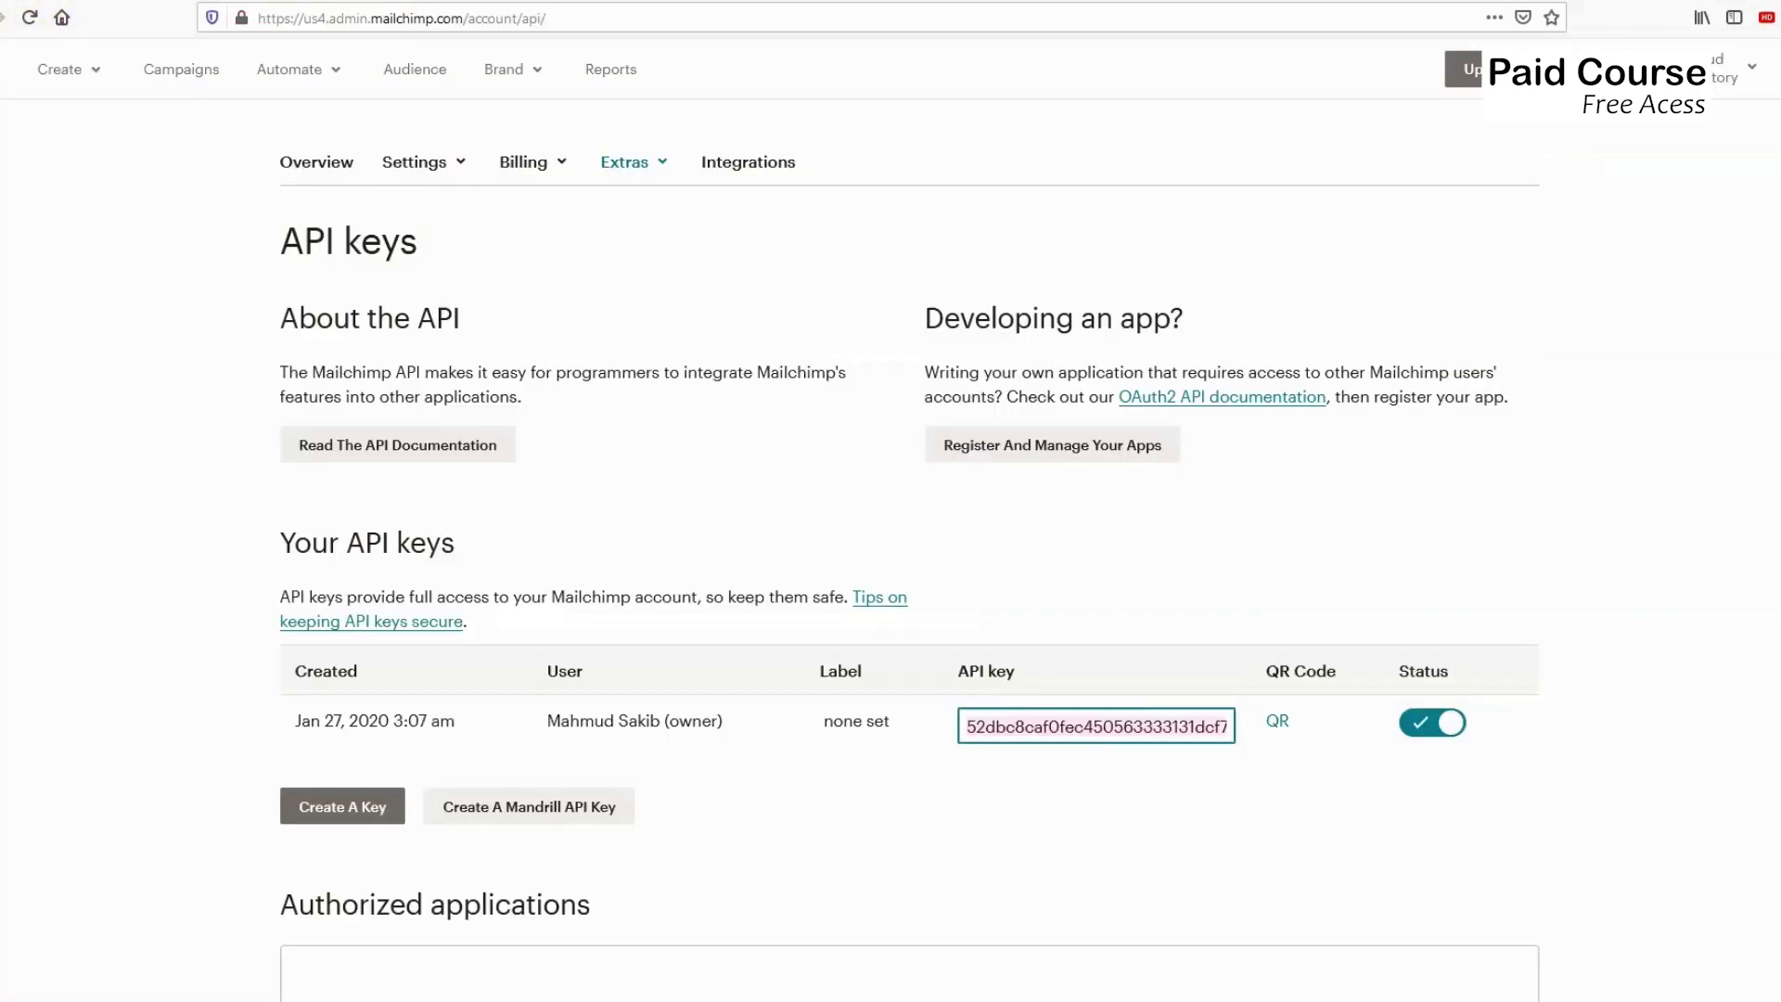
# Open the Audience page in Mailchimp.
pyautogui.click(406, 71)
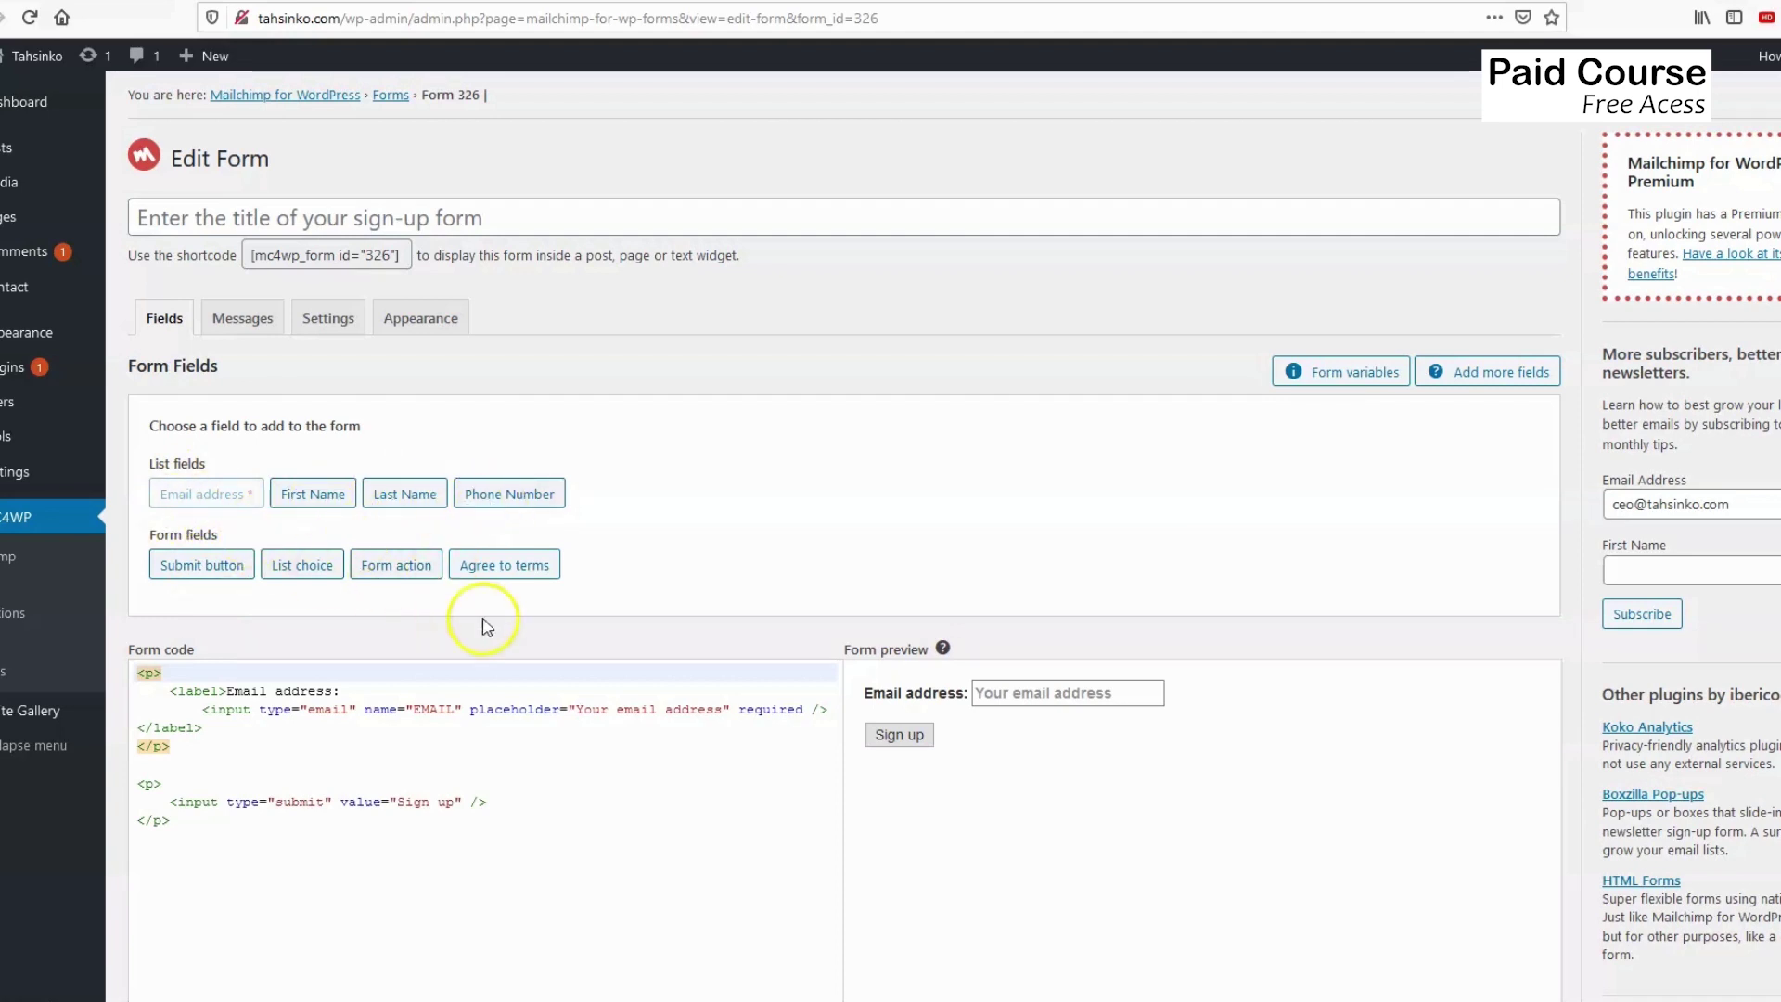
# Select and copy the form shortcode [mc4wp_form id="326"] shown below Save Changes.
pyautogui.scroll(-5, 485, 686)
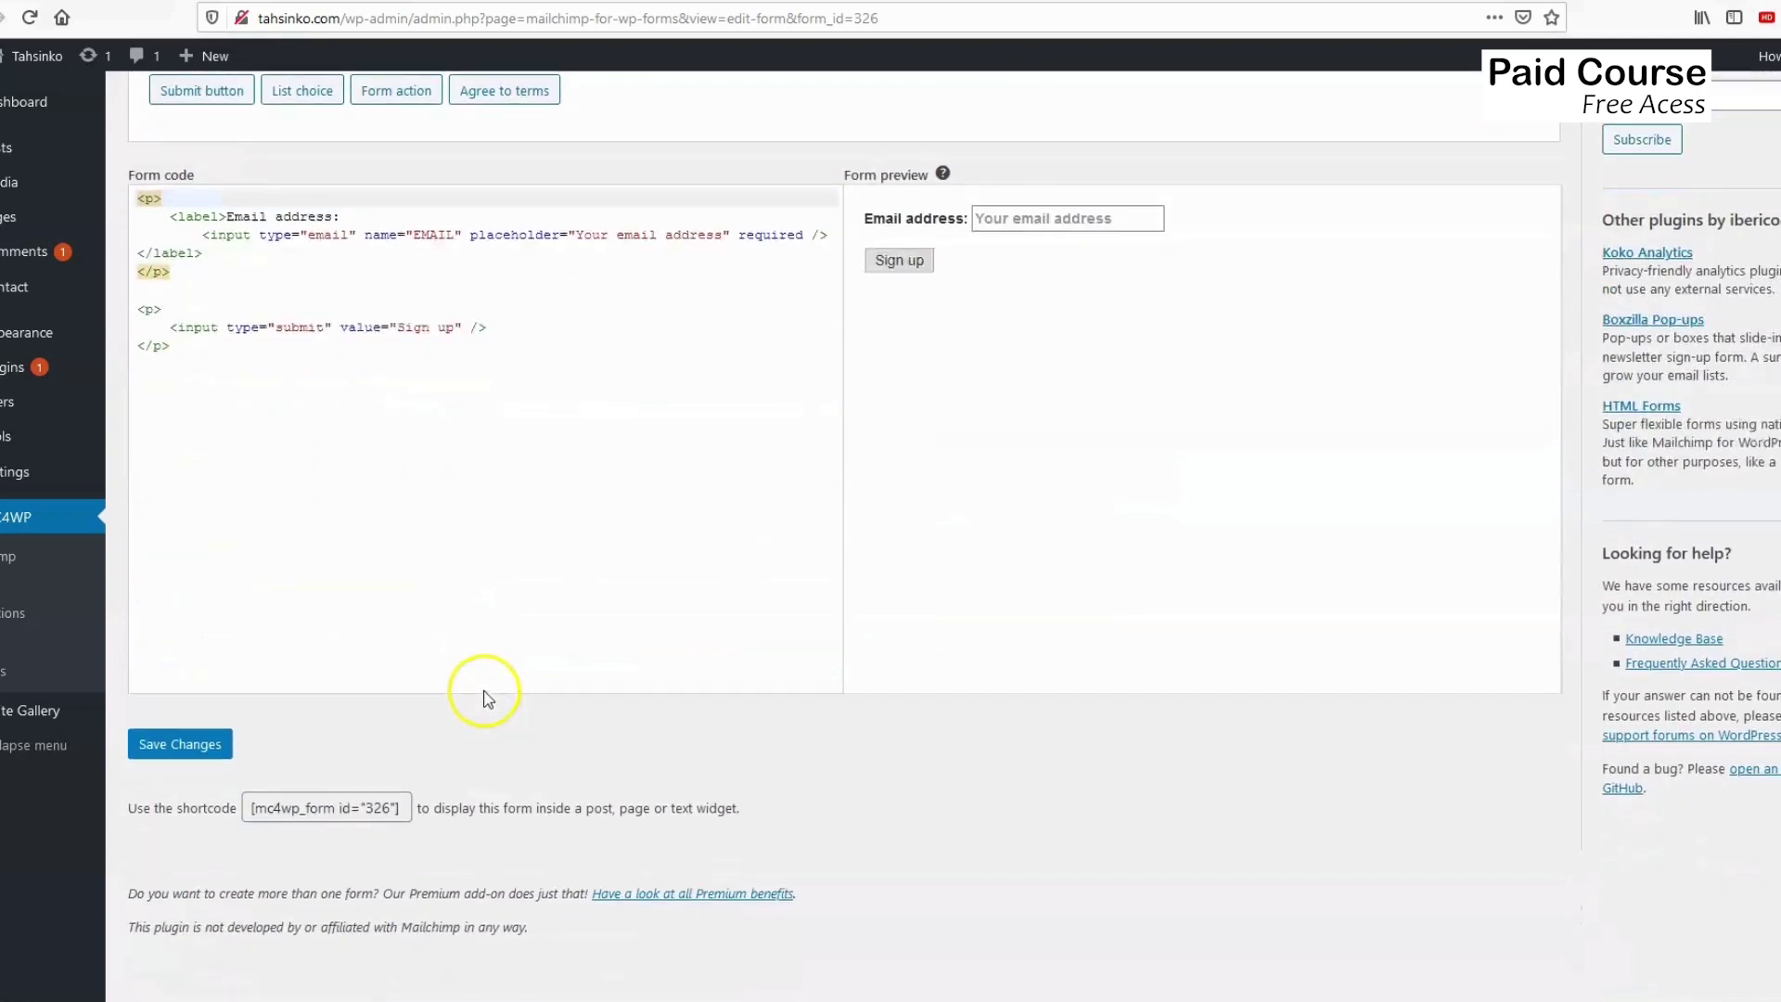
pyautogui.scroll(4, 468, 691)
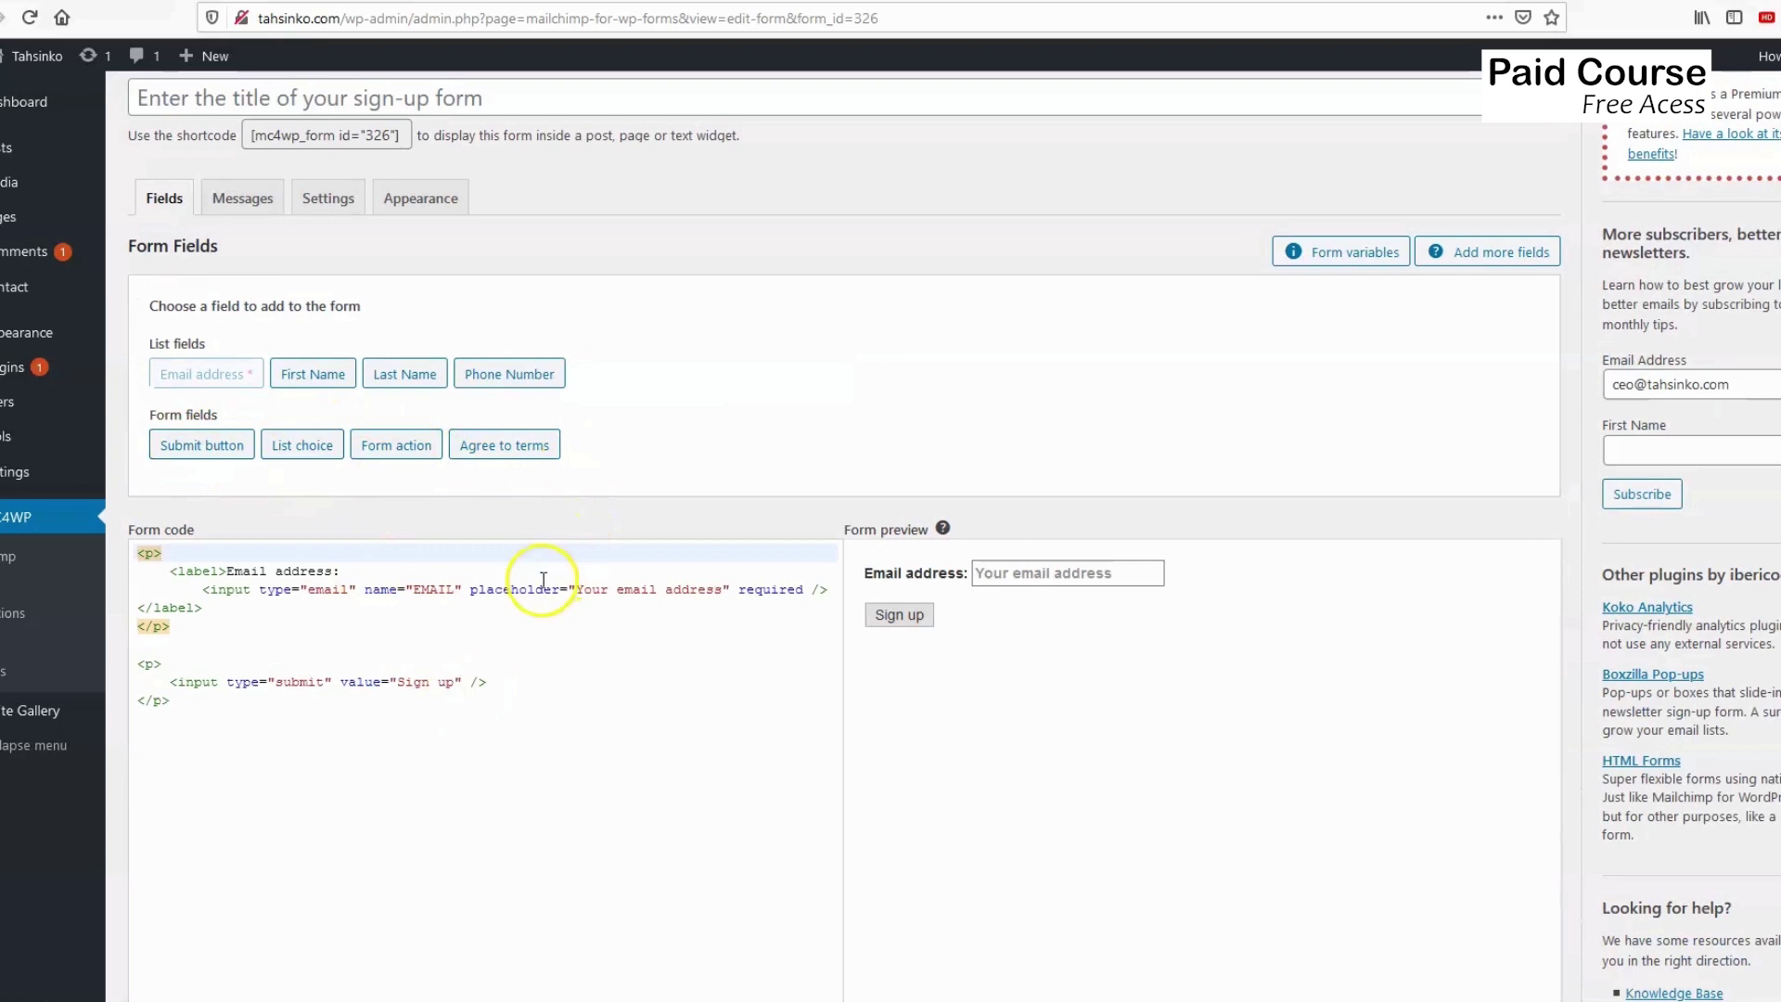
pyautogui.scroll(-4, 549, 640)
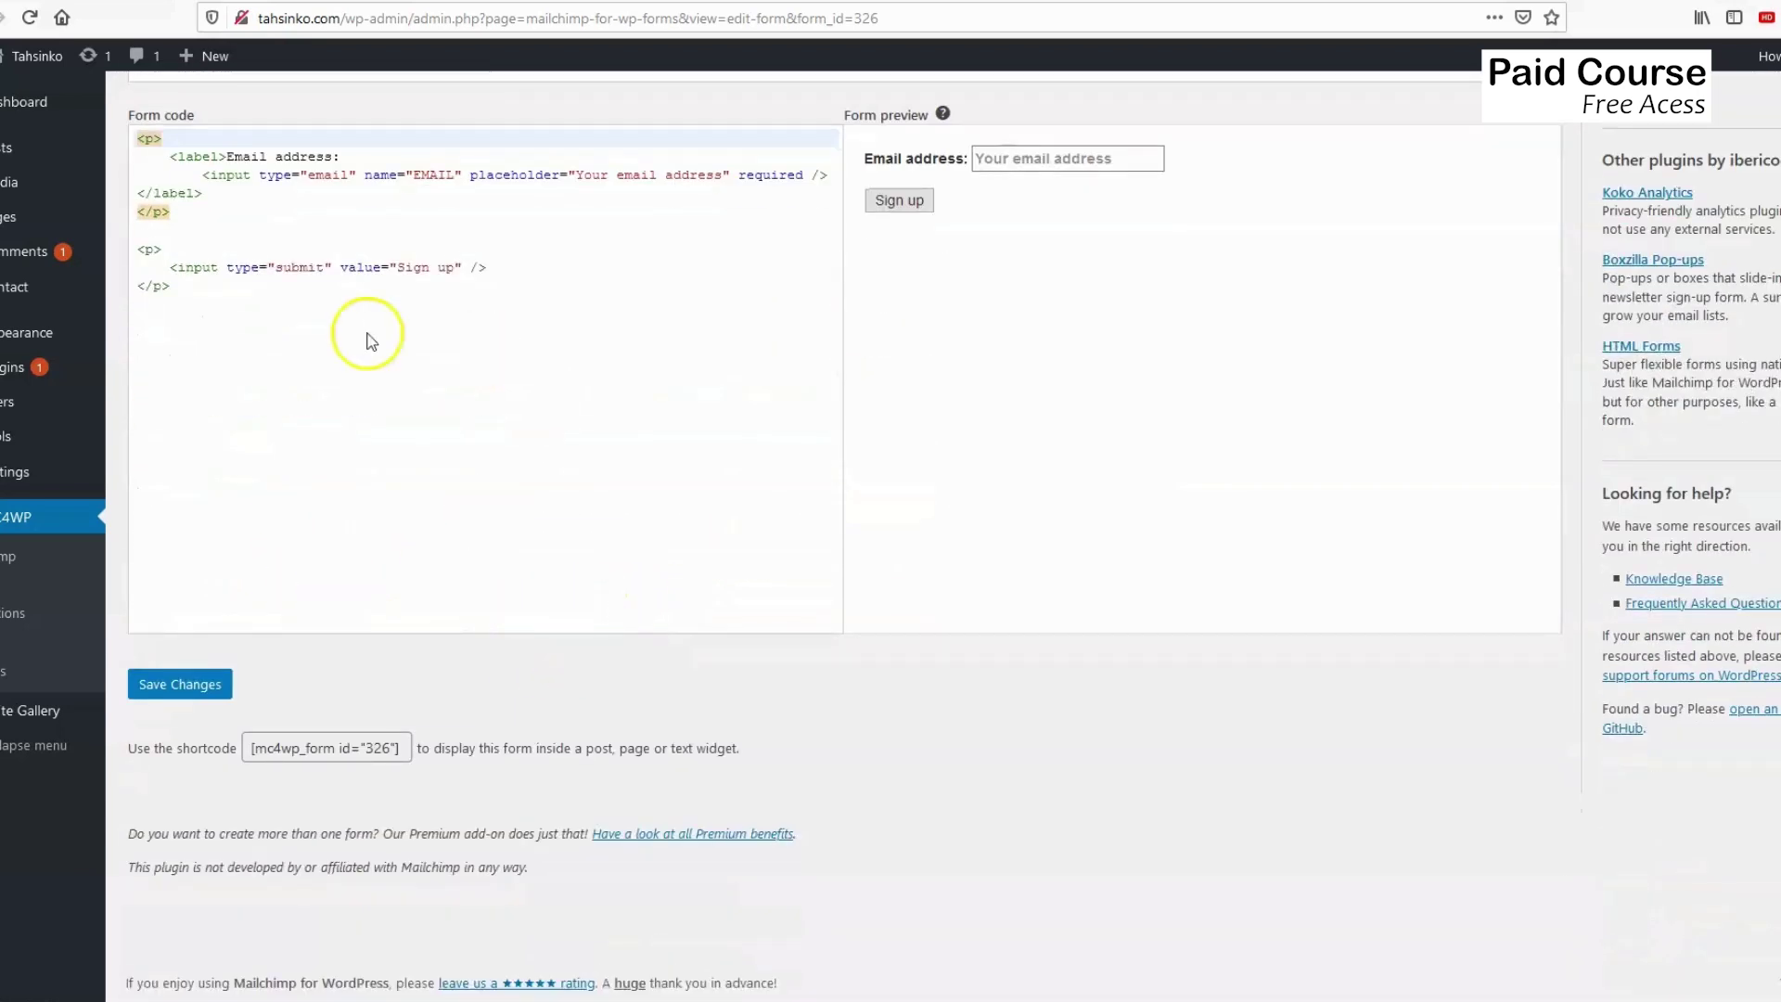
pyautogui.scroll(2, 446, 464)
pyautogui.scroll(2, 446, 492)
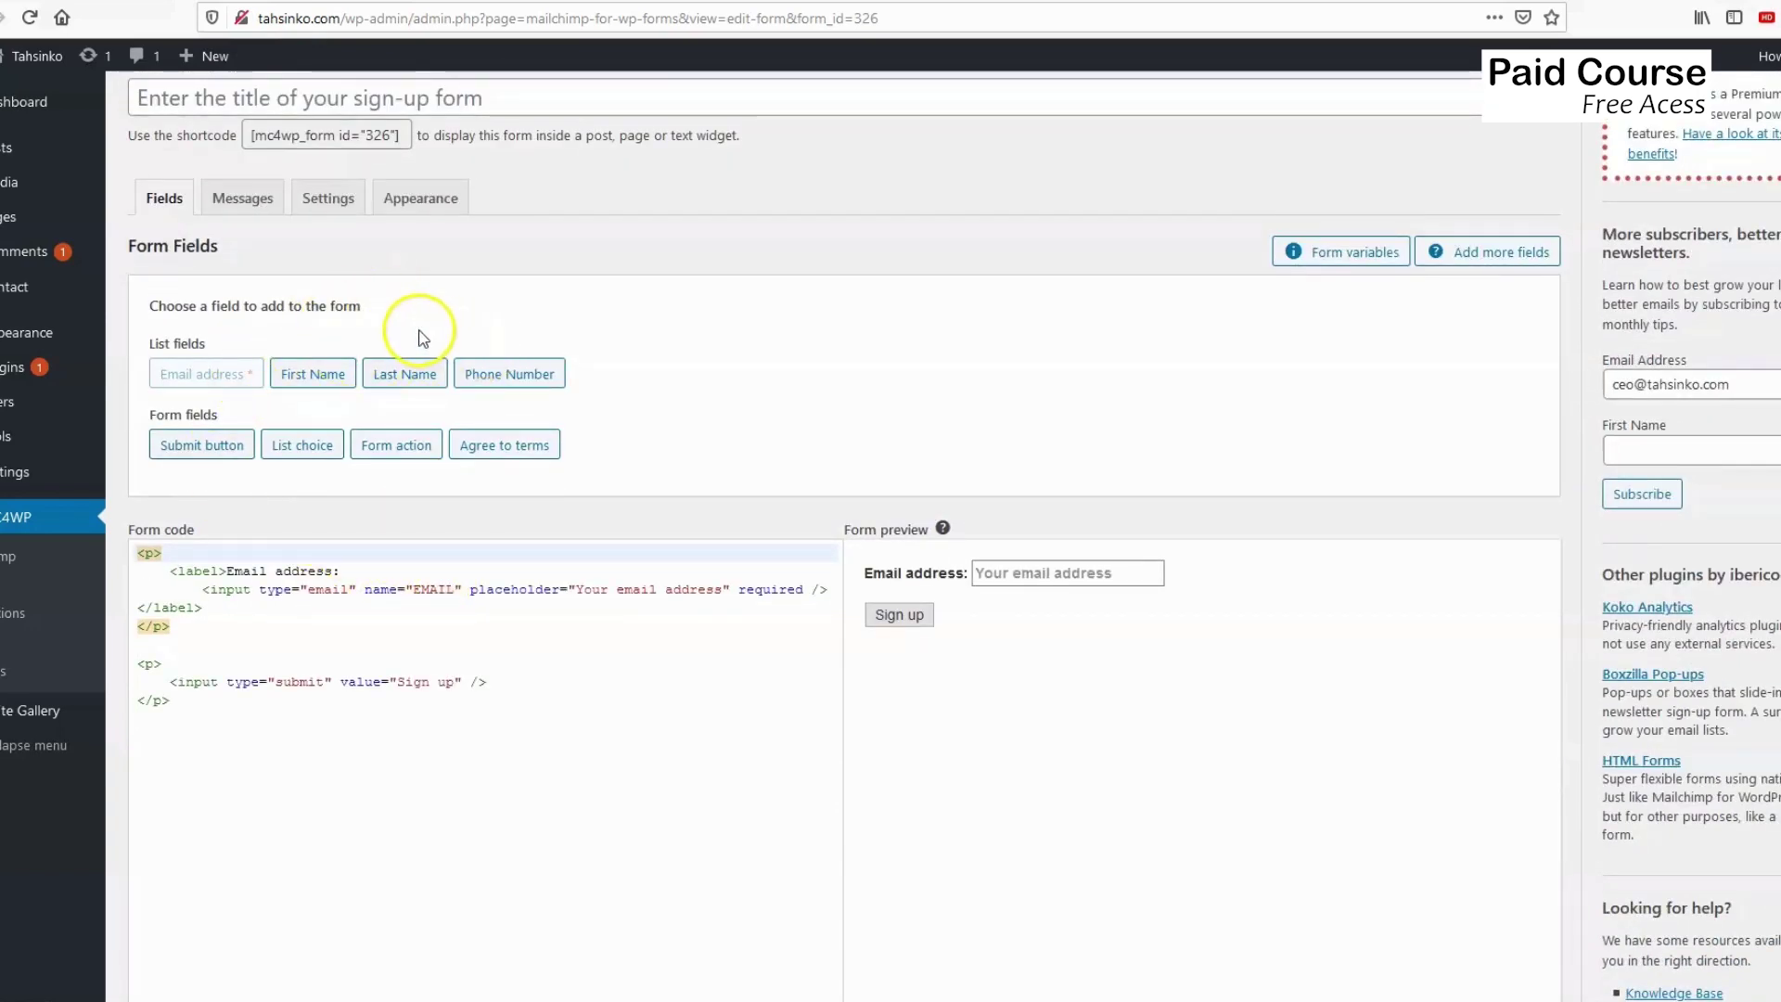
pyautogui.scroll(-1, 450, 654)
pyautogui.scroll(-3, 450, 654)
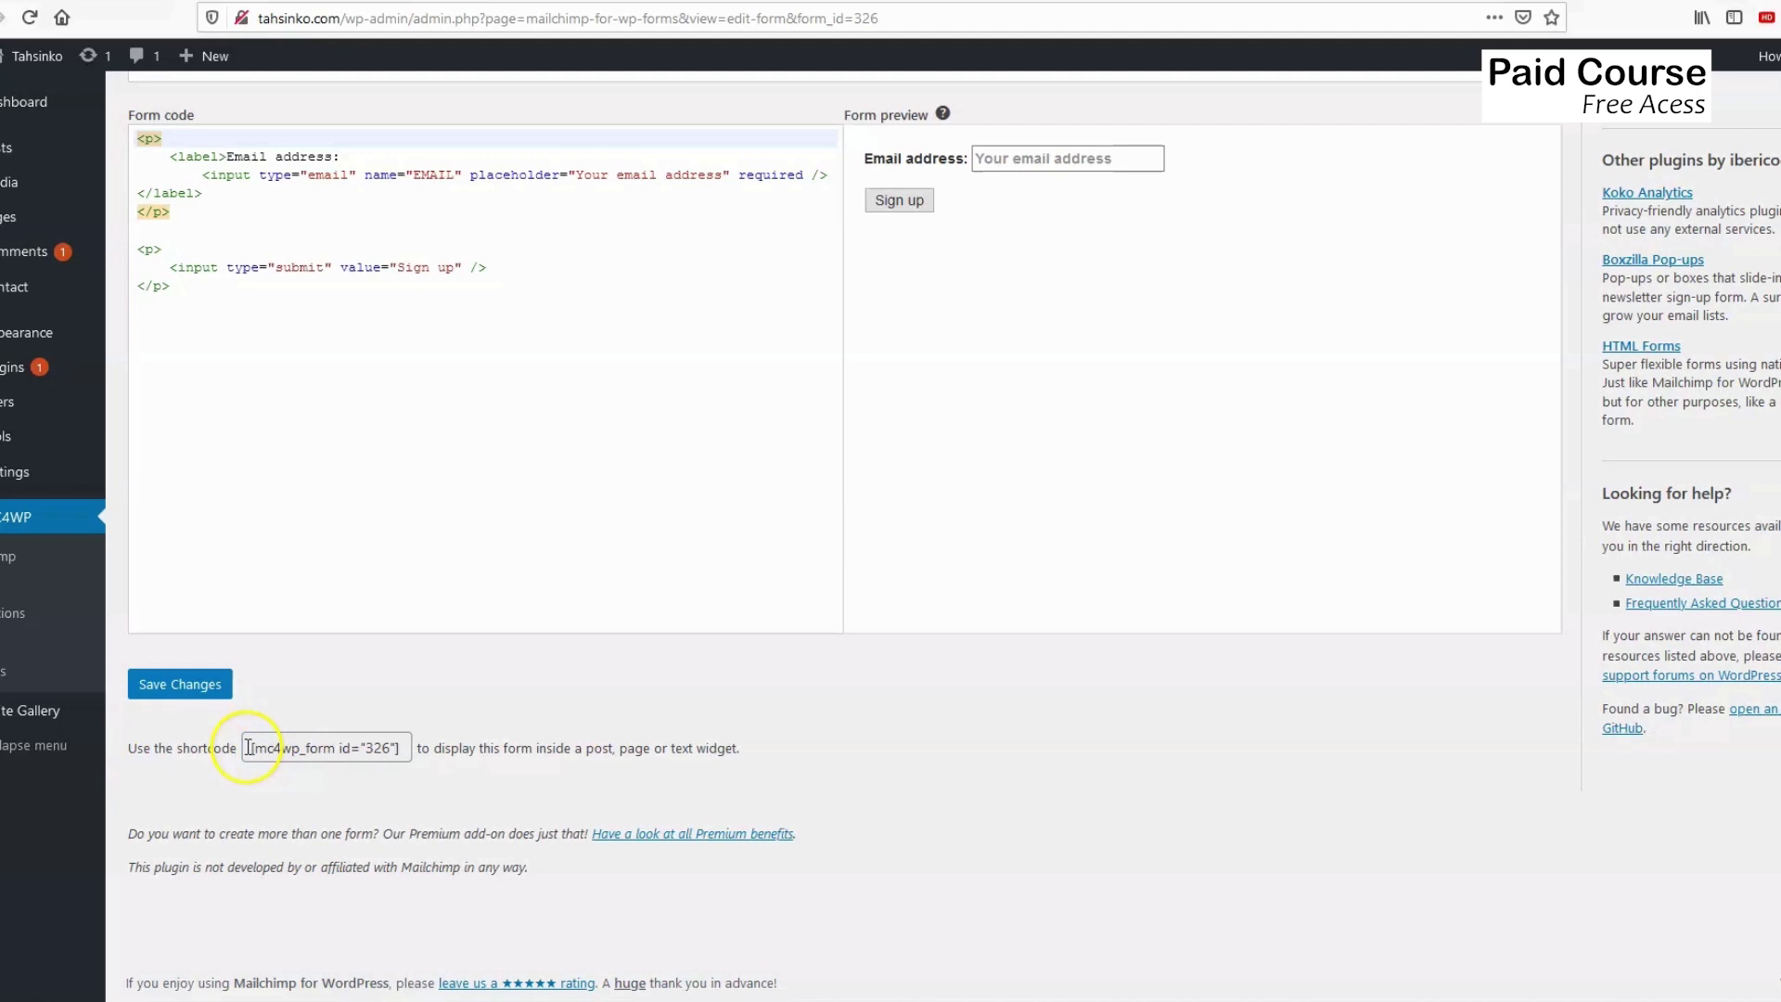
pyautogui.moveTo(250, 747); pyautogui.dragTo(402, 748)
pyautogui.hotkey('ctrl', 'c')
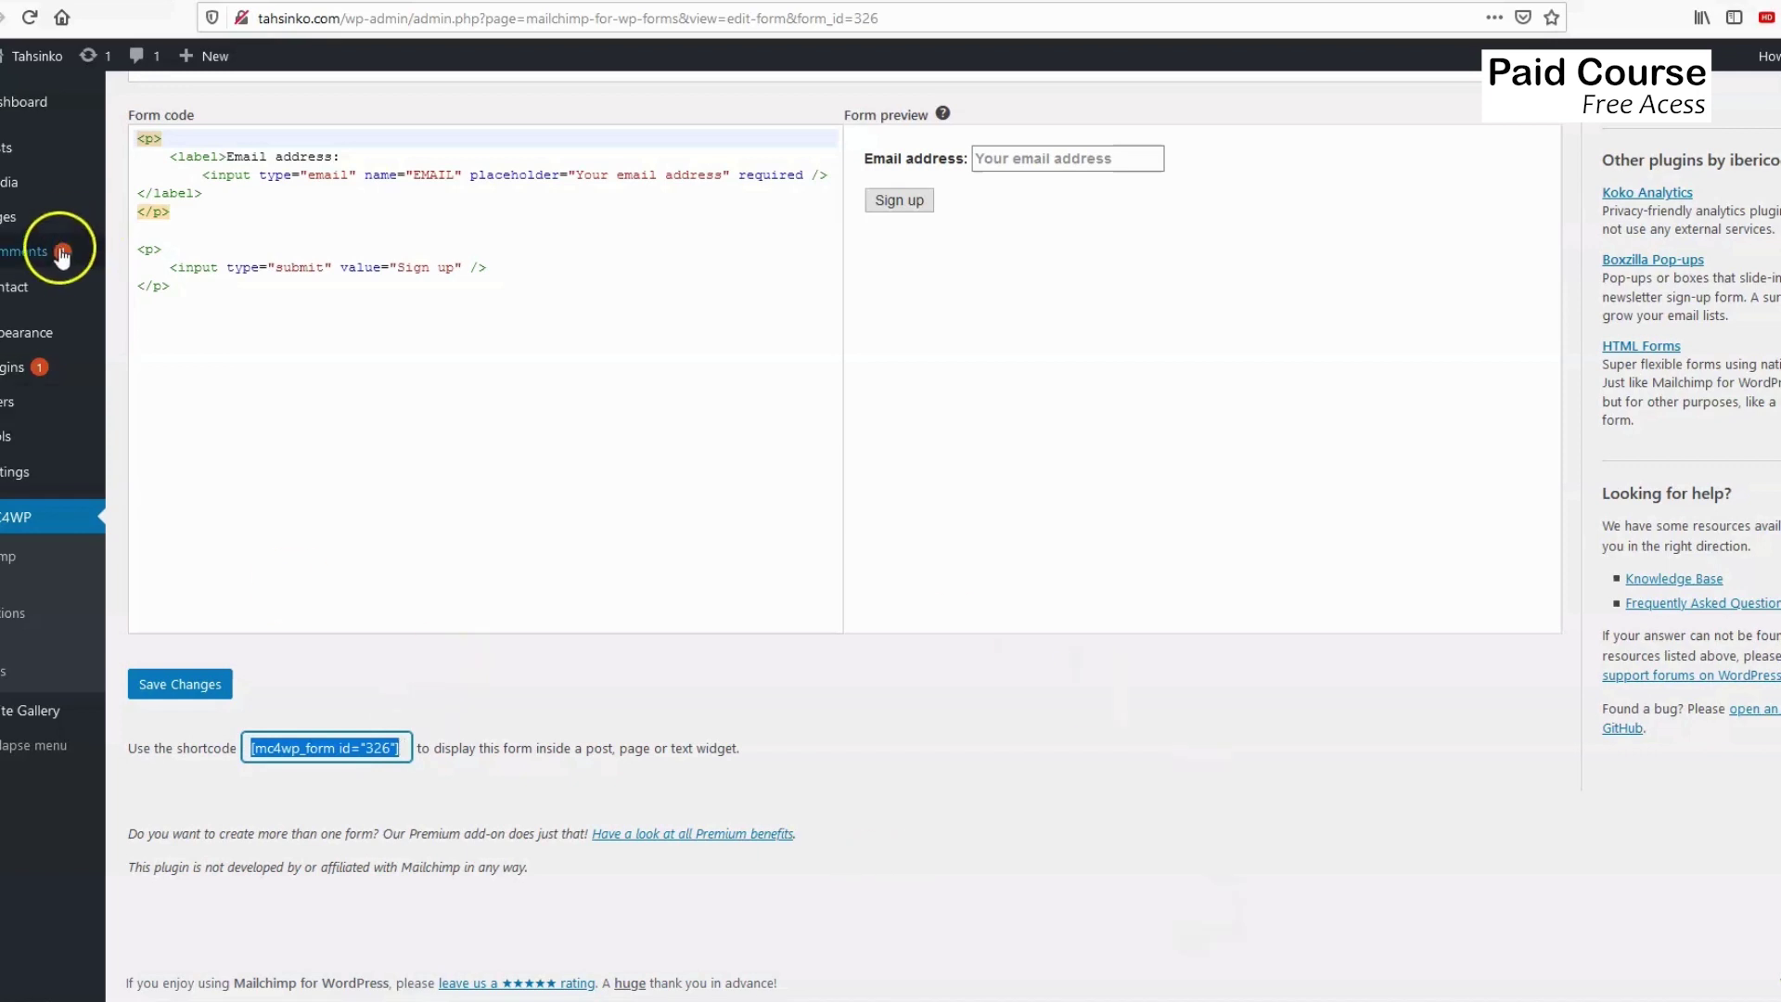
pyautogui.moveTo(5, 216)
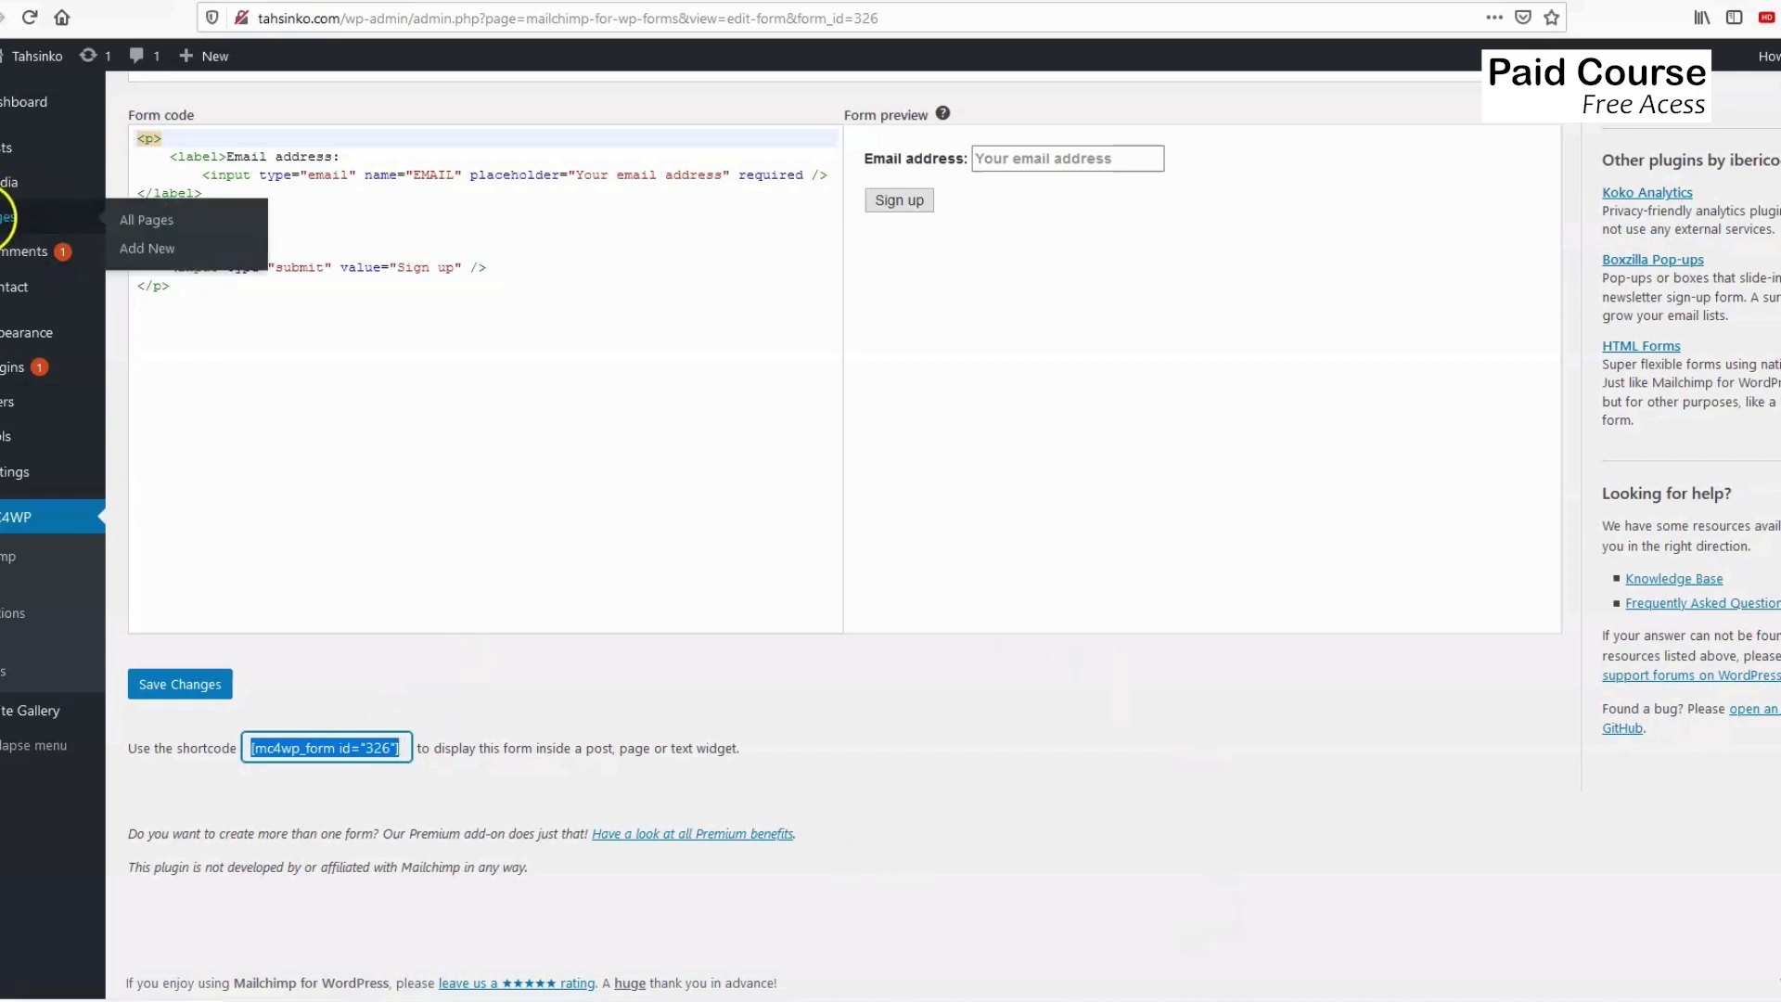
# Go to Pages and edit the About page.
pyautogui.click(3, 222)
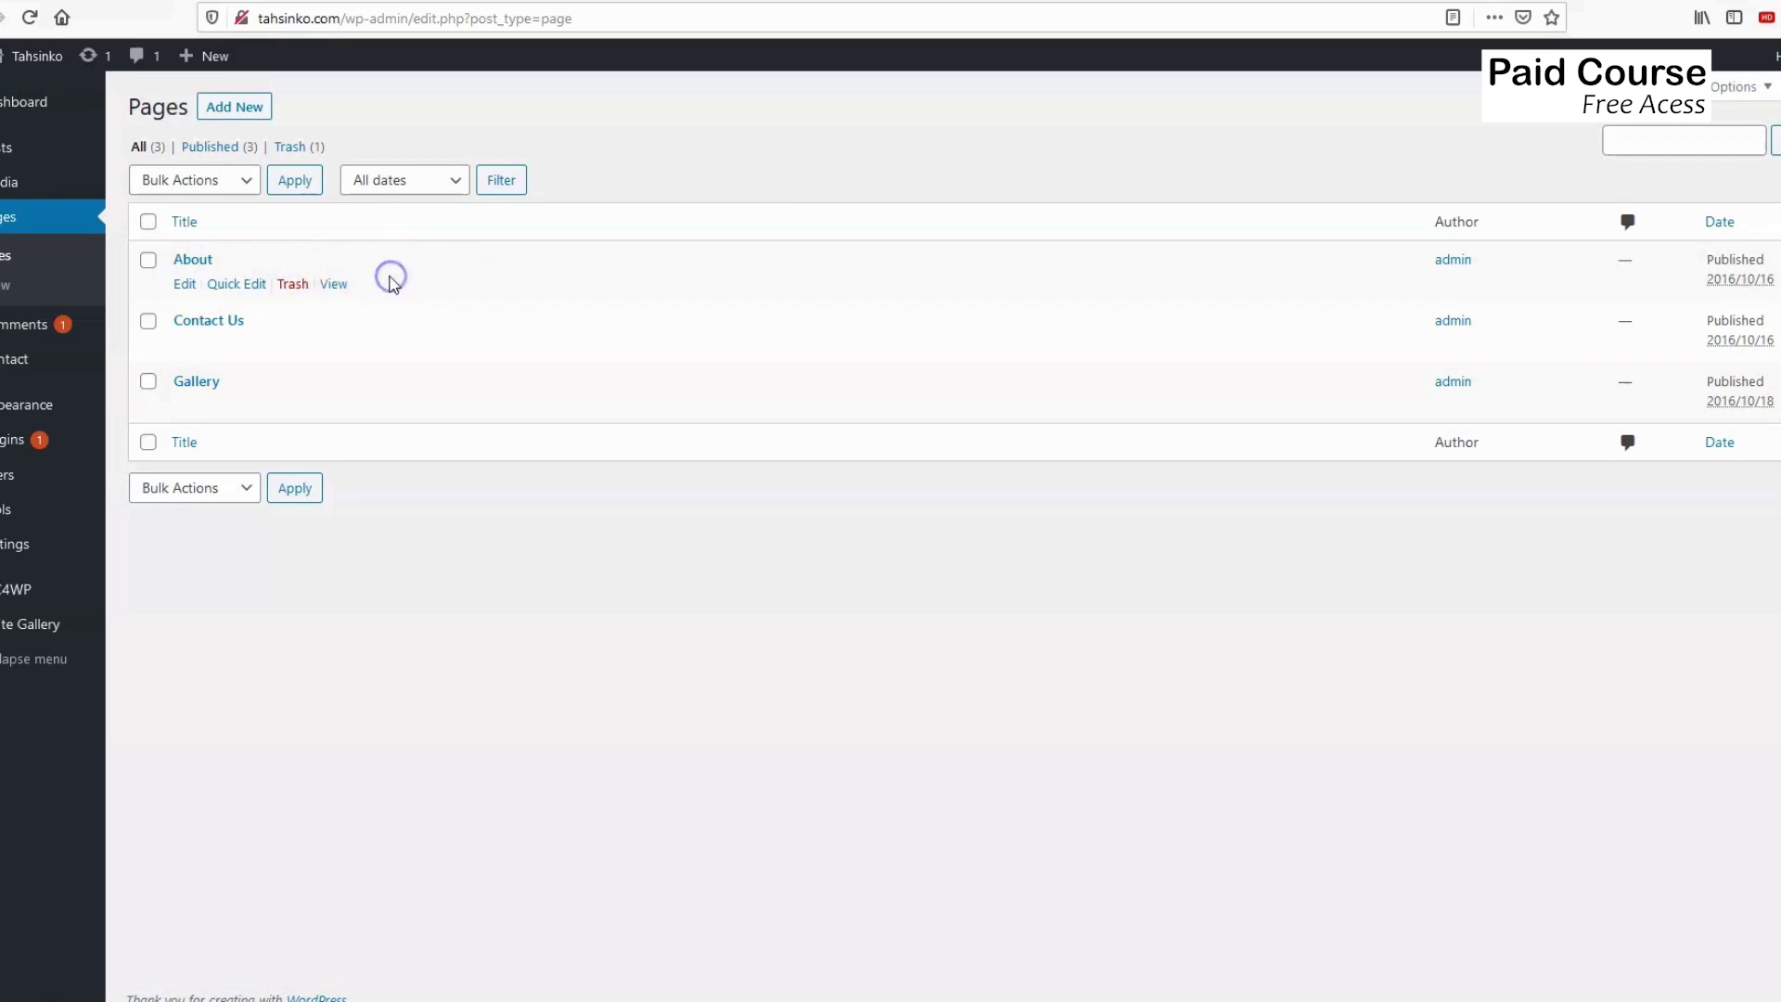
pyautogui.click(183, 288)
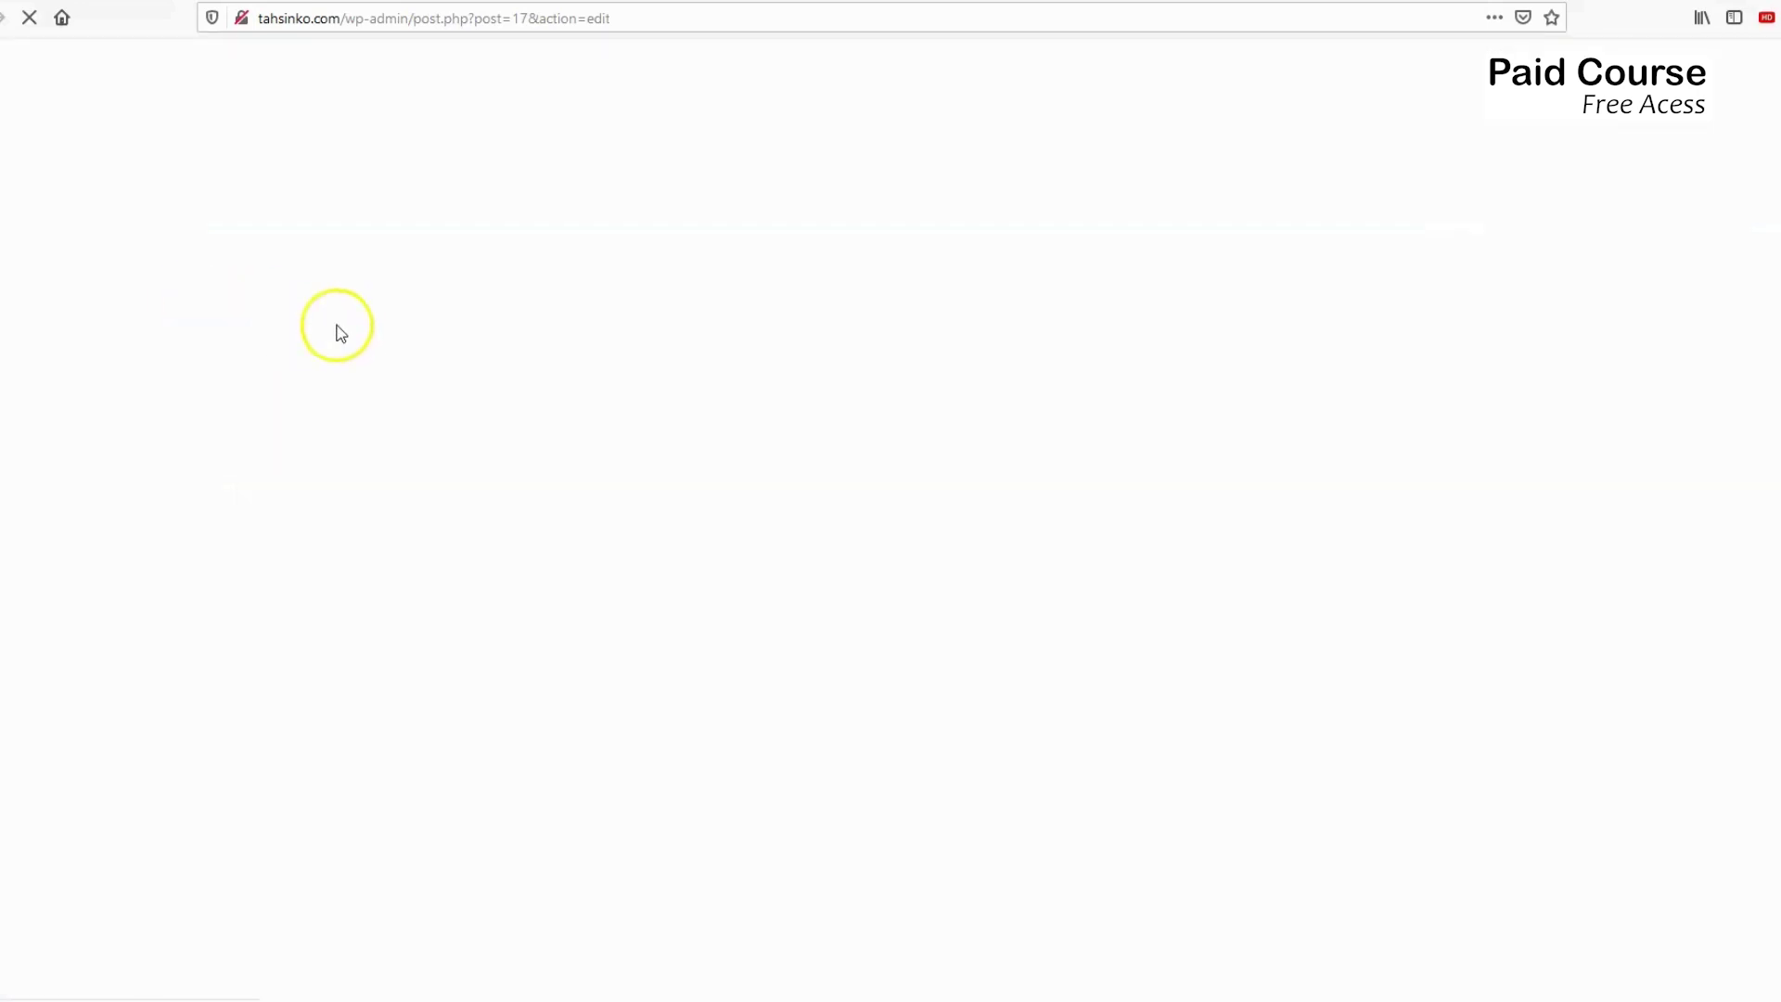
# Paste the [mc4wp_form id="326"] shortcode on a new line after the About page text.
pyautogui.scroll(-8, 491, 390)
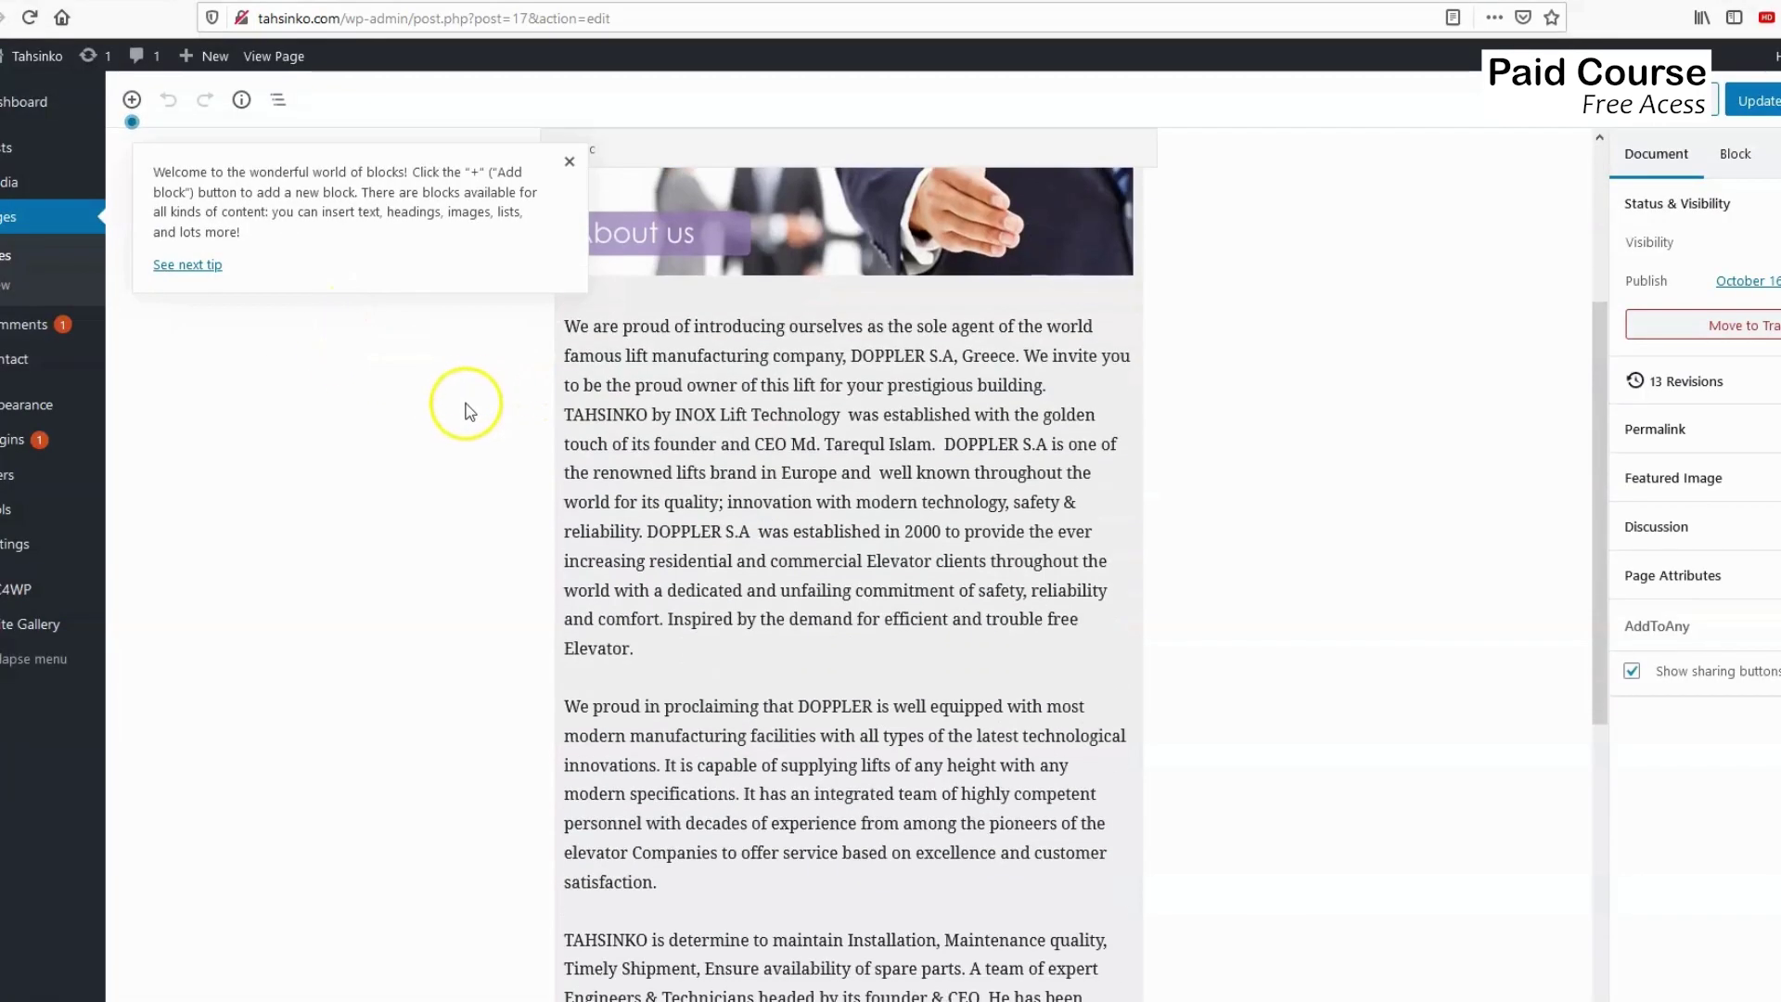
pyautogui.click(658, 925)
pyautogui.press('Return')
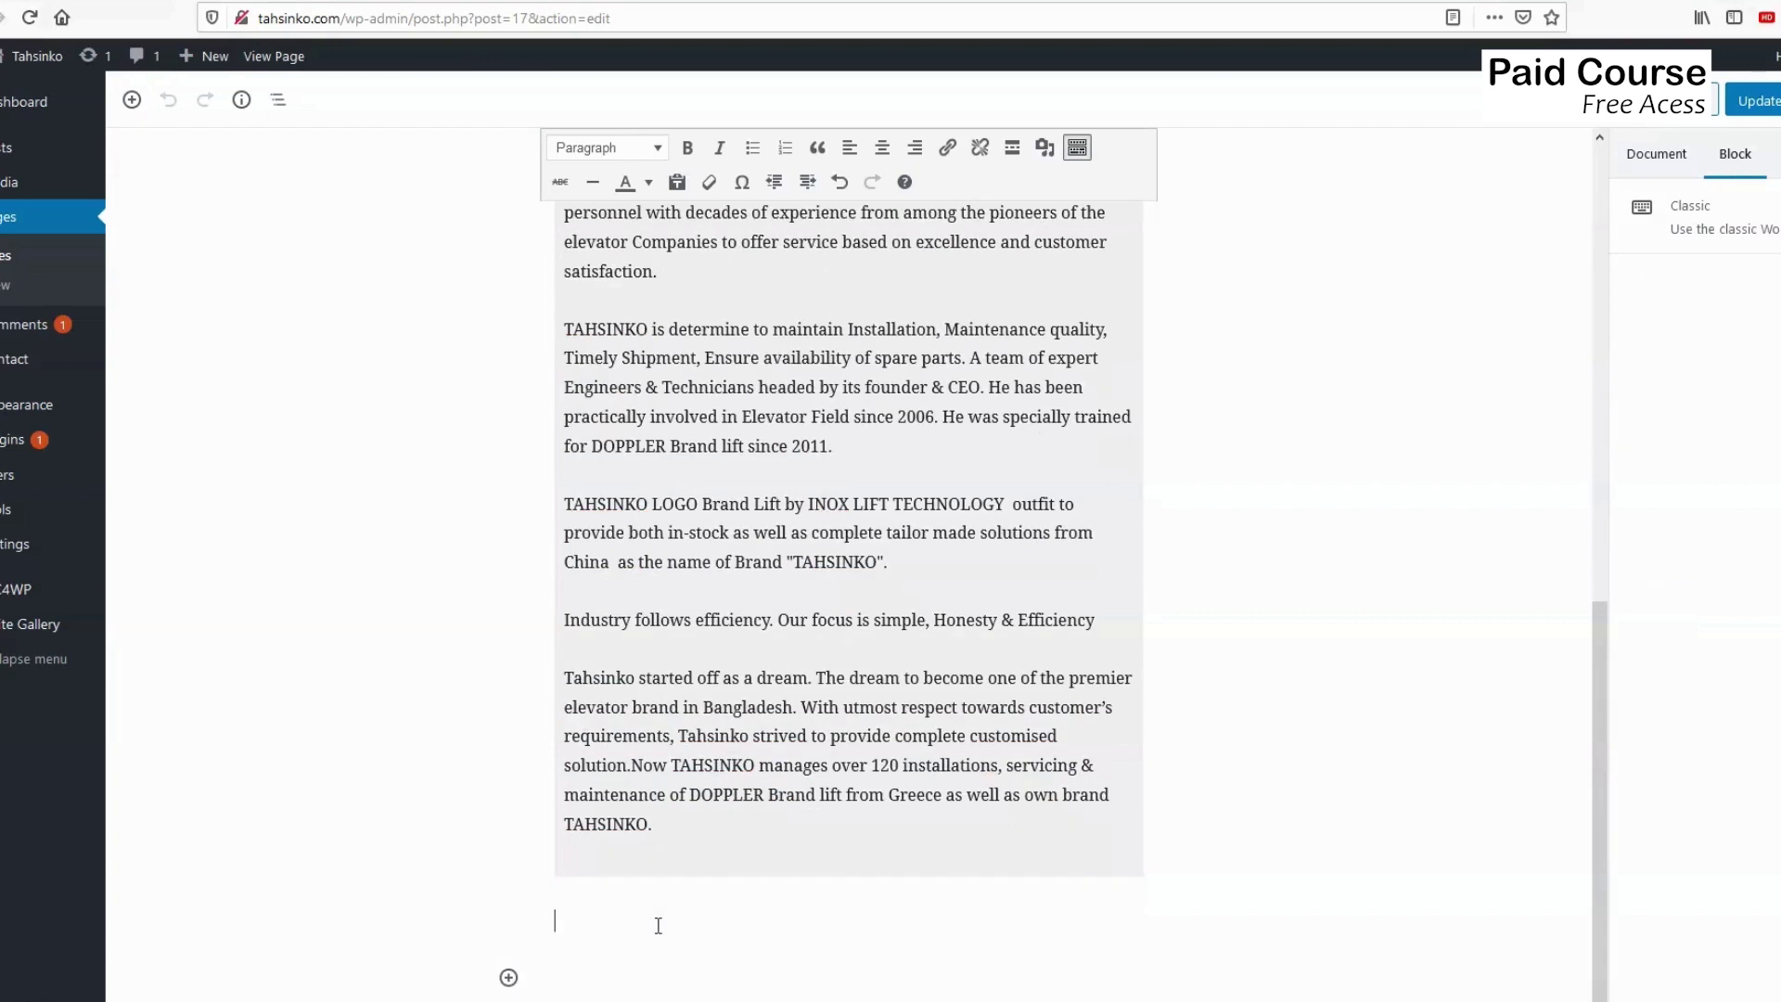
pyautogui.click(659, 924)
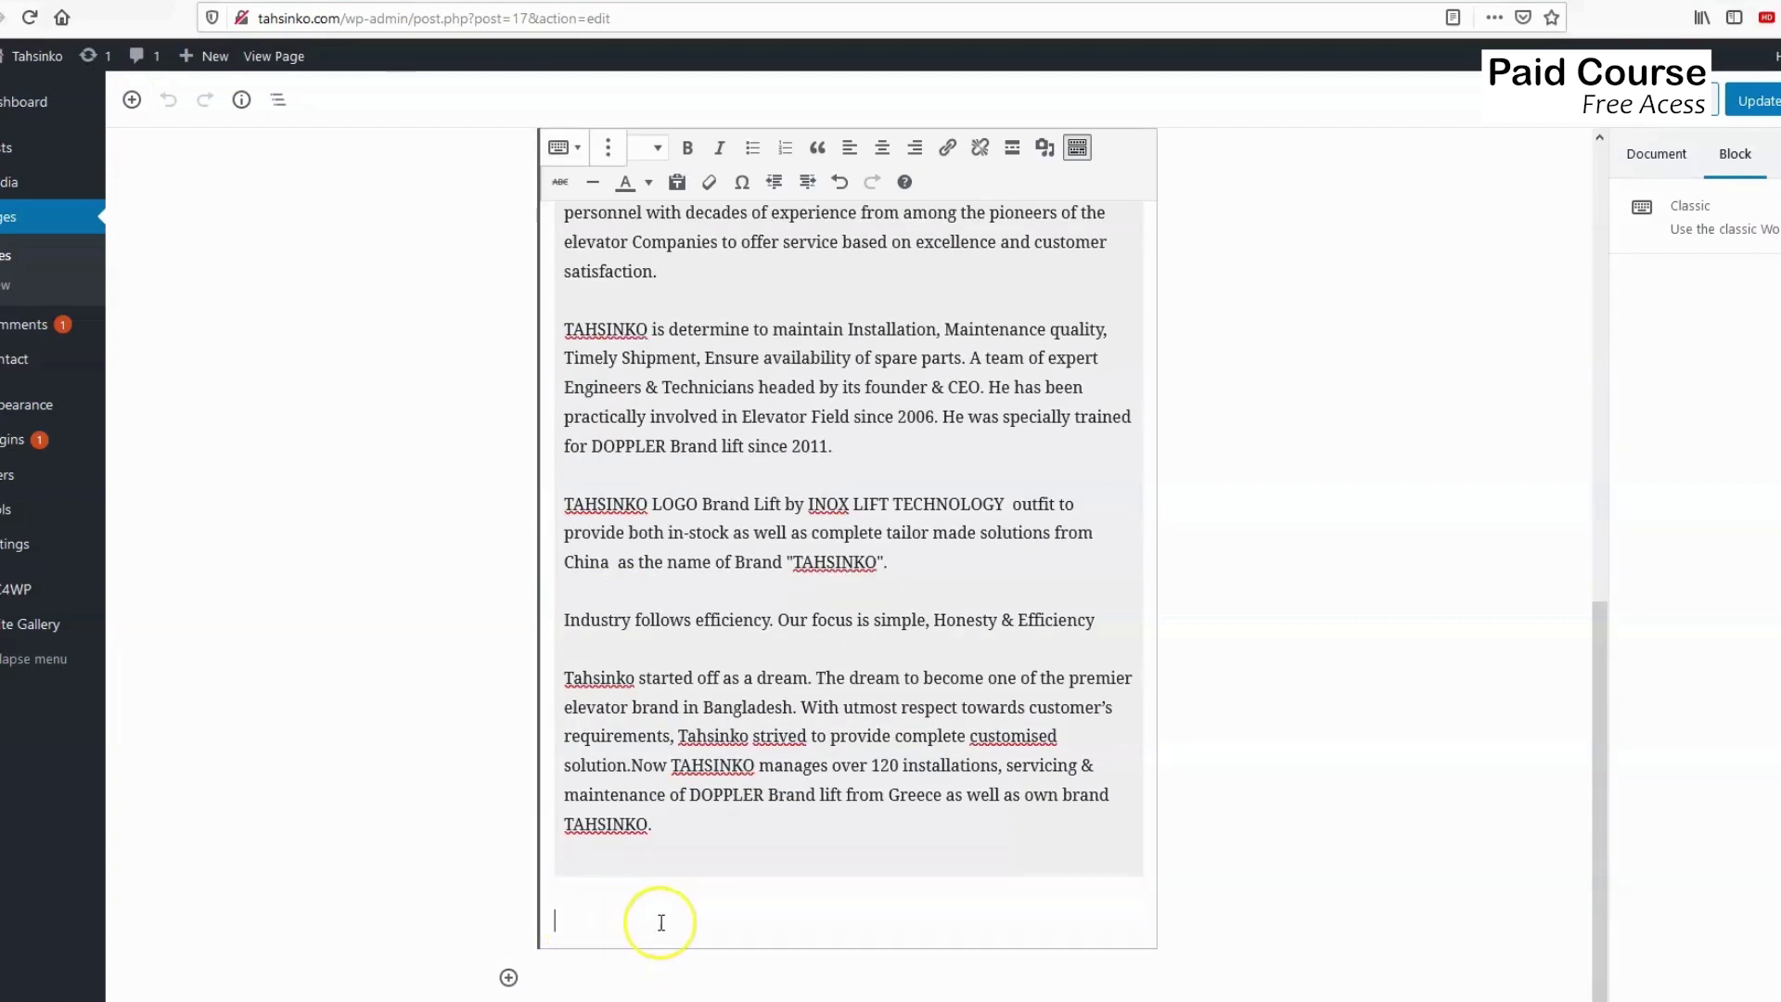
pyautogui.hotkey('ctrl', 'v')
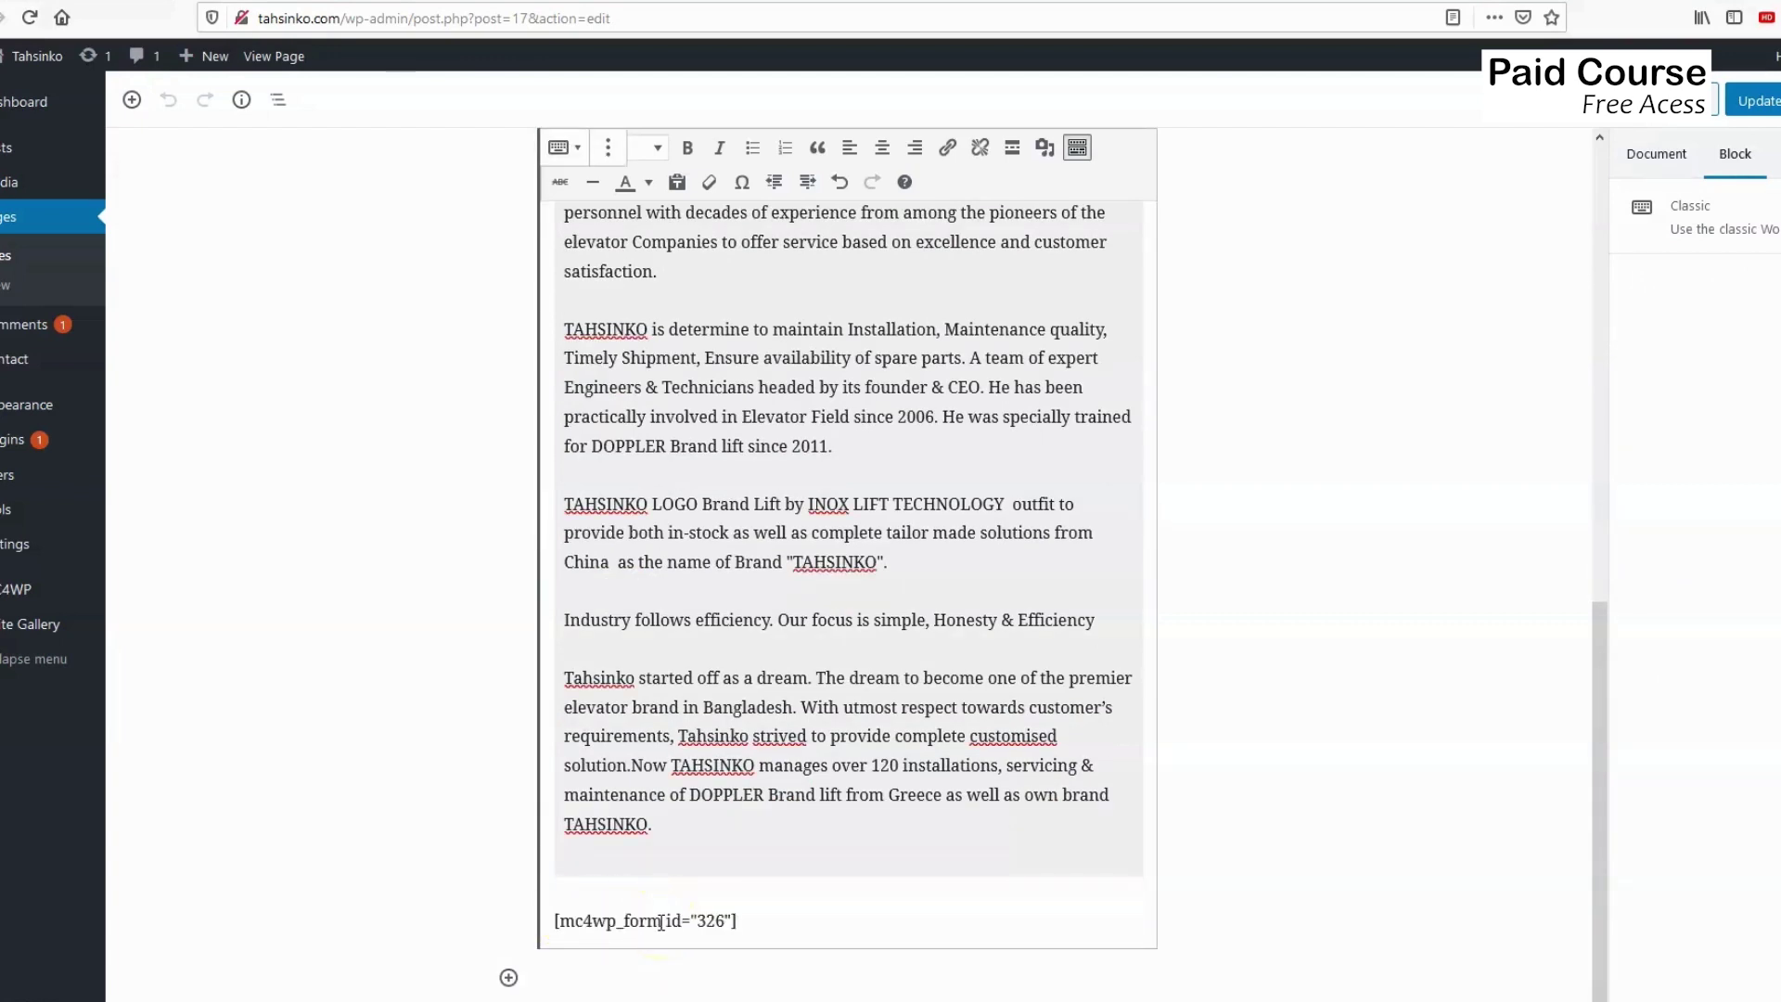
pyautogui.click(562, 918)
pyautogui.click(732, 917)
# Update the About page and preview it on the site.
pyautogui.scroll(3, 1137, 652)
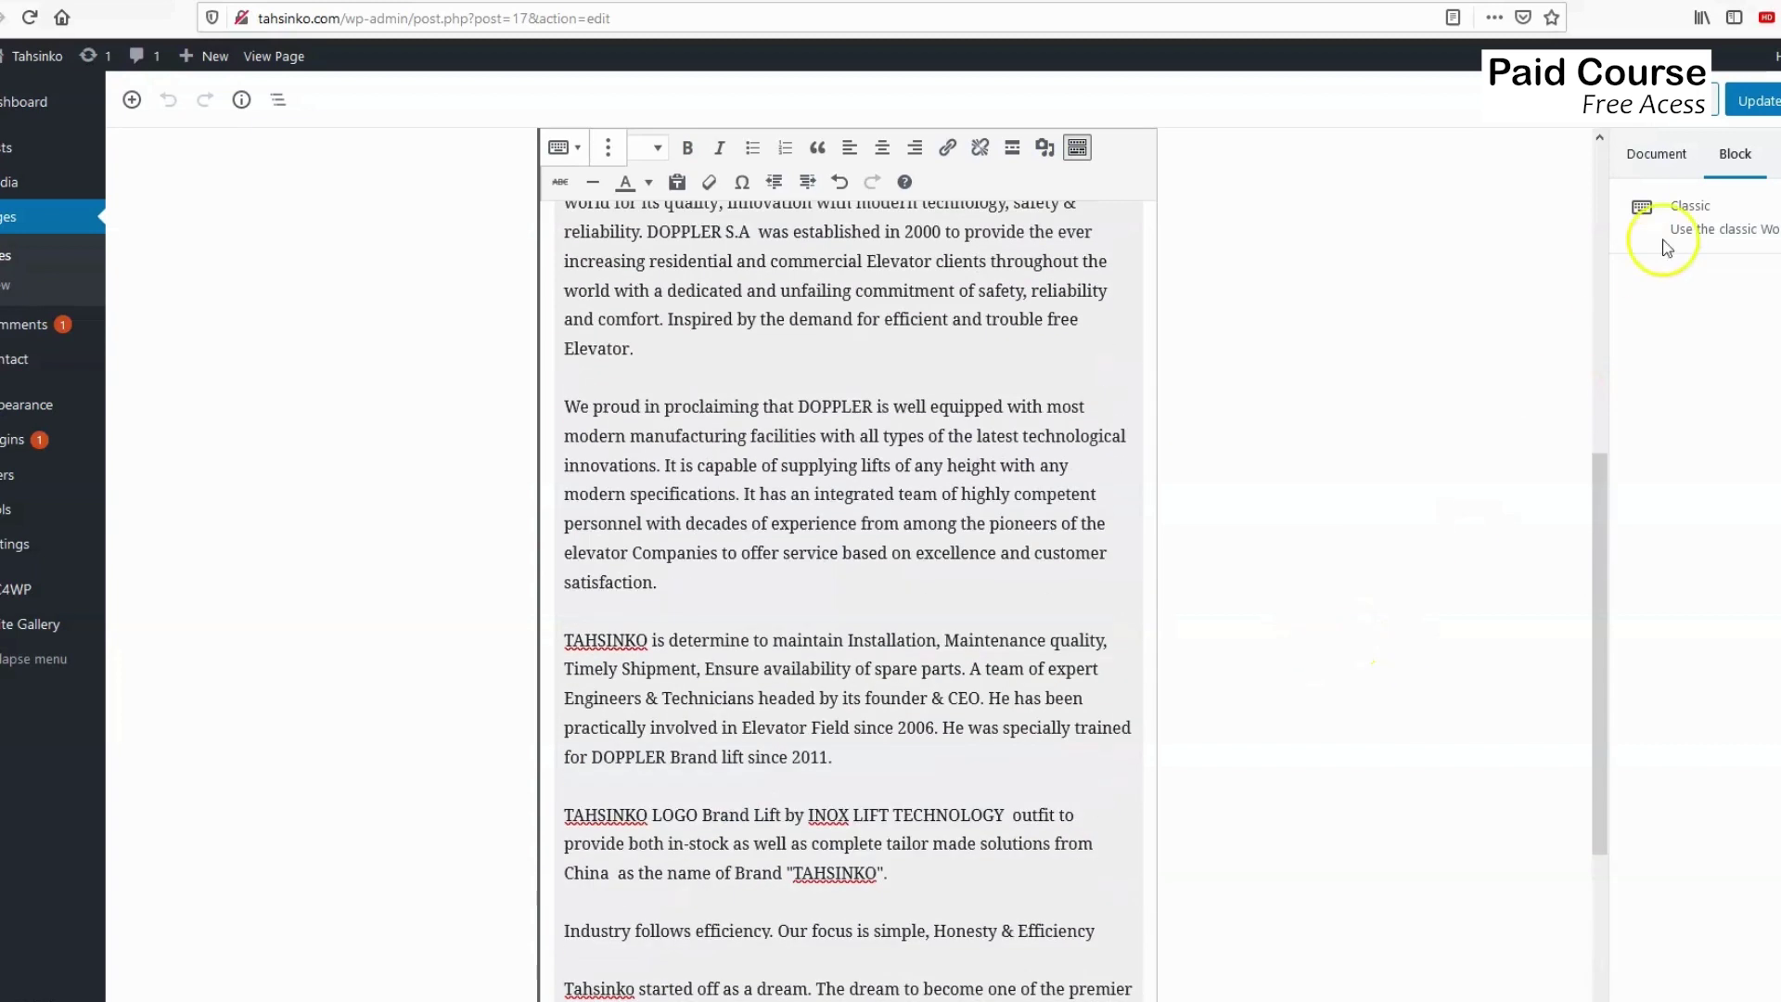
pyautogui.click(1752, 108)
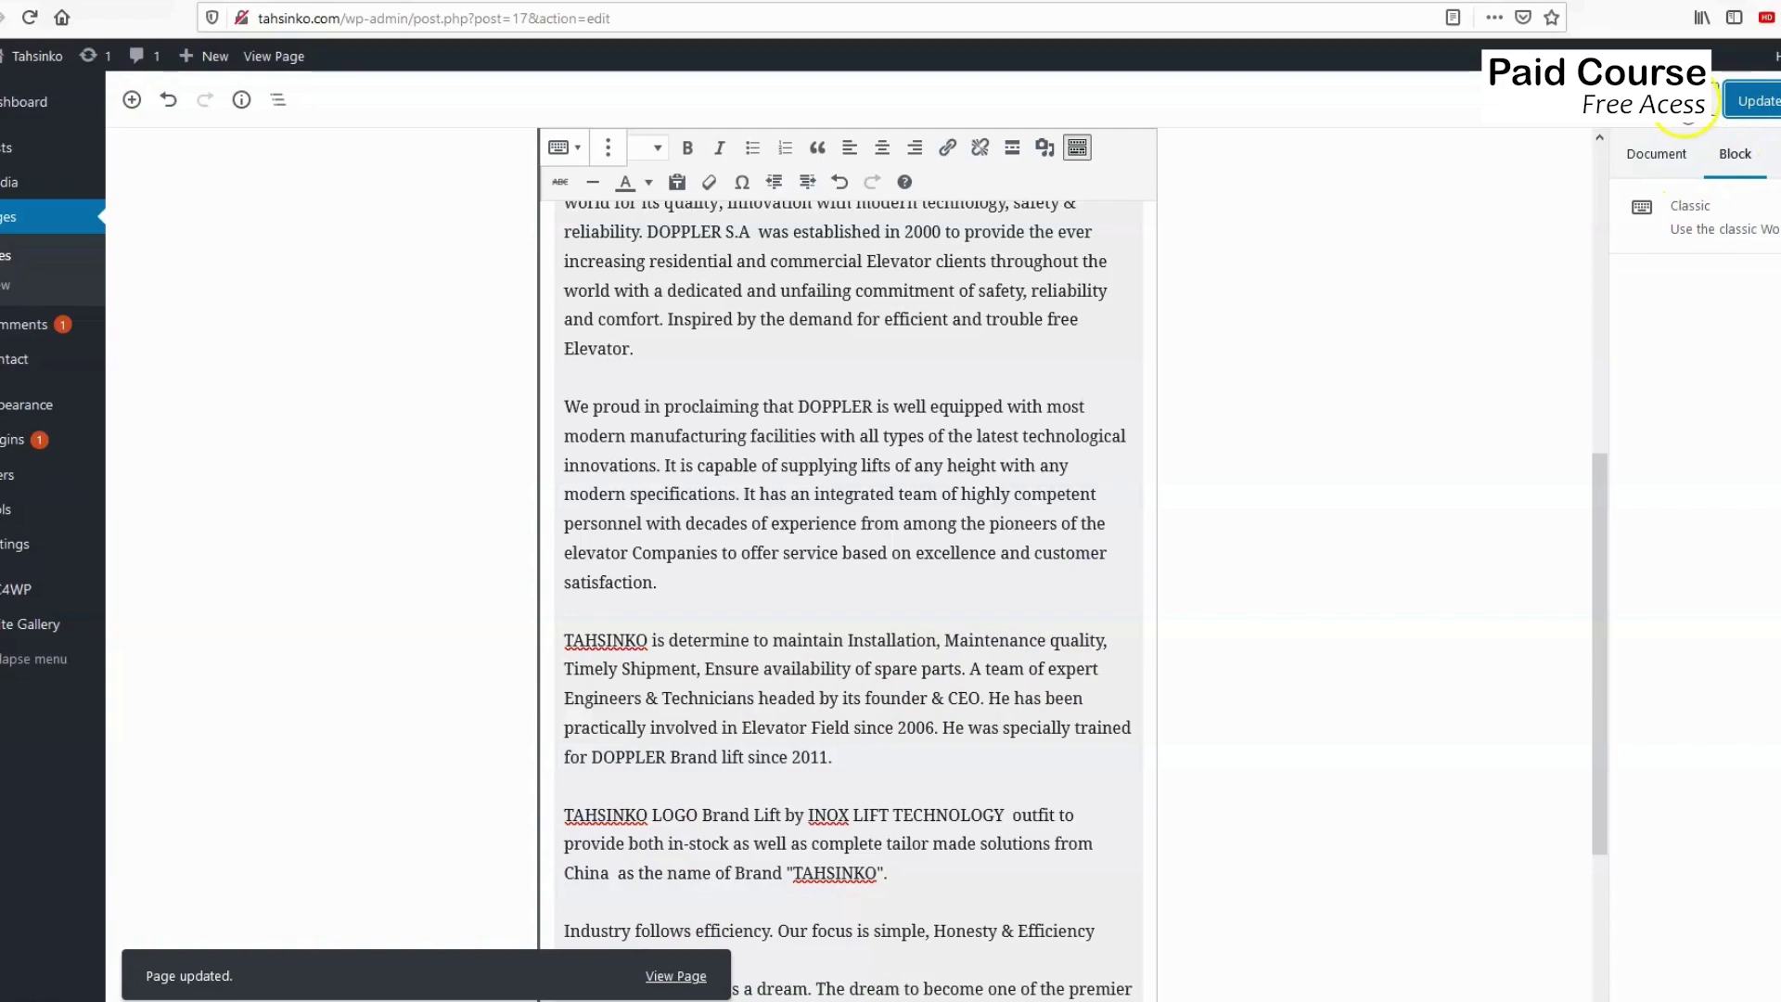
pyautogui.click(1698, 102)
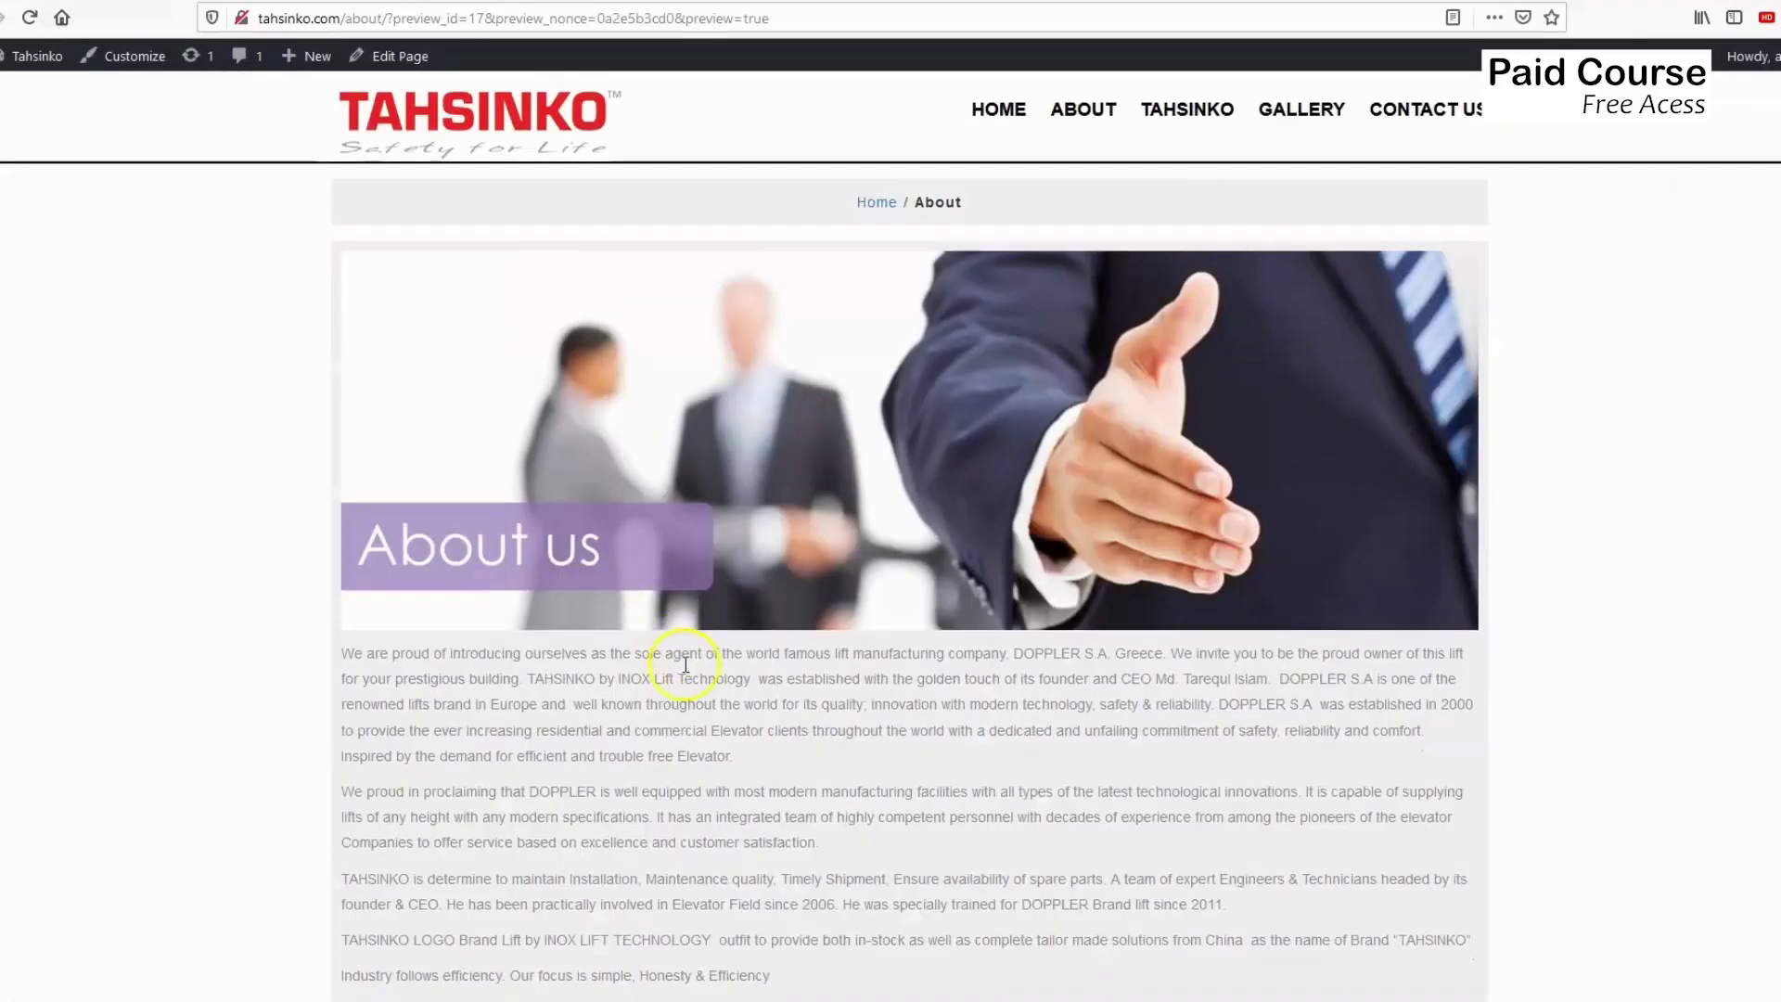
# Scroll the About page preview to check the Email address field and Sign up button below the text.
pyautogui.scroll(-7, 684, 659)
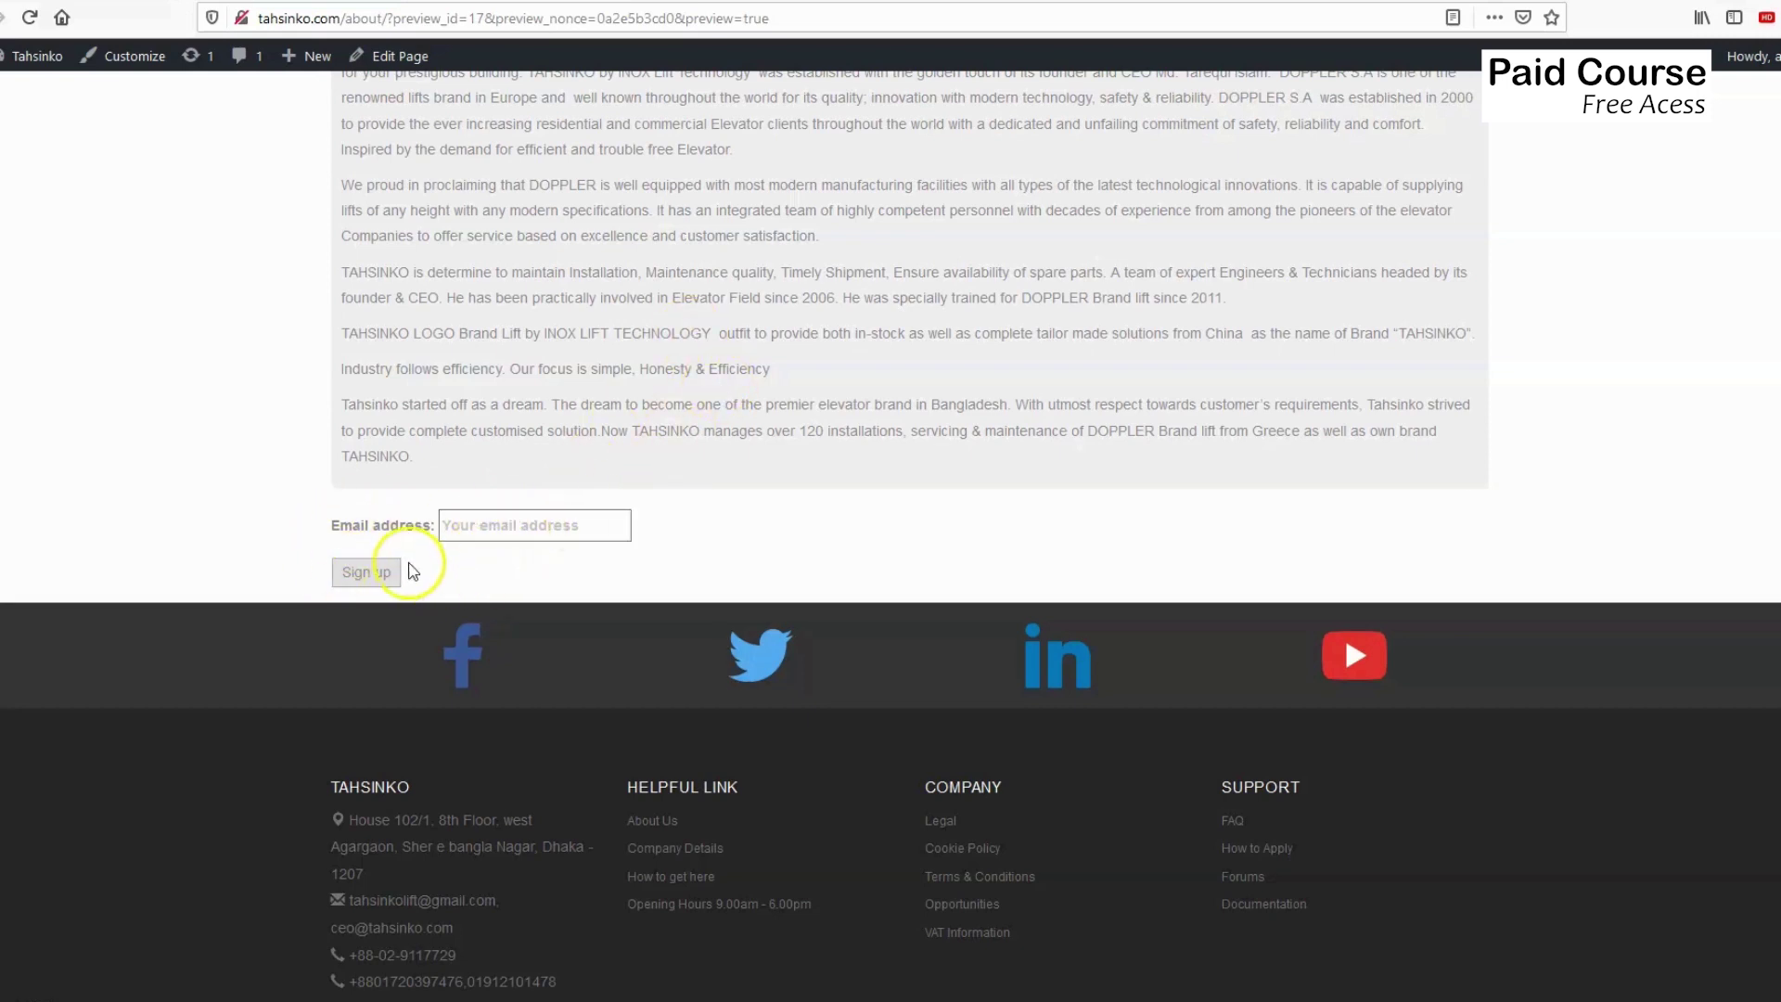
pyautogui.scroll(5, 604, 548)
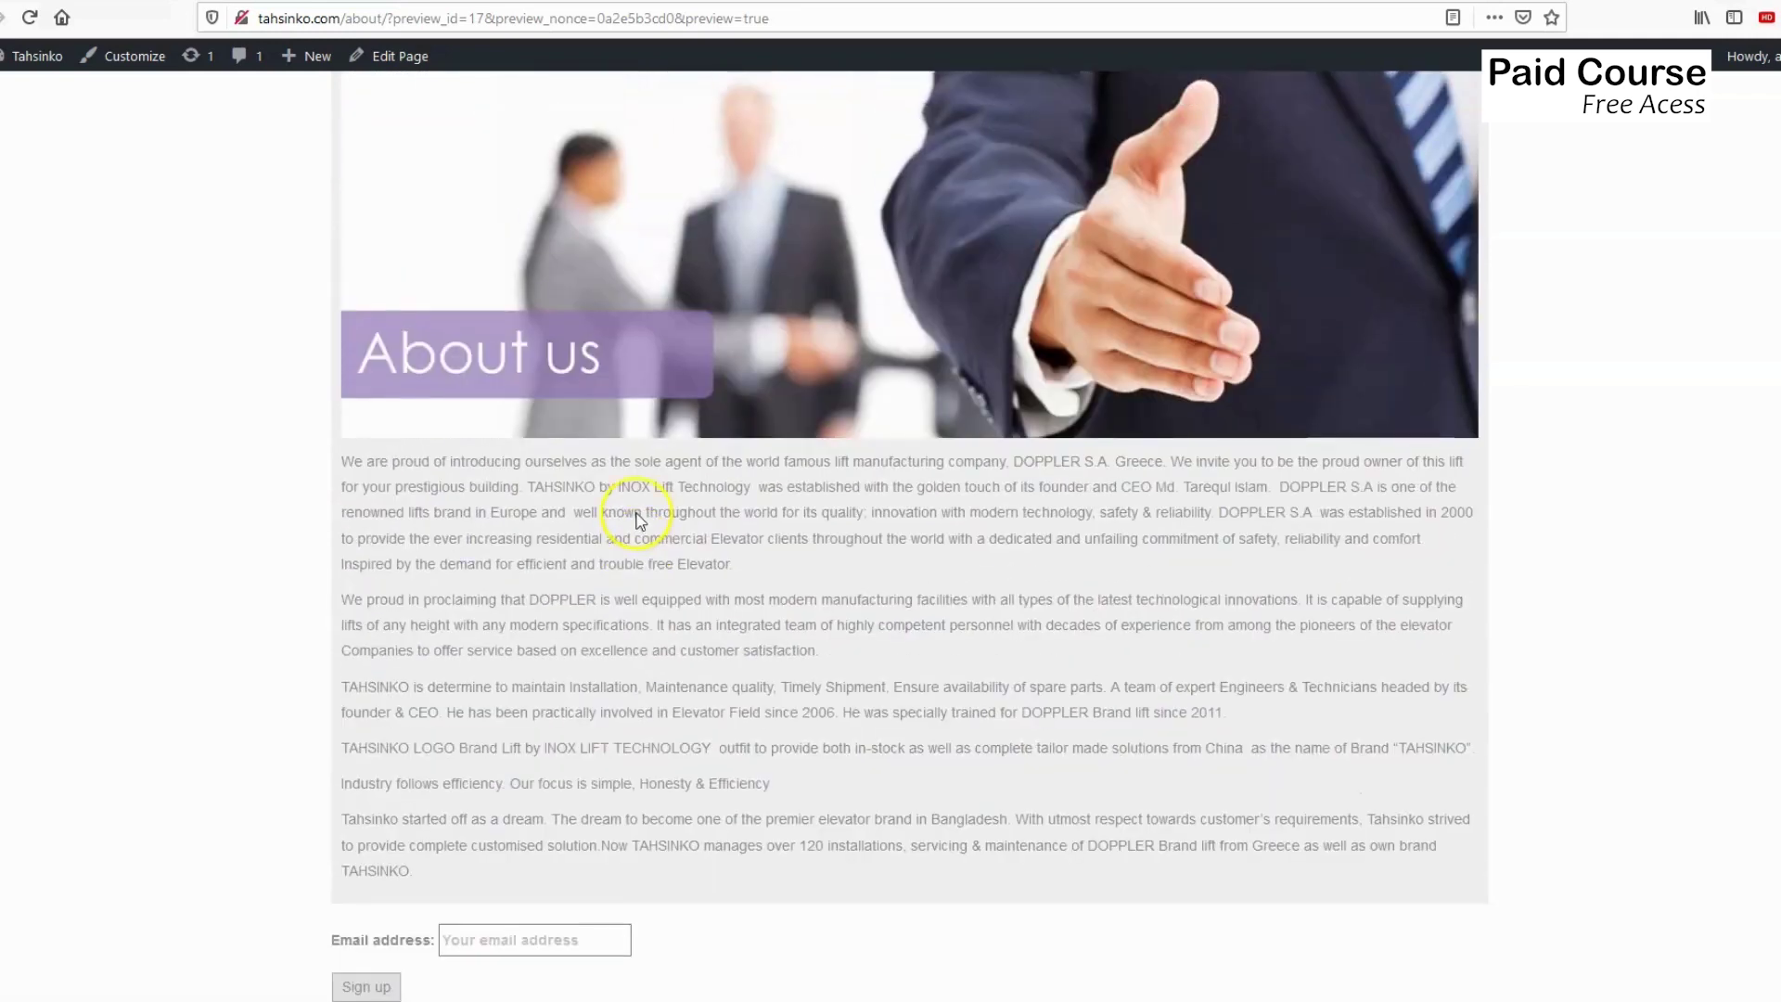
pyautogui.scroll(-4, 594, 517)
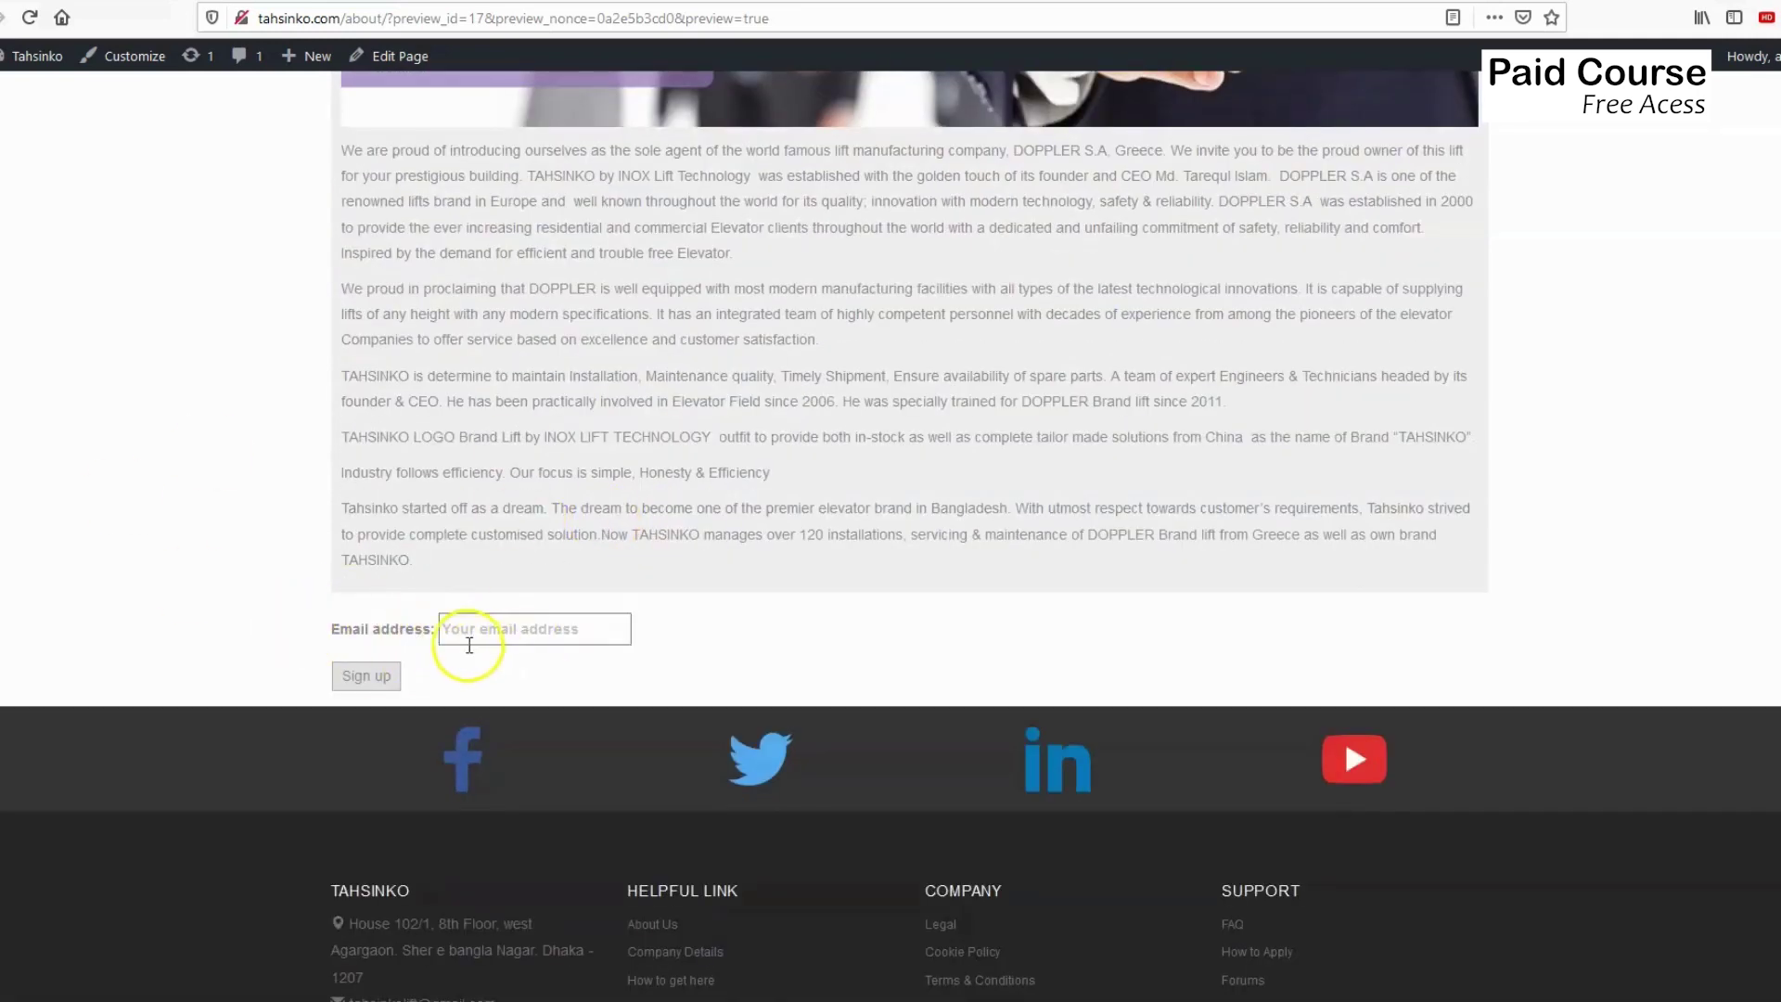
pyautogui.scroll(5, 454, 509)
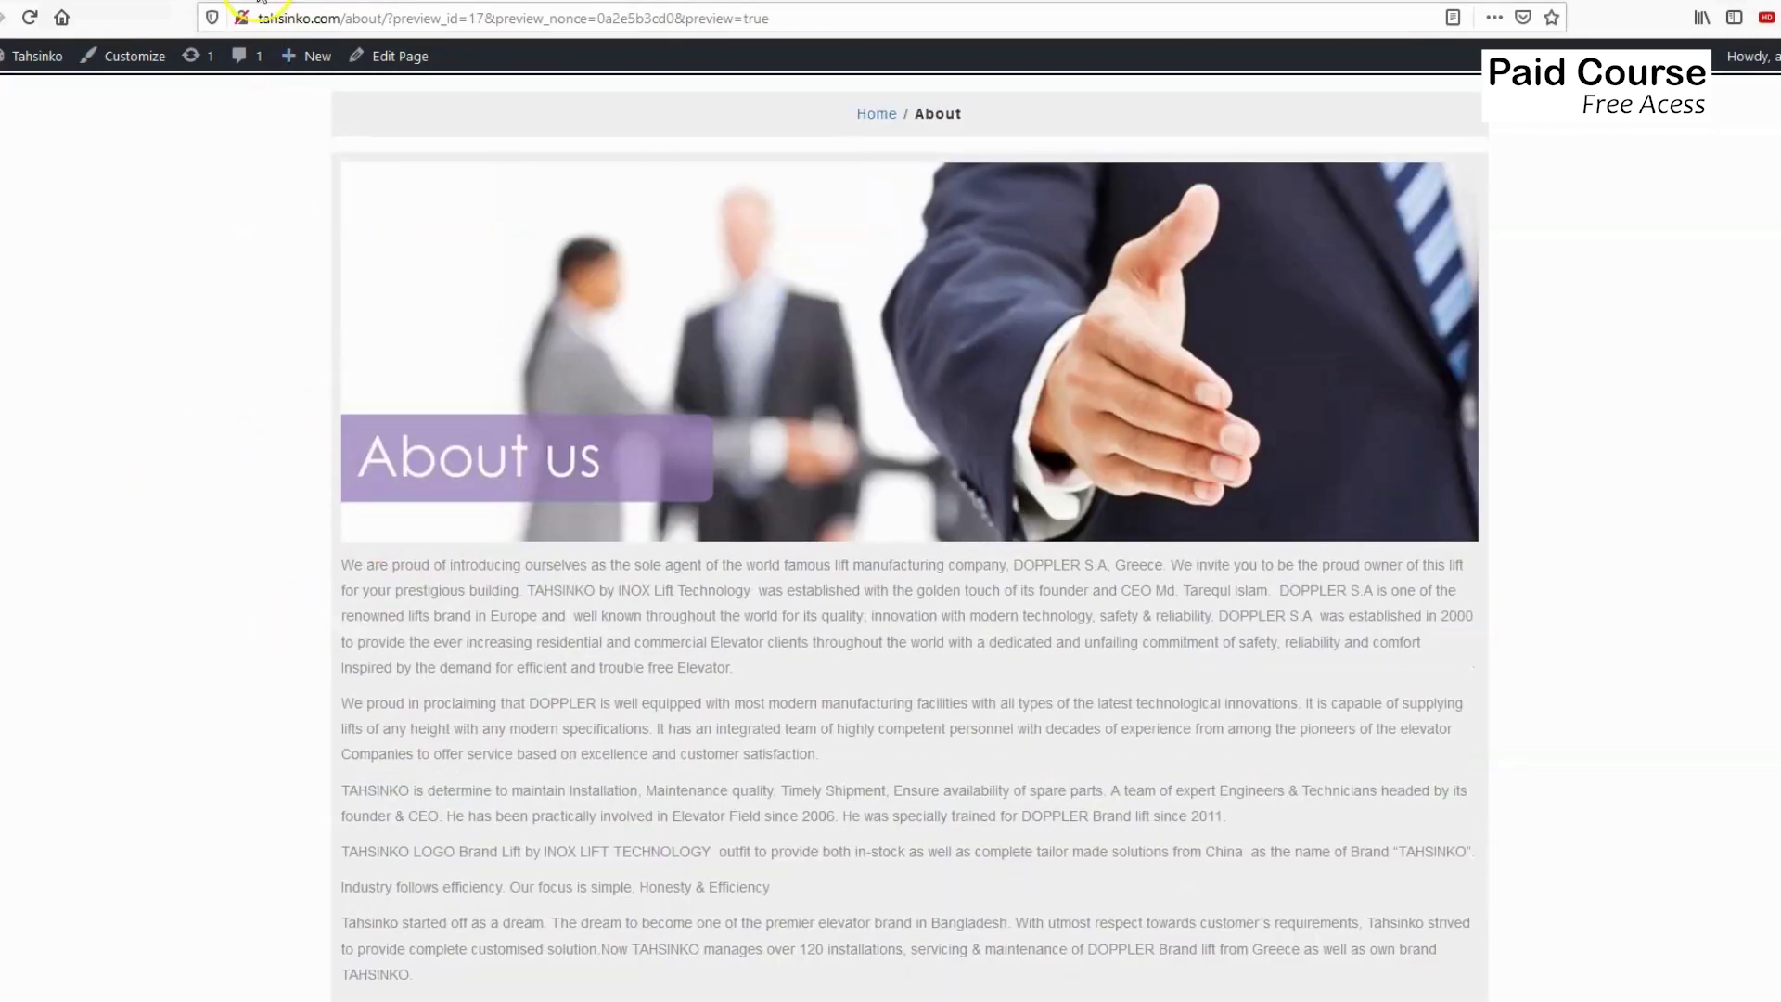
# Return to the About page editor tab and briefly expand, then collapse, the MC4WP plugin menu.
pyautogui.click(613, 2)
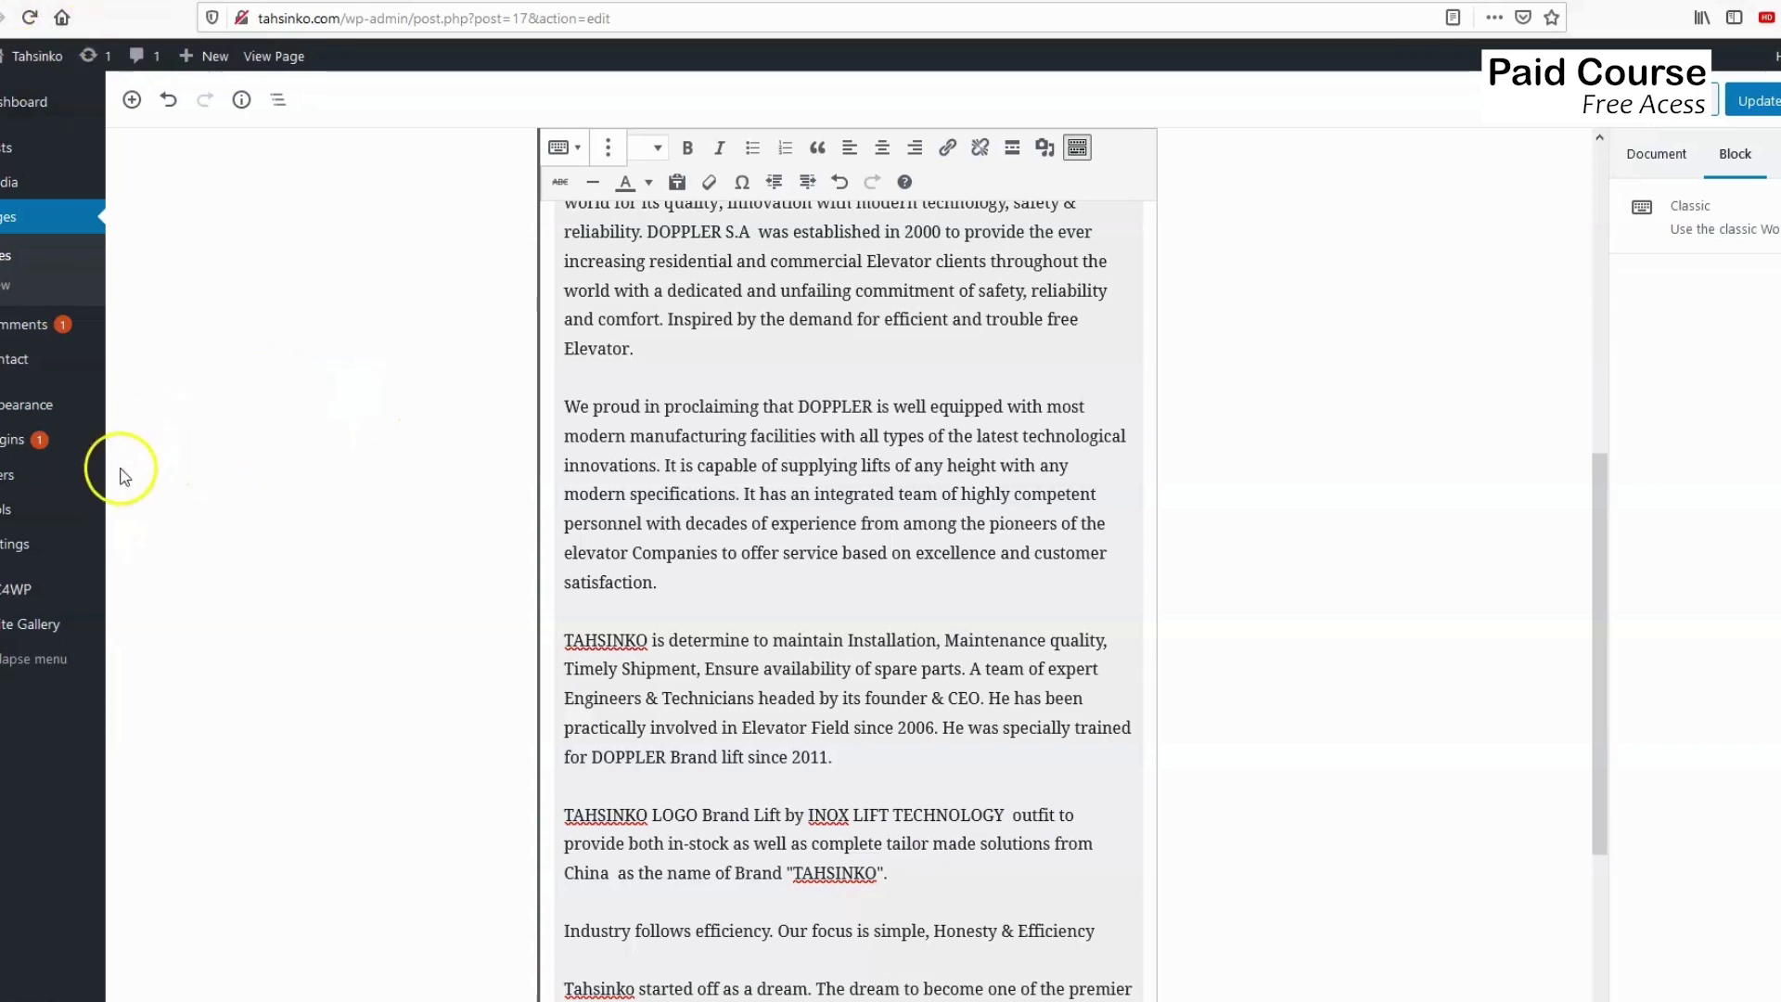
pyautogui.moveTo(46, 605)
pyautogui.click(8, 590)
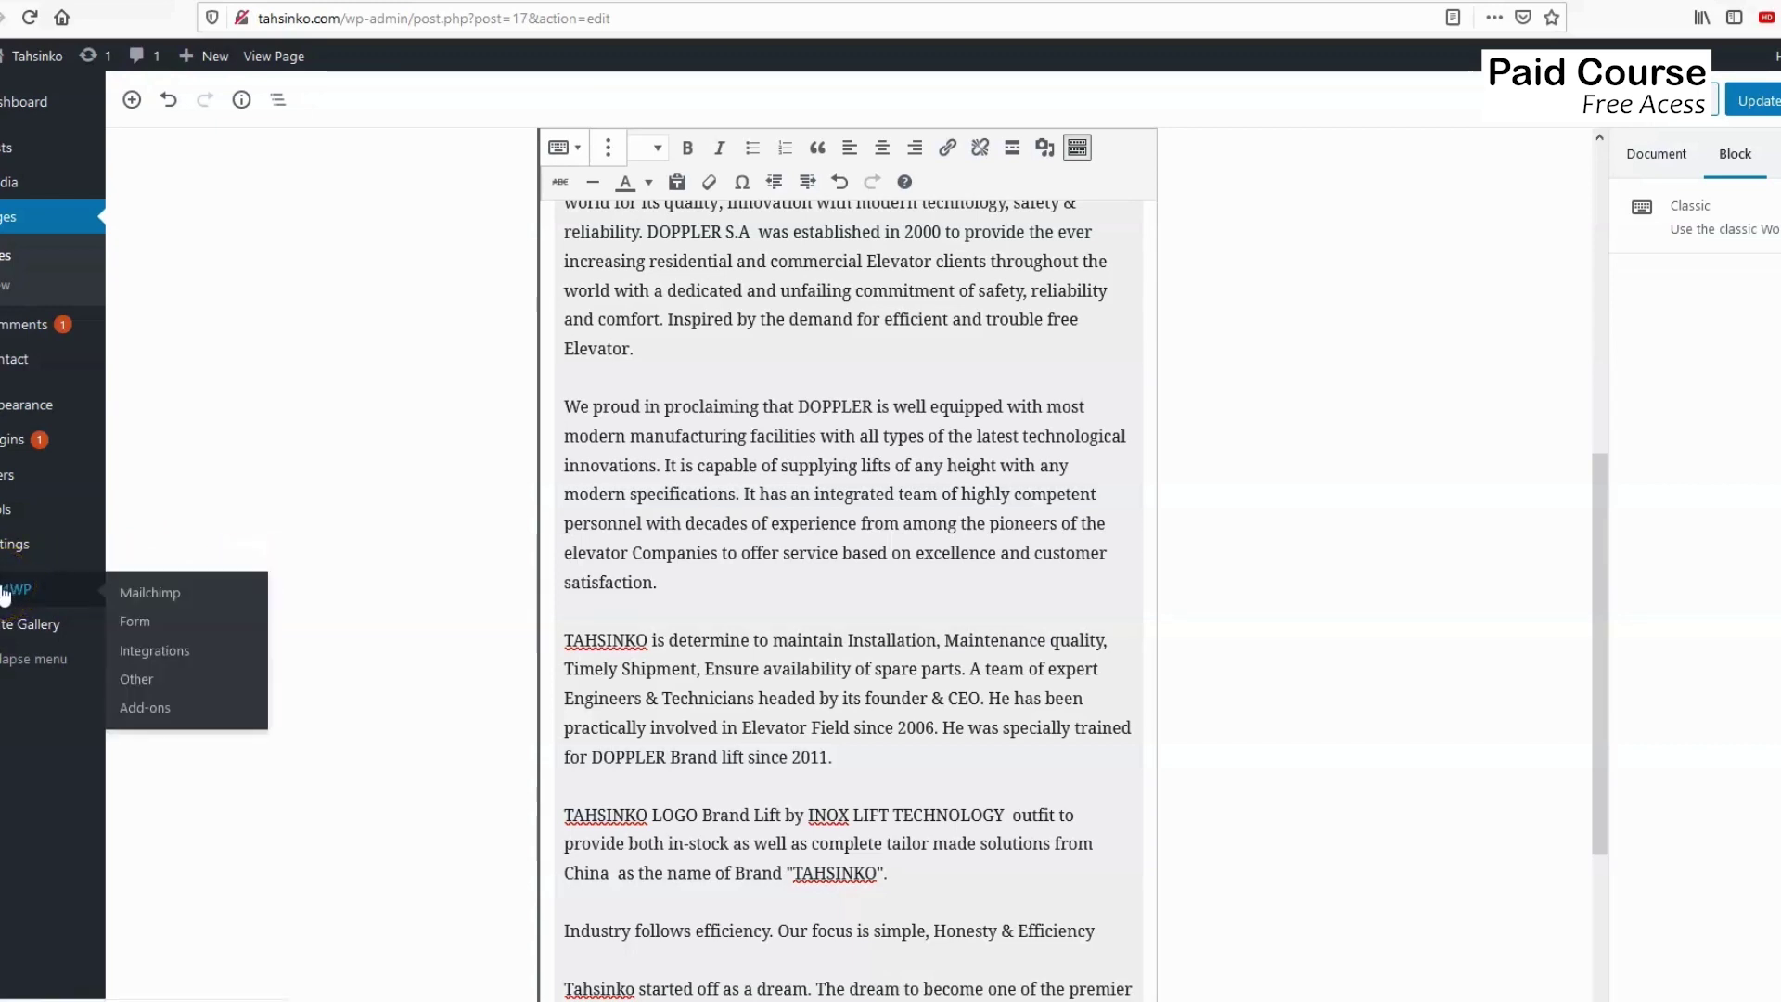
pyautogui.click(200, 386)
pyautogui.click(190, 462)
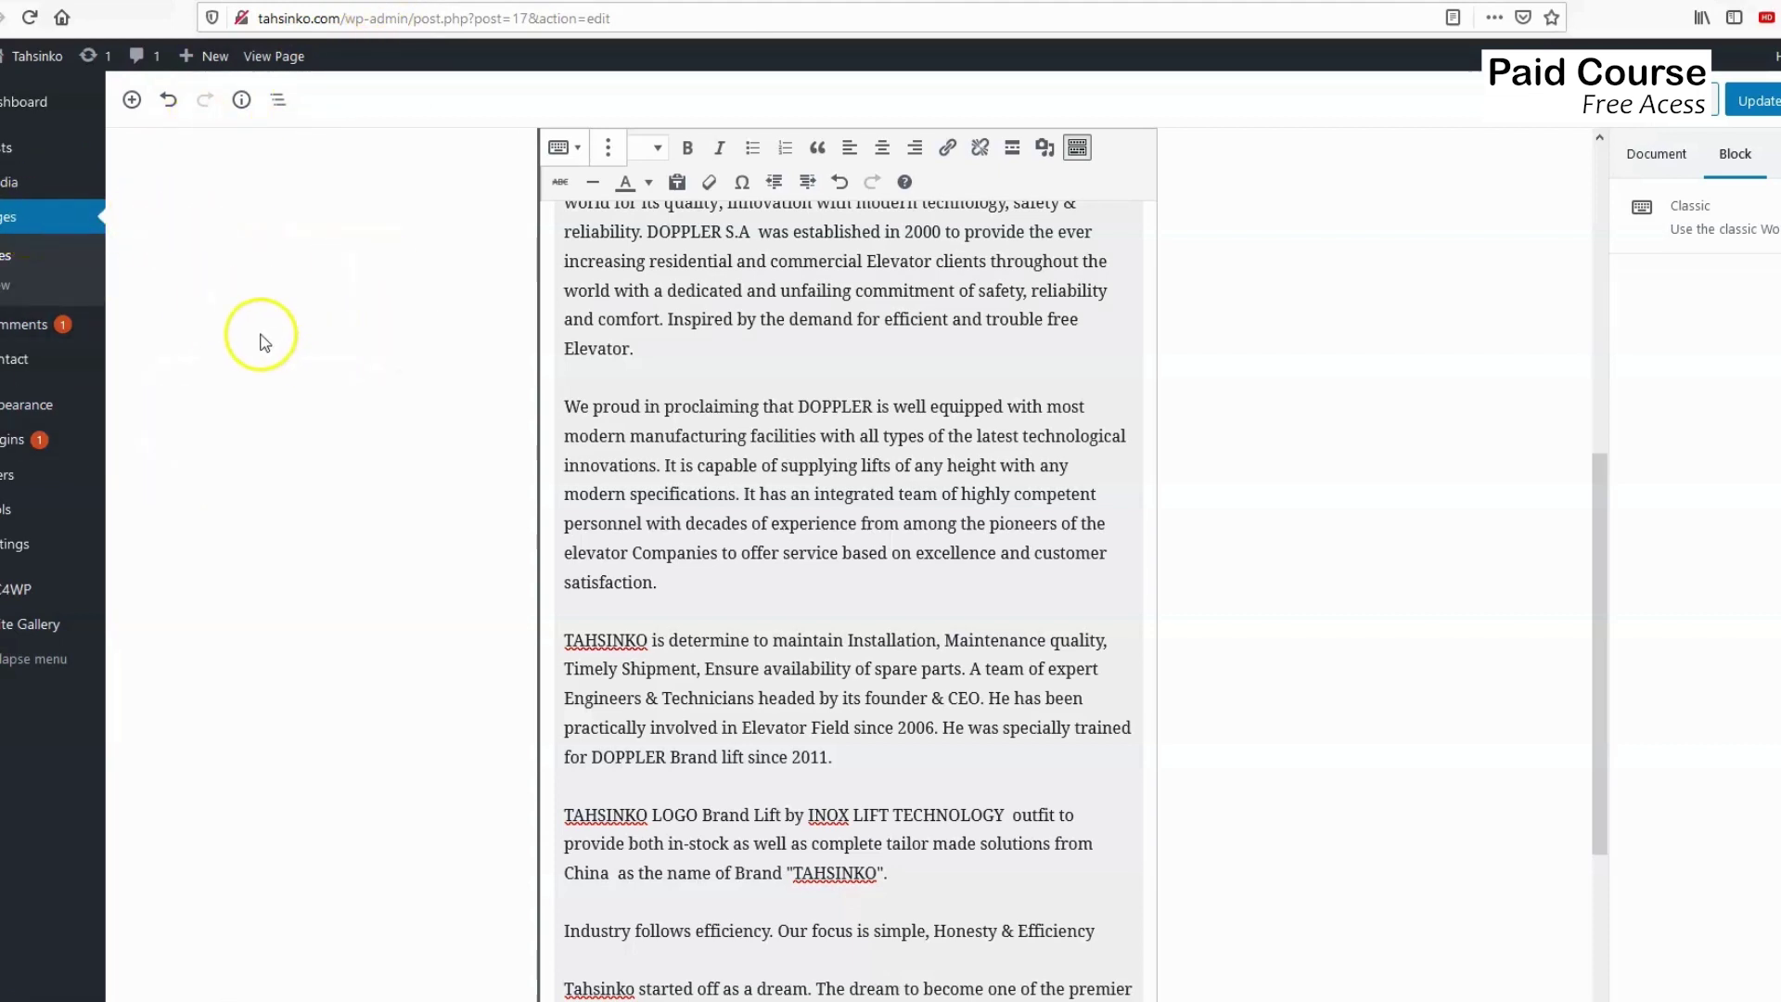
# In Mailchimp, go from the Instructory audience's signup form options to the Embedded forms generator.
pyautogui.hotkey('ctrl', 'Tab')
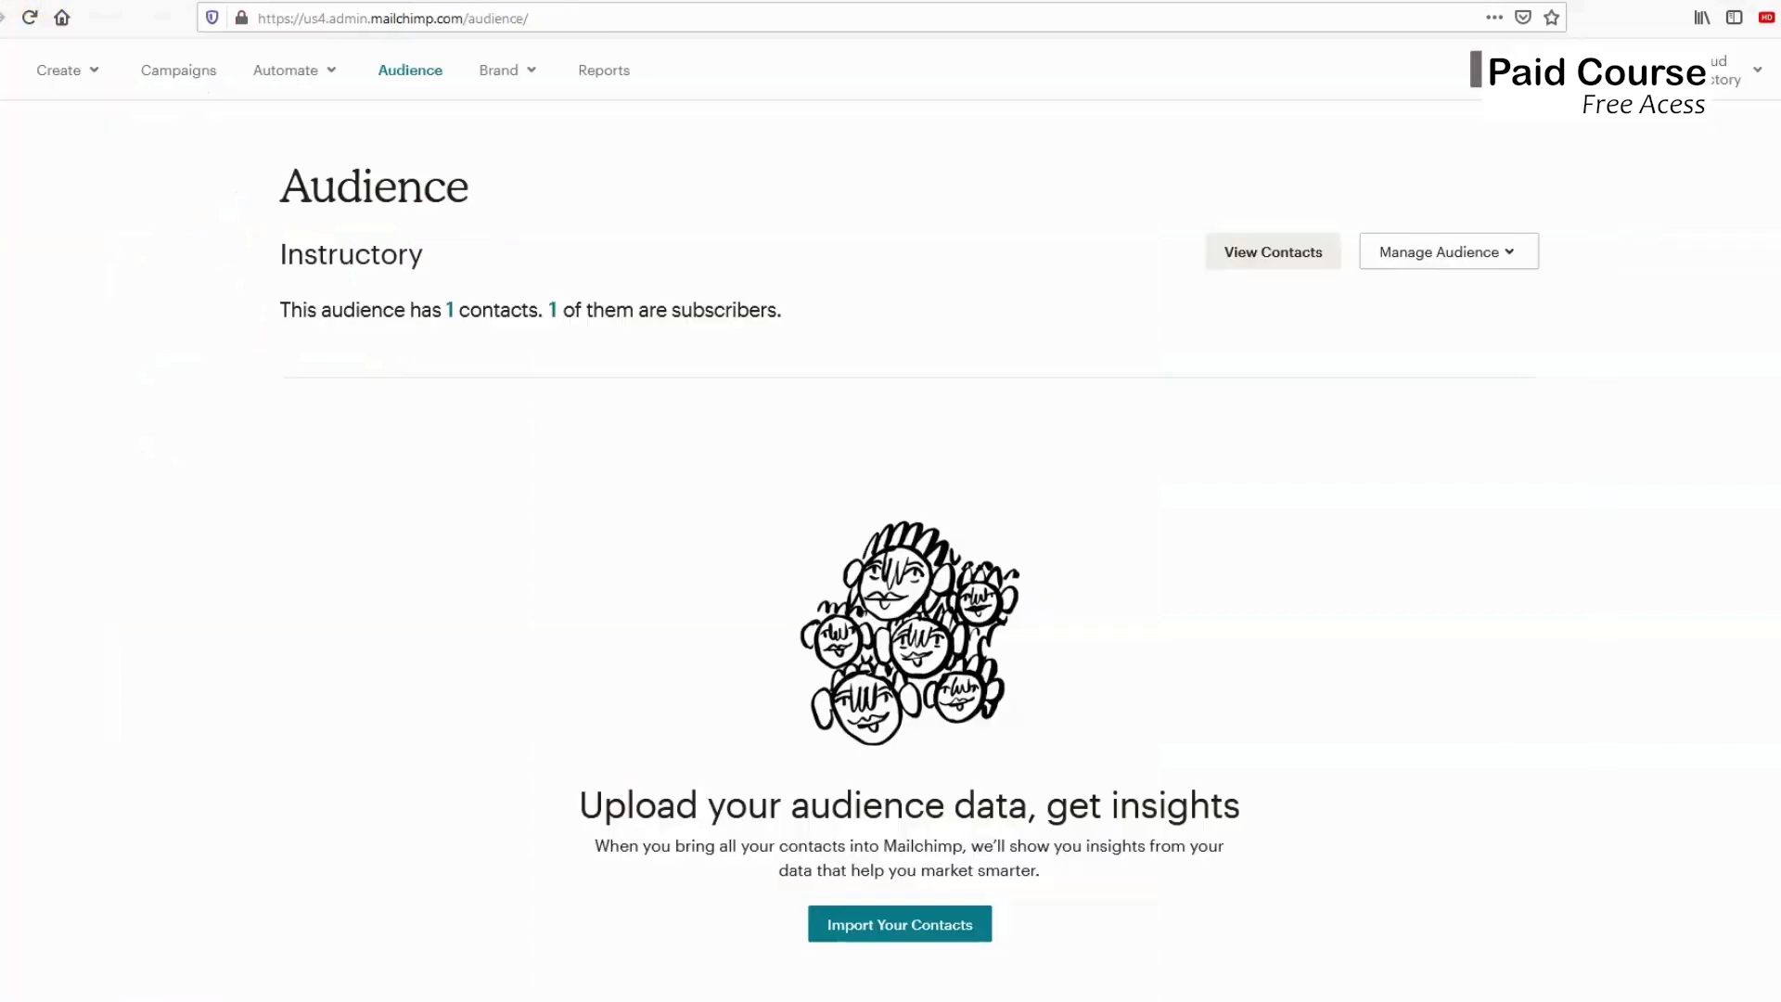
pyautogui.click(1264, 254)
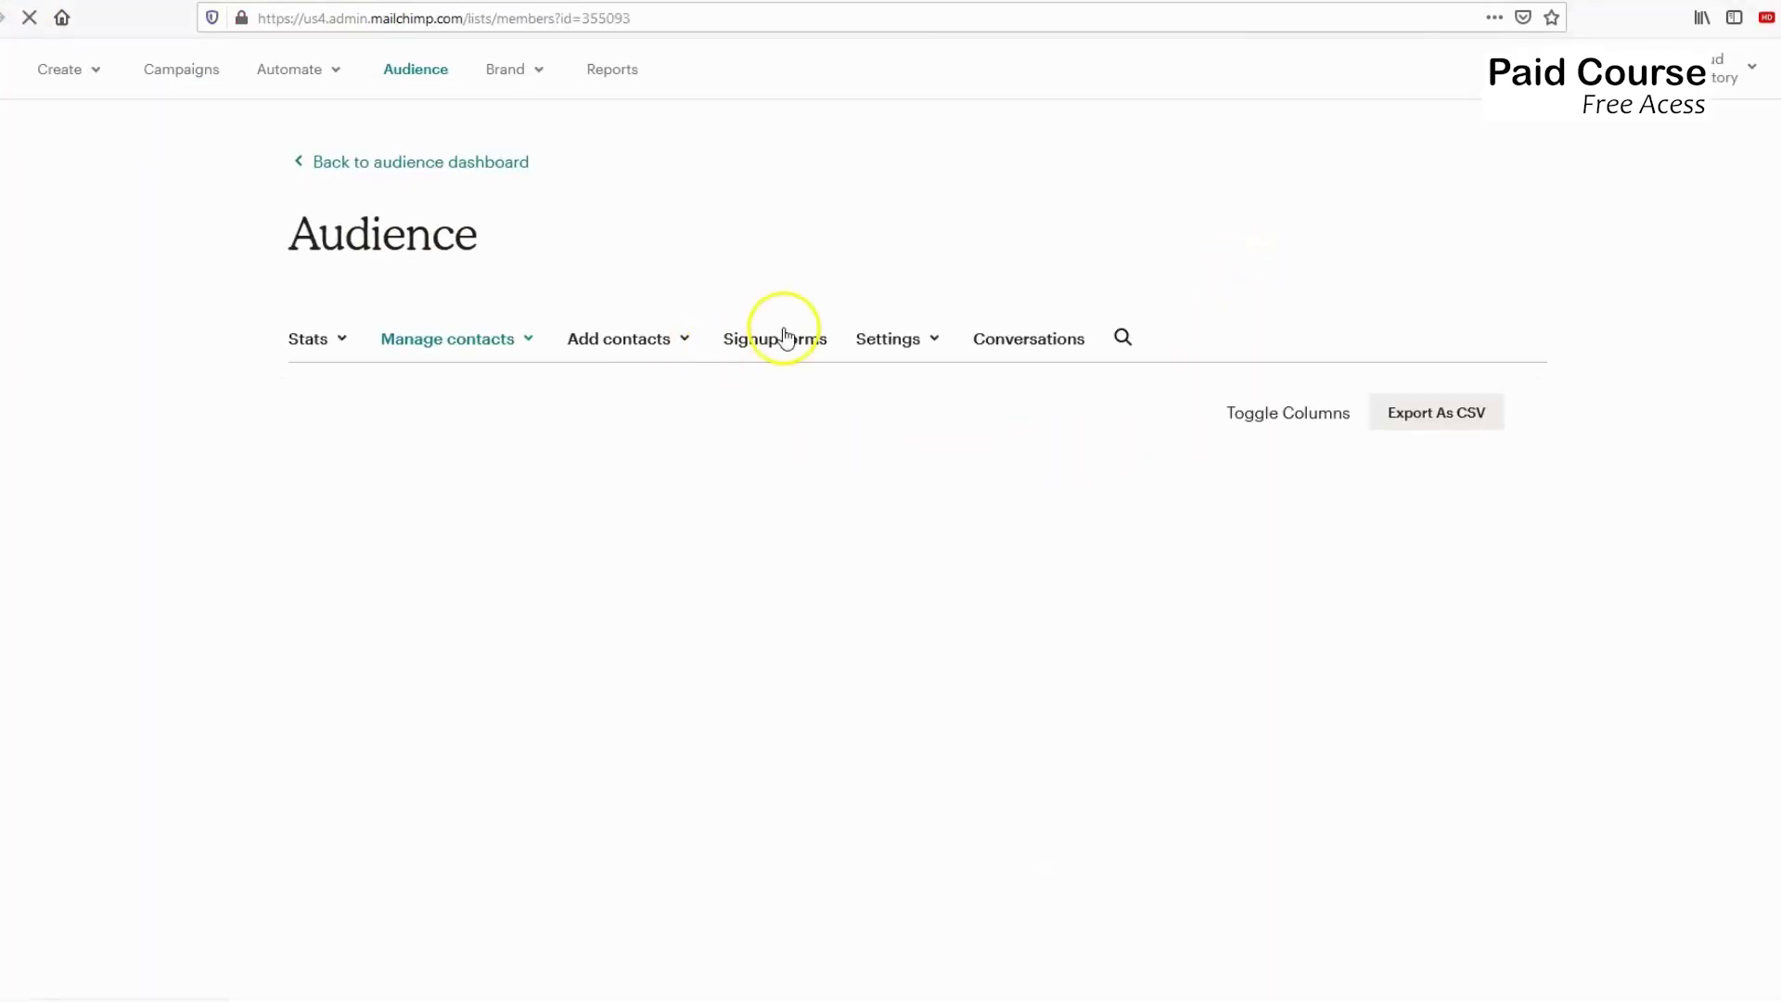
pyautogui.click(767, 343)
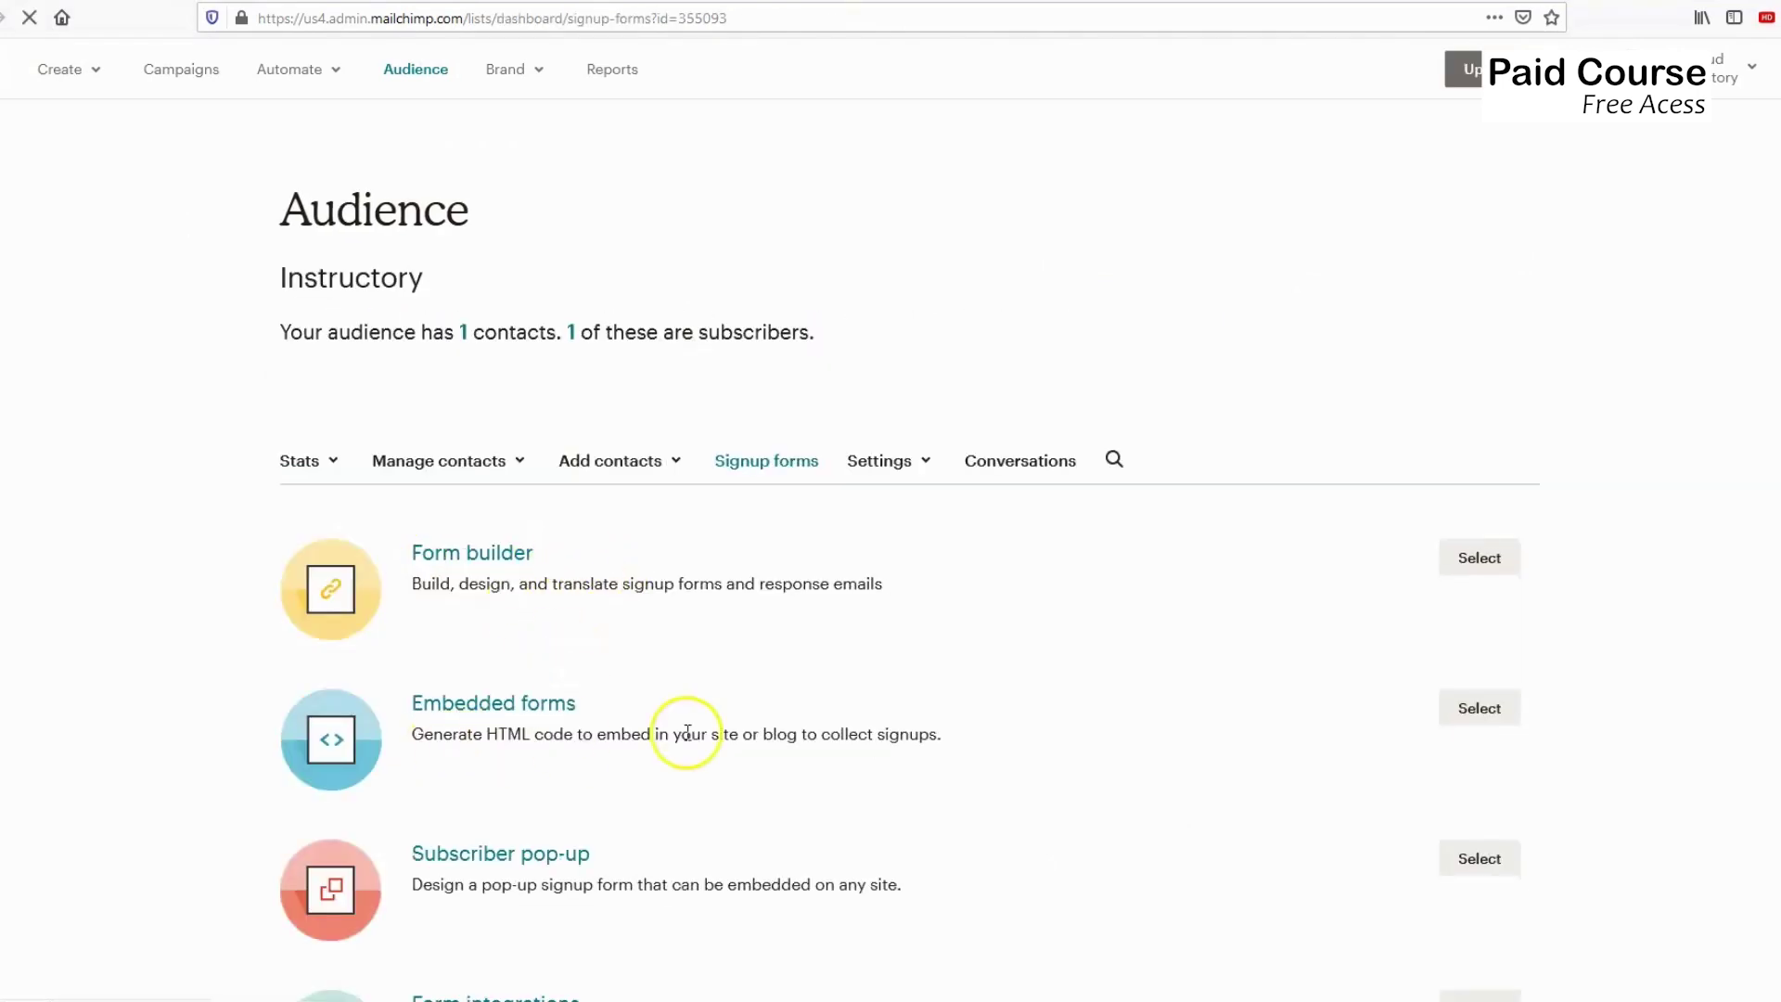
pyautogui.scroll(-2, 720, 704)
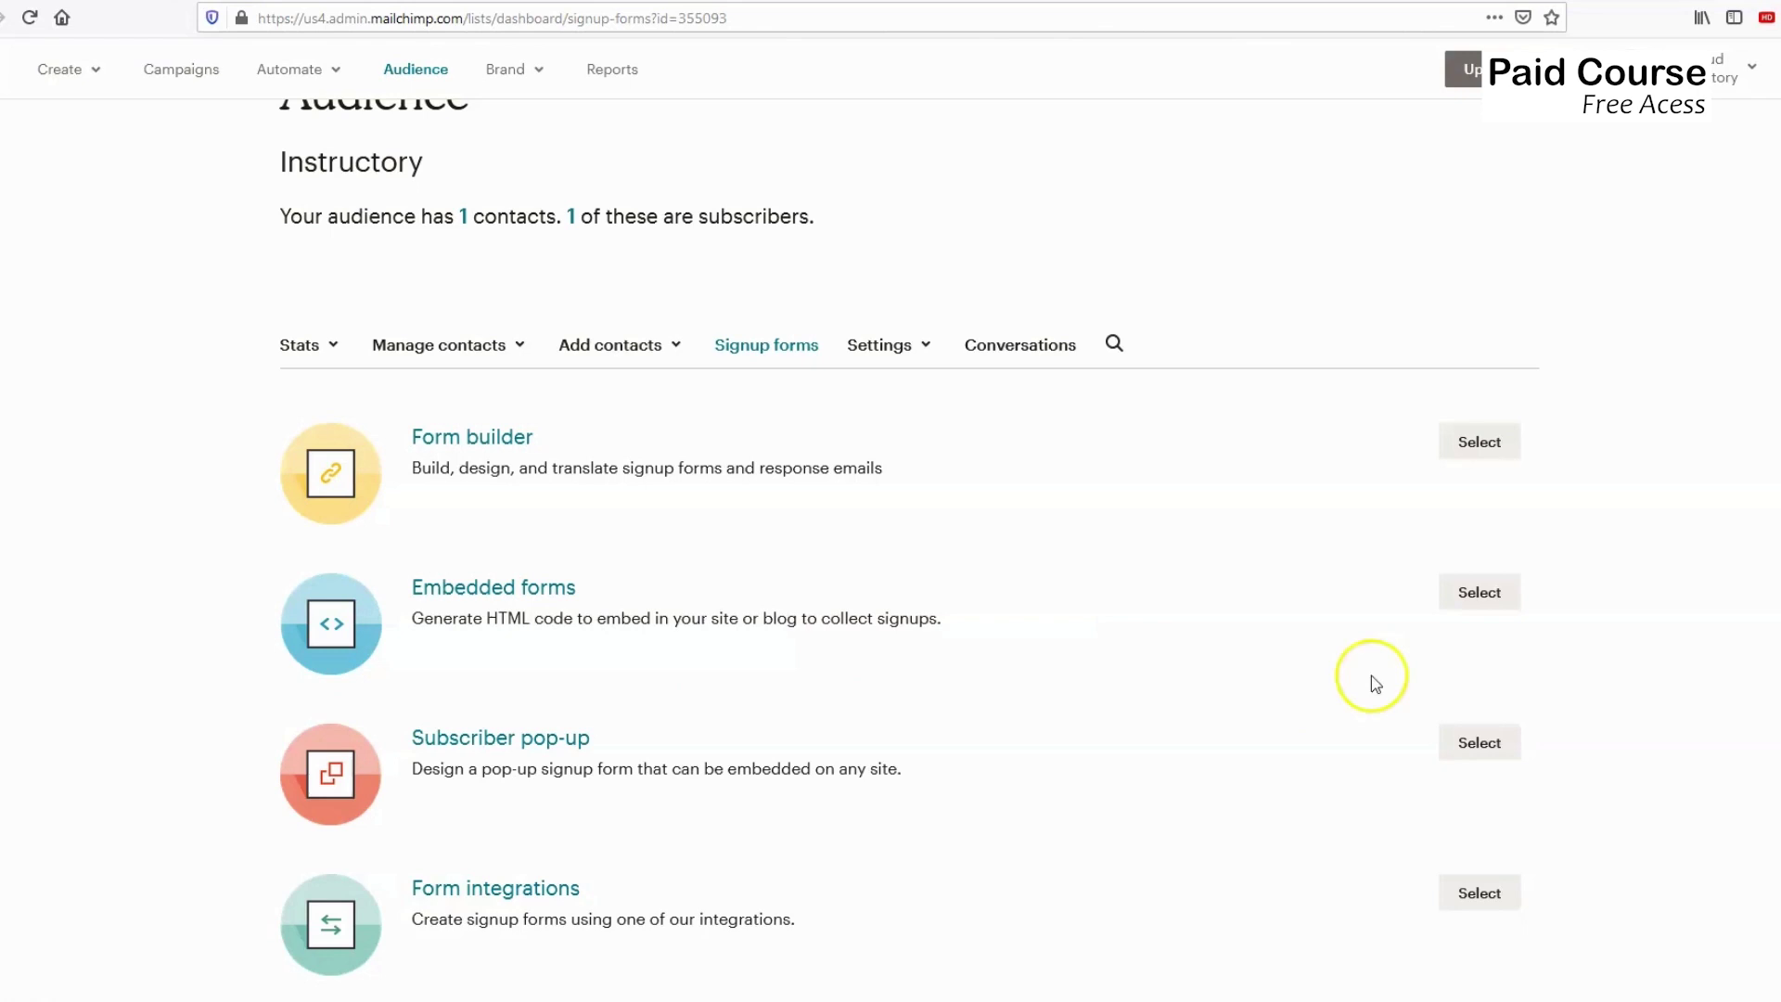
pyautogui.click(1480, 595)
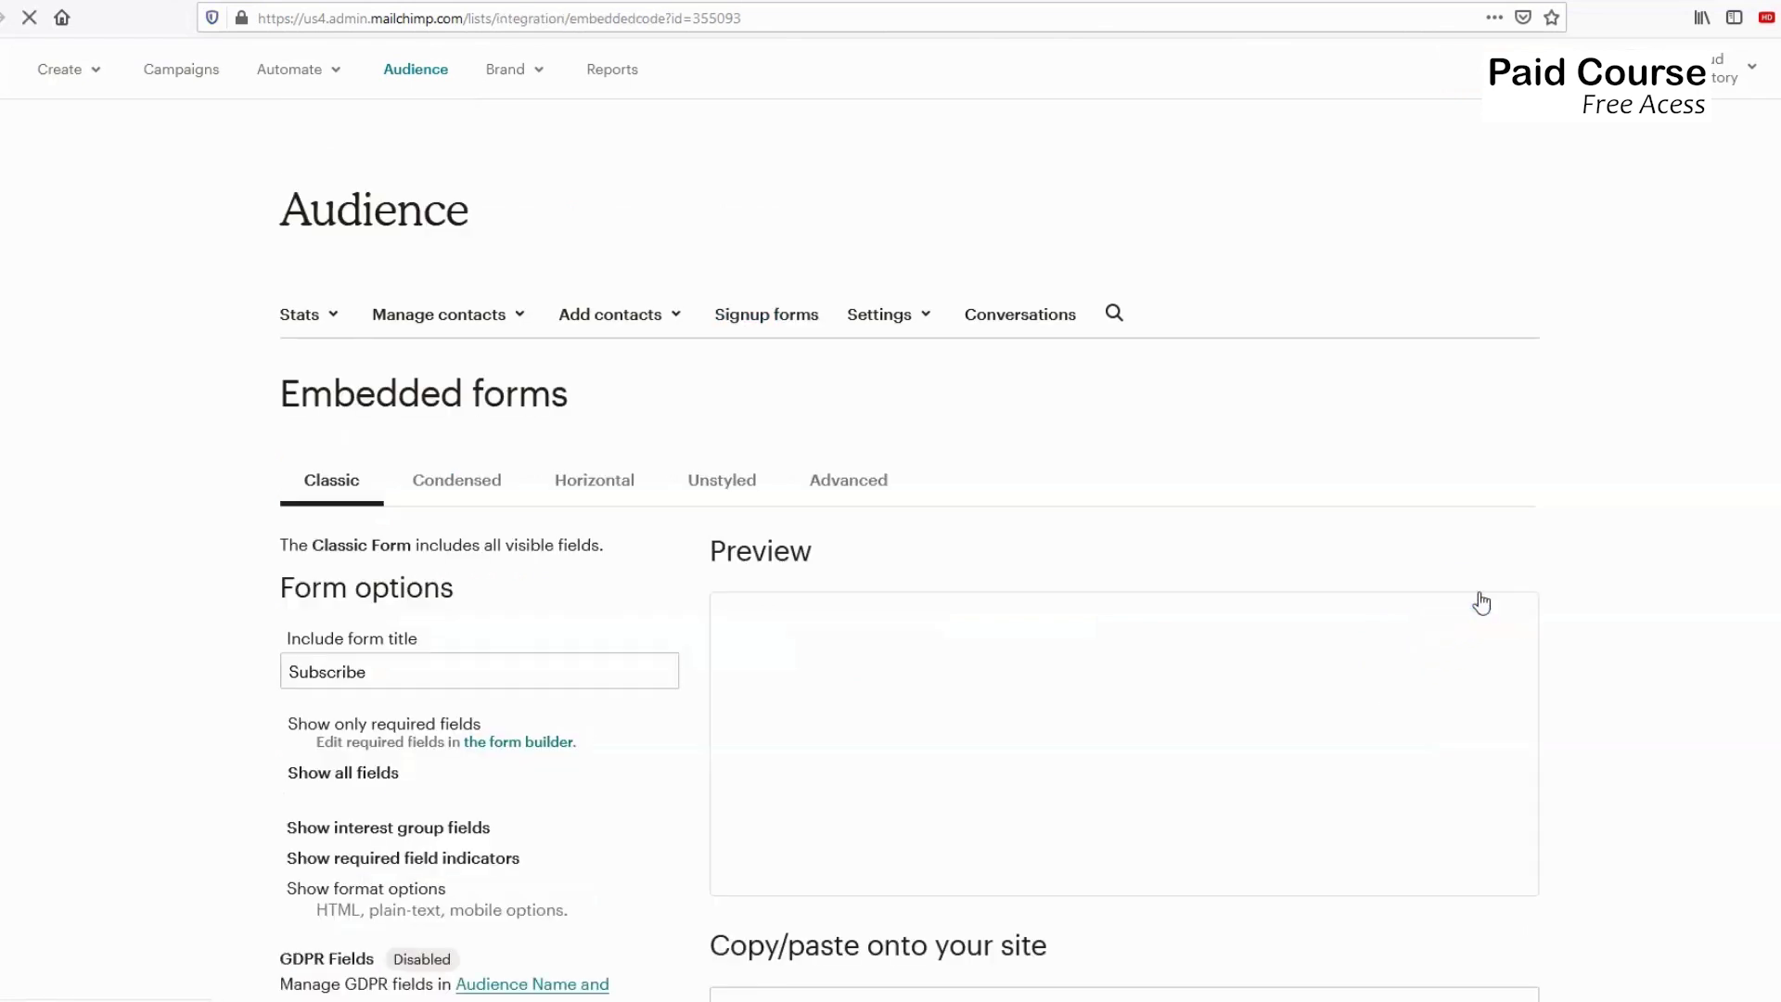
pyautogui.scroll(-2, 382, 660)
pyautogui.scroll(-5, 382, 660)
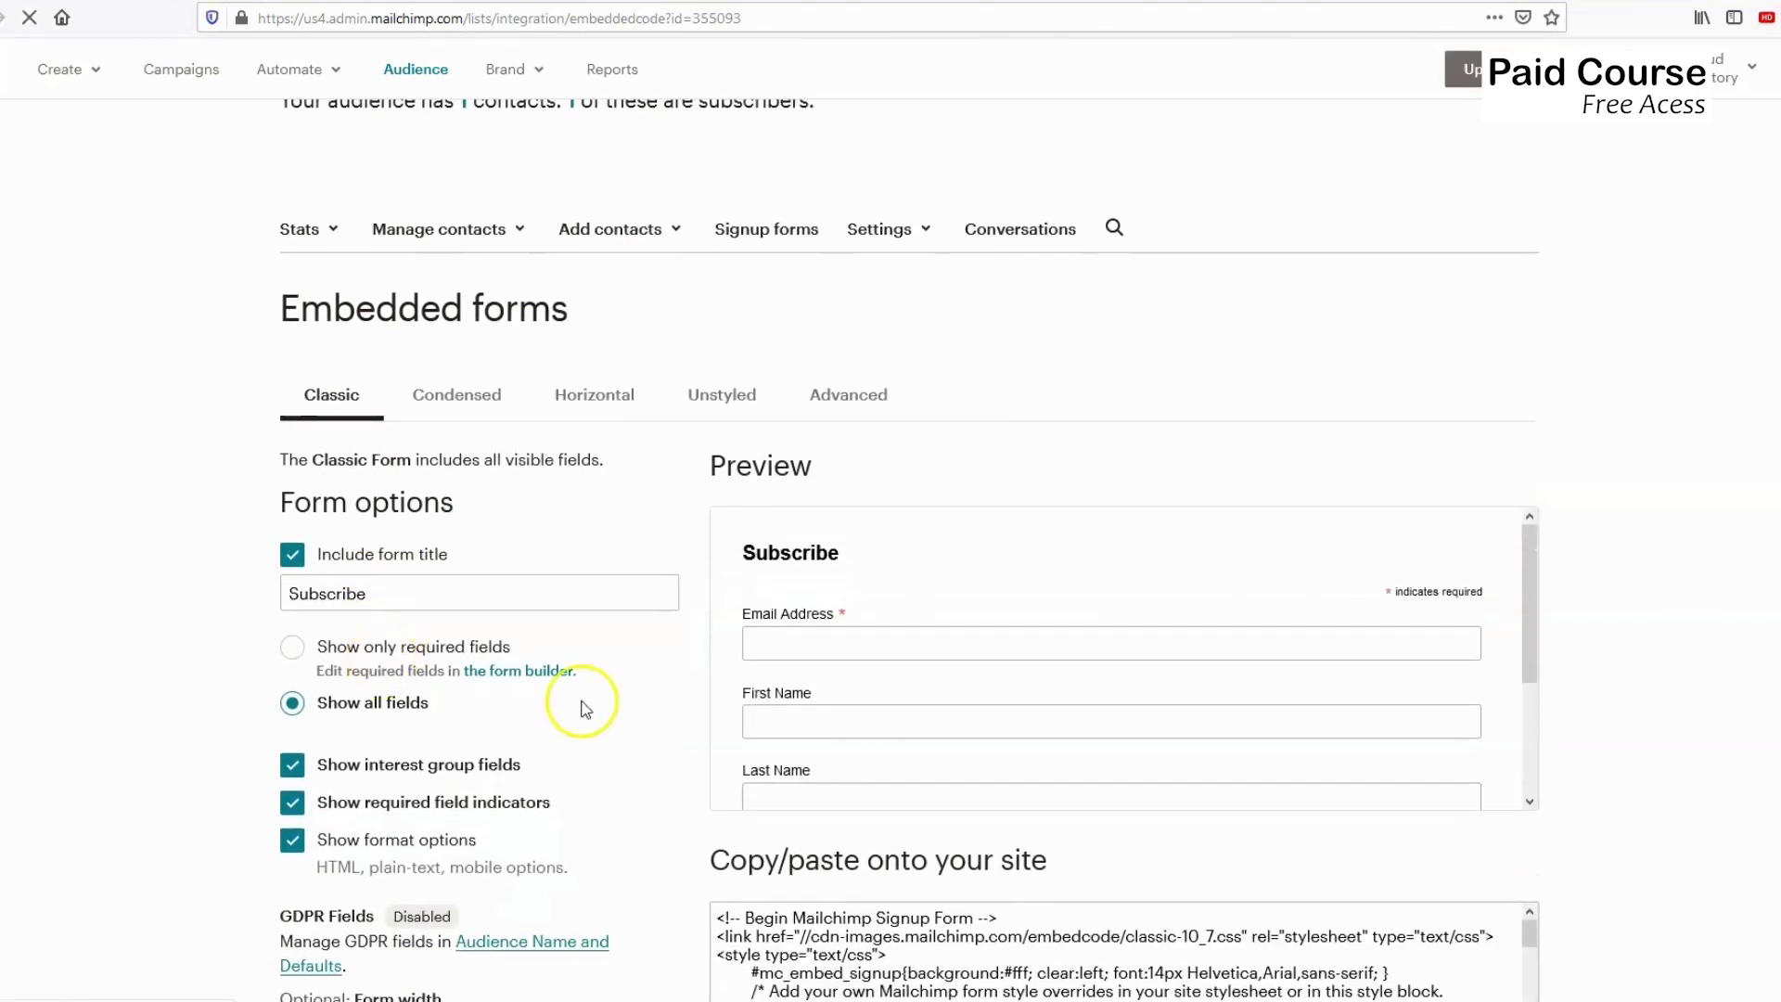
pyautogui.scroll(-1, 594, 644)
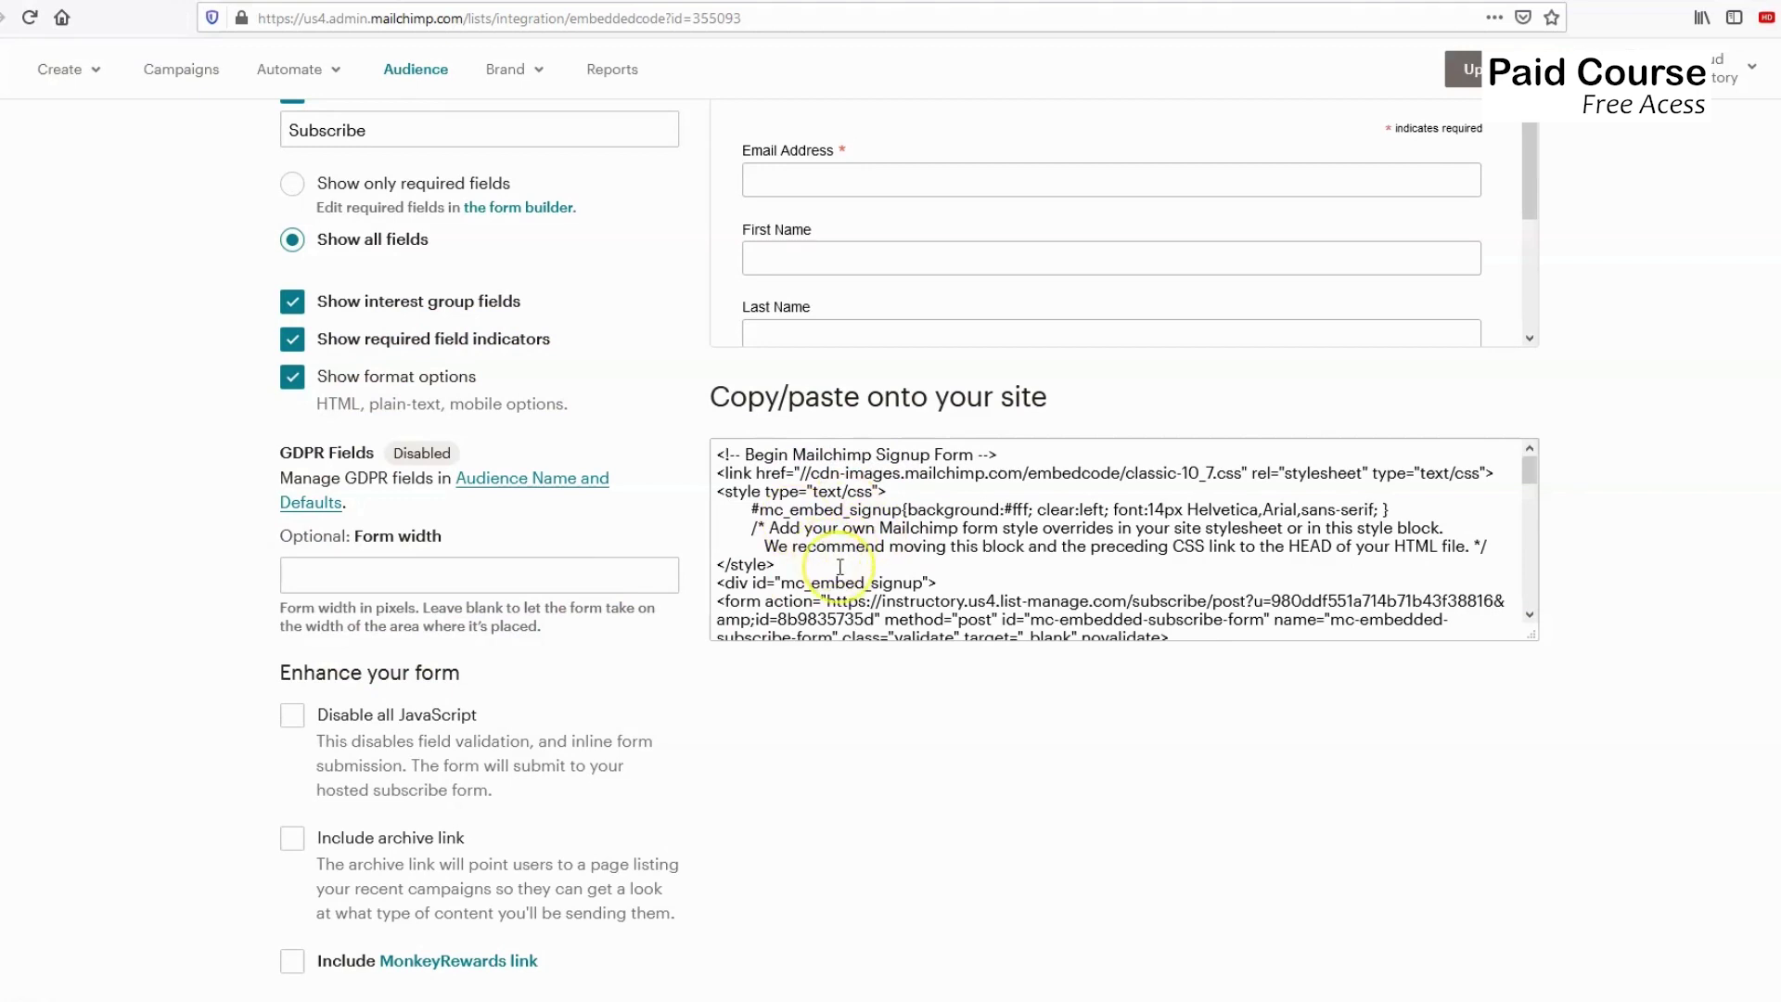
# Tick Disable all JavaScript, copy the entire embed code, and return to the WordPress editor.
pyautogui.click(292, 720)
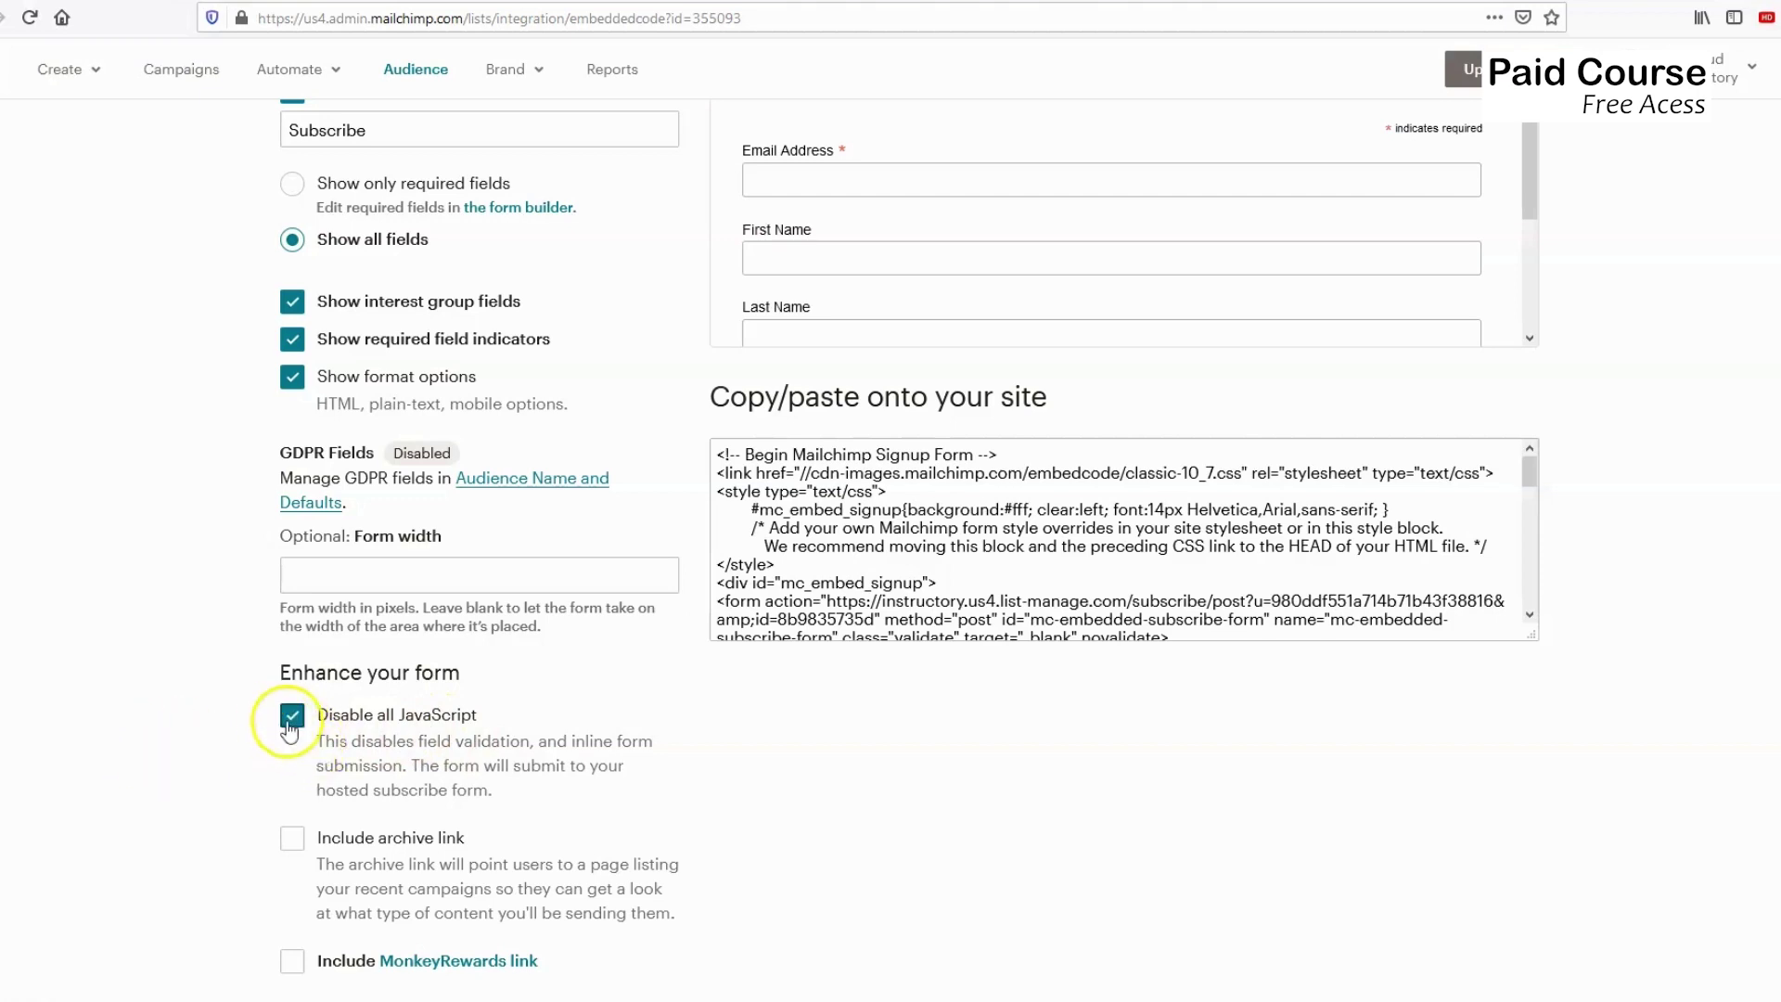
pyautogui.click(955, 566)
pyautogui.hotkey('ctrl', 'a')
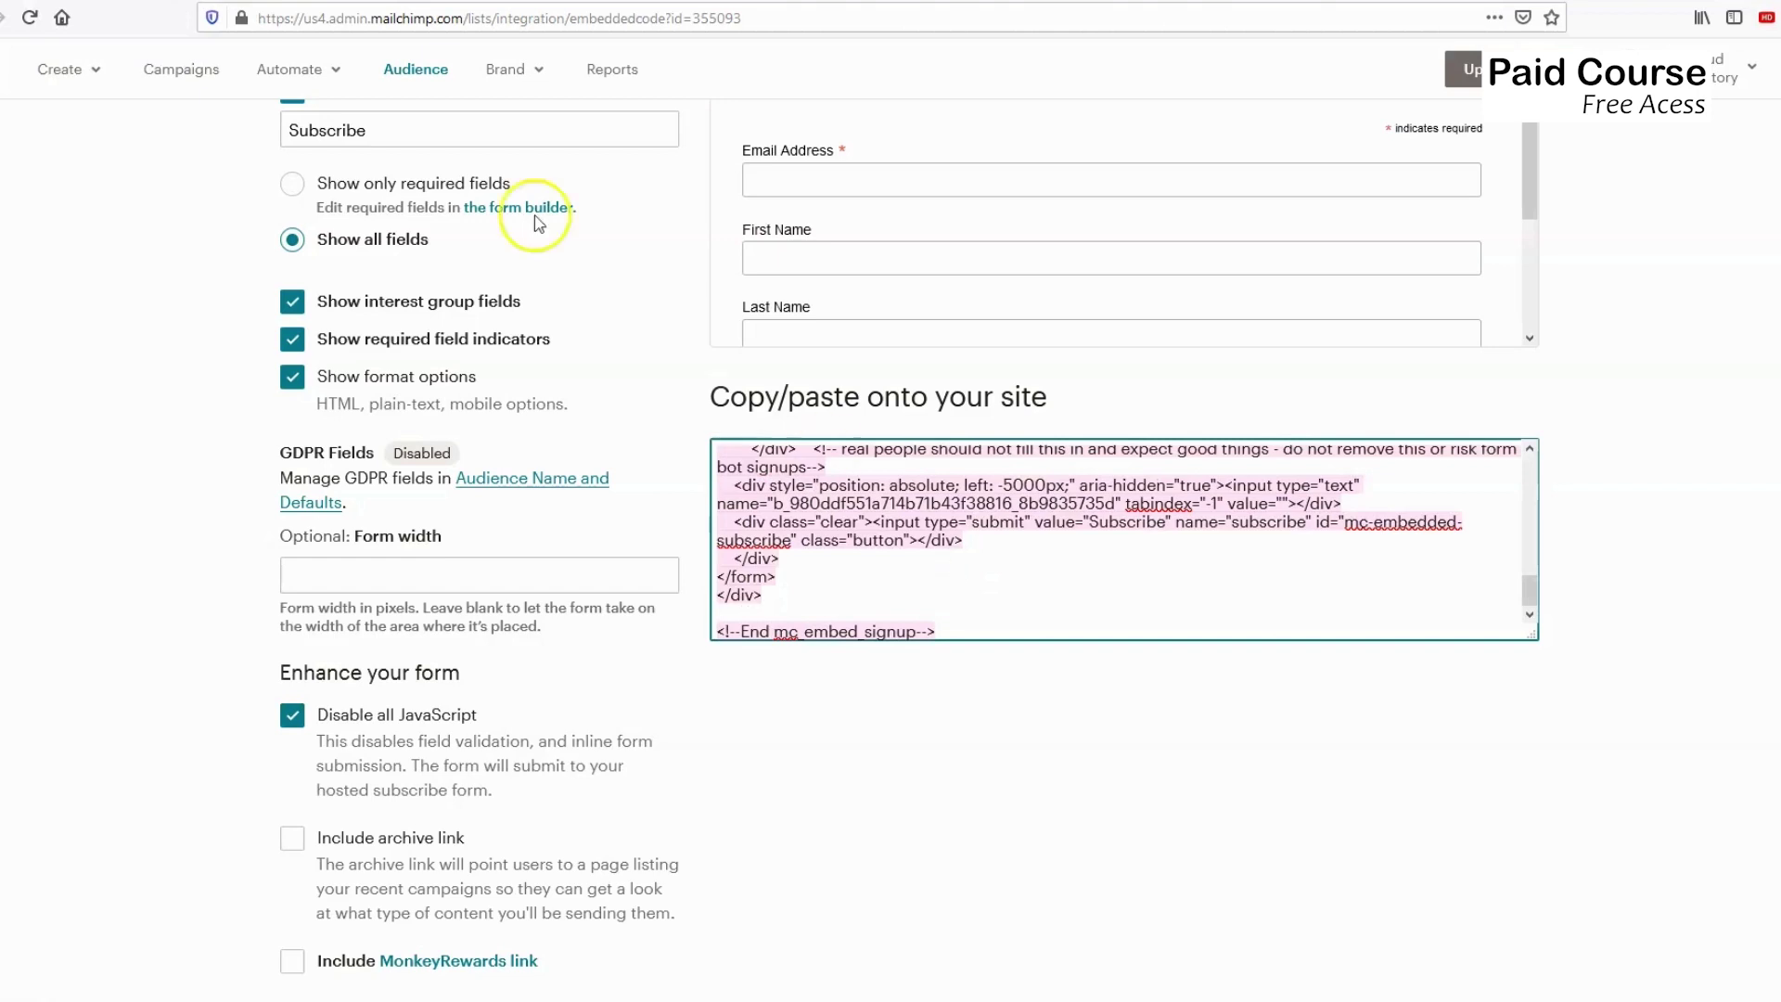
pyautogui.hotkey('ctrl', 'Tab')
pyautogui.scroll(-2, 739, 475)
pyautogui.scroll(-2, 739, 474)
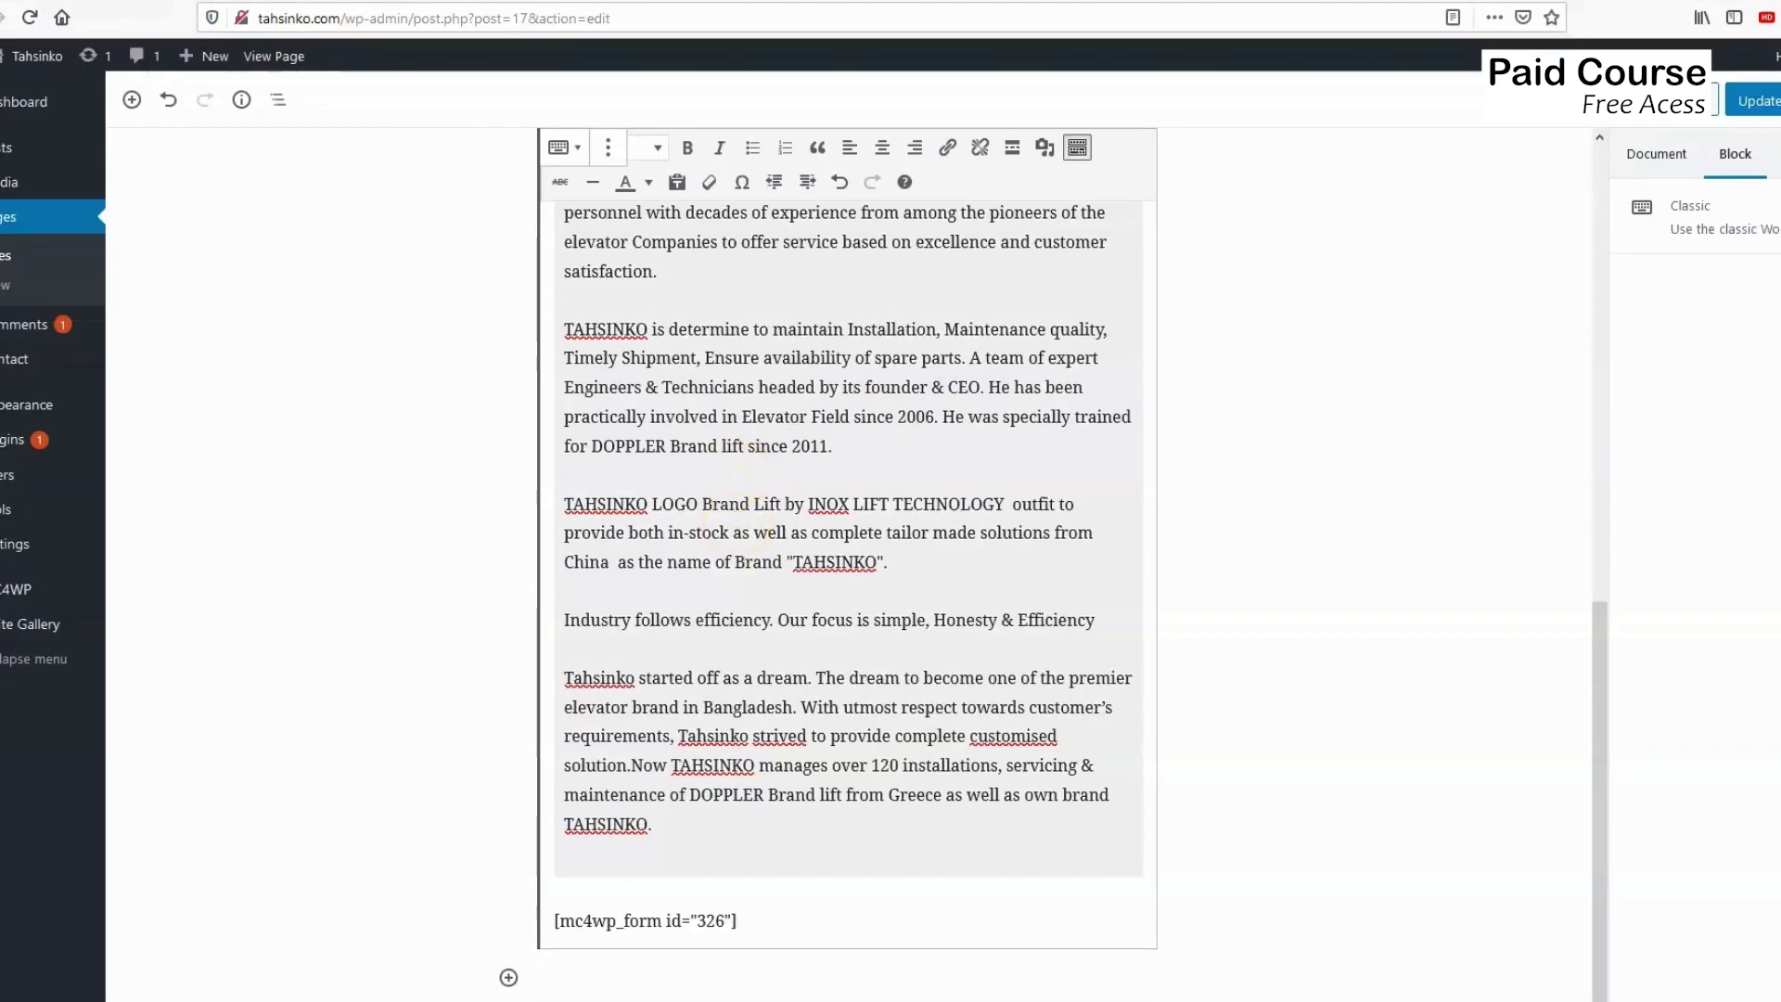
# Select and delete the [mc4wp_form id="326"] shortcode, then bring up the text block's More options menu.
pyautogui.click(774, 861)
pyautogui.moveTo(774, 861); pyautogui.dragTo(563, 855)
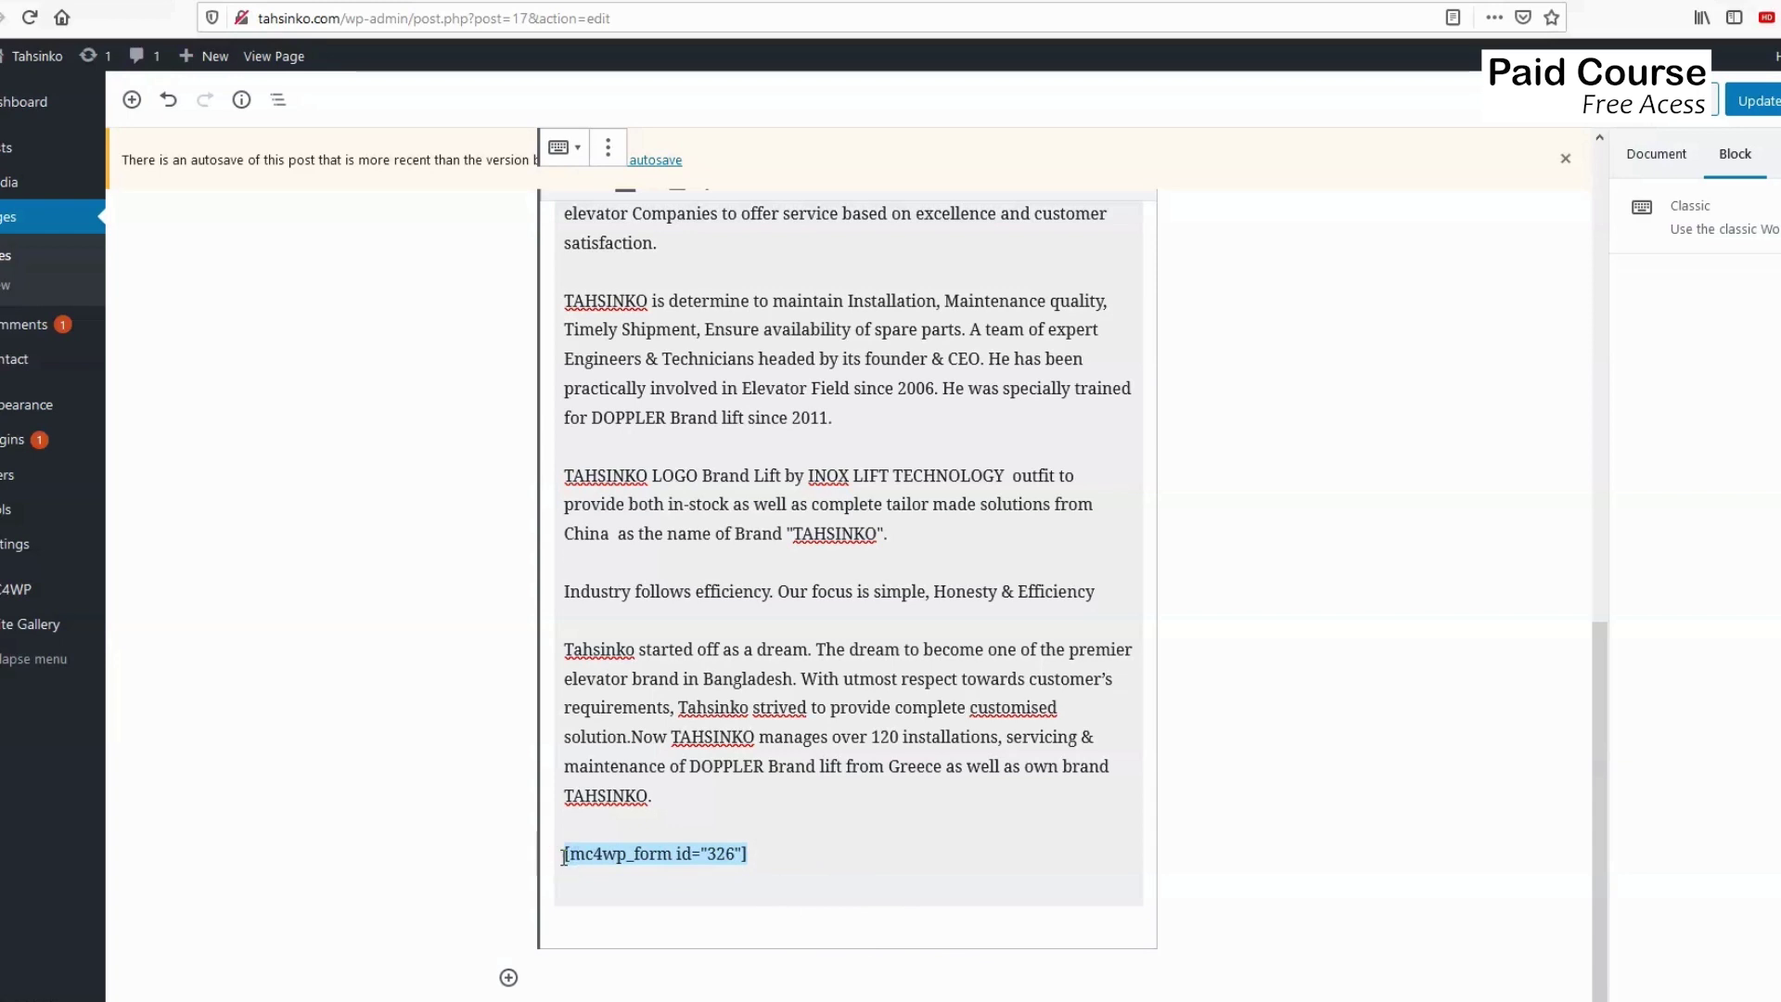
pyautogui.scroll(3, 758, 691)
pyautogui.scroll(-3, 756, 686)
pyautogui.moveTo(749, 862)
pyautogui.mouseDown()
pyautogui.moveTo(566, 854)
pyautogui.moveTo(764, 857)
pyautogui.mouseUp()
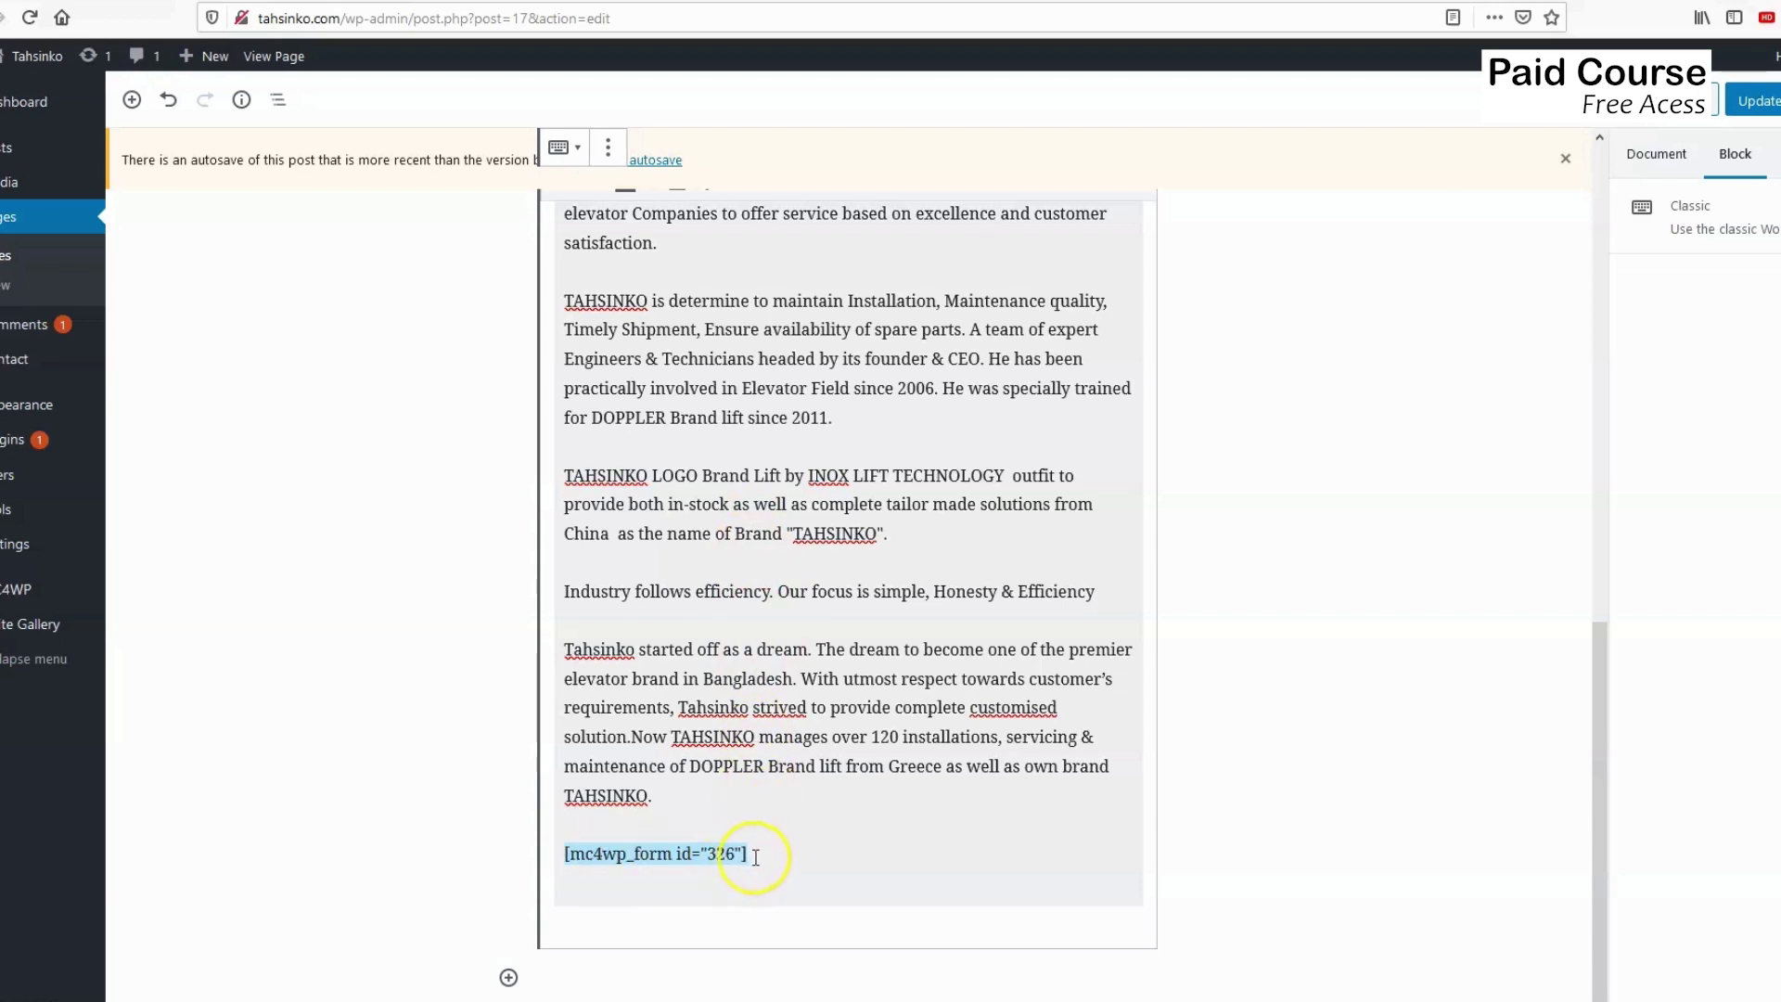
pyautogui.press('BackSpace')
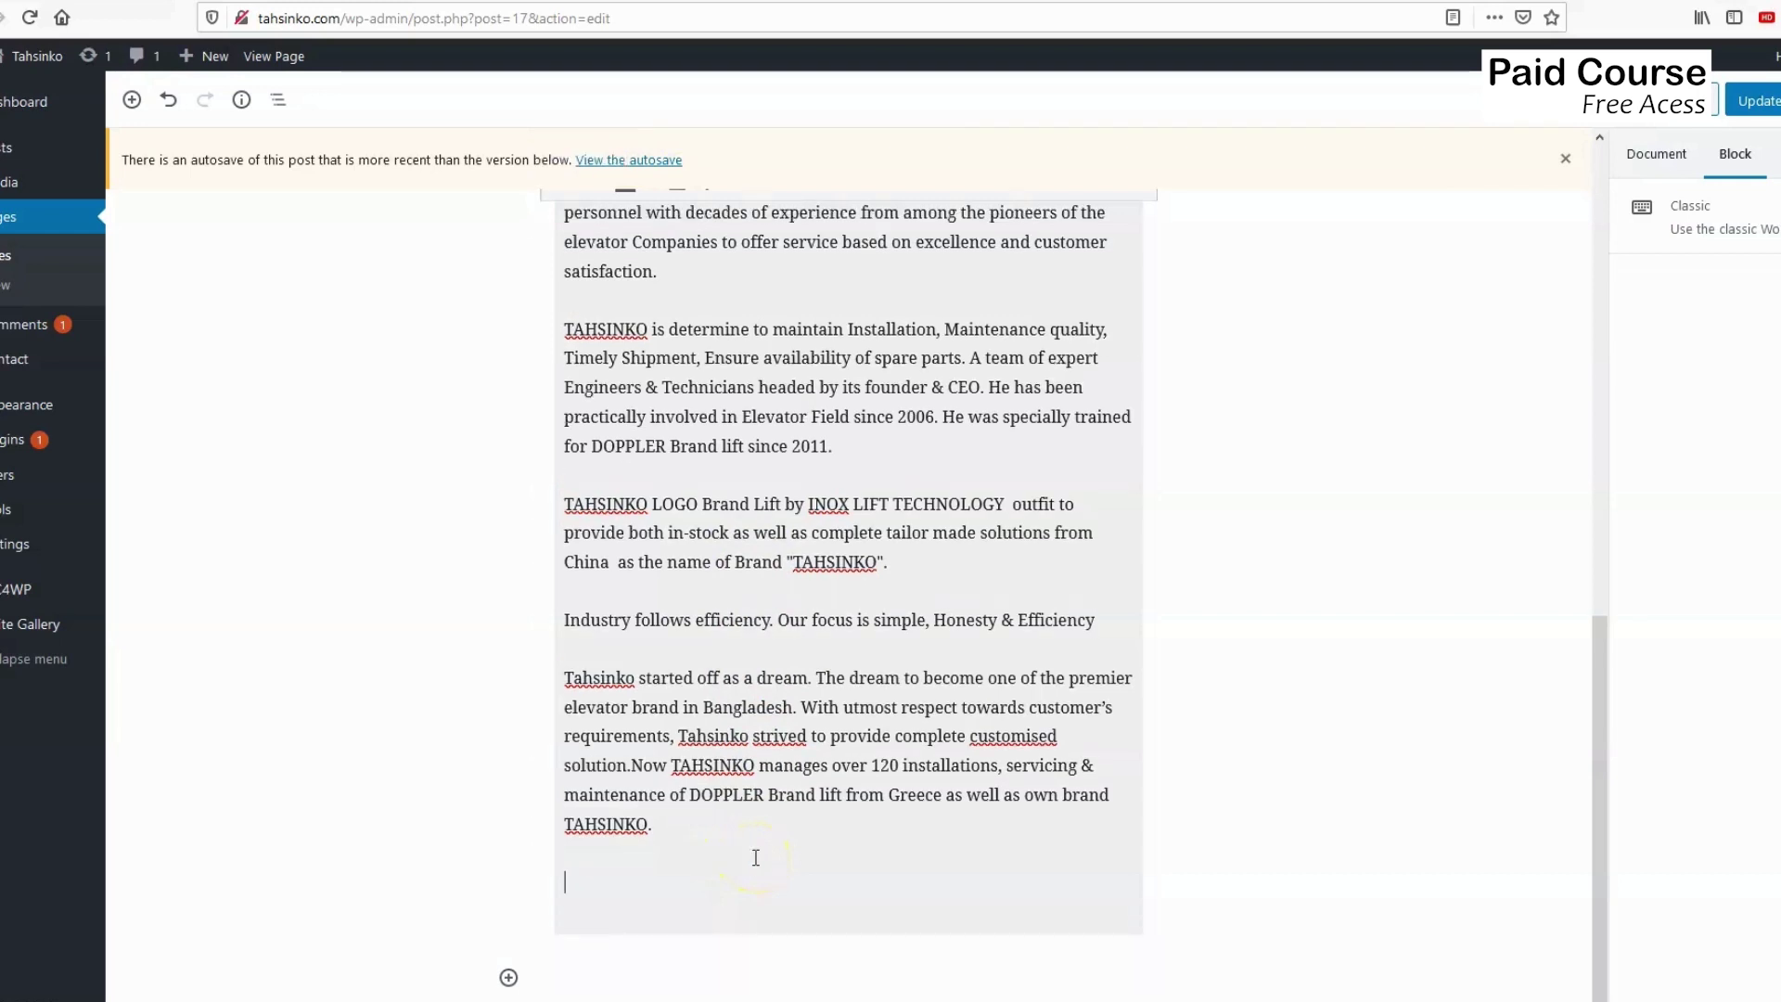
pyautogui.scroll(10, 756, 835)
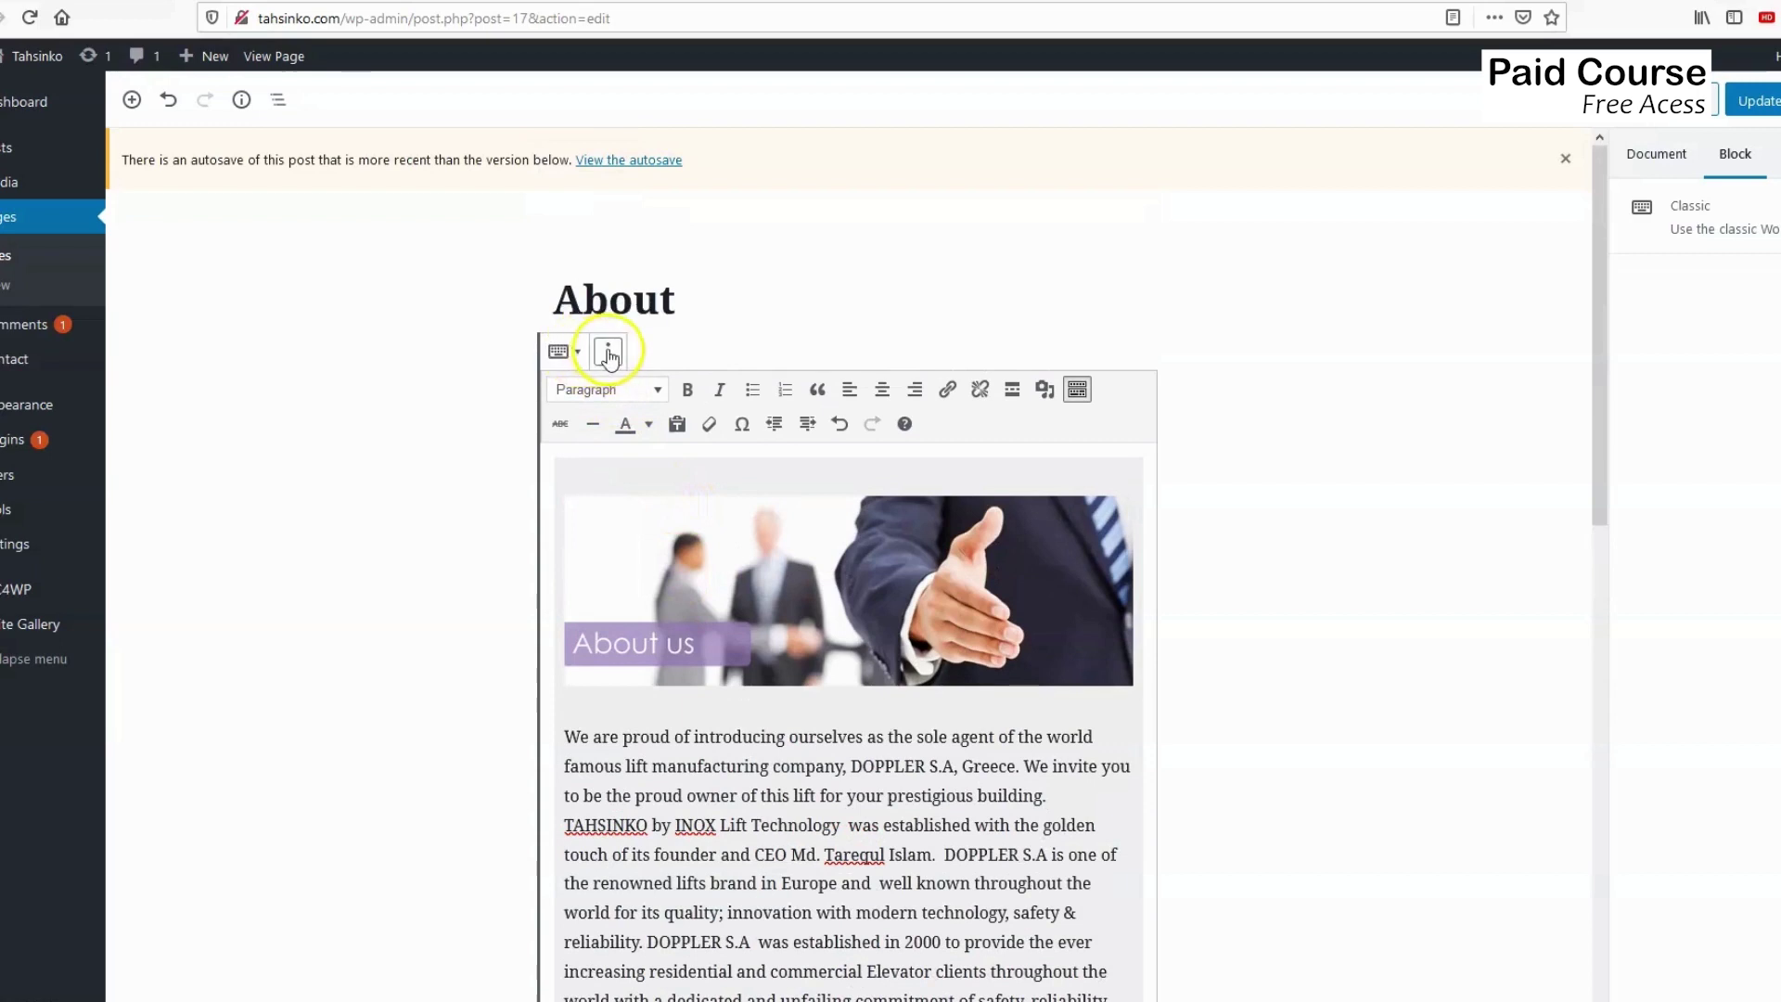
pyautogui.click(608, 353)
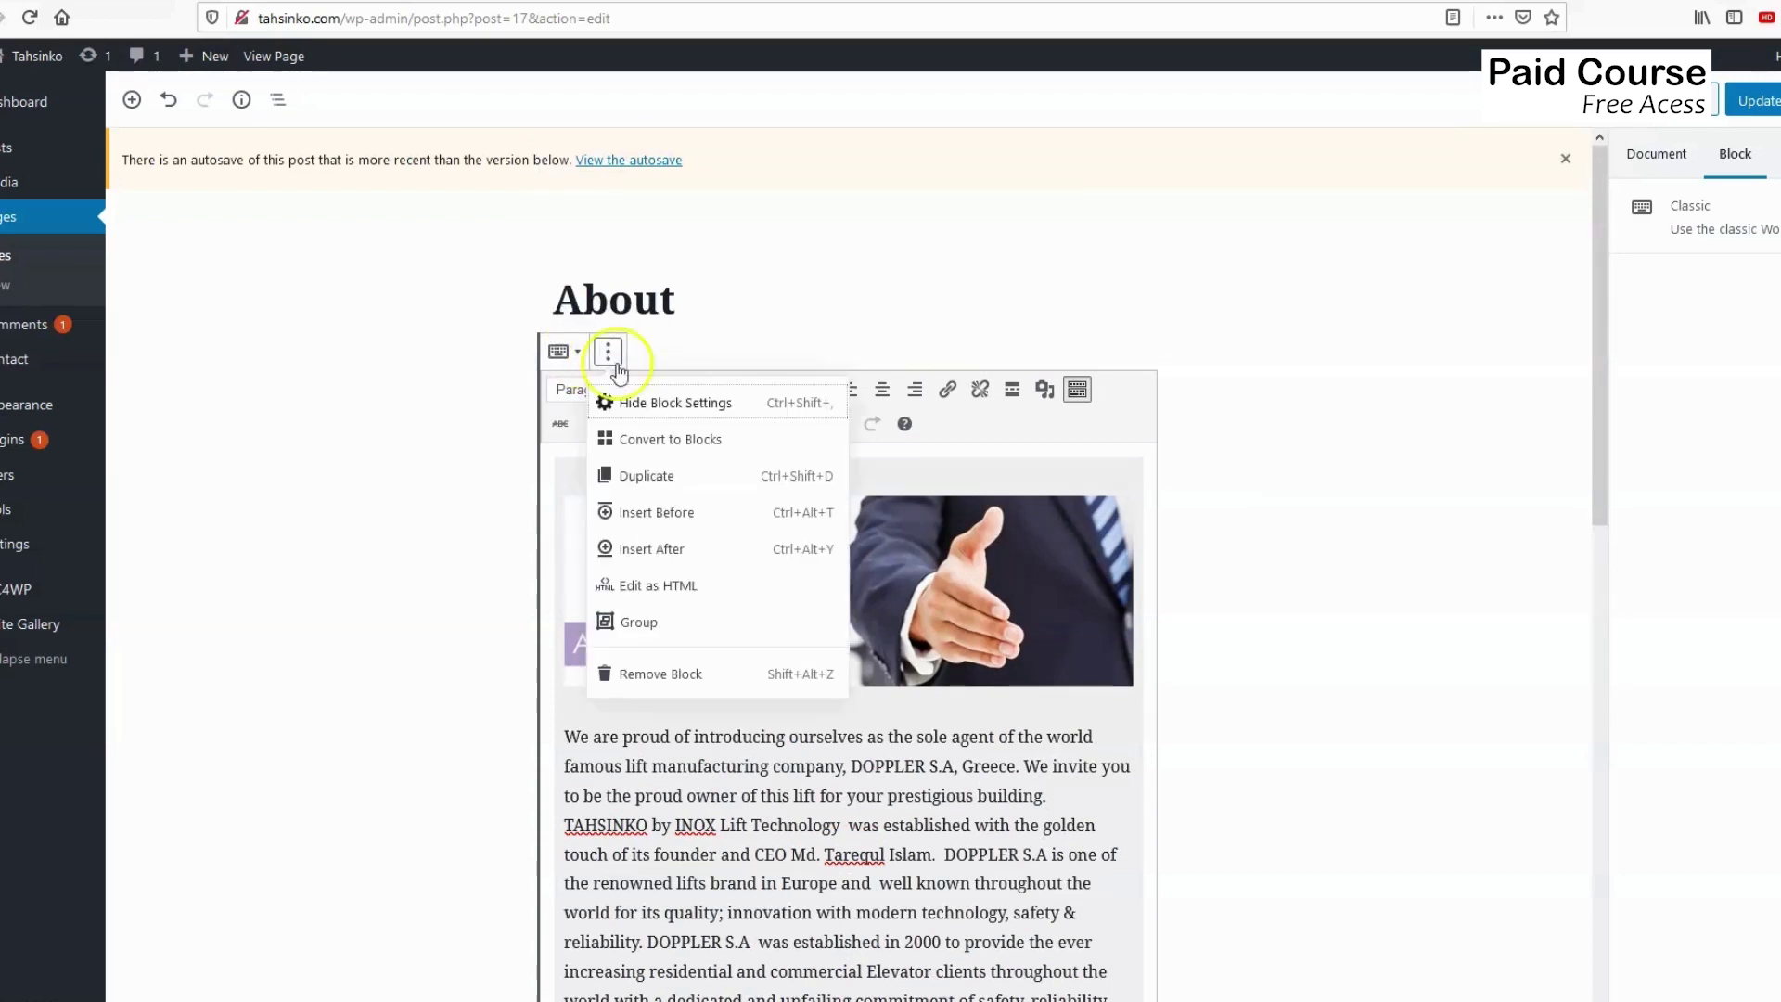
# Edit the block as HTML, paste the Mailchimp form code on a new last line, and Update.
pyautogui.click(654, 592)
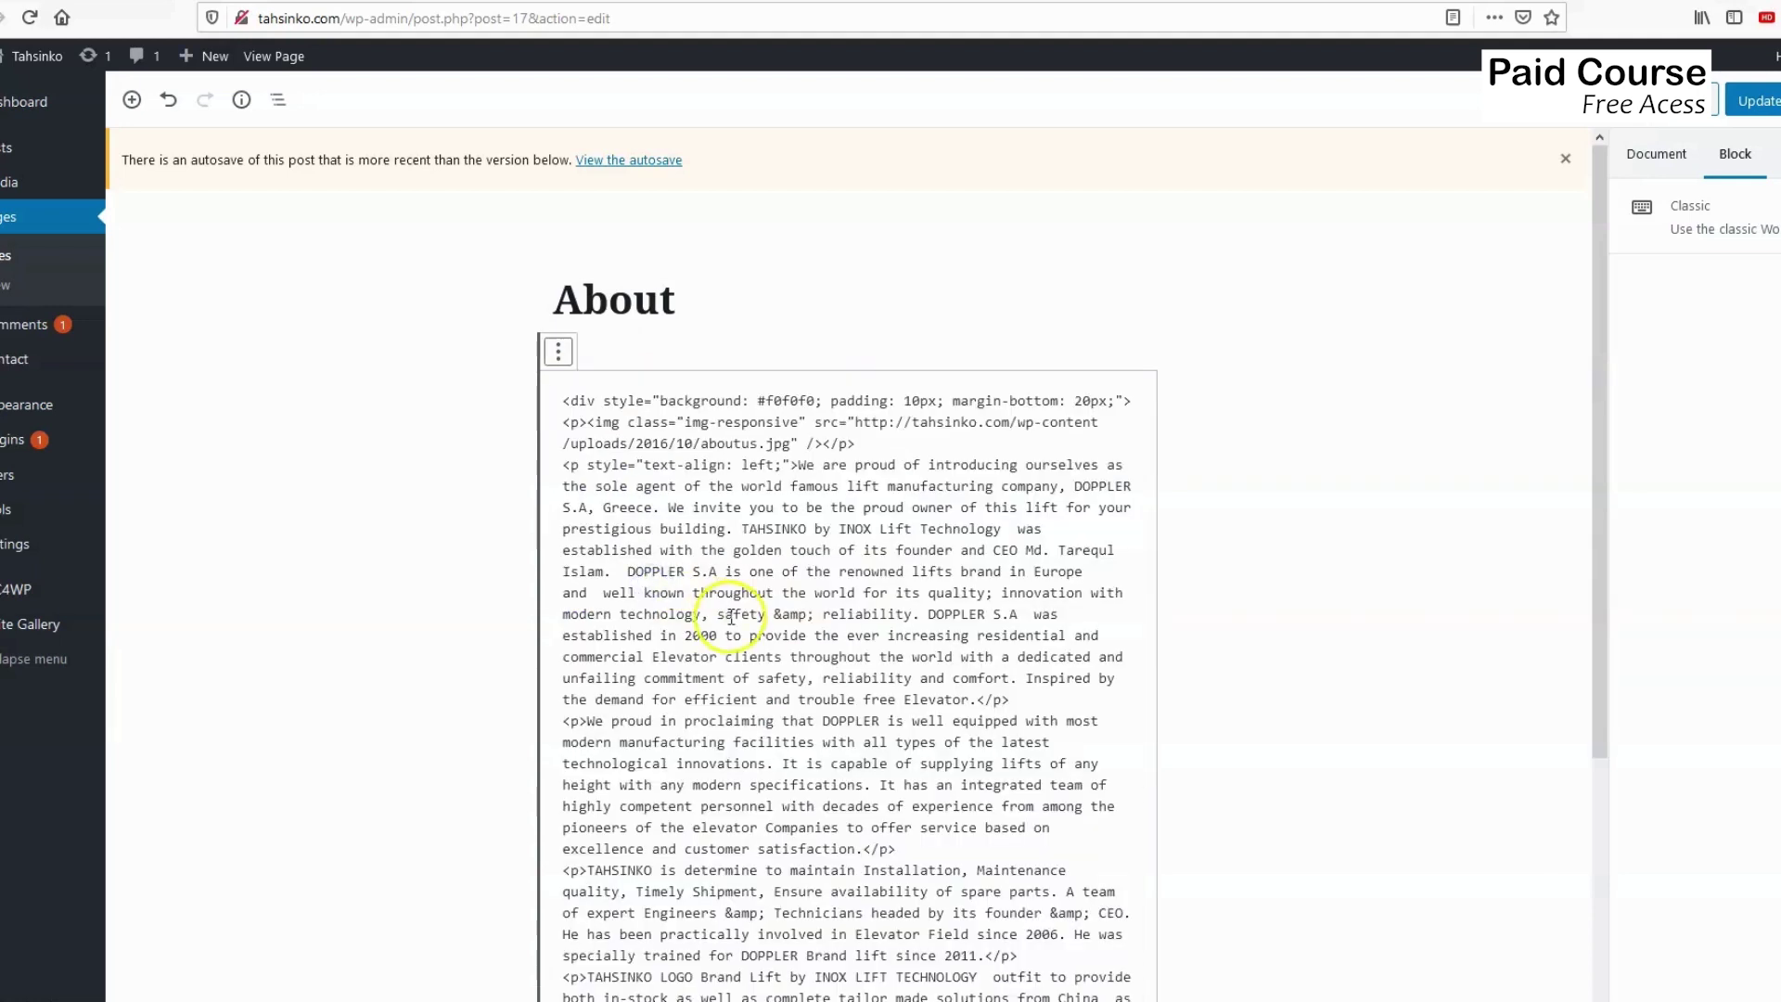
pyautogui.scroll(-3, 730, 612)
pyautogui.scroll(-2, 730, 612)
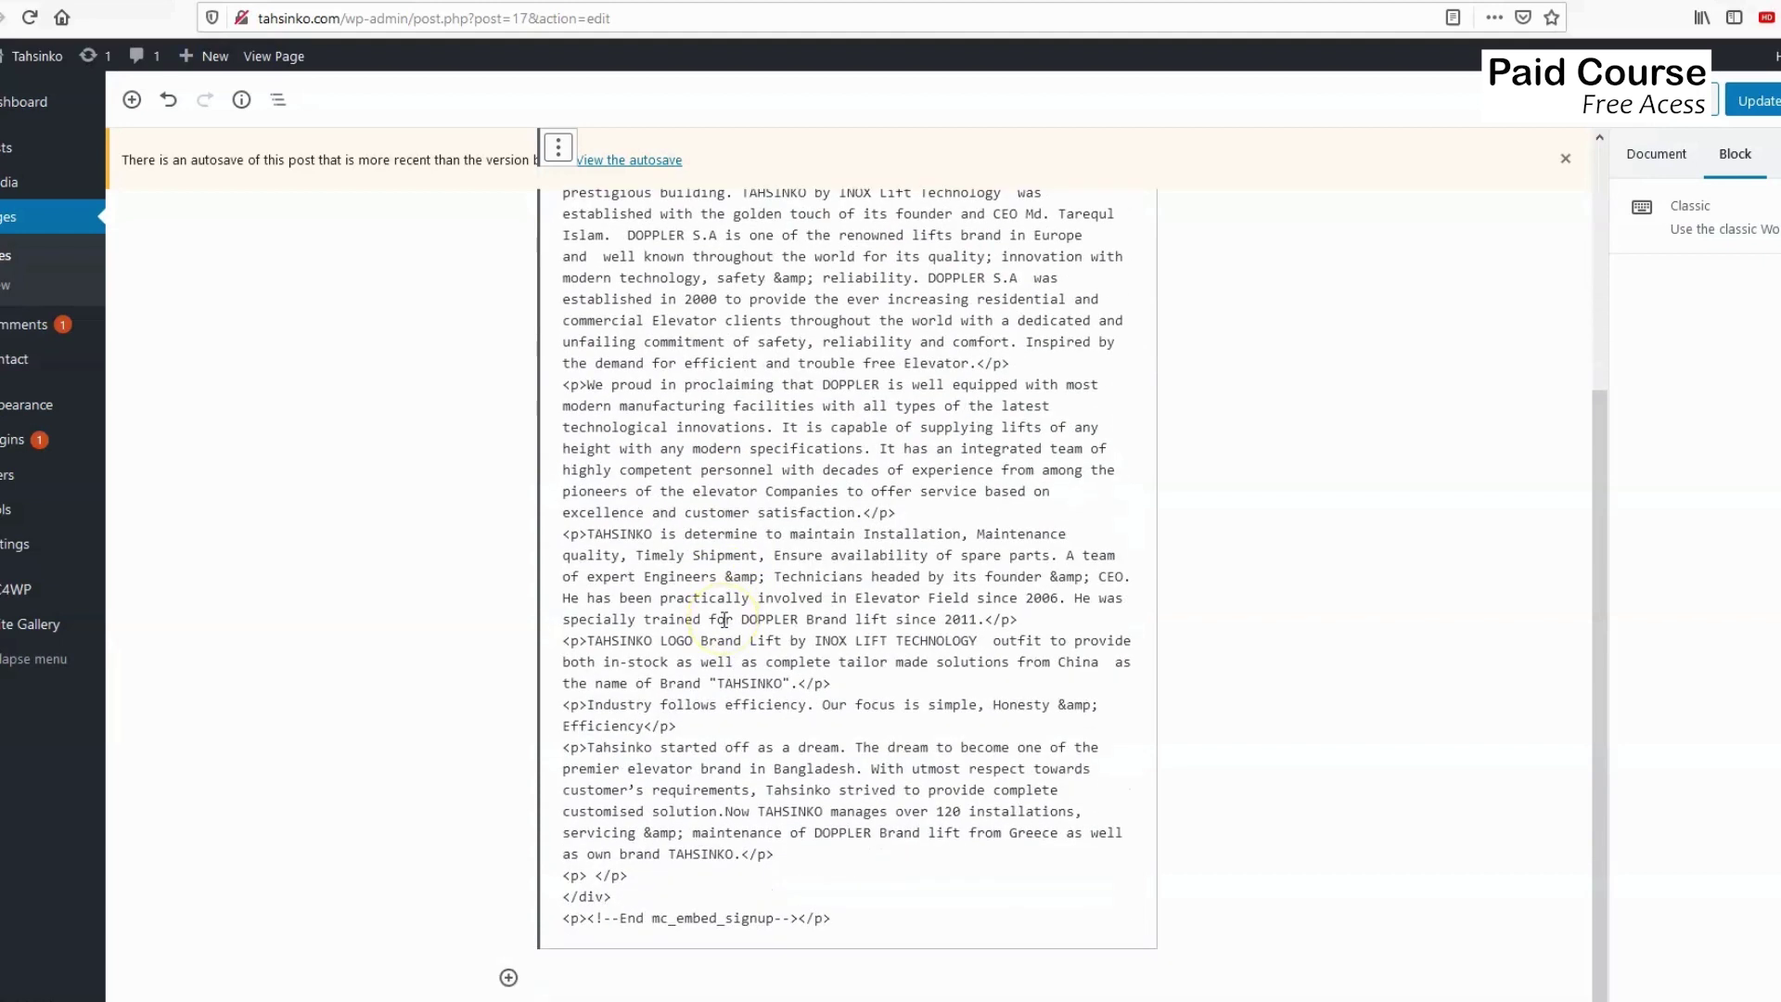
pyautogui.scroll(5, 696, 198)
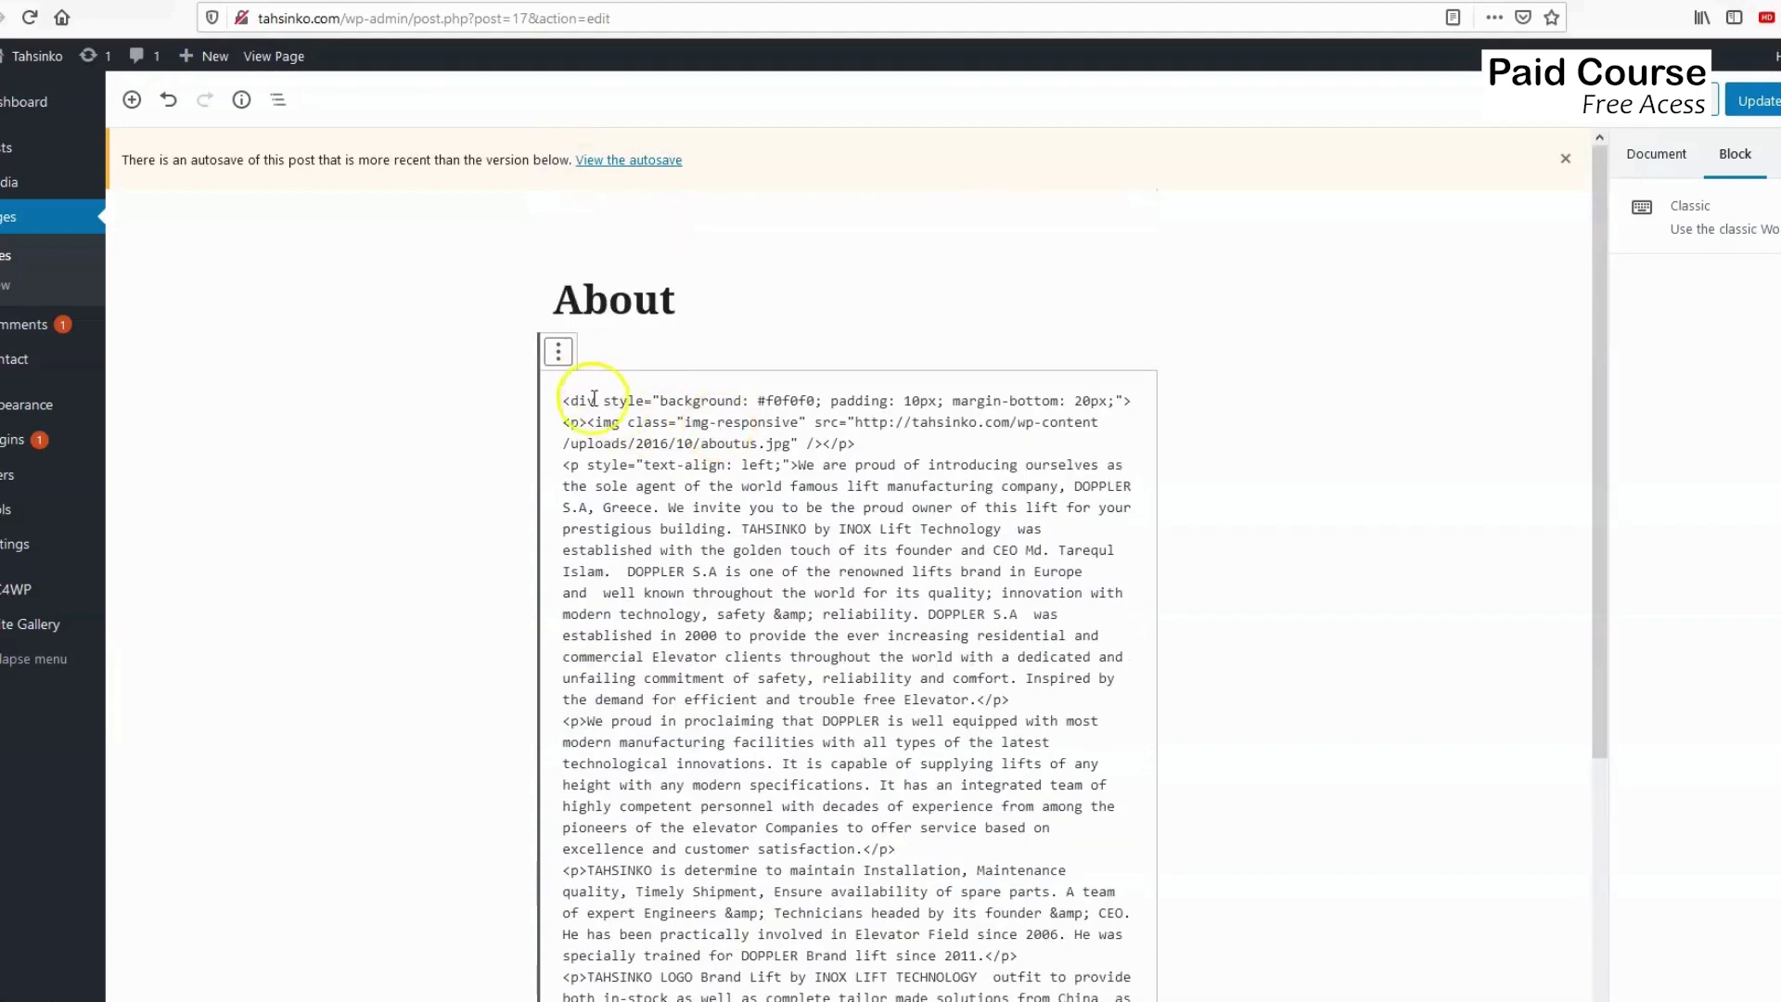
pyautogui.scroll(-5, 696, 457)
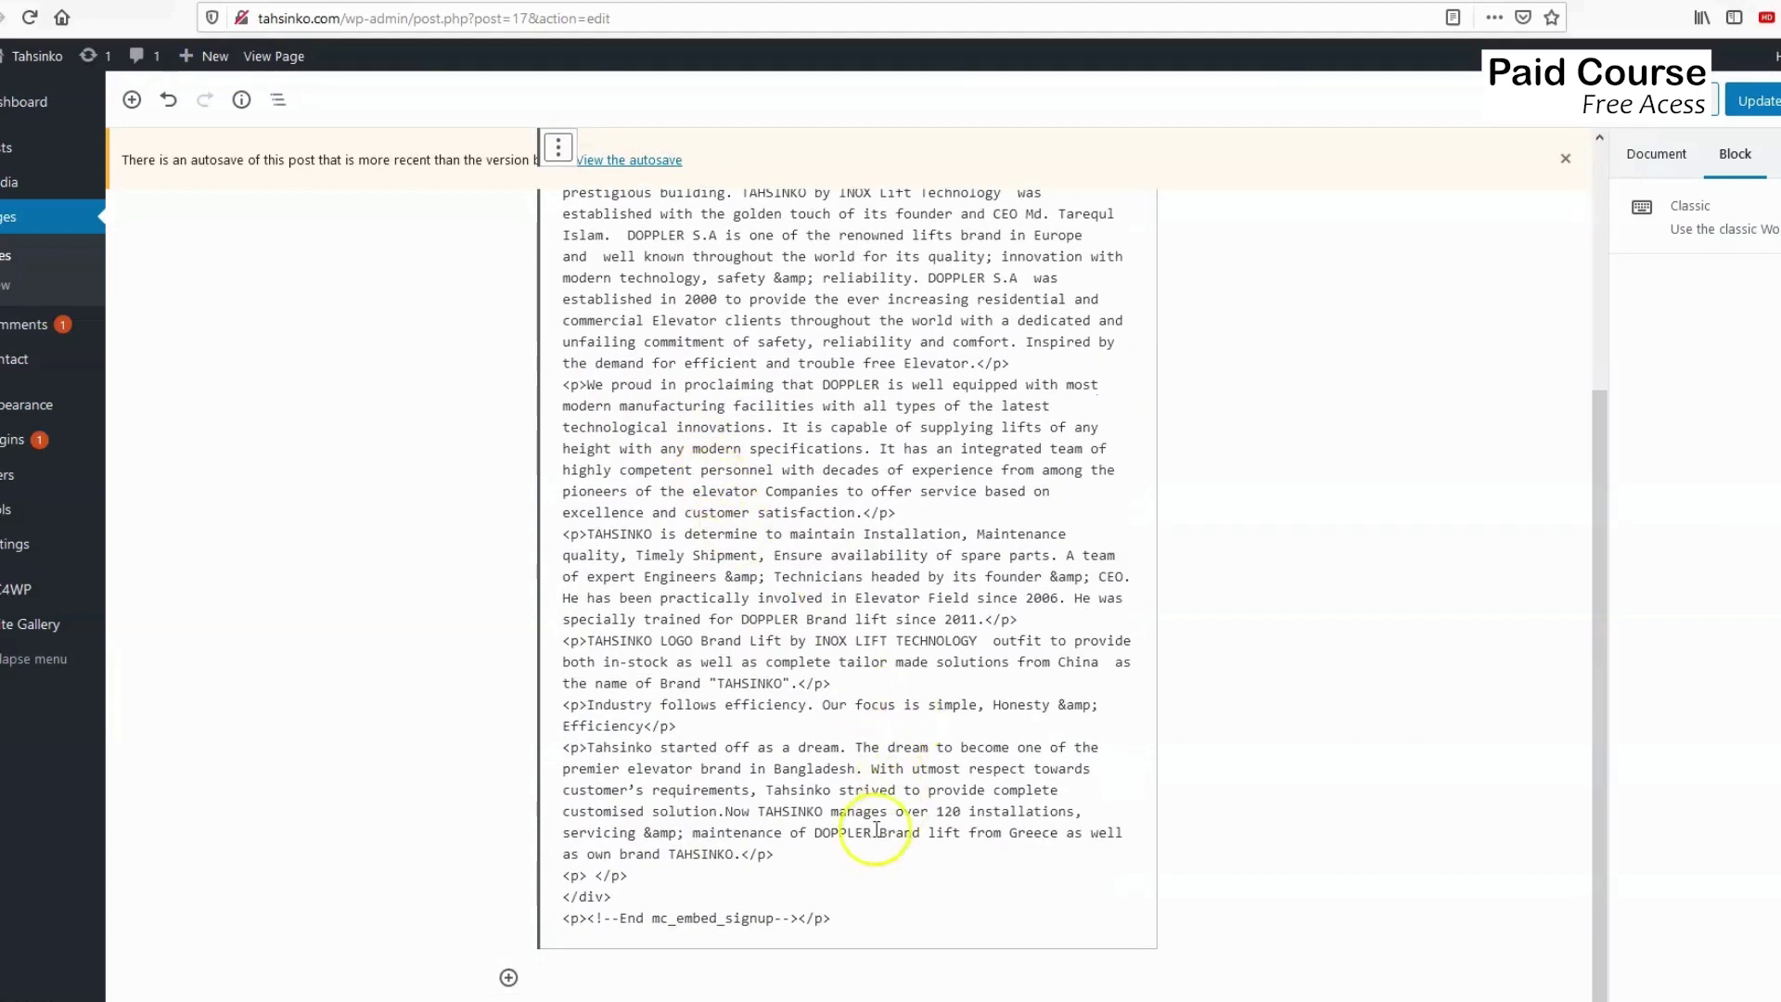
pyautogui.click(868, 920)
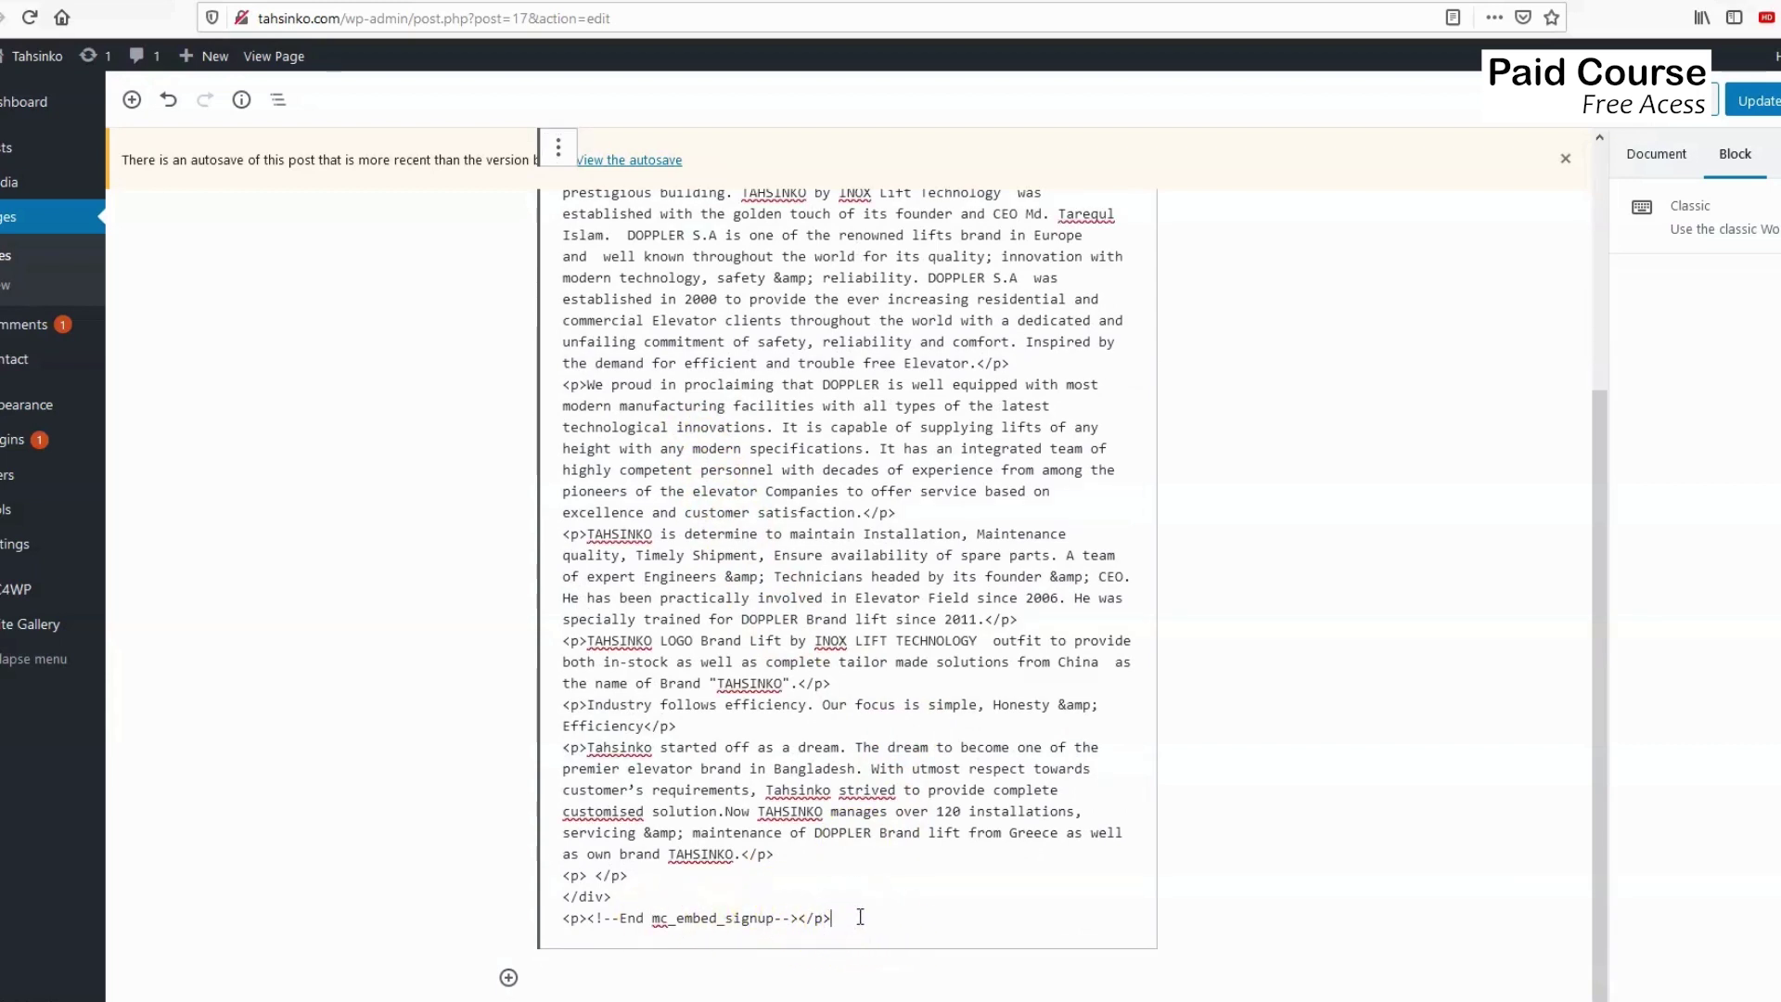
pyautogui.press('Return')
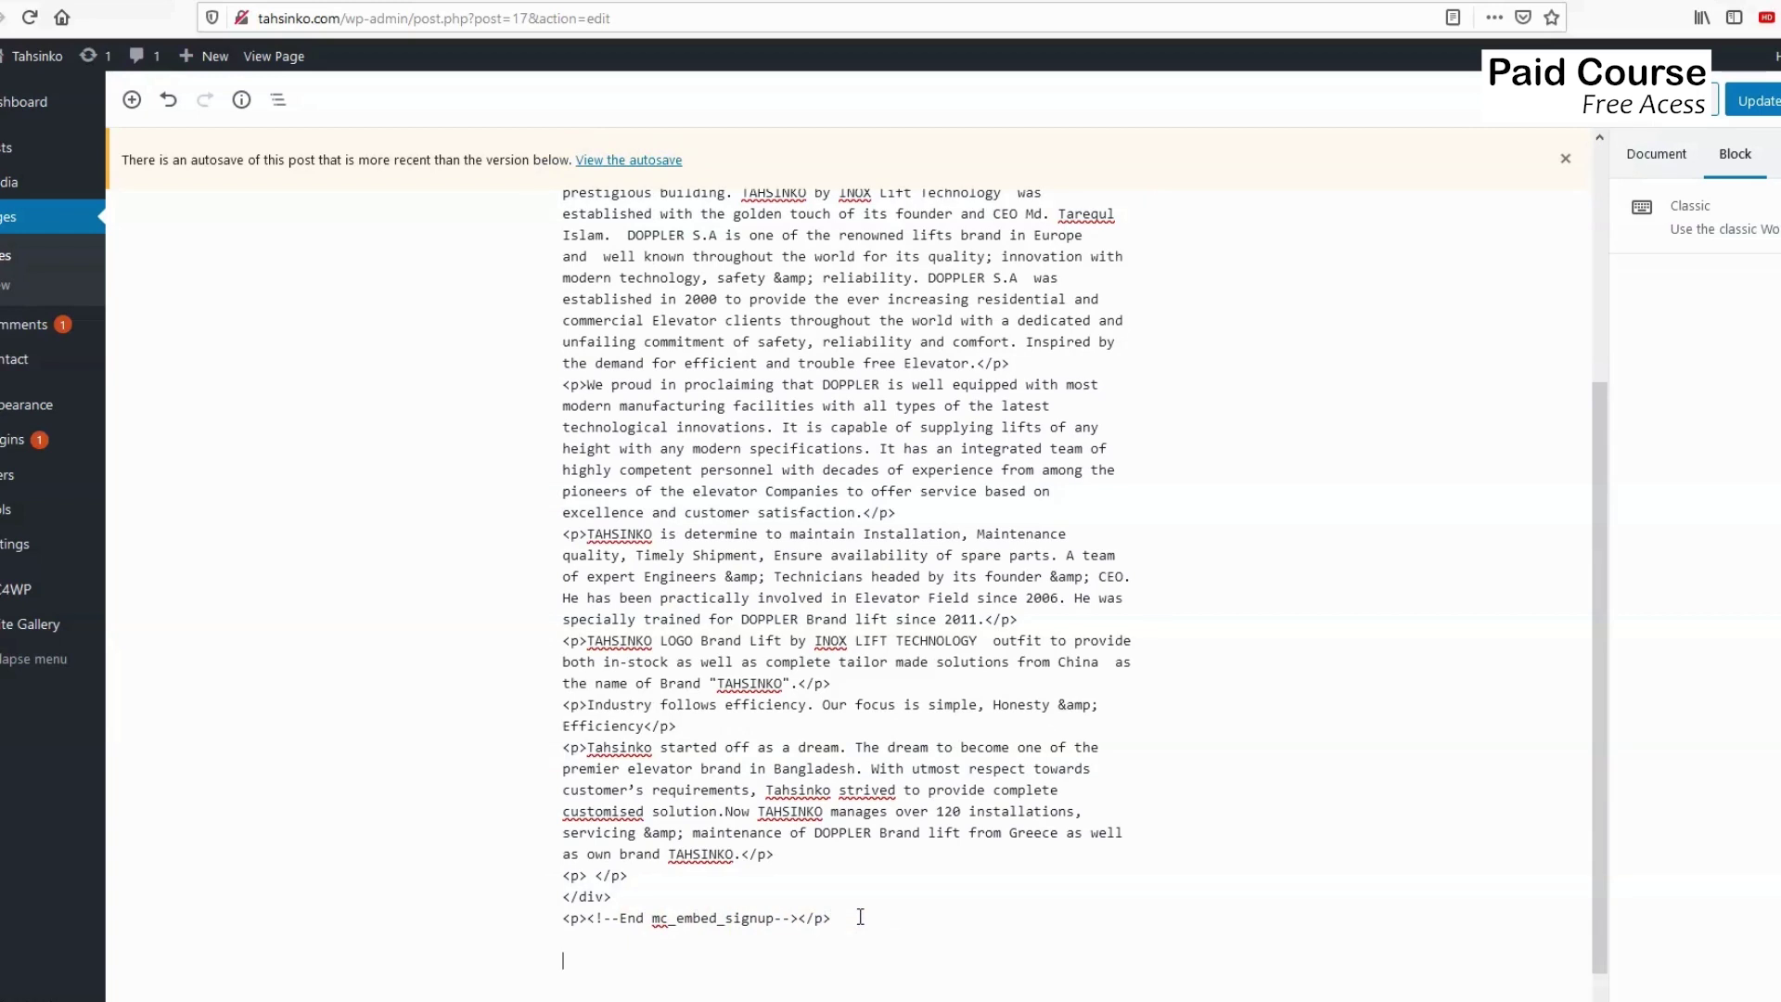
pyautogui.click(624, 918)
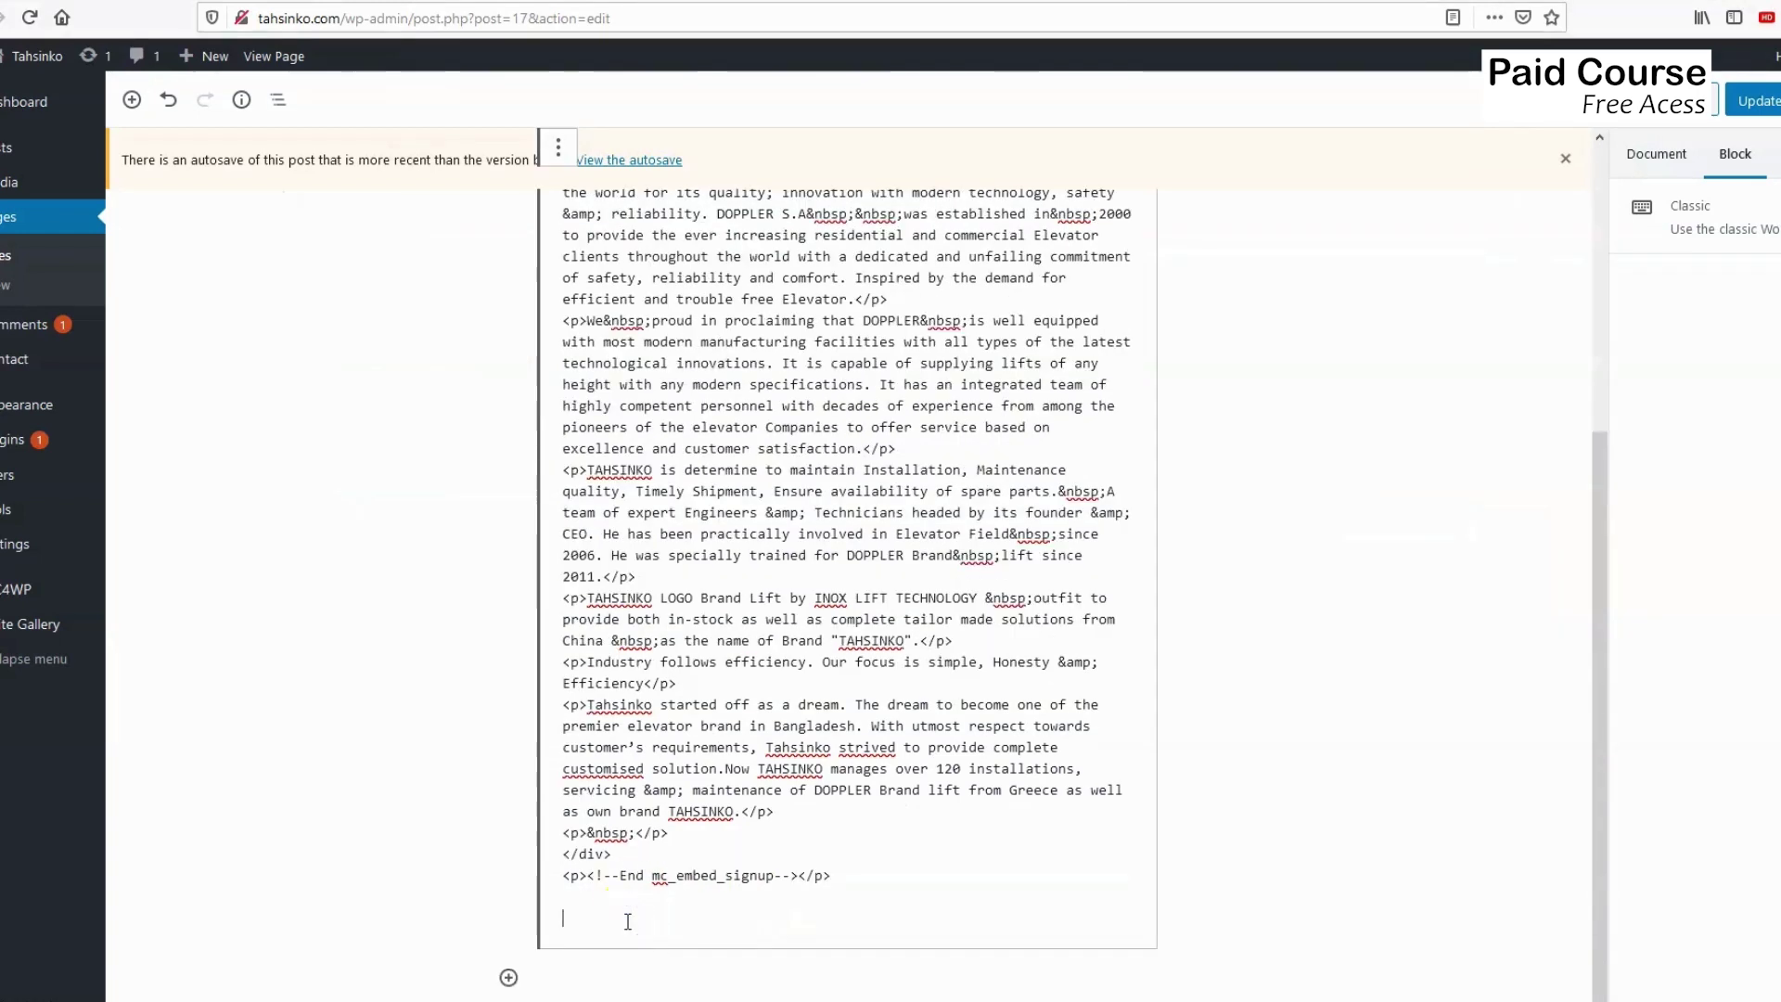
pyautogui.hotkey('ctrl', 'v')
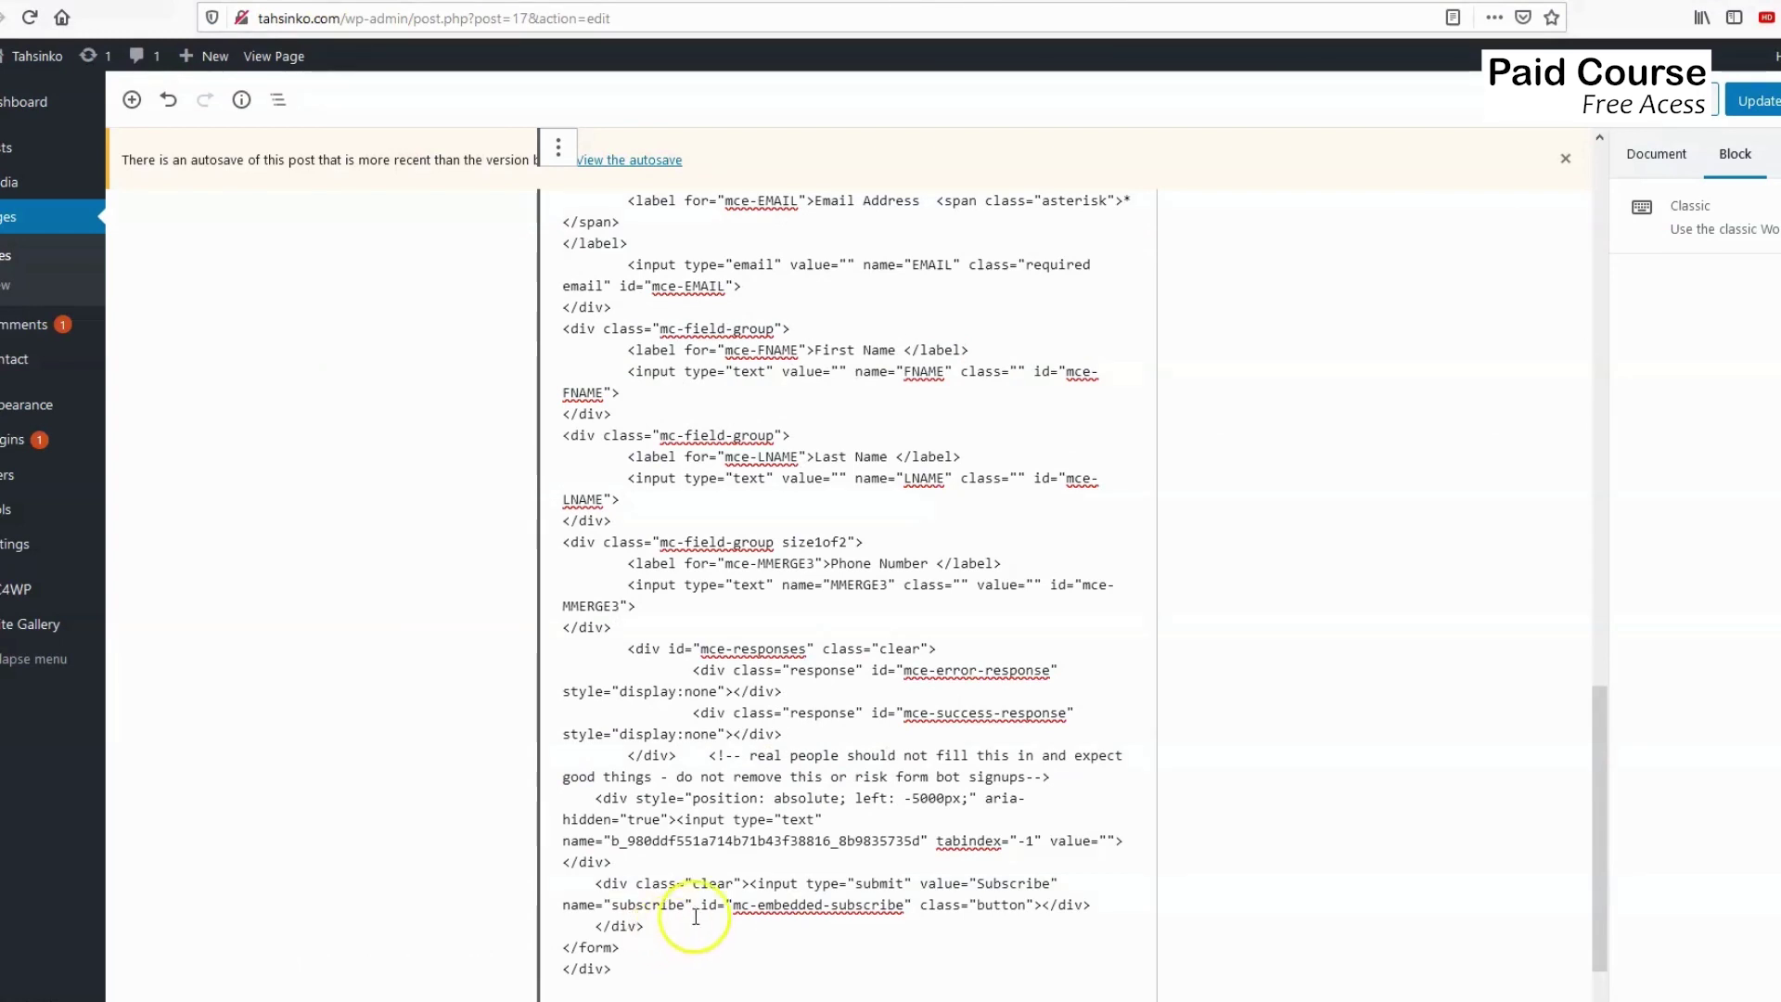
pyautogui.click(1753, 109)
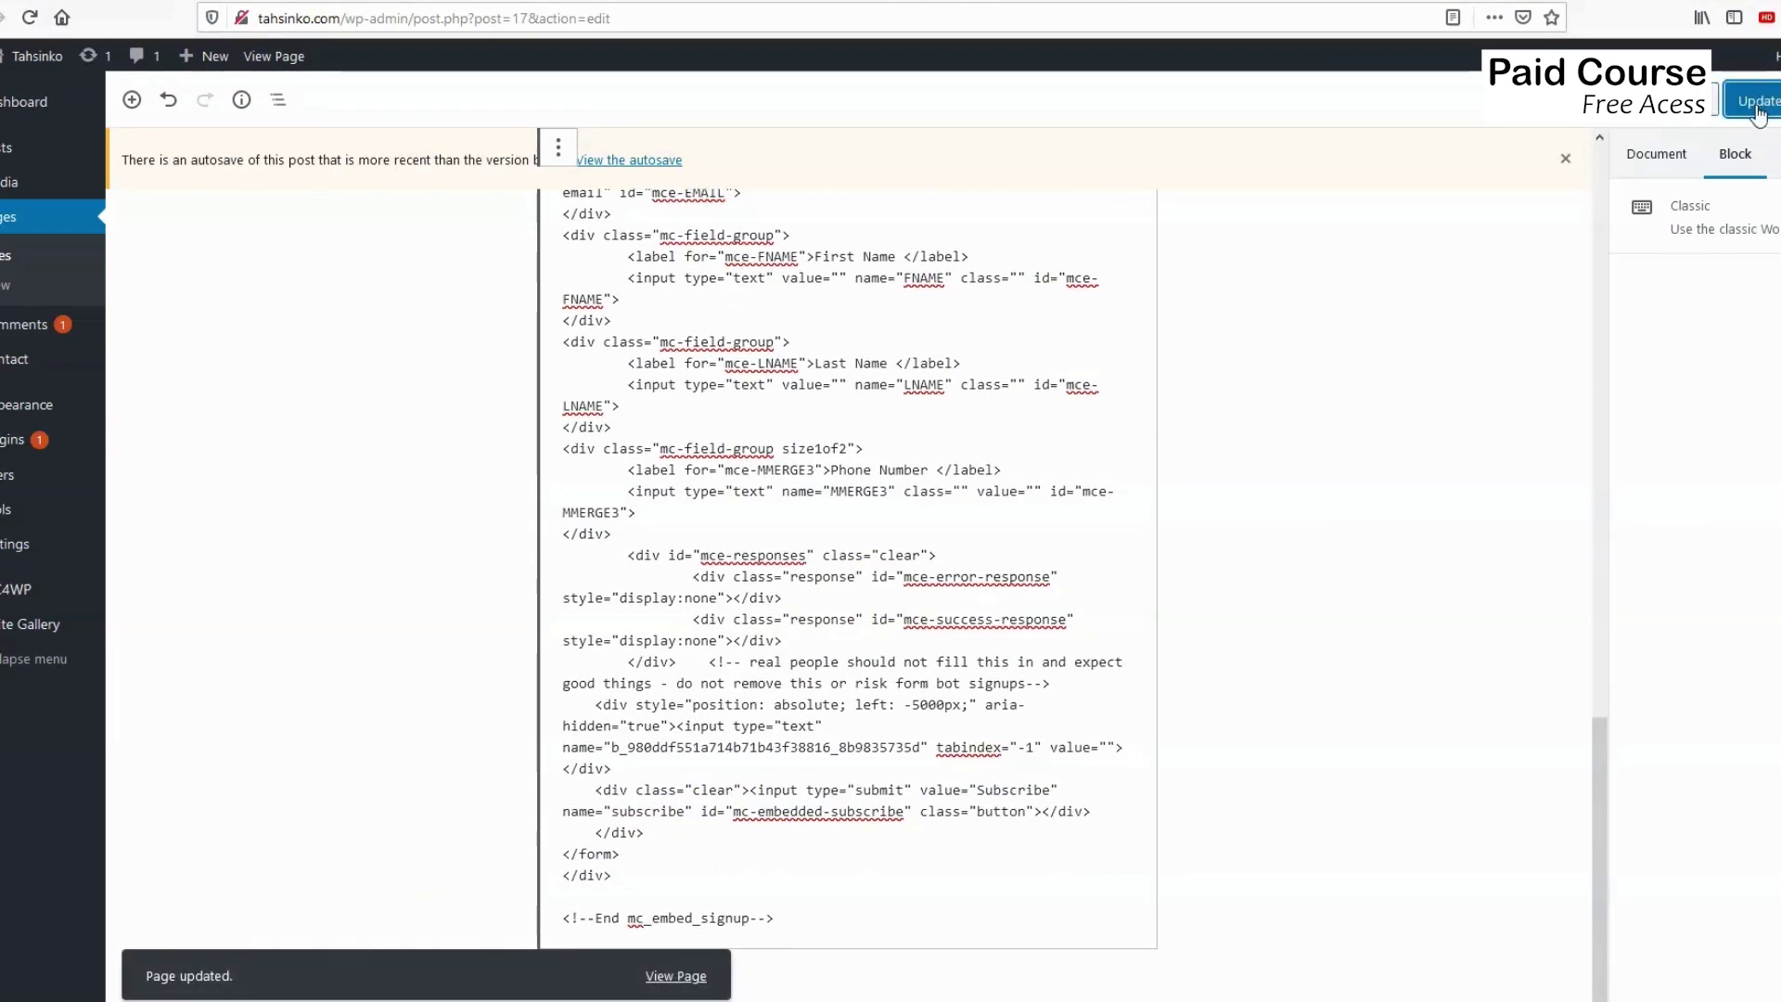
pyautogui.click(1670, 102)
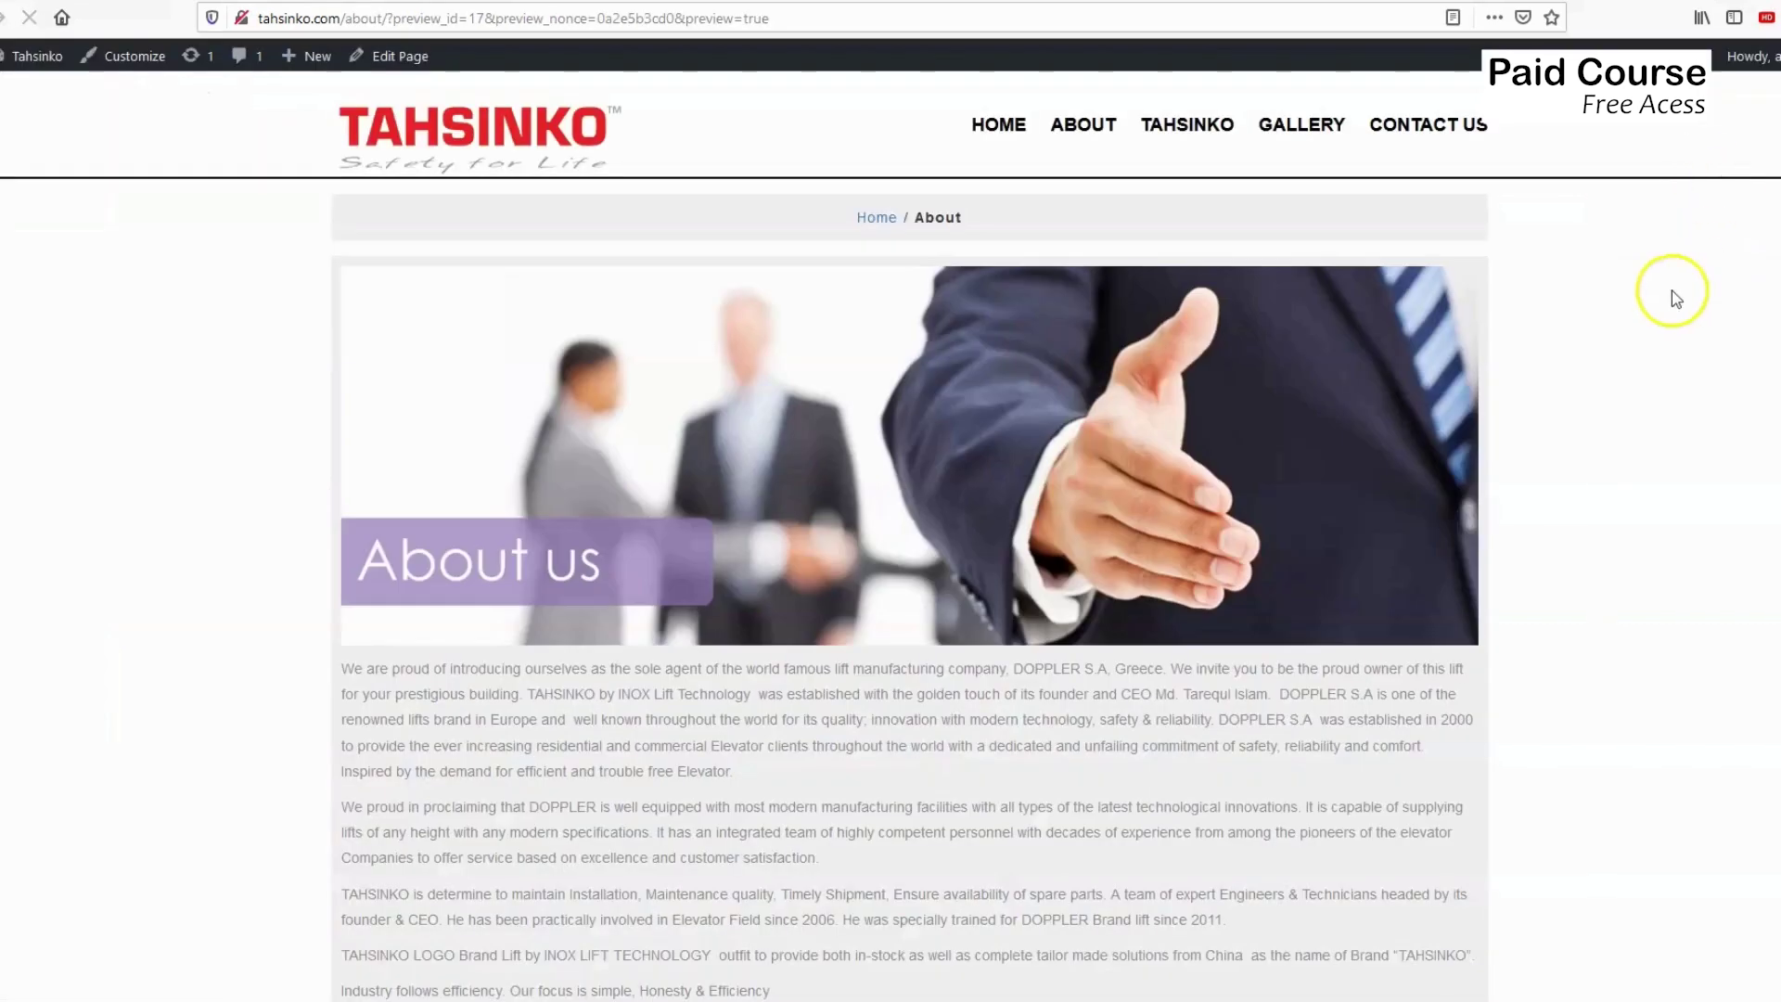
pyautogui.scroll(-10, 957, 482)
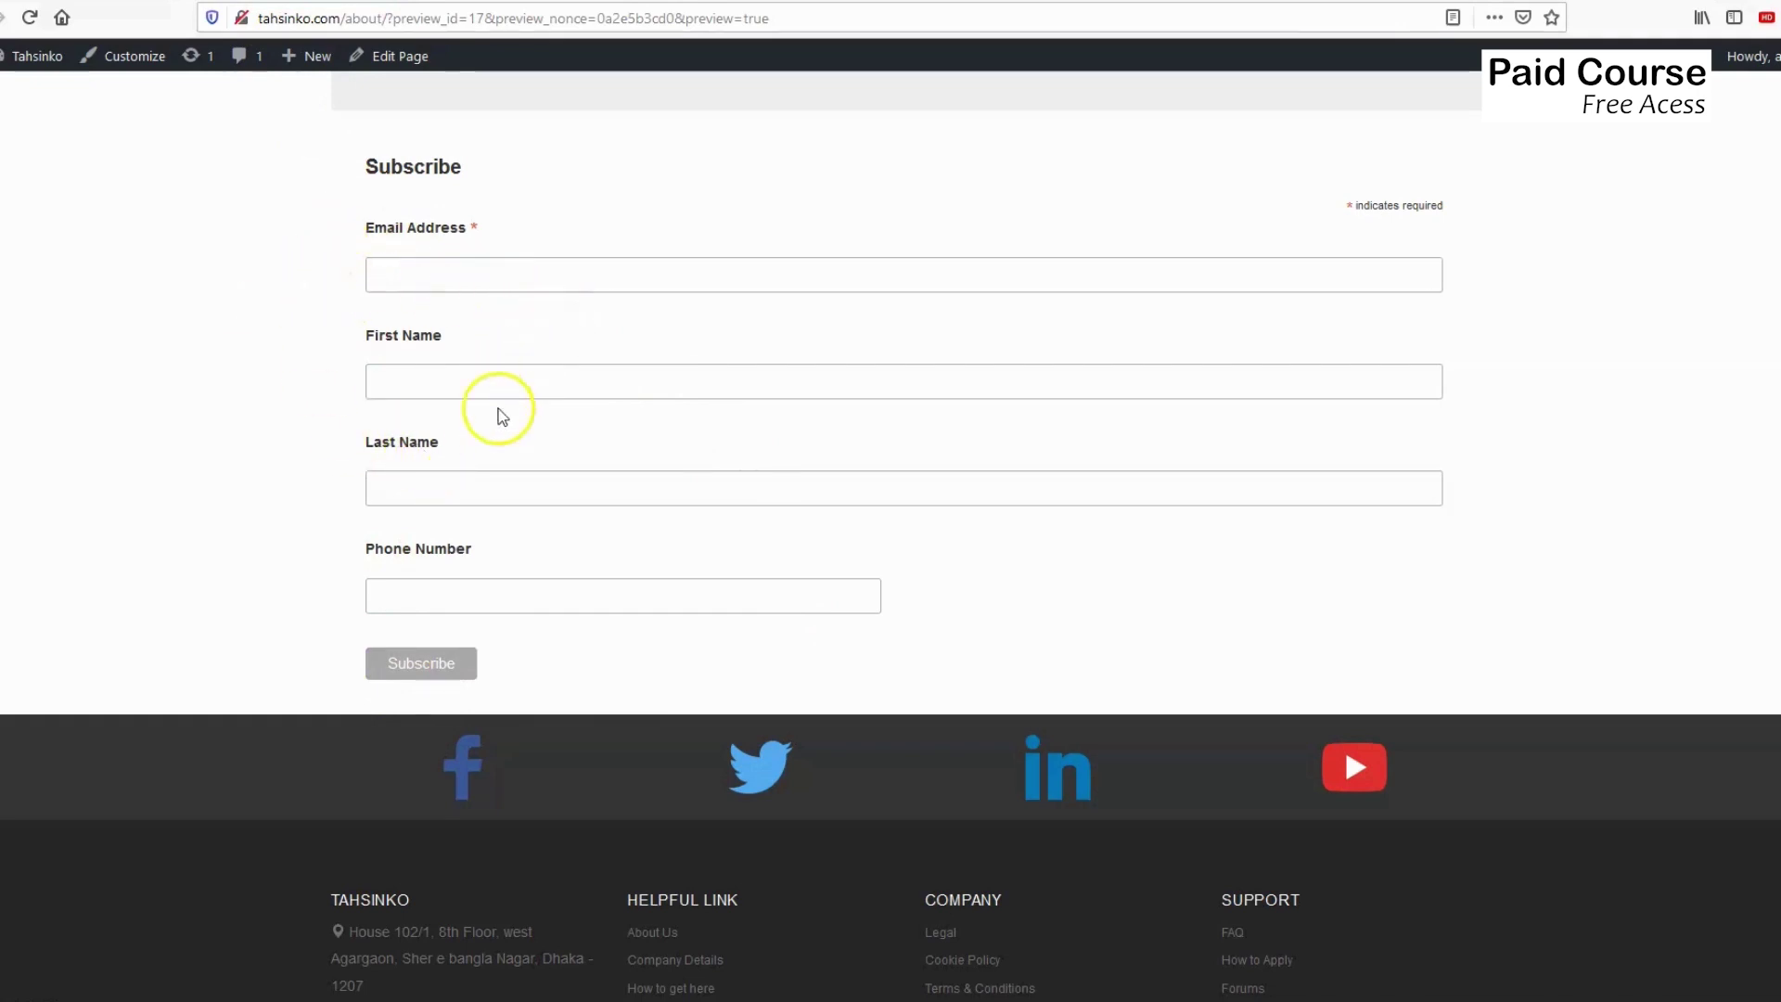
pyautogui.scroll(2, 505, 557)
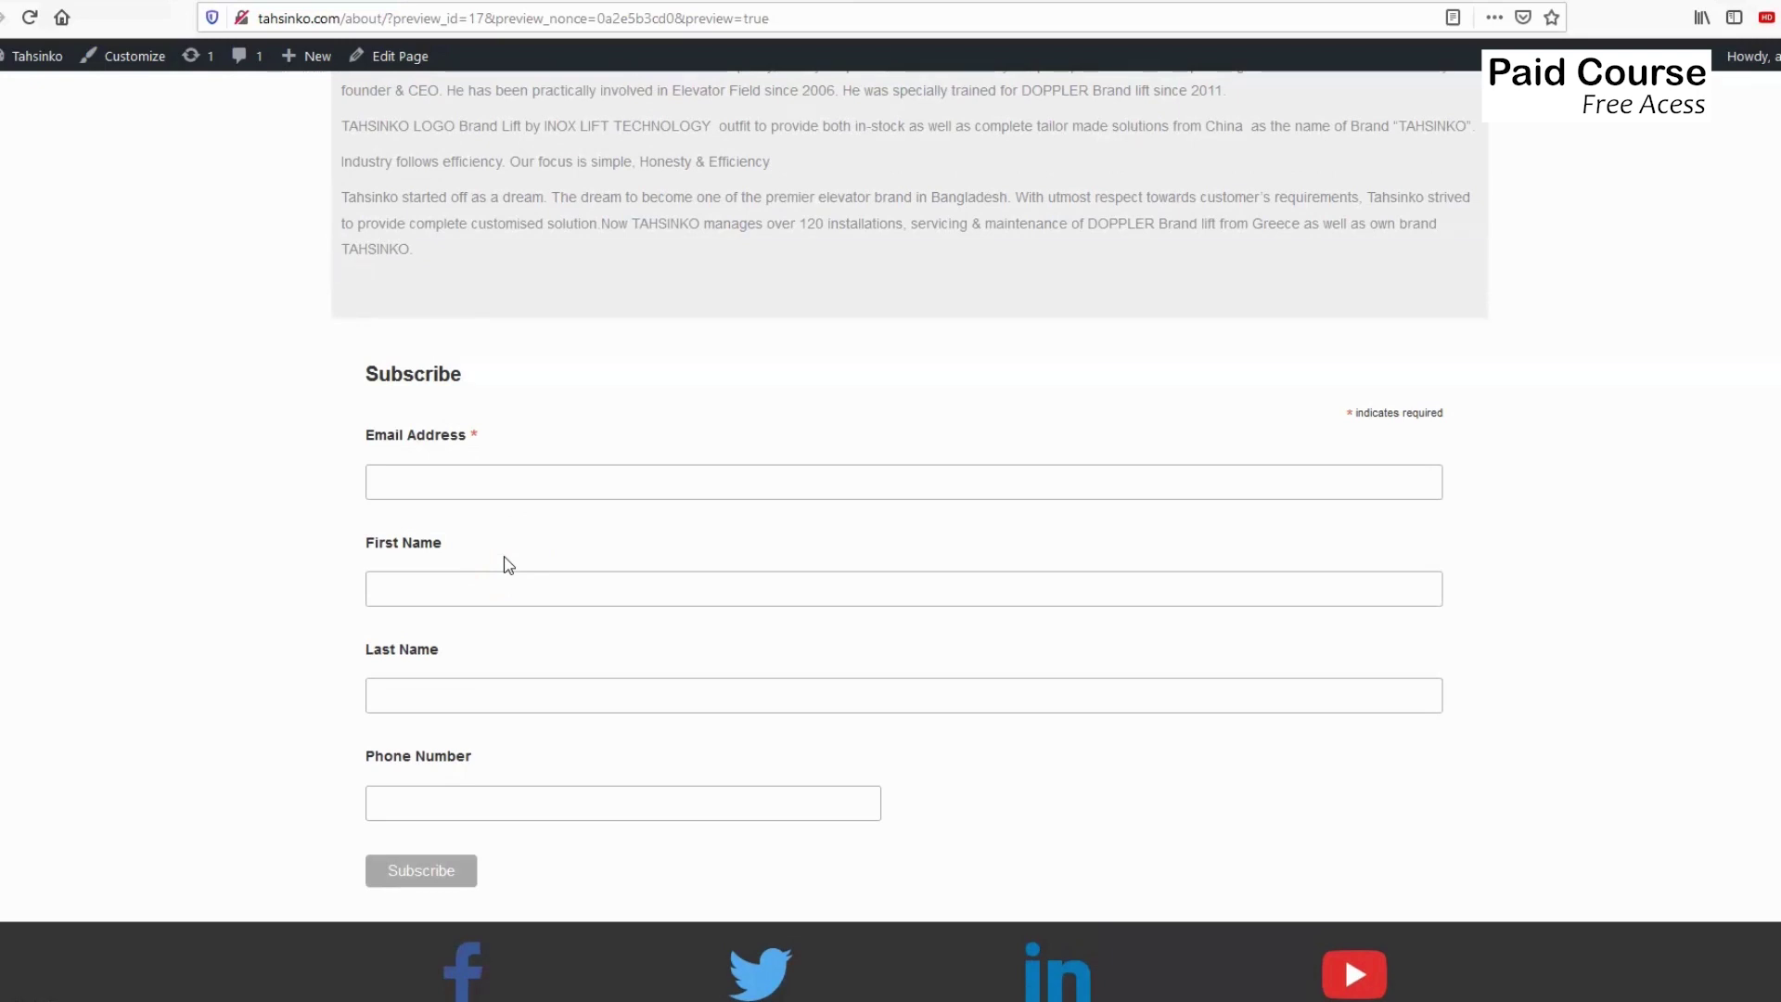
pyautogui.scroll(2, 517, 475)
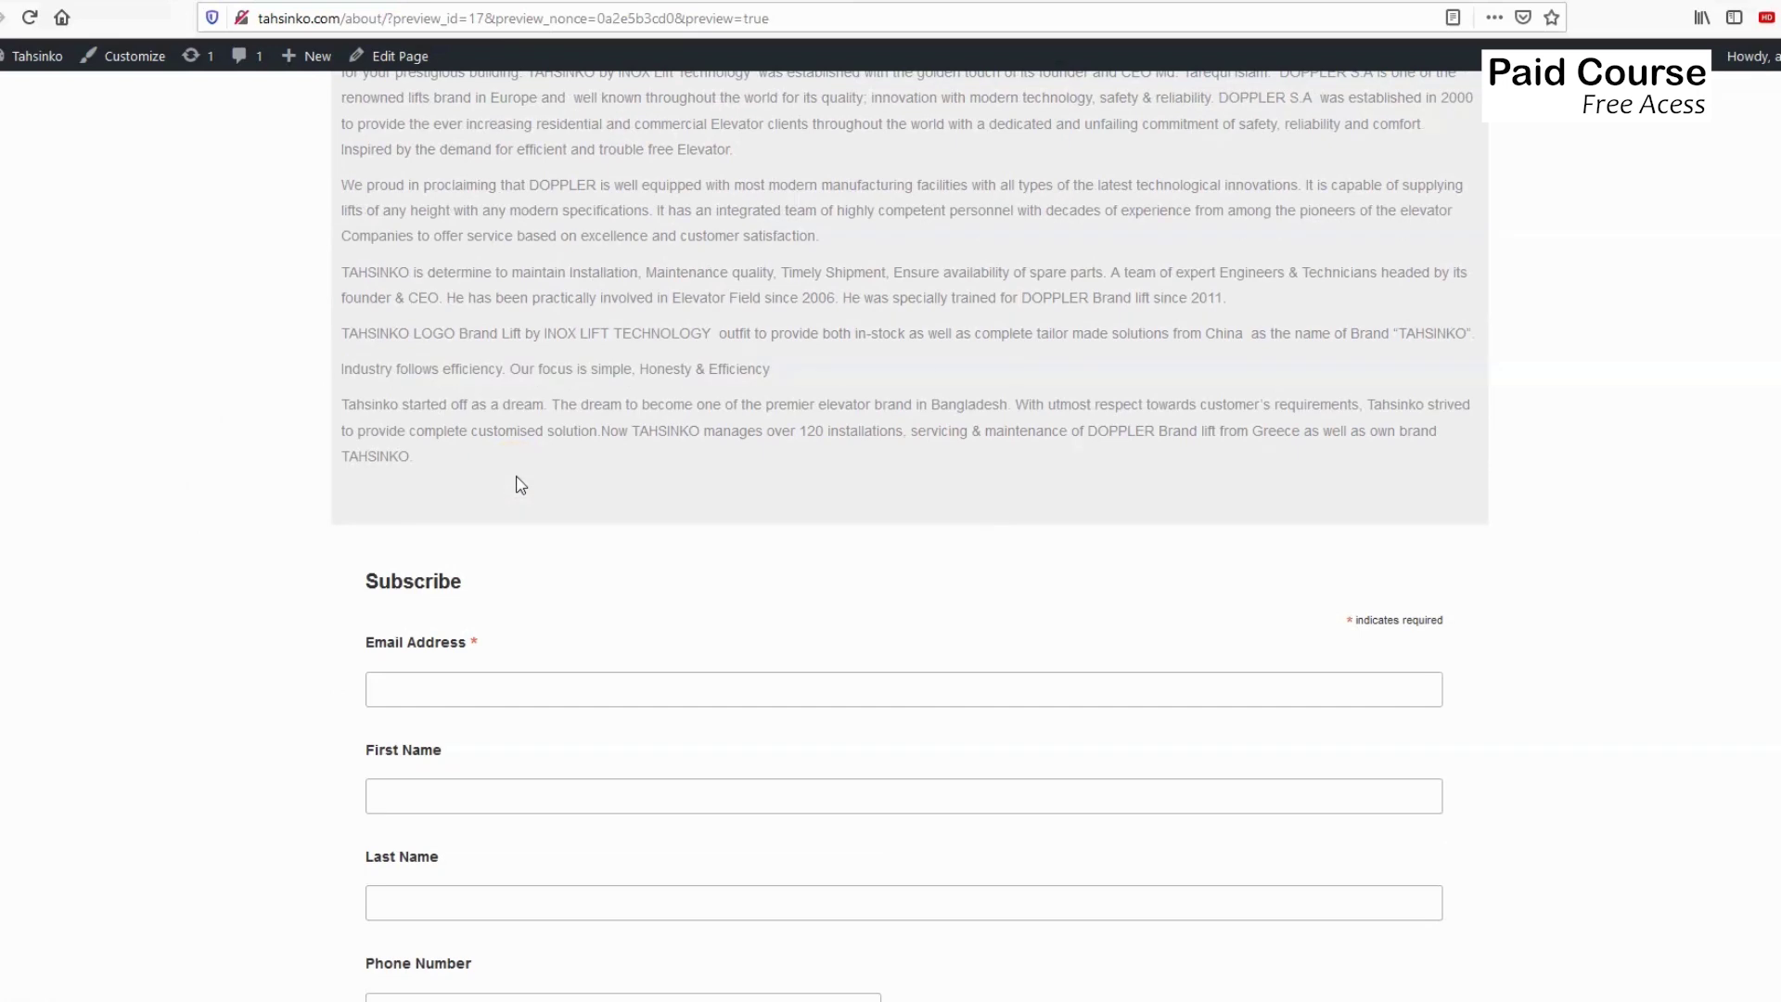
pyautogui.click(223, 5)
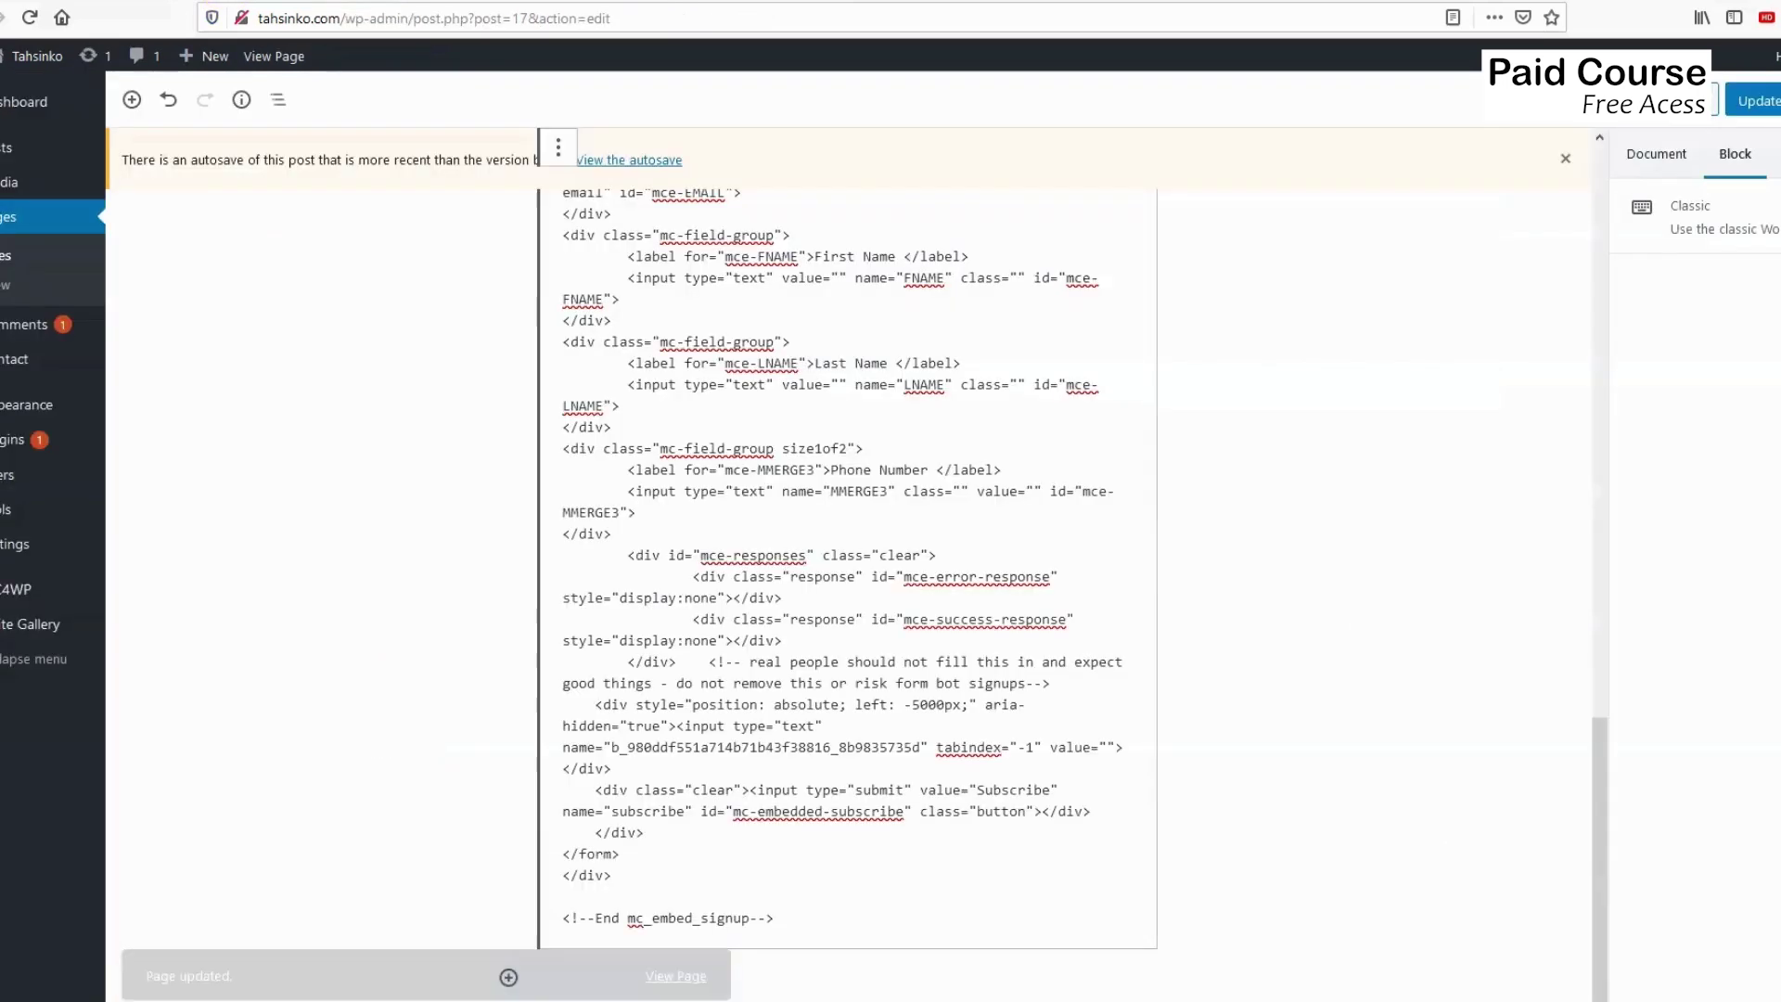
# Switch to the Mailchimp tab and scroll to the Instructory audience's Embedded forms header.
pyautogui.click(41, 3)
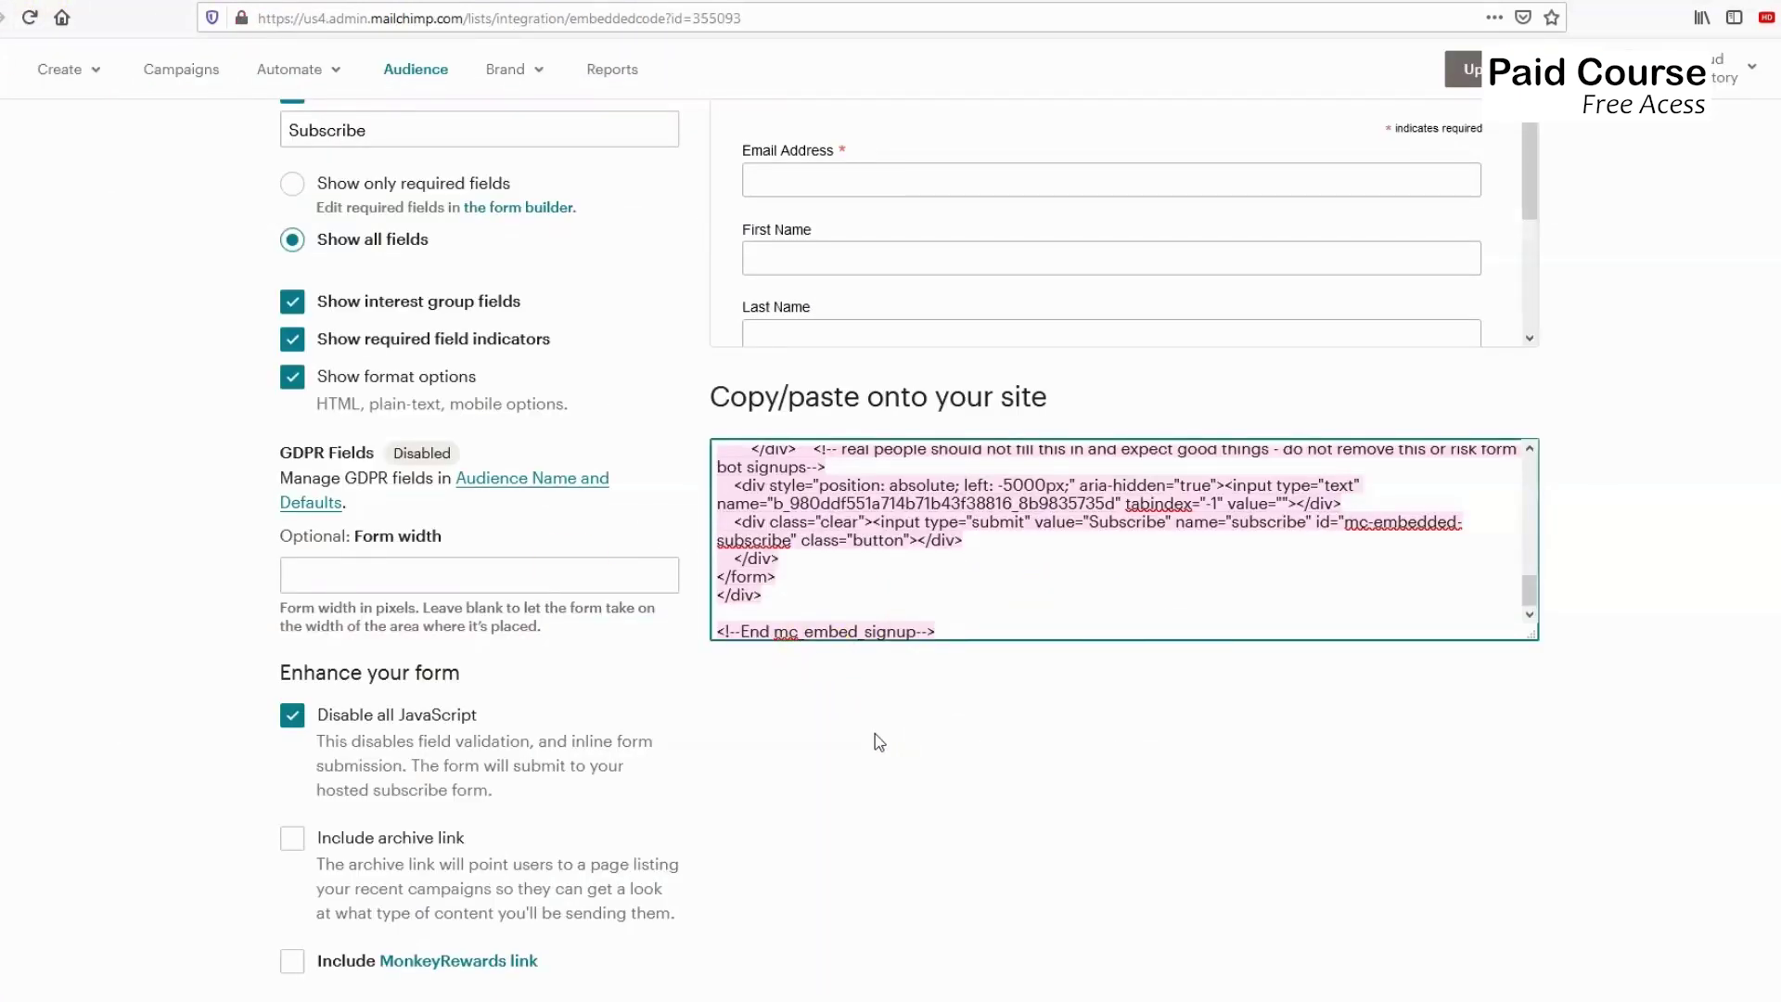
pyautogui.scroll(7, 875, 735)
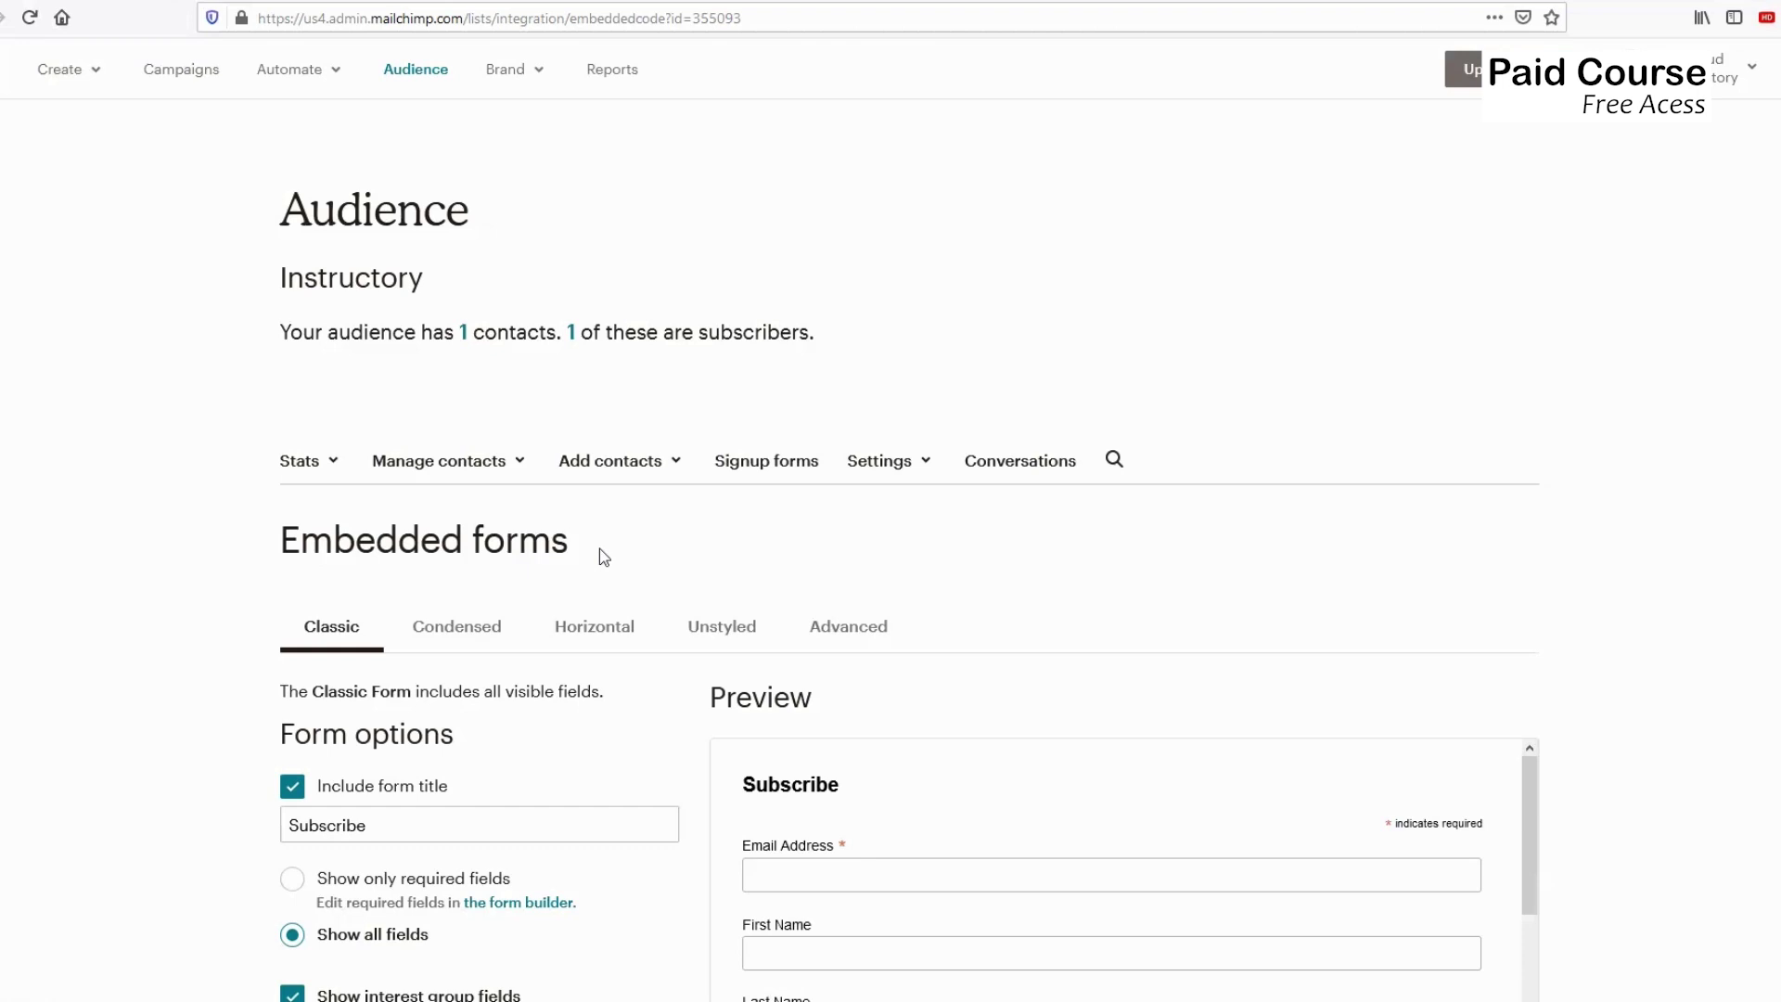
pyautogui.scroll(-1, 652, 536)
pyautogui.scroll(-3, 650, 527)
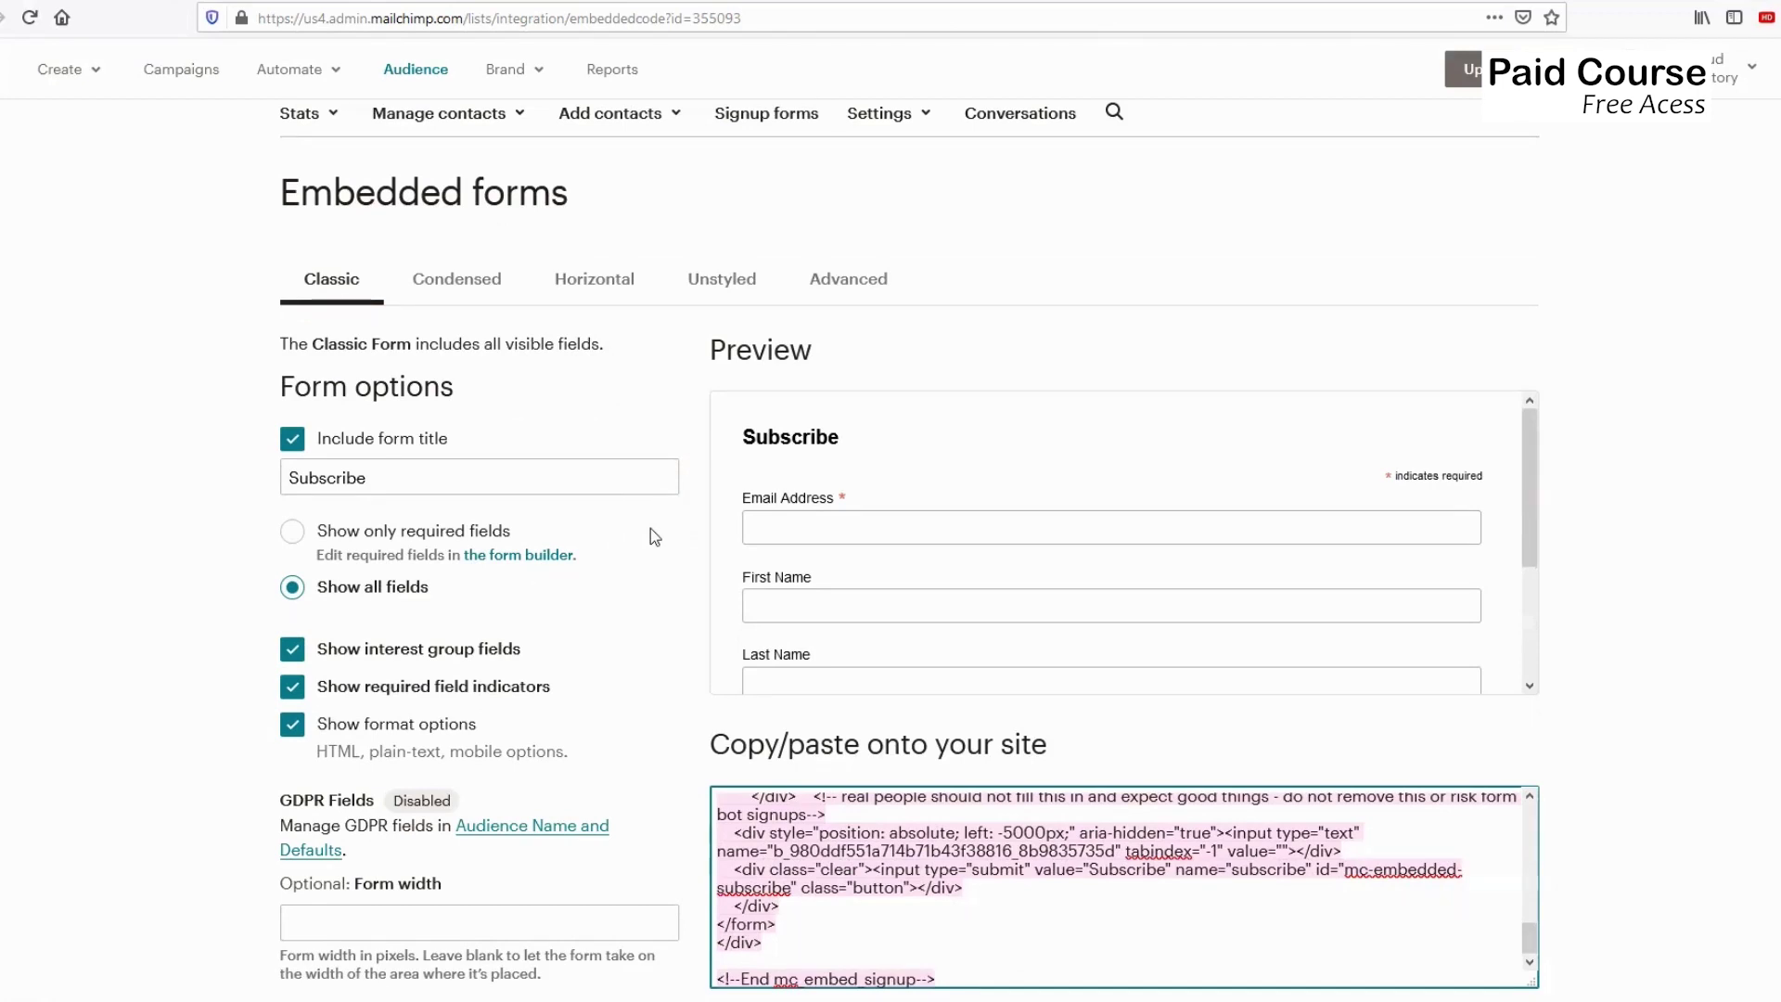
pyautogui.scroll(4, 649, 536)
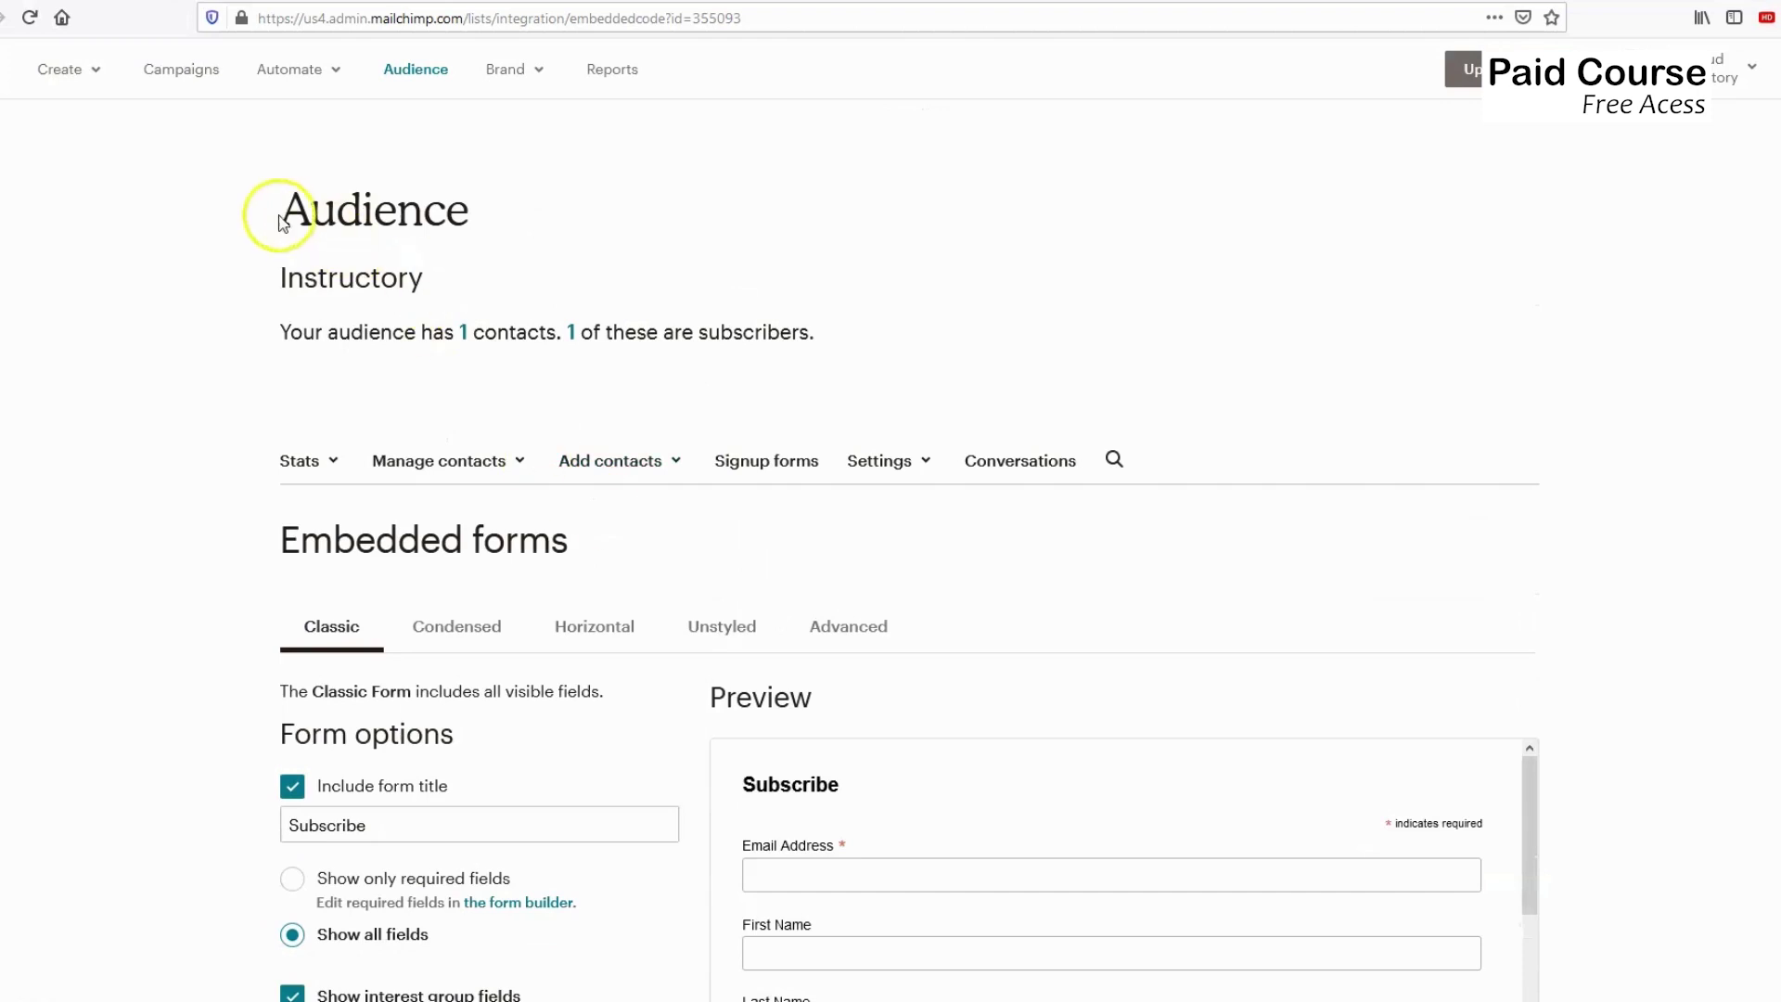